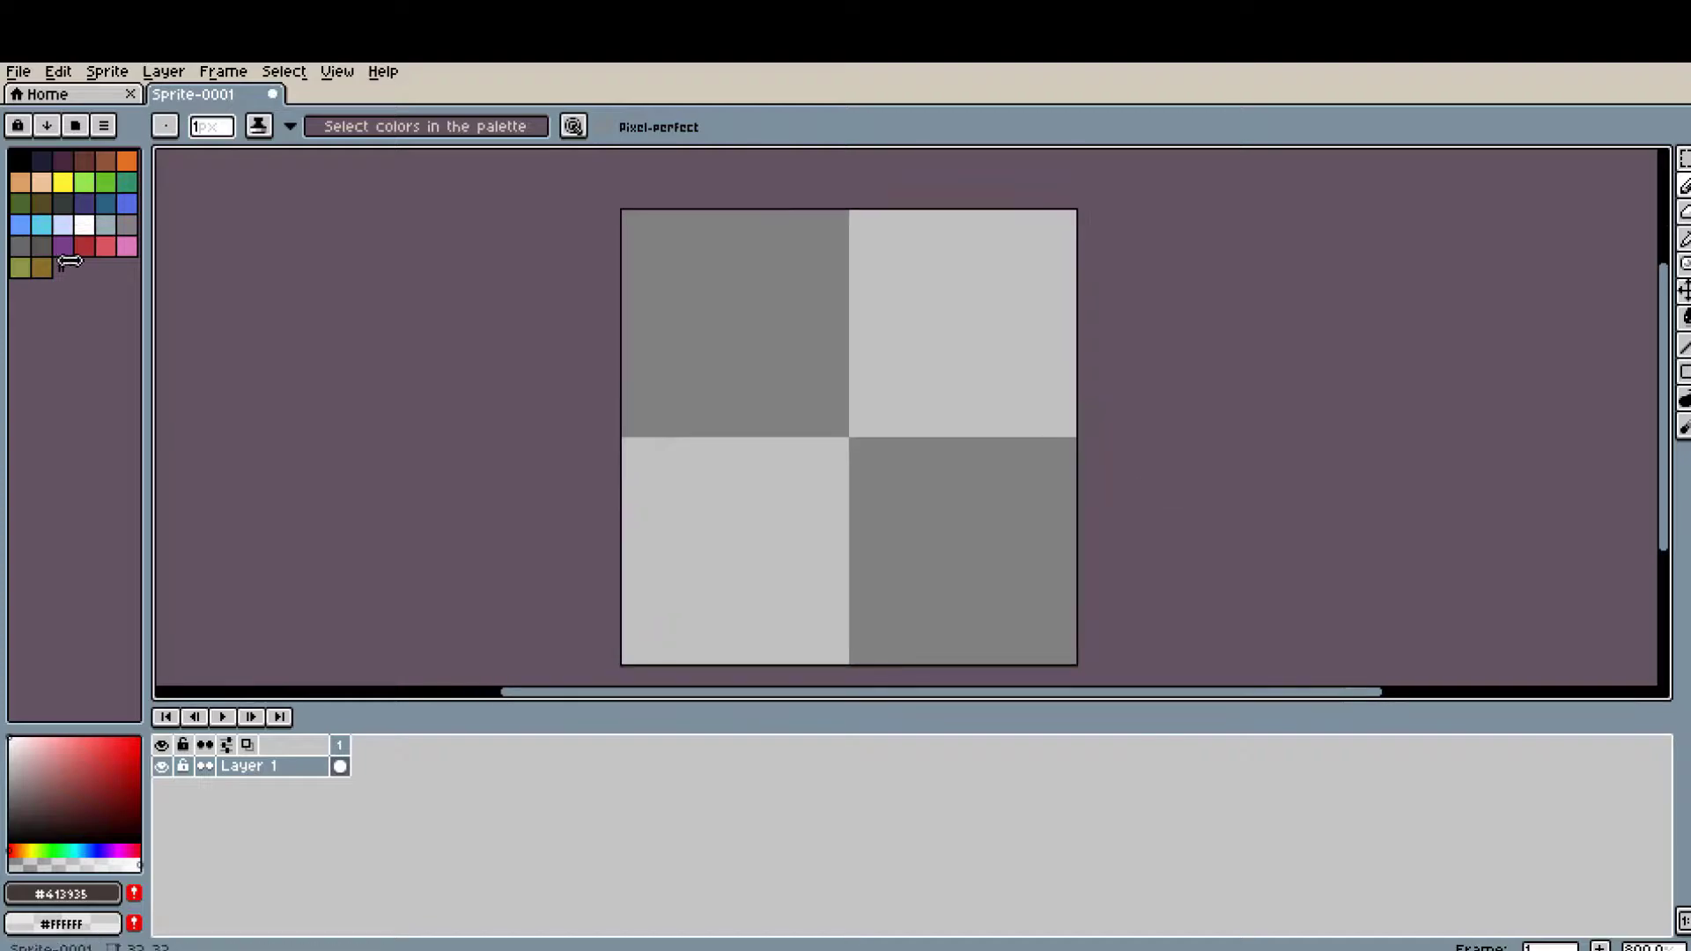
- Draw the rodent's orange-brown outline from tail to head around the eye, removing a stray tail stroke
{"action": "left_click", "coordinate": [84, 246]}
{"action": "scroll", "coordinate": [586, 335], "scroll_direction": "up", "scroll_amount": 2}
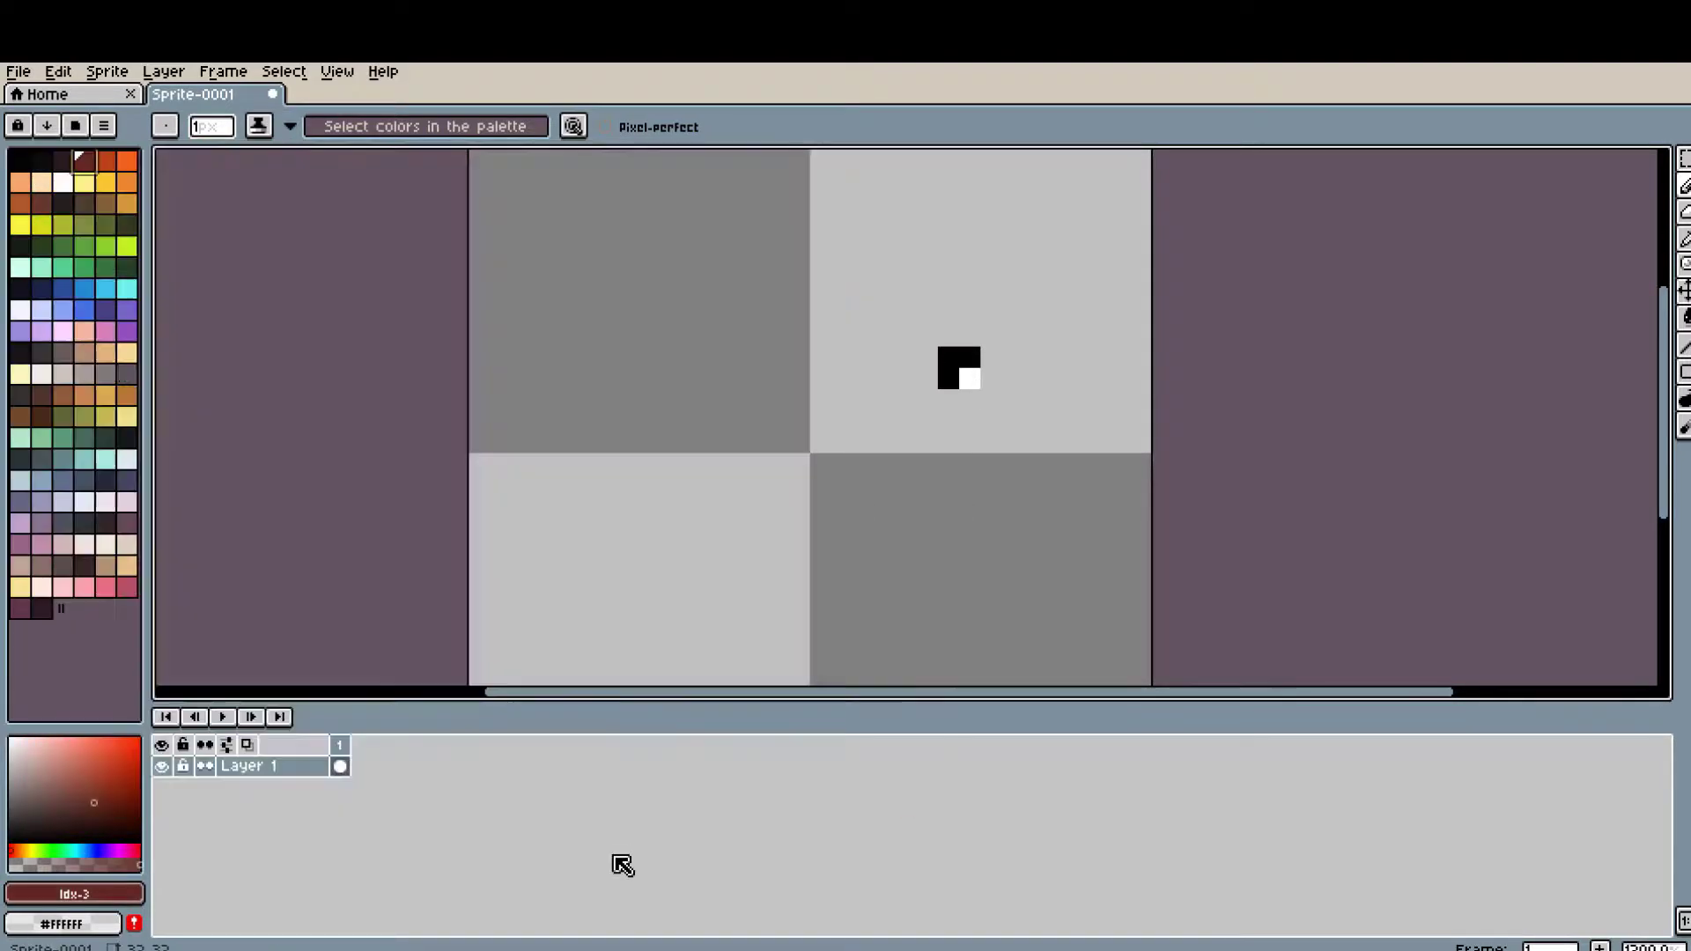
{"action": "left_click", "coordinate": [86, 395]}
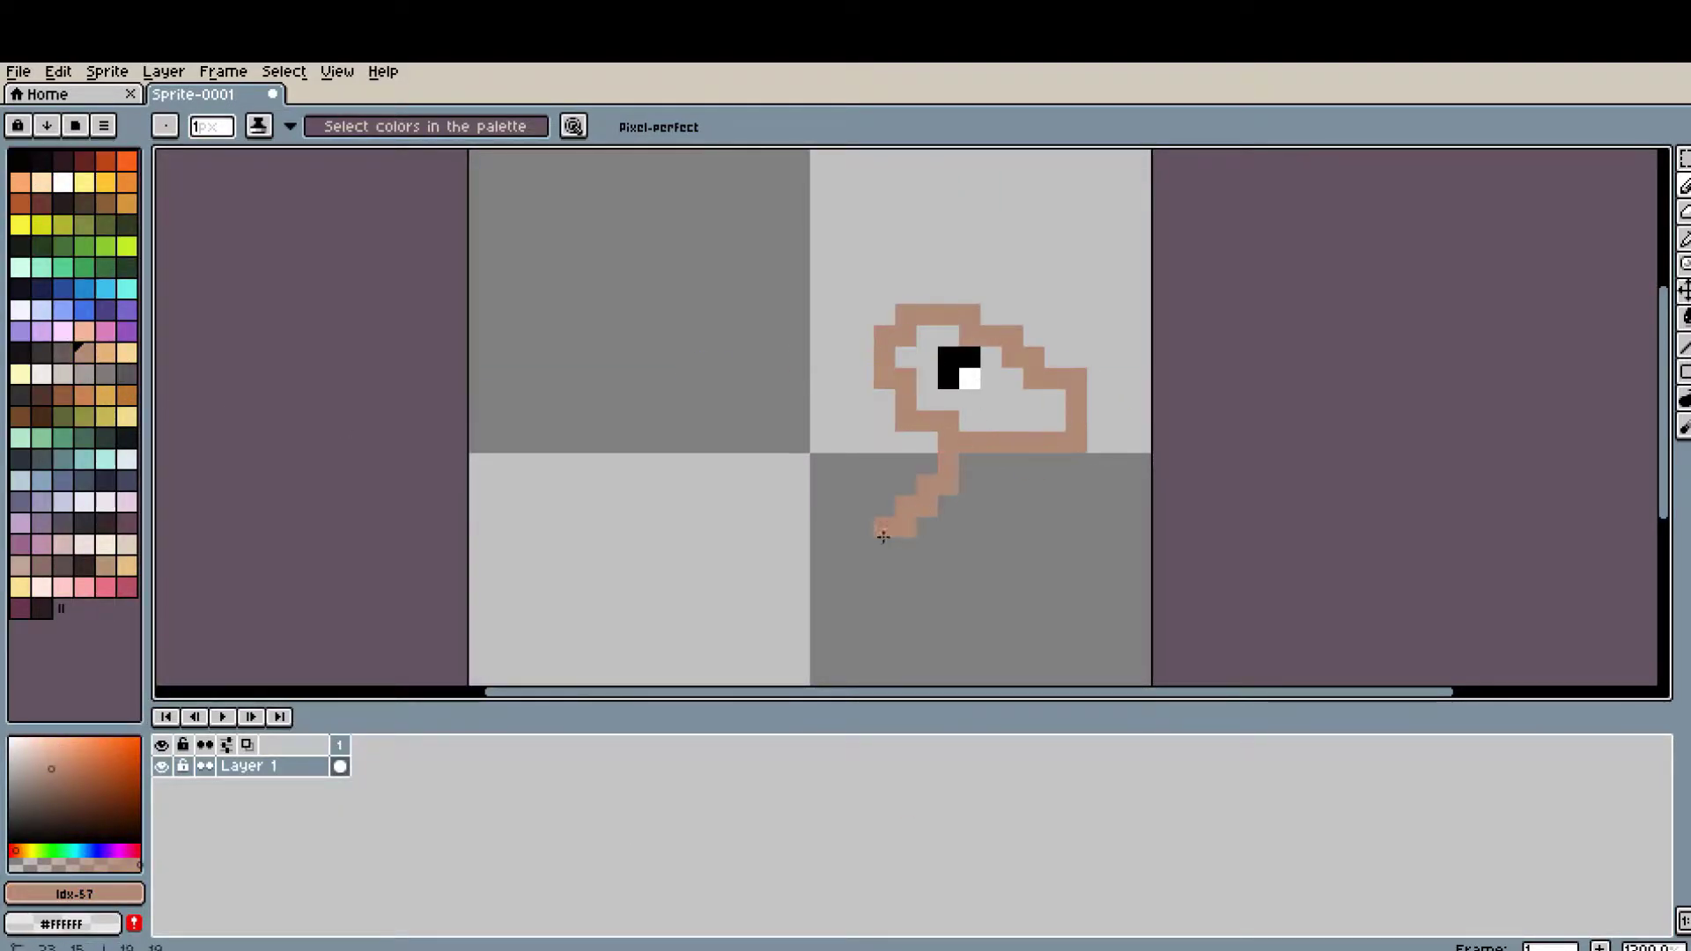
{"action": "left_click_drag", "start_coordinate": [631, 465], "coordinate": [875, 353]}
{"action": "scroll", "coordinate": [969, 415], "scroll_direction": "up", "scroll_amount": 1}
{"action": "key", "text": "ctrl+z"}
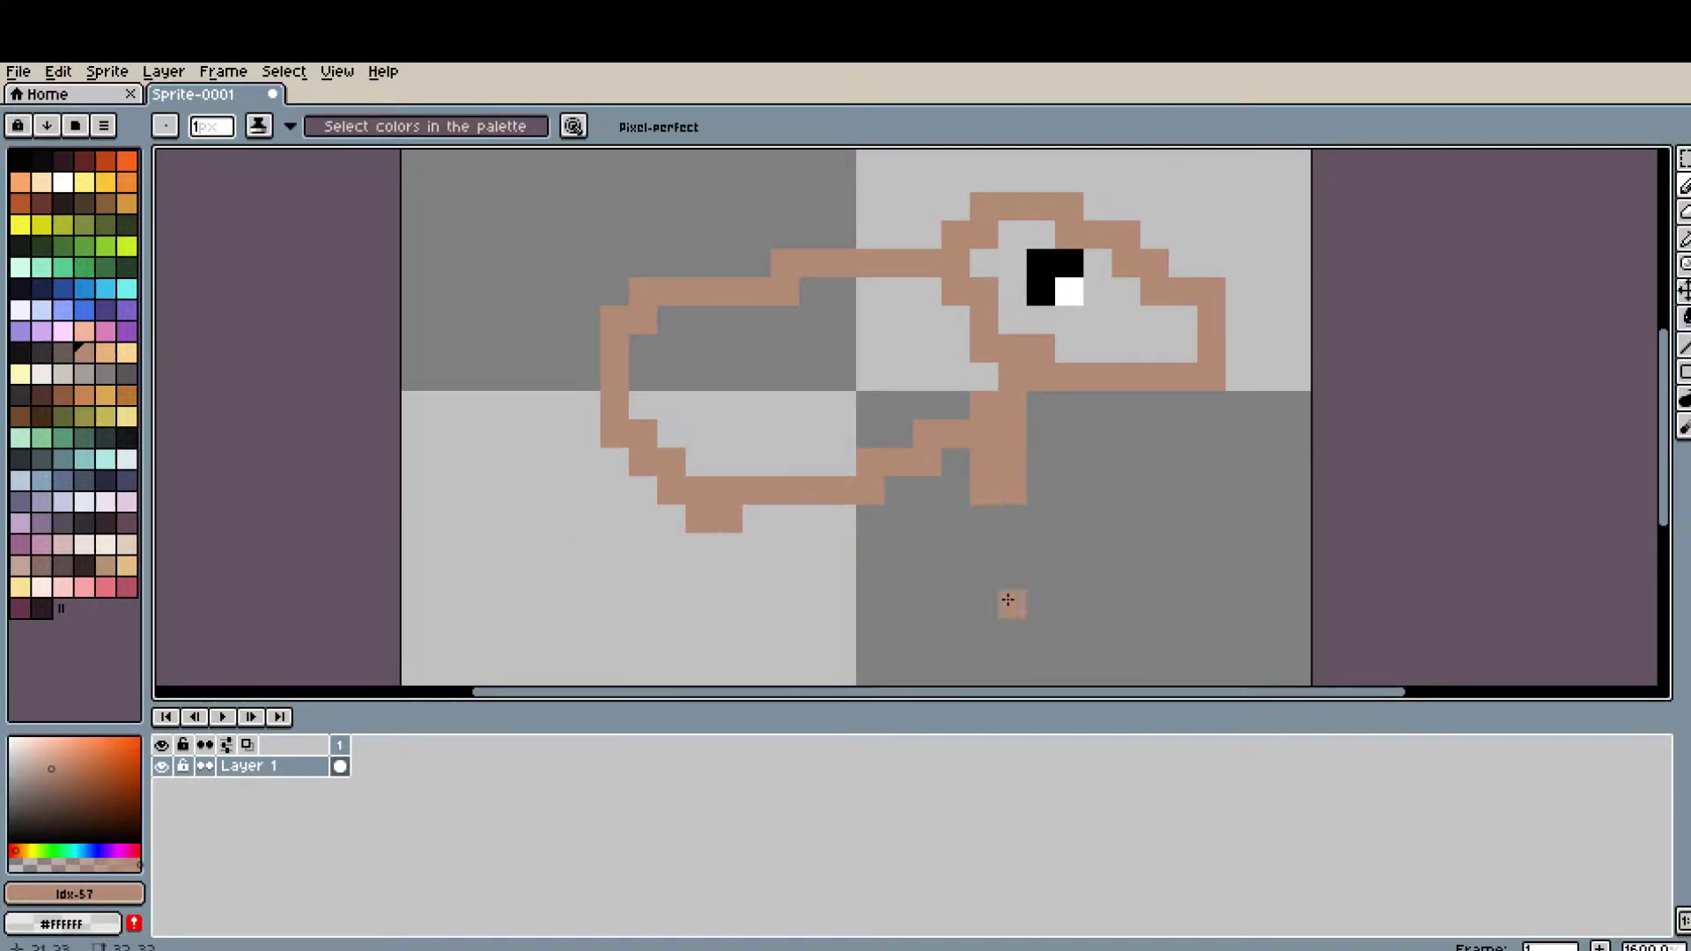
- Extend and widen the front leg and paint dark feet under the legs
{"action": "left_click", "coordinate": [991, 546]}
{"action": "key", "text": "bracketleft"}
{"action": "left_click_drag", "start_coordinate": [977, 574], "coordinate": [1016, 569]}
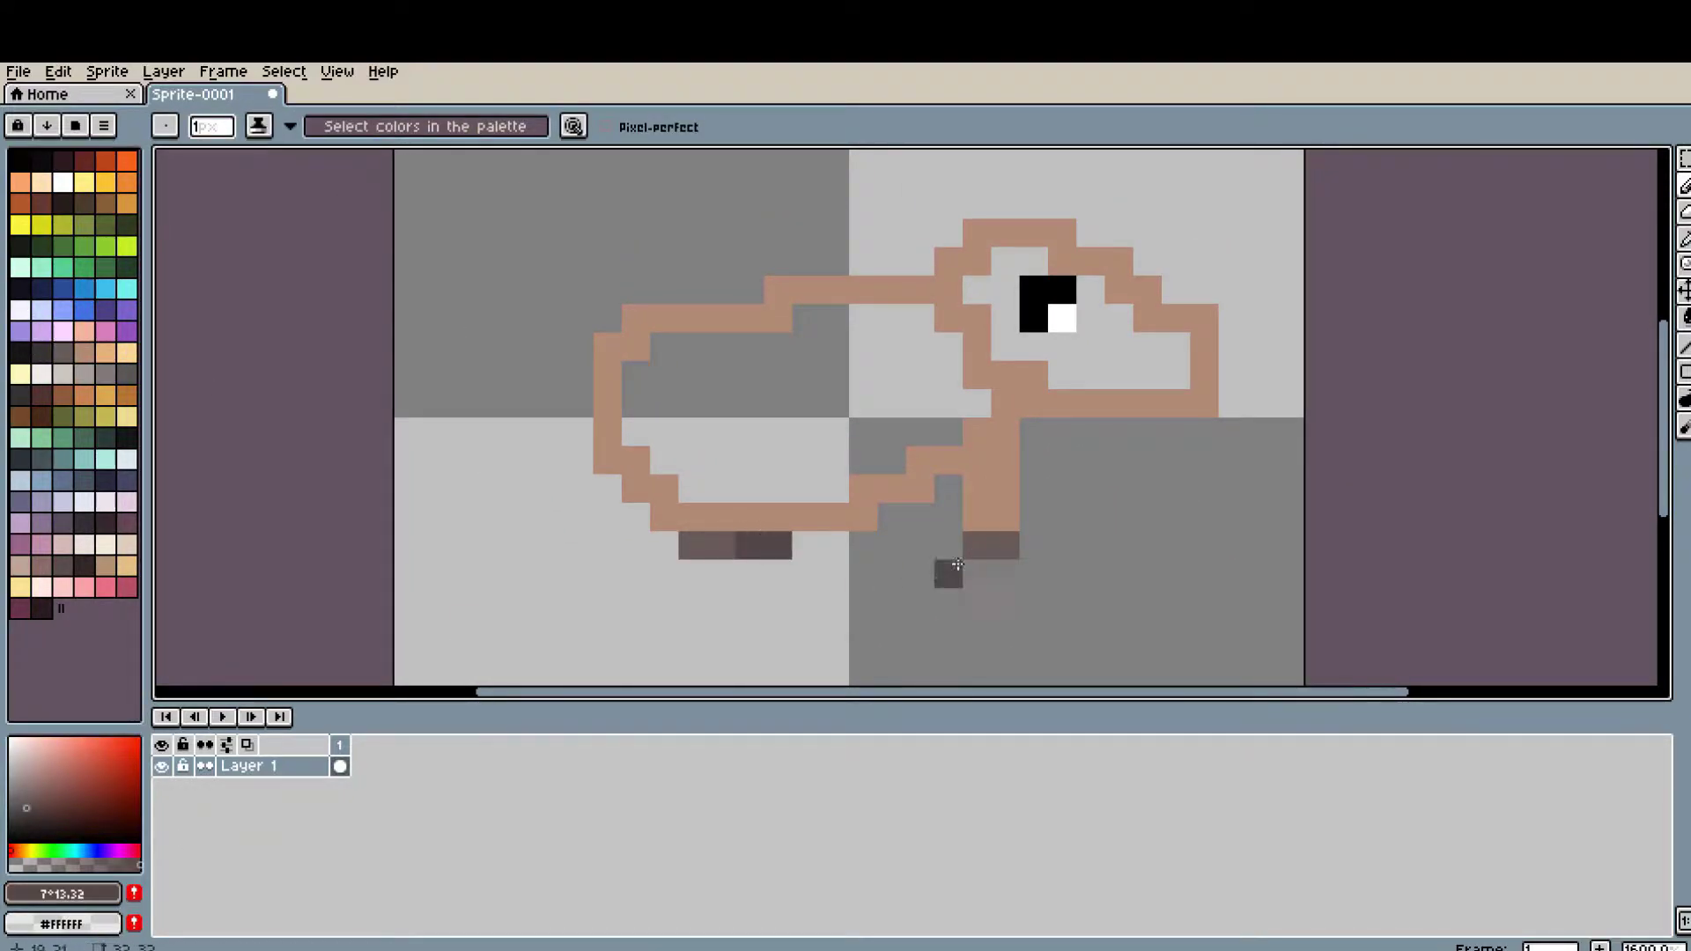
{"action": "left_click", "coordinate": [949, 520]}
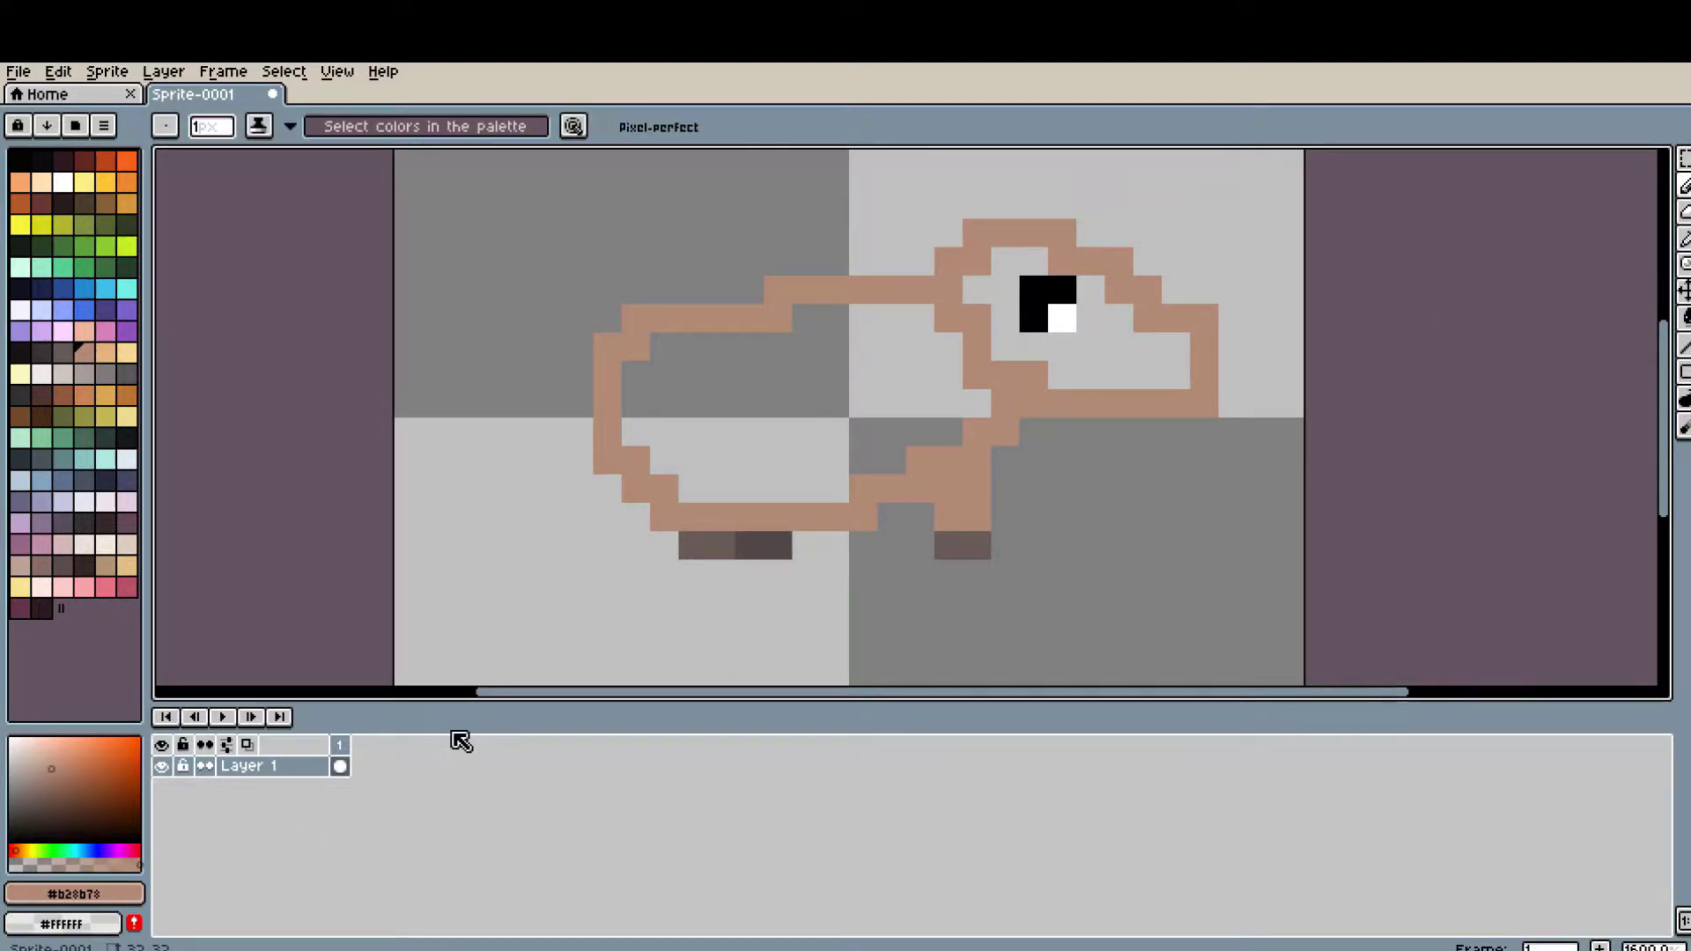
{"action": "left_click", "coordinate": [962, 545], "text": "alt"}
{"action": "left_click", "coordinate": [921, 546]}
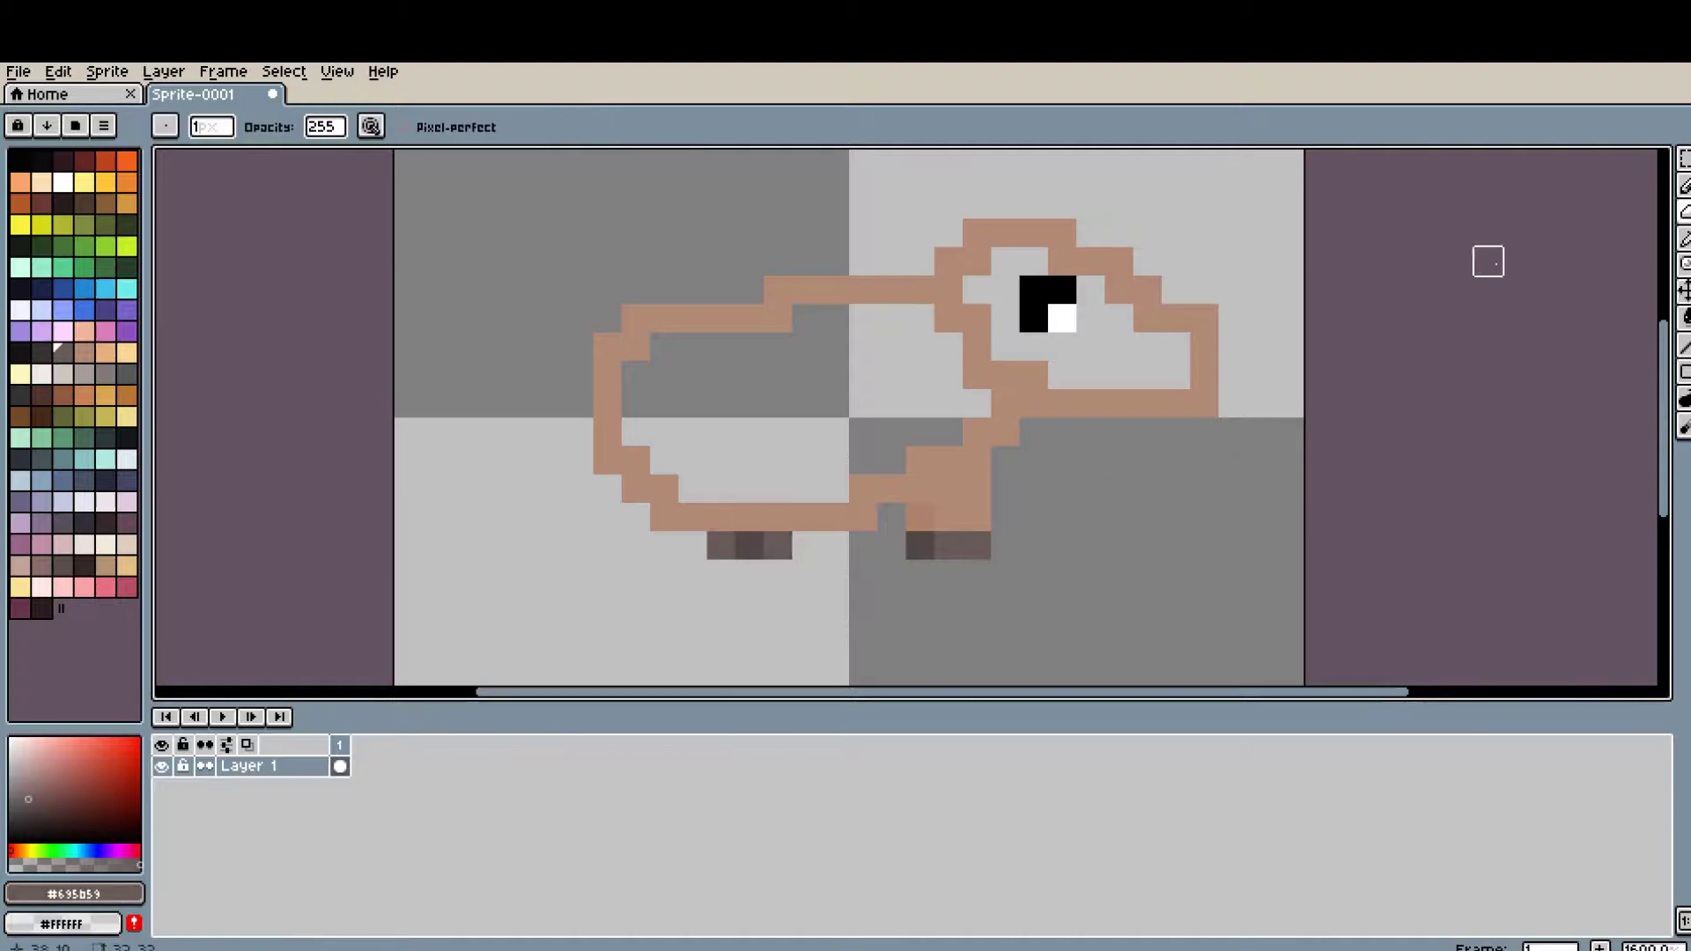
- Paint a dark snout block beside the eye
{"action": "scroll", "coordinate": [1216, 361], "scroll_direction": "up", "scroll_amount": 1}
{"action": "mouse_move", "coordinate": [1181, 347]}
{"action": "left_mouse_down"}
{"action": "mouse_move", "coordinate": [1185, 416]}
{"action": "mouse_move", "coordinate": [1108, 379]}
{"action": "left_mouse_up"}
{"action": "left_click_drag", "start_coordinate": [1264, 437], "coordinate": [1255, 449]}
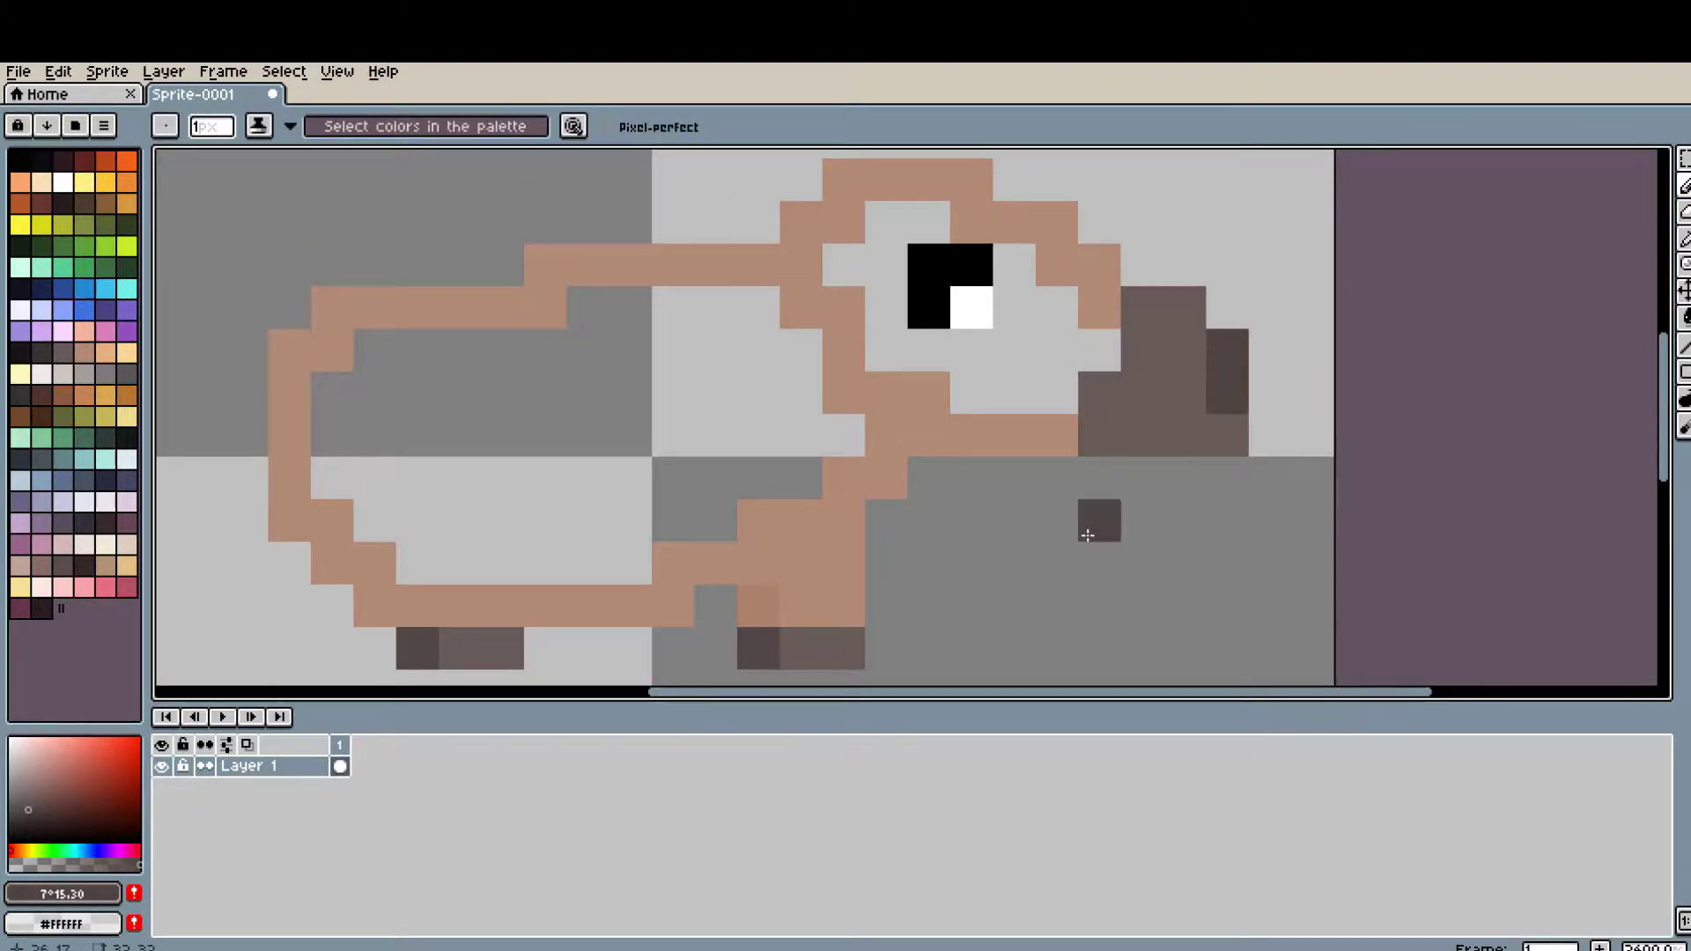
{"action": "scroll", "coordinate": [1087, 535], "scroll_direction": "down", "scroll_amount": 1}
- Fill the body tan, then paint a dark tail and a dark pixel below the eye
{"action": "key", "text": "g"}
{"action": "left_click", "coordinate": [643, 568]}
{"action": "key", "text": "b"}
{"action": "scroll", "coordinate": [643, 567], "scroll_direction": "up", "scroll_amount": 1}
{"action": "left_click_drag", "start_coordinate": [670, 472], "coordinate": [602, 528]}
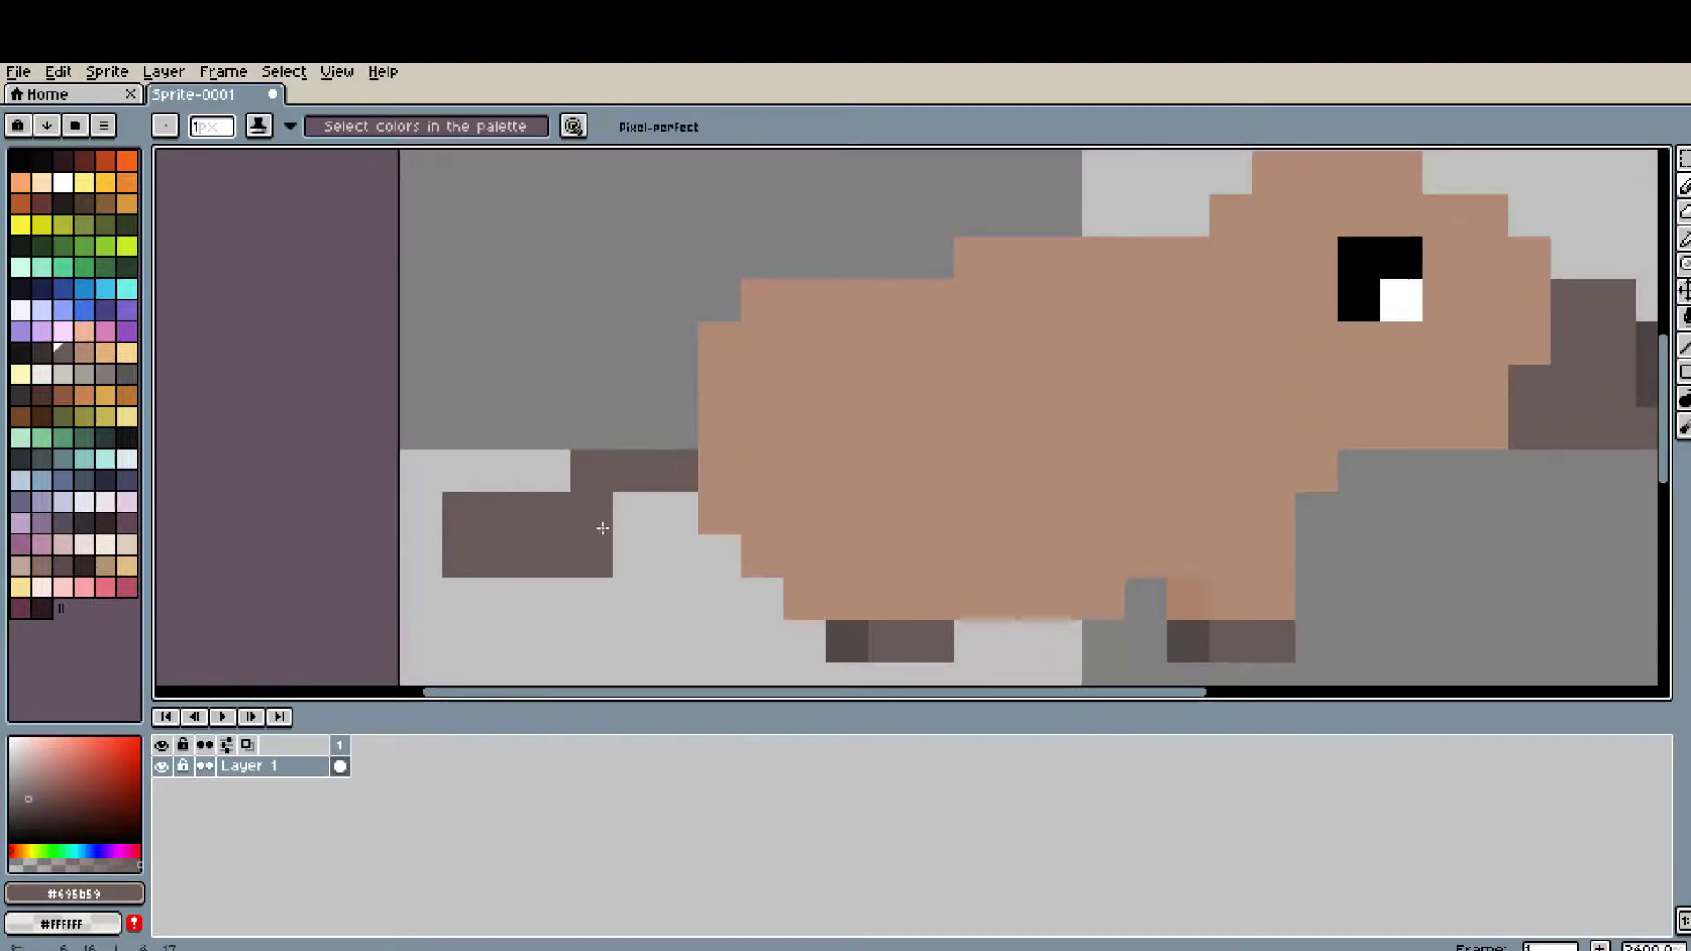
{"action": "scroll", "coordinate": [603, 528], "scroll_direction": "down", "scroll_amount": 1}
{"action": "left_click", "coordinate": [1062, 484]}
{"action": "scroll", "coordinate": [1166, 501], "scroll_direction": "up", "scroll_amount": 2}
- Try an orange body fill, revert it, and refill the body with sampled tan
{"action": "key", "text": "g"}
{"action": "left_click", "coordinate": [617, 484]}
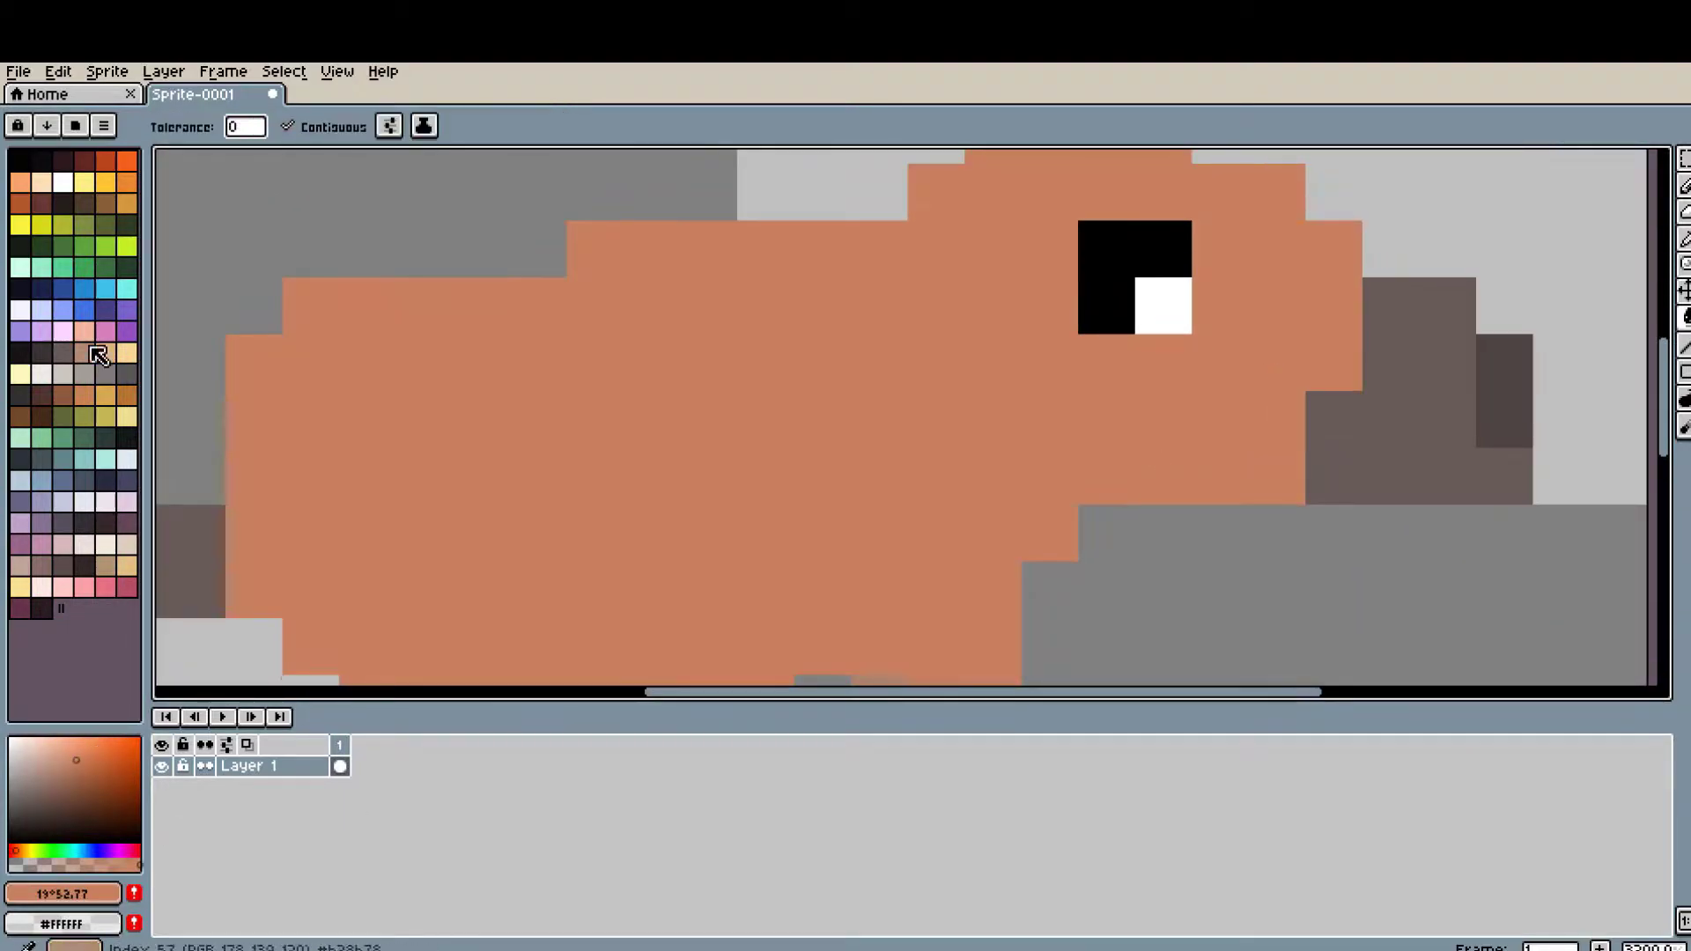
{"action": "key", "text": "g"}
{"action": "scroll", "coordinate": [991, 486], "scroll_direction": "down", "scroll_amount": 1}
{"action": "left_click", "coordinate": [1008, 502], "text": "alt"}
{"action": "scroll", "coordinate": [1008, 502], "scroll_direction": "down", "scroll_amount": 1}
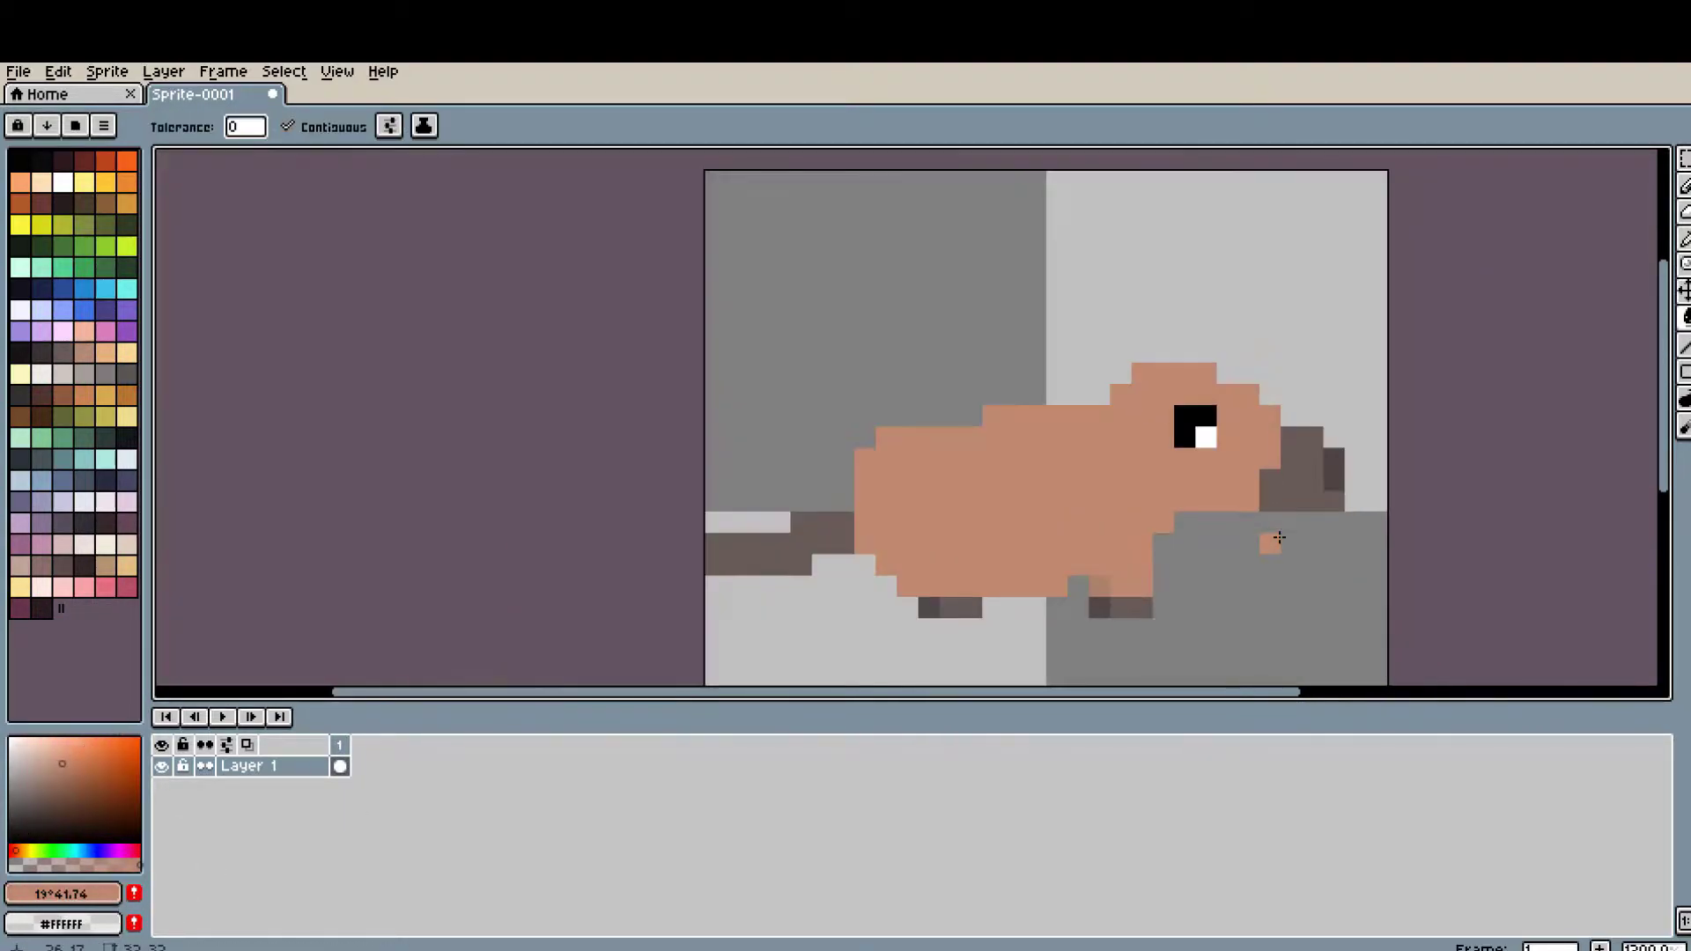
{"action": "scroll", "coordinate": [1092, 518], "scroll_direction": "up", "scroll_amount": 1}
{"action": "scroll", "coordinate": [1094, 518], "scroll_direction": "up", "scroll_amount": 1}
{"action": "left_click", "coordinate": [865, 386]}
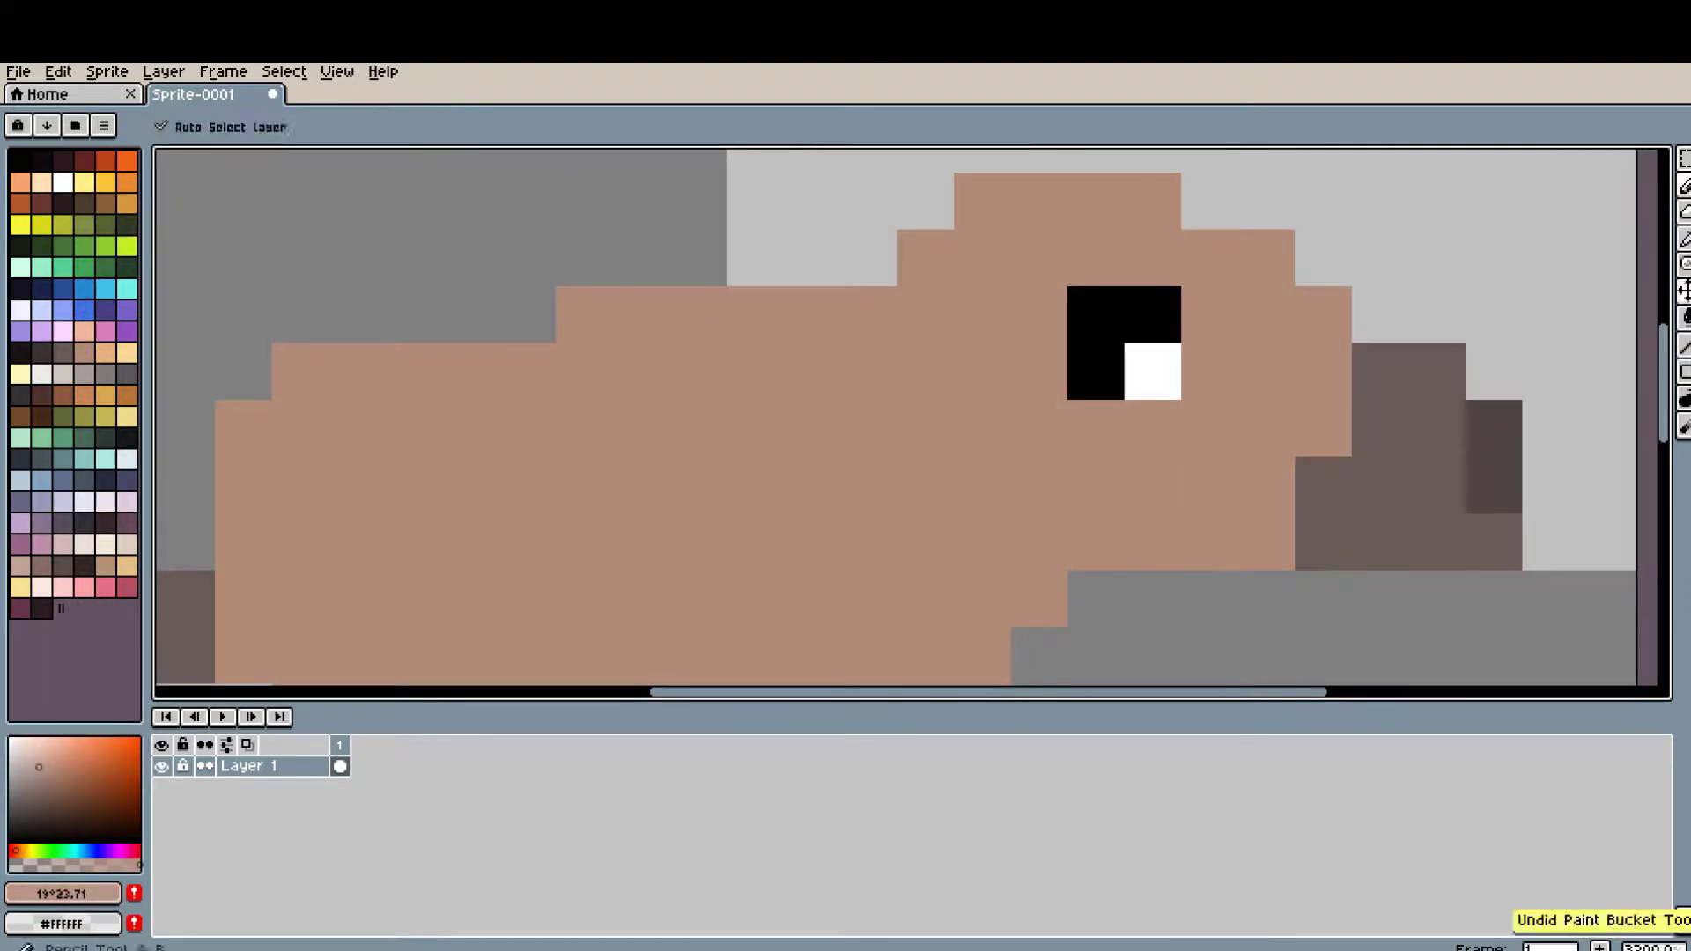
- Paint the lower face a lighter tan muzzle band
{"action": "key", "text": "b"}
{"action": "mouse_move", "coordinate": [1145, 396]}
{"action": "left_mouse_down"}
{"action": "mouse_move", "coordinate": [1084, 211]}
{"action": "mouse_move", "coordinate": [1269, 344]}
{"action": "left_mouse_up"}
{"action": "scroll", "coordinate": [992, 536], "scroll_direction": "up", "scroll_amount": 1}
{"action": "scroll", "coordinate": [1258, 528], "scroll_direction": "down", "scroll_amount": 3}
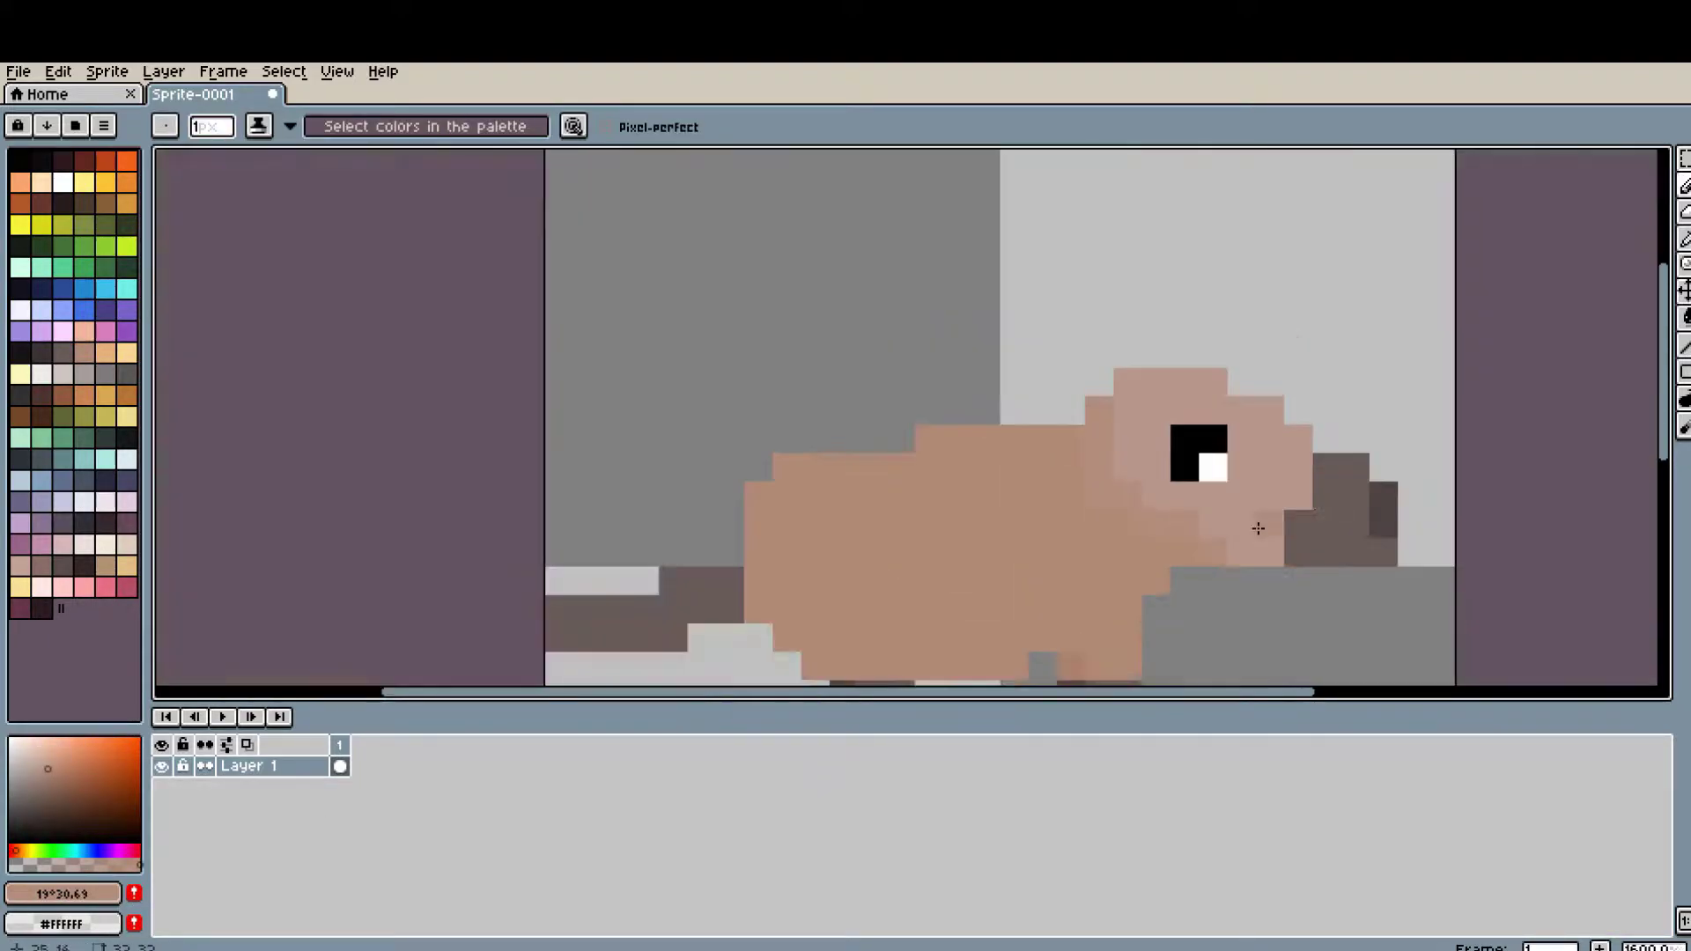
{"action": "scroll", "coordinate": [1258, 529], "scroll_direction": "up", "scroll_amount": 1}
{"action": "mouse_move", "coordinate": [969, 379]}
{"action": "left_mouse_down"}
{"action": "mouse_move", "coordinate": [1064, 483]}
{"action": "mouse_move", "coordinate": [1095, 574]}
{"action": "left_mouse_up"}
{"action": "scroll", "coordinate": [1095, 573], "scroll_direction": "down", "scroll_amount": 1}
{"action": "scroll", "coordinate": [1093, 528], "scroll_direction": "up", "scroll_amount": 1}
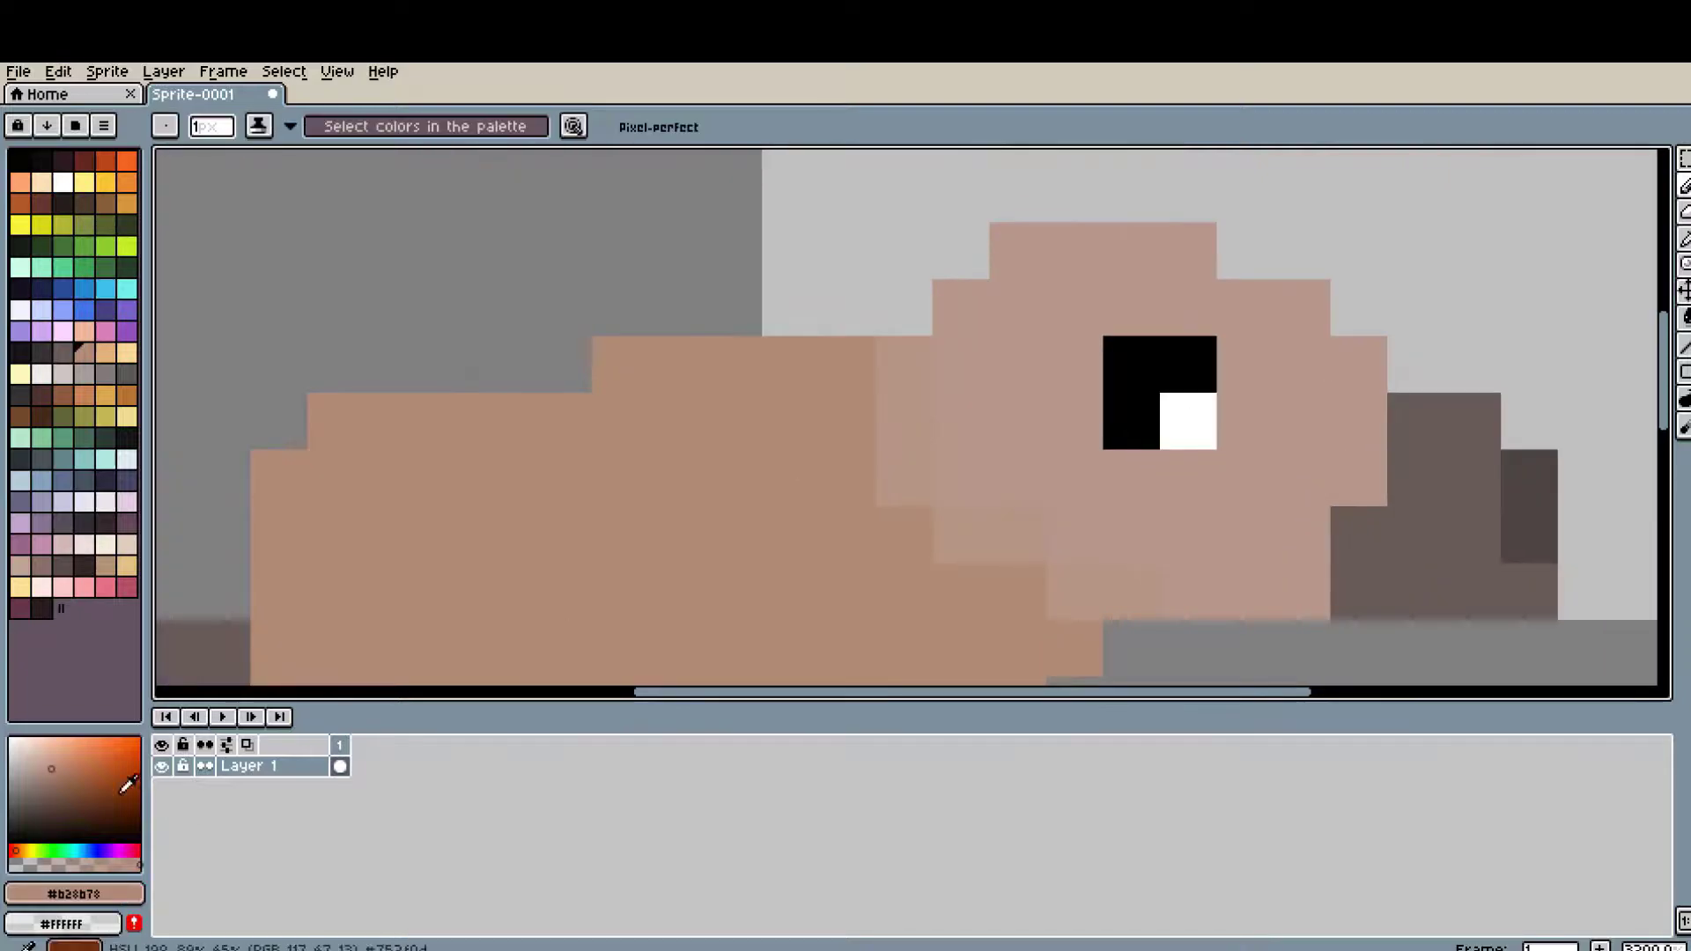
- Darken the head's top row and add a tan pixel by the snout, undoing the last face pixels
{"action": "left_click", "coordinate": [1017, 251]}
{"action": "scroll", "coordinate": [1018, 251], "scroll_direction": "down", "scroll_amount": 2}
{"action": "scroll", "coordinate": [1312, 373], "scroll_direction": "up", "scroll_amount": 1}
{"action": "scroll", "coordinate": [1313, 372], "scroll_direction": "up", "scroll_amount": 1}
{"action": "left_click", "coordinate": [1507, 507]}
{"action": "scroll", "coordinate": [1215, 513], "scroll_direction": "down", "scroll_amount": 1}
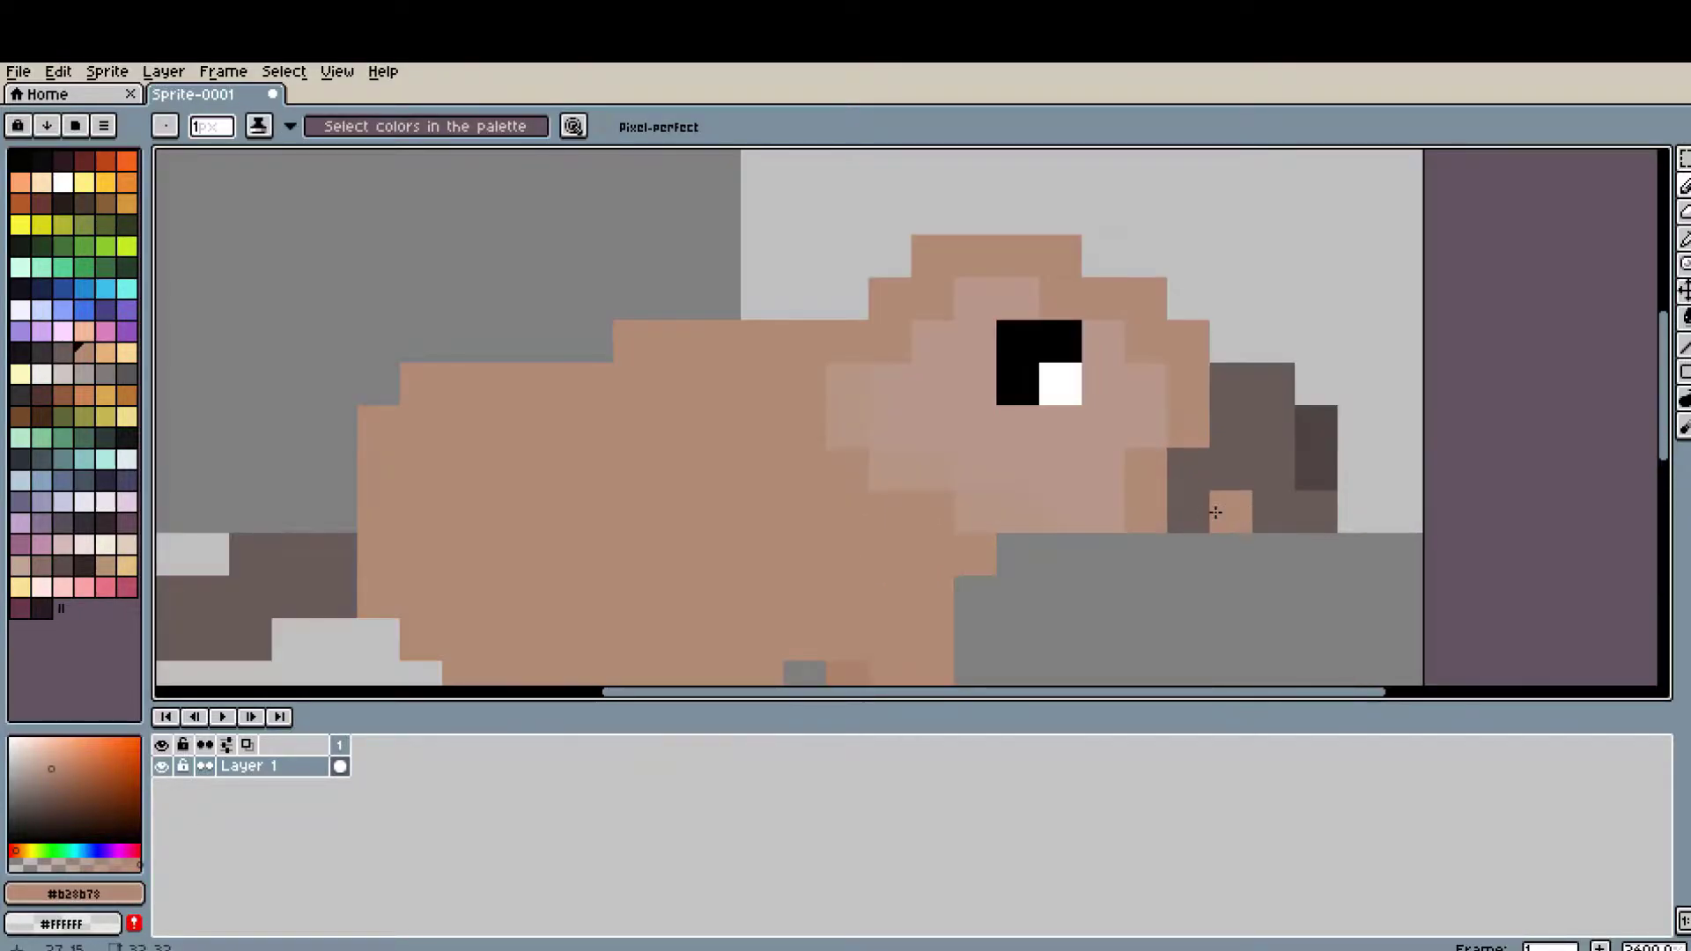
{"action": "key", "text": "ctrl+z"}
- Pick the light muzzle colour and return to the Pencil
{"action": "left_click", "coordinate": [1013, 518], "text": "alt"}
{"action": "scroll", "coordinate": [1090, 541], "scroll_direction": "up", "scroll_amount": 1}
{"action": "key", "text": "v"}
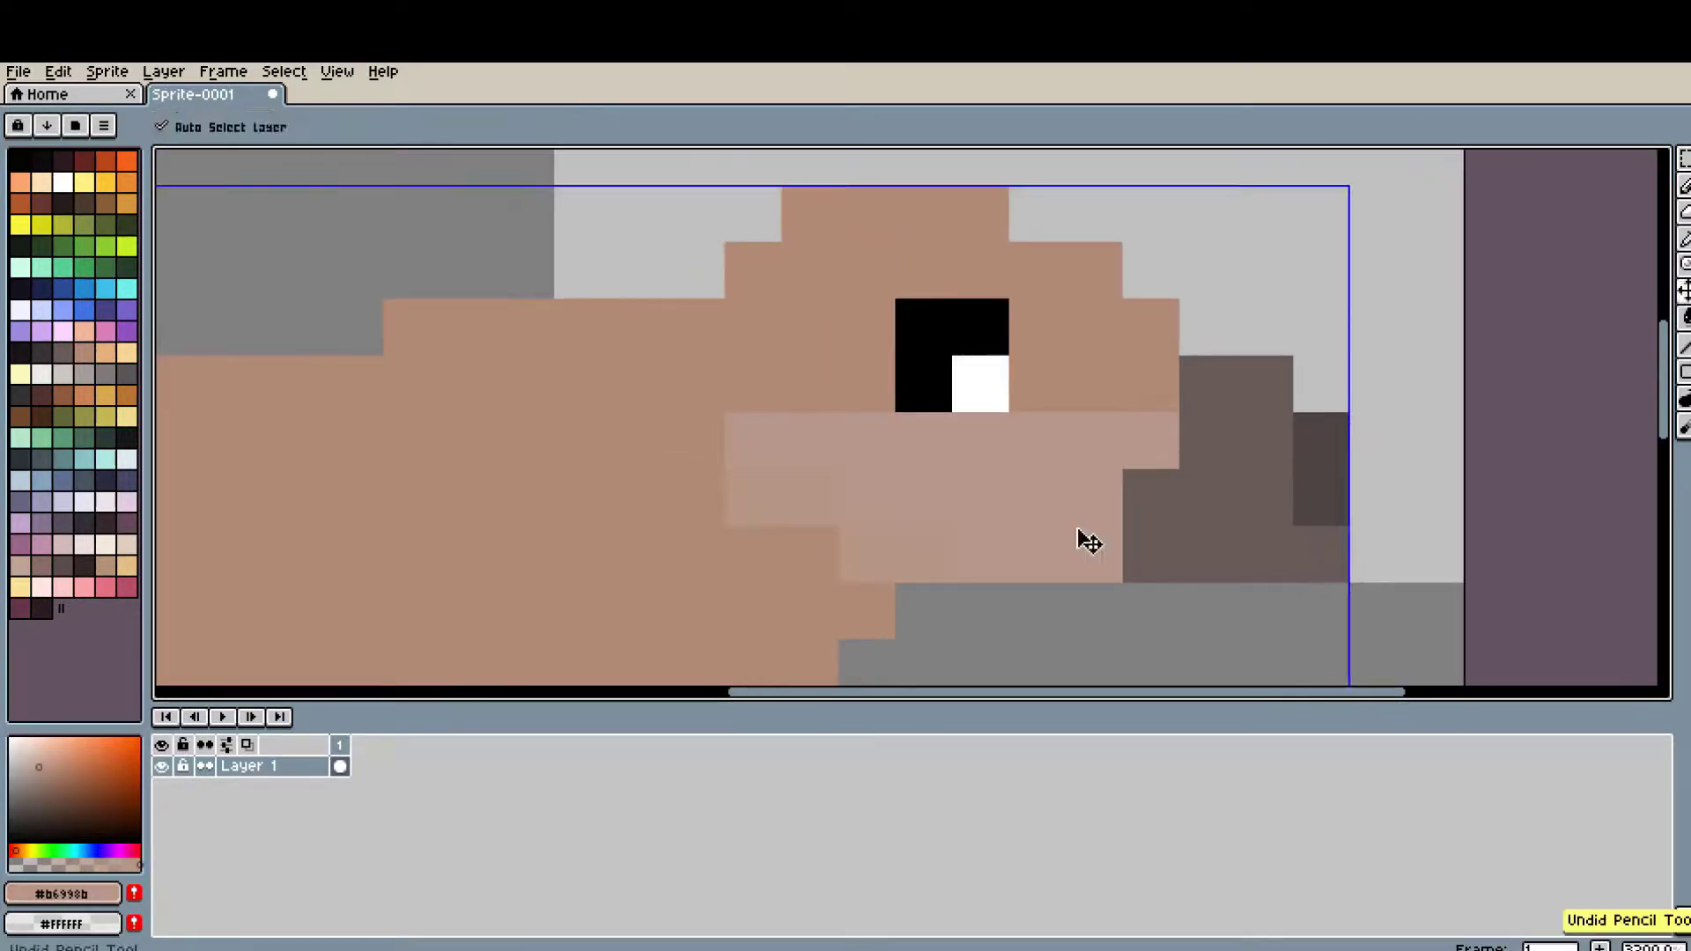
{"action": "key", "text": "b"}
{"action": "scroll", "coordinate": [1090, 541], "scroll_direction": "down", "scroll_amount": 2}
{"action": "scroll", "coordinate": [1093, 540], "scroll_direction": "up", "scroll_amount": 2}
{"action": "scroll", "coordinate": [1096, 408], "scroll_direction": "down", "scroll_amount": 1}
- Try a white tooth and pink back stripes, undoing the tooth and latest stripe strokes
{"action": "left_click", "coordinate": [950, 426], "text": "alt"}
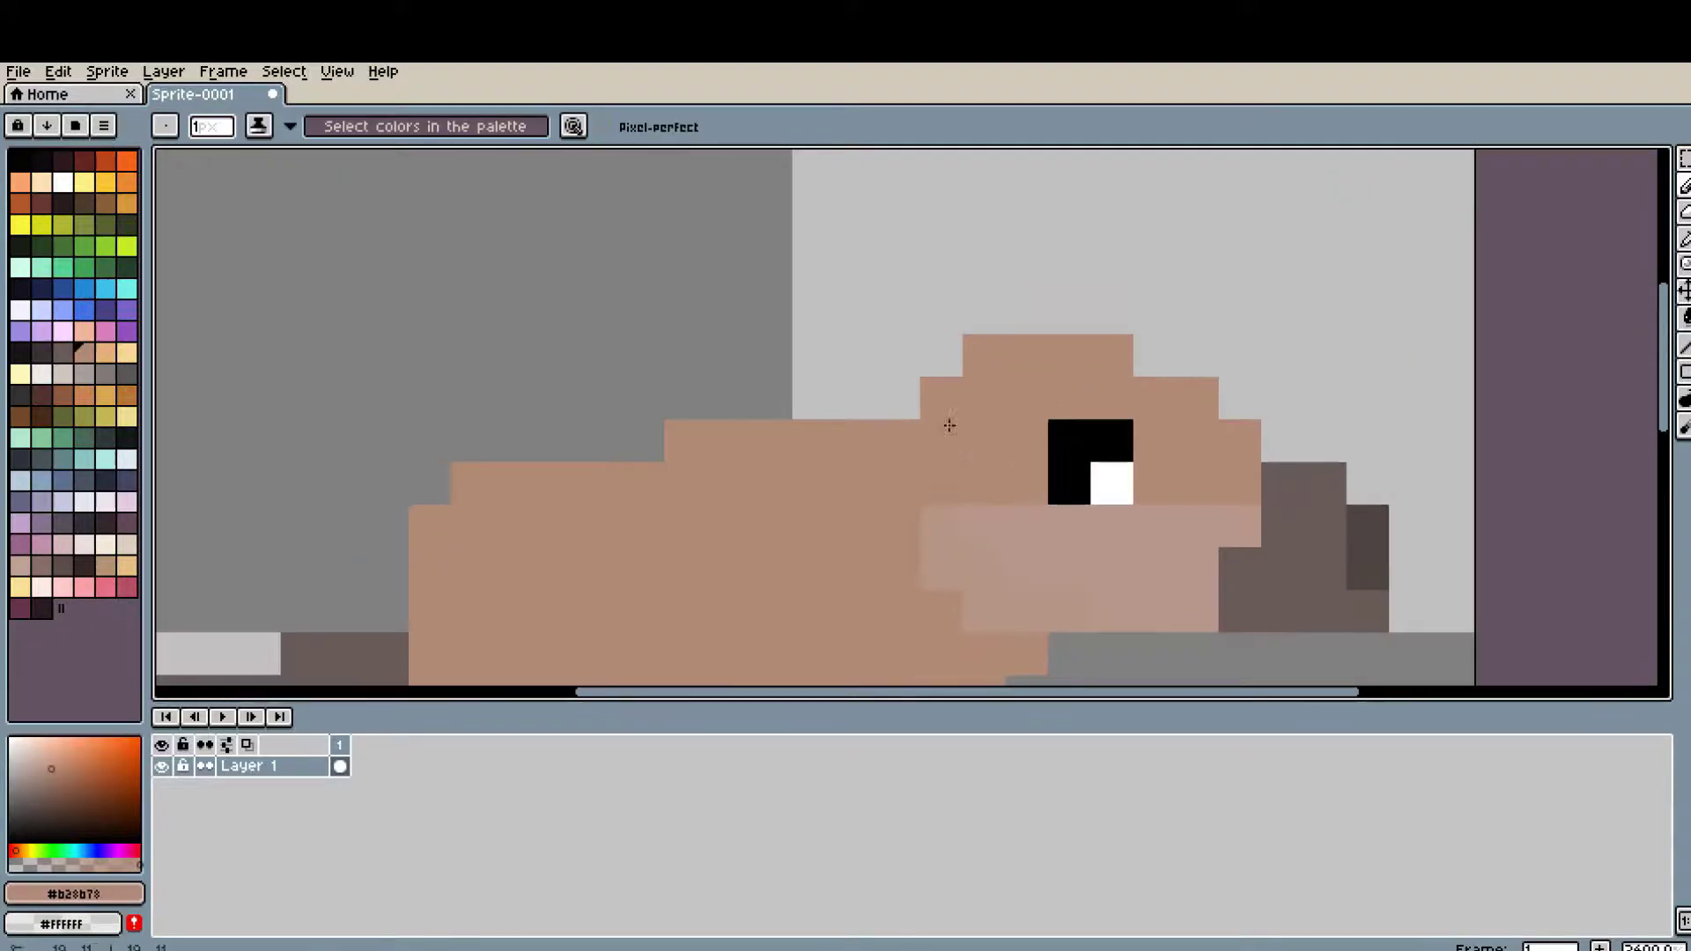
{"action": "scroll", "coordinate": [933, 454], "scroll_direction": "down", "scroll_amount": 1}
{"action": "scroll", "coordinate": [1145, 502], "scroll_direction": "up", "scroll_amount": 2}
{"action": "scroll", "coordinate": [1223, 541], "scroll_direction": "down", "scroll_amount": 2}
{"action": "left_click", "coordinate": [1223, 541], "text": "alt"}
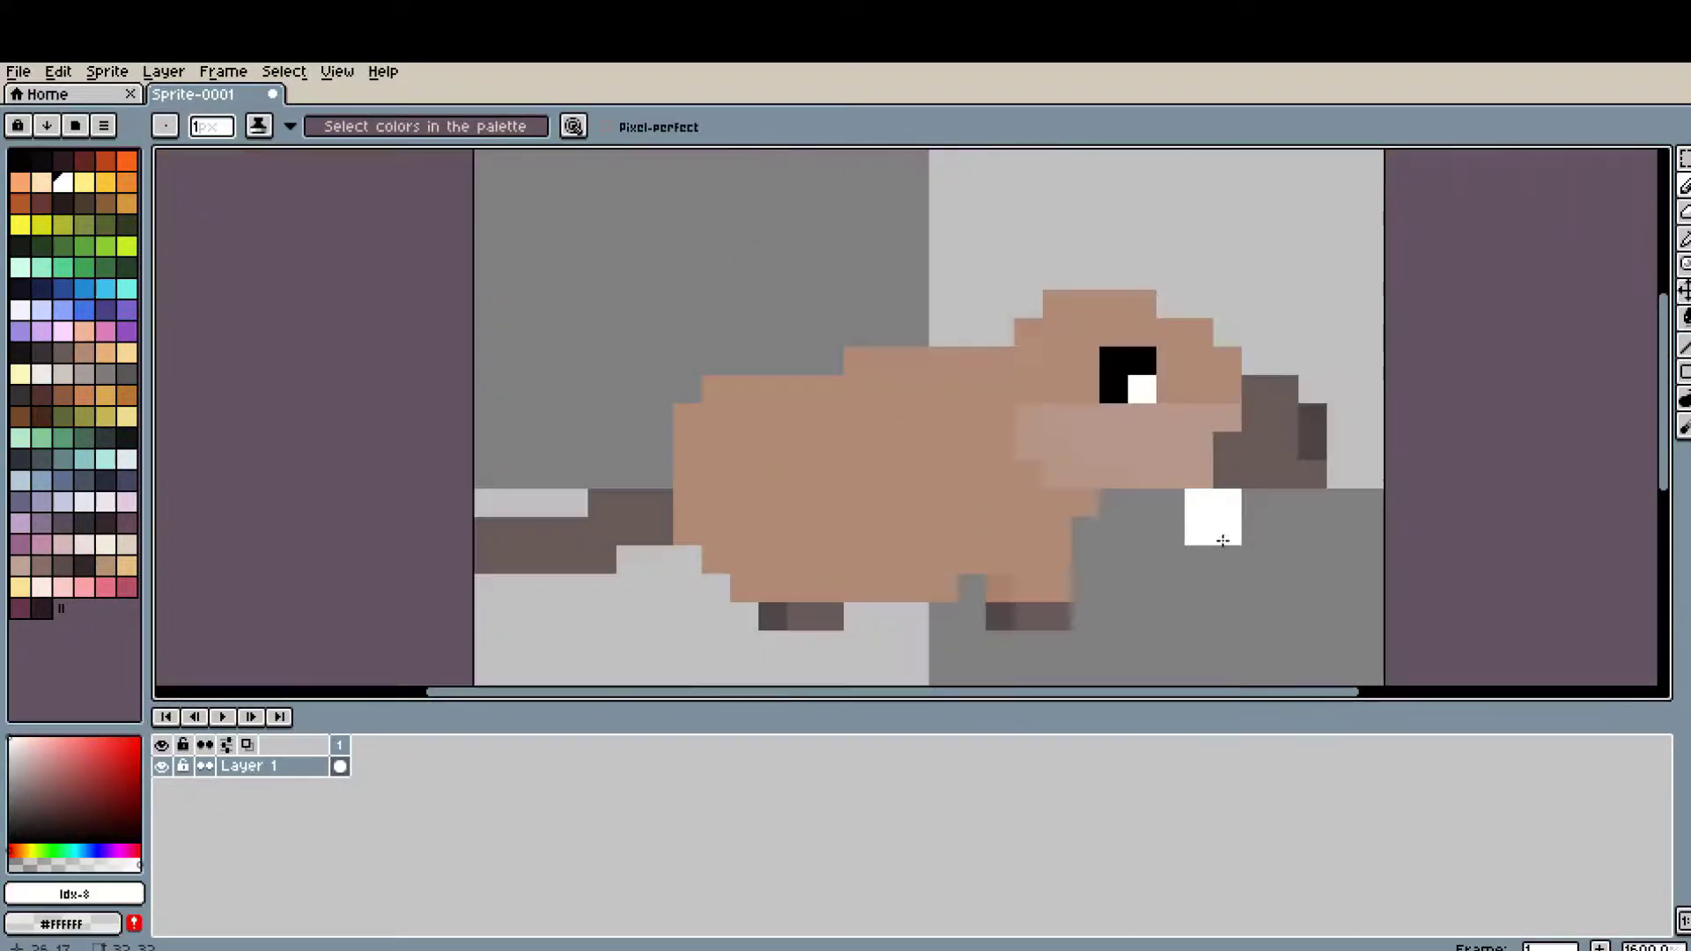
{"action": "scroll", "coordinate": [1223, 540], "scroll_direction": "down", "scroll_amount": 1}
{"action": "key", "text": "ctrl+z"}
{"action": "scroll", "coordinate": [1223, 541], "scroll_direction": "up", "scroll_amount": 1}
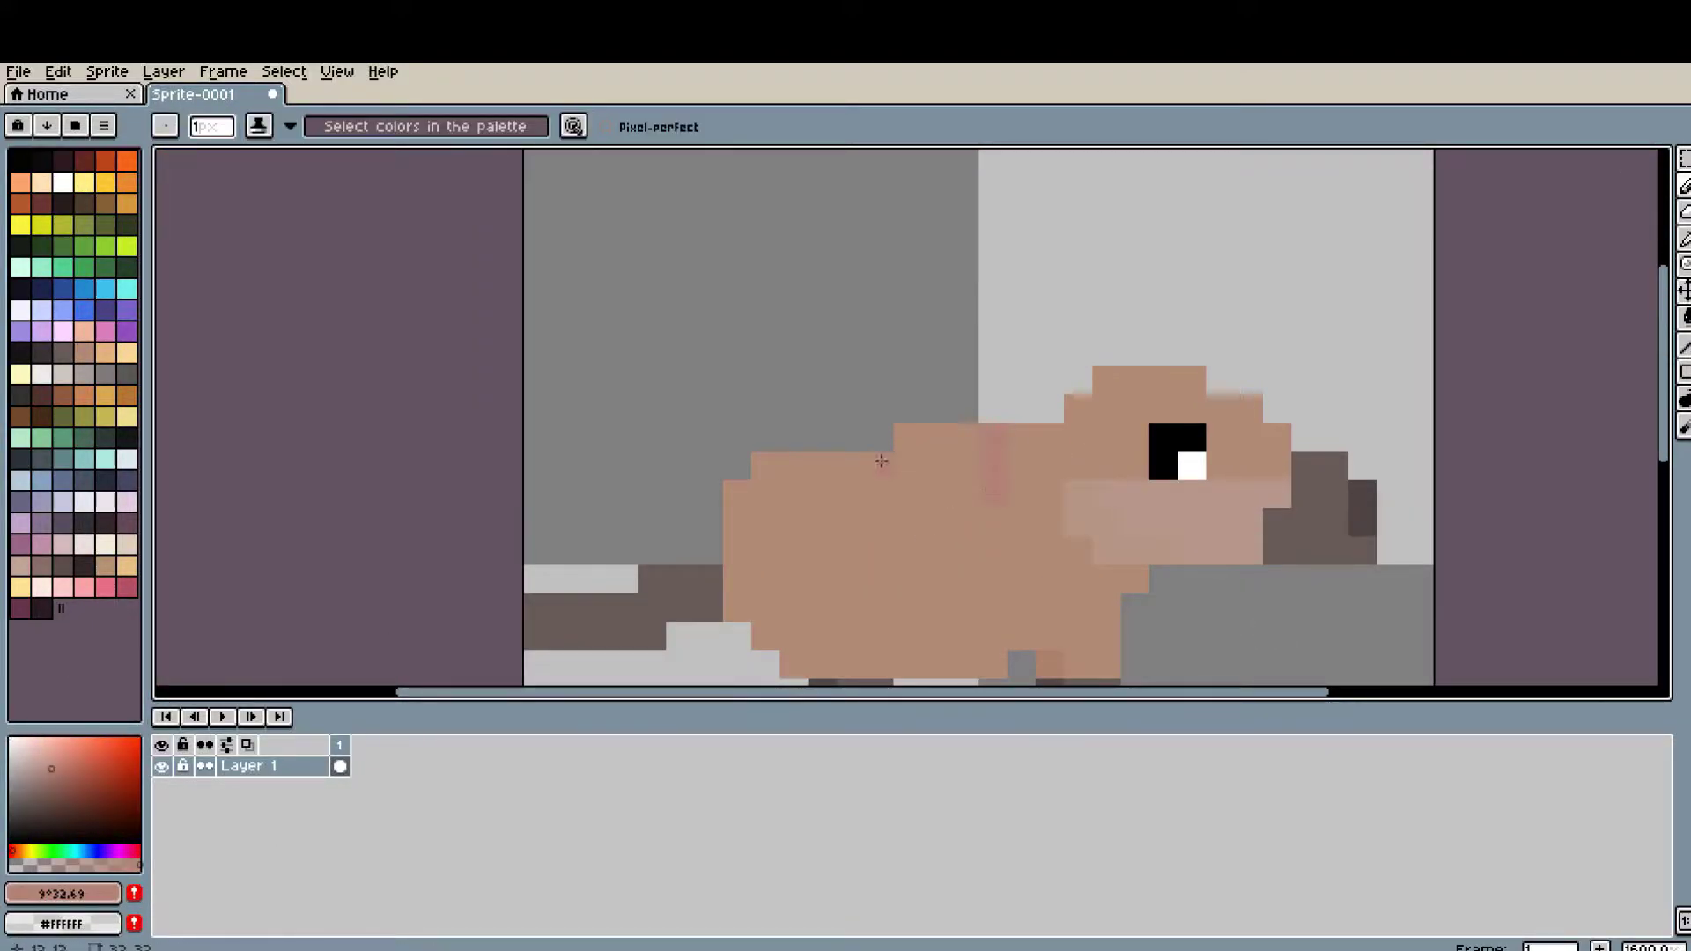
{"action": "scroll", "coordinate": [743, 489], "scroll_direction": "down", "scroll_amount": 1}
{"action": "key", "text": "ctrl+z"}
{"action": "scroll", "coordinate": [974, 476], "scroll_direction": "up", "scroll_amount": 1}
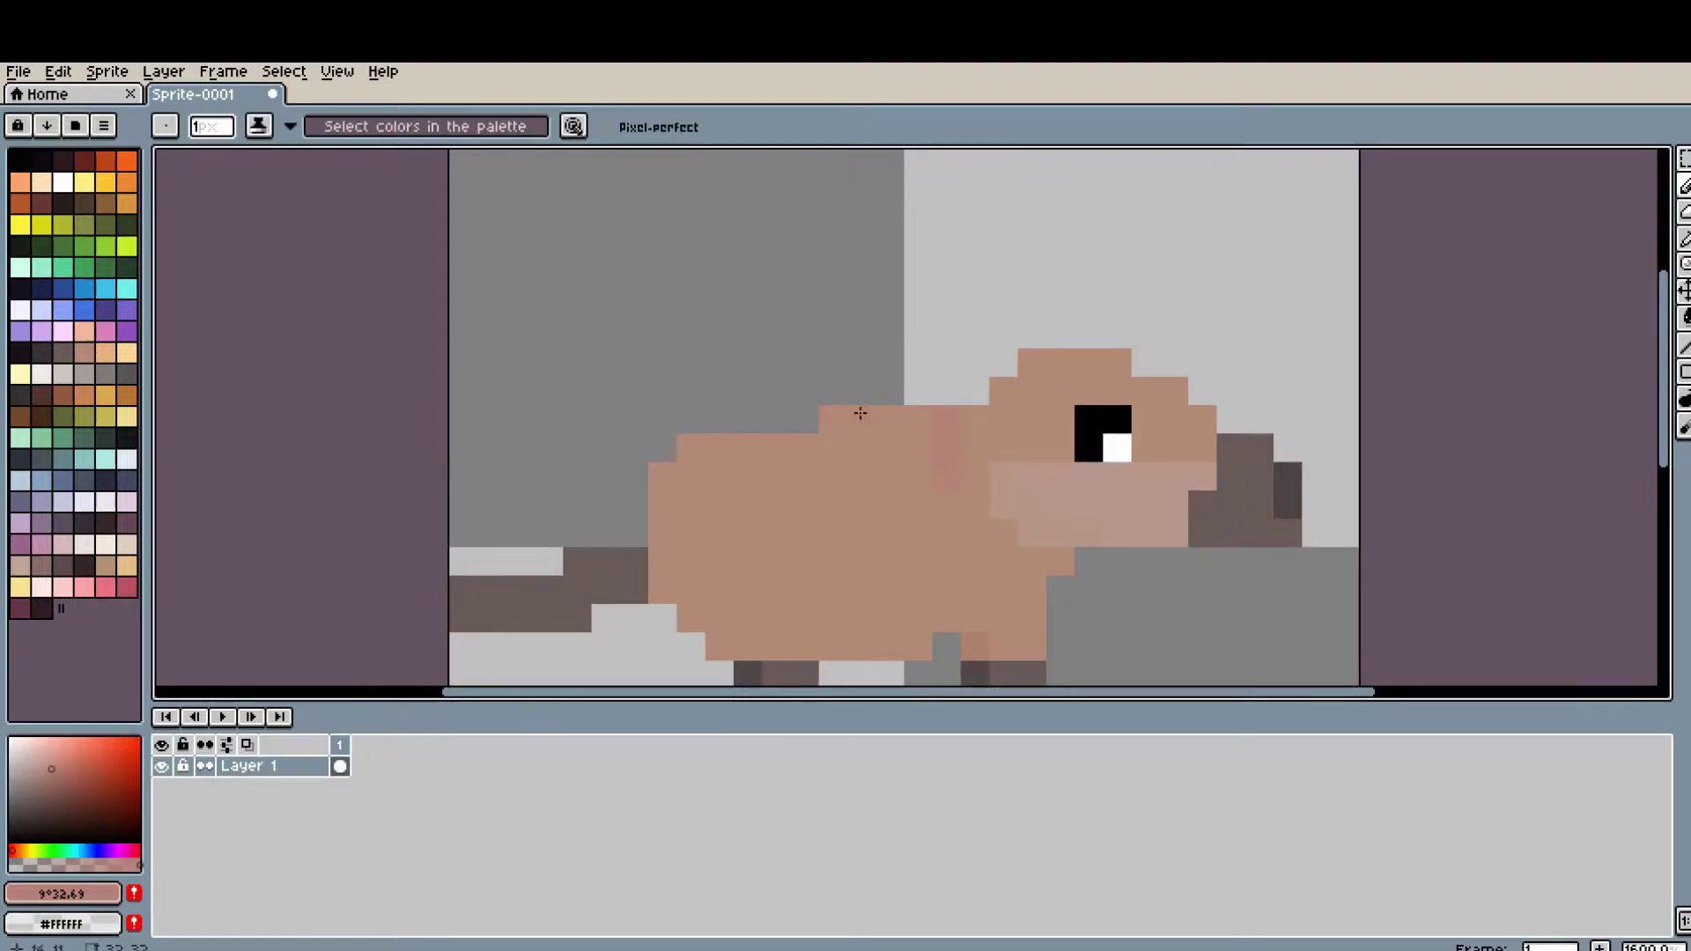
{"action": "scroll", "coordinate": [1321, 484], "scroll_direction": "down", "scroll_amount": 1}
- Add a dark pixel to the tail, undoing a stray dark body pixel
{"action": "scroll", "coordinate": [1367, 566], "scroll_direction": "up", "scroll_amount": 1}
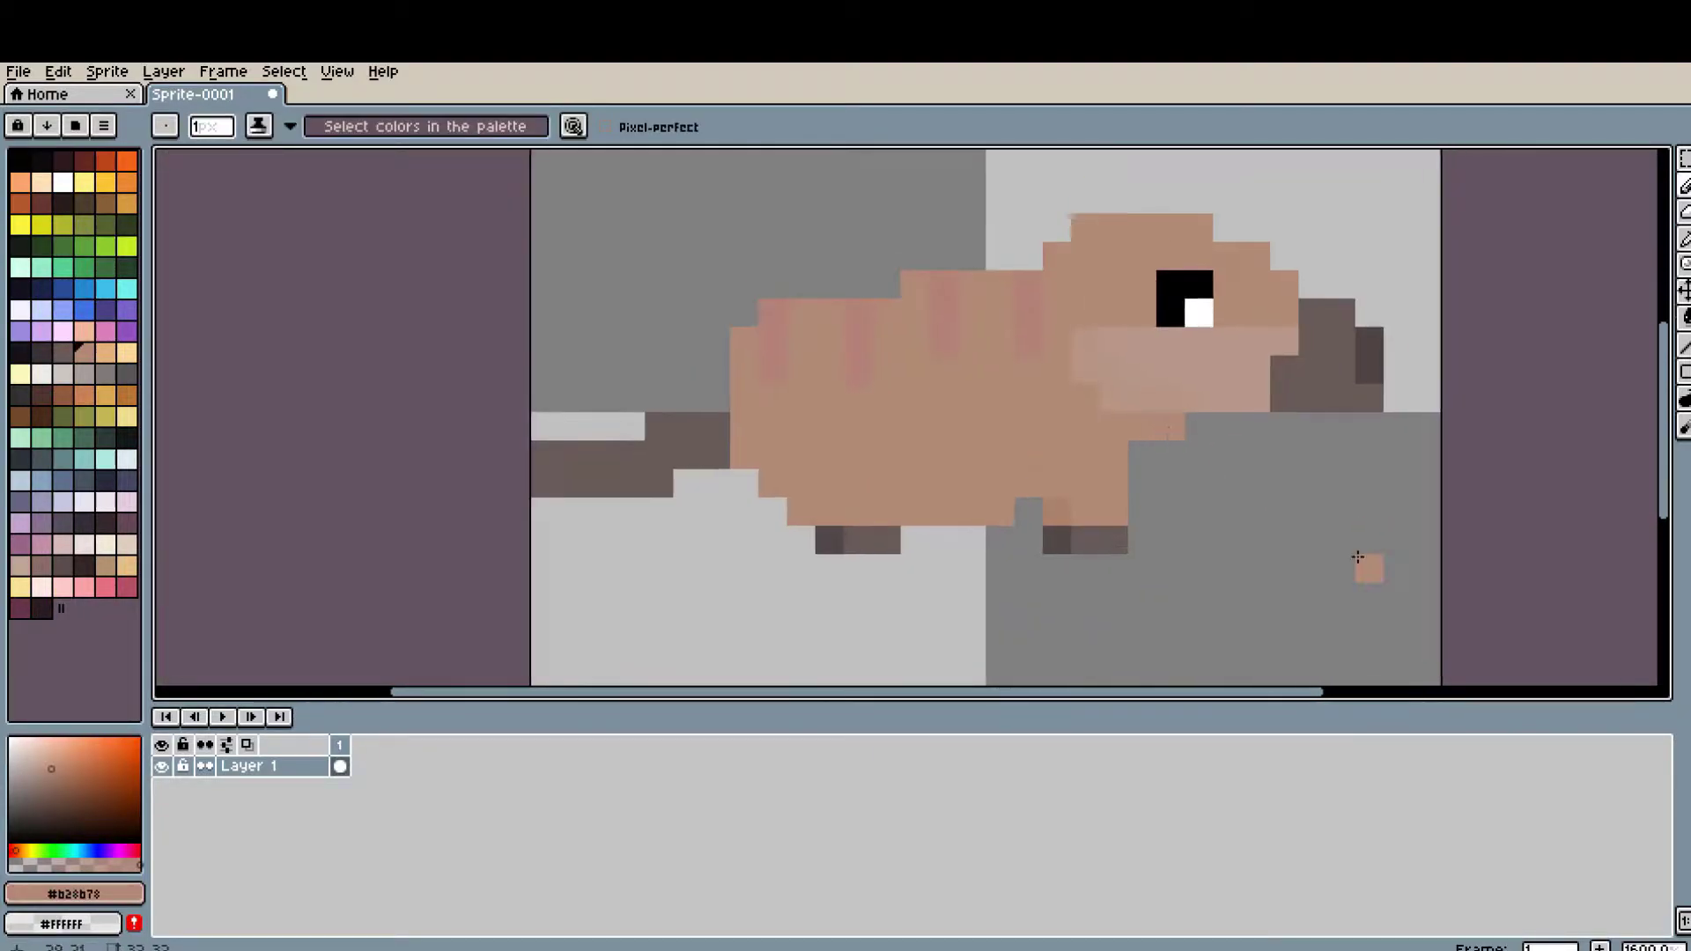
{"action": "scroll", "coordinate": [1366, 567], "scroll_direction": "down", "scroll_amount": 1}
{"action": "left_click", "coordinate": [1154, 519], "text": "alt"}
{"action": "left_click", "coordinate": [1010, 441]}
{"action": "scroll", "coordinate": [1145, 379], "scroll_direction": "down", "scroll_amount": 3}
{"action": "scroll", "coordinate": [1272, 321], "scroll_direction": "up", "scroll_amount": 1}
{"action": "key", "text": "ctrl+z"}
{"action": "scroll", "coordinate": [698, 517], "scroll_direction": "up", "scroll_amount": 5}
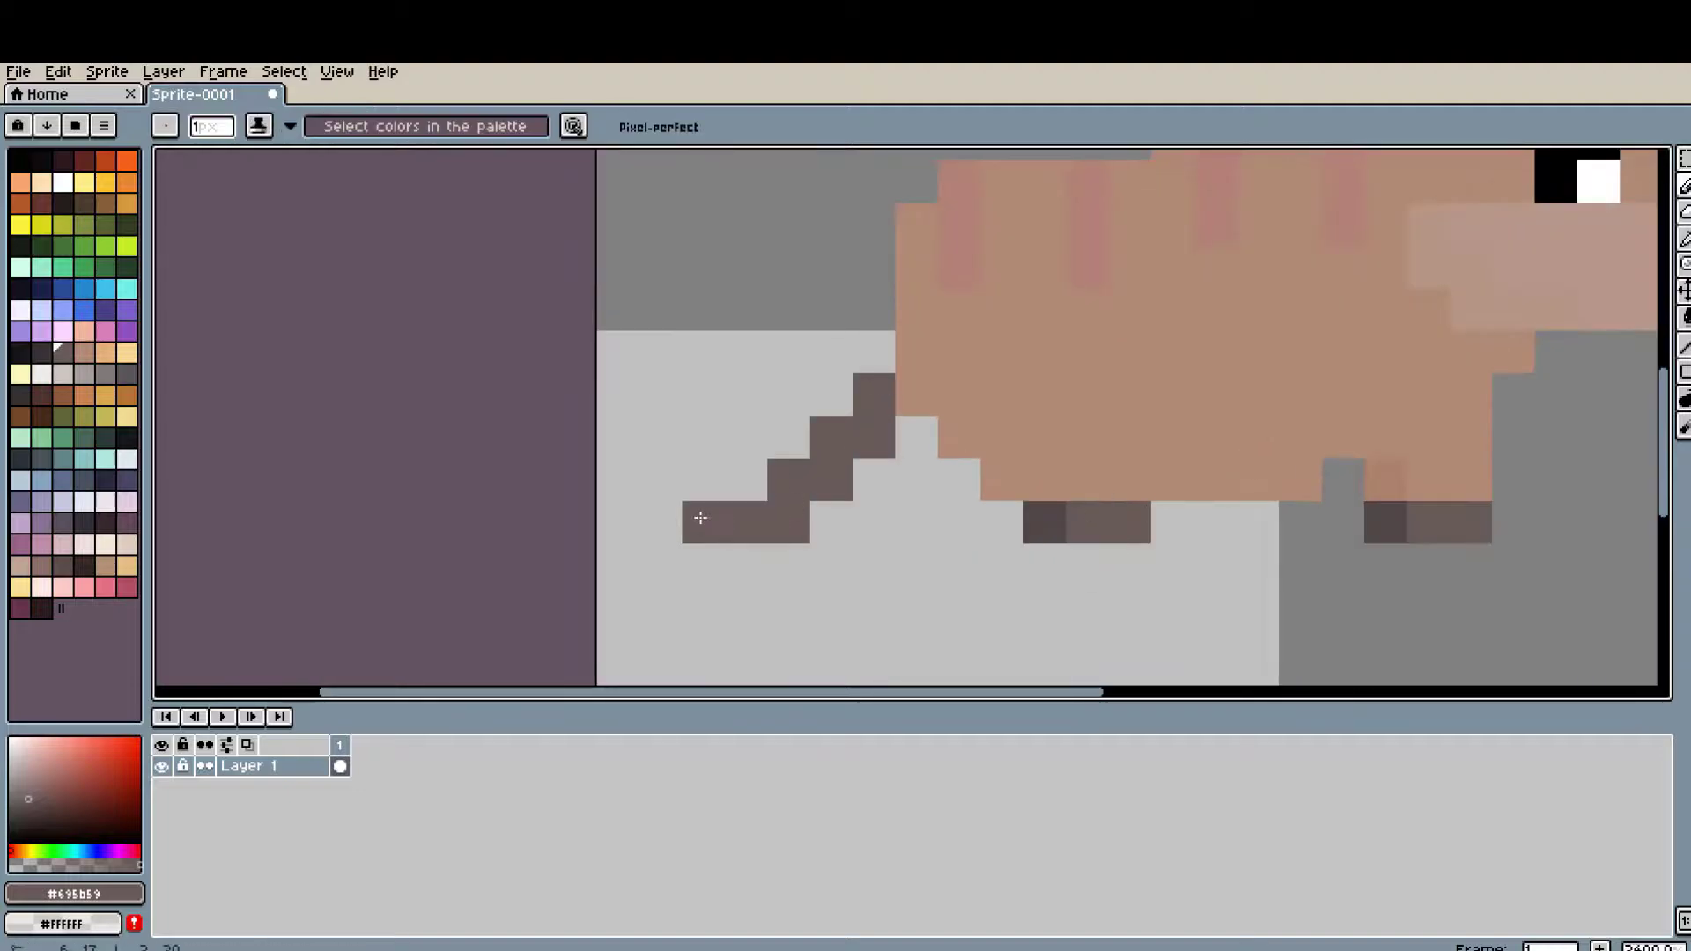
{"action": "scroll", "coordinate": [934, 537], "scroll_direction": "down", "scroll_amount": 1}
{"action": "left_click", "coordinate": [1202, 562]}
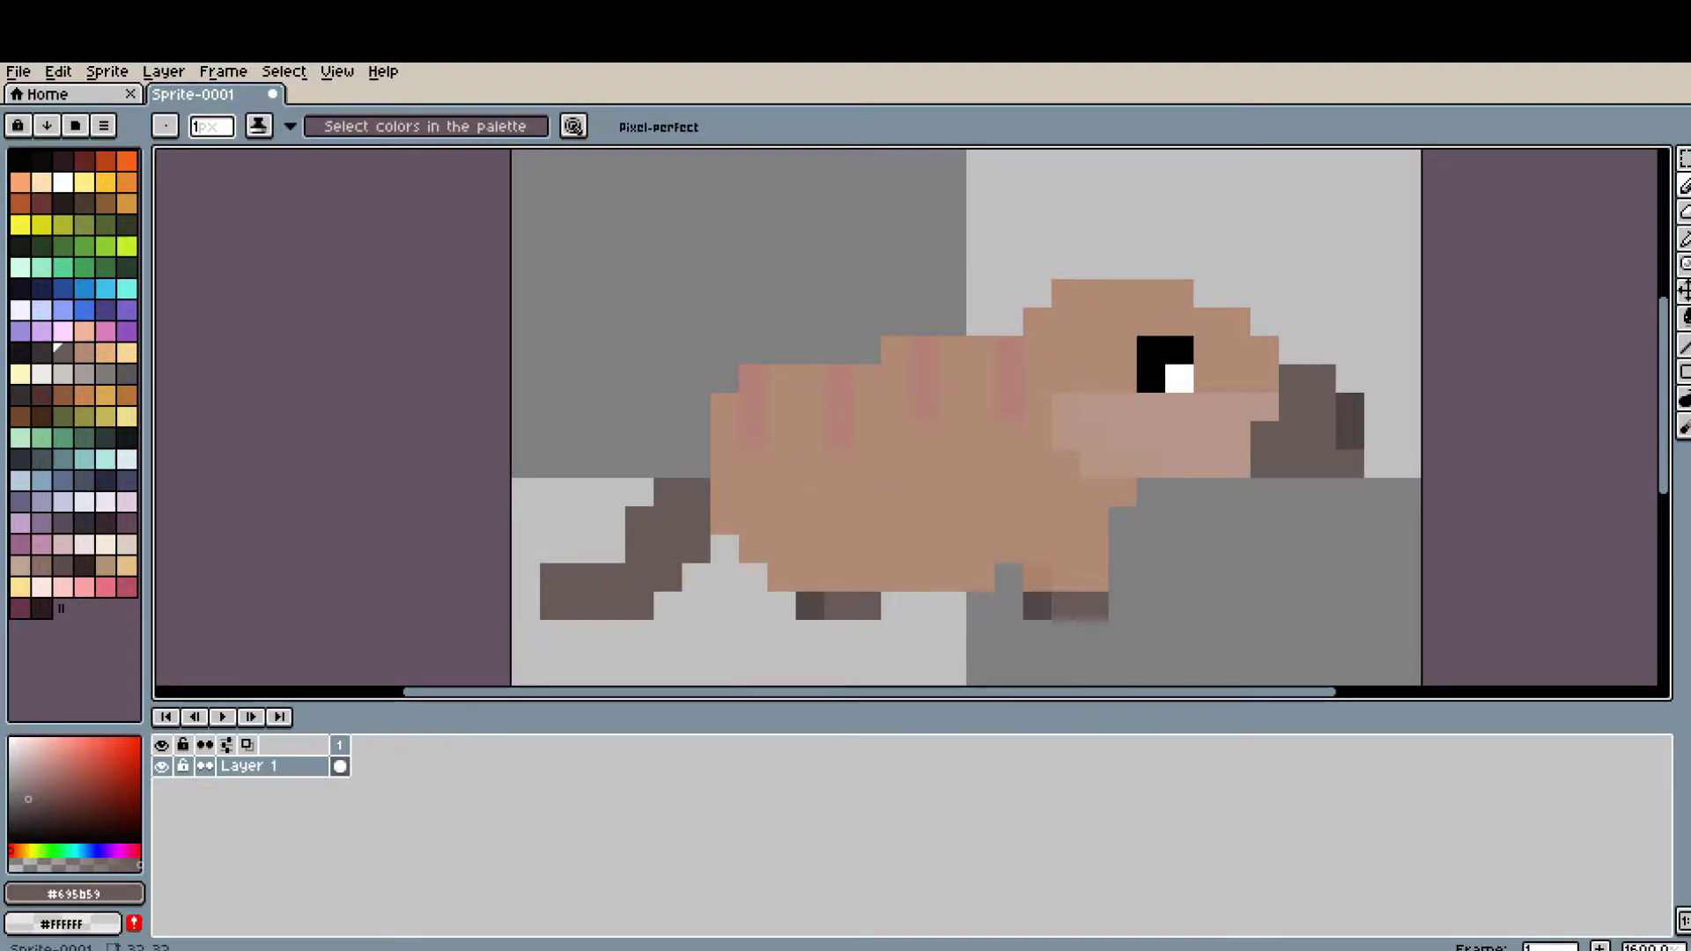
- Try white pixels beside the eye, then undo them
{"action": "scroll", "coordinate": [1008, 592], "scroll_direction": "up", "scroll_amount": 2}
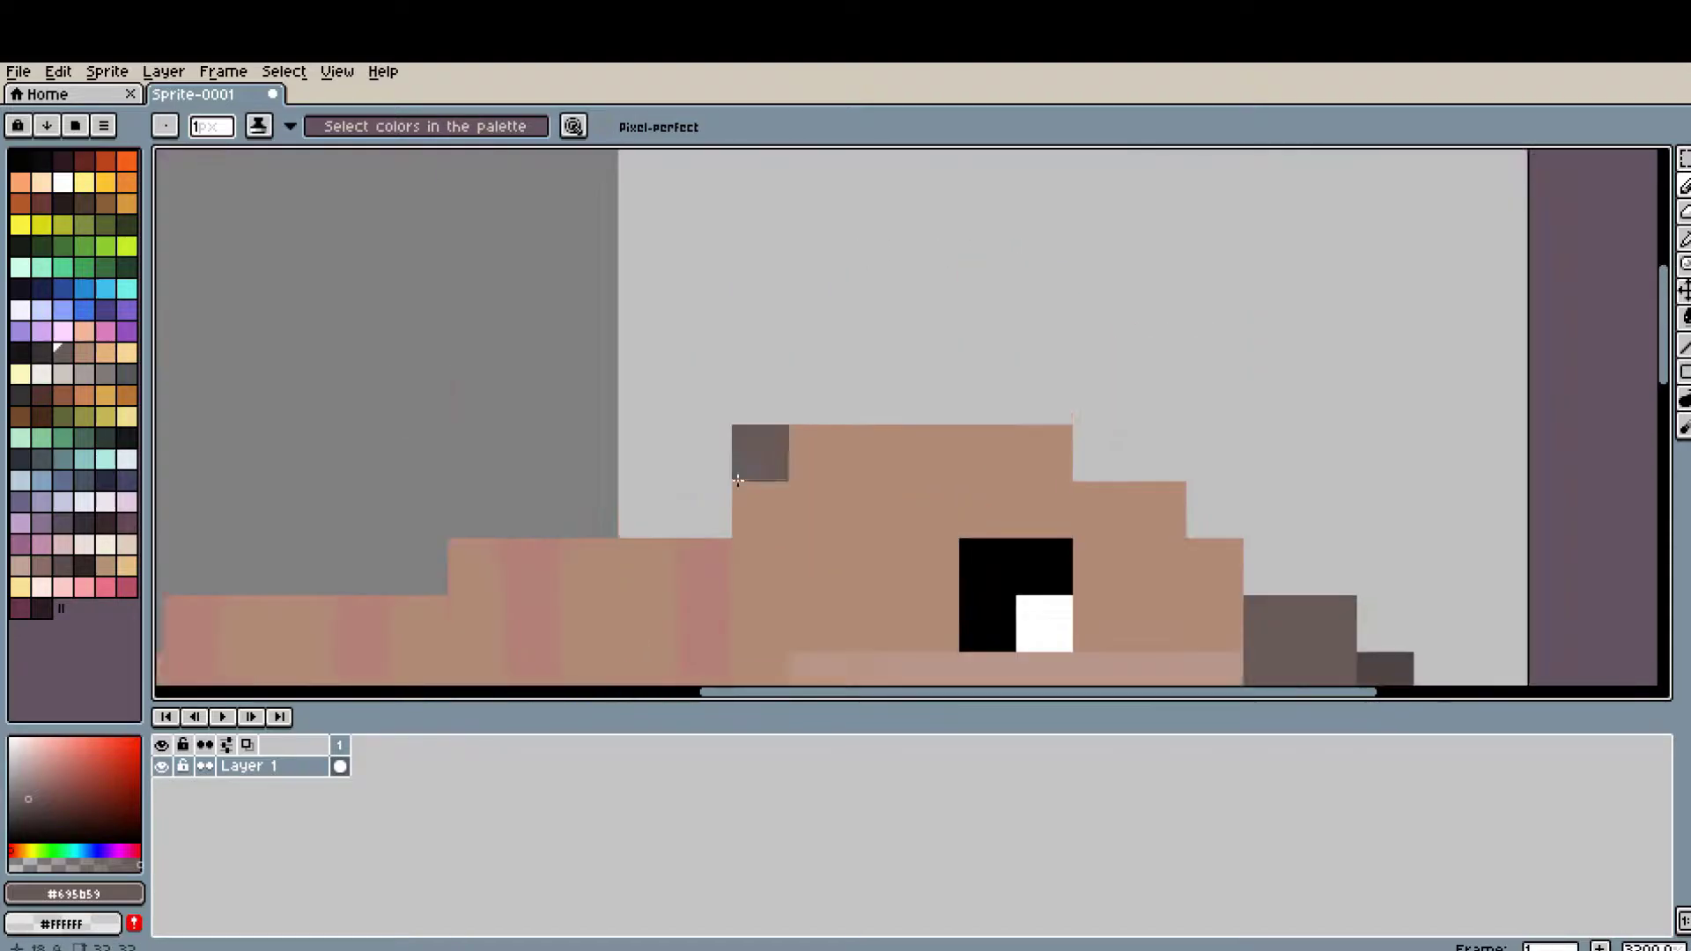
{"action": "left_click", "coordinate": [1242, 414], "text": "alt"}
{"action": "scroll", "coordinate": [1330, 415], "scroll_direction": "down", "scroll_amount": 2}
{"action": "left_click_drag", "start_coordinate": [1062, 444], "coordinate": [1056, 439]}
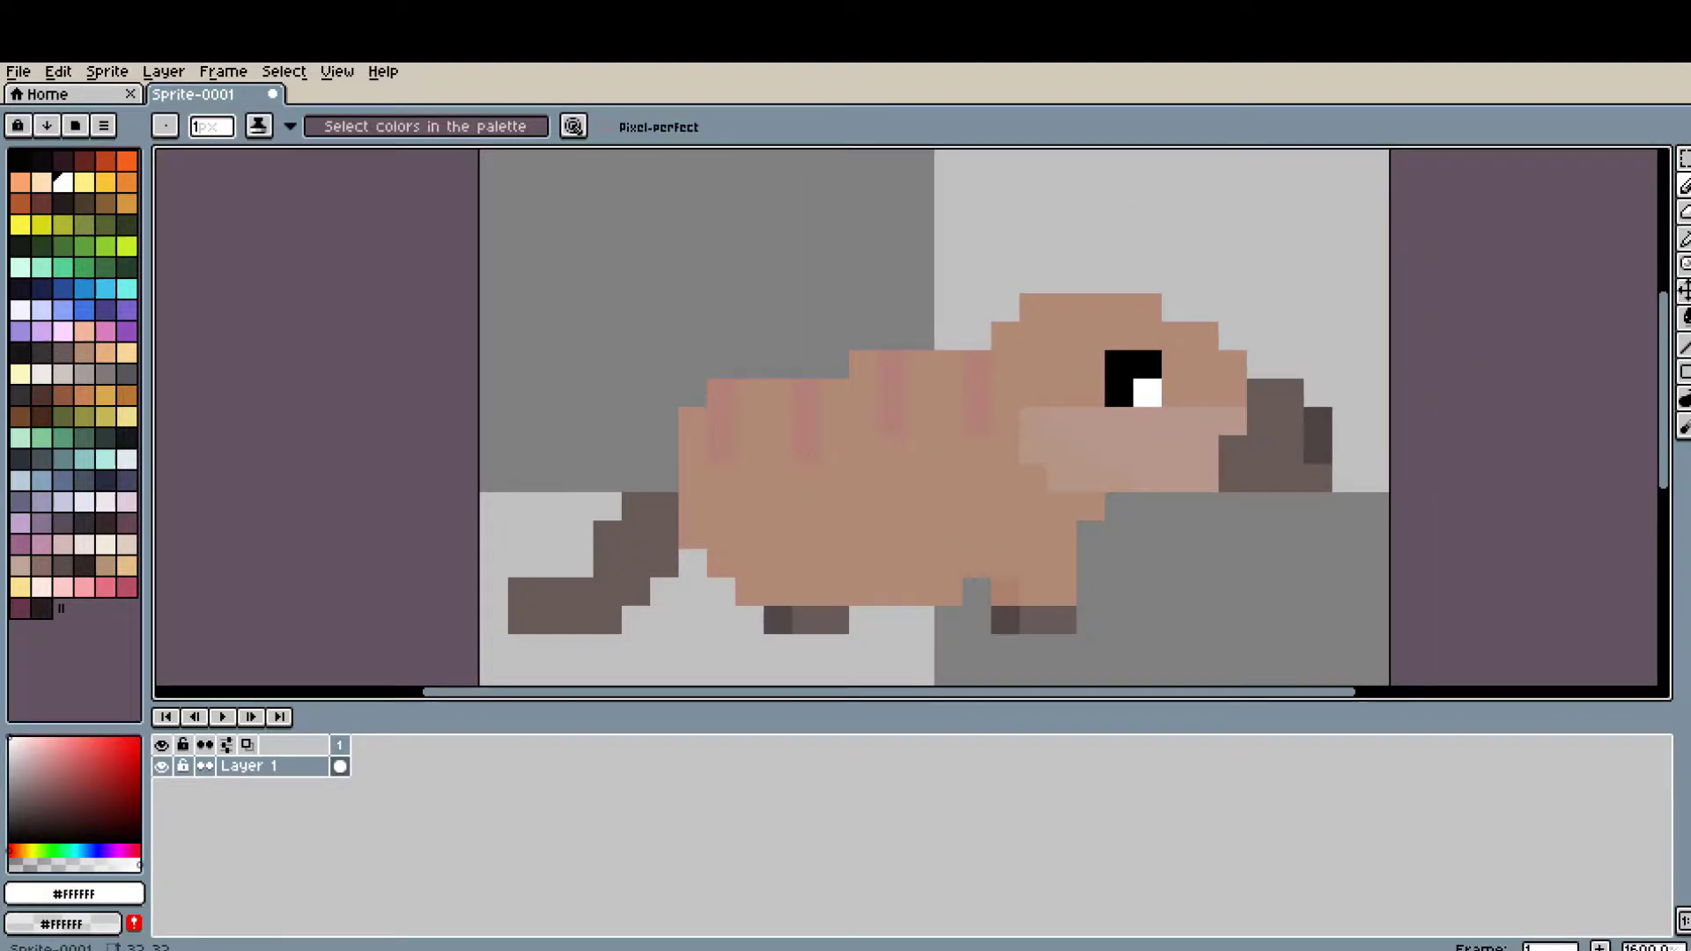
{"action": "key", "text": "ctrl+z"}
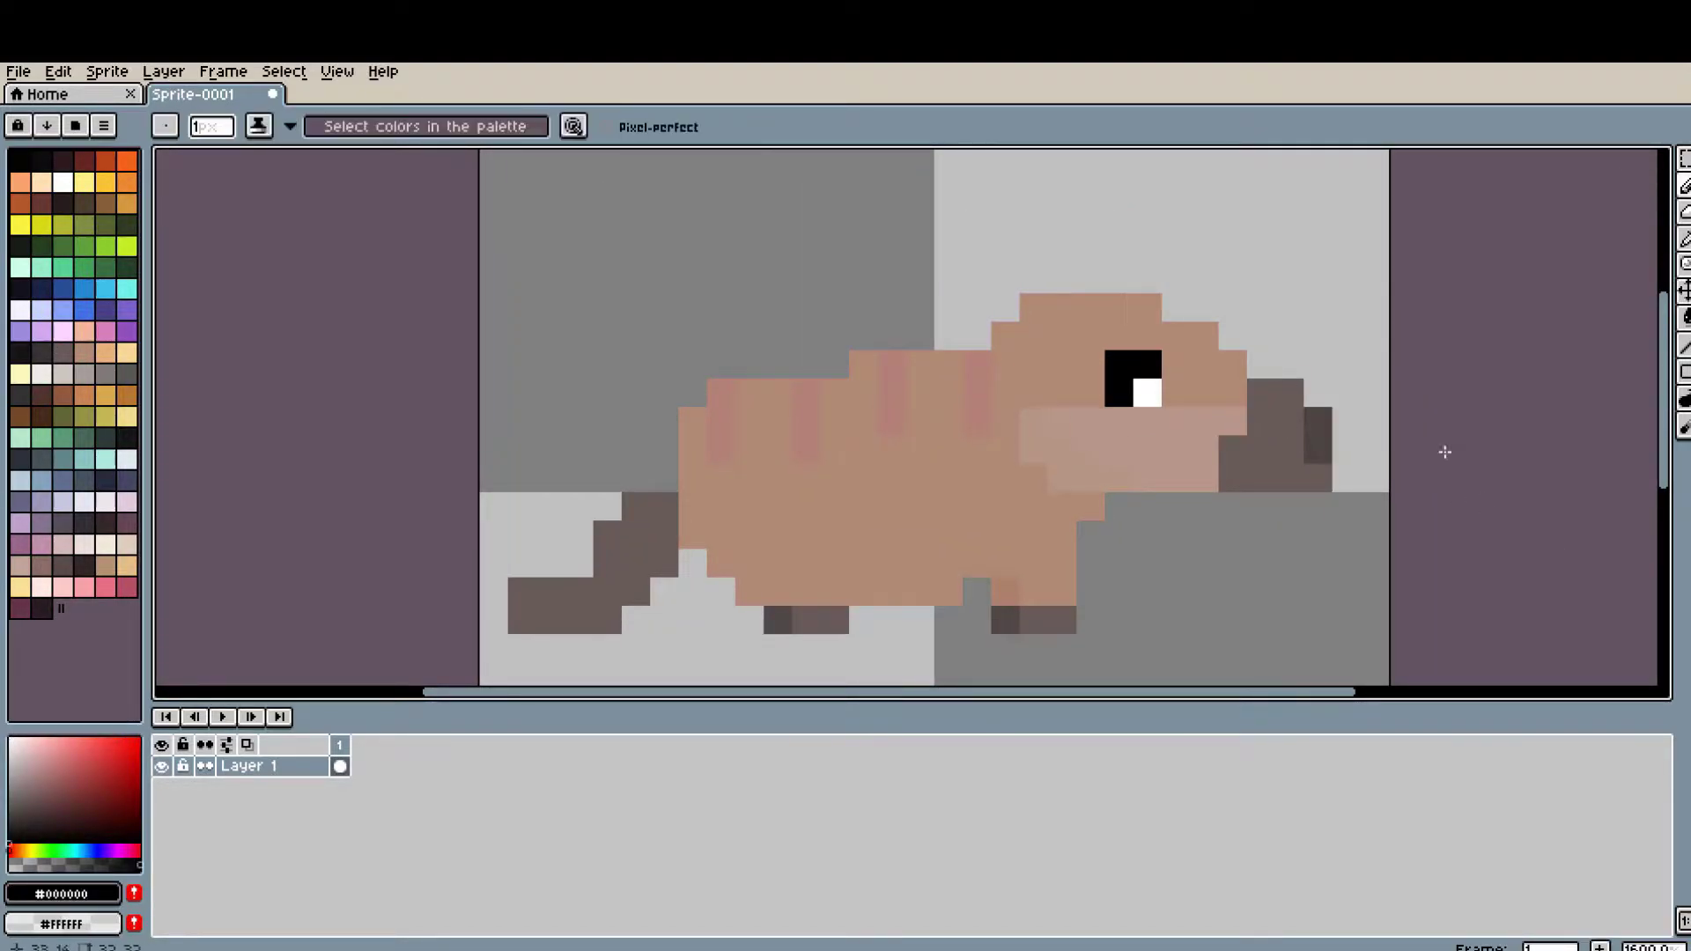
- Try darker shading on the lower body, then undo it
{"action": "scroll", "coordinate": [978, 476], "scroll_direction": "up", "scroll_amount": 2}
{"action": "left_click_drag", "start_coordinate": [978, 476], "coordinate": [641, 510]}
{"action": "scroll", "coordinate": [999, 461], "scroll_direction": "down", "scroll_amount": 1}
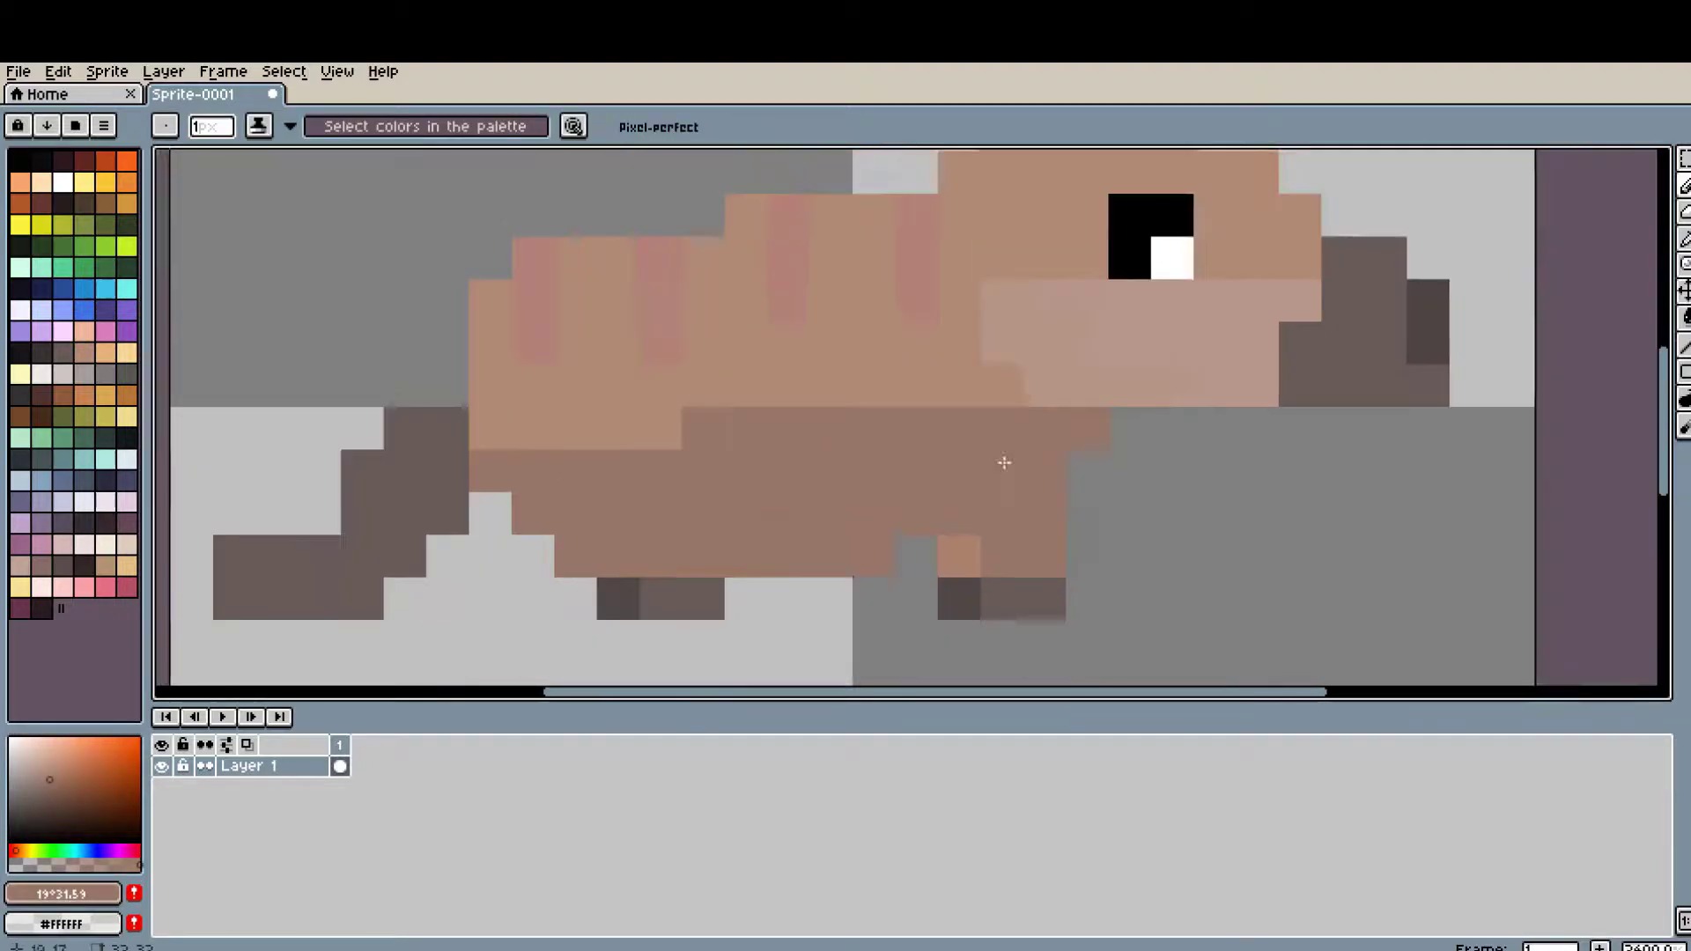
{"action": "scroll", "coordinate": [936, 529], "scroll_direction": "down", "scroll_amount": 1}
{"action": "key", "text": "ctrl+z"}
{"action": "scroll", "coordinate": [1272, 547], "scroll_direction": "up", "scroll_amount": 2}
{"action": "scroll", "coordinate": [1362, 540], "scroll_direction": "down", "scroll_amount": 2}
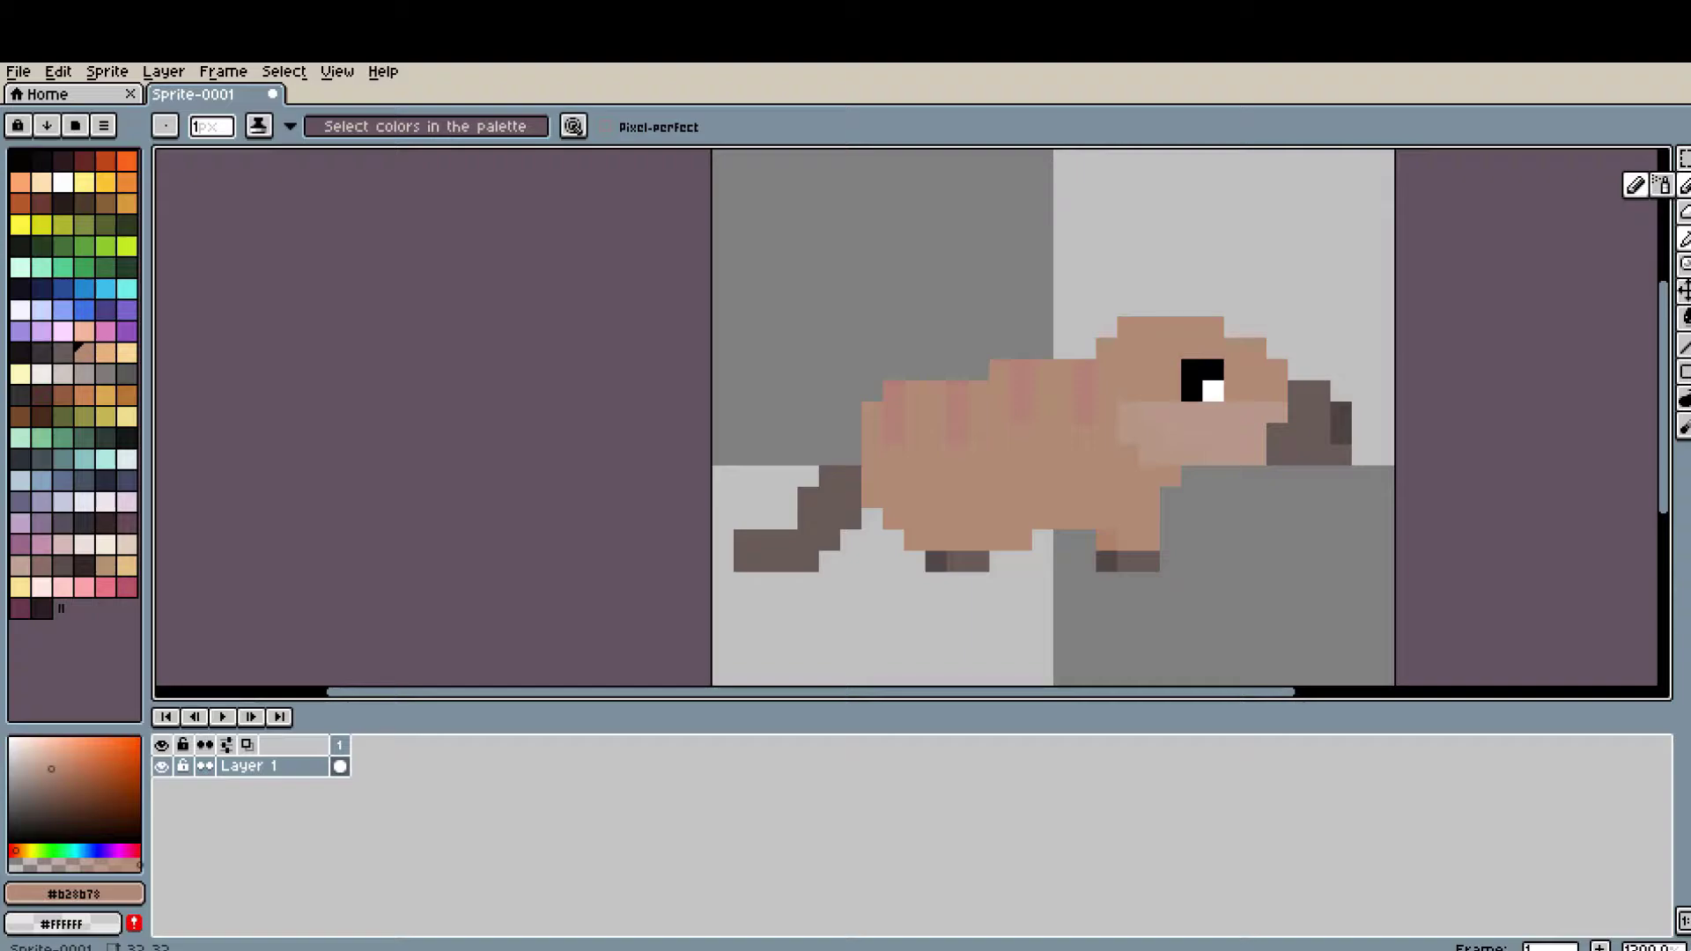
- Browse the palette presets and sample the body's tan and pink colours
{"action": "scroll", "coordinate": [1200, 461], "scroll_direction": "down", "scroll_amount": 1}
{"action": "scroll", "coordinate": [1438, 446], "scroll_direction": "up", "scroll_amount": 1}
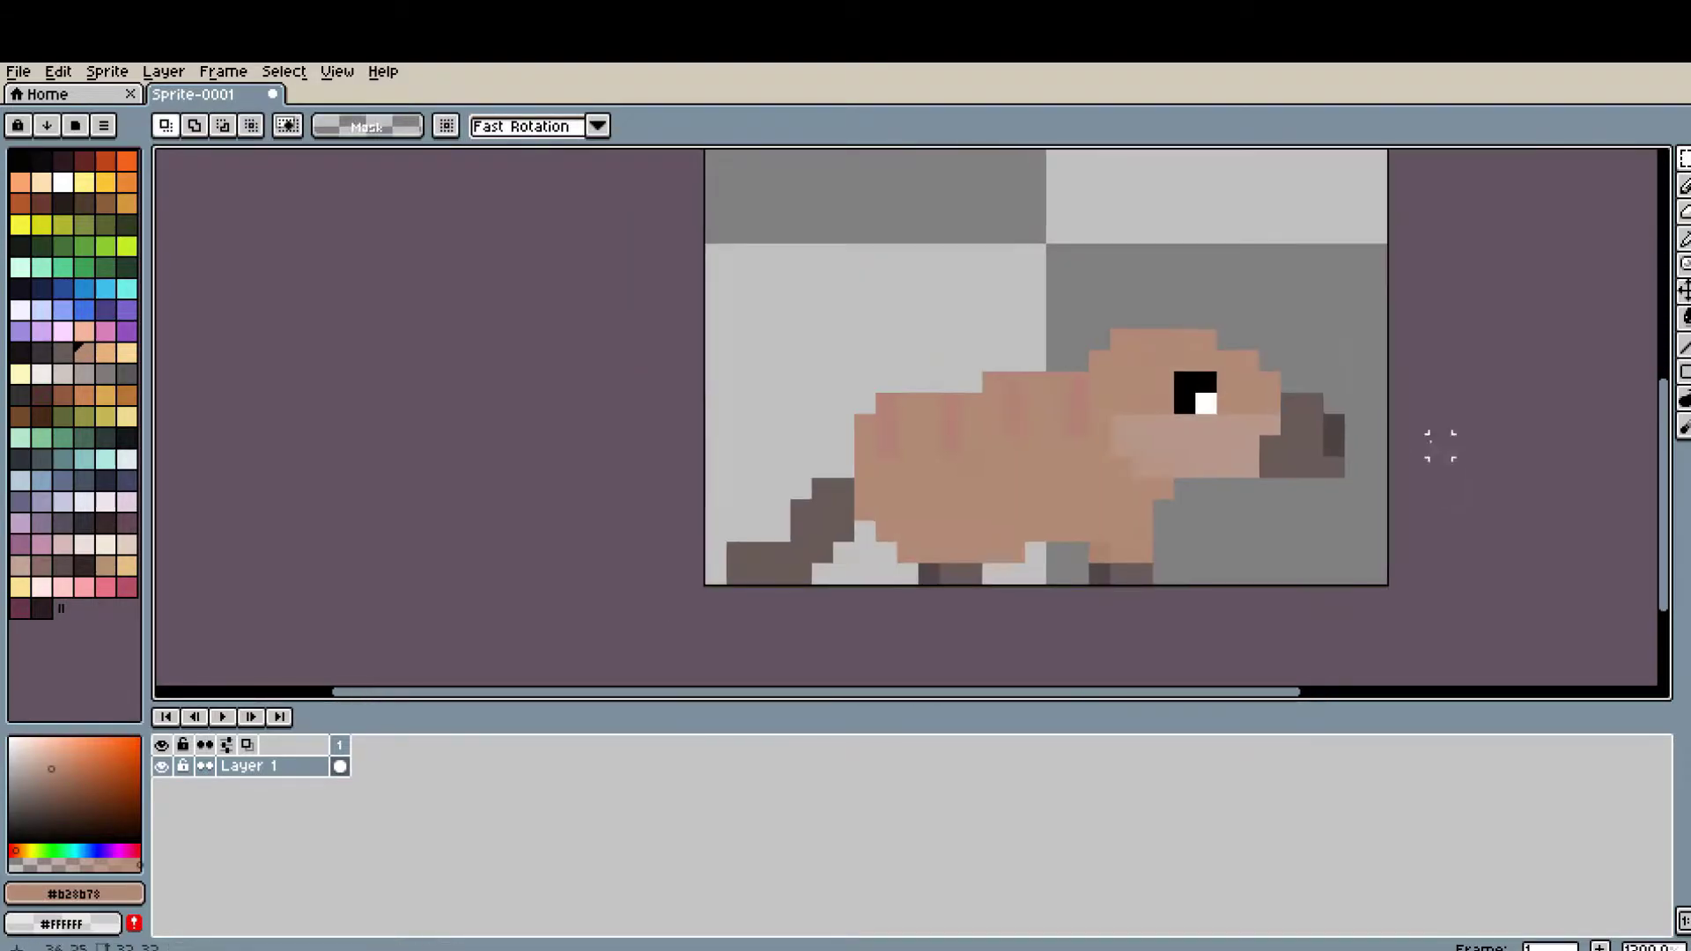
{"action": "scroll", "coordinate": [1216, 229], "scroll_direction": "up", "scroll_amount": 1}
{"action": "left_click", "coordinate": [47, 125]}
{"action": "key", "text": "Escape"}
{"action": "scroll", "coordinate": [913, 414], "scroll_direction": "down", "scroll_amount": 1}
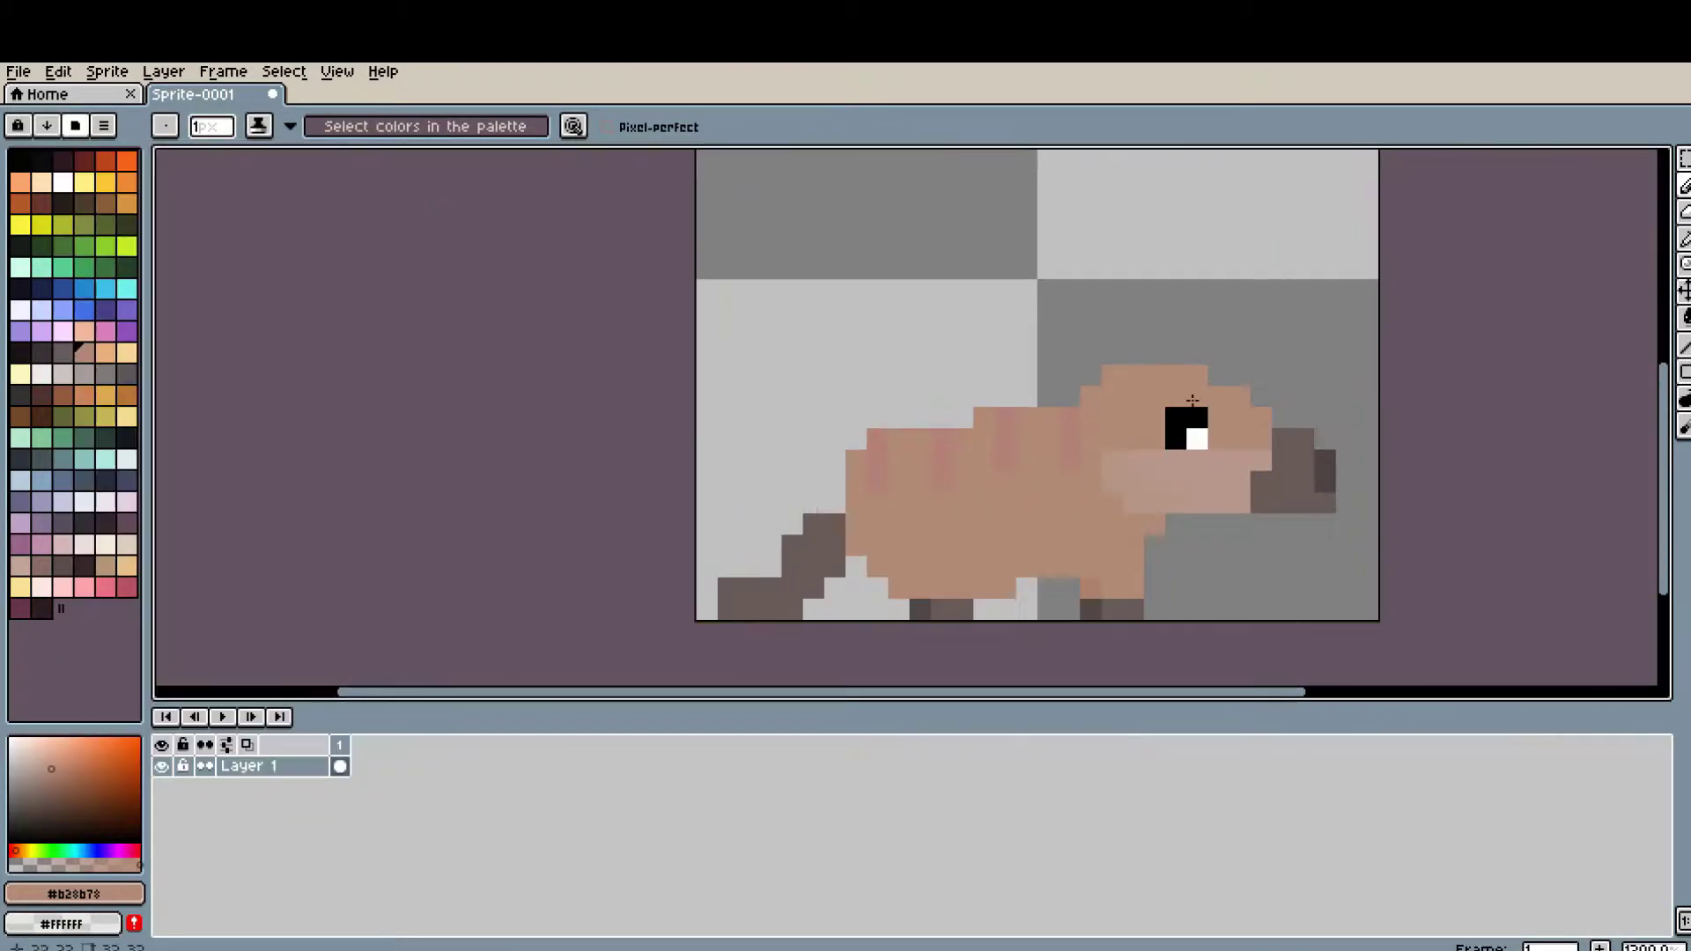
{"action": "scroll", "coordinate": [913, 414], "scroll_direction": "up", "scroll_amount": 1}
{"action": "scroll", "coordinate": [1167, 442], "scroll_direction": "up", "scroll_amount": 1}
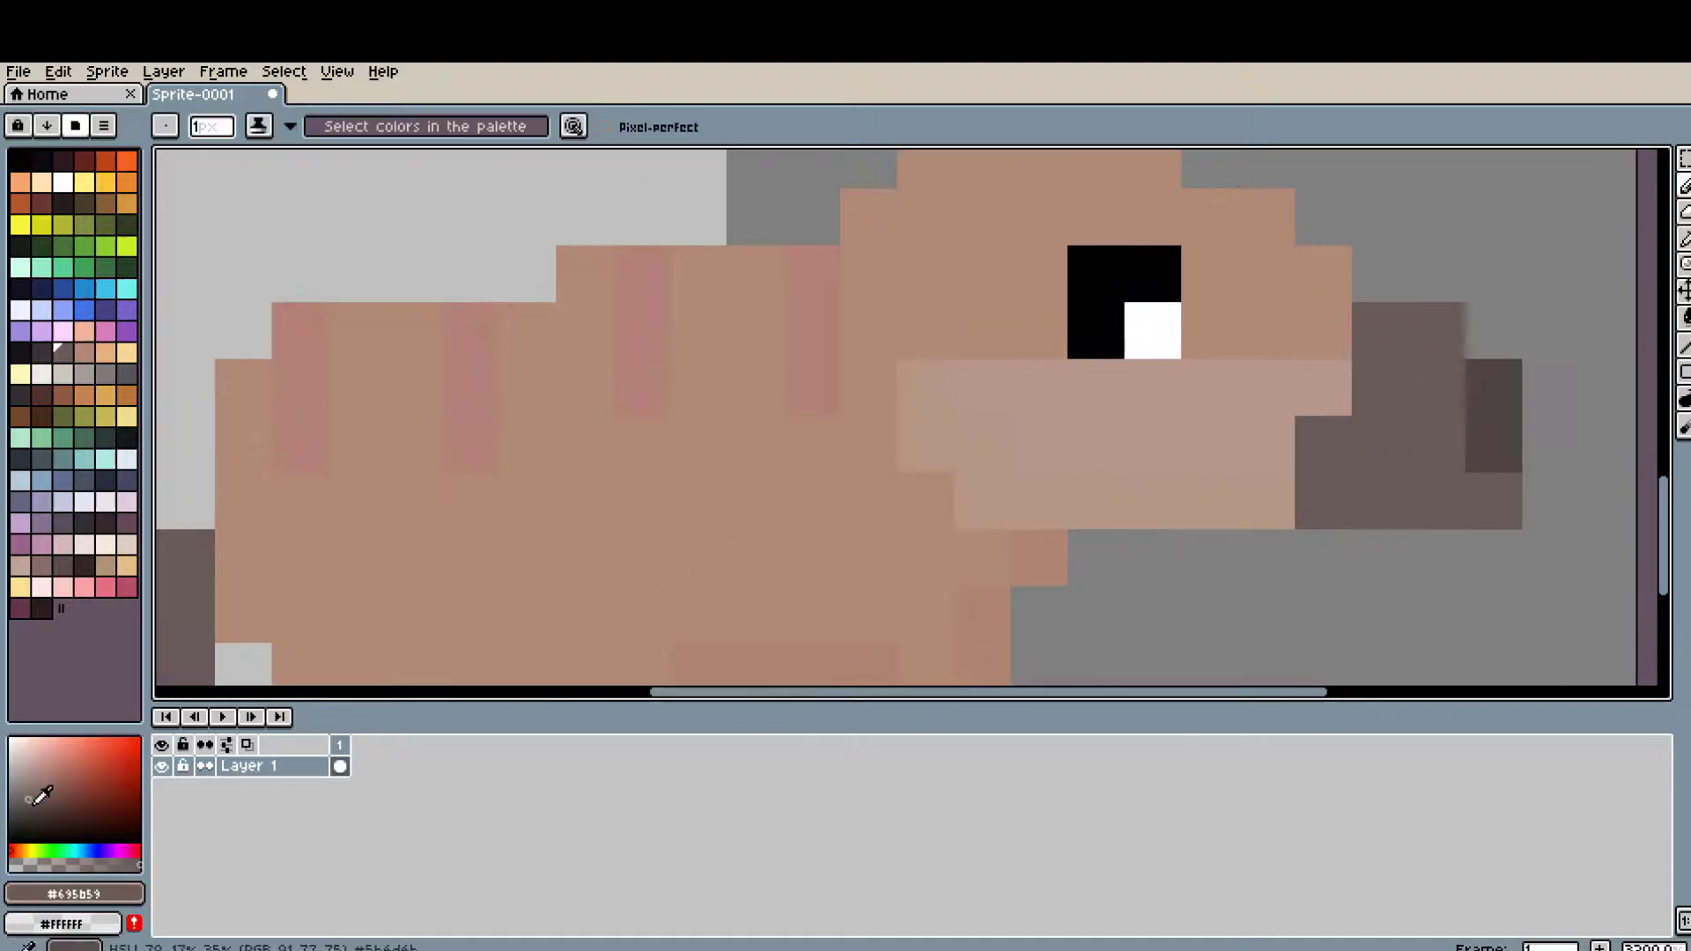
{"action": "left_click", "coordinate": [1064, 321], "text": "alt"}
{"action": "scroll", "coordinate": [1064, 321], "scroll_direction": "down", "scroll_amount": 1}
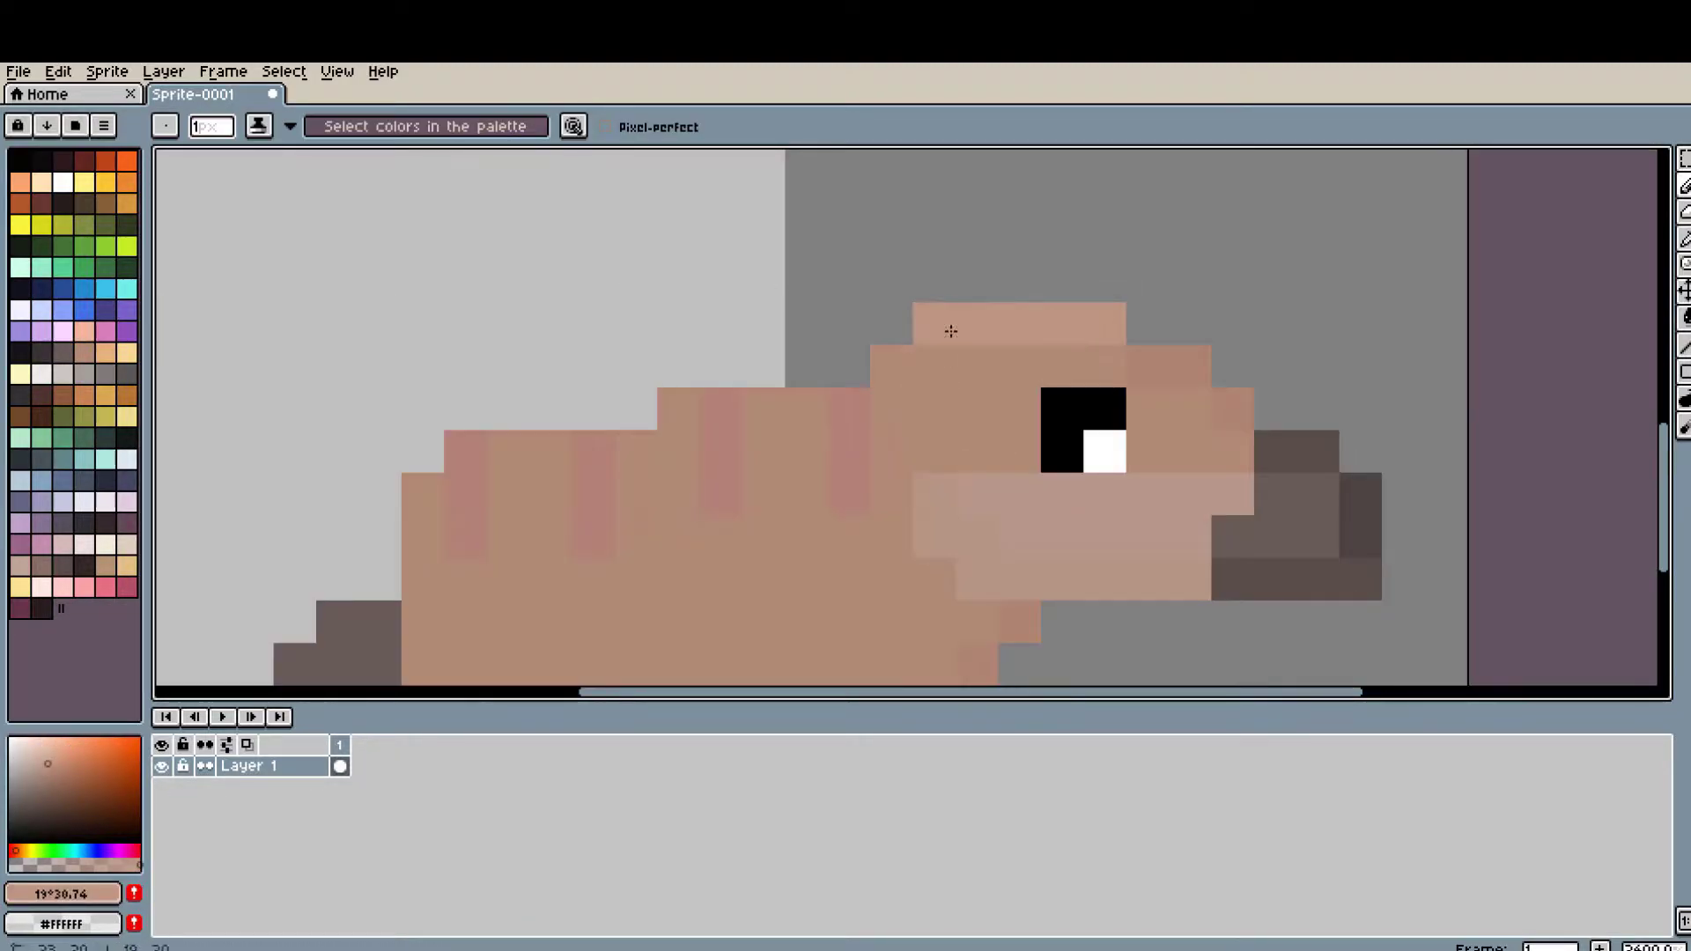
{"action": "scroll", "coordinate": [740, 340], "scroll_direction": "up", "scroll_amount": 1}
{"action": "left_click", "coordinate": [740, 340], "text": "alt"}
{"action": "scroll", "coordinate": [702, 495], "scroll_direction": "up", "scroll_amount": 1}
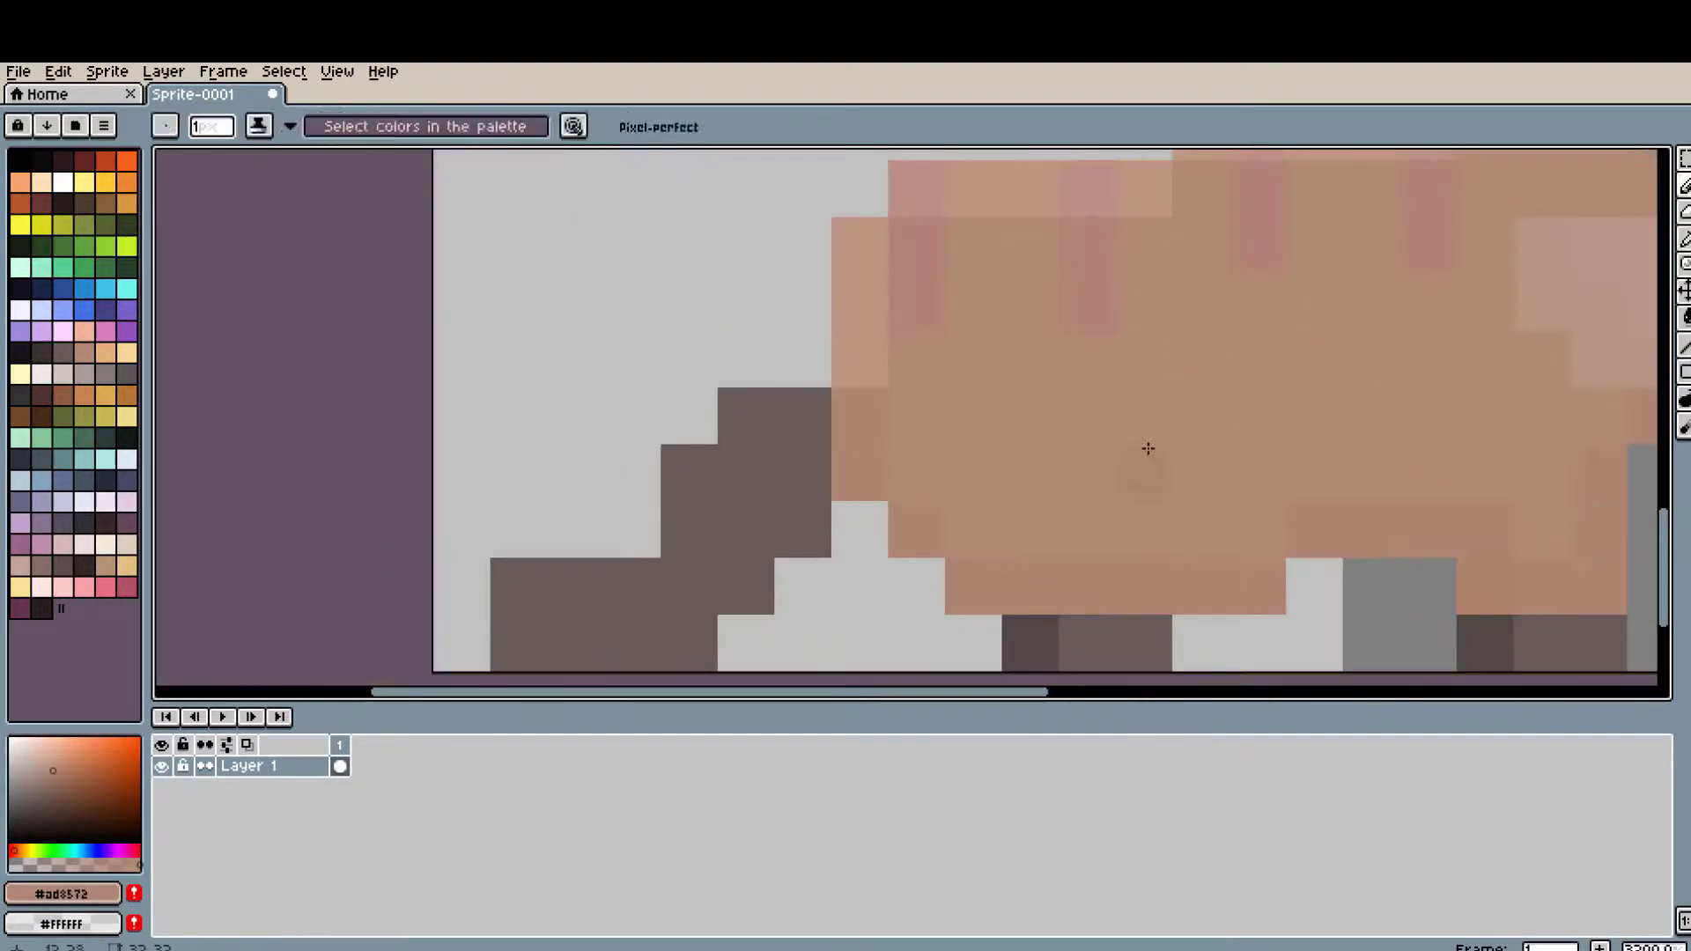
- Darken the bottom row of the tail with the grey-brown colour
{"action": "left_click", "coordinate": [649, 546], "text": "alt"}
{"action": "left_click_drag", "start_coordinate": [547, 643], "coordinate": [719, 643]}
{"action": "scroll", "coordinate": [782, 532], "scroll_direction": "down", "scroll_amount": 2}
{"action": "left_click", "coordinate": [83, 352]}
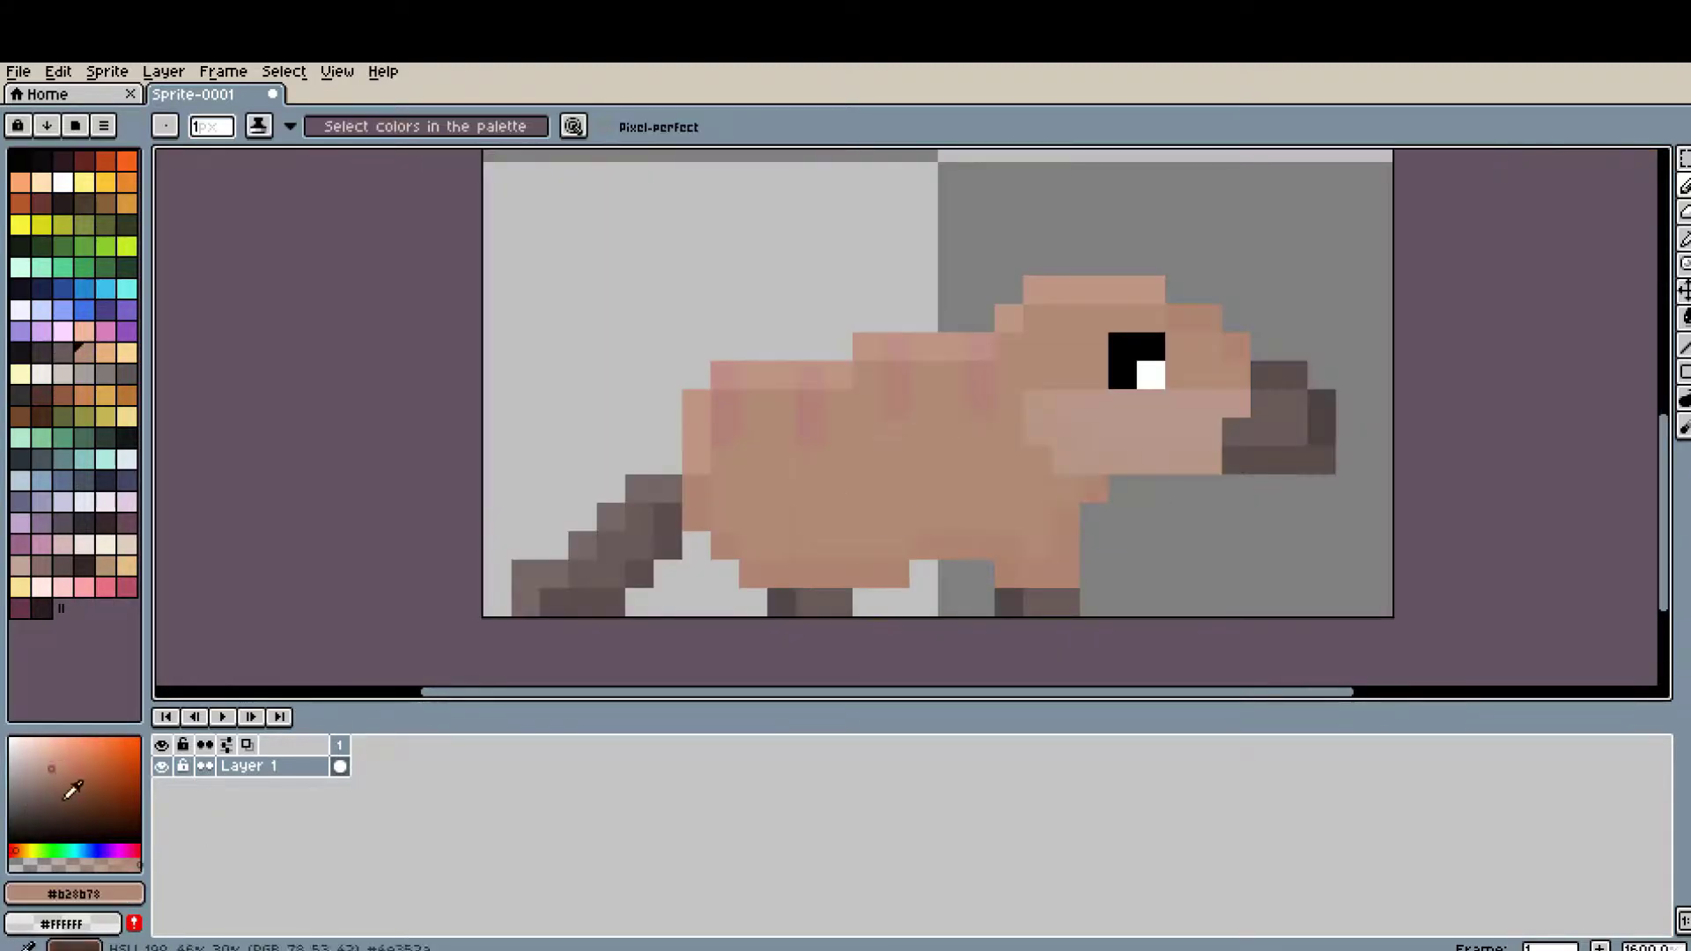
{"action": "scroll", "coordinate": [690, 459], "scroll_direction": "up", "scroll_amount": 1}
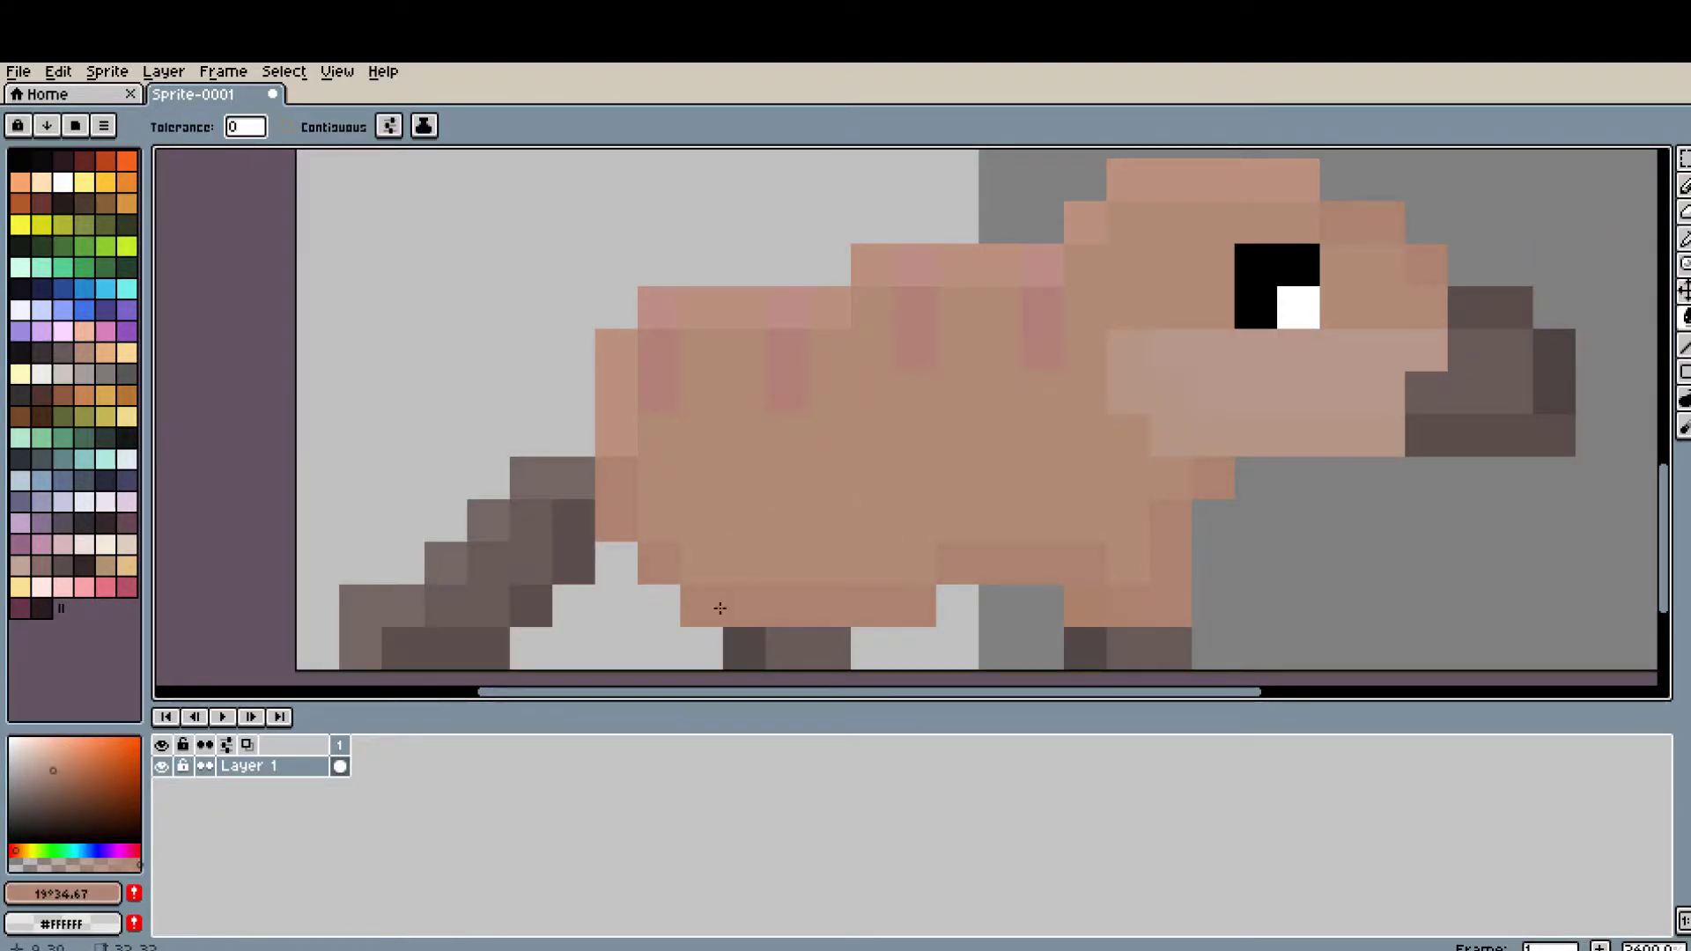
{"action": "scroll", "coordinate": [719, 608], "scroll_direction": "down", "scroll_amount": 1}
{"action": "scroll", "coordinate": [599, 506], "scroll_direction": "up", "scroll_amount": 1}
{"action": "left_click", "coordinate": [599, 506], "text": "alt"}
- Select the whole canvas and create a new blank sprite
{"action": "scroll", "coordinate": [930, 549], "scroll_direction": "right", "scroll_amount": 3}
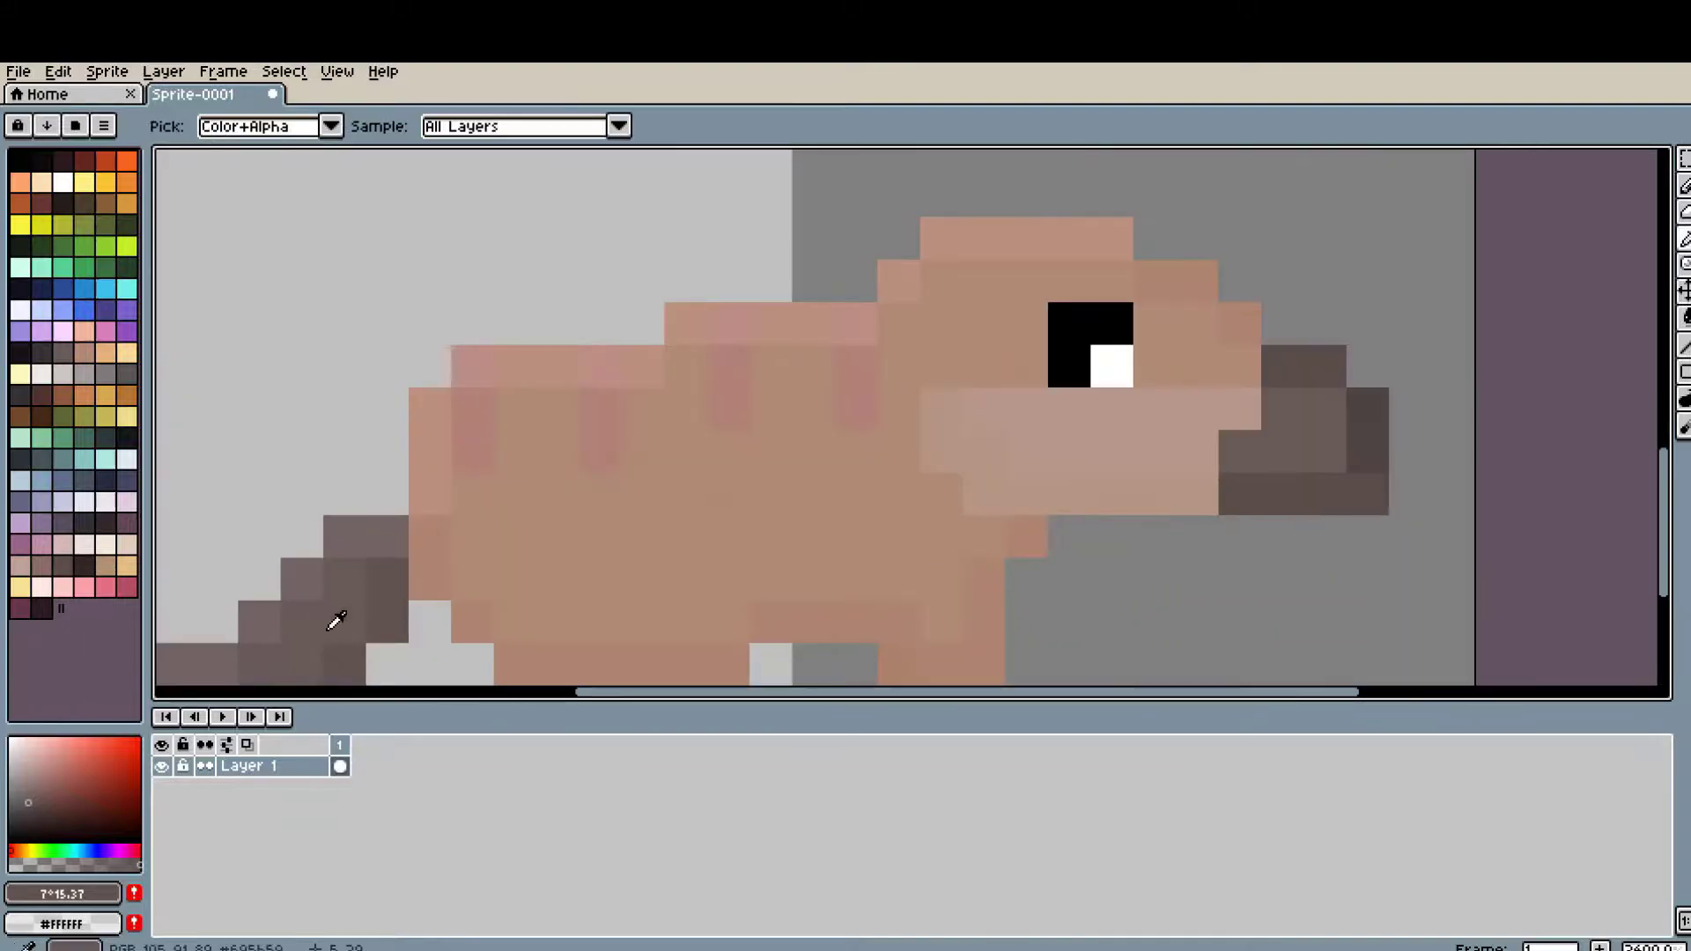
{"action": "scroll", "coordinate": [1284, 566], "scroll_direction": "down", "scroll_amount": 1}
{"action": "left_click", "coordinate": [1218, 358], "text": "alt"}
{"action": "key", "text": "b"}
{"action": "scroll", "coordinate": [1217, 357], "scroll_direction": "down", "scroll_amount": 1}
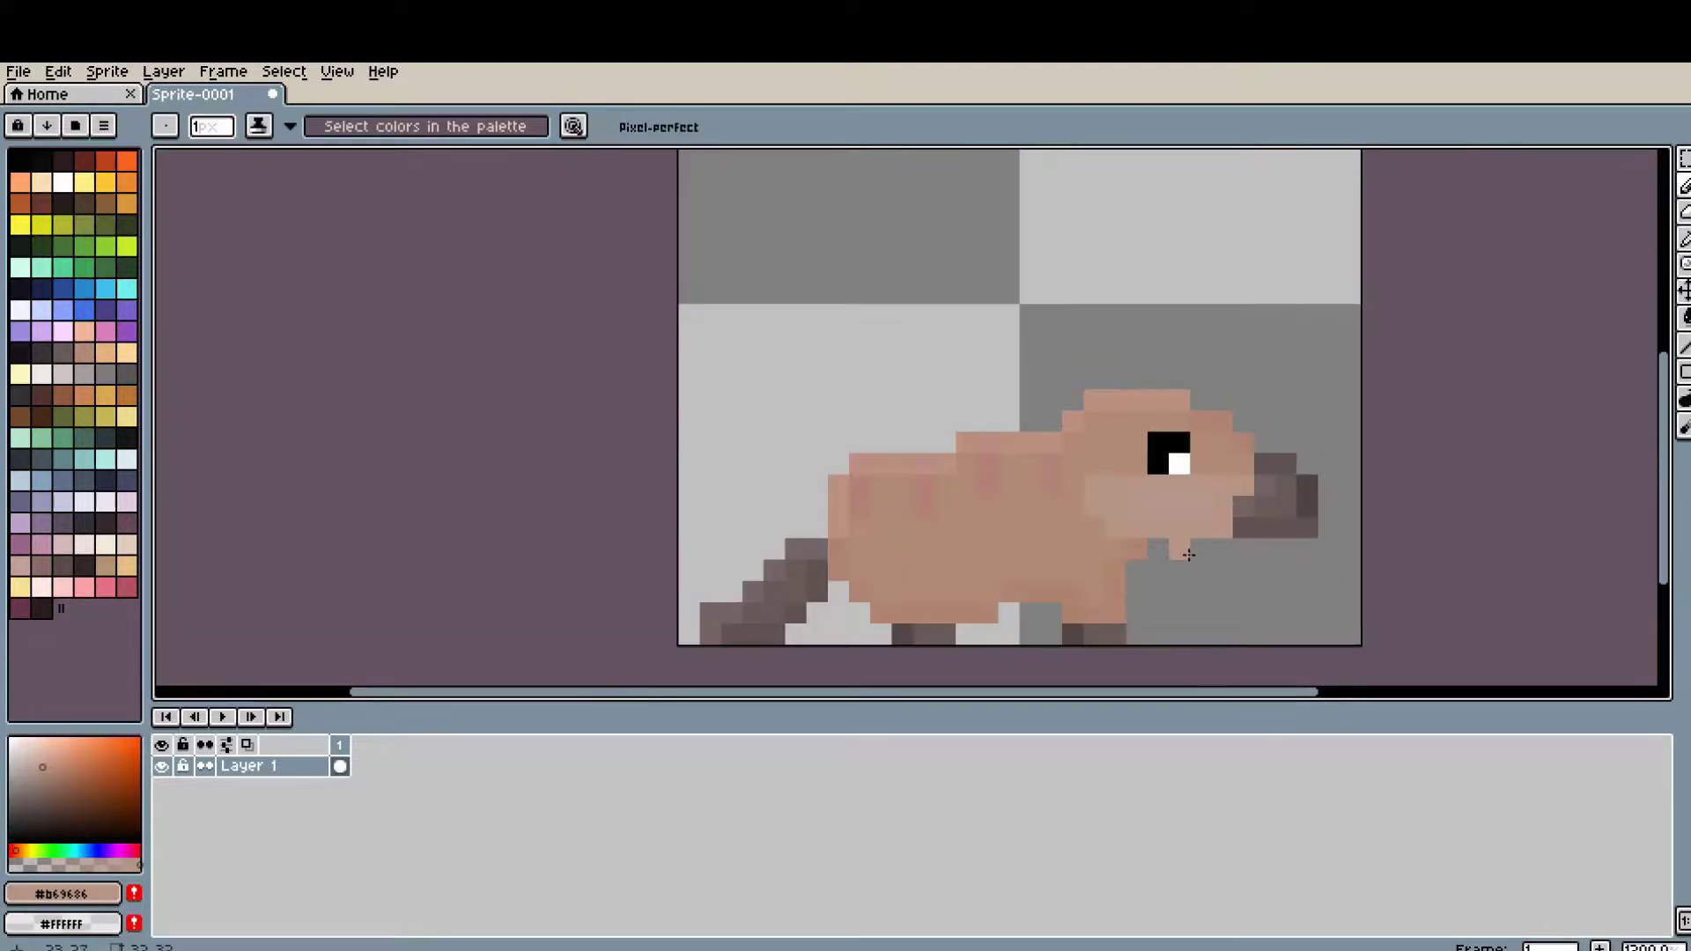
{"action": "scroll", "coordinate": [1223, 540], "scroll_direction": "down", "scroll_amount": 1}
{"action": "key", "text": "ctrl+a"}
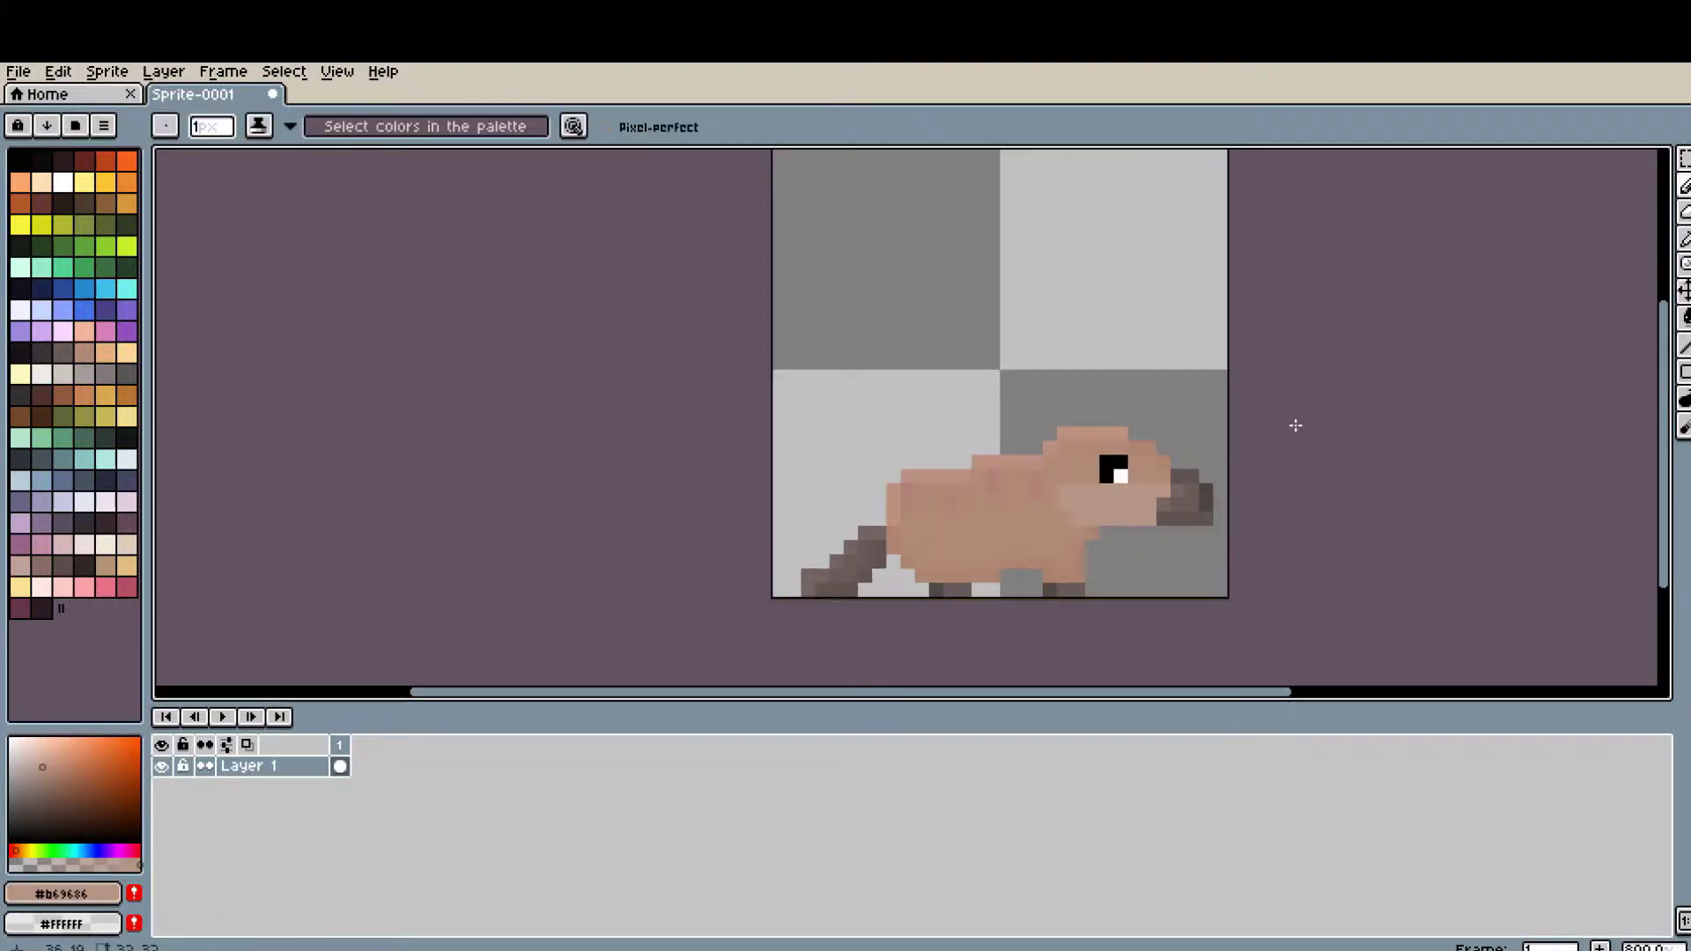
{"action": "key", "text": "alt+f"}
{"action": "key", "text": "Return"}
{"action": "key", "text": "Return"}
- Zoom in on the new canvas and switch between the two sprite tabs
{"action": "key", "text": "plus"}
{"action": "key", "text": "plus"}
{"action": "key", "text": "plus"}
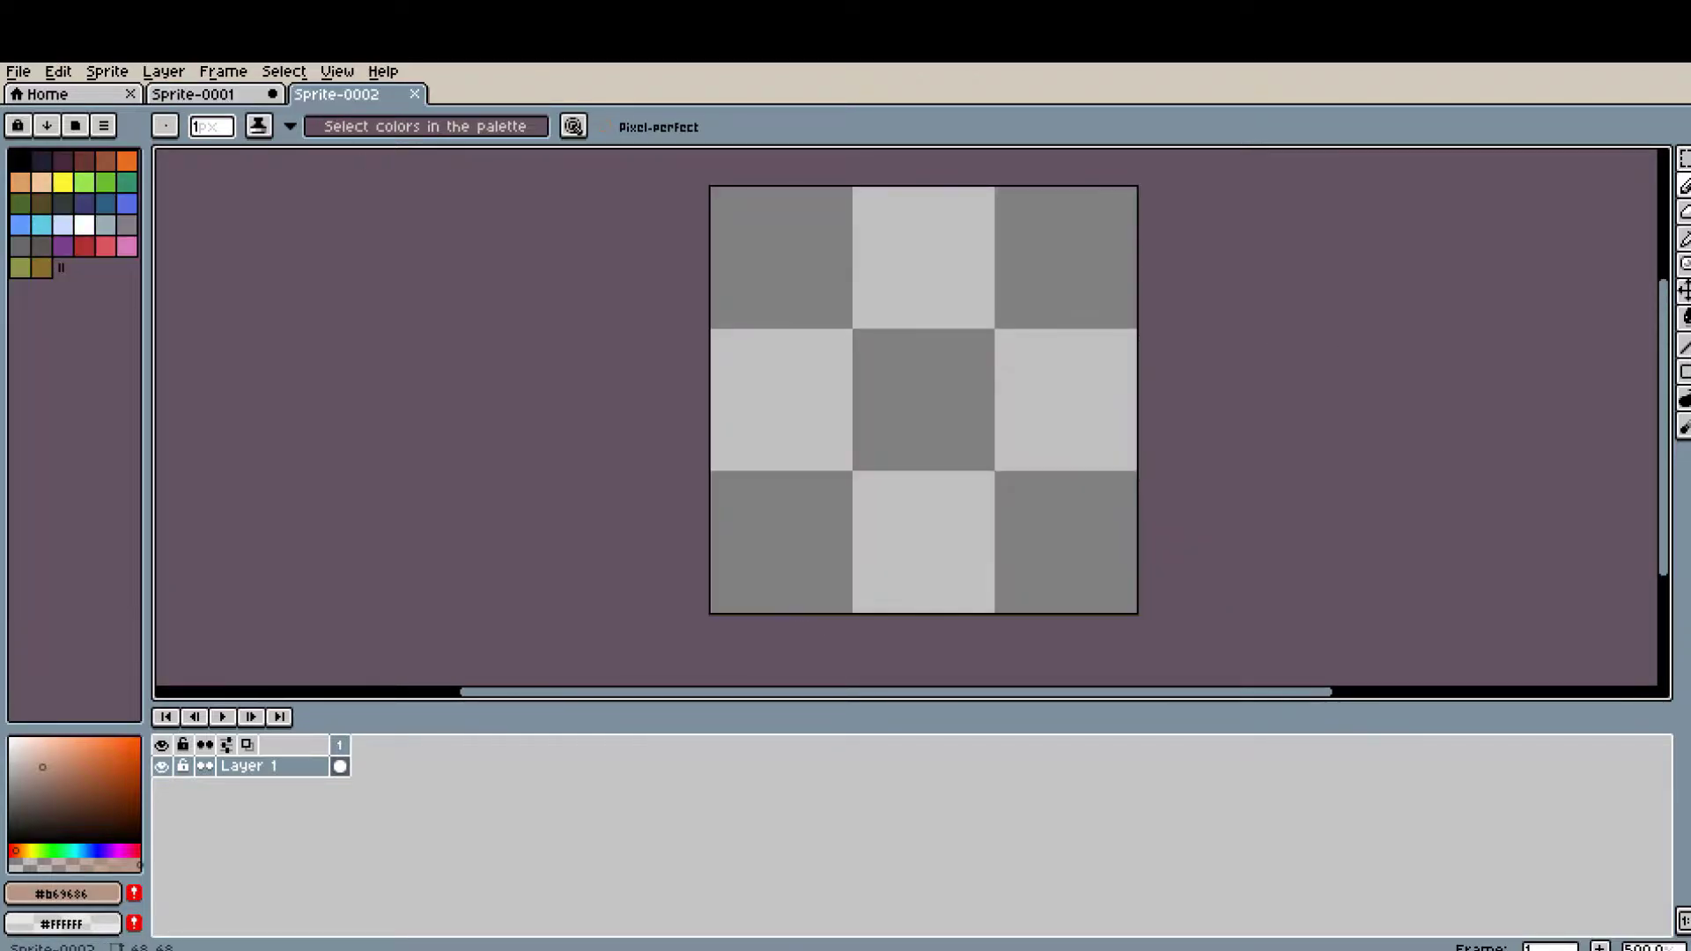
{"action": "key", "text": "ctrl+Tab"}
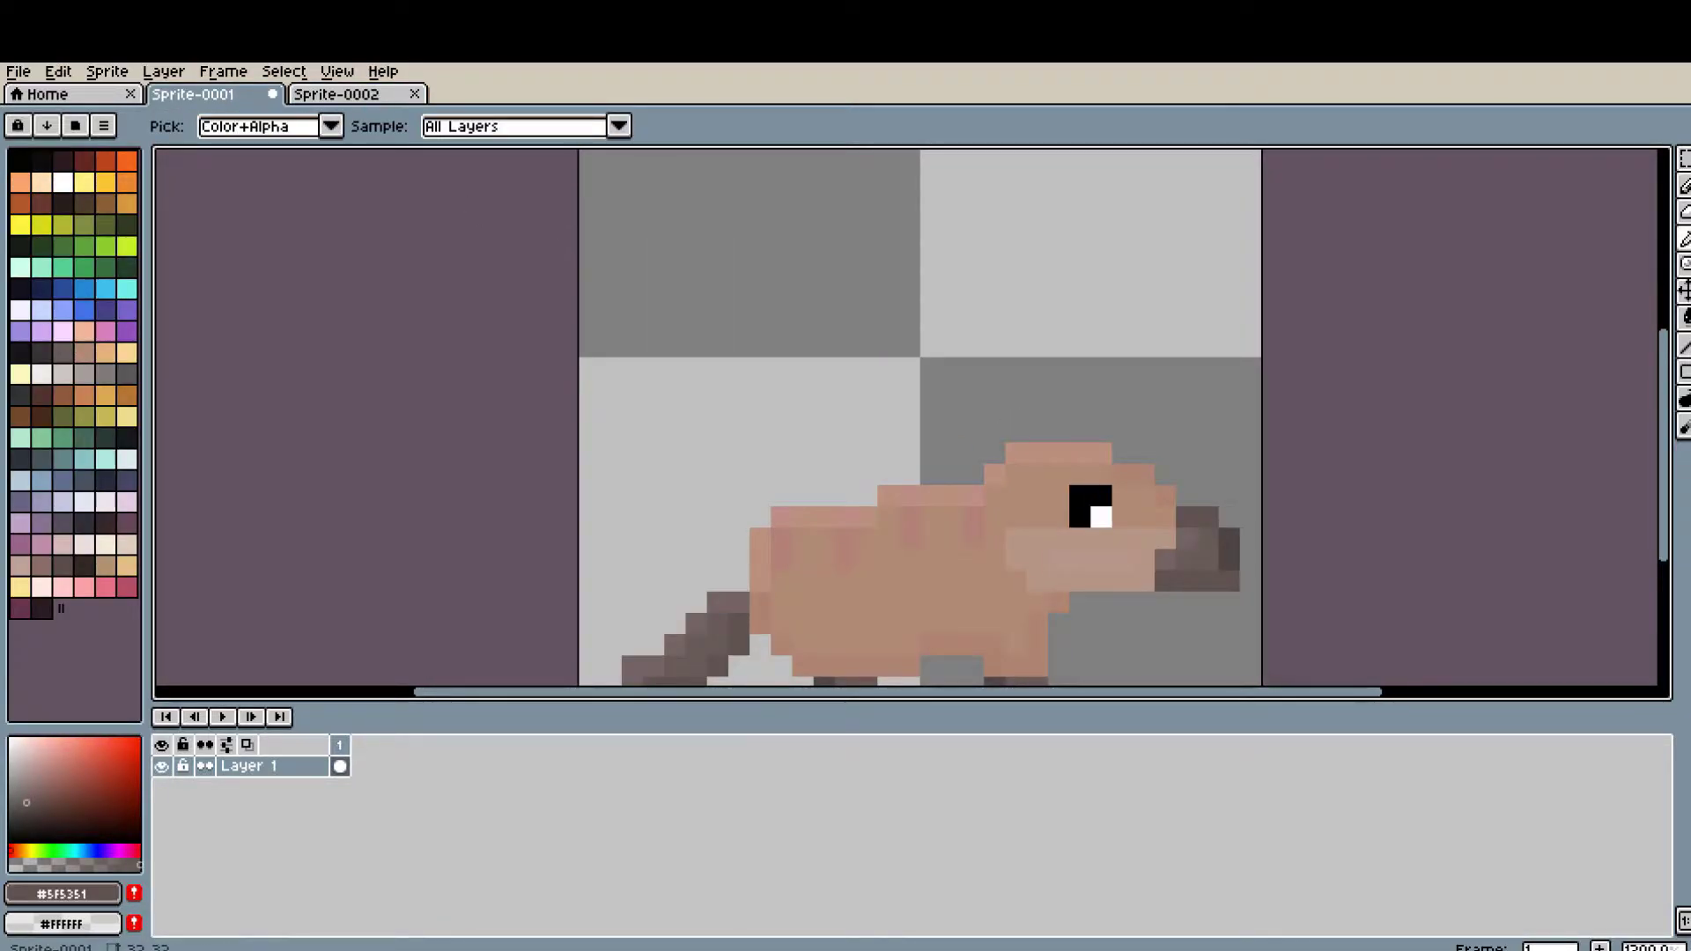
{"action": "left_click", "coordinate": [861, 529]}
{"action": "key", "text": "ctrl+Tab"}
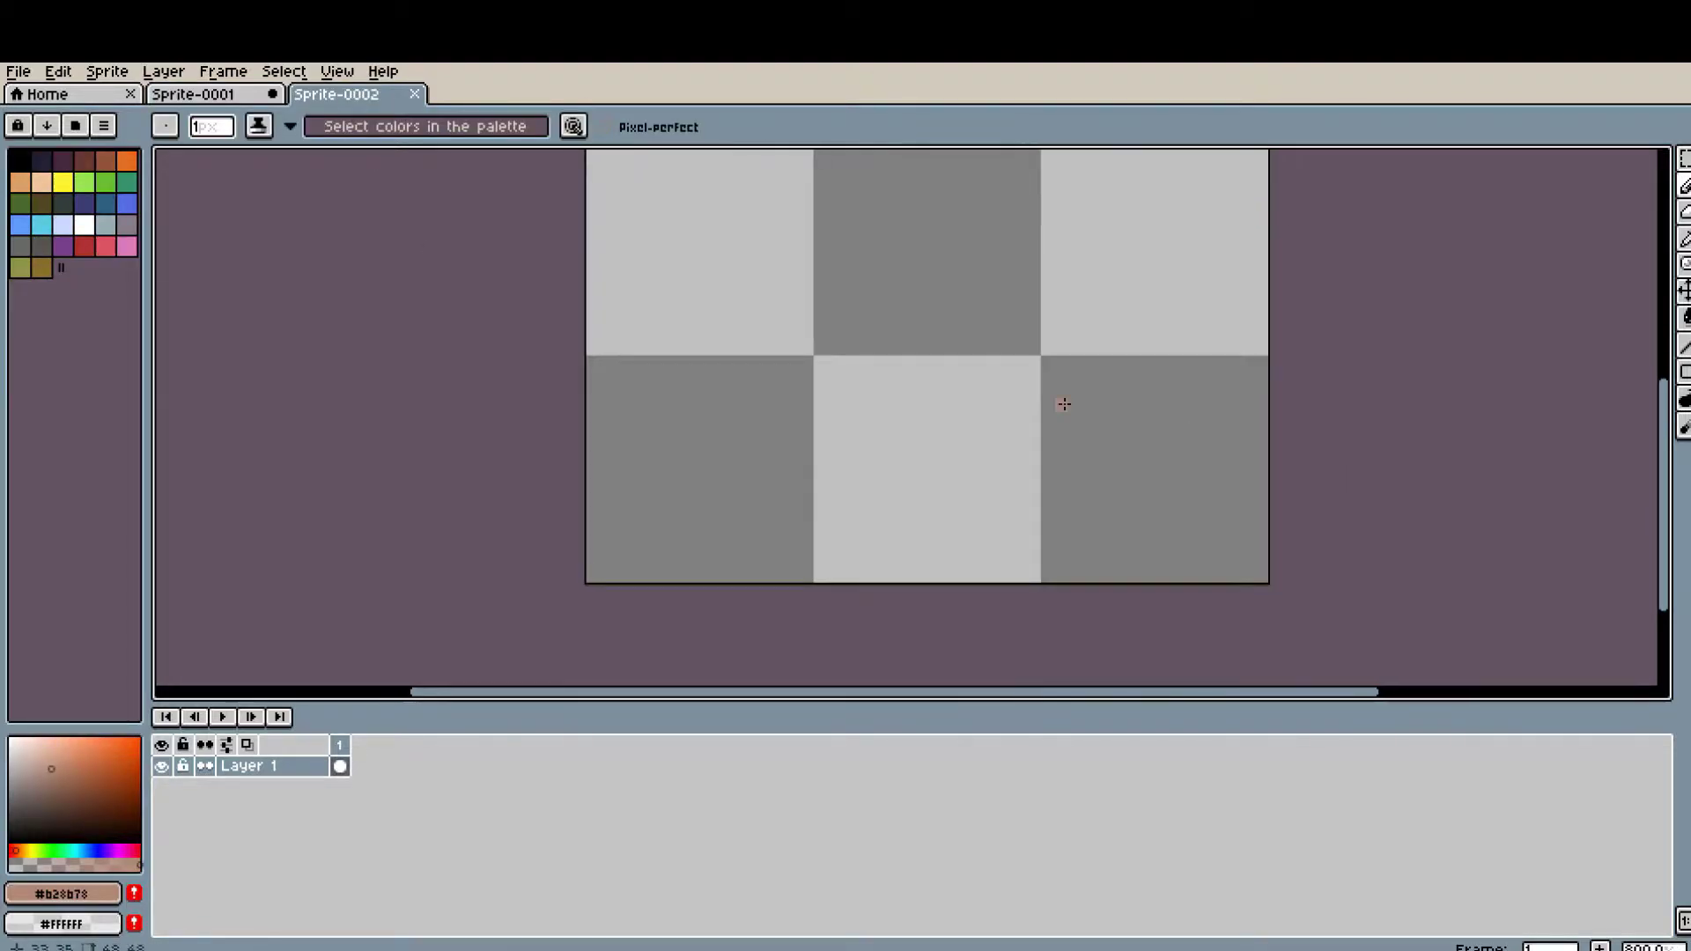
{"action": "key", "text": "ctrl+shift+Tab"}
{"action": "key", "text": "ctrl+Tab"}
{"action": "key", "text": "b"}
- Copy the rodent from Sprite-0001 and paste it into Sprite-0002
{"action": "key", "text": "ctrl+shift+Tab"}
{"action": "left_click", "coordinate": [691, 540]}
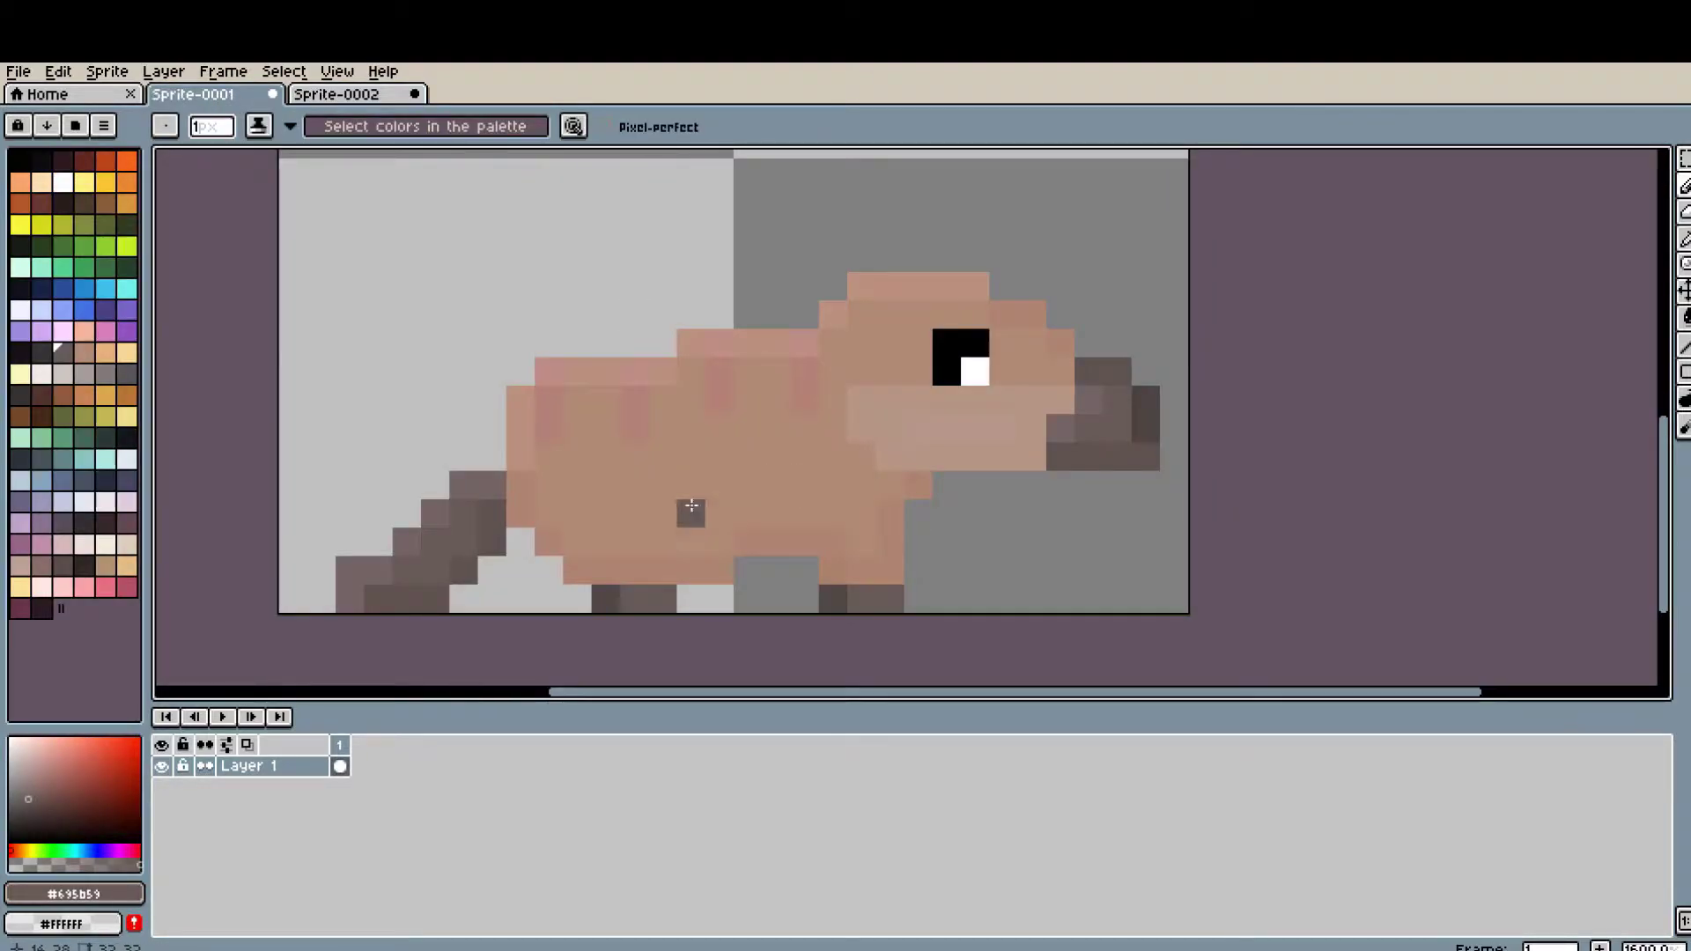
{"action": "key", "text": "ctrl+Tab"}
{"action": "key", "text": "ctrl+v"}
{"action": "scroll", "coordinate": [1057, 546], "scroll_direction": "up", "scroll_amount": 3}
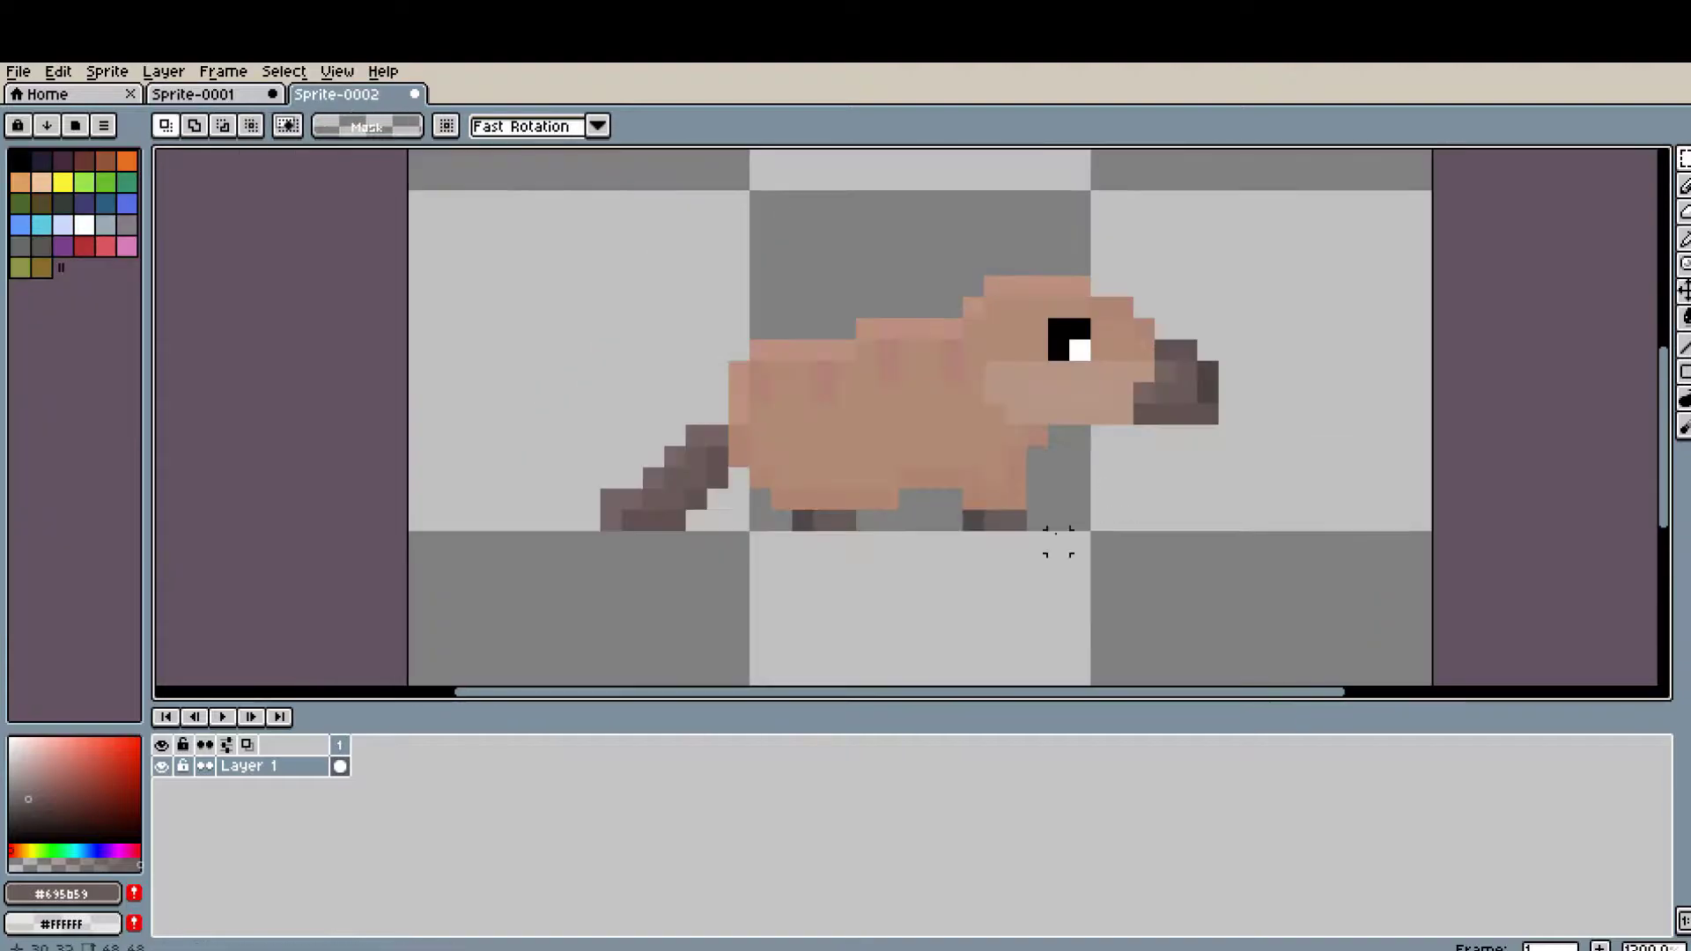
{"action": "scroll", "coordinate": [969, 536], "scroll_direction": "up", "scroll_amount": 2}
{"action": "scroll", "coordinate": [969, 537], "scroll_direction": "down", "scroll_amount": 2}
- Drop the pasted rodent copy in place and pick the body's tan colour
{"action": "key", "text": "v"}
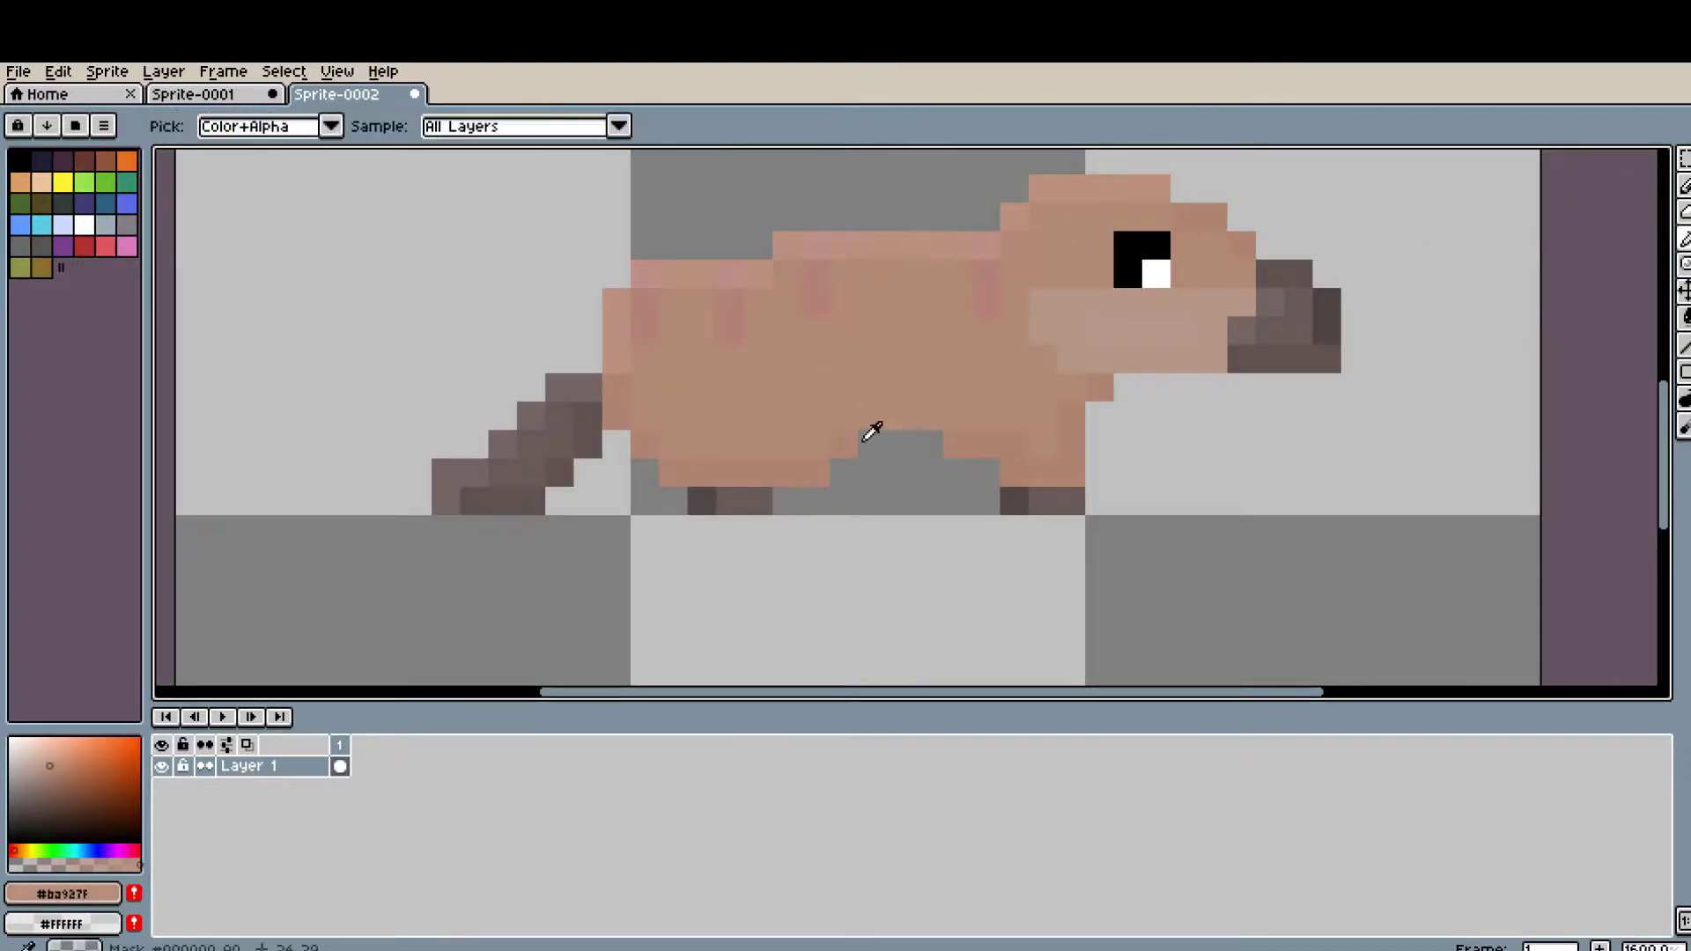
{"action": "key", "text": "b"}
{"action": "scroll", "coordinate": [887, 309], "scroll_direction": "up", "scroll_amount": 1}
{"action": "scroll", "coordinate": [1061, 529], "scroll_direction": "down", "scroll_amount": 1}
{"action": "scroll", "coordinate": [1134, 482], "scroll_direction": "right", "scroll_amount": 2}
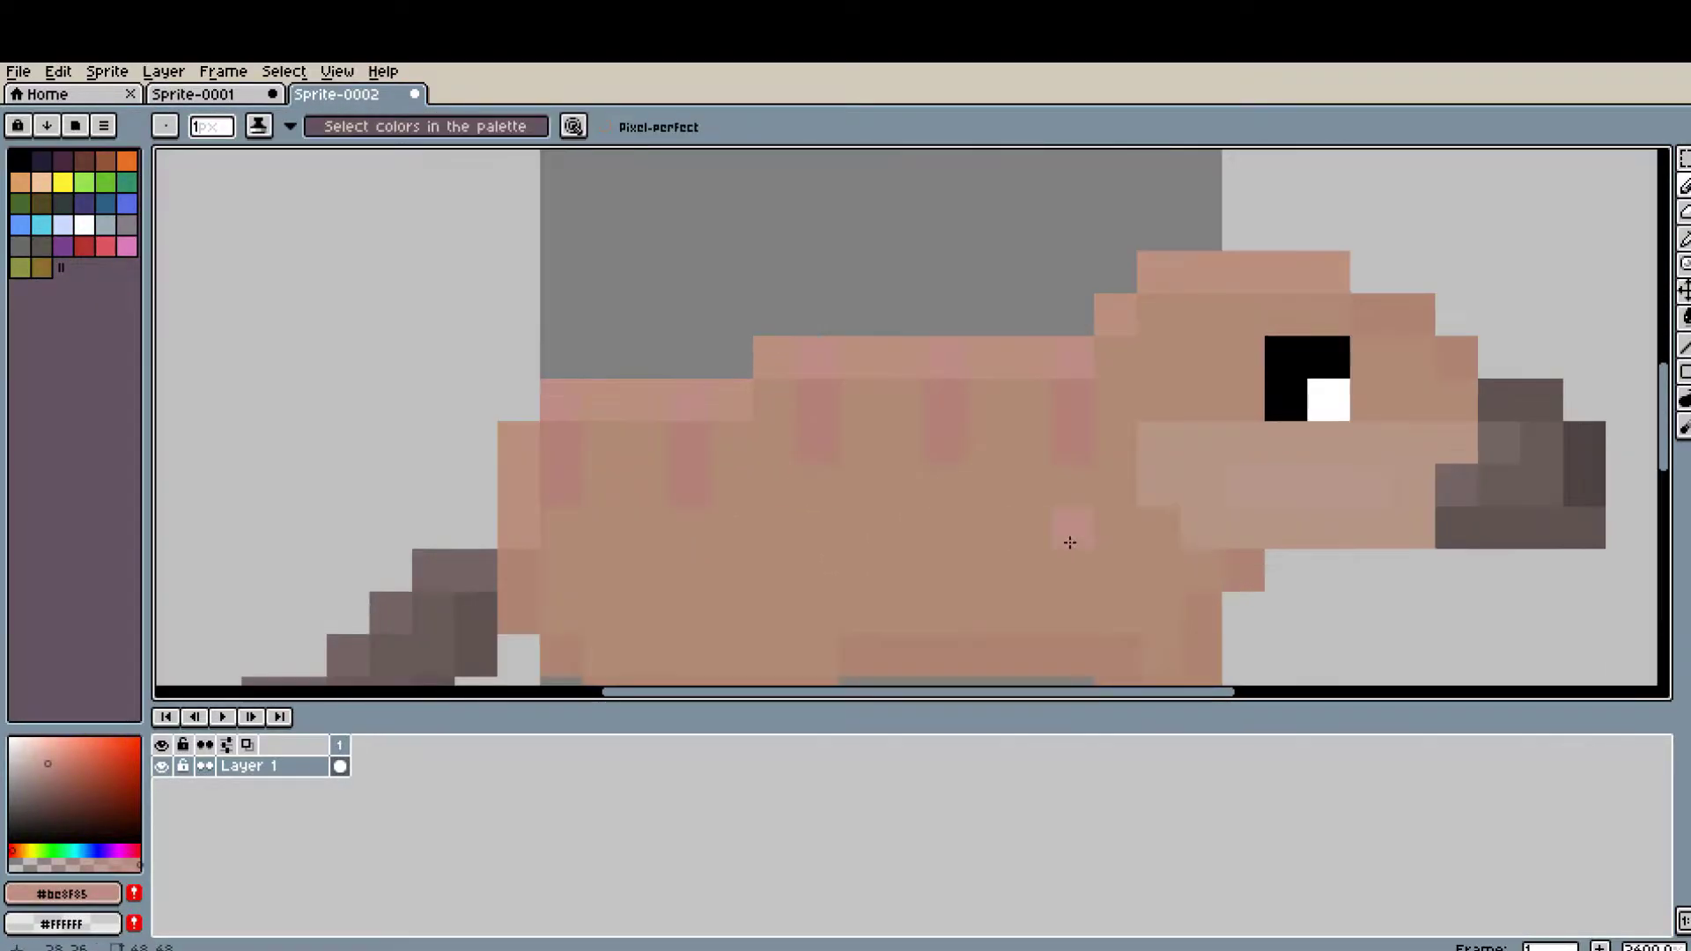
{"action": "left_click", "coordinate": [880, 426], "text": "alt"}
{"action": "scroll", "coordinate": [880, 426], "scroll_direction": "down", "scroll_amount": 2}
{"action": "scroll", "coordinate": [1200, 552], "scroll_direction": "up", "scroll_amount": 2}
{"action": "scroll", "coordinate": [912, 423], "scroll_direction": "up", "scroll_amount": 2}
{"action": "scroll", "coordinate": [912, 422], "scroll_direction": "left", "scroll_amount": 2}
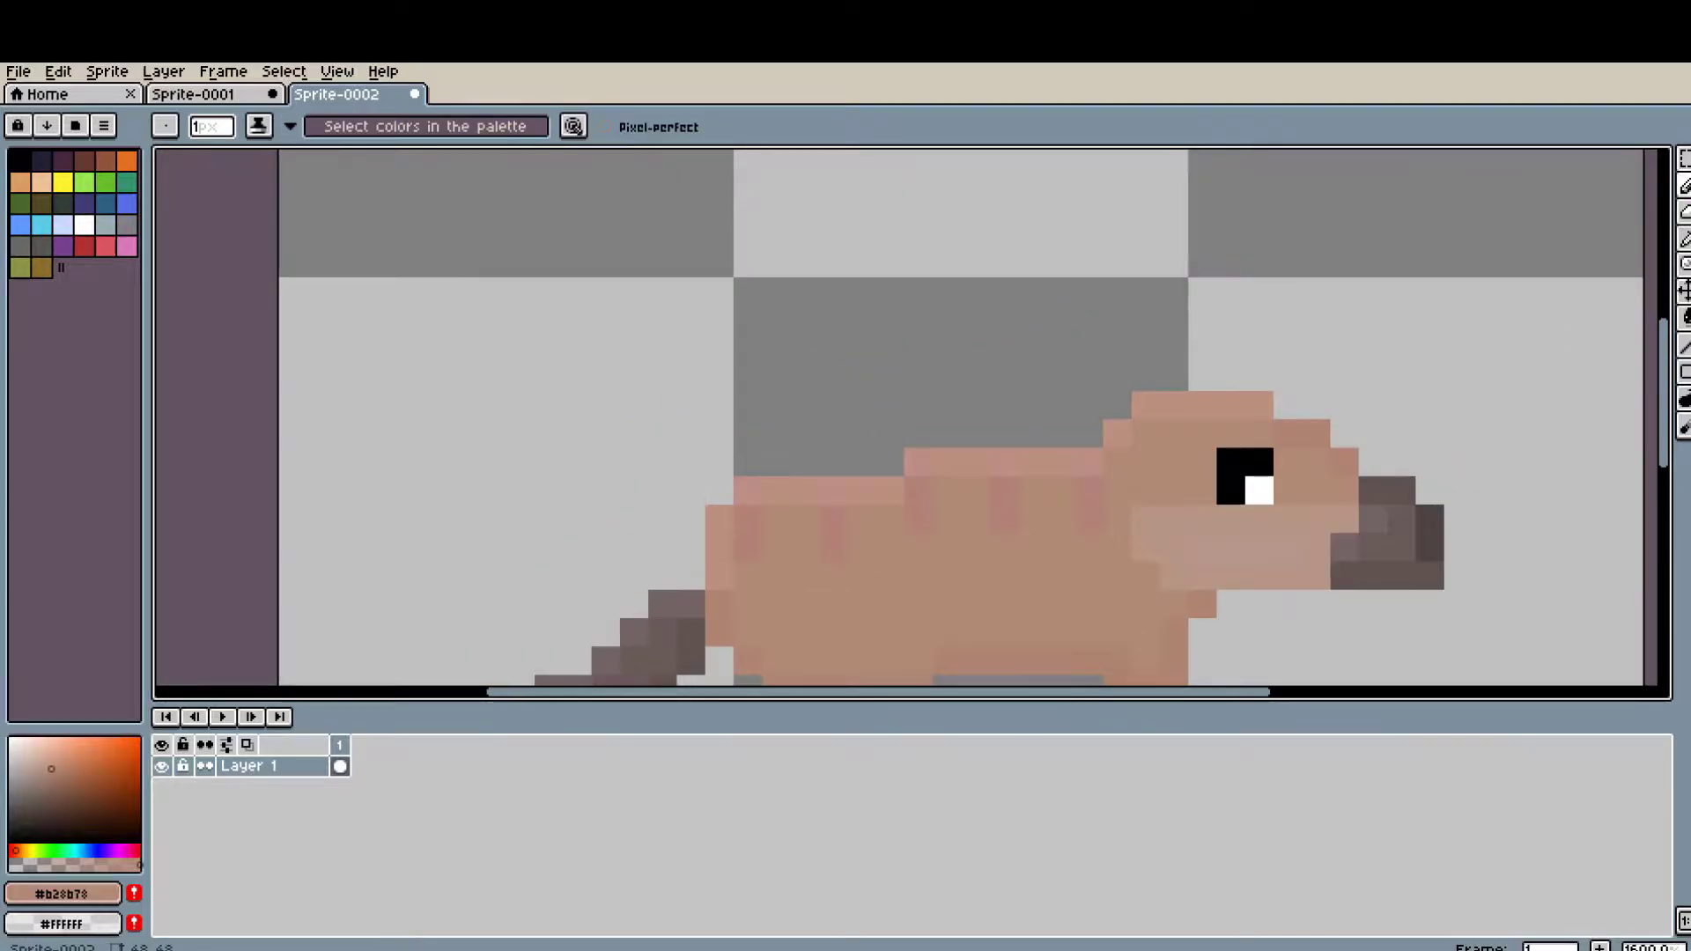
{"action": "scroll", "coordinate": [1168, 402], "scroll_direction": "down", "scroll_amount": 1}
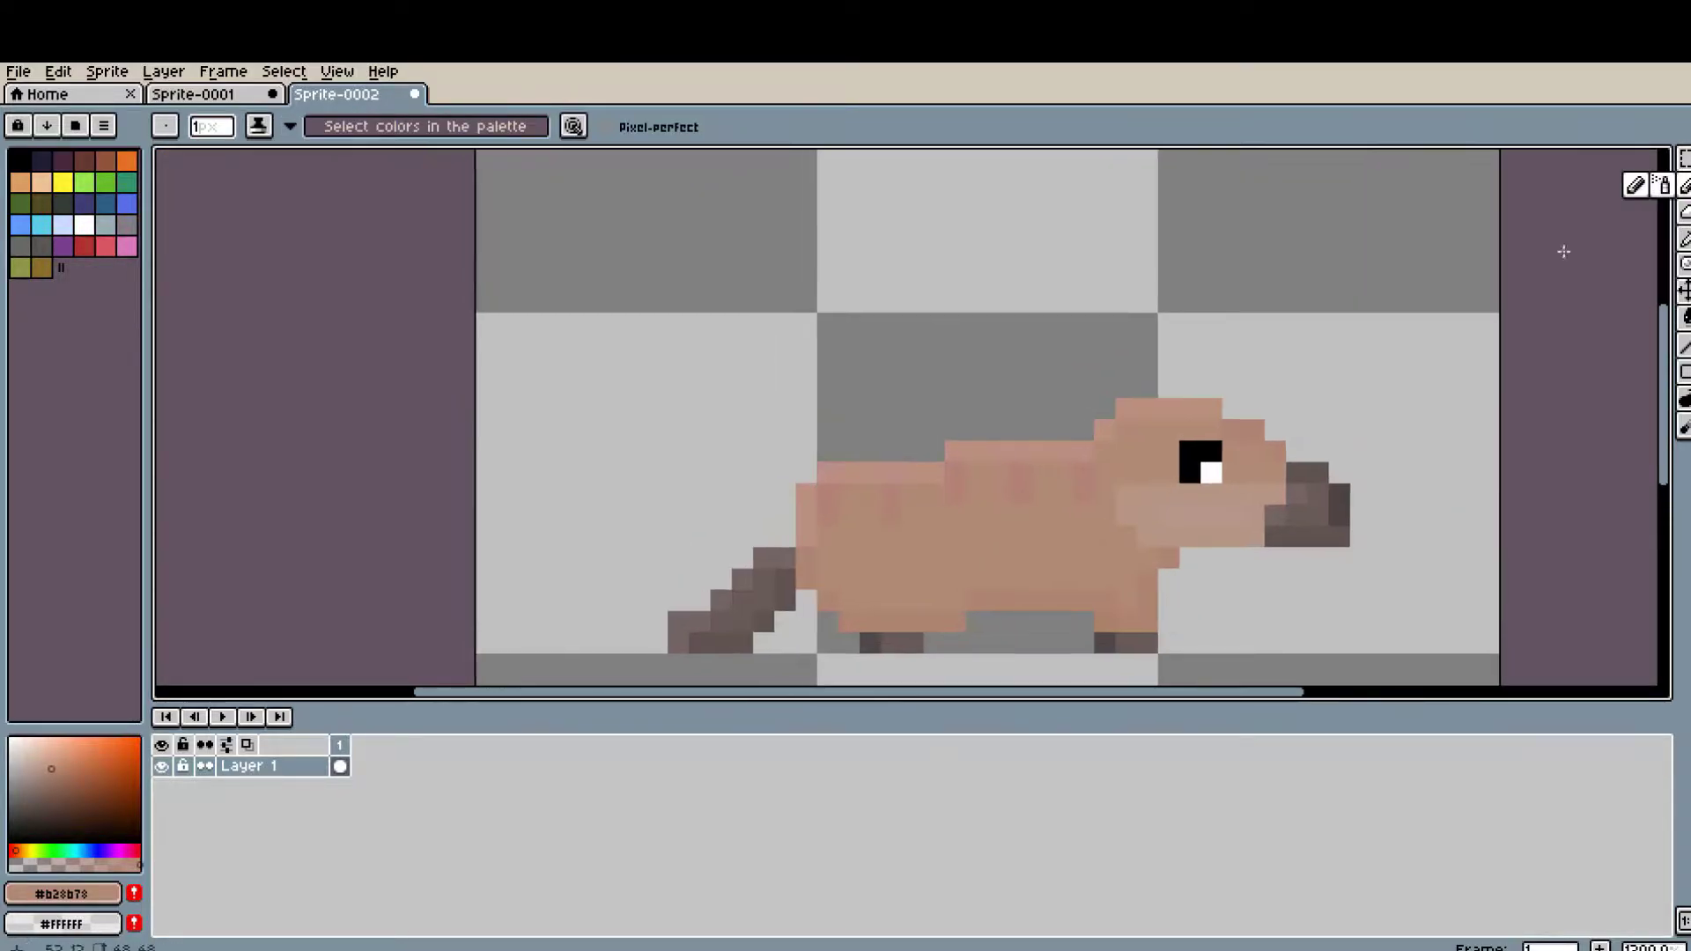
{"action": "scroll", "coordinate": [969, 445], "scroll_direction": "up", "scroll_amount": 3}
{"action": "scroll", "coordinate": [941, 499], "scroll_direction": "left", "scroll_amount": 4}
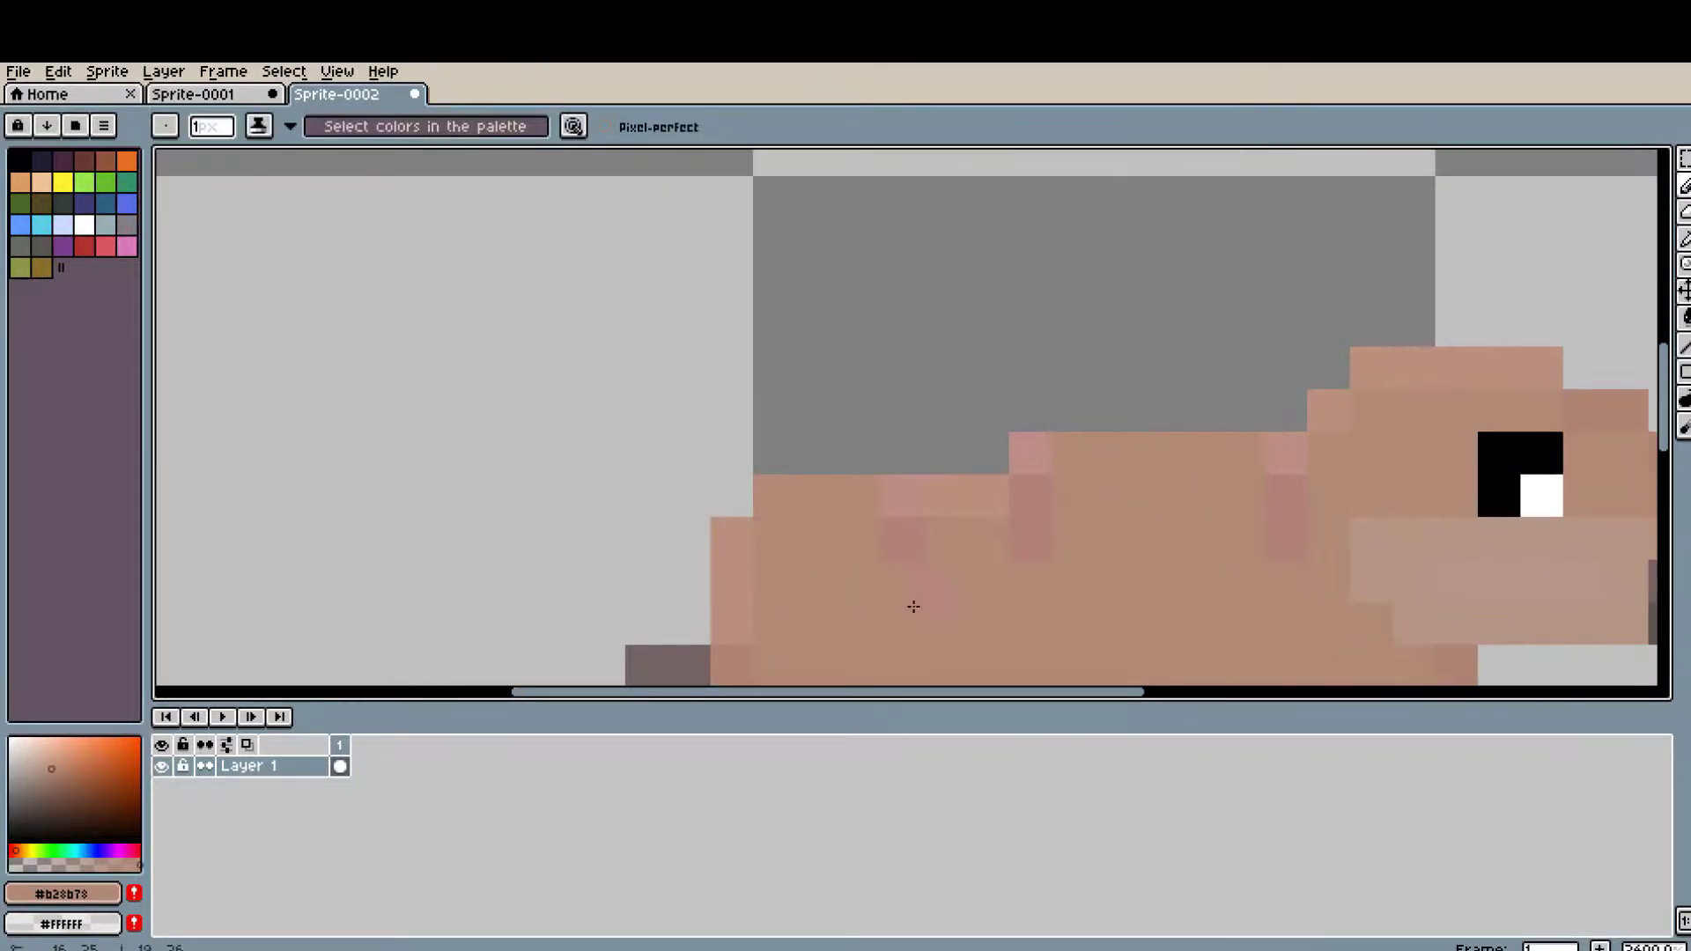
- Select a thin strip along the back and sample the dark grey-brown colour
{"action": "key", "text": "m"}
{"action": "left_click_drag", "start_coordinate": [1021, 445], "coordinate": [1262, 465]}
{"action": "scroll", "coordinate": [1136, 548], "scroll_direction": "down", "scroll_amount": 4}
{"action": "key", "text": "i"}
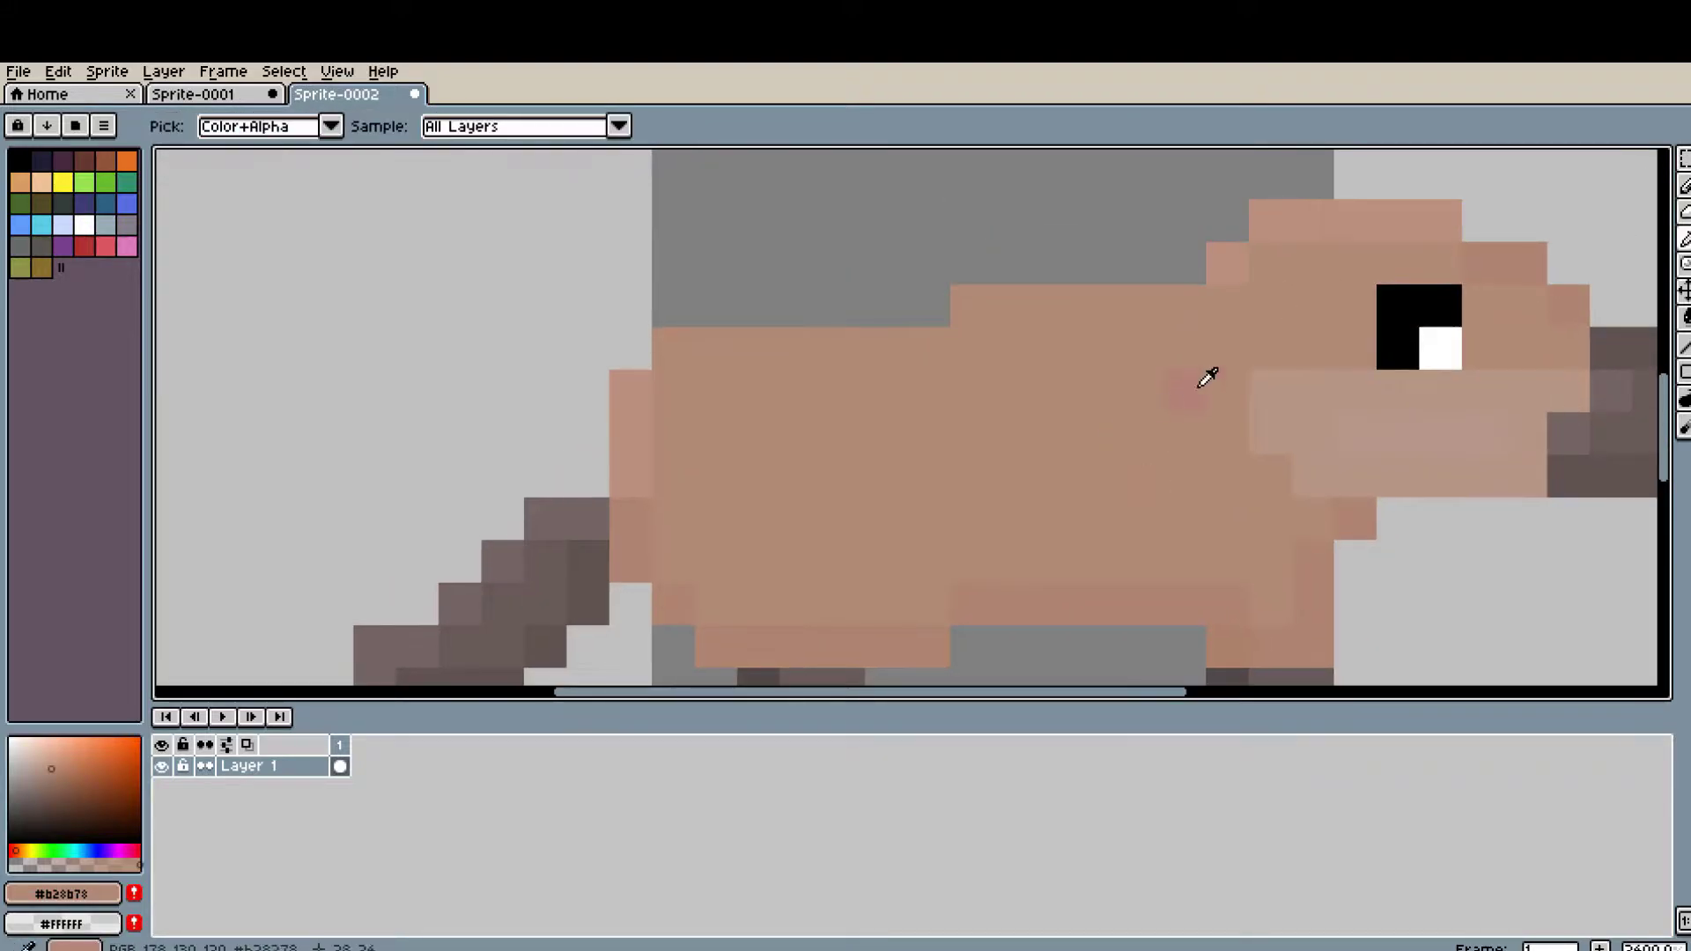
{"action": "left_click", "coordinate": [548, 566]}
{"action": "key", "text": "b"}
{"action": "scroll", "coordinate": [970, 547], "scroll_direction": "up", "scroll_amount": 1}
- Paint two dark plate blocks on the rodent's back, adding a darker brown brim
{"action": "left_click_drag", "start_coordinate": [1145, 458], "coordinate": [1082, 354]}
{"action": "scroll", "coordinate": [1082, 354], "scroll_direction": "down", "scroll_amount": 2}
{"action": "left_click_drag", "start_coordinate": [634, 502], "coordinate": [877, 445]}
{"action": "key", "text": "ctrl+z"}
{"action": "key", "text": "ctrl+z"}
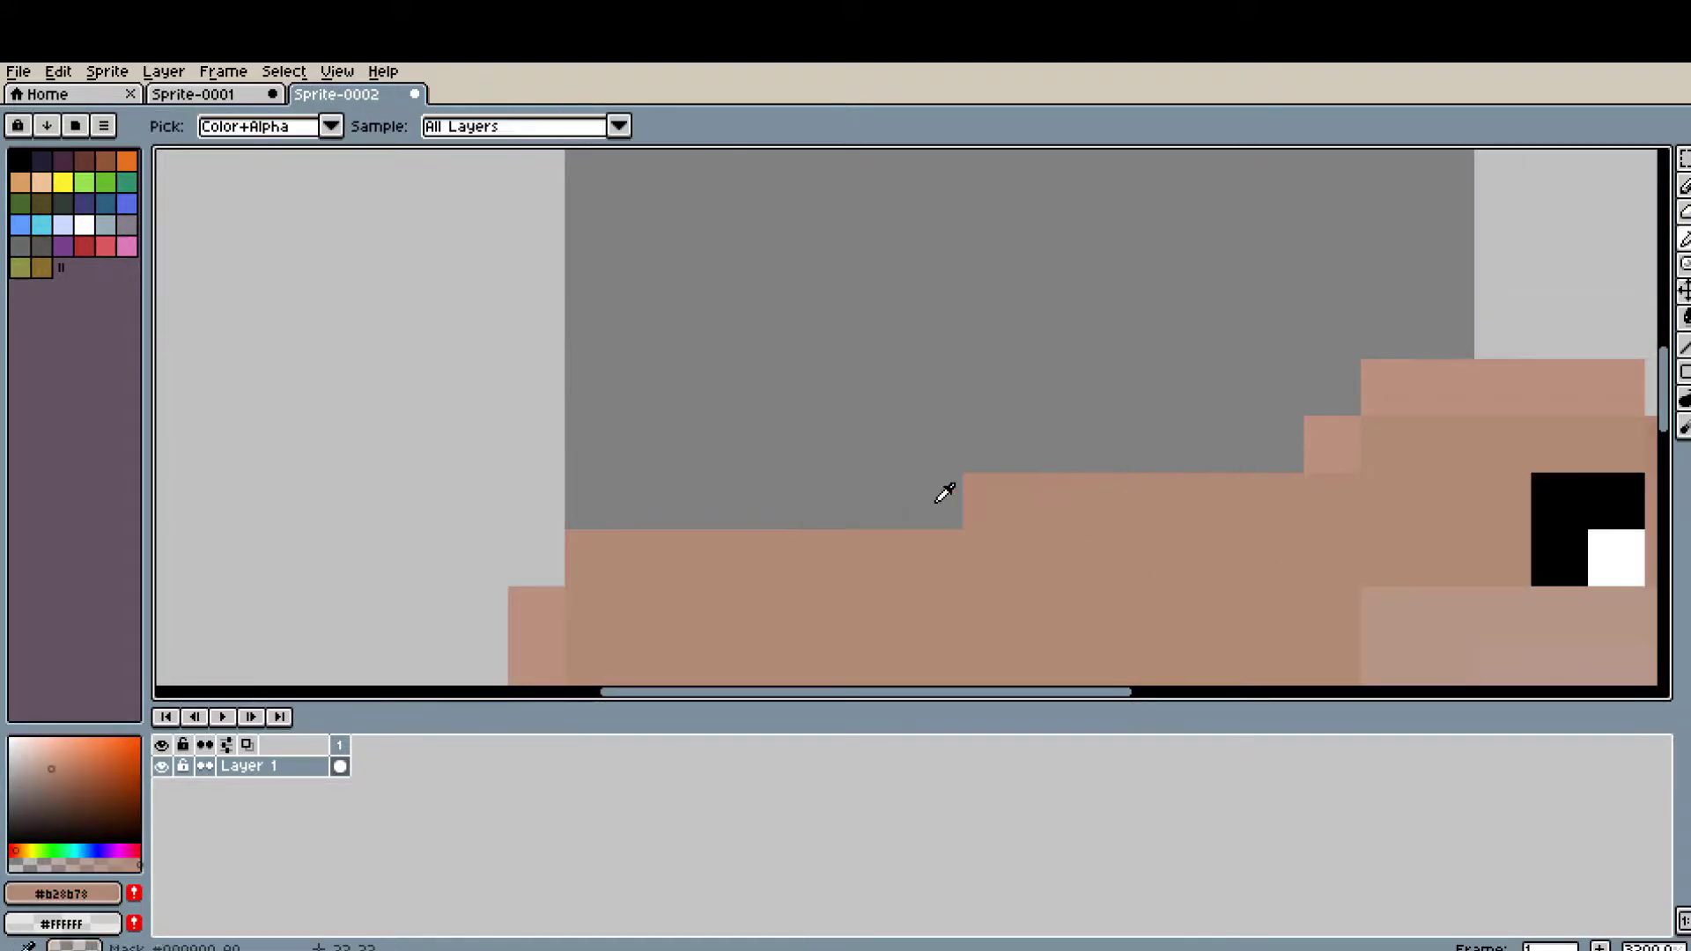
{"action": "scroll", "coordinate": [943, 491], "scroll_direction": "up", "scroll_amount": 2}
{"action": "mouse_move", "coordinate": [1048, 387]}
{"action": "left_mouse_down"}
{"action": "mouse_move", "coordinate": [1264, 396]}
{"action": "mouse_move", "coordinate": [1181, 308]}
{"action": "left_mouse_up"}
{"action": "left_click", "coordinate": [1261, 439]}
{"action": "left_click_drag", "start_coordinate": [793, 370], "coordinate": [880, 396]}
- Widen the second plate's base with the grey-brown colour
{"action": "scroll", "coordinate": [881, 396], "scroll_direction": "down", "scroll_amount": 1}
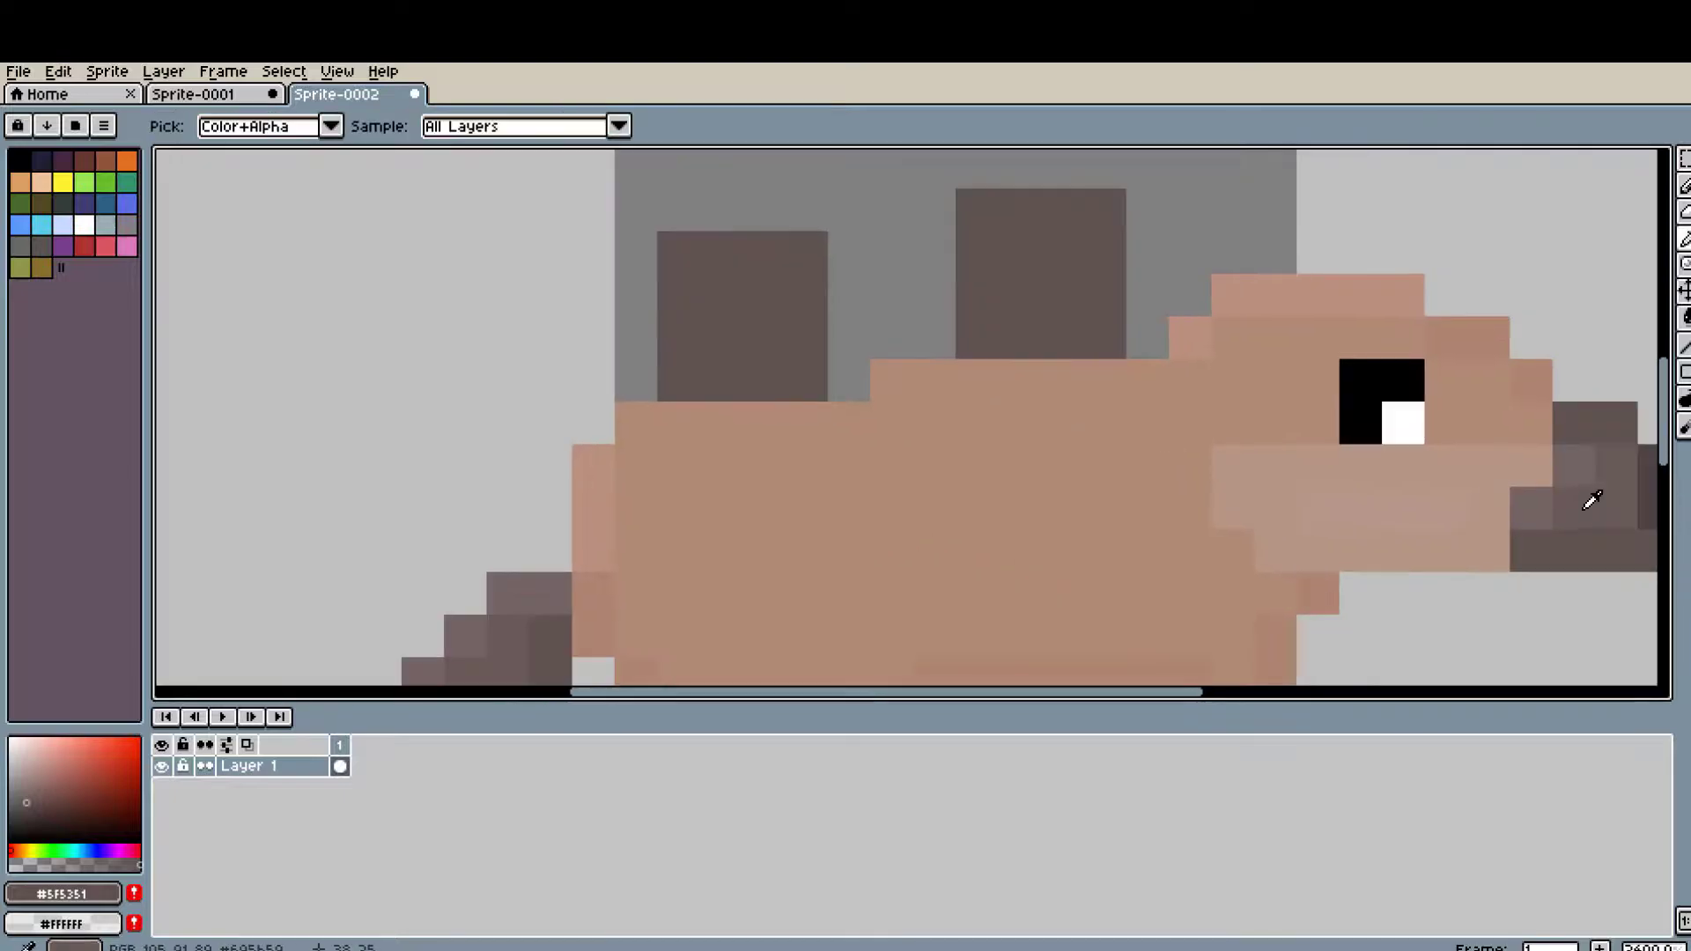
{"action": "left_click", "coordinate": [1590, 495], "text": "alt"}
{"action": "left_click_drag", "start_coordinate": [1163, 379], "coordinate": [921, 379]}
{"action": "scroll", "coordinate": [964, 548], "scroll_direction": "down", "scroll_amount": 2}
- Erase one pixel from each plate's top to cut a notch into both
{"action": "key", "text": "e"}
{"action": "scroll", "coordinate": [964, 548], "scroll_direction": "up", "scroll_amount": 2}
{"action": "left_click", "coordinate": [727, 386]}
{"action": "left_click", "coordinate": [1094, 357]}
{"action": "scroll", "coordinate": [1042, 393], "scroll_direction": "down", "scroll_amount": 2}
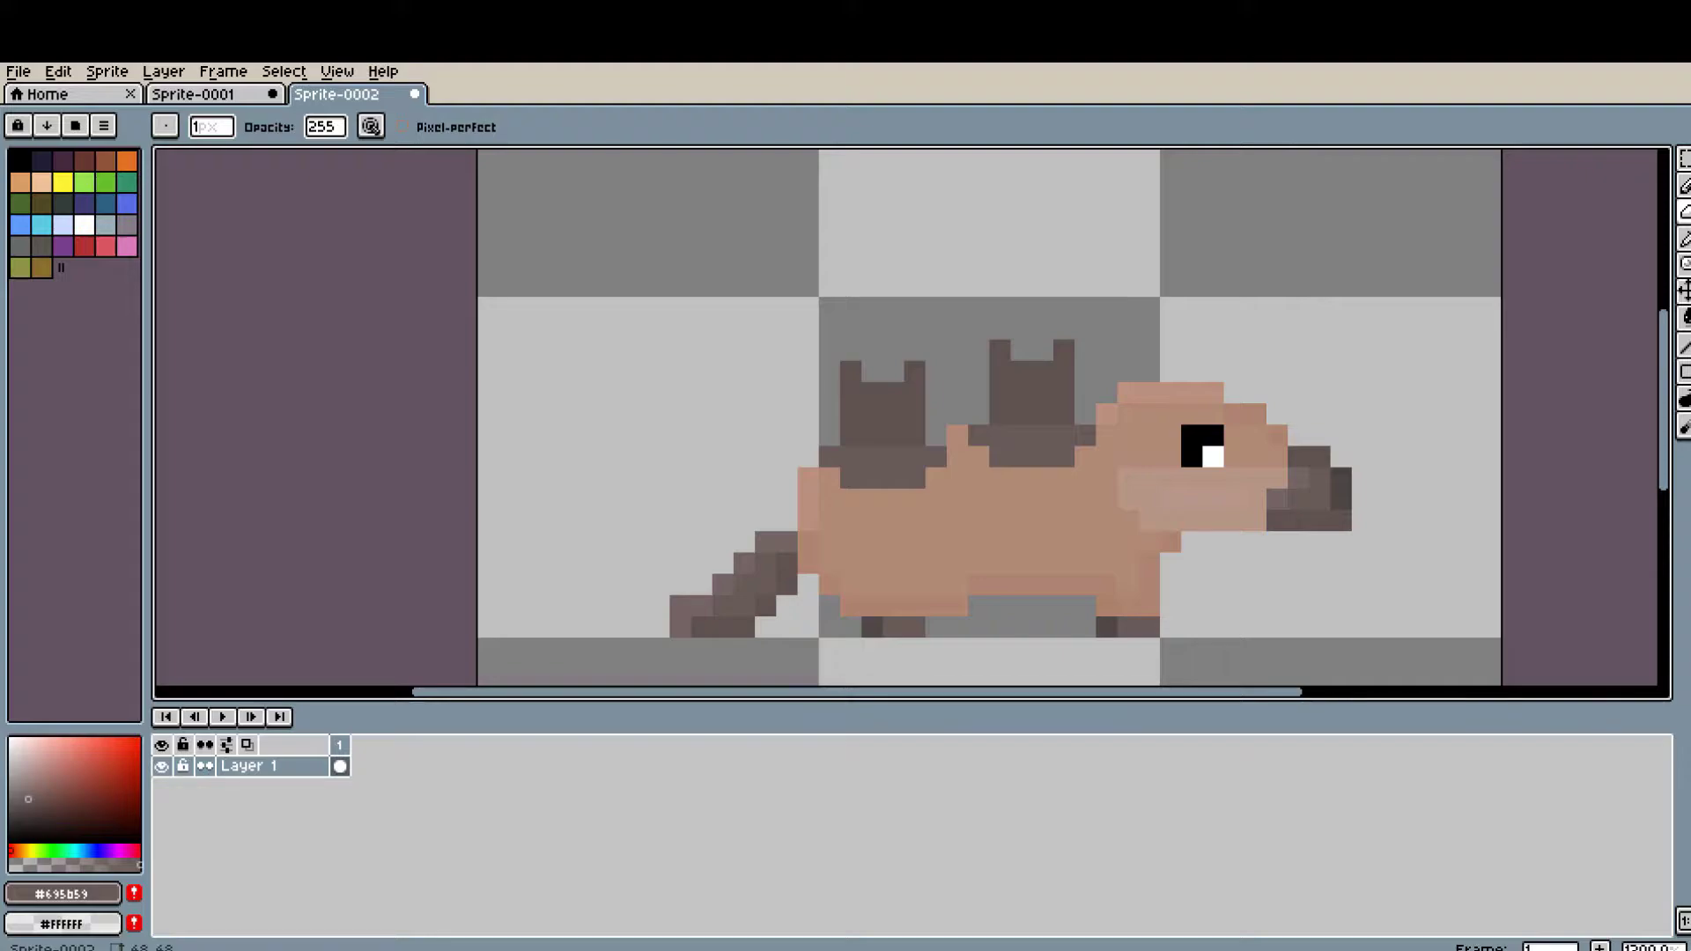
{"action": "scroll", "coordinate": [1383, 555], "scroll_direction": "down", "scroll_amount": 3}
{"action": "scroll", "coordinate": [1383, 563], "scroll_direction": "up", "scroll_amount": 3}
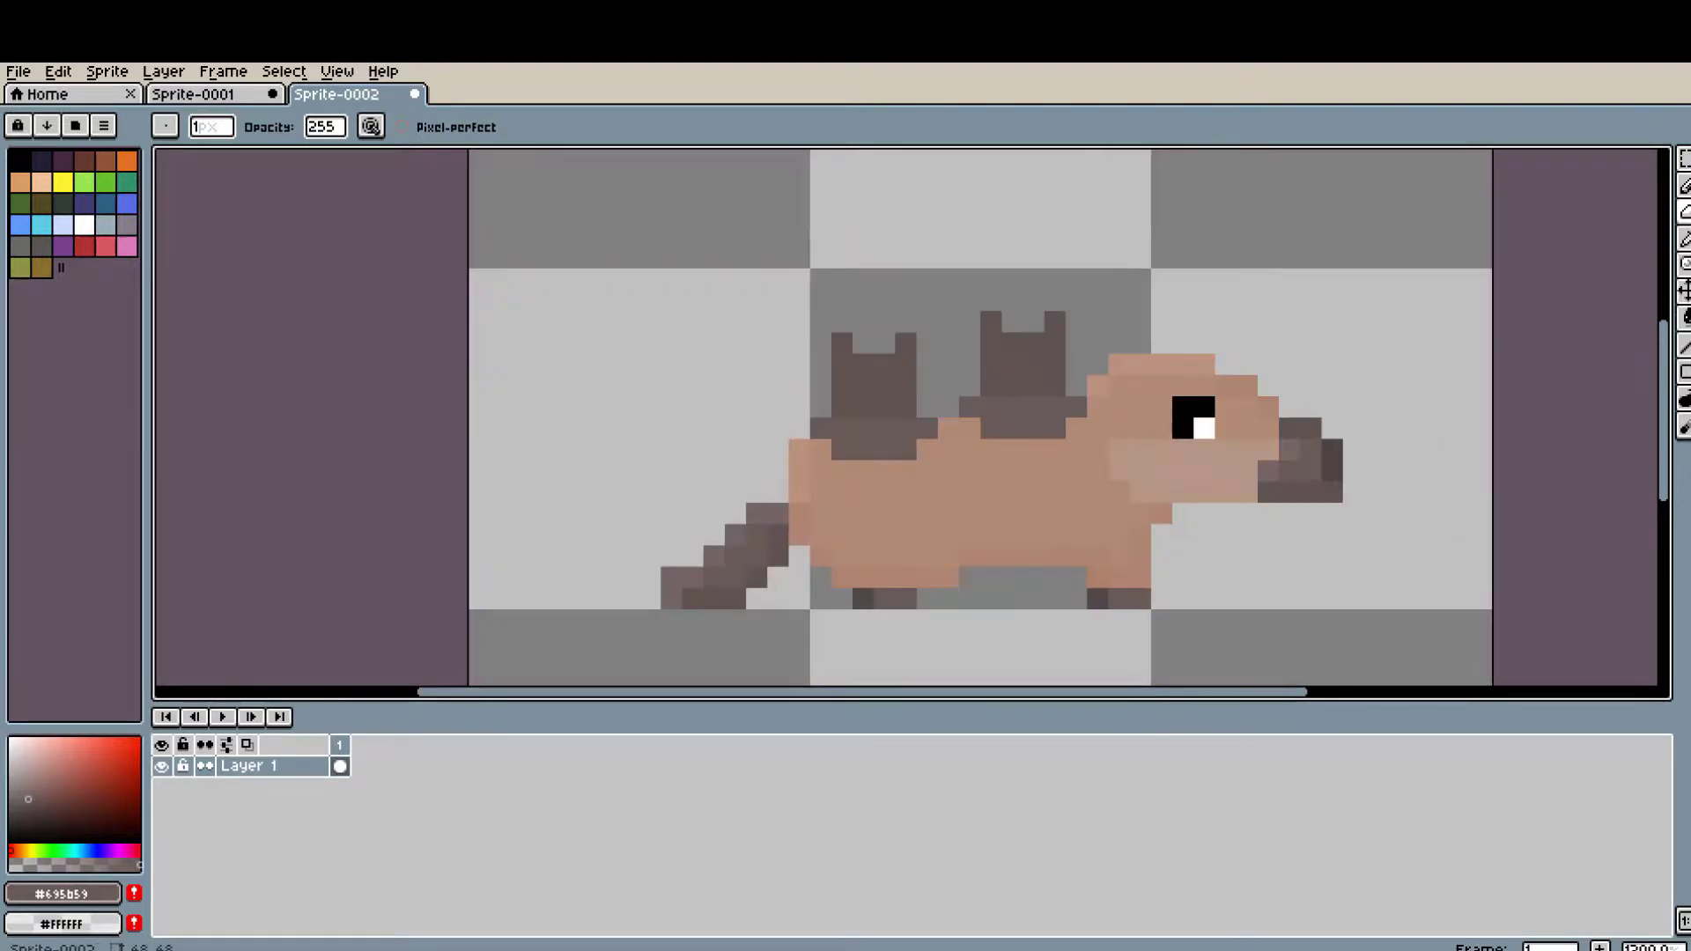
{"action": "scroll", "coordinate": [1076, 449], "scroll_direction": "up", "scroll_amount": 1}
{"action": "scroll", "coordinate": [1299, 482], "scroll_direction": "down", "scroll_amount": 1}
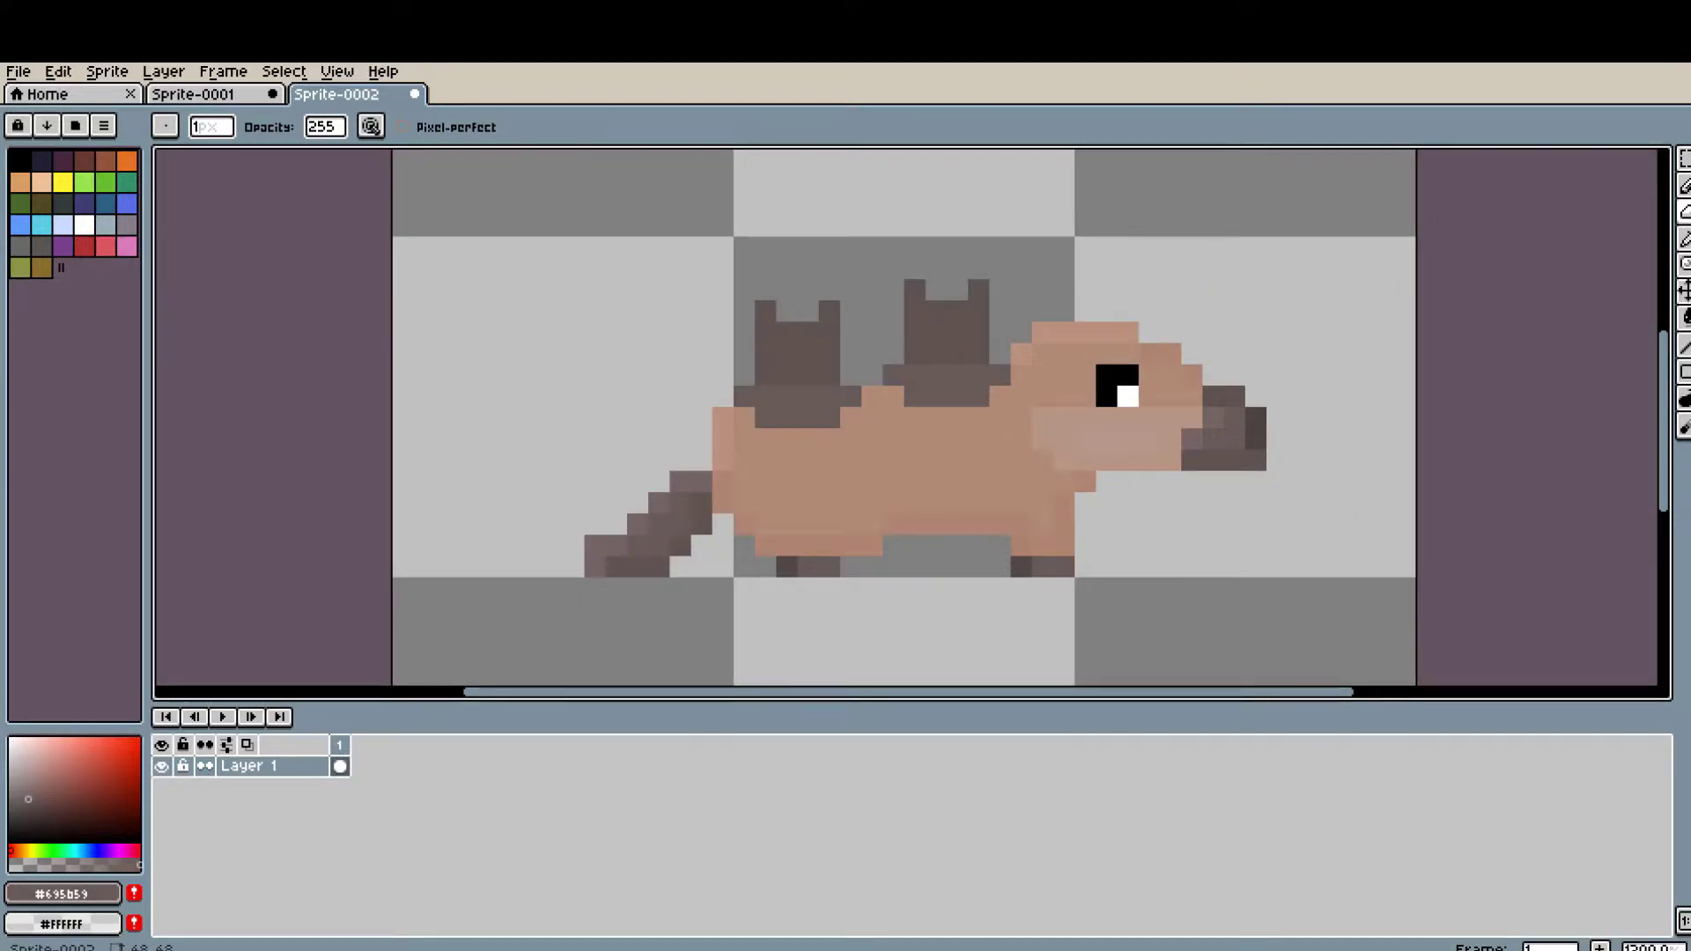
{"action": "scroll", "coordinate": [849, 532], "scroll_direction": "up", "scroll_amount": 4}
{"action": "scroll", "coordinate": [849, 532], "scroll_direction": "down", "scroll_amount": 4}
{"action": "scroll", "coordinate": [1049, 445], "scroll_direction": "up", "scroll_amount": 1}
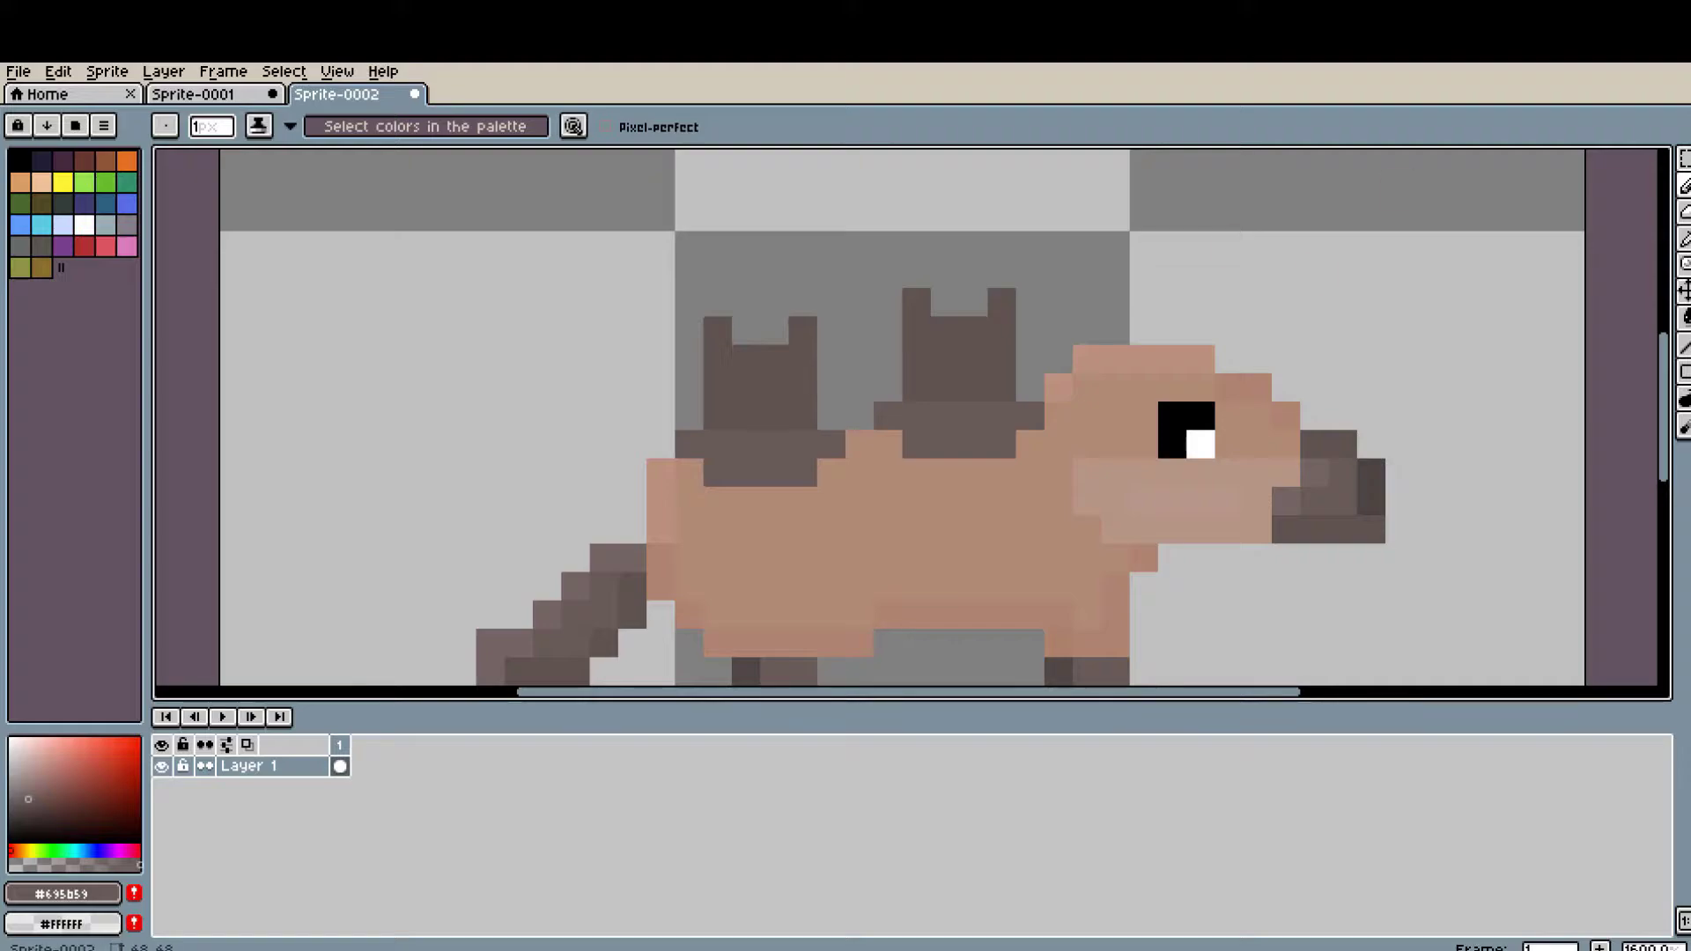
- Paint a pink U shape on the body and lighter skin around the eye
{"action": "scroll", "coordinate": [1066, 420], "scroll_direction": "up", "scroll_amount": 1}
{"action": "left_click_drag", "start_coordinate": [637, 409], "coordinate": [765, 410]}
{"action": "scroll", "coordinate": [811, 458], "scroll_direction": "up", "scroll_amount": 1}
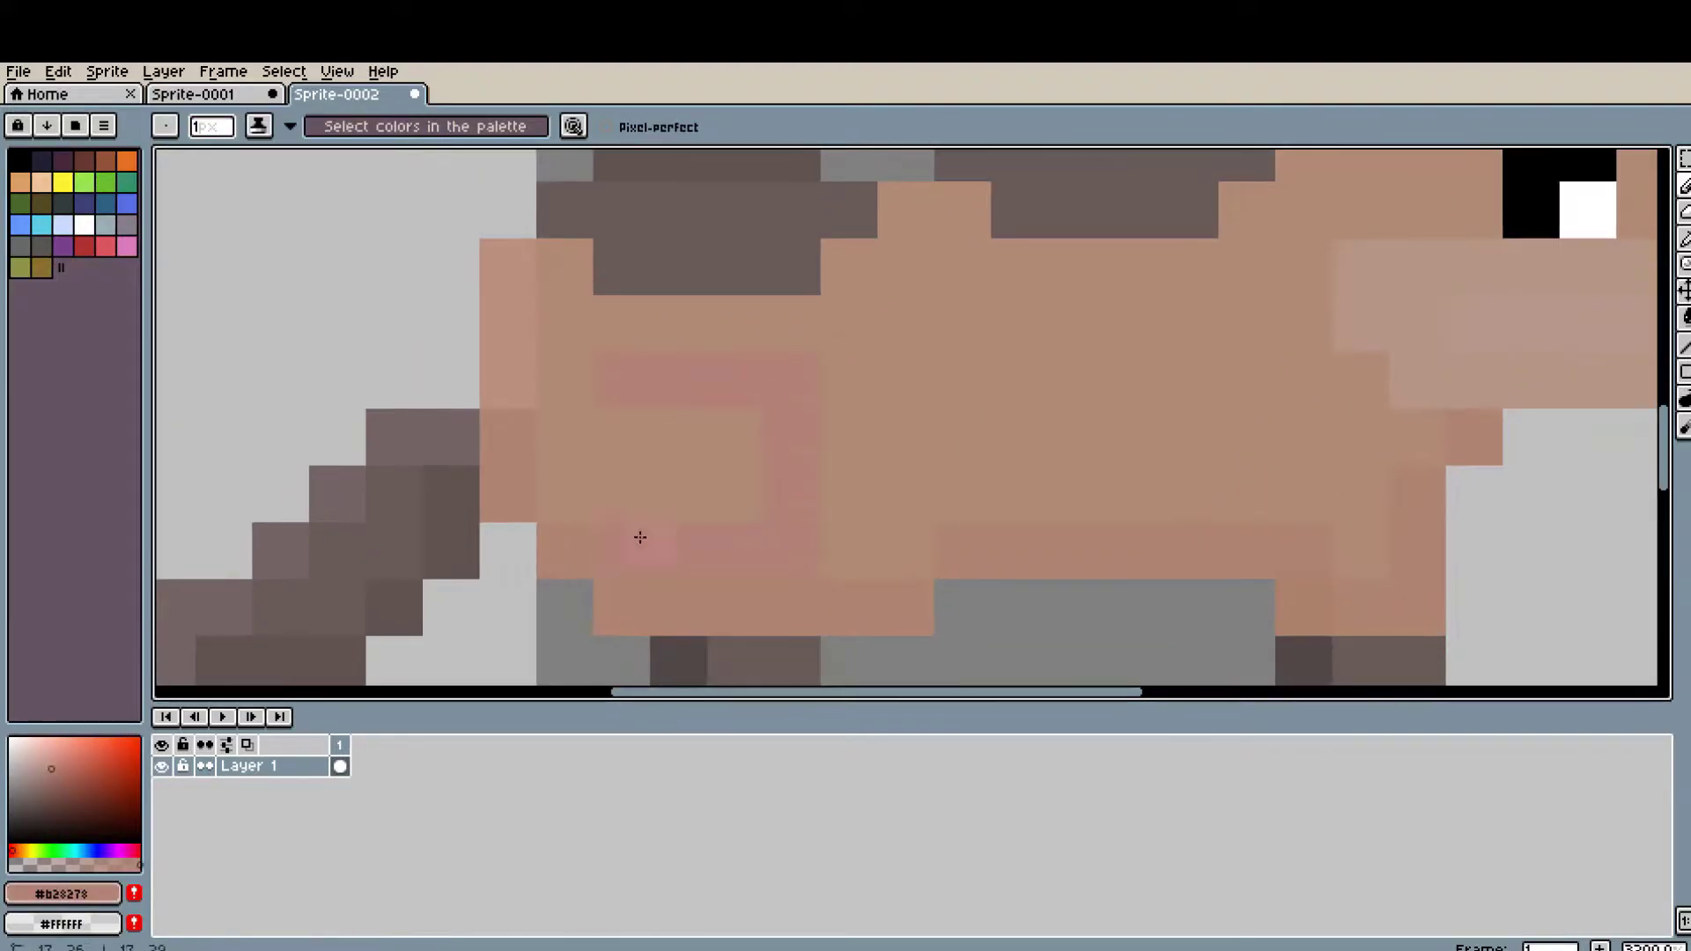
{"action": "scroll", "coordinate": [1011, 494], "scroll_direction": "down", "scroll_amount": 1}
{"action": "scroll", "coordinate": [966, 340], "scroll_direction": "up", "scroll_amount": 1}
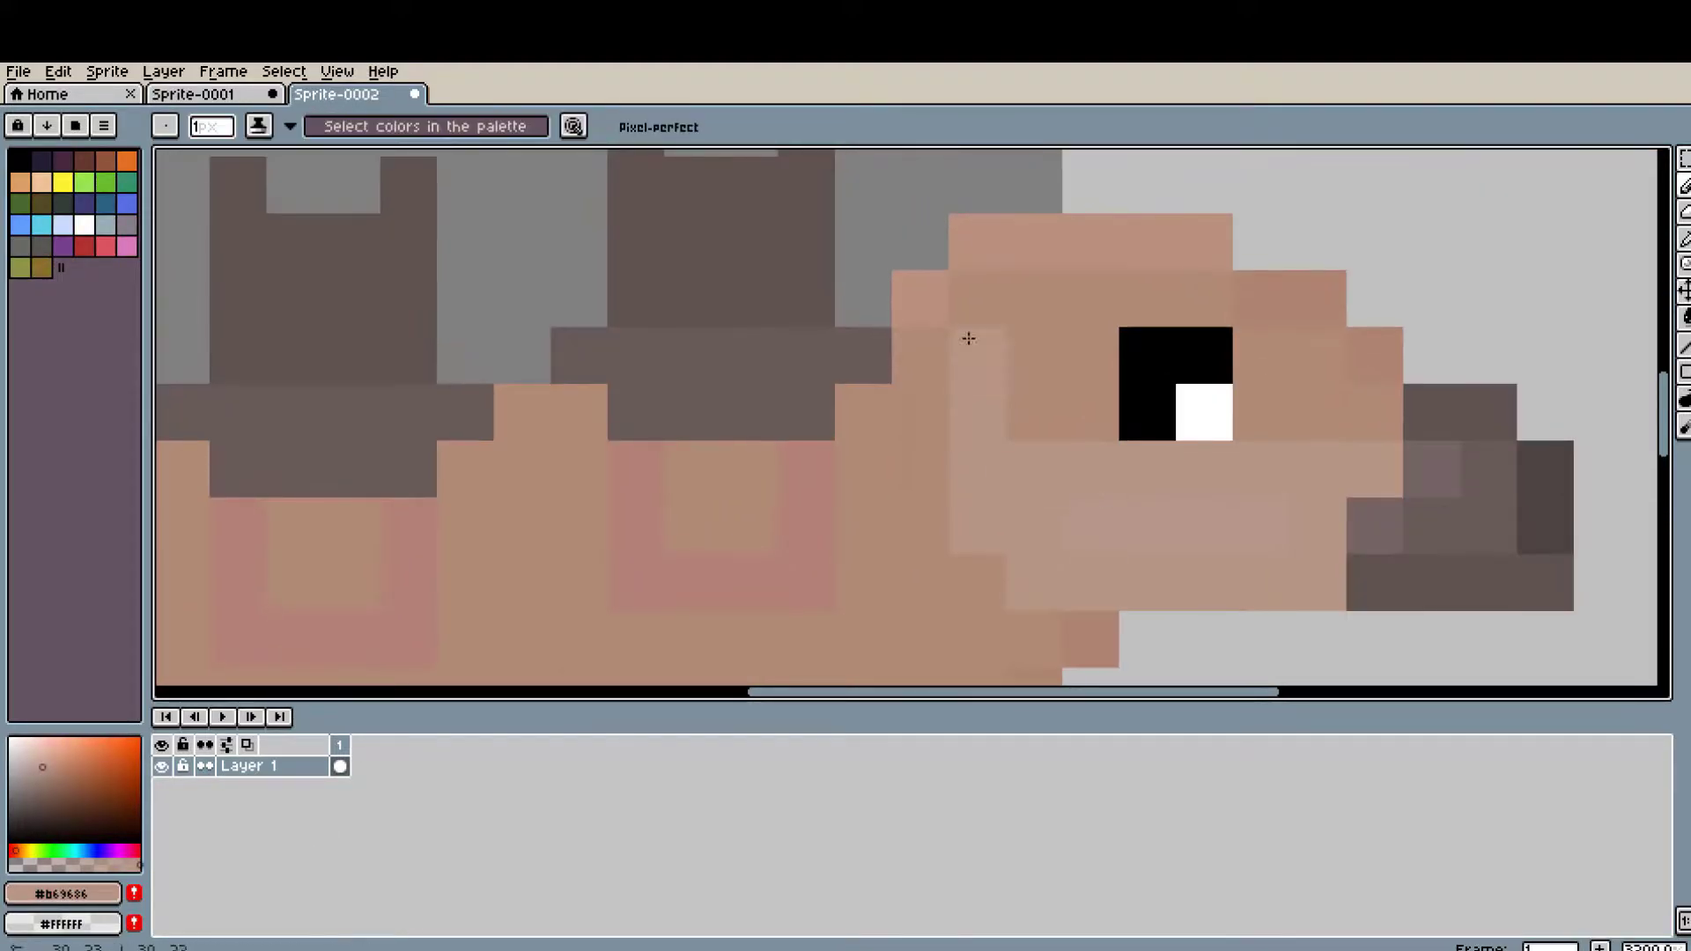
{"action": "left_click_drag", "start_coordinate": [966, 340], "coordinate": [1037, 366]}
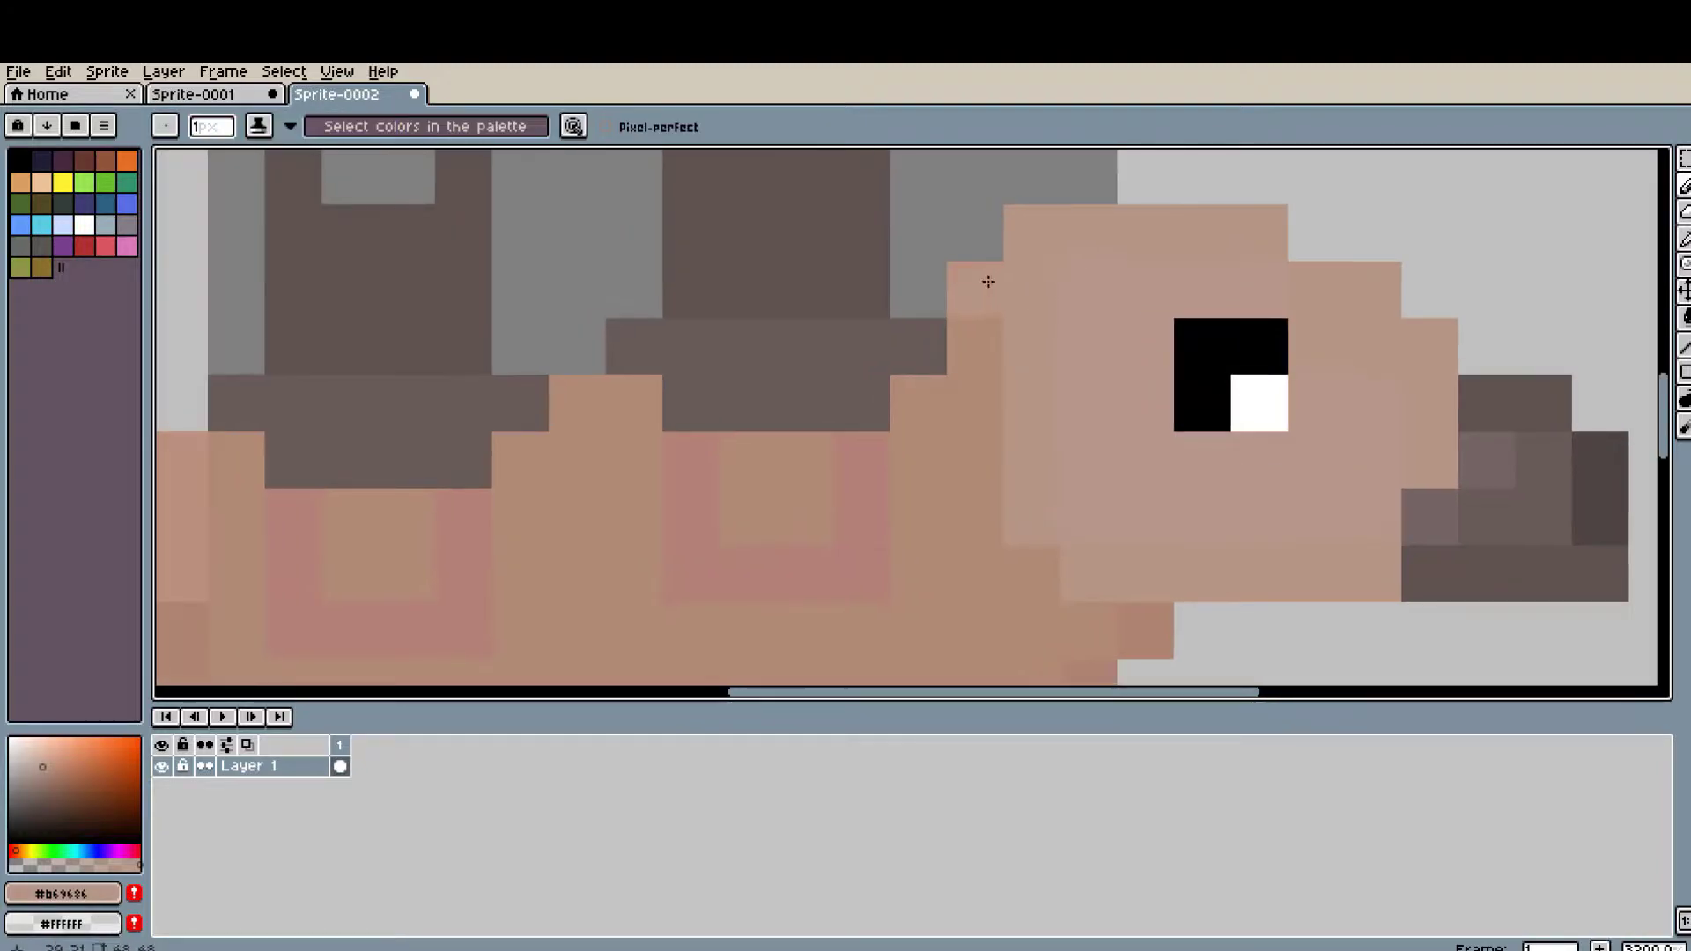
{"action": "scroll", "coordinate": [1284, 573], "scroll_direction": "down", "scroll_amount": 3}
{"action": "scroll", "coordinate": [1269, 566], "scroll_direction": "up", "scroll_amount": 3}
- Bucket-fill the mouth stripe and tan body with pink #b28278, undoing the last fill
{"action": "key", "text": "g"}
{"action": "left_click", "coordinate": [1164, 482]}
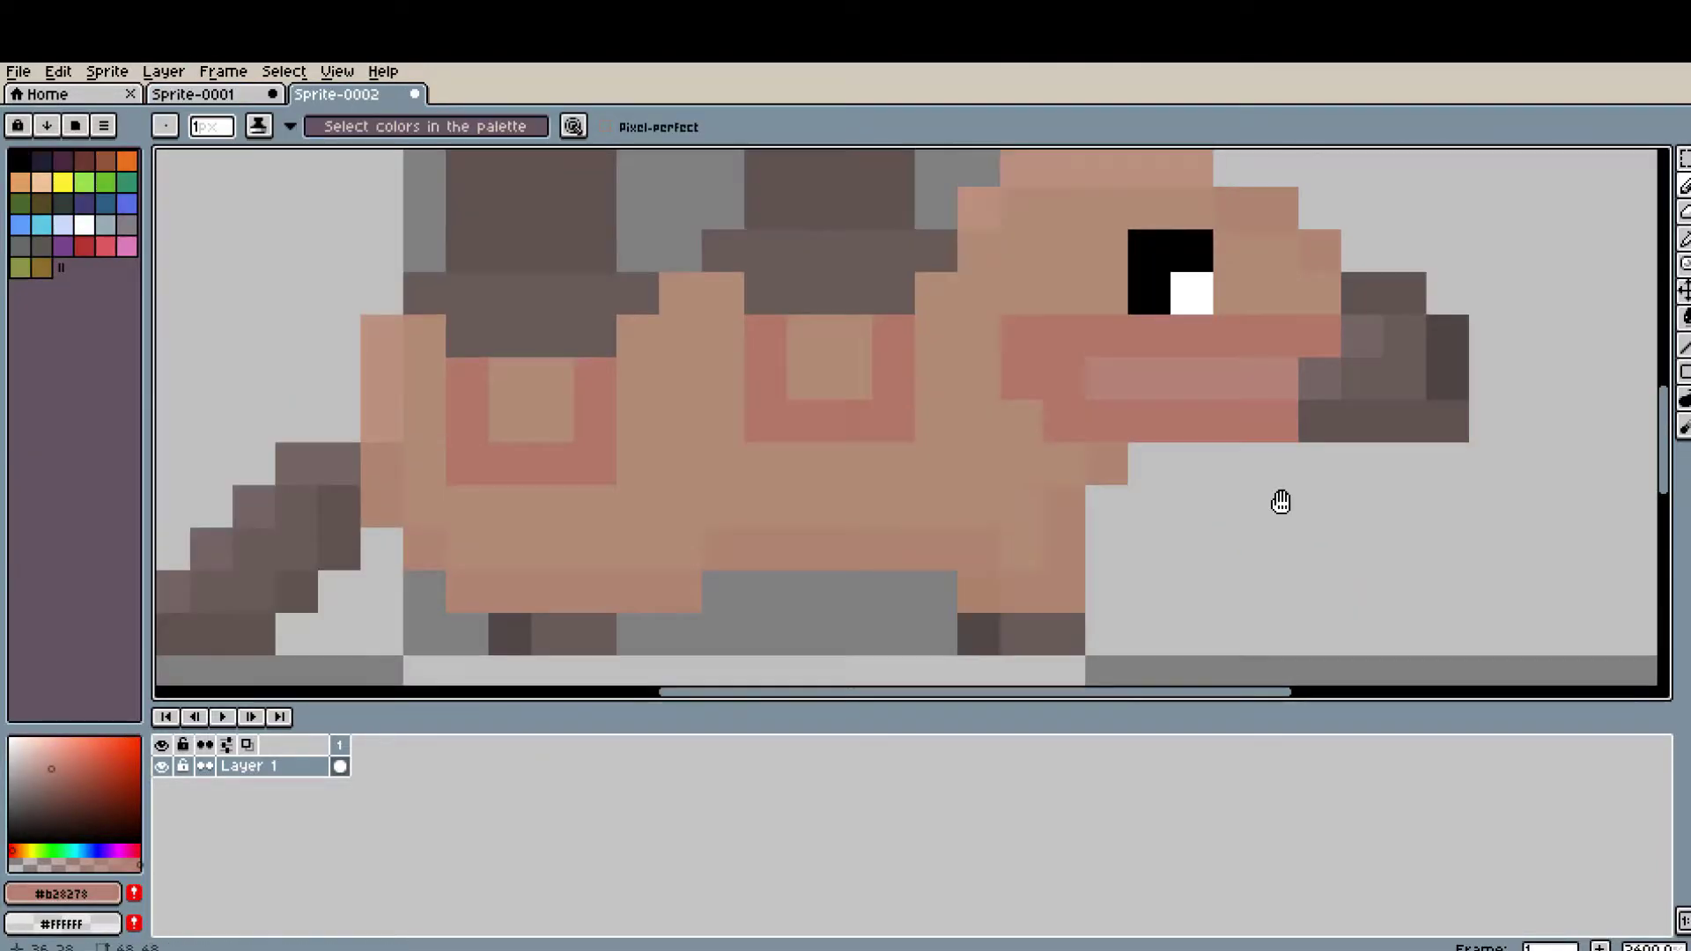
{"action": "left_click_drag", "start_coordinate": [1281, 502], "coordinate": [1302, 586]}
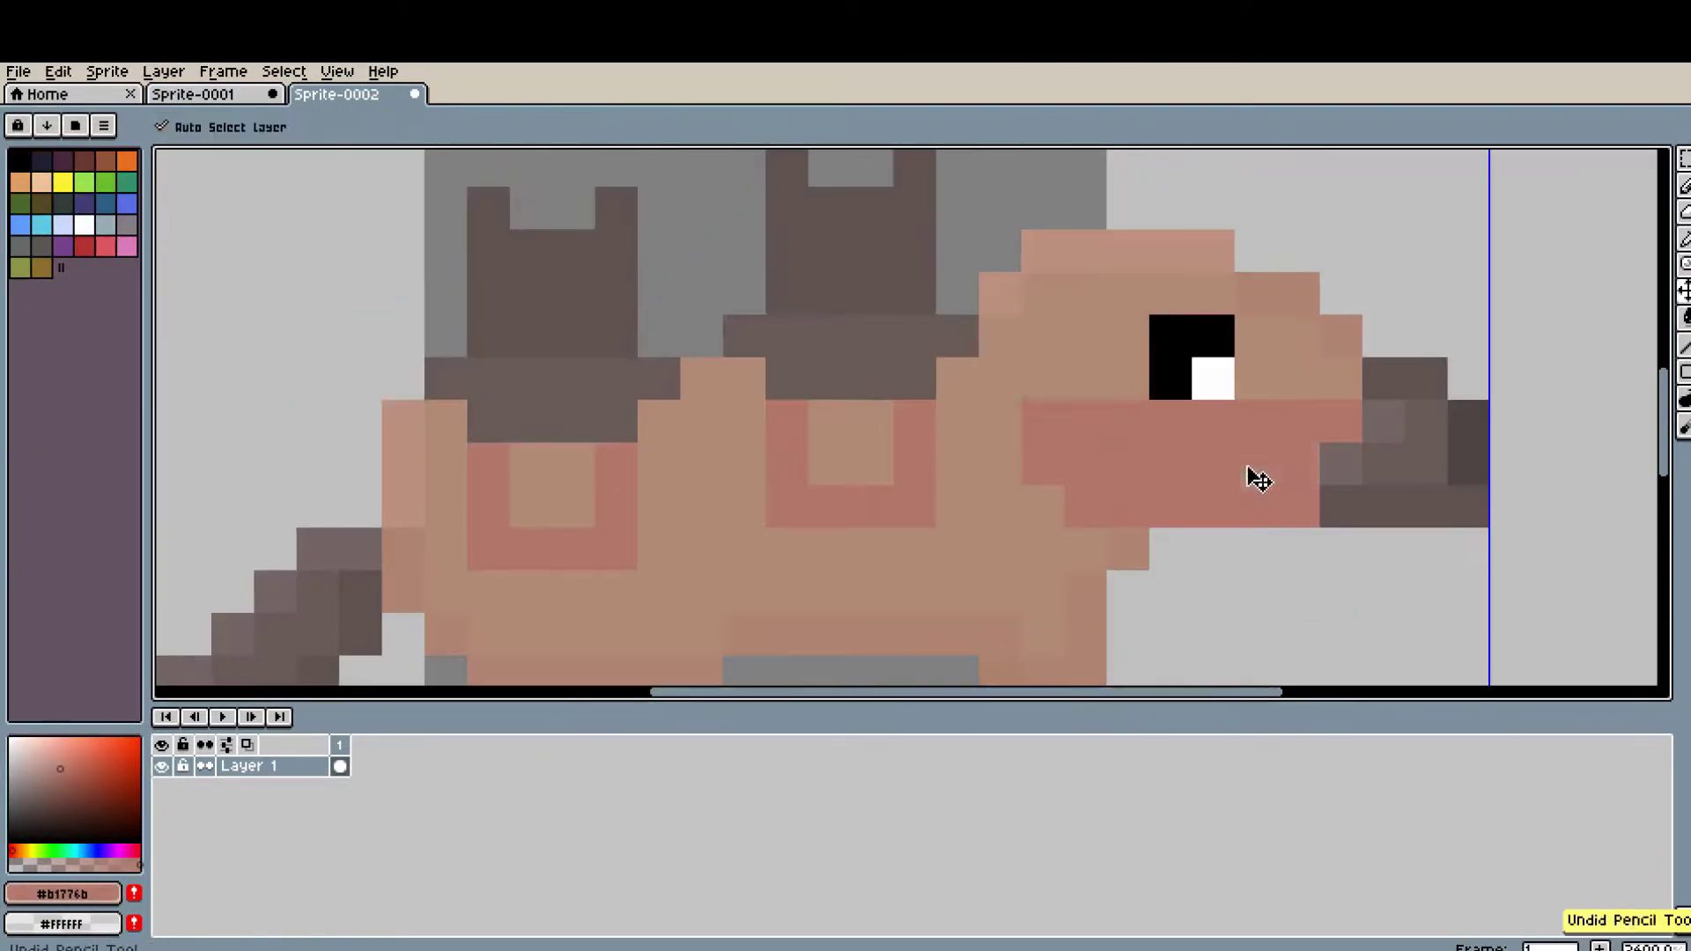
{"action": "left_click", "coordinate": [1249, 476]}
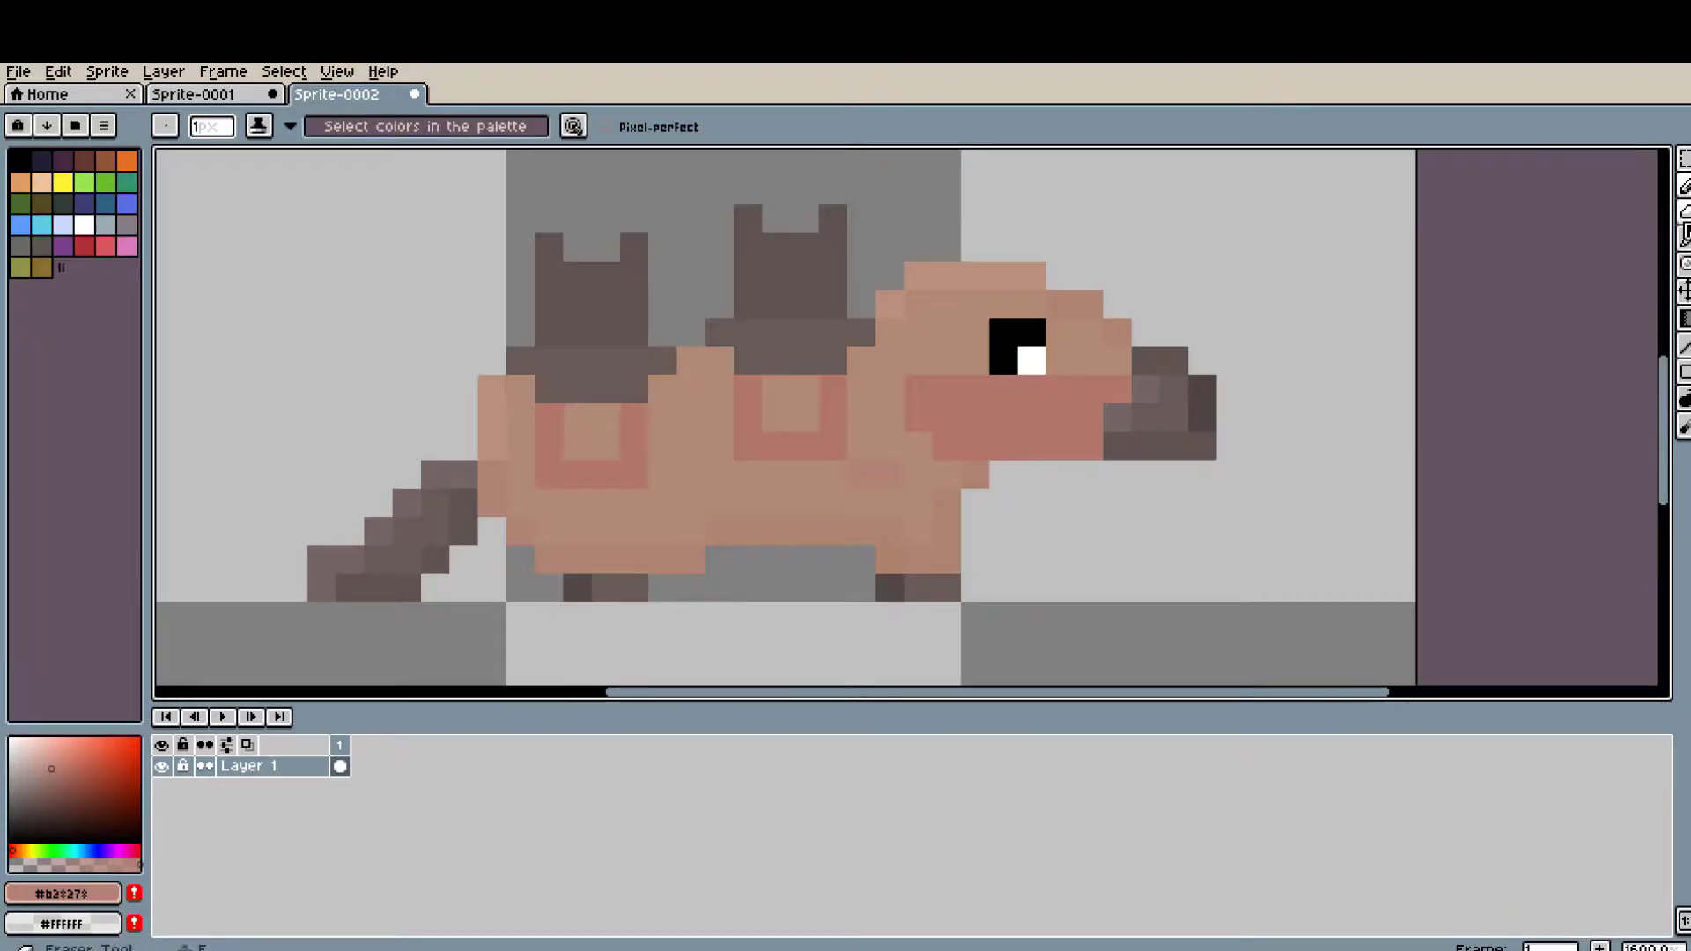
{"action": "key", "text": "g"}
{"action": "left_click", "coordinate": [1003, 478]}
{"action": "scroll", "coordinate": [1103, 499], "scroll_direction": "up", "scroll_amount": 2}
{"action": "left_click", "coordinate": [792, 623]}
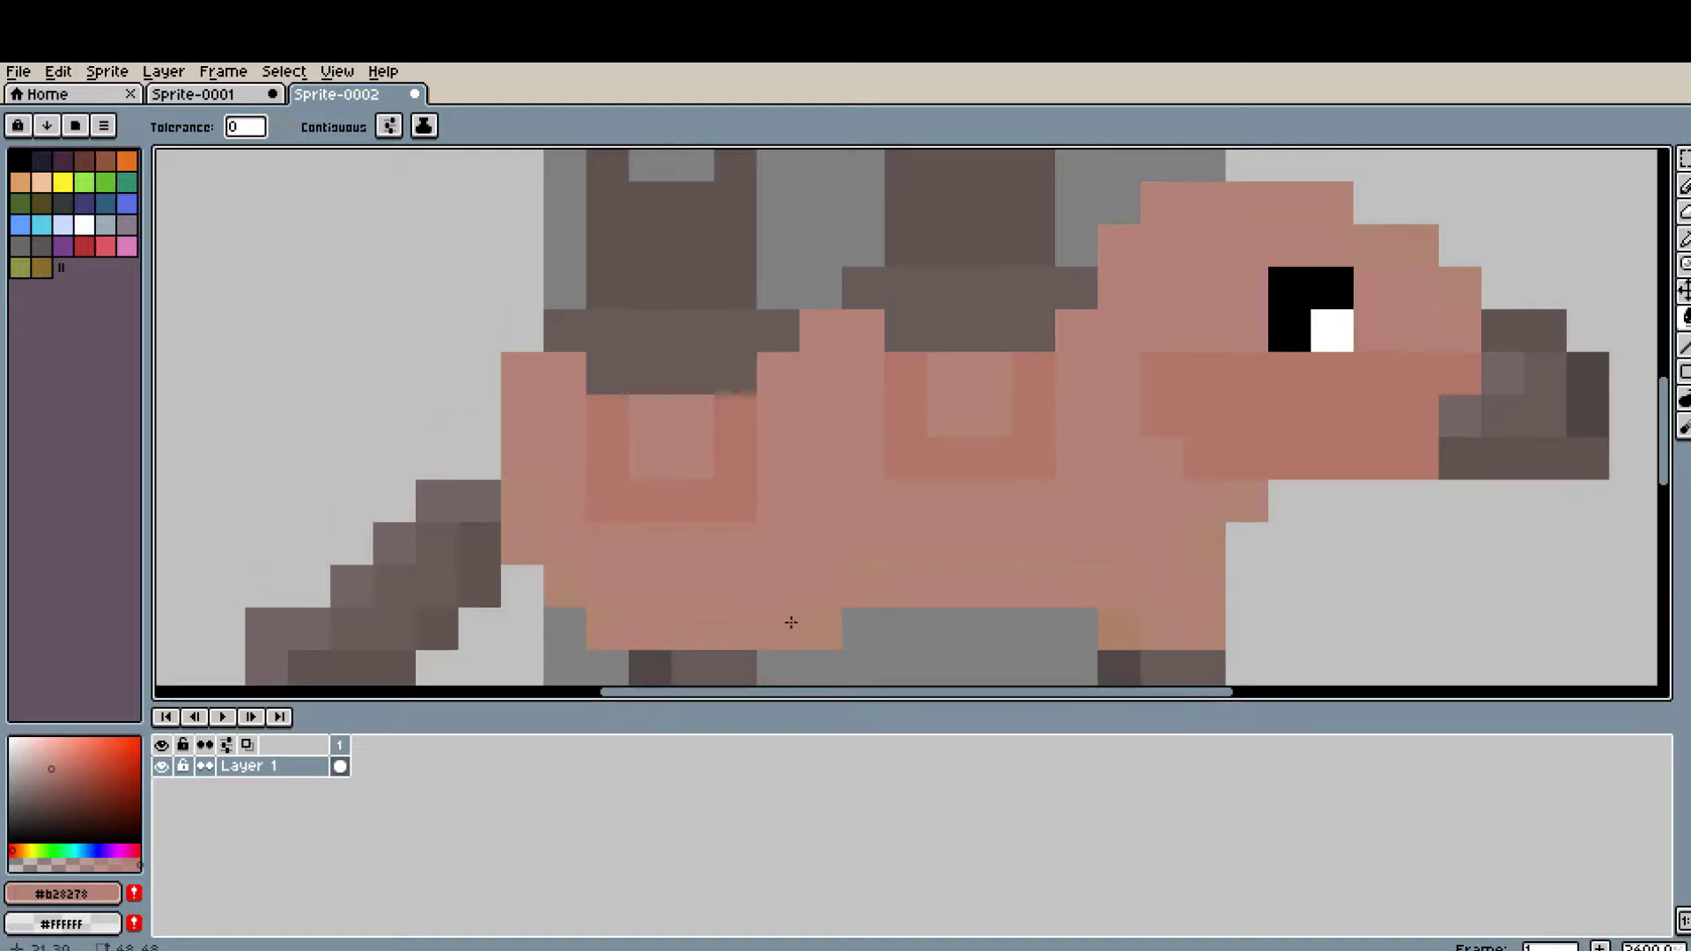
{"action": "scroll", "coordinate": [1246, 598], "scroll_direction": "down", "scroll_amount": 3}
{"action": "scroll", "coordinate": [1245, 598], "scroll_direction": "up", "scroll_amount": 3}
{"action": "key", "text": "ctrl+z"}
- Fill the pink body orange, then refill it with brown
{"action": "scroll", "coordinate": [860, 445], "scroll_direction": "up", "scroll_amount": 1}
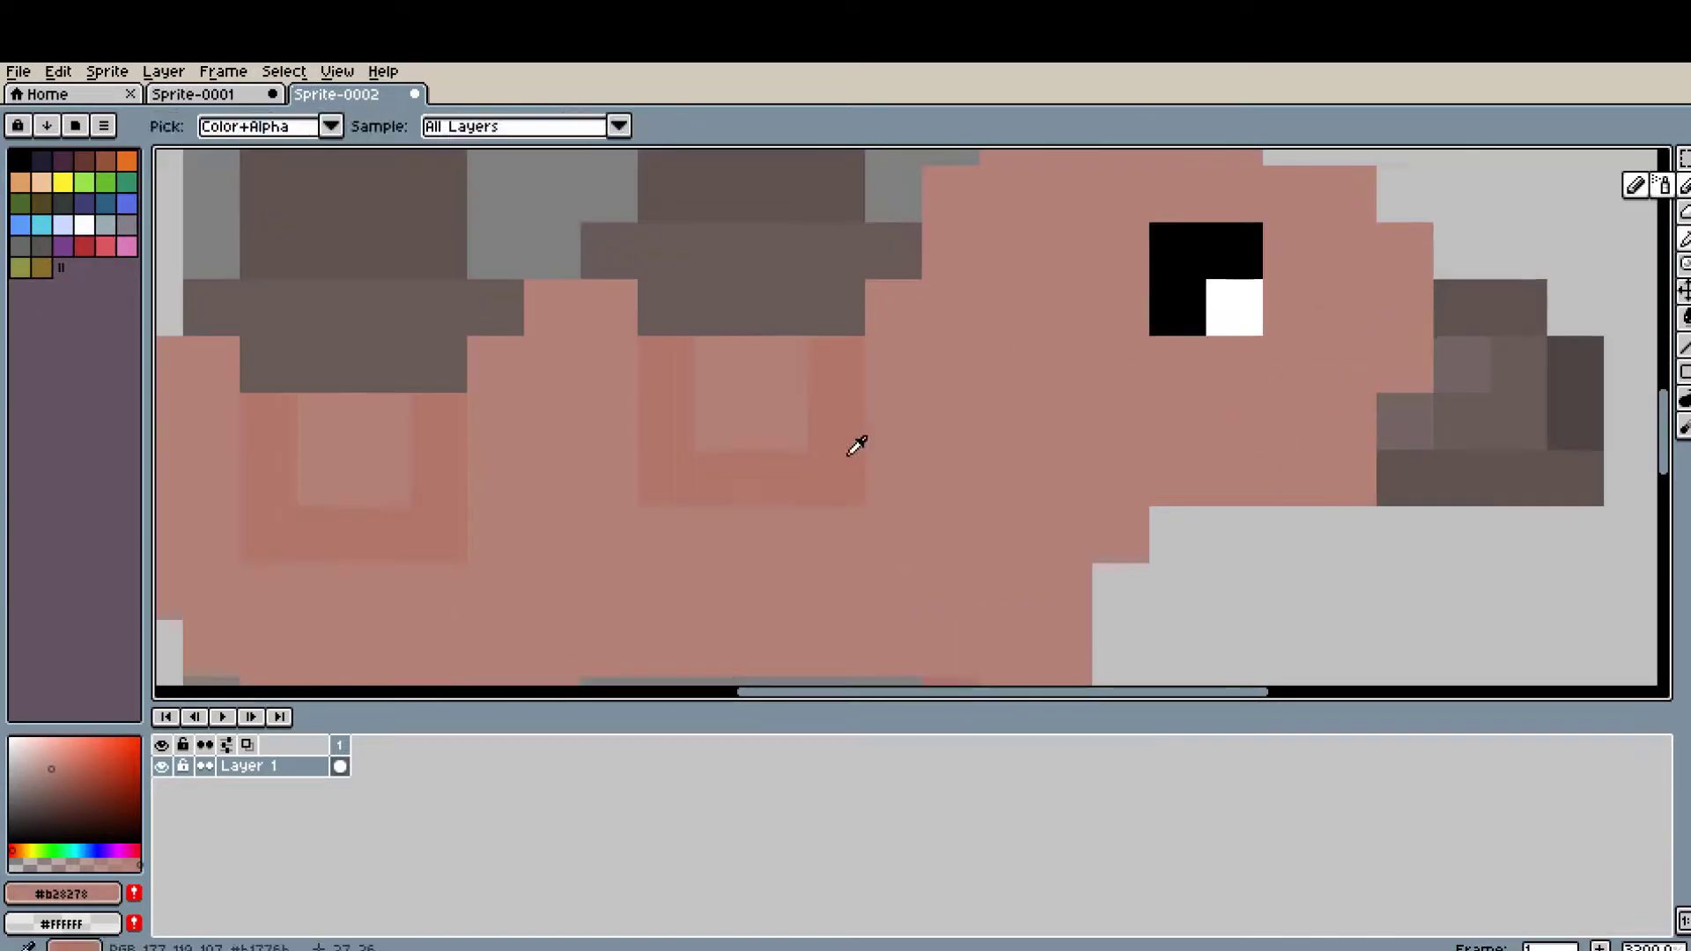
{"action": "left_click", "coordinate": [860, 444], "text": "alt"}
{"action": "scroll", "coordinate": [1230, 479], "scroll_direction": "down", "scroll_amount": 3}
{"action": "left_click", "coordinate": [128, 160]}
{"action": "scroll", "coordinate": [1011, 555], "scroll_direction": "up", "scroll_amount": 2}
{"action": "left_click", "coordinate": [1011, 555]}
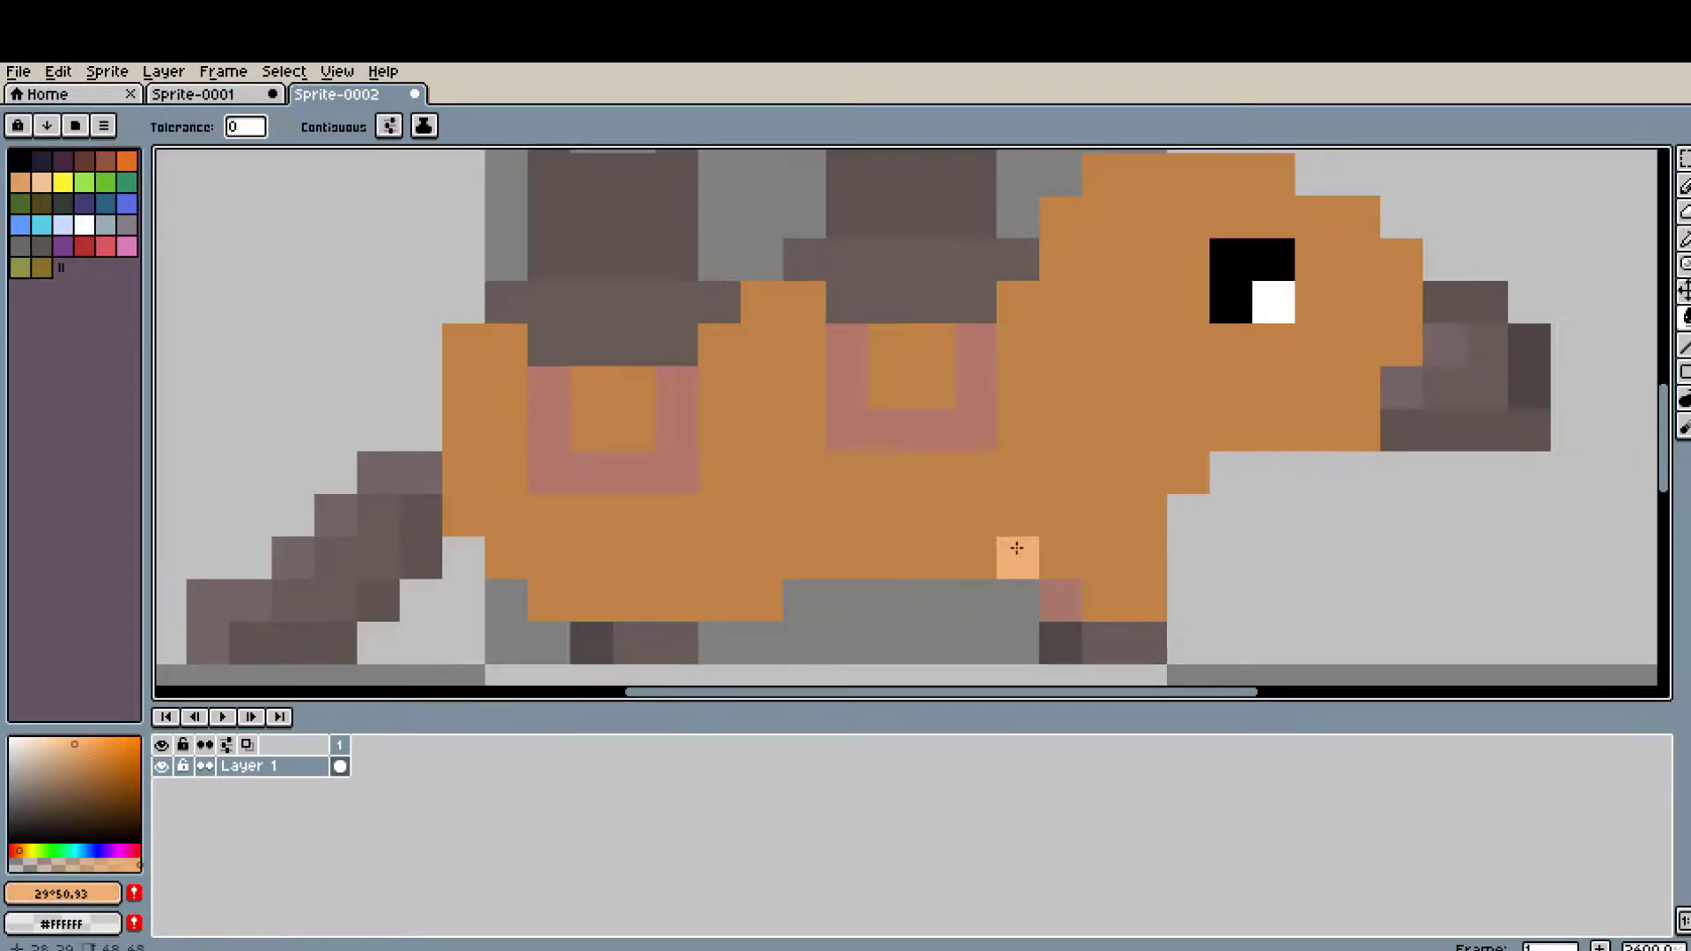
{"action": "left_click", "coordinate": [99, 762]}
{"action": "left_click", "coordinate": [51, 781]}
{"action": "left_click", "coordinate": [755, 536]}
- Fill the saddle patches under the plates with dark red
{"action": "scroll", "coordinate": [970, 452], "scroll_direction": "up", "scroll_amount": 1}
{"action": "scroll", "coordinate": [970, 453], "scroll_direction": "down", "scroll_amount": 2}
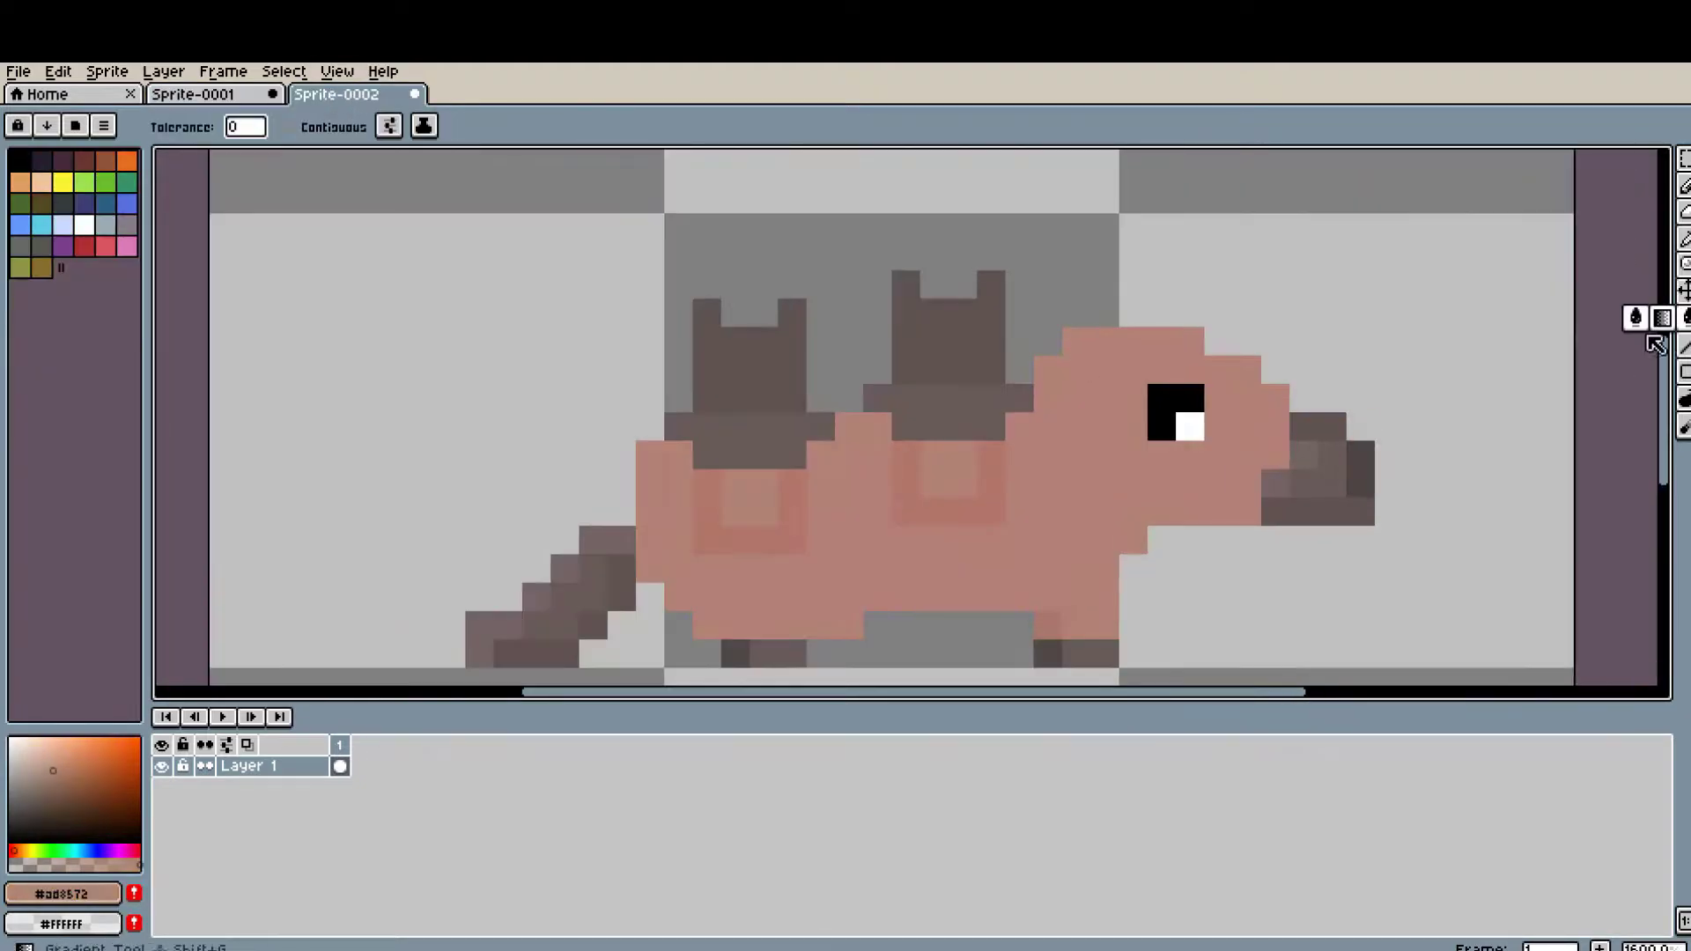
{"action": "scroll", "coordinate": [1047, 569], "scroll_direction": "up", "scroll_amount": 1}
{"action": "scroll", "coordinate": [1047, 570], "scroll_direction": "down", "scroll_amount": 2}
{"action": "left_click", "coordinate": [93, 789]}
{"action": "scroll", "coordinate": [604, 476], "scroll_direction": "up", "scroll_amount": 2}
{"action": "left_click", "coordinate": [604, 458]}
{"action": "scroll", "coordinate": [605, 475], "scroll_direction": "down", "scroll_amount": 2}
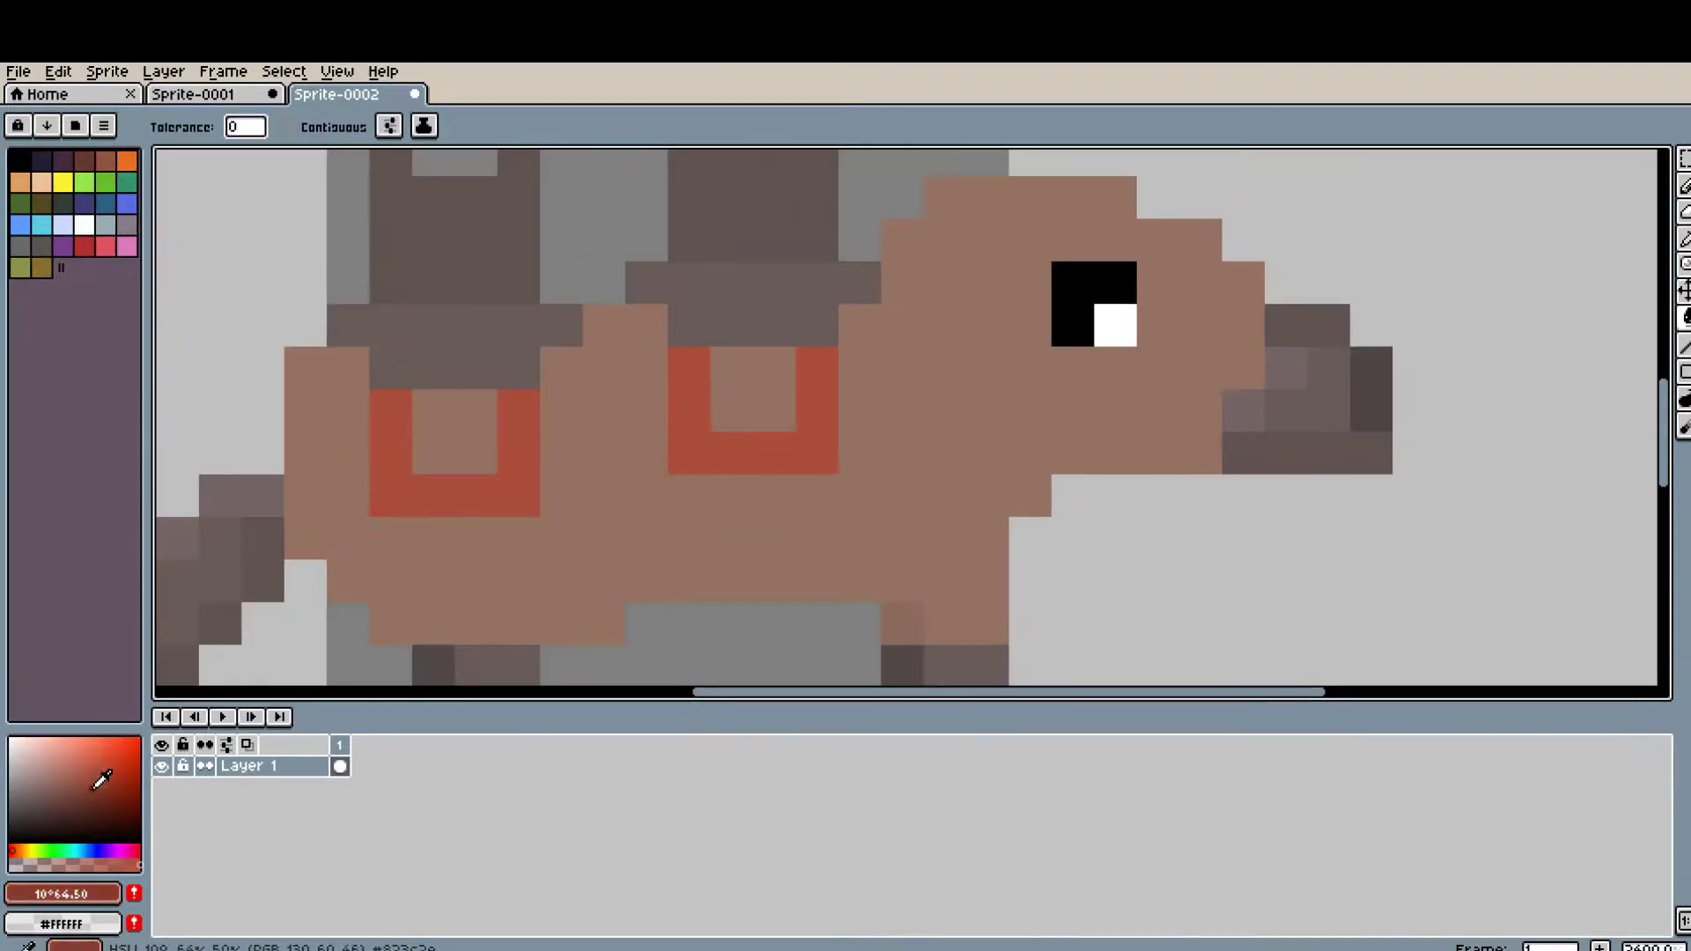
- Try dark-red pixels and a stripe under the eye, then undo them
{"action": "key", "text": "b"}
{"action": "scroll", "coordinate": [920, 370], "scroll_direction": "up", "scroll_amount": 1}
{"action": "left_click", "coordinate": [1023, 460]}
{"action": "scroll", "coordinate": [1205, 299], "scroll_direction": "down", "scroll_amount": 1}
{"action": "key", "text": "ctrl+z"}
{"action": "left_click_drag", "start_coordinate": [1146, 456], "coordinate": [1311, 443]}
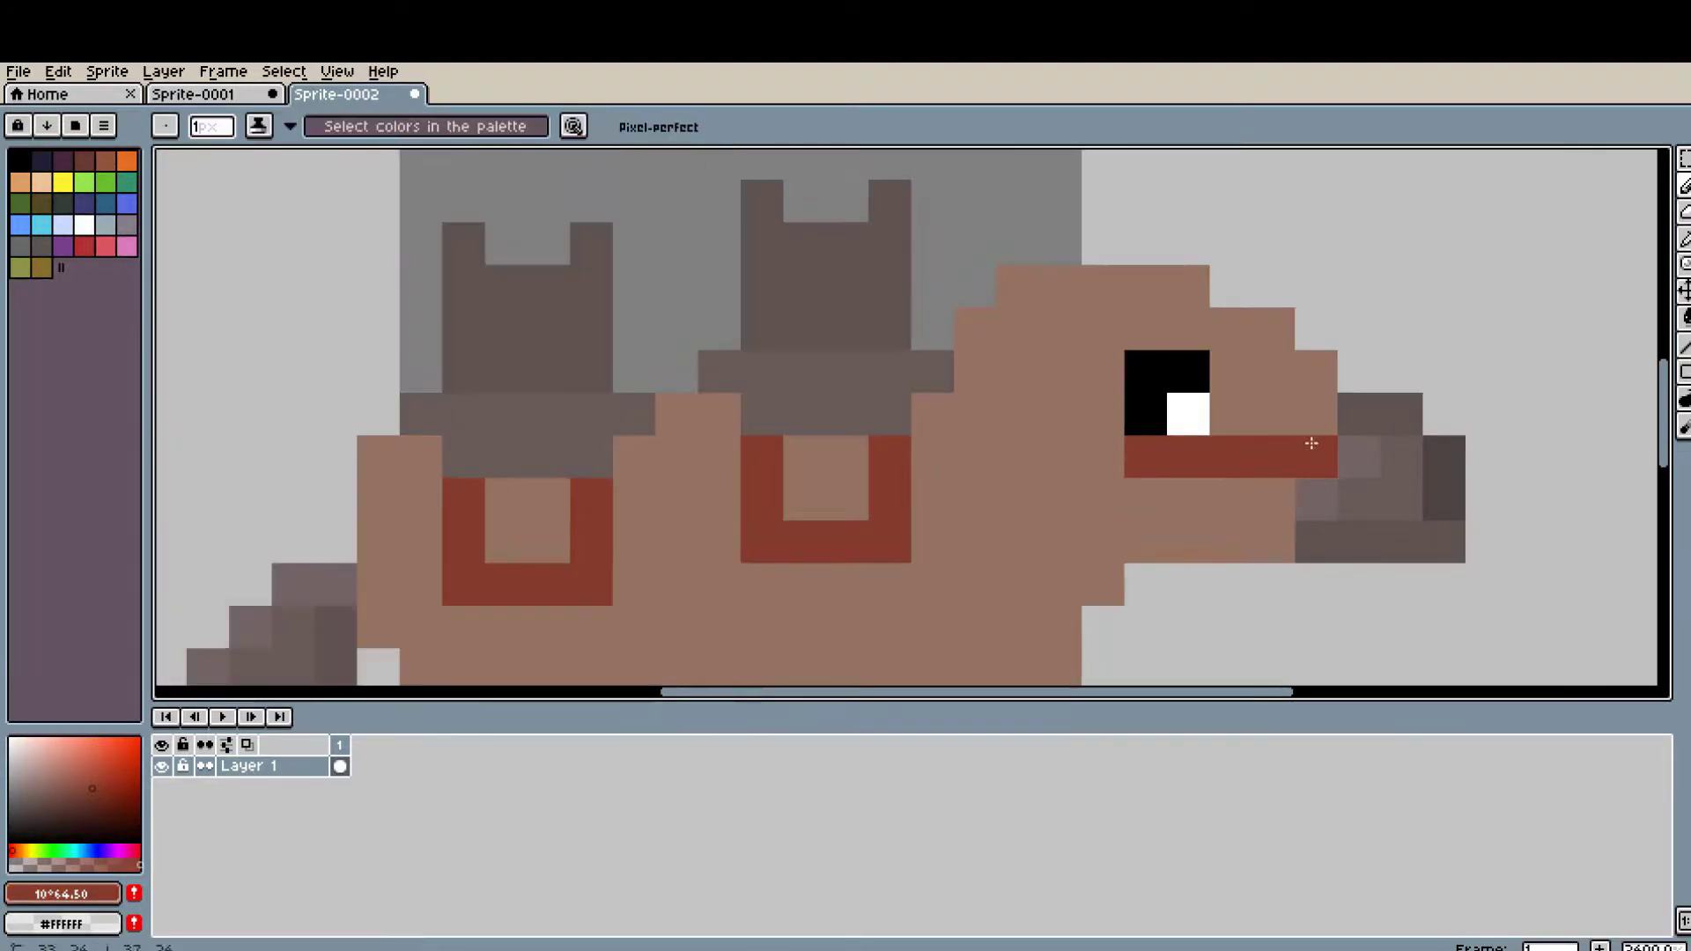
{"action": "key", "text": "ctrl+z"}
{"action": "left_click_drag", "start_coordinate": [1136, 388], "coordinate": [1259, 401]}
{"action": "scroll", "coordinate": [1036, 475], "scroll_direction": "down", "scroll_amount": 1}
{"action": "key", "text": "ctrl+z"}
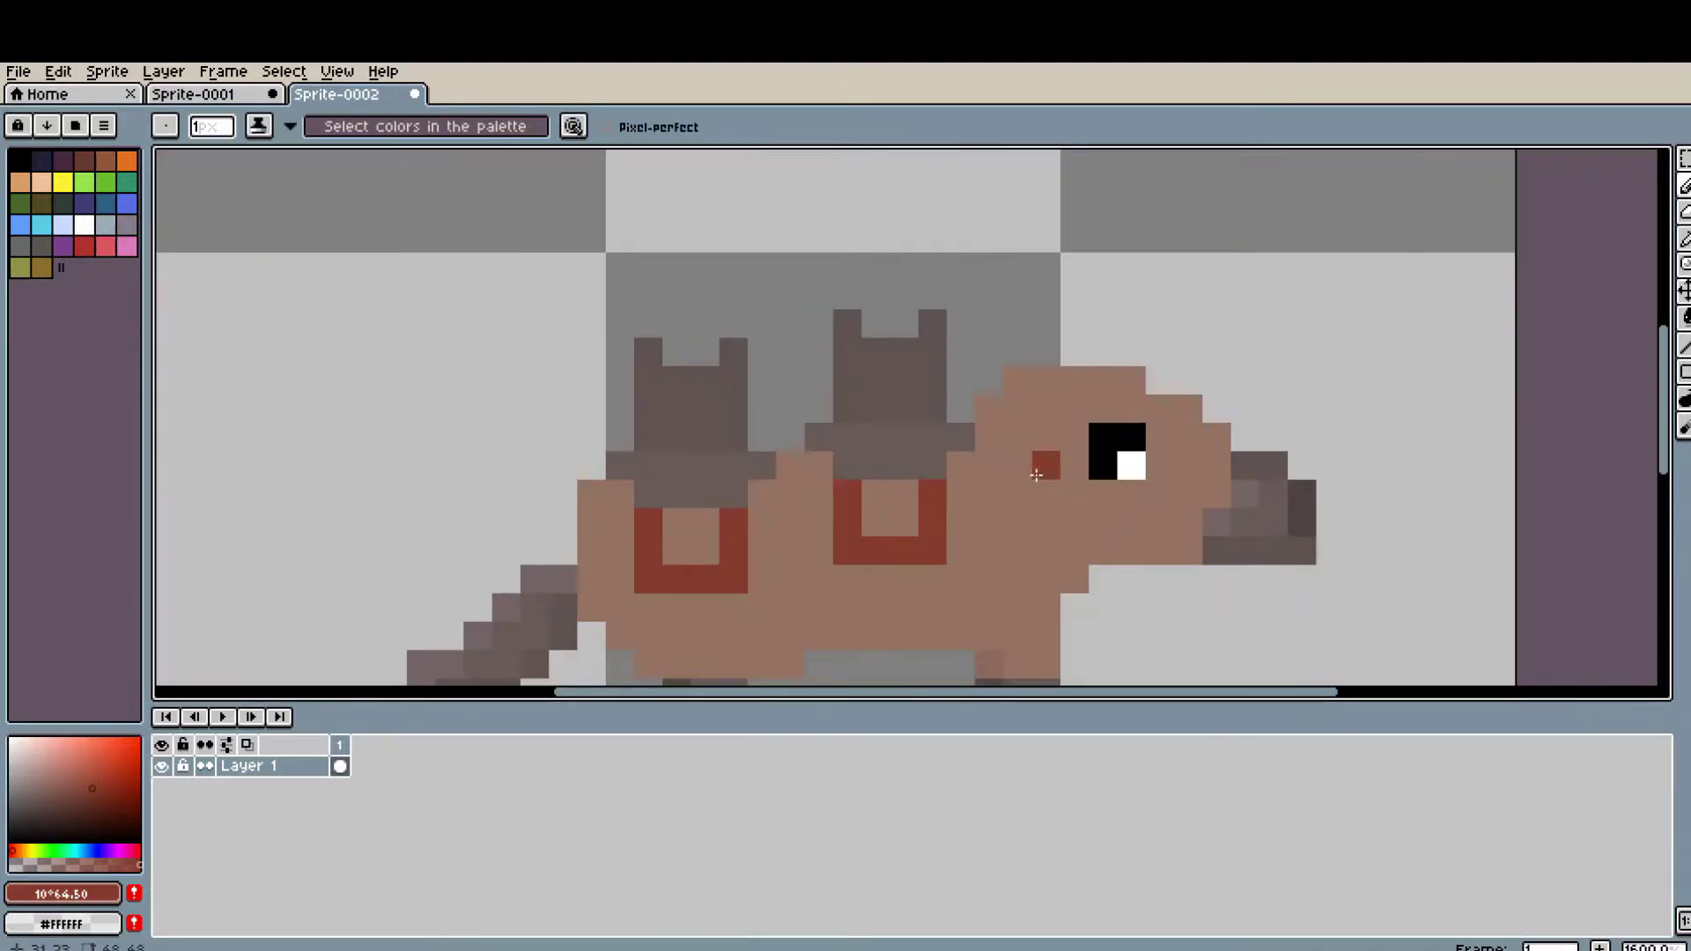
{"action": "scroll", "coordinate": [766, 536], "scroll_direction": "up", "scroll_amount": 1}
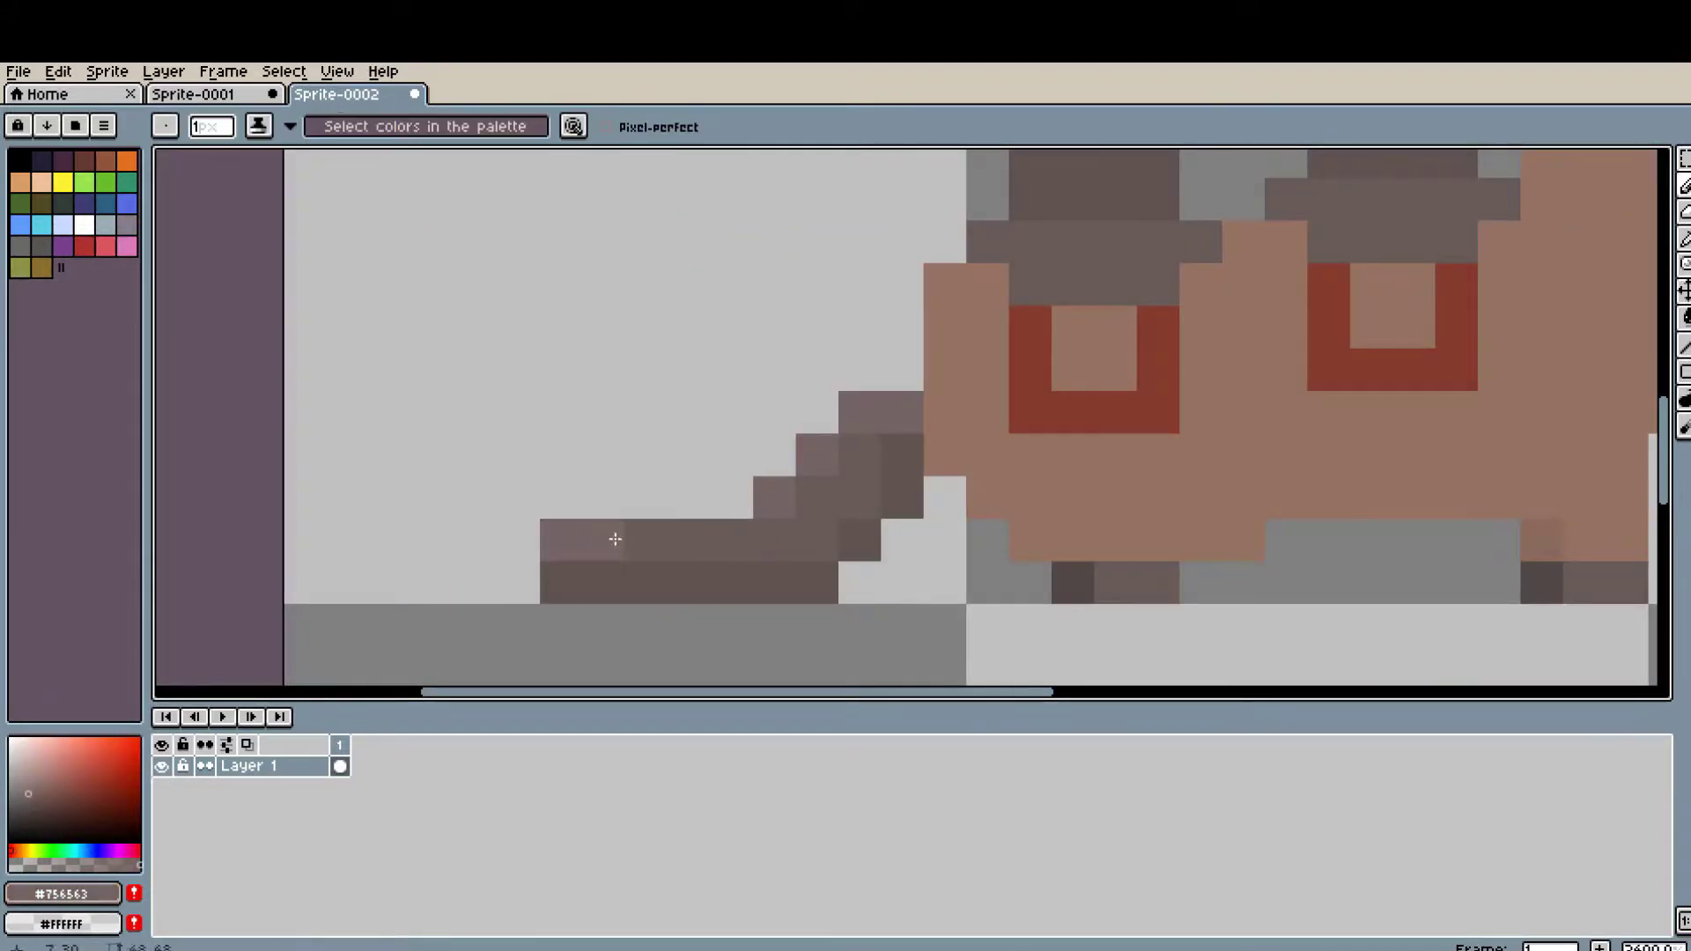
- Sample the body brown and add a brown pixel below the body front
{"action": "scroll", "coordinate": [615, 538], "scroll_direction": "down", "scroll_amount": 1}
{"action": "scroll", "coordinate": [642, 509], "scroll_direction": "down", "scroll_amount": 1}
{"action": "scroll", "coordinate": [1181, 585], "scroll_direction": "up", "scroll_amount": 2}
{"action": "scroll", "coordinate": [993, 347], "scroll_direction": "down", "scroll_amount": 2}
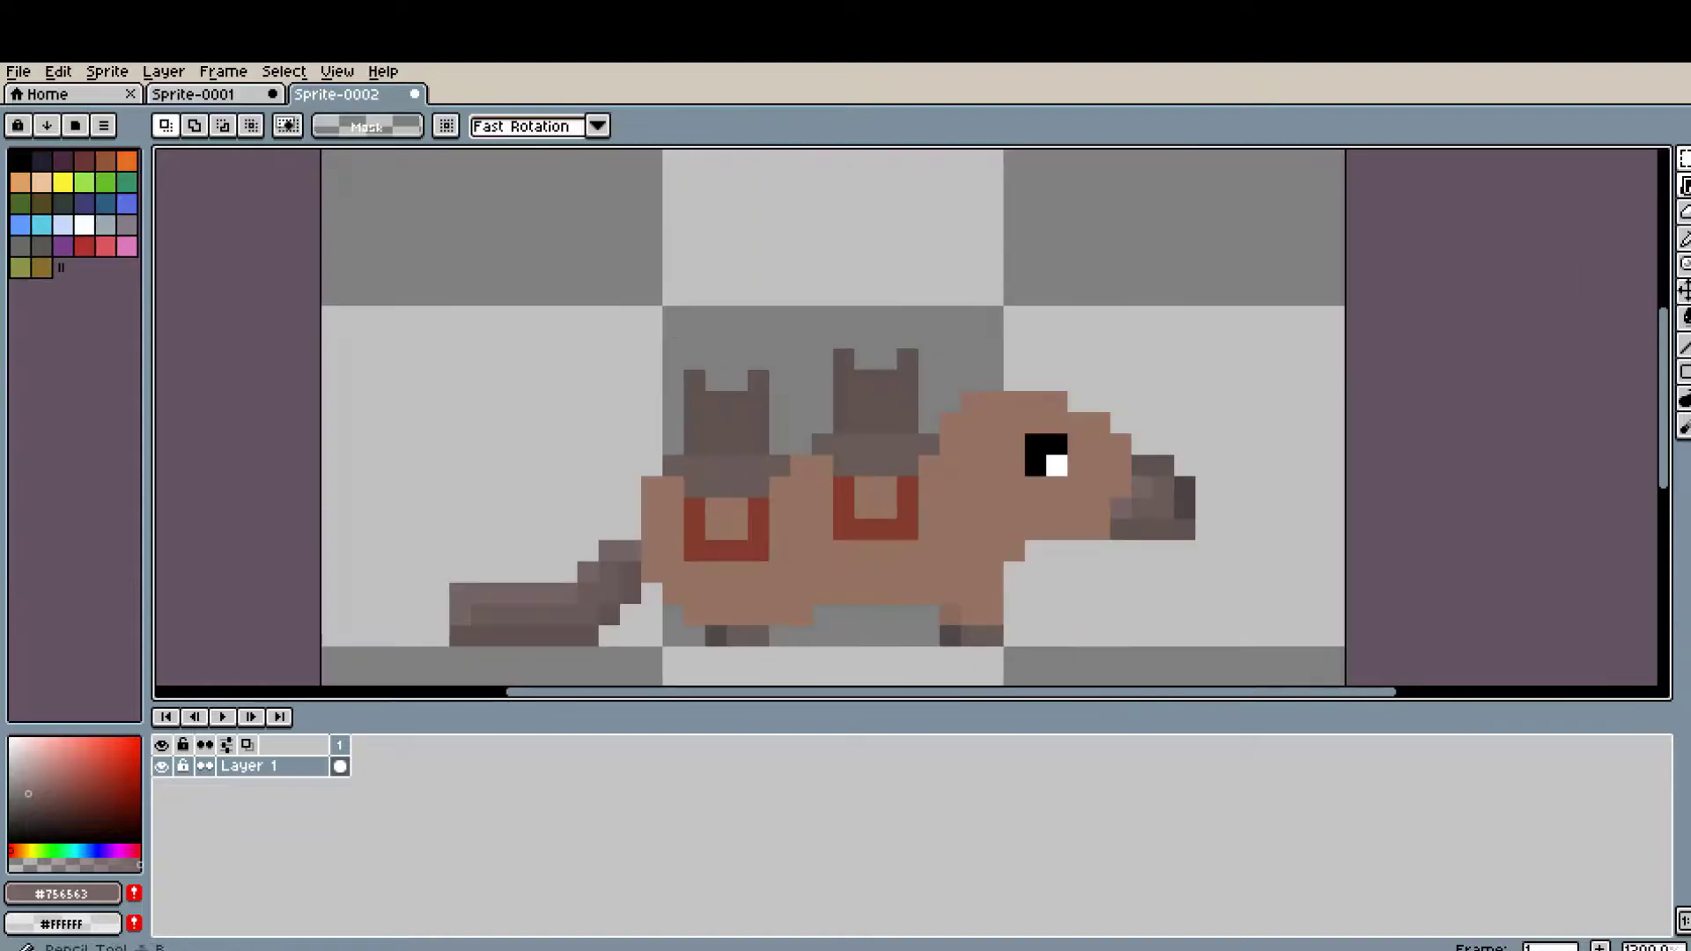
{"action": "scroll", "coordinate": [842, 667], "scroll_direction": "up", "scroll_amount": 1}
{"action": "key", "text": "b"}
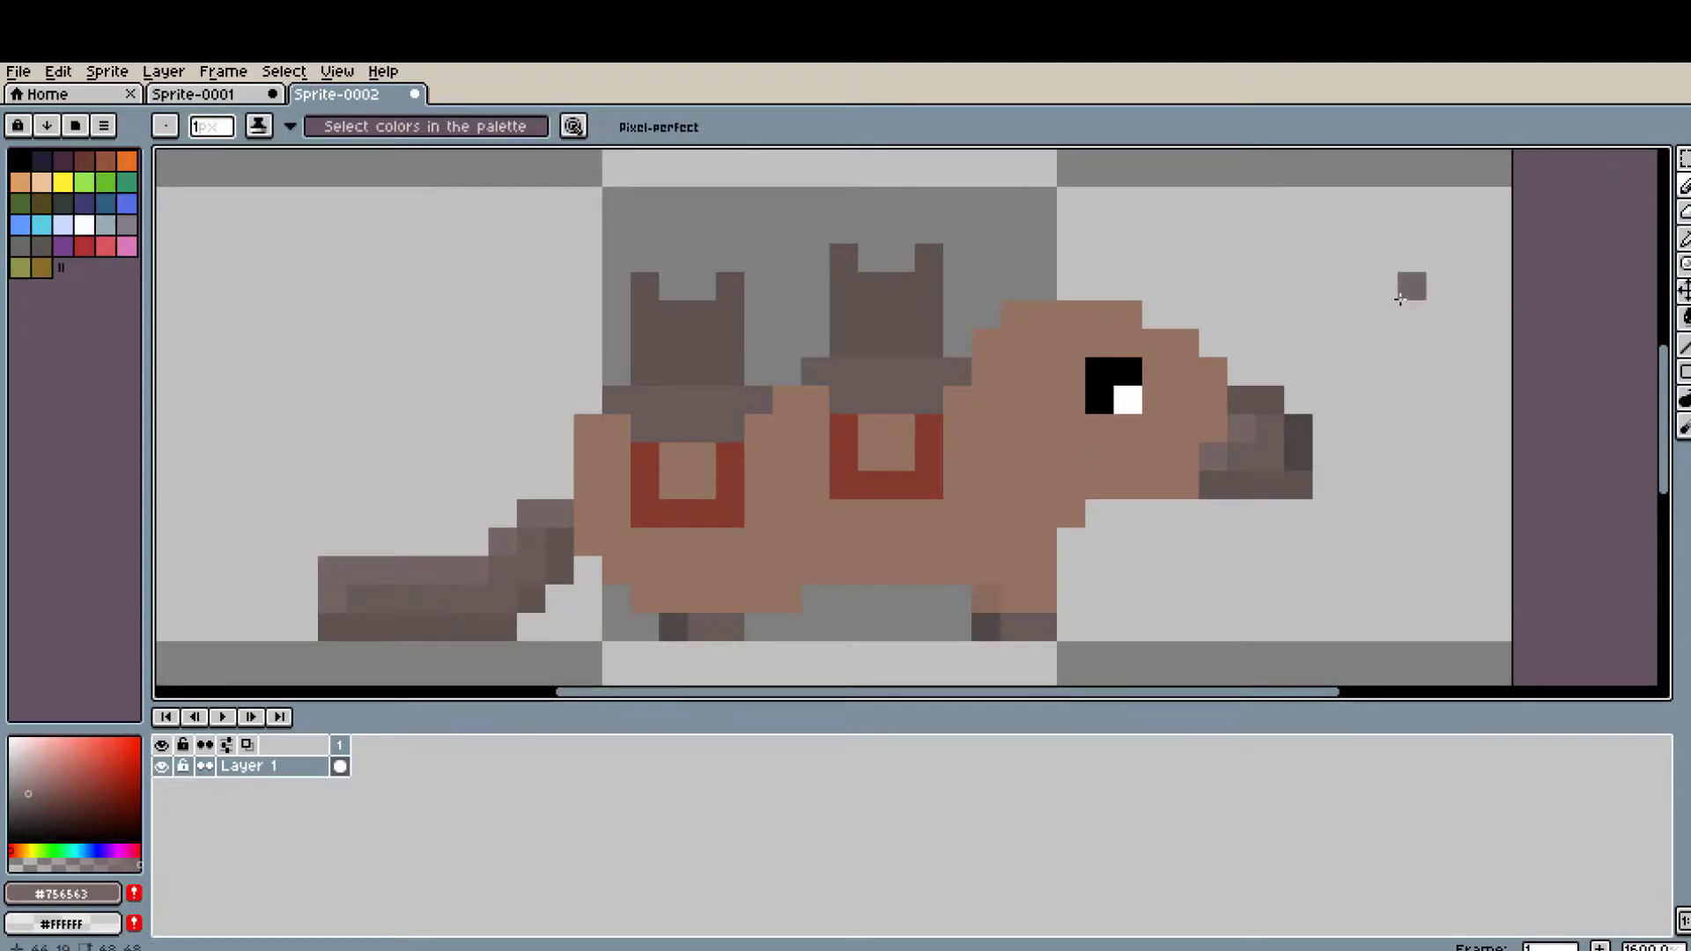
{"action": "scroll", "coordinate": [1011, 518], "scroll_direction": "up", "scroll_amount": 2}
{"action": "left_click", "coordinate": [1145, 493], "text": "alt"}
{"action": "left_click", "coordinate": [1226, 531]}
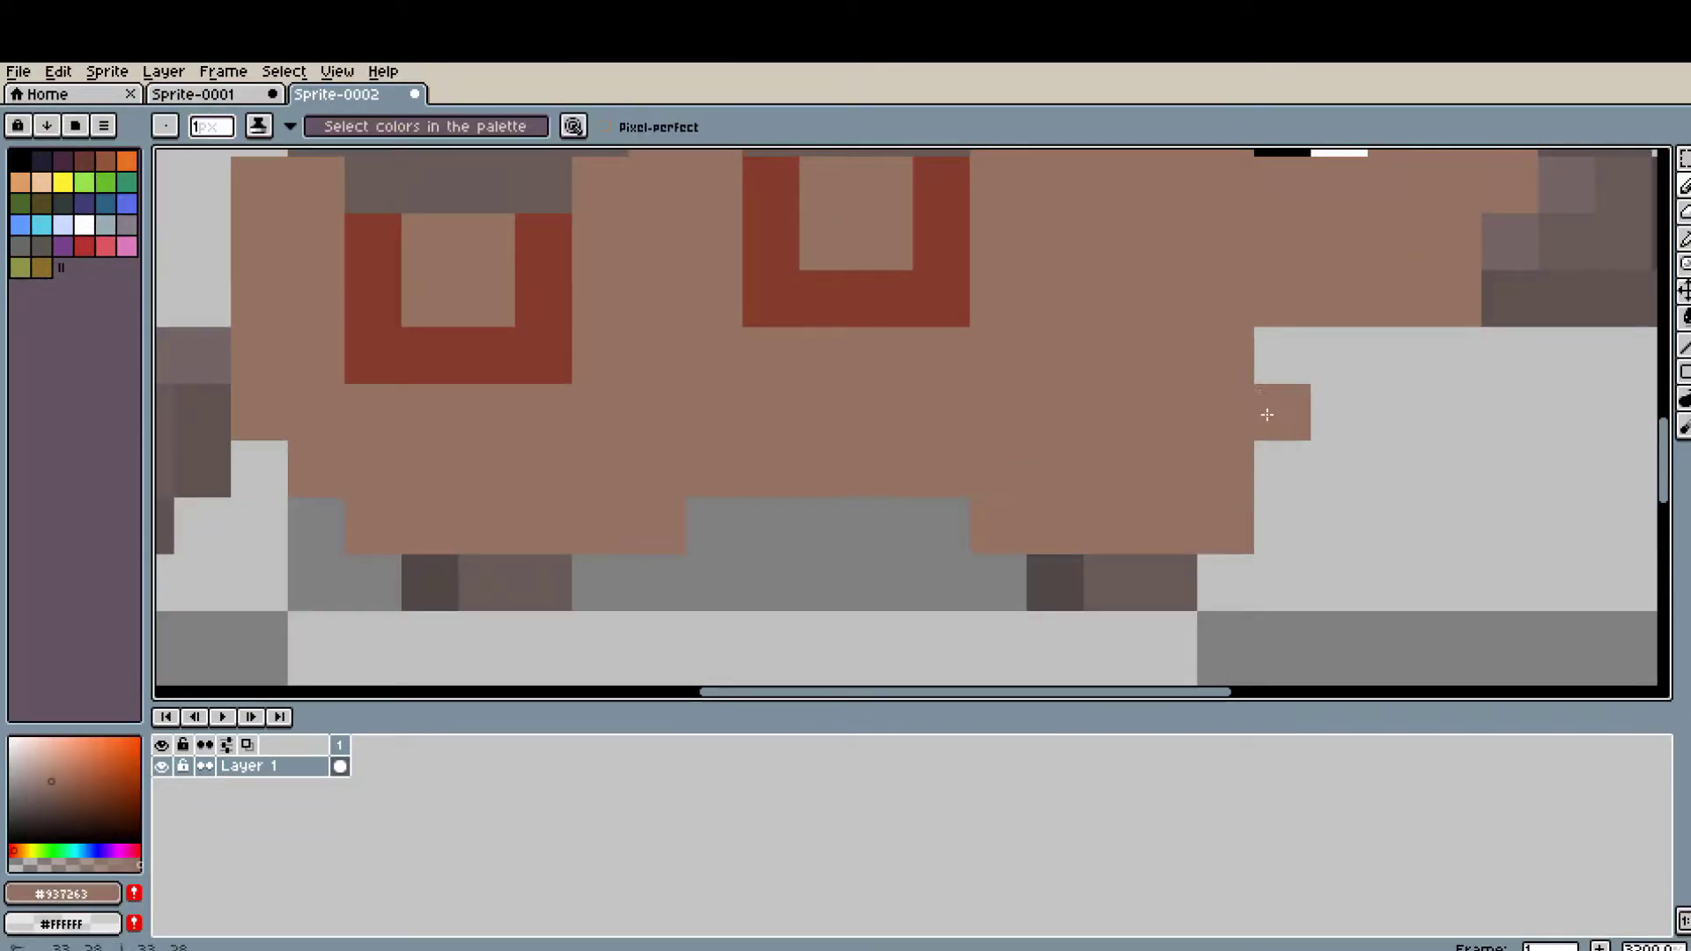
{"action": "scroll", "coordinate": [1224, 614], "scroll_direction": "down", "scroll_amount": 1}
{"action": "scroll", "coordinate": [1224, 614], "scroll_direction": "down", "scroll_amount": 1}
{"action": "scroll", "coordinate": [1198, 528], "scroll_direction": "up", "scroll_amount": 1}
- Sample the snout's mid grey and darker grey
{"action": "left_click", "coordinate": [1175, 535], "text": "alt"}
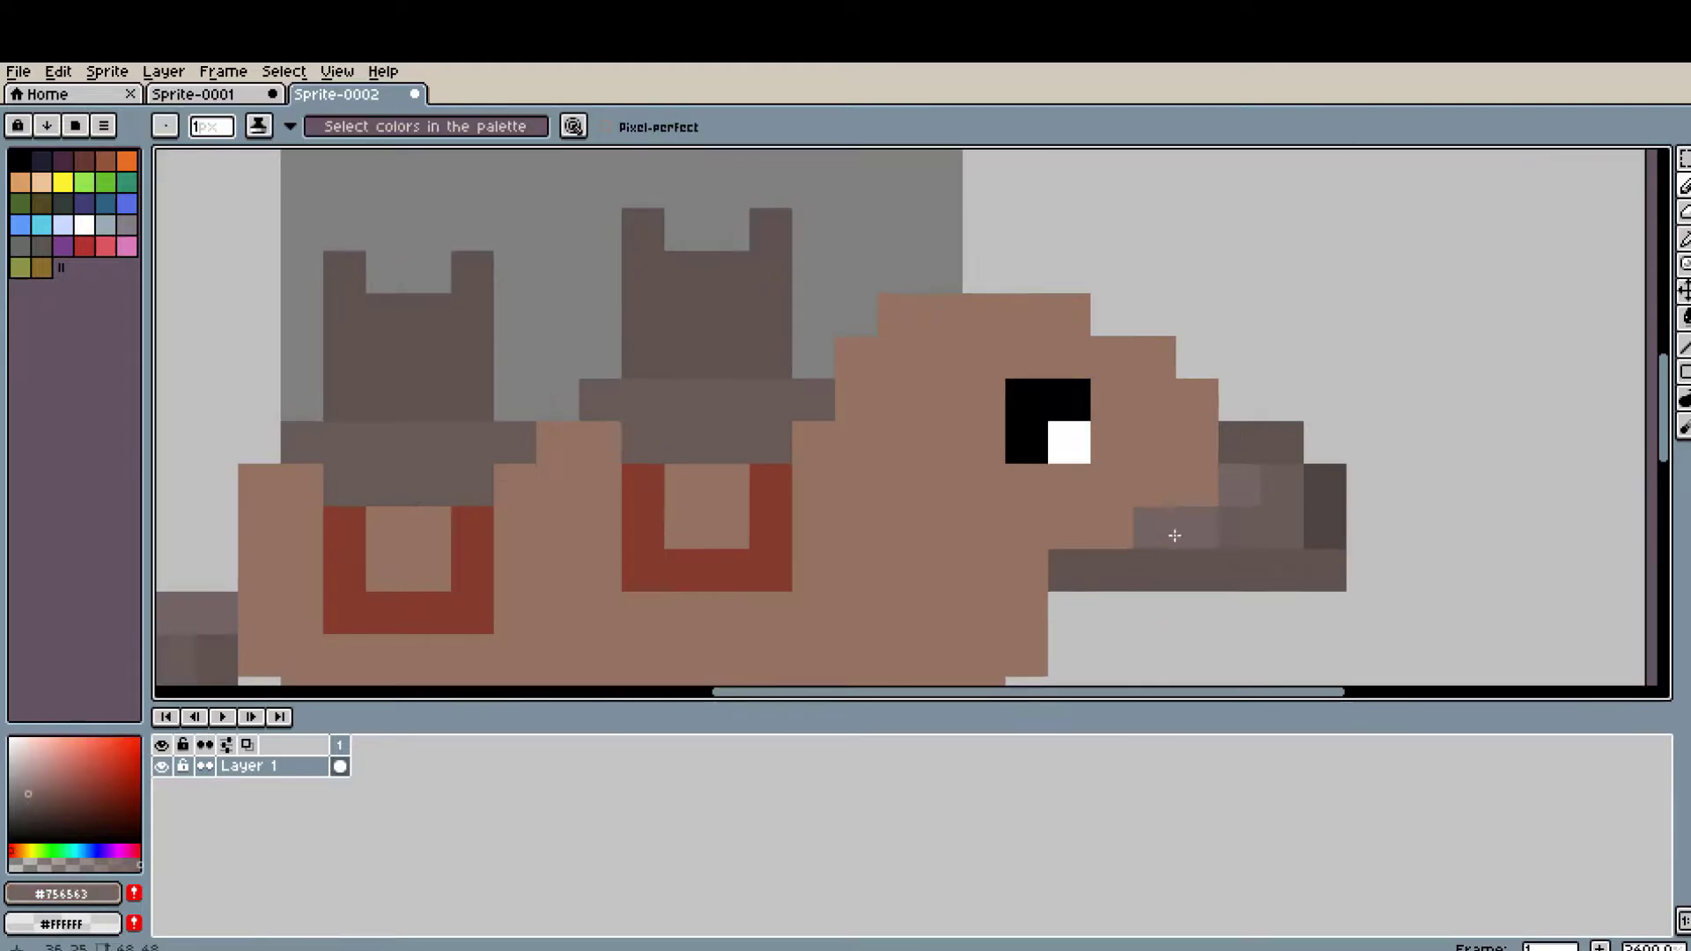
{"action": "left_click", "coordinate": [1240, 435], "text": "alt"}
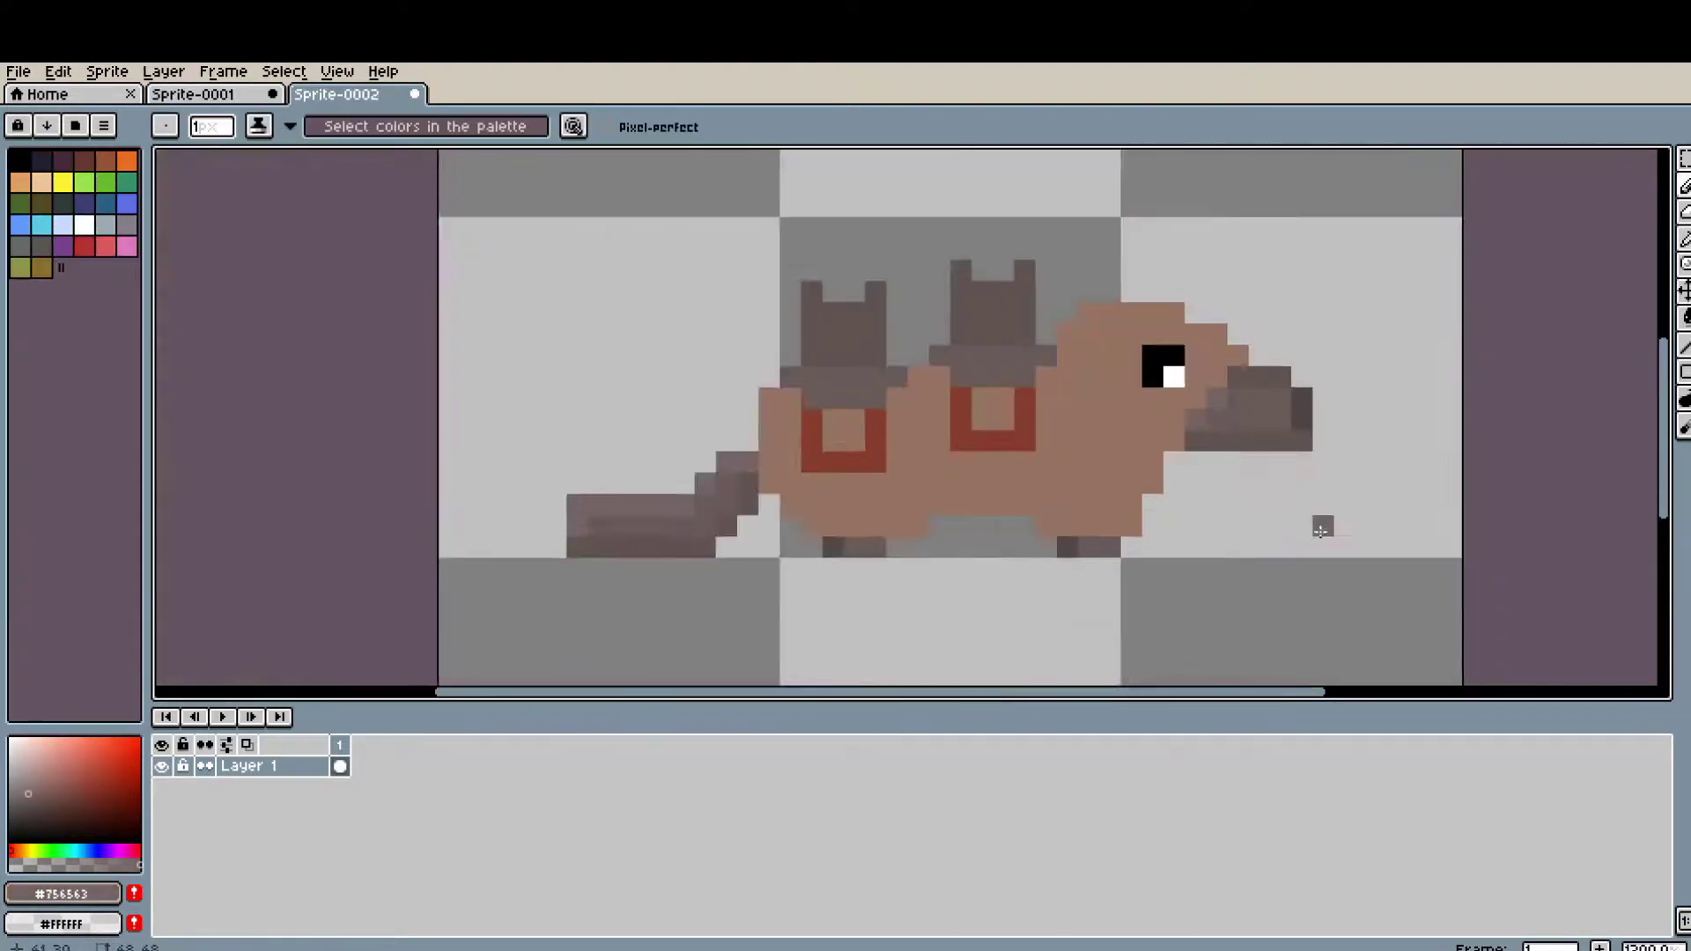
{"action": "scroll", "coordinate": [1214, 377], "scroll_direction": "up", "scroll_amount": 1}
{"action": "scroll", "coordinate": [1303, 506], "scroll_direction": "down", "scroll_amount": 2}
{"action": "scroll", "coordinate": [1303, 506], "scroll_direction": "down", "scroll_amount": 2}
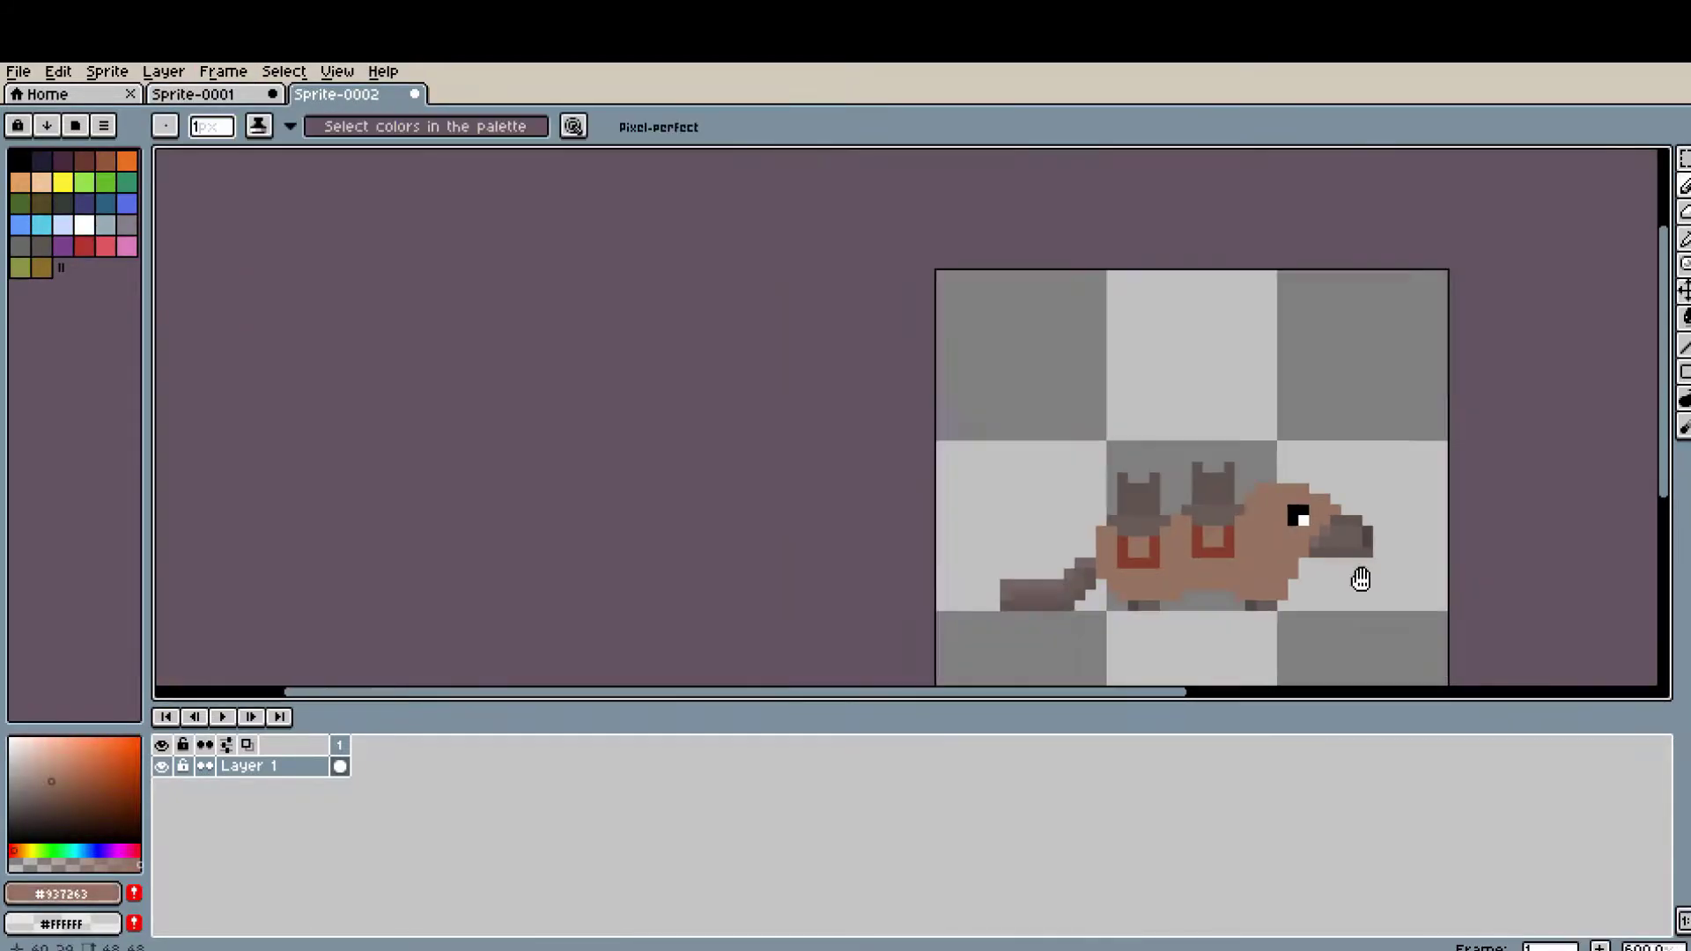
{"action": "scroll", "coordinate": [1218, 576], "scroll_direction": "up", "scroll_amount": 2}
{"action": "scroll", "coordinate": [1145, 441], "scroll_direction": "up", "scroll_amount": 1}
- Resample the body brown, then pick white as the drawing colour
{"action": "left_click", "coordinate": [1076, 373], "text": "alt"}
{"action": "scroll", "coordinate": [1116, 578], "scroll_direction": "down", "scroll_amount": 4}
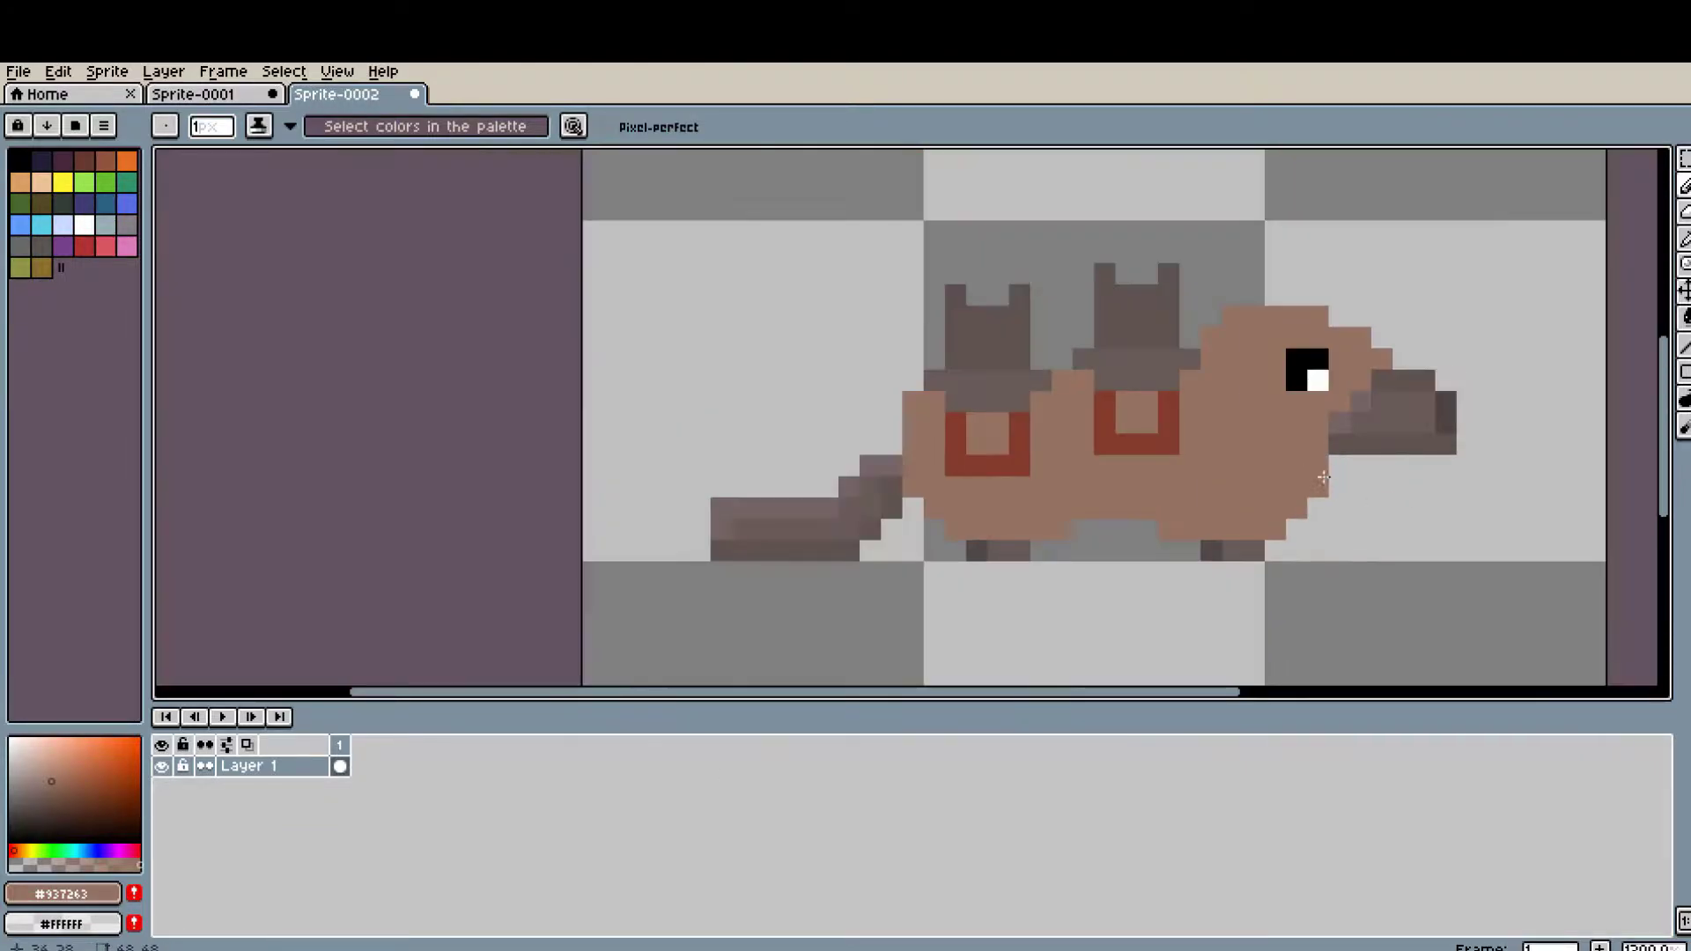
{"action": "scroll", "coordinate": [1308, 533], "scroll_direction": "up", "scroll_amount": 2}
{"action": "scroll", "coordinate": [1307, 533], "scroll_direction": "up", "scroll_amount": 2}
{"action": "scroll", "coordinate": [1307, 533], "scroll_direction": "down", "scroll_amount": 2}
{"action": "scroll", "coordinate": [1280, 347], "scroll_direction": "up", "scroll_amount": 2}
{"action": "scroll", "coordinate": [1106, 404], "scroll_direction": "up", "scroll_amount": 2}
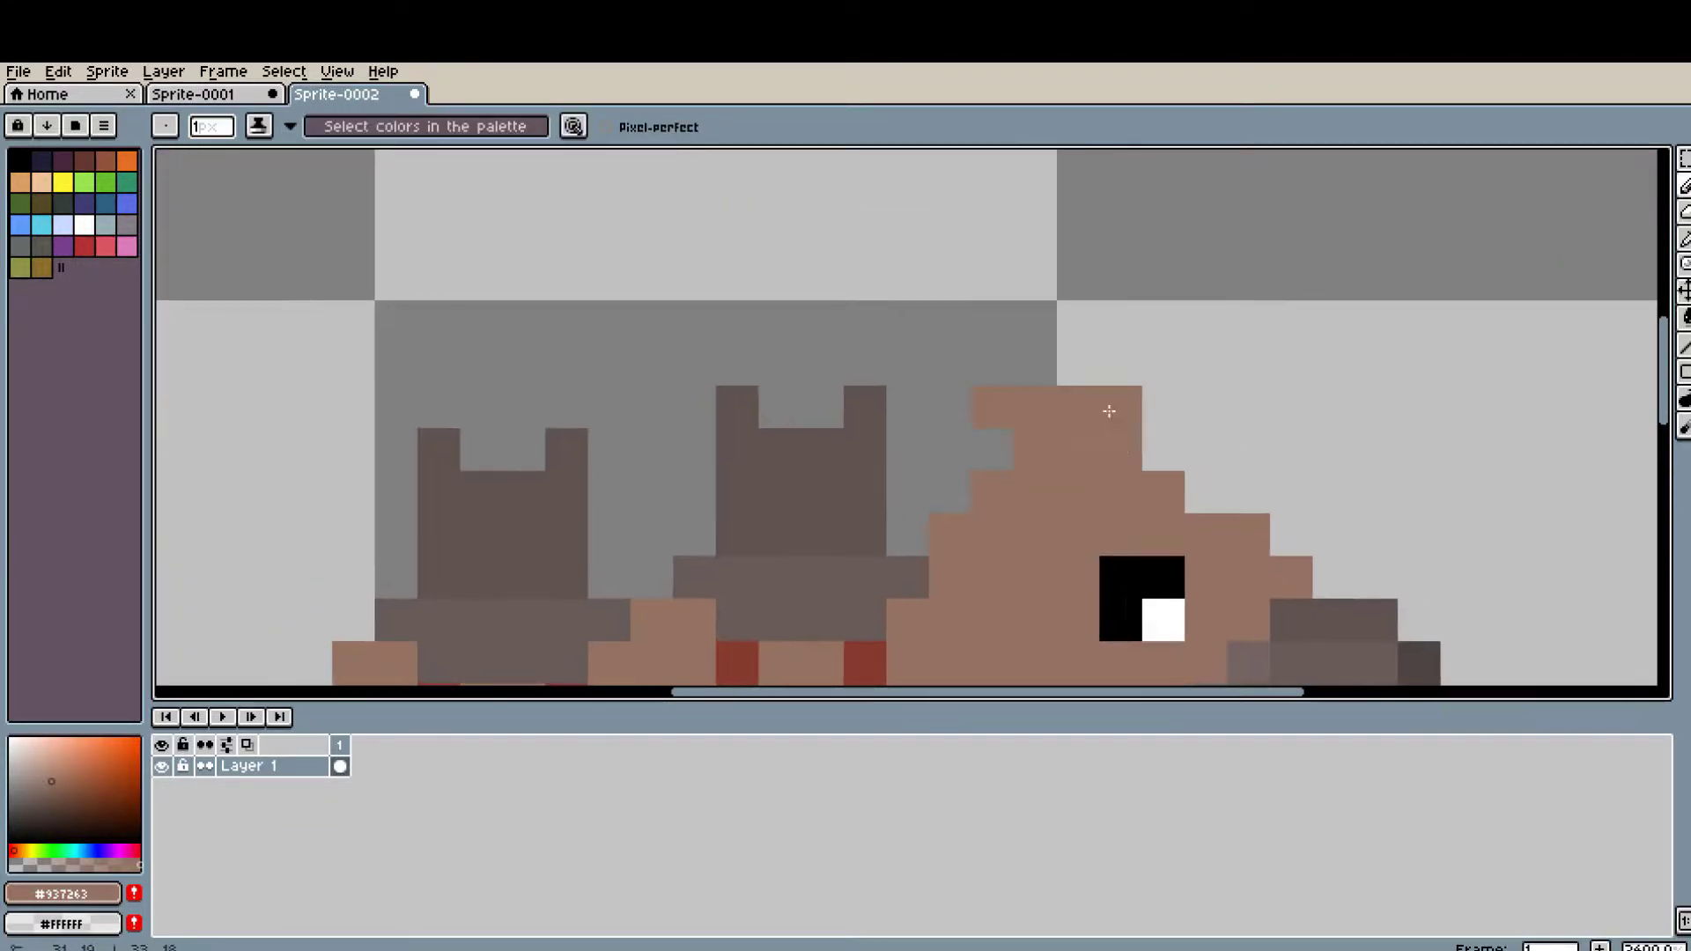
{"action": "scroll", "coordinate": [1106, 404], "scroll_direction": "down", "scroll_amount": 5}
{"action": "scroll", "coordinate": [1216, 560], "scroll_direction": "down", "scroll_amount": 1}
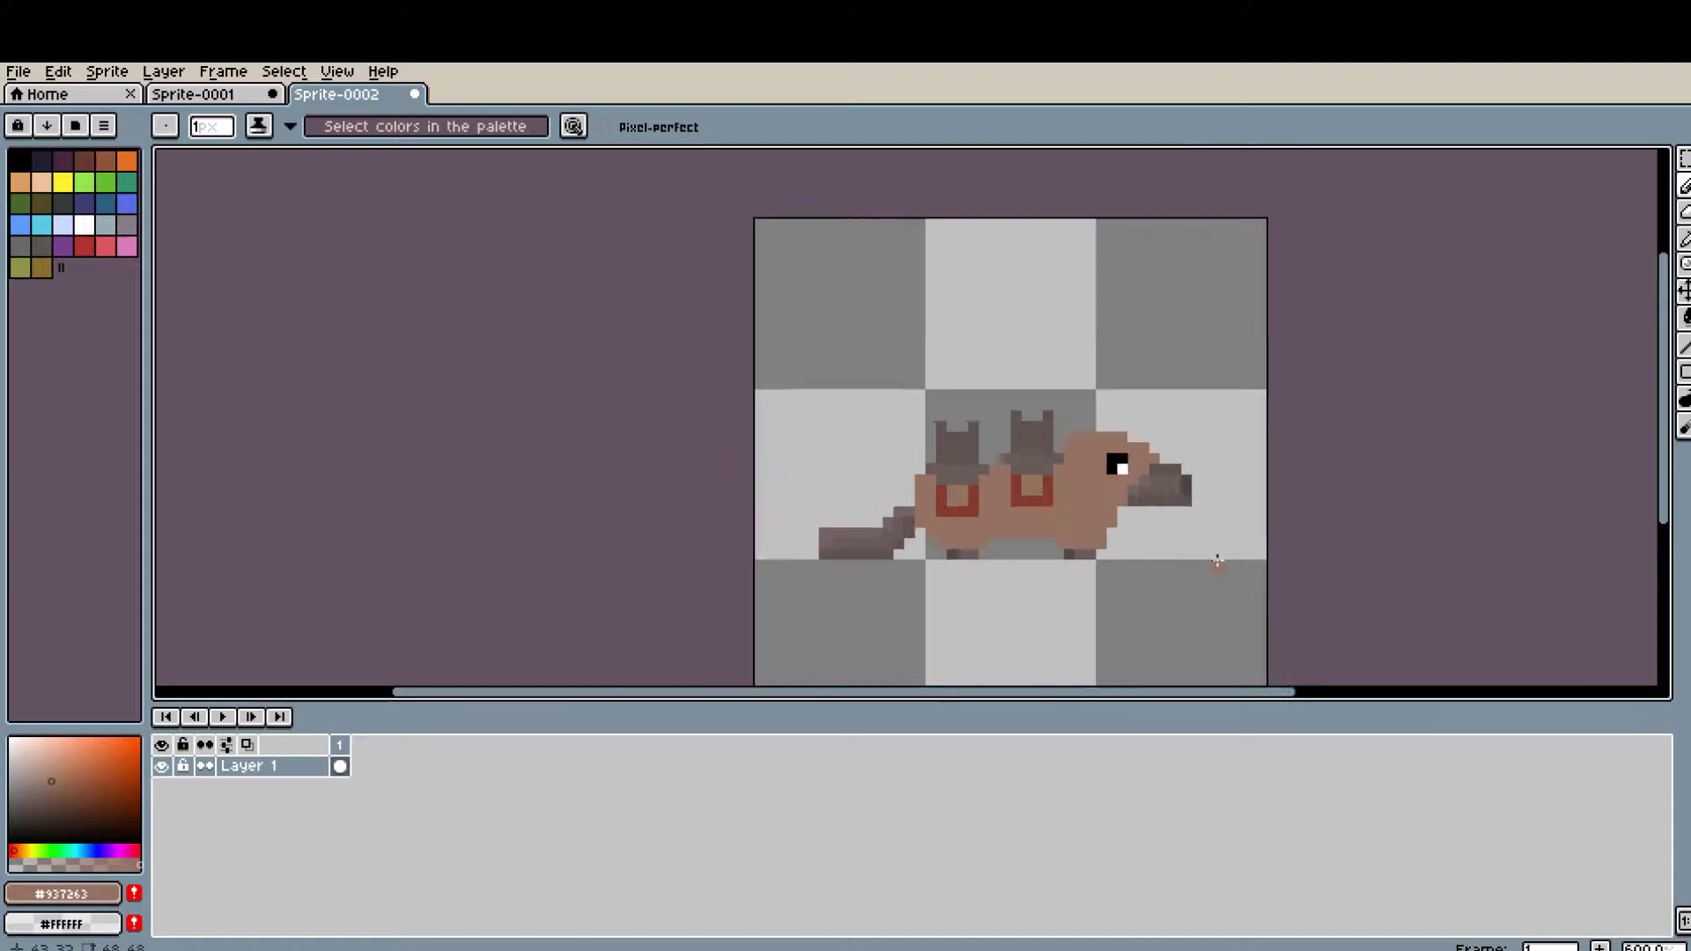
{"action": "scroll", "coordinate": [1215, 560], "scroll_direction": "up", "scroll_amount": 1}
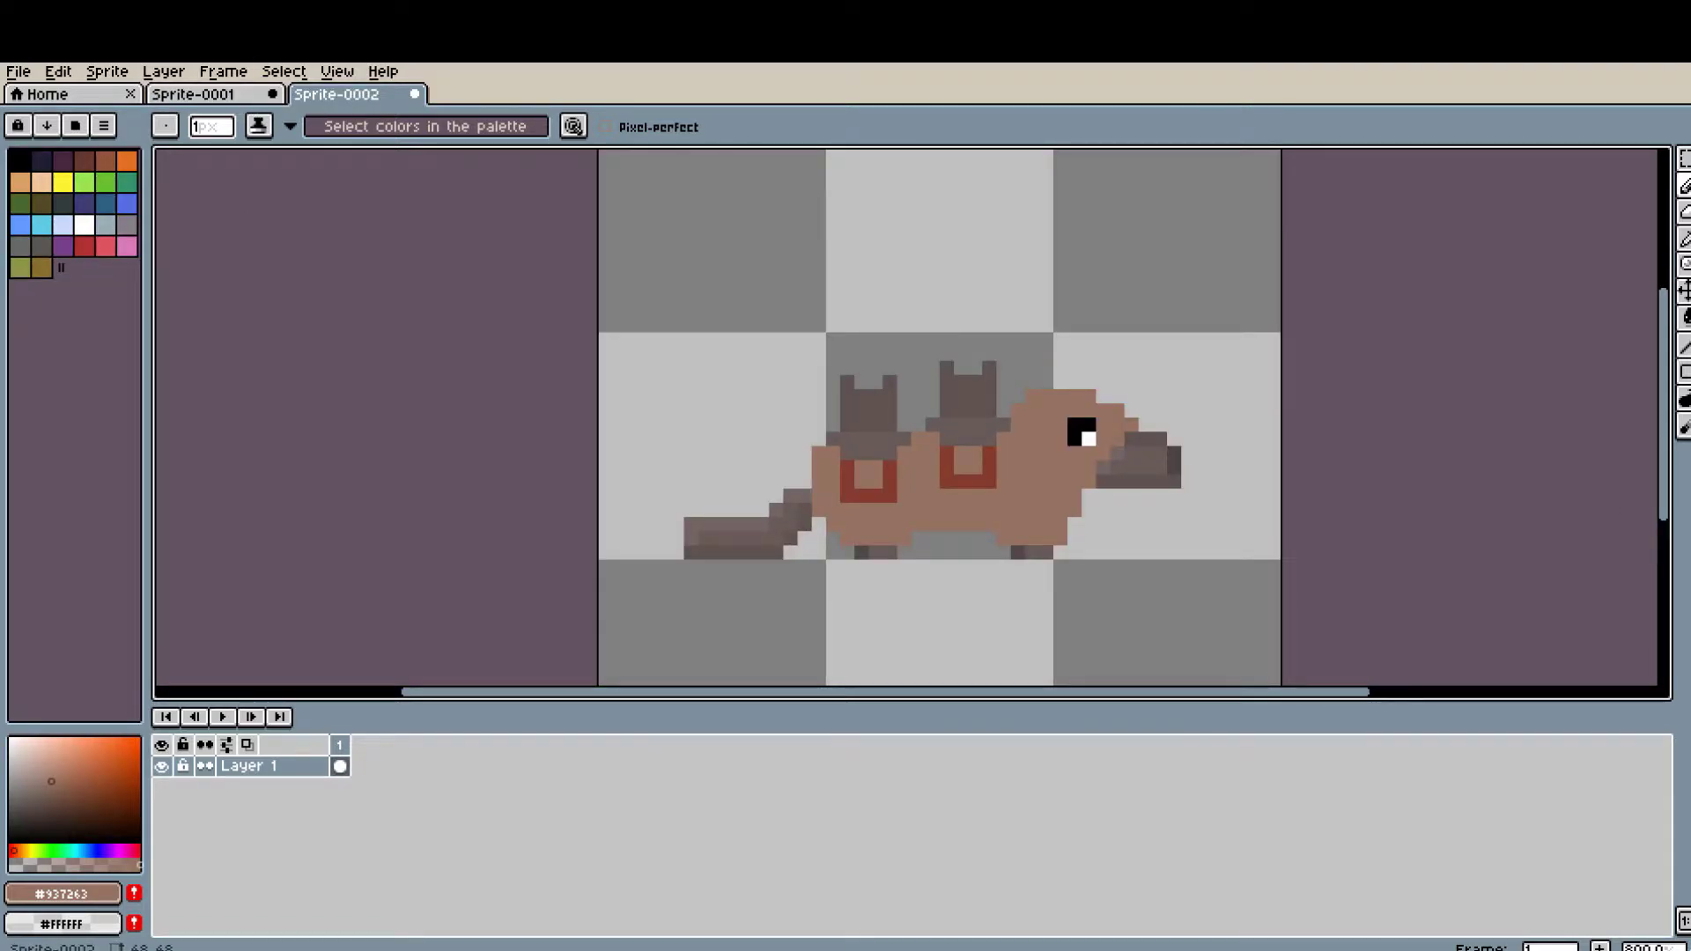
{"action": "scroll", "coordinate": [1134, 503], "scroll_direction": "up", "scroll_amount": 3}
{"action": "scroll", "coordinate": [1274, 633], "scroll_direction": "down", "scroll_amount": 2}
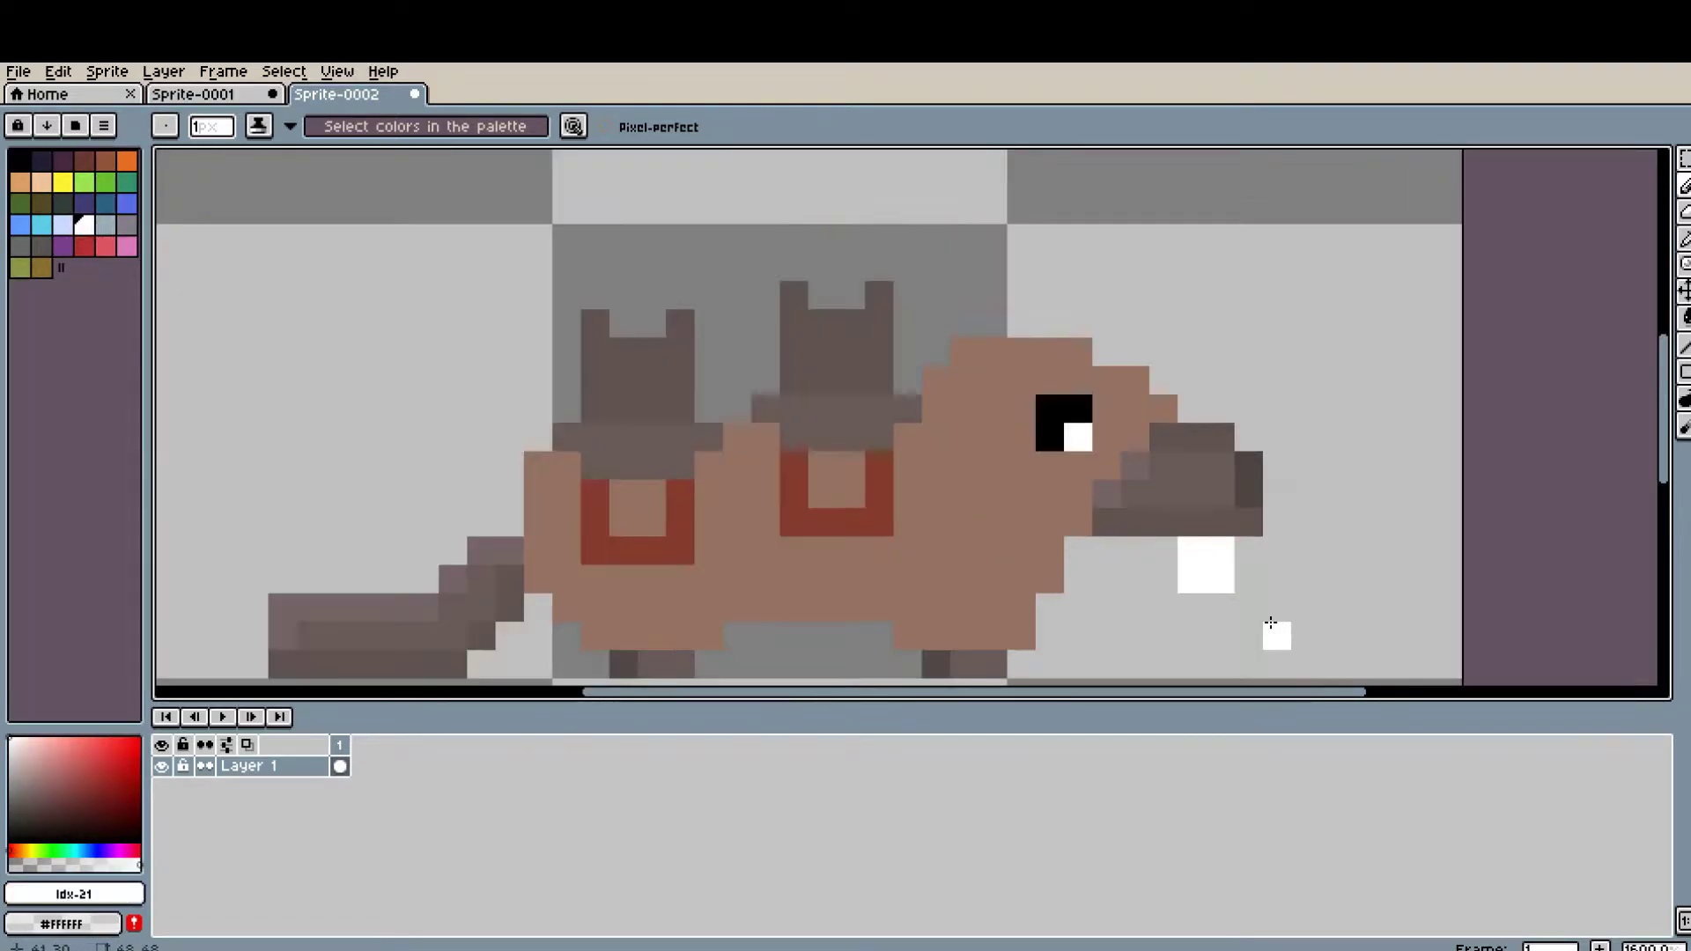
{"action": "scroll", "coordinate": [1301, 652], "scroll_direction": "down", "scroll_amount": 1}
{"action": "left_click", "coordinate": [84, 225]}
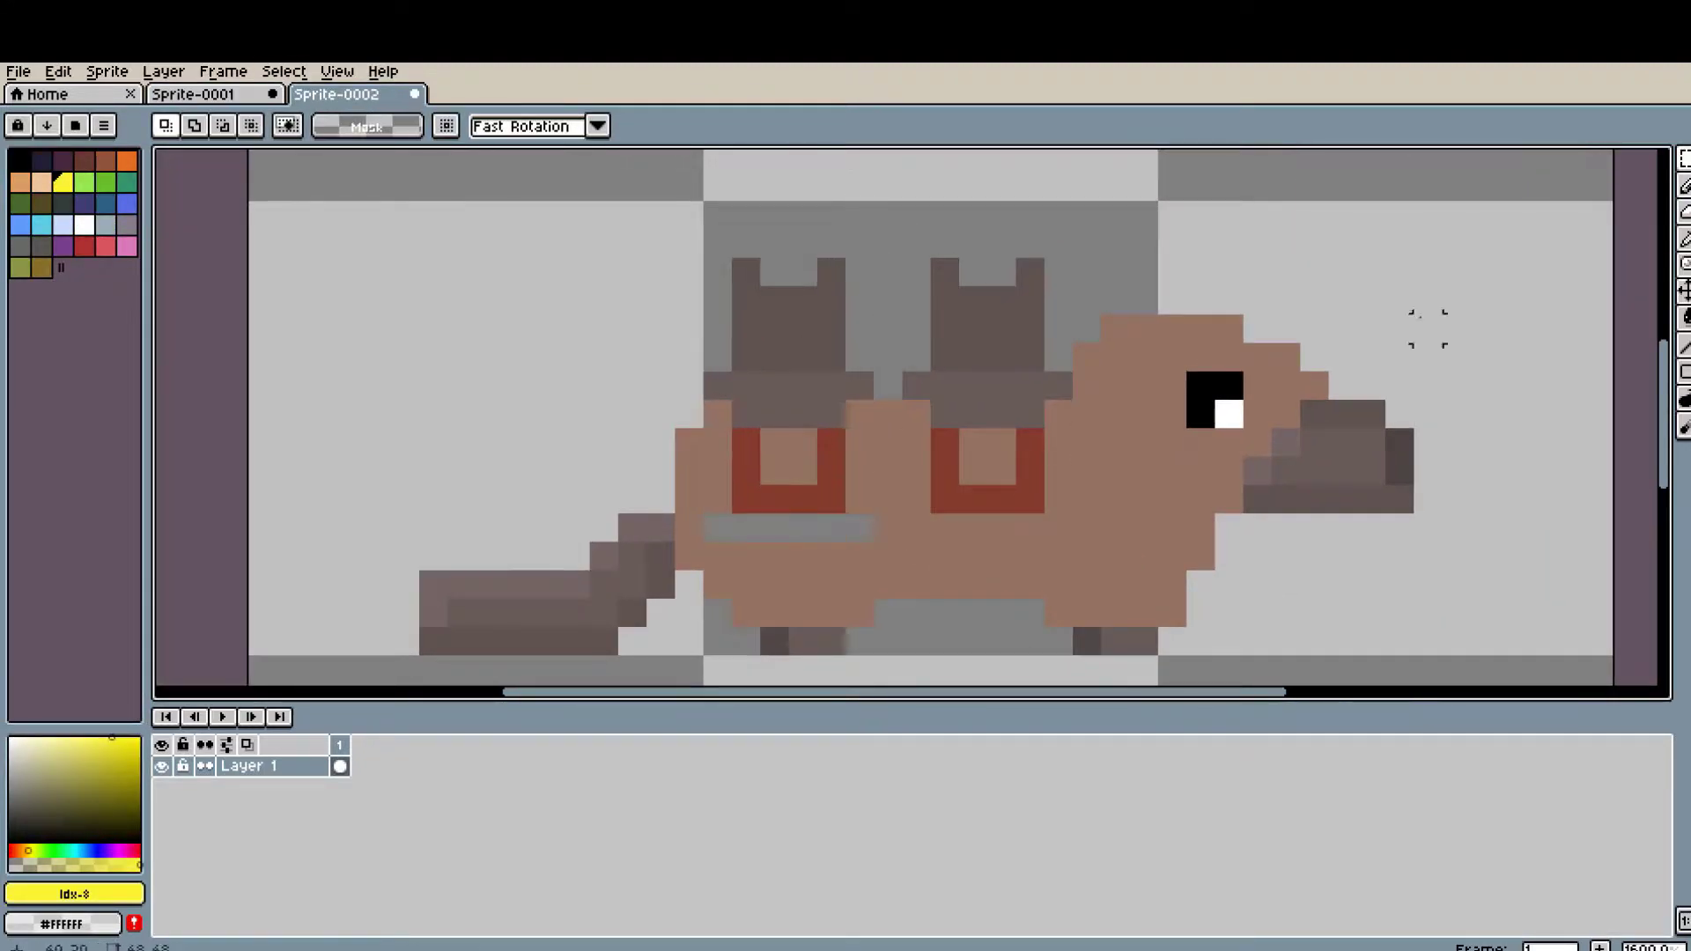
- Shift the rear body and tail one pixel left
{"action": "left_click", "coordinate": [1286, 405], "text": "alt"}
{"action": "scroll", "coordinate": [1172, 473], "scroll_direction": "up", "scroll_amount": 1}
{"action": "key", "text": "m"}
{"action": "mouse_move", "coordinate": [837, 196]}
{"action": "left_mouse_down"}
{"action": "mouse_move", "coordinate": [1012, 622]}
{"action": "mouse_move", "coordinate": [491, 196]}
{"action": "left_mouse_up"}
{"action": "key", "text": "Left"}
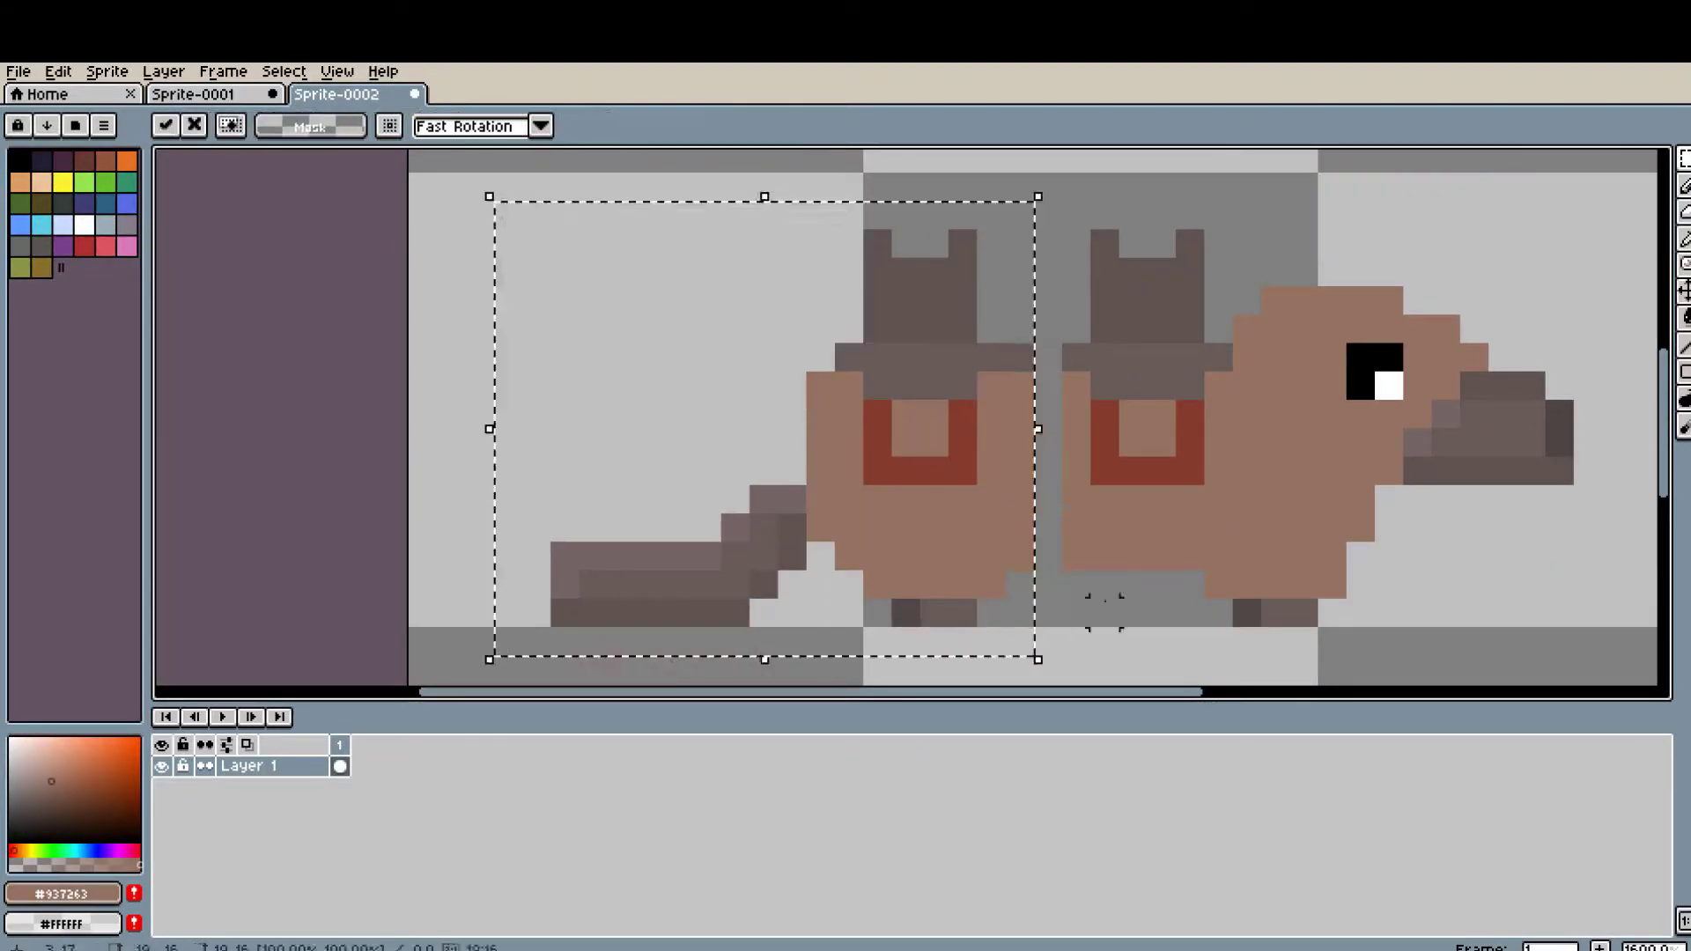
- Darken the snout with a couple of dark grey pixels
{"action": "left_click_drag", "start_coordinate": [893, 229], "coordinate": [1007, 485]}
{"action": "key", "text": "b"}
{"action": "scroll", "coordinate": [982, 472], "scroll_direction": "up", "scroll_amount": 1}
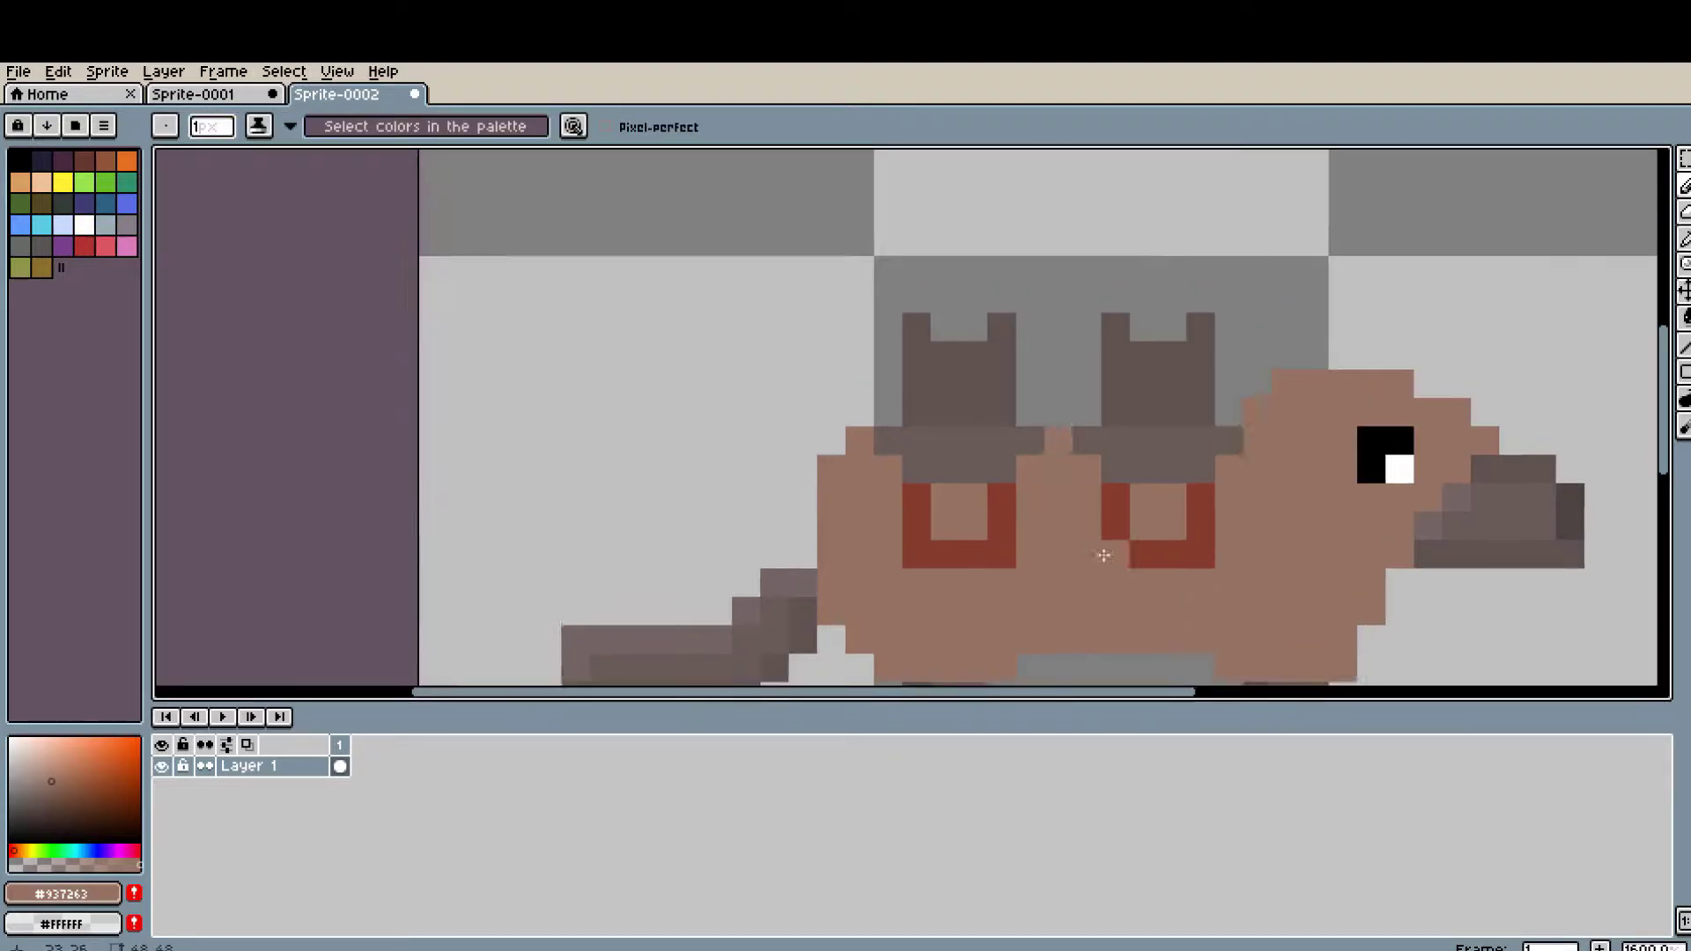
{"action": "scroll", "coordinate": [1272, 494], "scroll_direction": "down", "scroll_amount": 1}
{"action": "scroll", "coordinate": [1115, 419], "scroll_direction": "up", "scroll_amount": 2}
{"action": "left_click", "coordinate": [1359, 441], "text": "alt"}
{"action": "left_click", "coordinate": [1252, 534]}
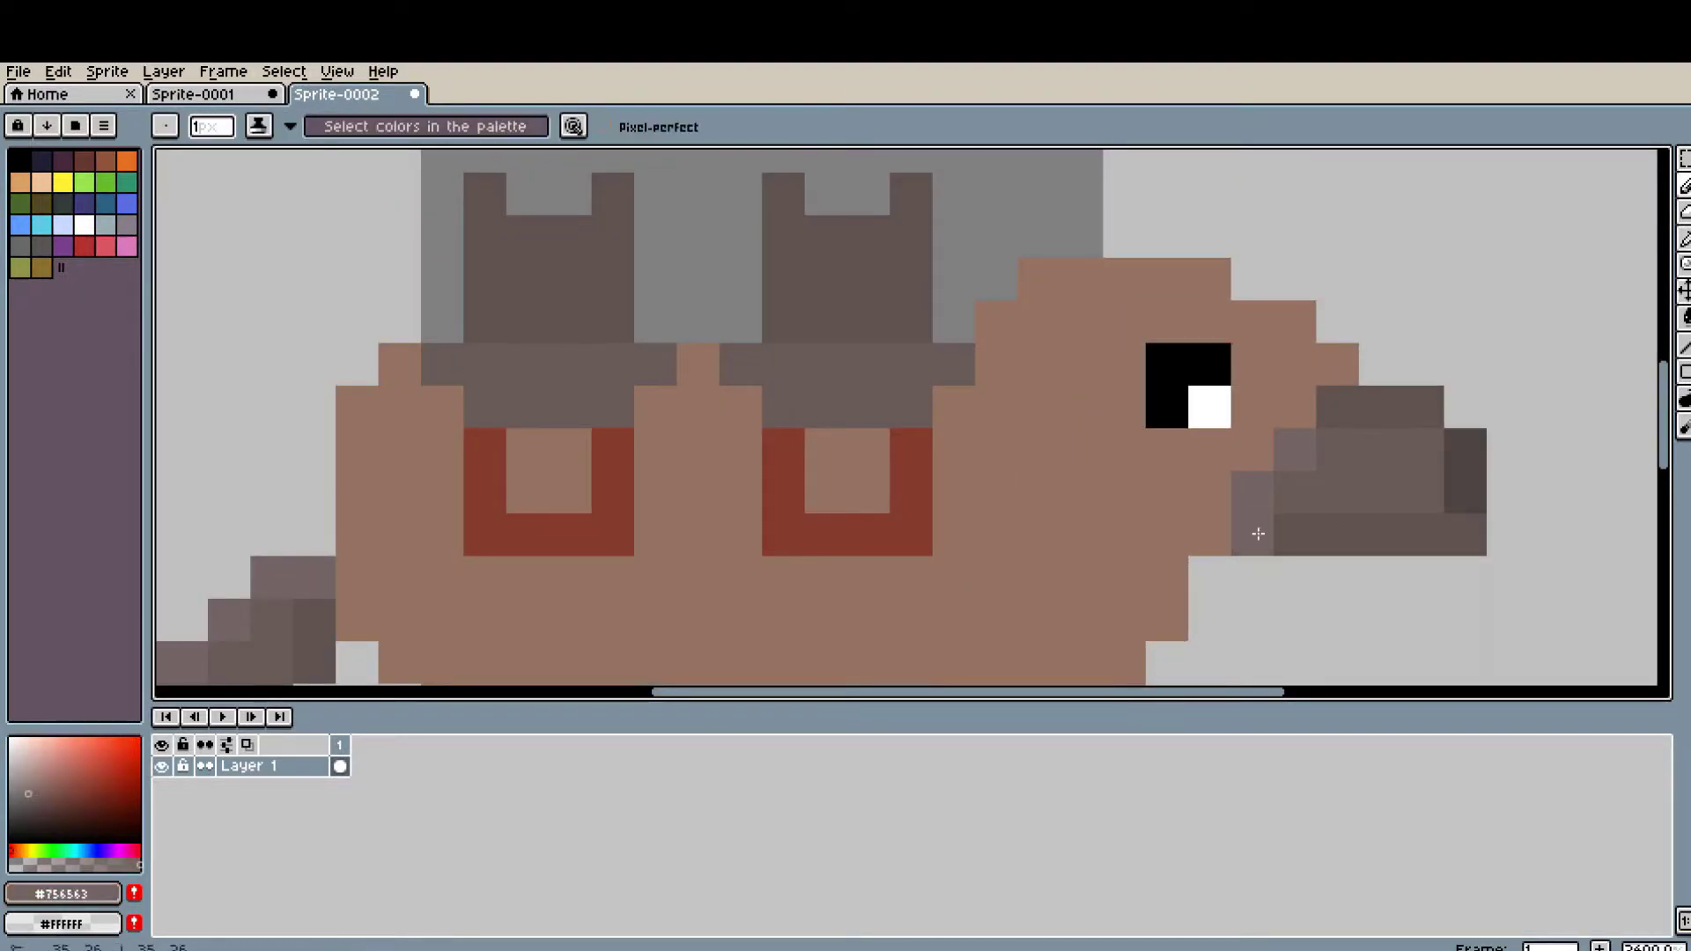
{"action": "left_click", "coordinate": [1449, 333]}
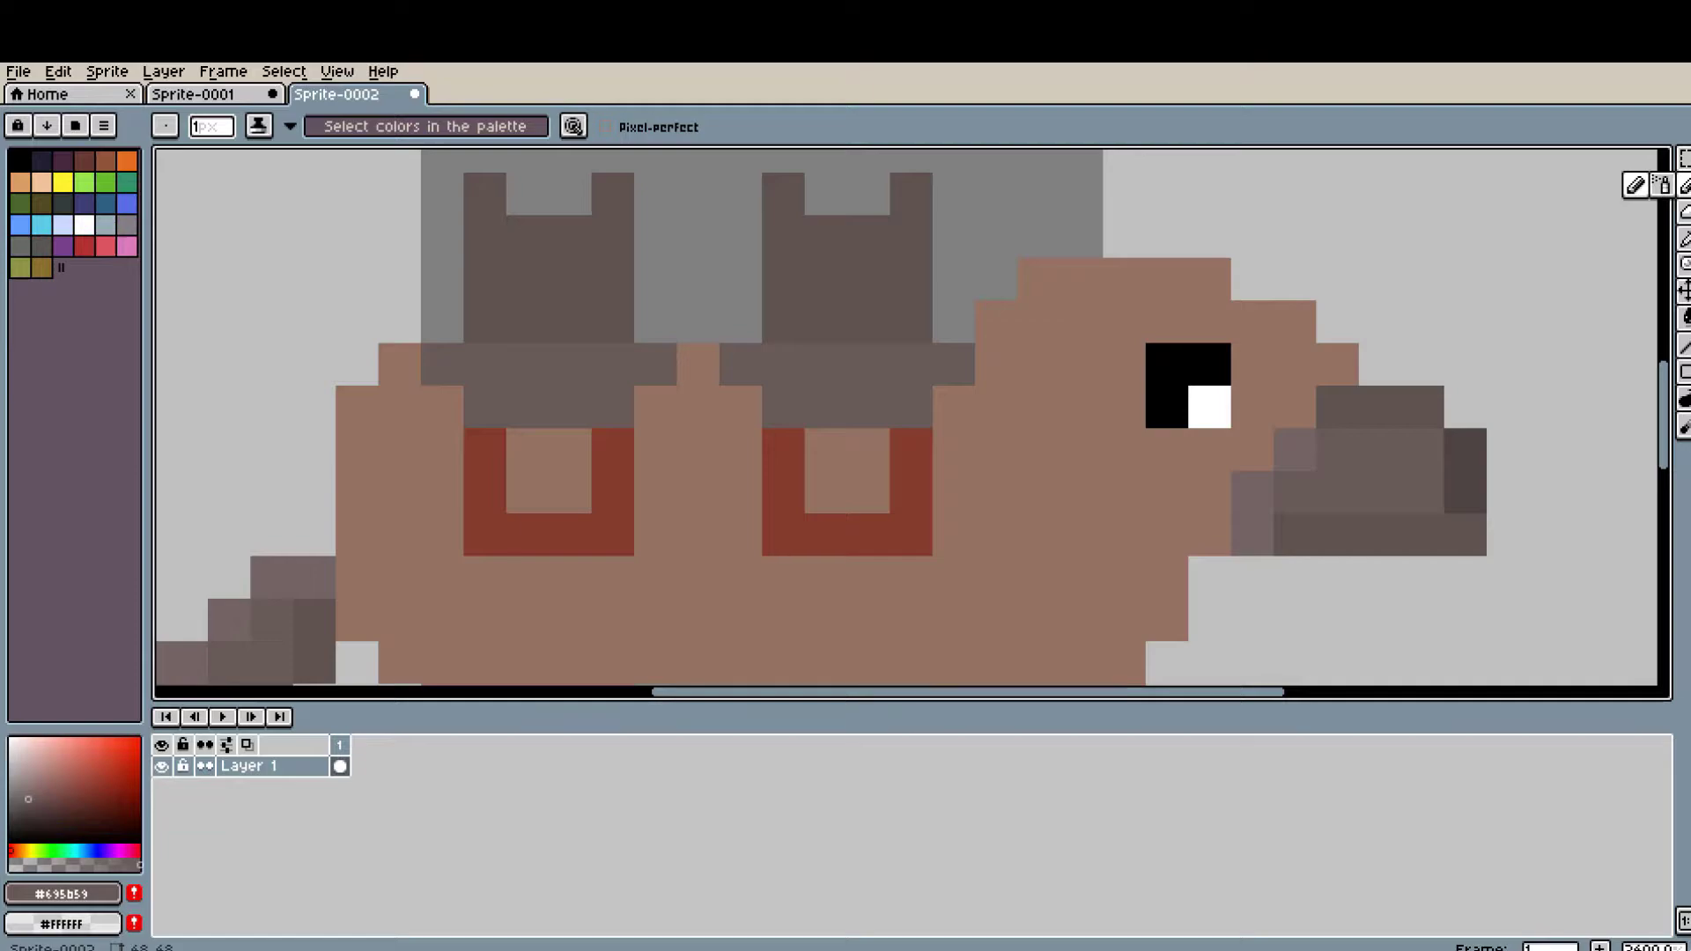
- Pick the body brown and add a pixel to flatten a back plate's top
{"action": "scroll", "coordinate": [1282, 531], "scroll_direction": "down", "scroll_amount": 2}
{"action": "left_click", "coordinate": [986, 524], "text": "alt"}
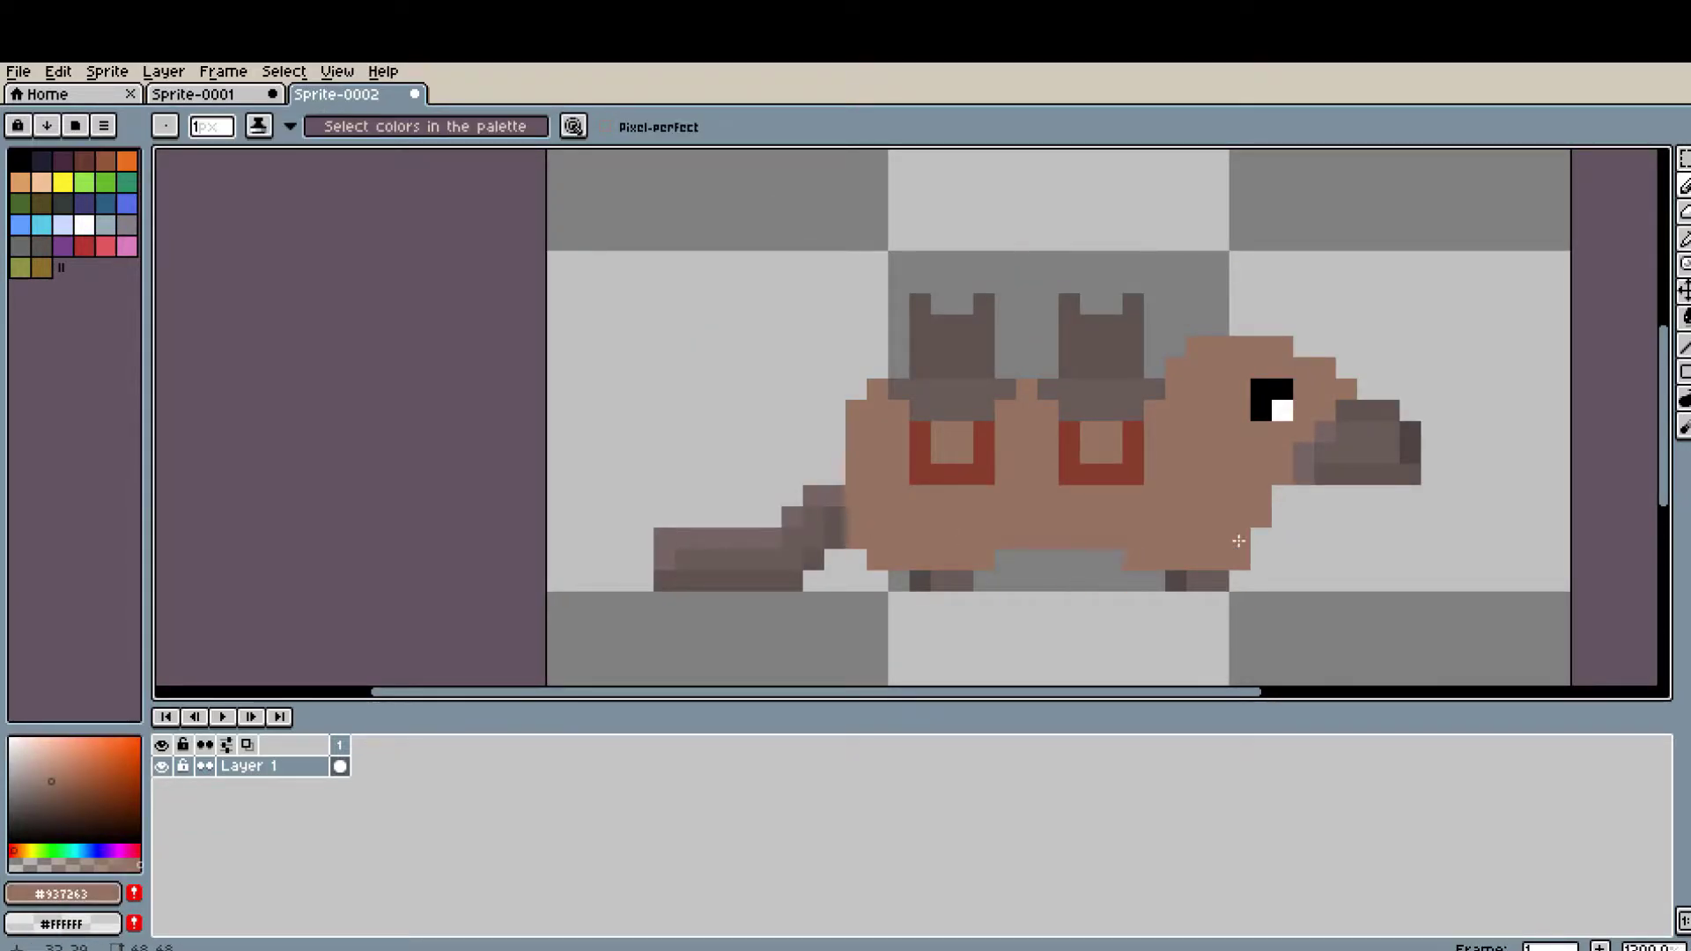
{"action": "scroll", "coordinate": [1239, 540], "scroll_direction": "down", "scroll_amount": 3}
{"action": "key", "text": "ctrl+a"}
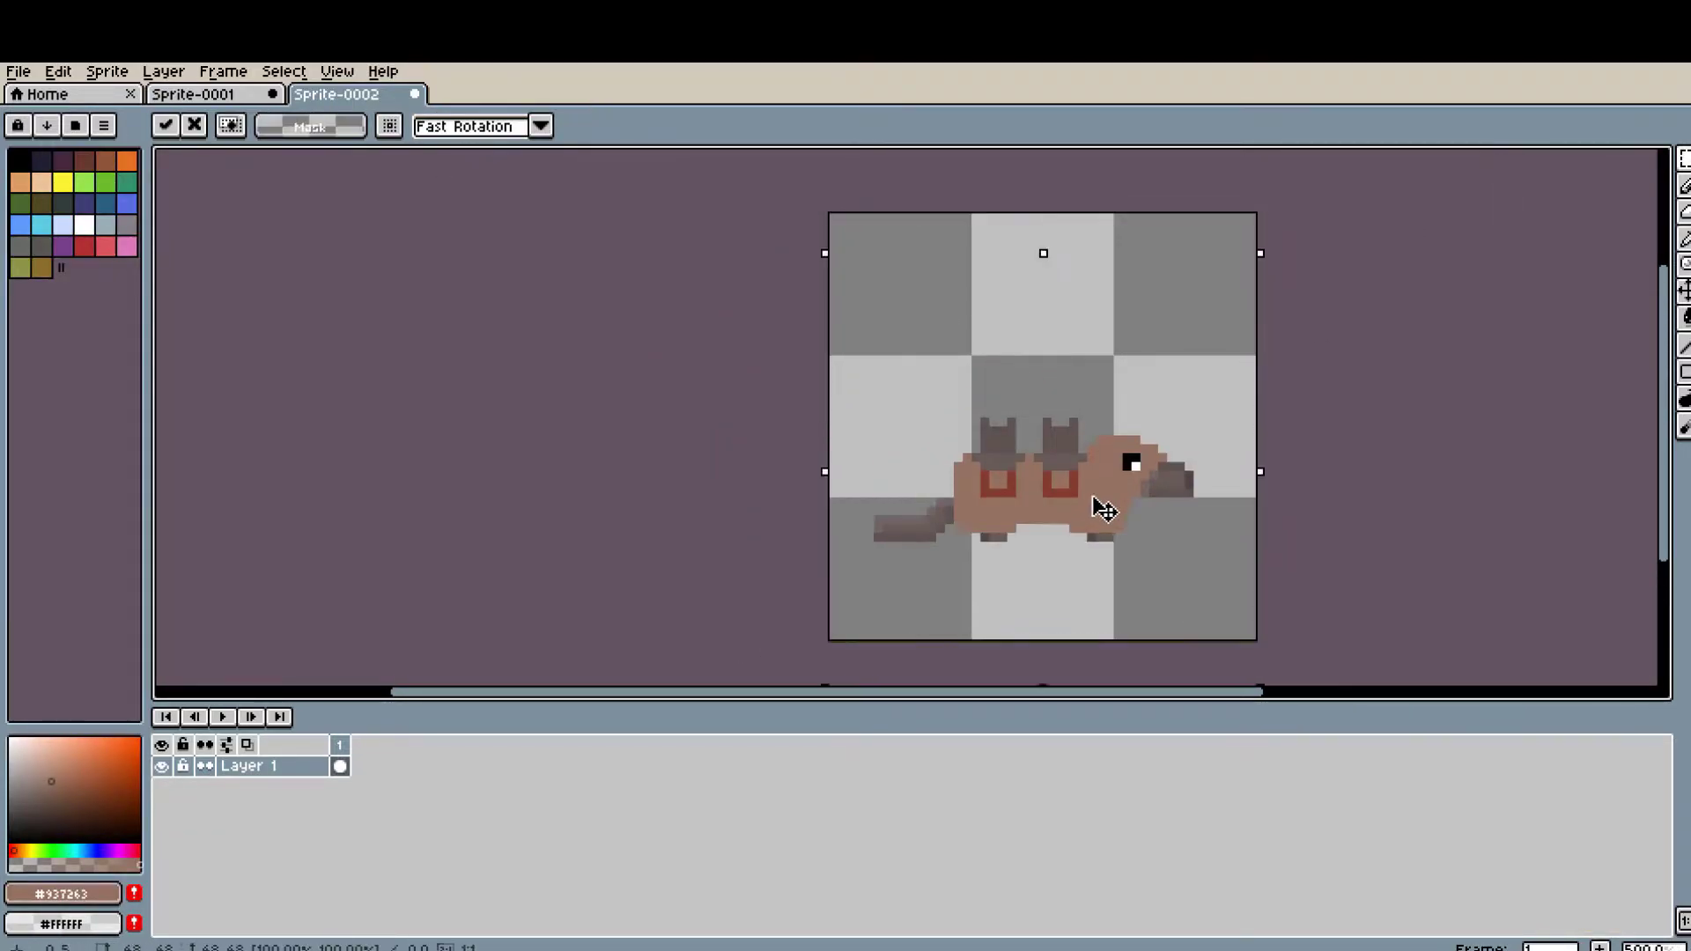
{"action": "key", "text": "ctrl+d"}
{"action": "scroll", "coordinate": [1104, 509], "scroll_direction": "up", "scroll_amount": 4}
{"action": "key", "text": "b"}
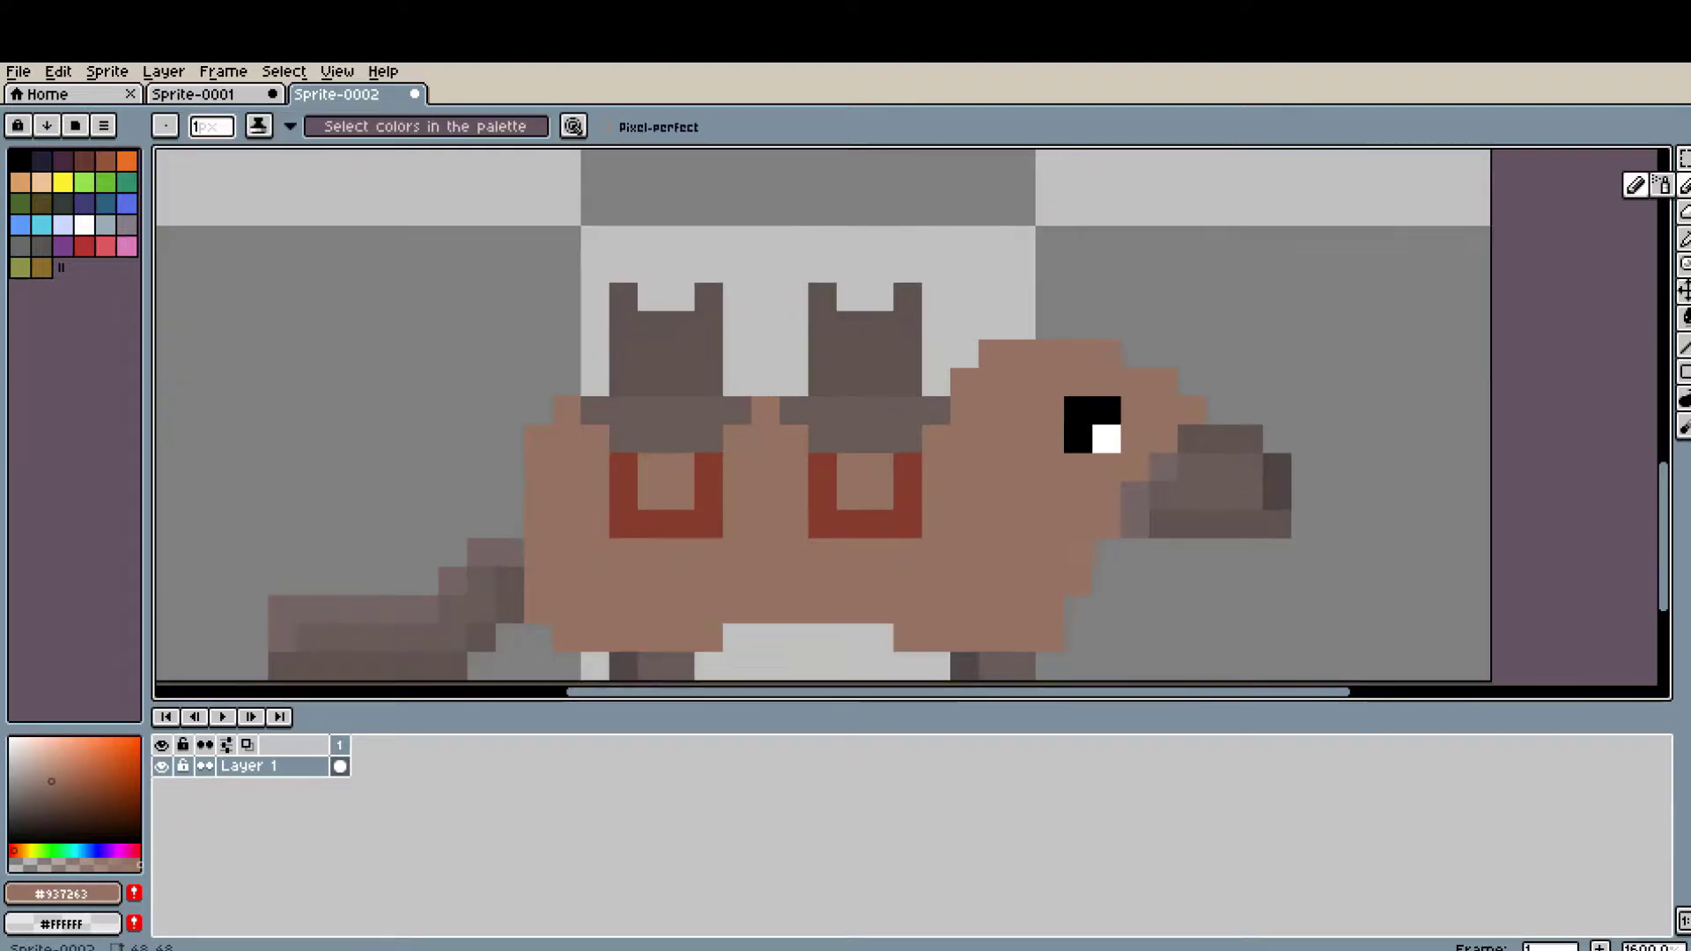
{"action": "scroll", "coordinate": [1326, 333], "scroll_direction": "down", "scroll_amount": 2}
{"action": "scroll", "coordinate": [979, 361], "scroll_direction": "up", "scroll_amount": 3}
{"action": "left_click", "coordinate": [979, 361]}
- Undo the stray grey stroke on the back
{"action": "scroll", "coordinate": [1240, 420], "scroll_direction": "up", "scroll_amount": 2}
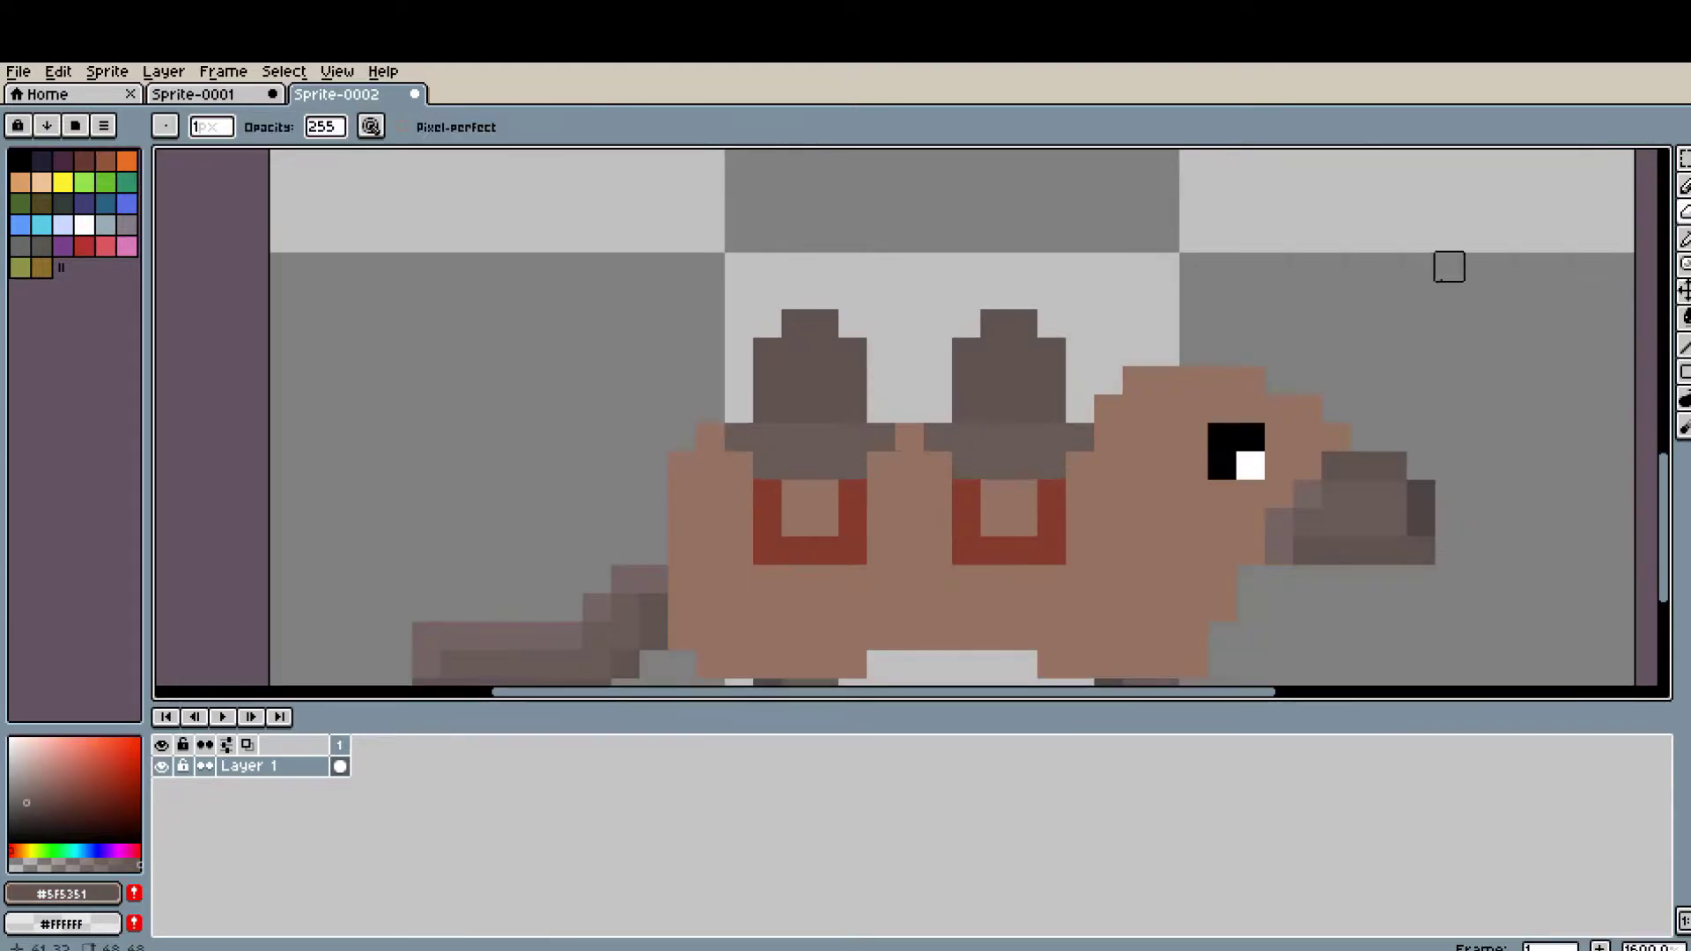
{"action": "scroll", "coordinate": [1446, 264], "scroll_direction": "down", "scroll_amount": 1}
{"action": "scroll", "coordinate": [1197, 264], "scroll_direction": "up", "scroll_amount": 3}
{"action": "scroll", "coordinate": [939, 462], "scroll_direction": "down", "scroll_amount": 3}
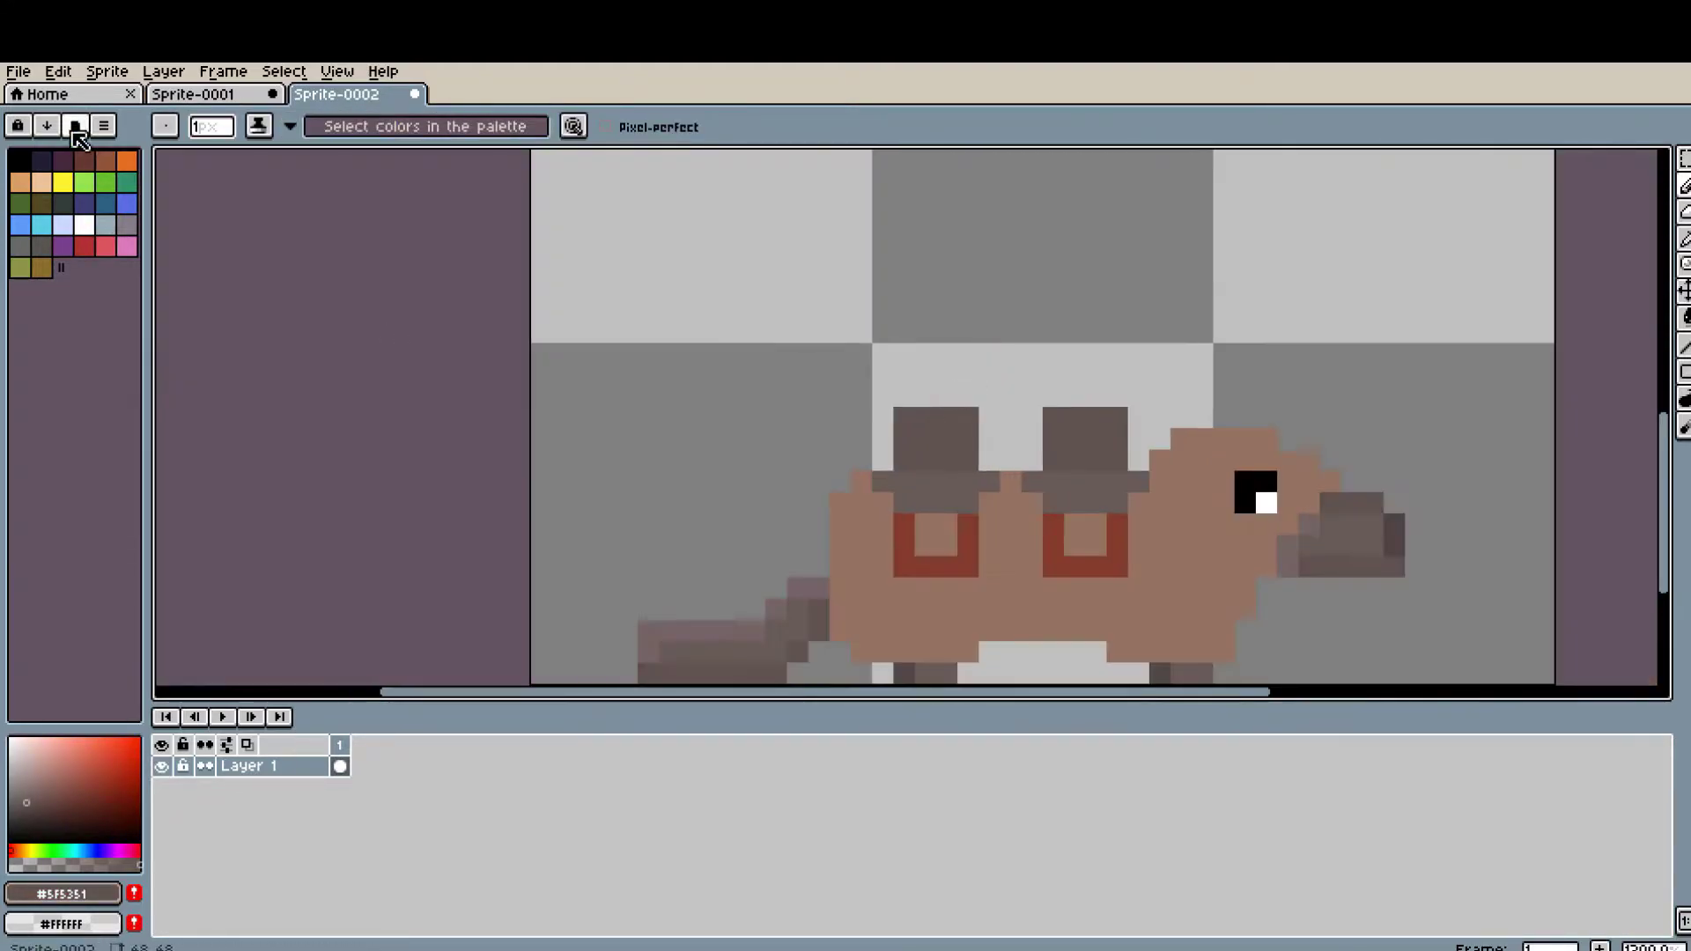
{"action": "key", "text": "ctrl+z"}
- Darken the inner edges of both back plates with the dark plate grey
{"action": "scroll", "coordinate": [1075, 332], "scroll_direction": "down", "scroll_amount": 1}
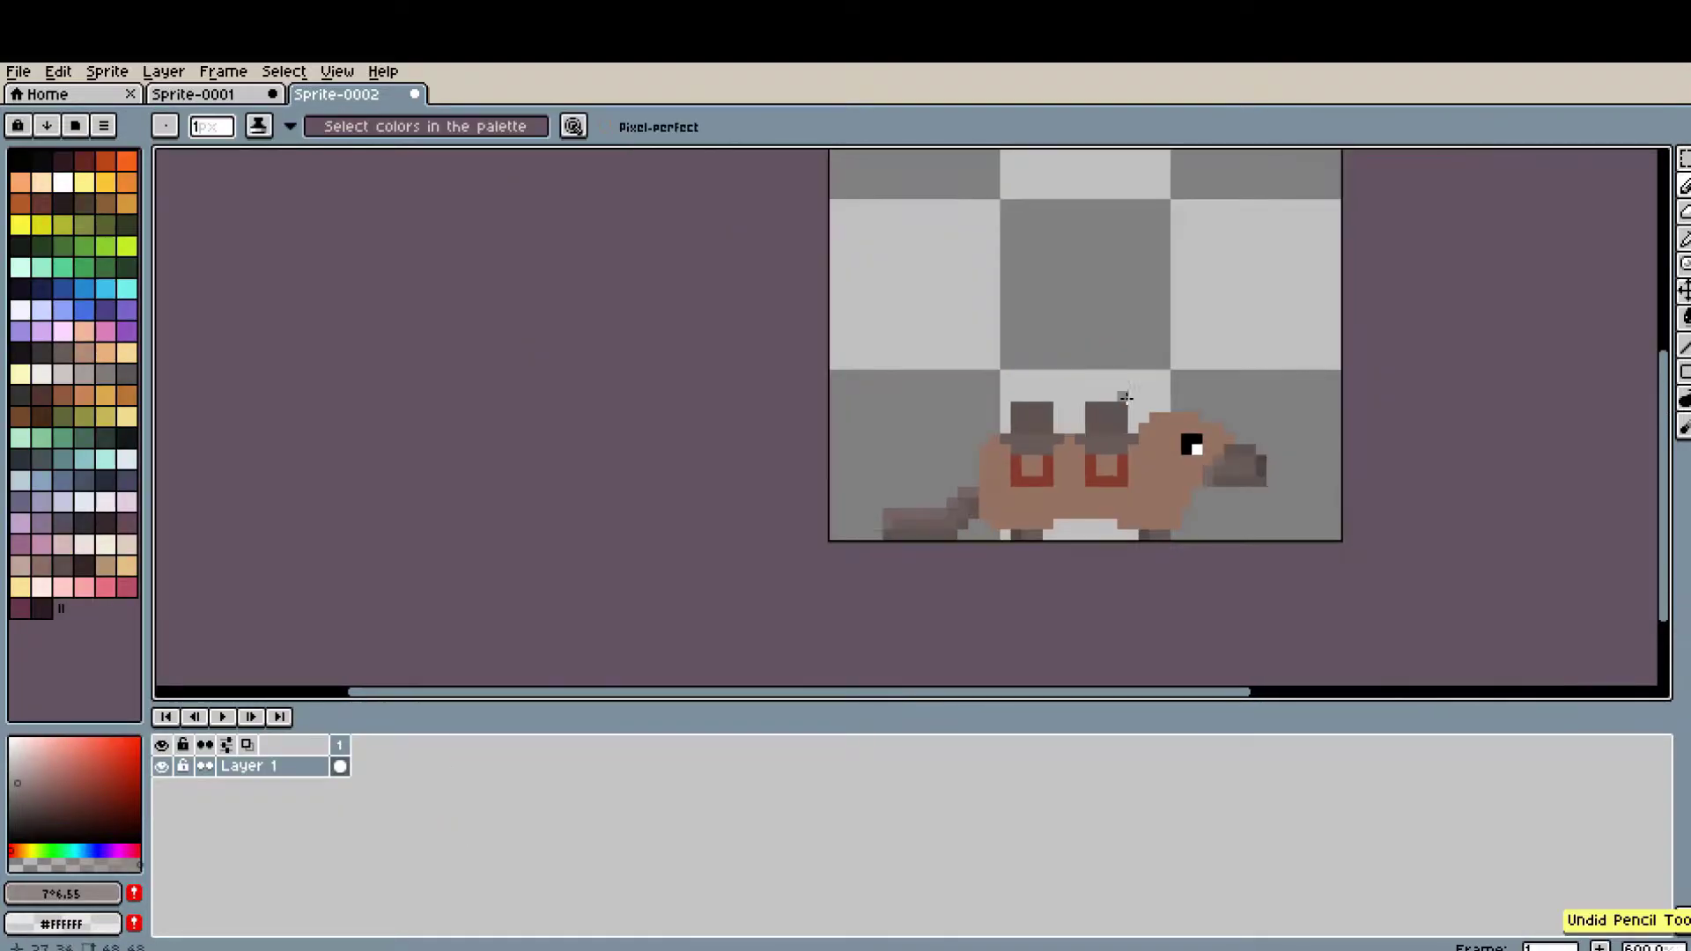
{"action": "scroll", "coordinate": [1075, 332], "scroll_direction": "up", "scroll_amount": 1}
{"action": "scroll", "coordinate": [1075, 332], "scroll_direction": "up", "scroll_amount": 1}
{"action": "scroll", "coordinate": [1343, 296], "scroll_direction": "up", "scroll_amount": 2}
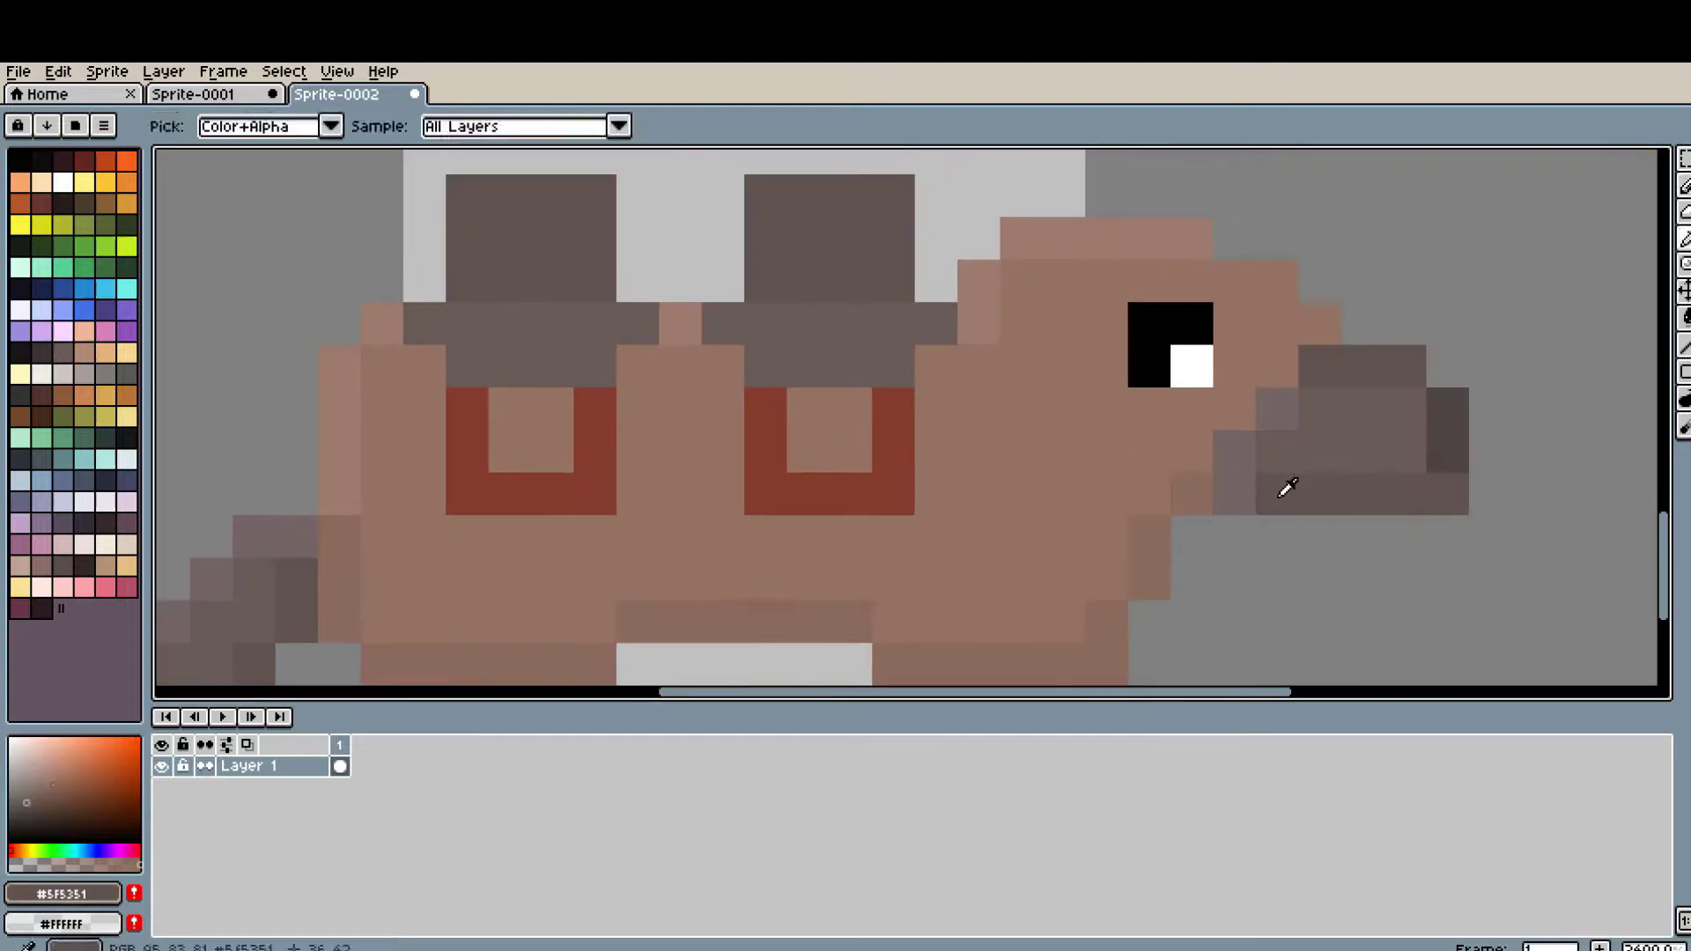
{"action": "left_click", "coordinate": [1284, 483], "text": "alt"}
{"action": "scroll", "coordinate": [1283, 483], "scroll_direction": "down", "scroll_amount": 1}
{"action": "scroll", "coordinate": [945, 333], "scroll_direction": "up", "scroll_amount": 1}
{"action": "scroll", "coordinate": [1231, 226], "scroll_direction": "down", "scroll_amount": 1}
{"action": "scroll", "coordinate": [816, 425], "scroll_direction": "up", "scroll_amount": 1}
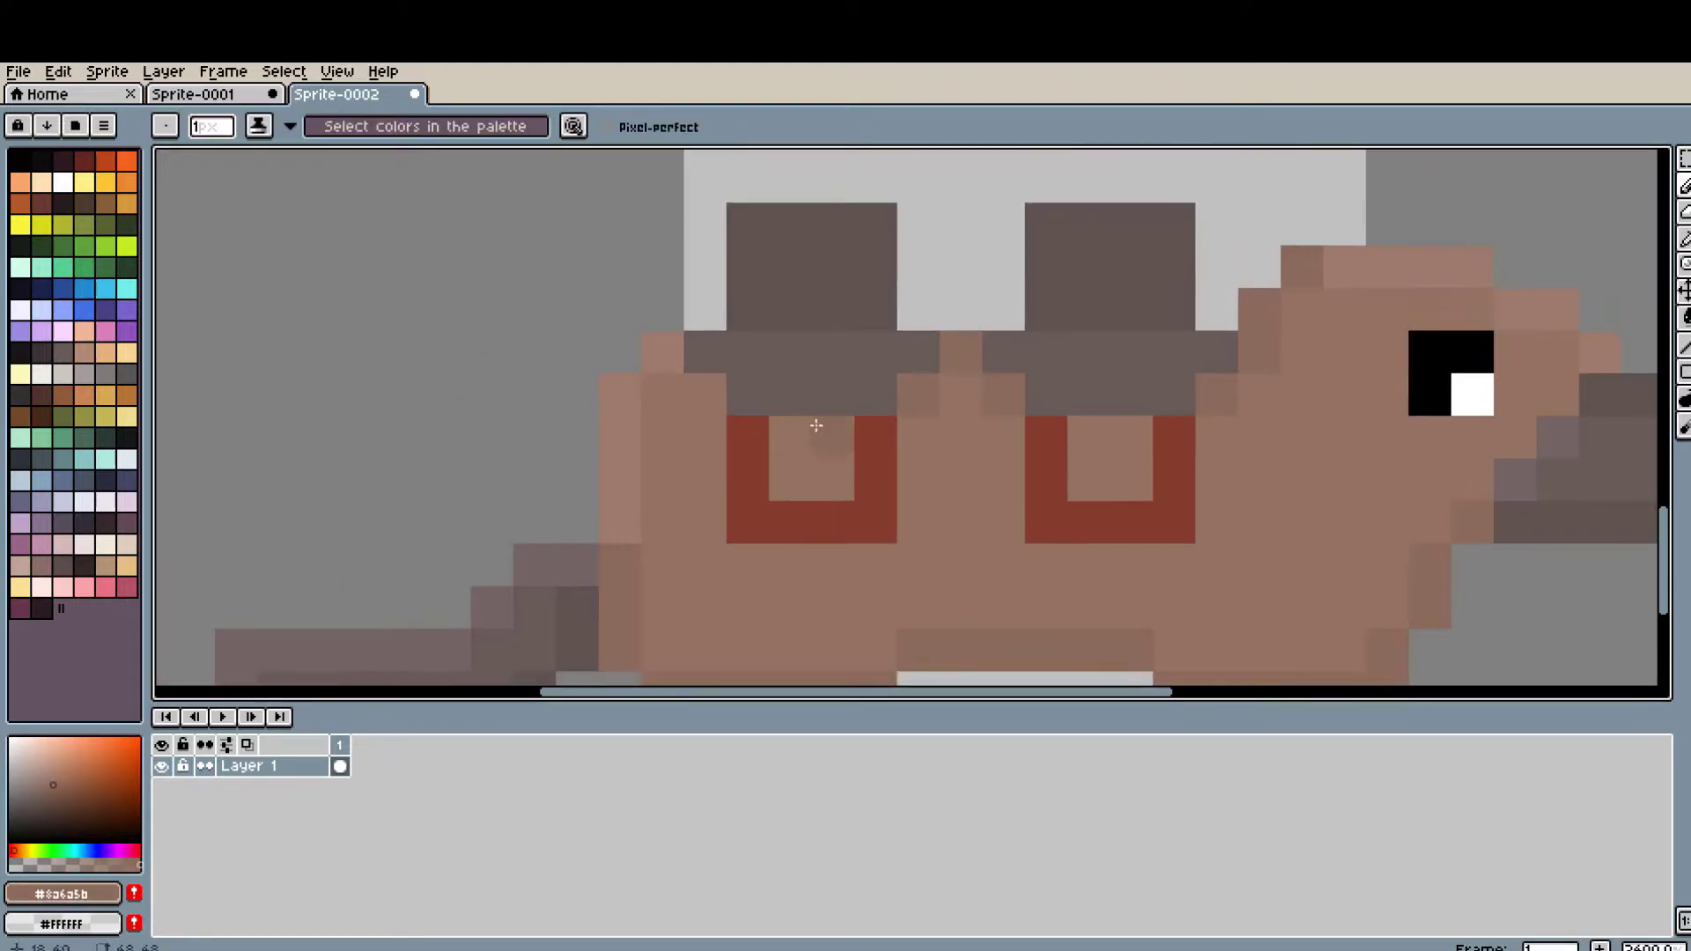
{"action": "scroll", "coordinate": [713, 388], "scroll_direction": "up", "scroll_amount": 1}
{"action": "left_click", "coordinate": [1046, 318], "text": "alt"}
{"action": "left_click_drag", "start_coordinate": [1048, 264], "coordinate": [1049, 379]}
{"action": "left_click_drag", "start_coordinate": [877, 264], "coordinate": [878, 379]}
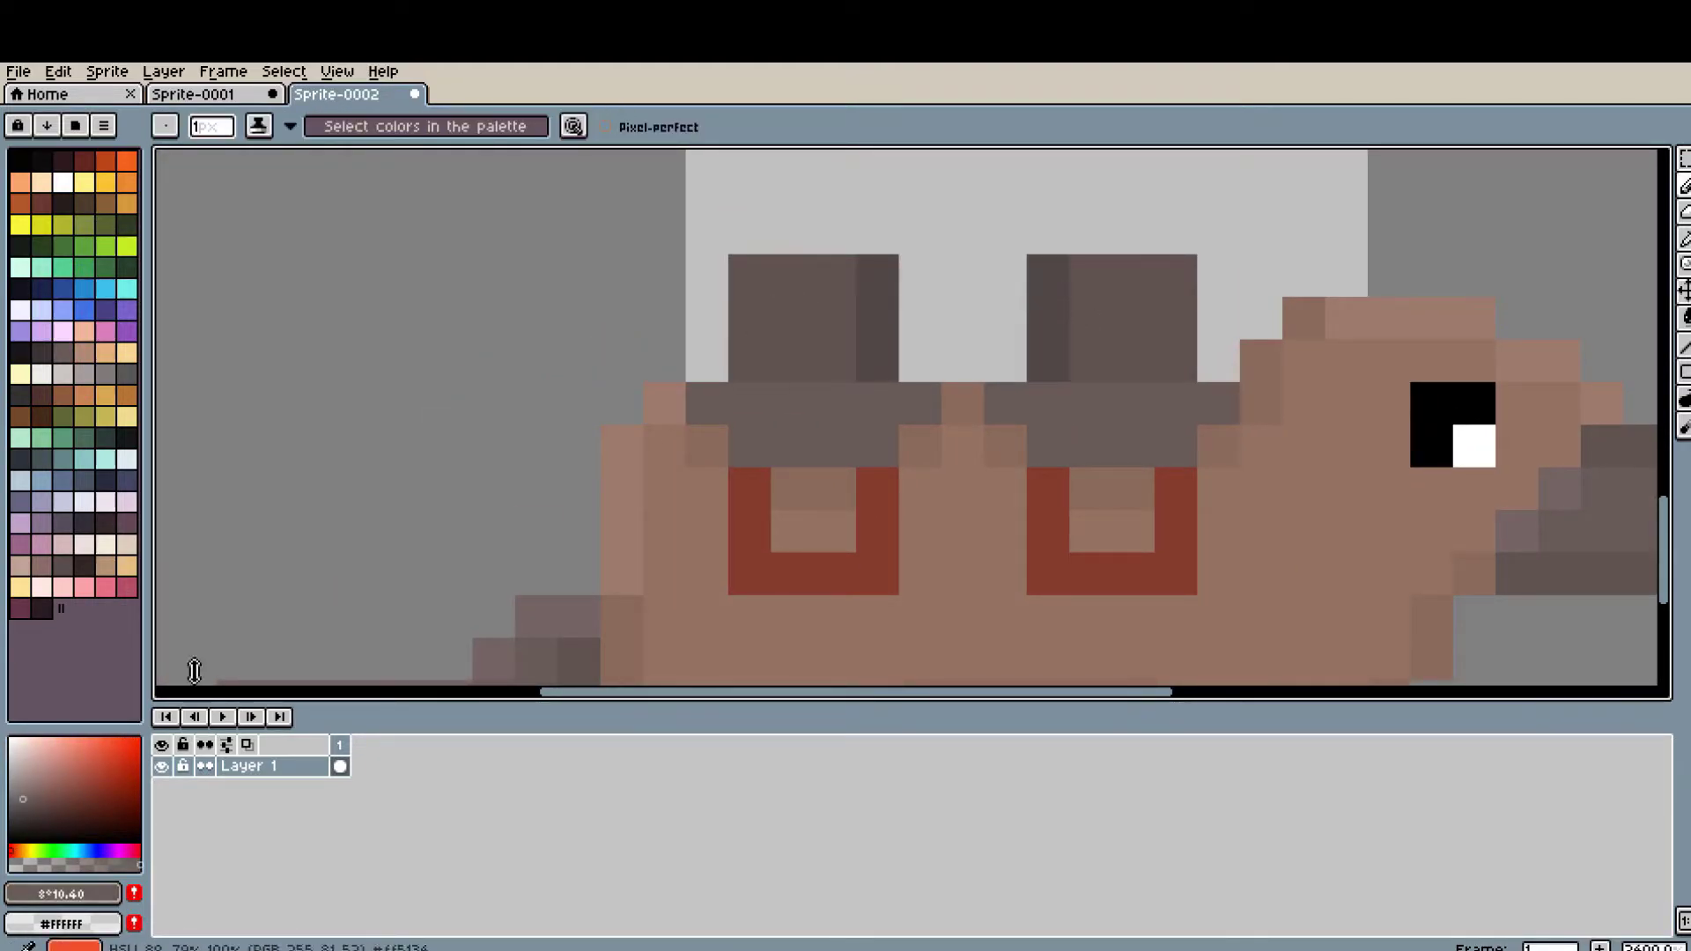
- Lighten the right plate's top row and darken its right column and bottom rows
{"action": "left_click_drag", "start_coordinate": [1048, 273], "coordinate": [1176, 273]}
{"action": "left_click_drag", "start_coordinate": [1176, 317], "coordinate": [1176, 374]}
{"action": "scroll", "coordinate": [1136, 291], "scroll_direction": "down", "scroll_amount": 1}
{"action": "scroll", "coordinate": [768, 461], "scroll_direction": "up", "scroll_amount": 1}
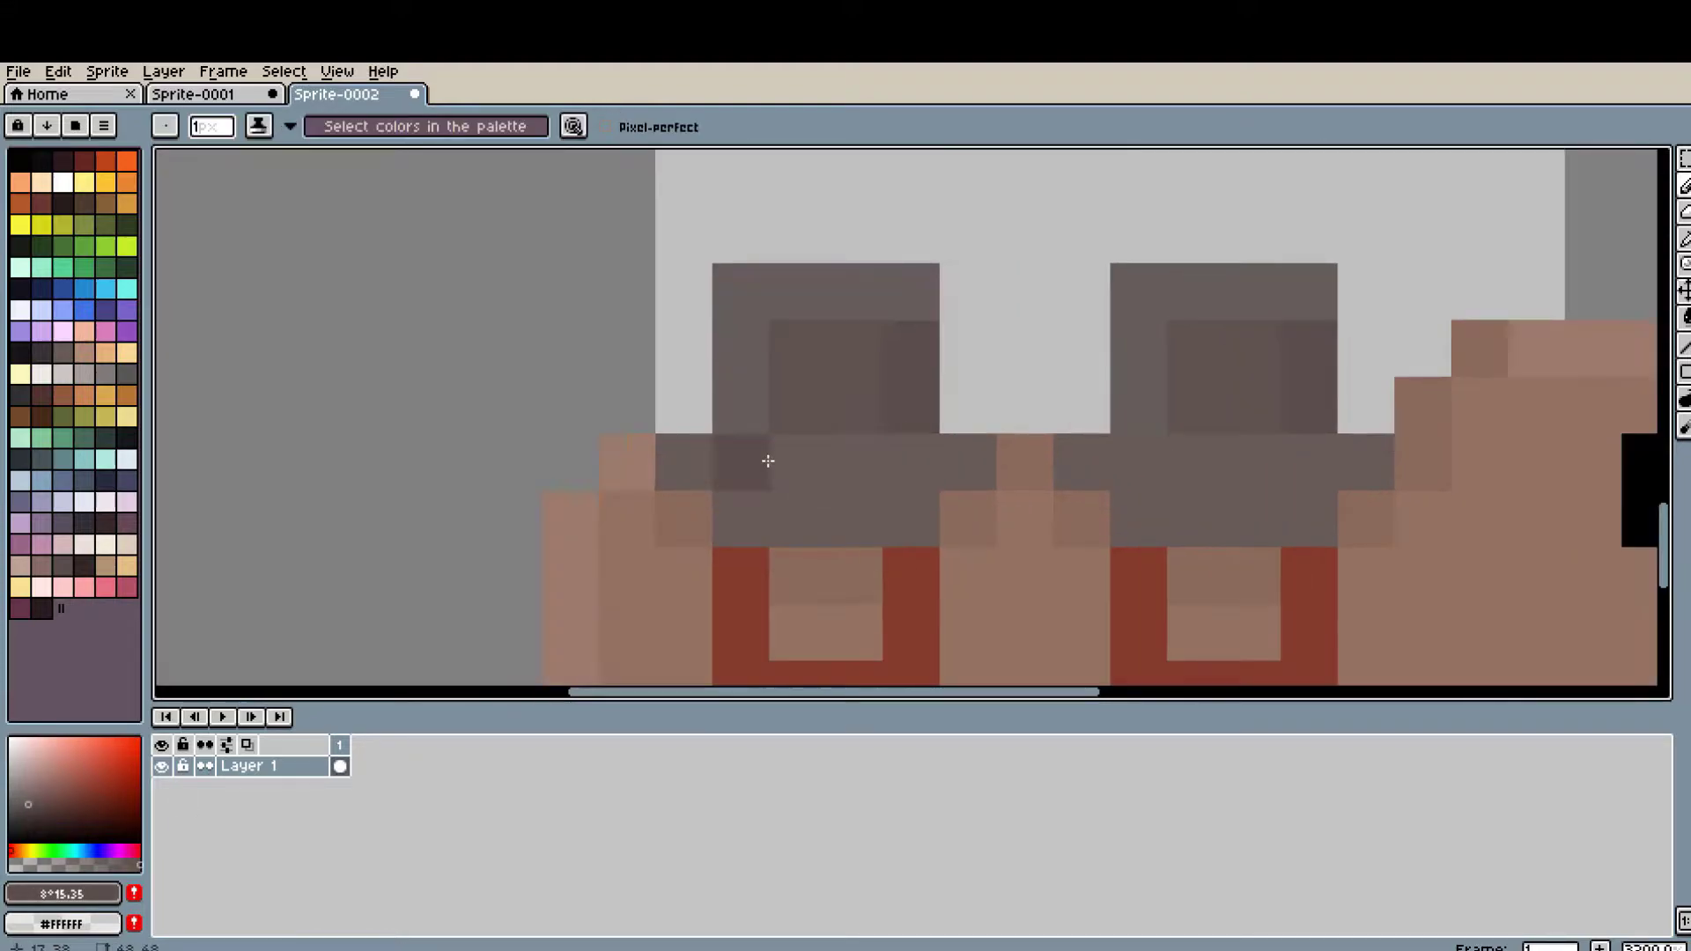
{"action": "left_click_drag", "start_coordinate": [1207, 520], "coordinate": [1366, 462]}
{"action": "scroll", "coordinate": [1366, 462], "scroll_direction": "down", "scroll_amount": 4}
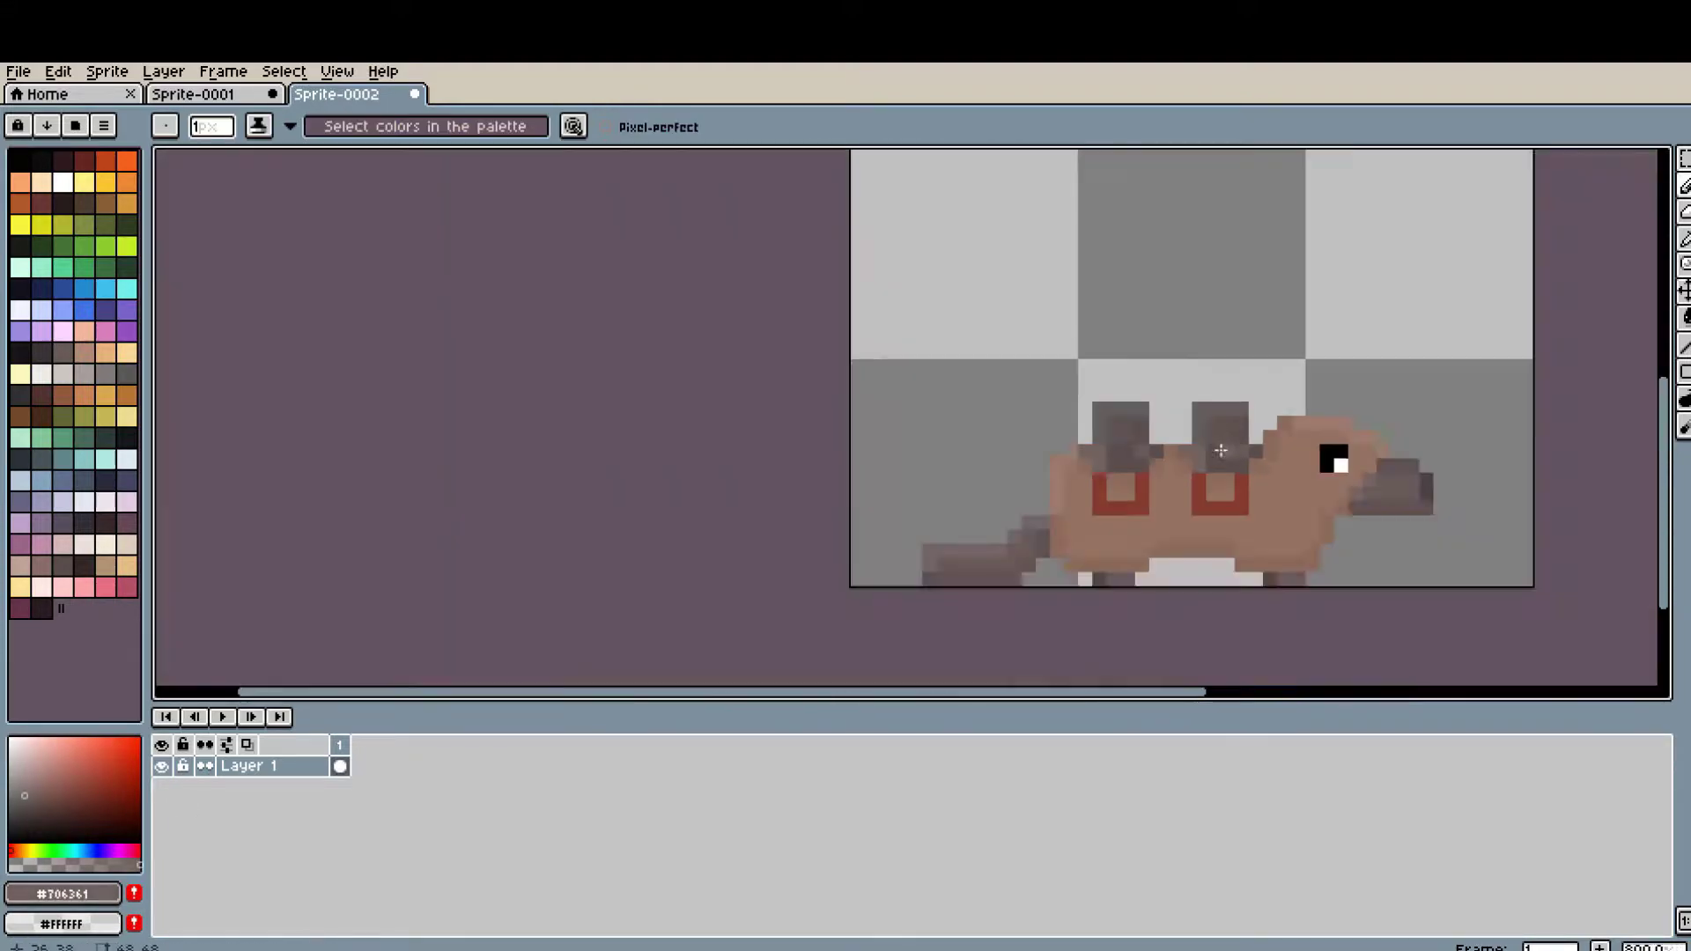
{"action": "scroll", "coordinate": [1281, 464], "scroll_direction": "up", "scroll_amount": 3}
- Make the right plate's end pixel skin-coloured and undo a skin pixel painted over the red
{"action": "left_click", "coordinate": [751, 408], "text": "alt"}
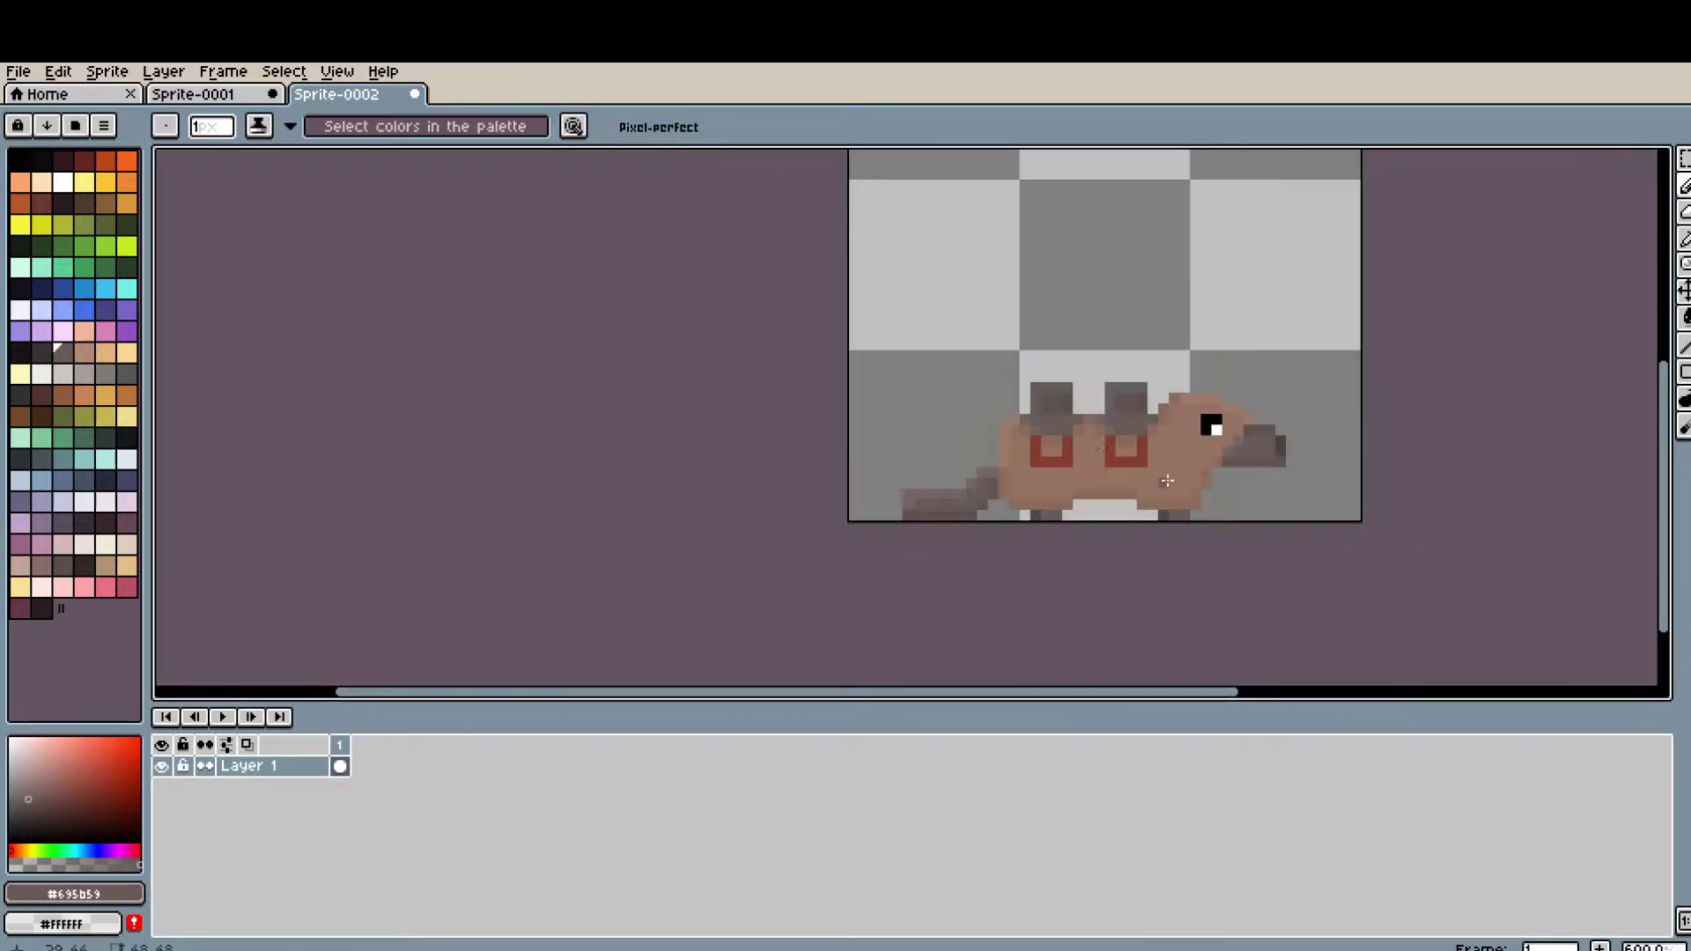
{"action": "scroll", "coordinate": [1213, 428], "scroll_direction": "down", "scroll_amount": 2}
{"action": "scroll", "coordinate": [1028, 302], "scroll_direction": "up", "scroll_amount": 2}
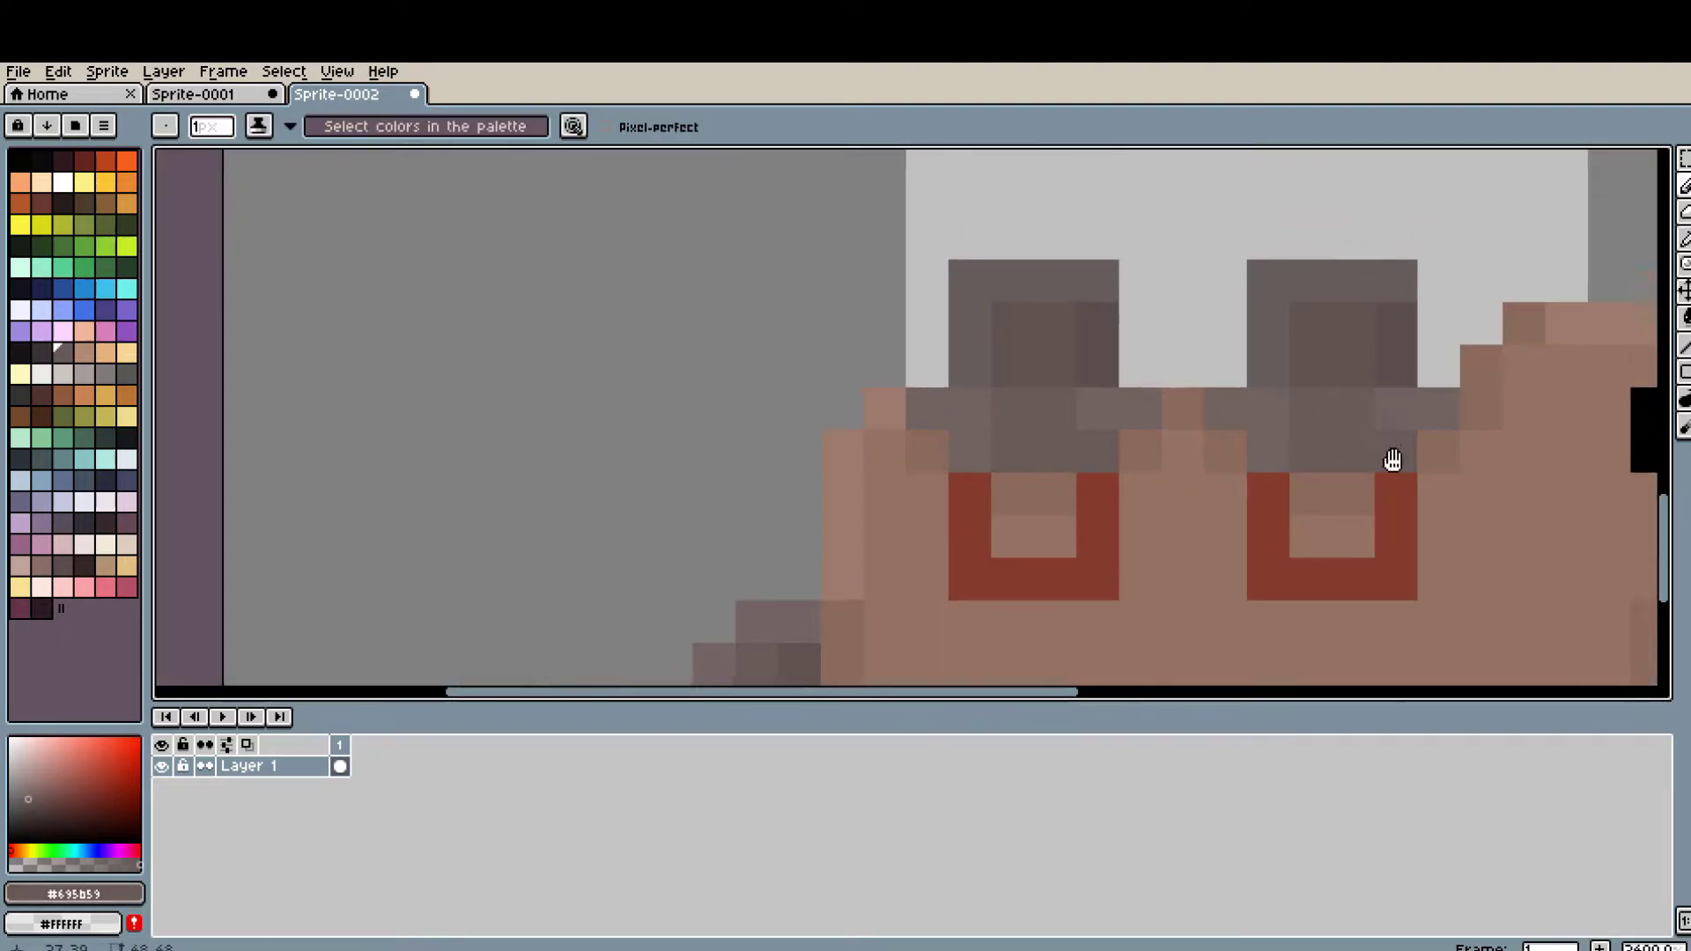
{"action": "left_click", "coordinate": [1408, 512]}
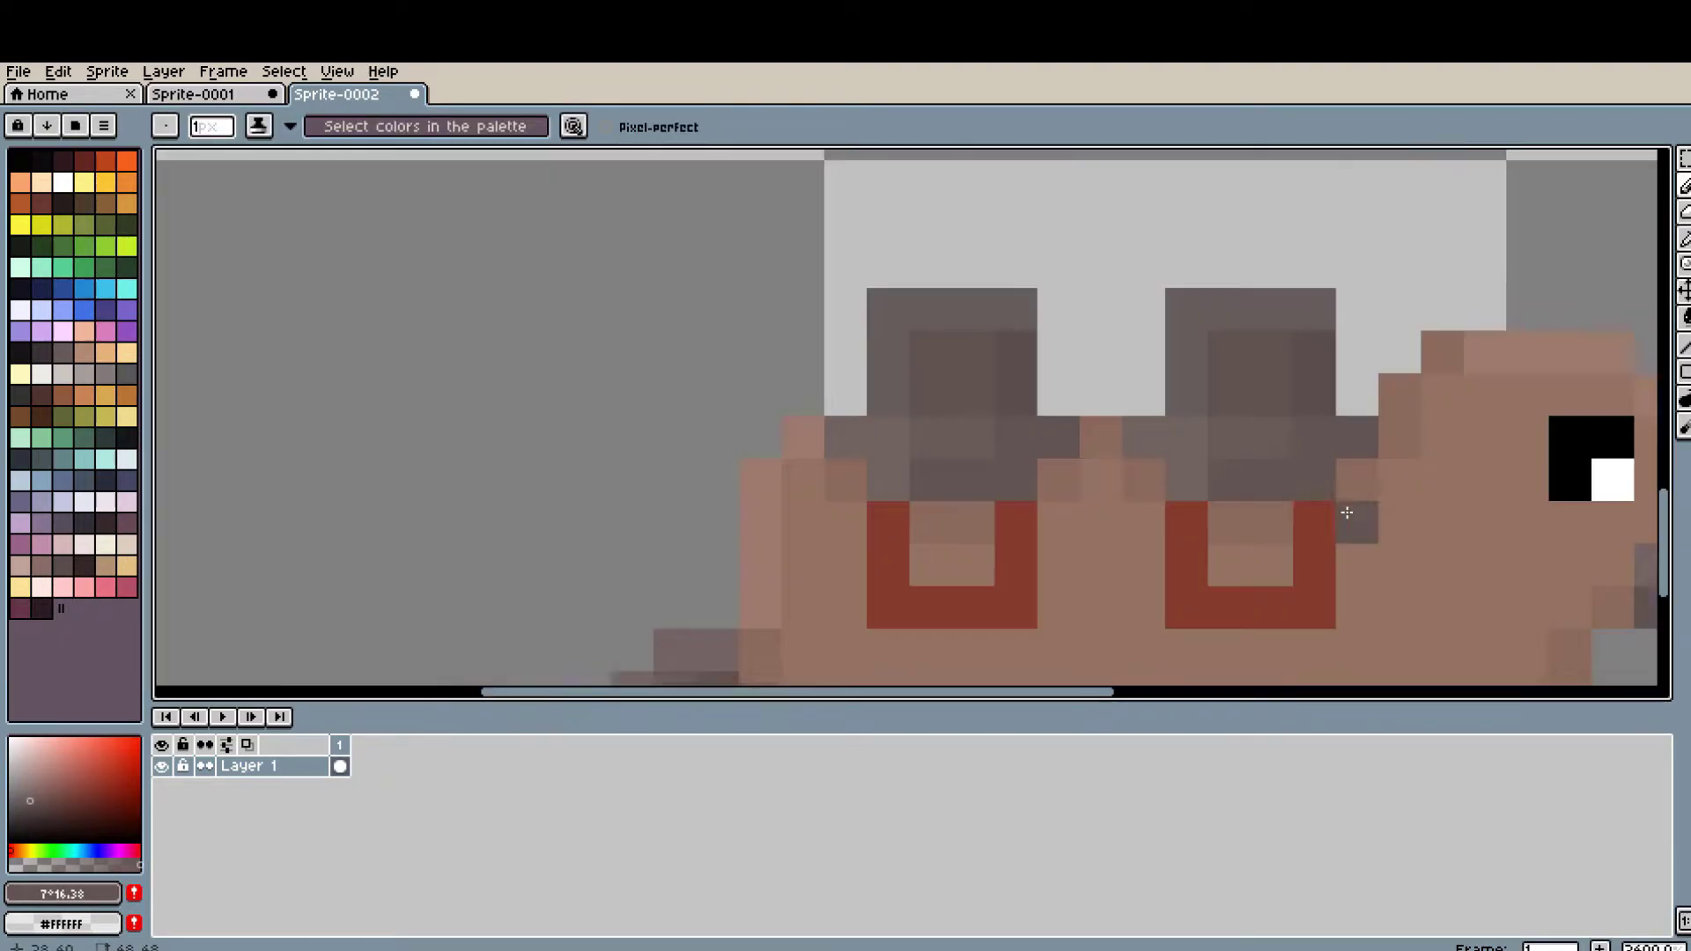
{"action": "scroll", "coordinate": [1340, 502], "scroll_direction": "down", "scroll_amount": 2}
{"action": "scroll", "coordinate": [1340, 502], "scroll_direction": "up", "scroll_amount": 2}
{"action": "left_click", "coordinate": [1139, 585], "text": "alt"}
{"action": "scroll", "coordinate": [1140, 585], "scroll_direction": "up", "scroll_amount": 1}
{"action": "left_click", "coordinate": [1235, 305]}
{"action": "key", "text": "ctrl+z"}
- Restore a red pixel in the square marking
{"action": "scroll", "coordinate": [1098, 378], "scroll_direction": "down", "scroll_amount": 1}
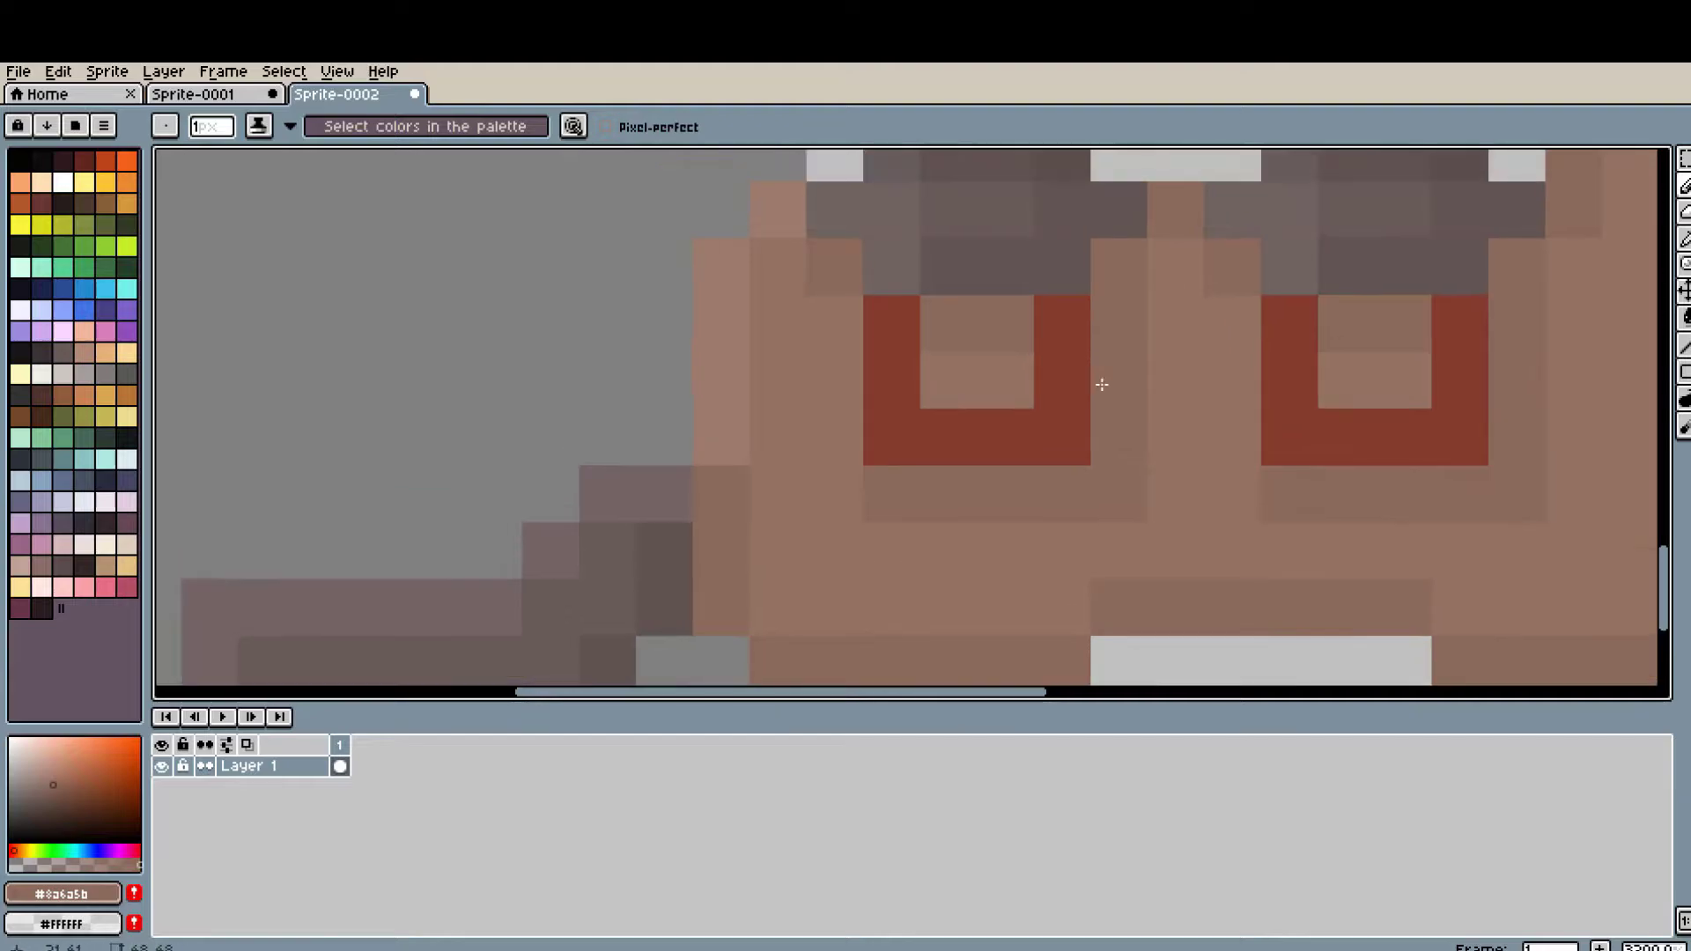
{"action": "scroll", "coordinate": [1372, 379], "scroll_direction": "down", "scroll_amount": 3}
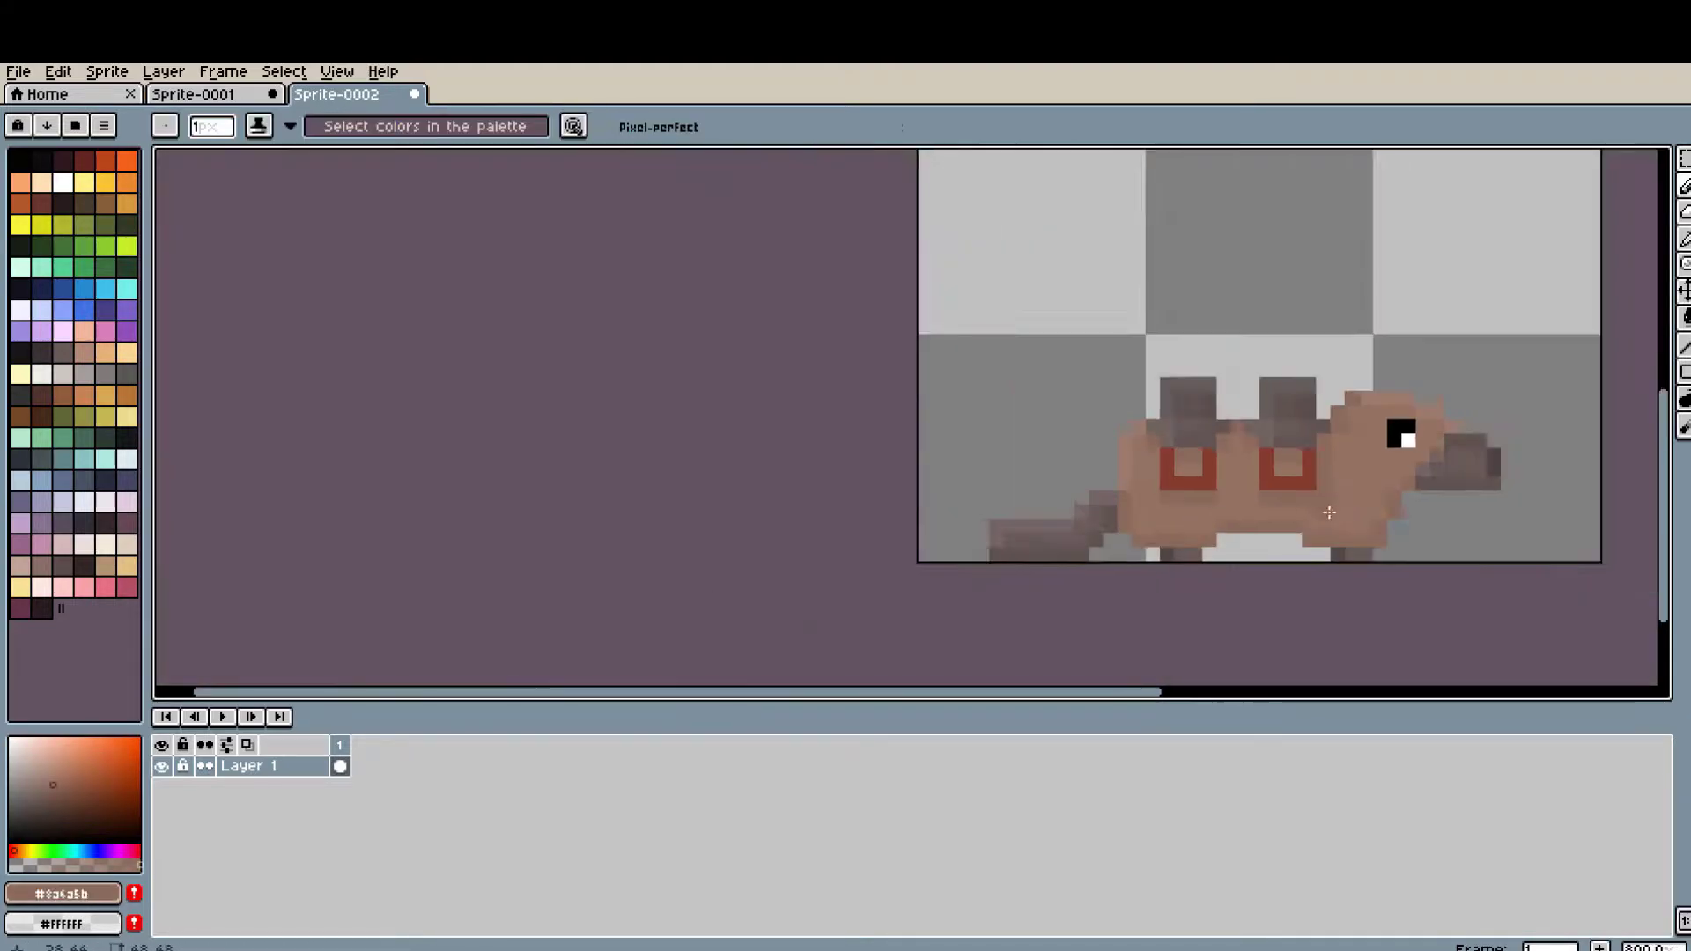
{"action": "scroll", "coordinate": [932, 396], "scroll_direction": "up", "scroll_amount": 3}
{"action": "left_click", "coordinate": [932, 397], "text": "alt"}
{"action": "scroll", "coordinate": [932, 396], "scroll_direction": "down", "scroll_amount": 3}
{"action": "scroll", "coordinate": [1073, 499], "scroll_direction": "up", "scroll_amount": 3}
{"action": "left_click", "coordinate": [1073, 499]}
{"action": "scroll", "coordinate": [1073, 499], "scroll_direction": "down", "scroll_amount": 3}
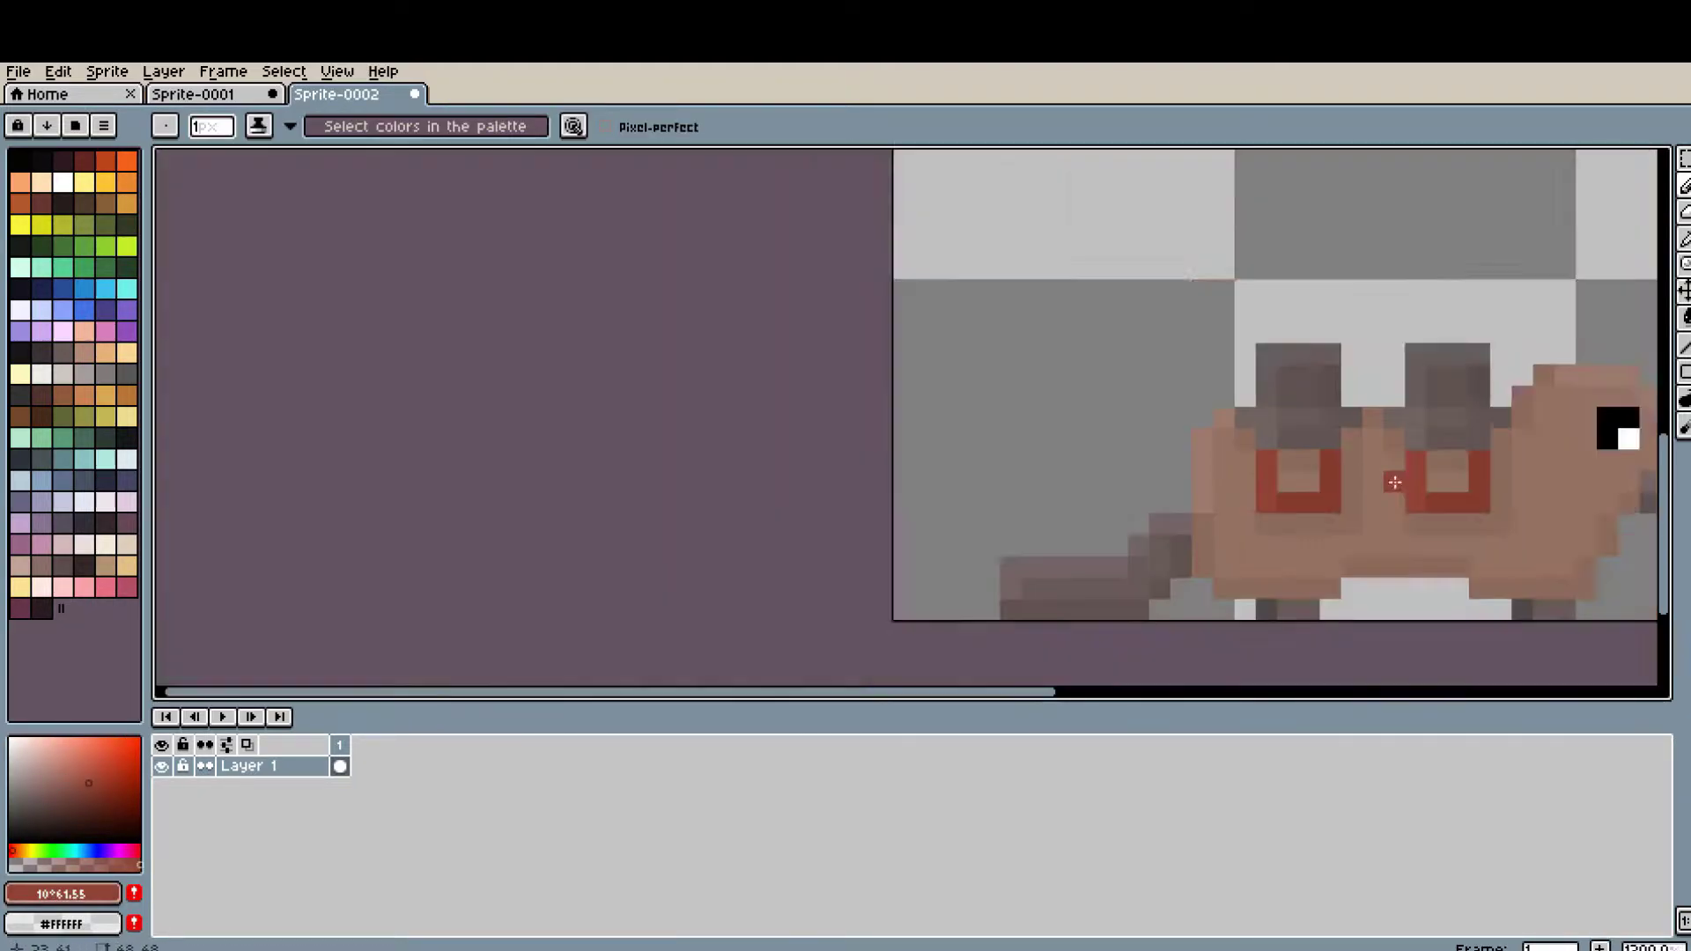
{"action": "scroll", "coordinate": [1144, 529], "scroll_direction": "up", "scroll_amount": 2}
- Pick the lighter skin colour and begin creating a new sprite
{"action": "left_click", "coordinate": [1144, 528], "text": "alt"}
{"action": "scroll", "coordinate": [1159, 566], "scroll_direction": "down", "scroll_amount": 2}
{"action": "scroll", "coordinate": [1341, 541], "scroll_direction": "up", "scroll_amount": 1}
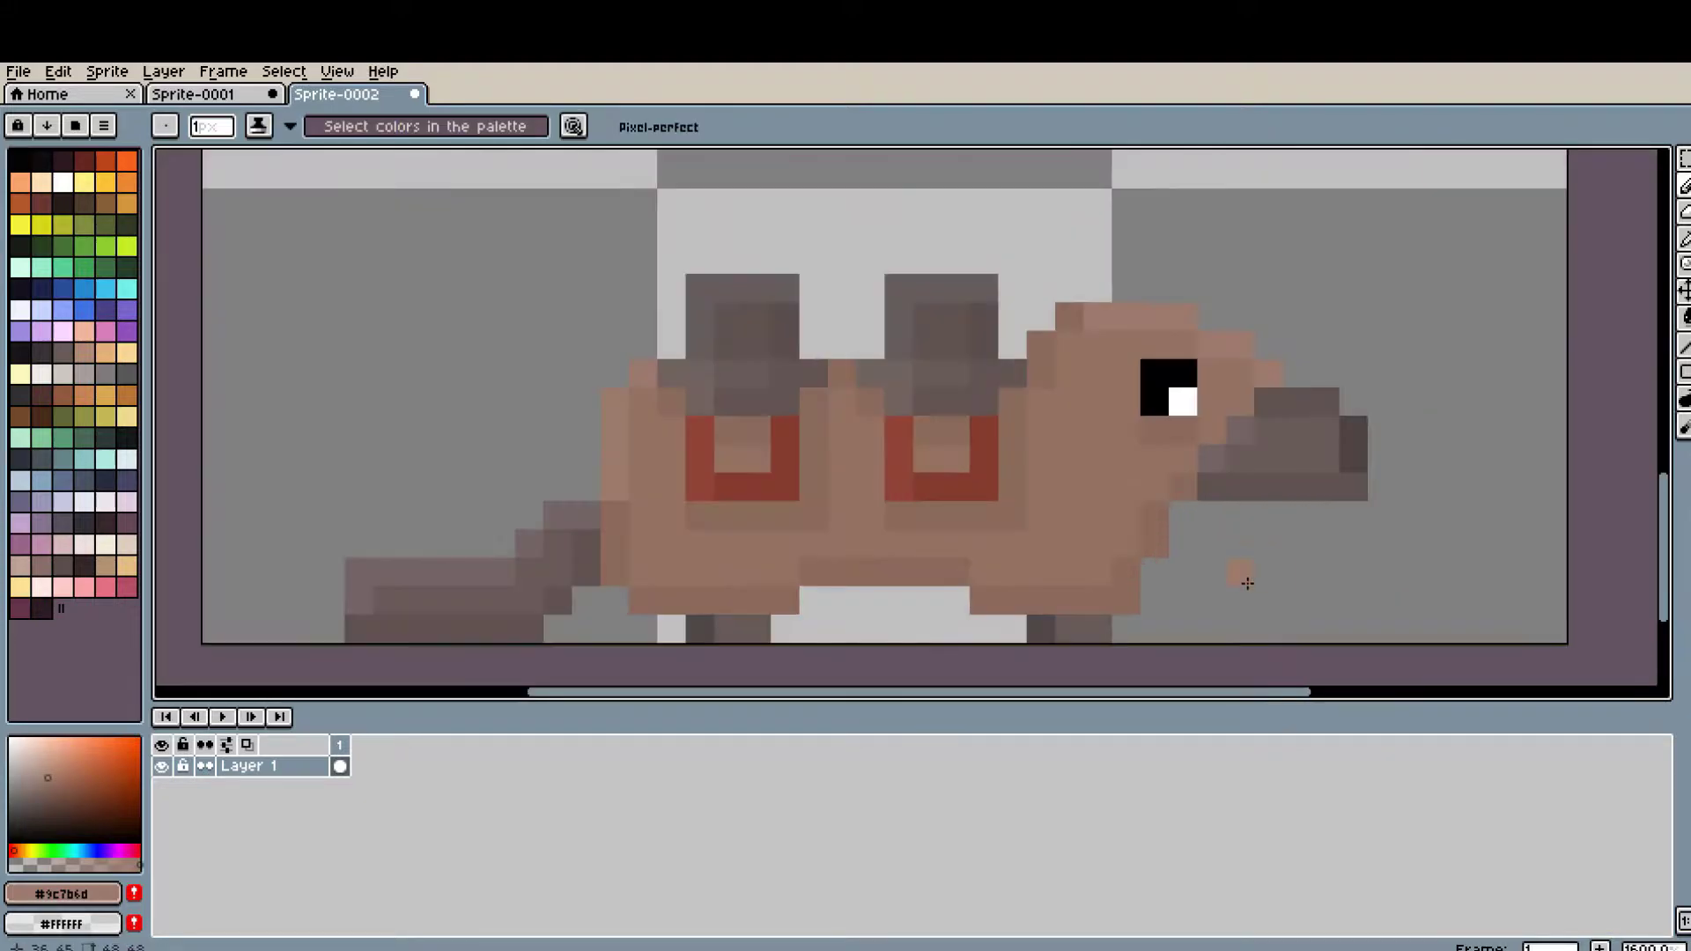
{"action": "scroll", "coordinate": [1149, 482], "scroll_direction": "down", "scroll_amount": 1}
{"action": "scroll", "coordinate": [1149, 481], "scroll_direction": "down", "scroll_amount": 1}
{"action": "scroll", "coordinate": [1346, 440], "scroll_direction": "up", "scroll_amount": 1}
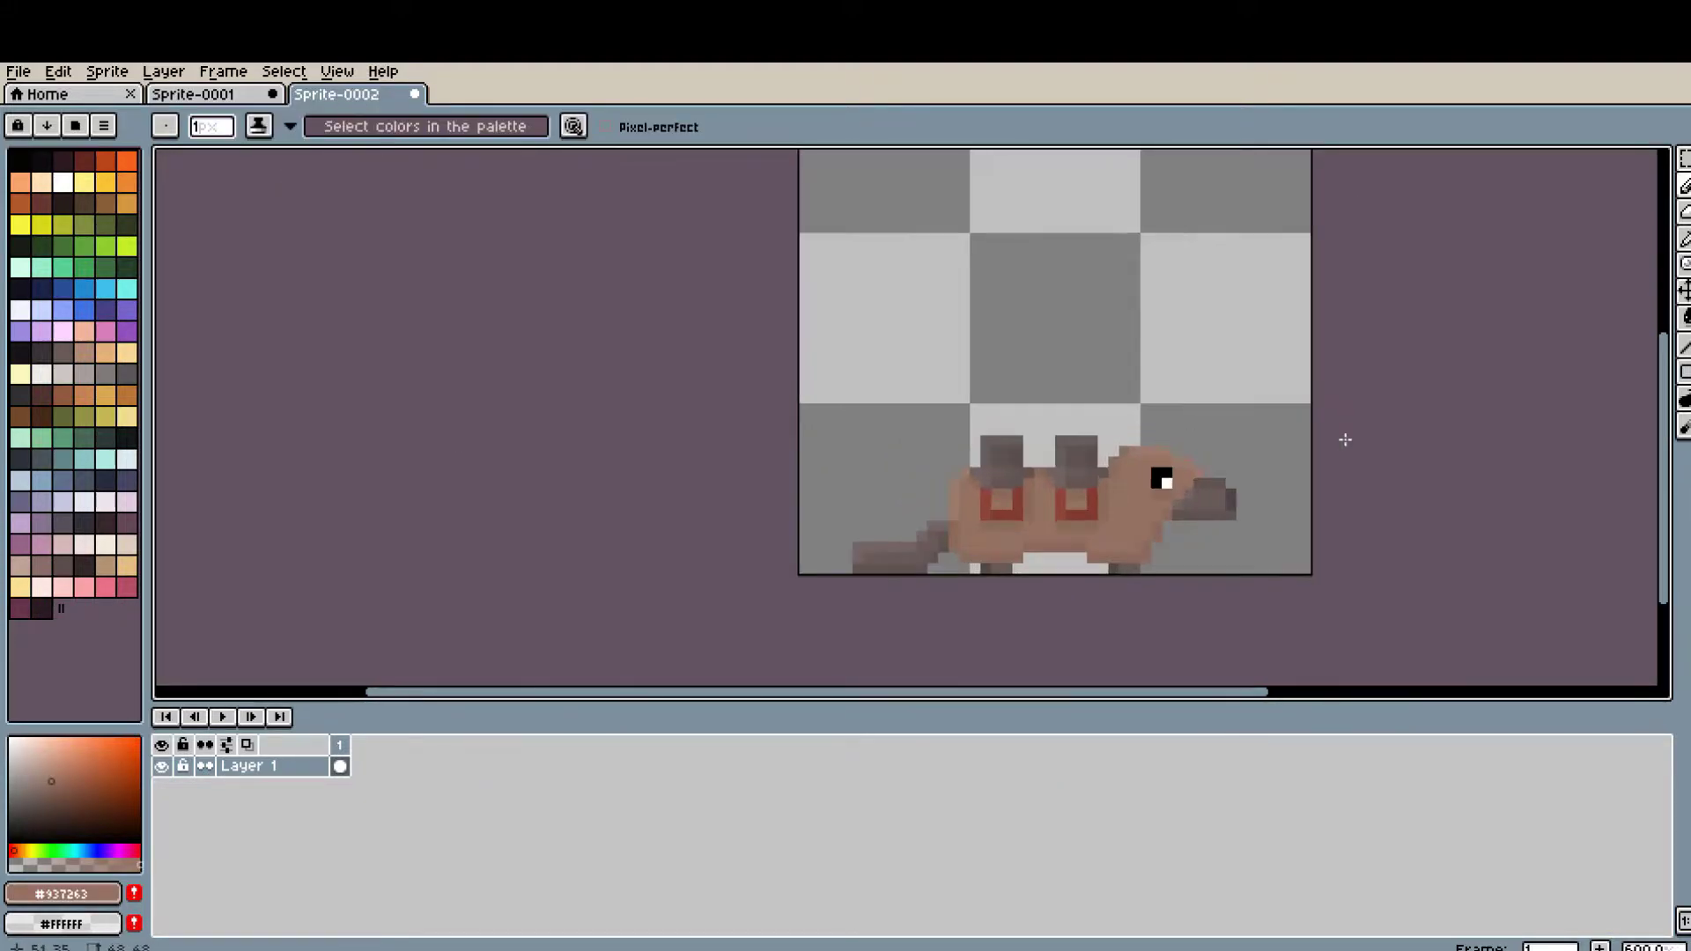
{"action": "left_click", "coordinate": [19, 71]}
- Confirm the new sprite, then select and copy the rodent in the second sprite
{"action": "left_click", "coordinate": [793, 672]}
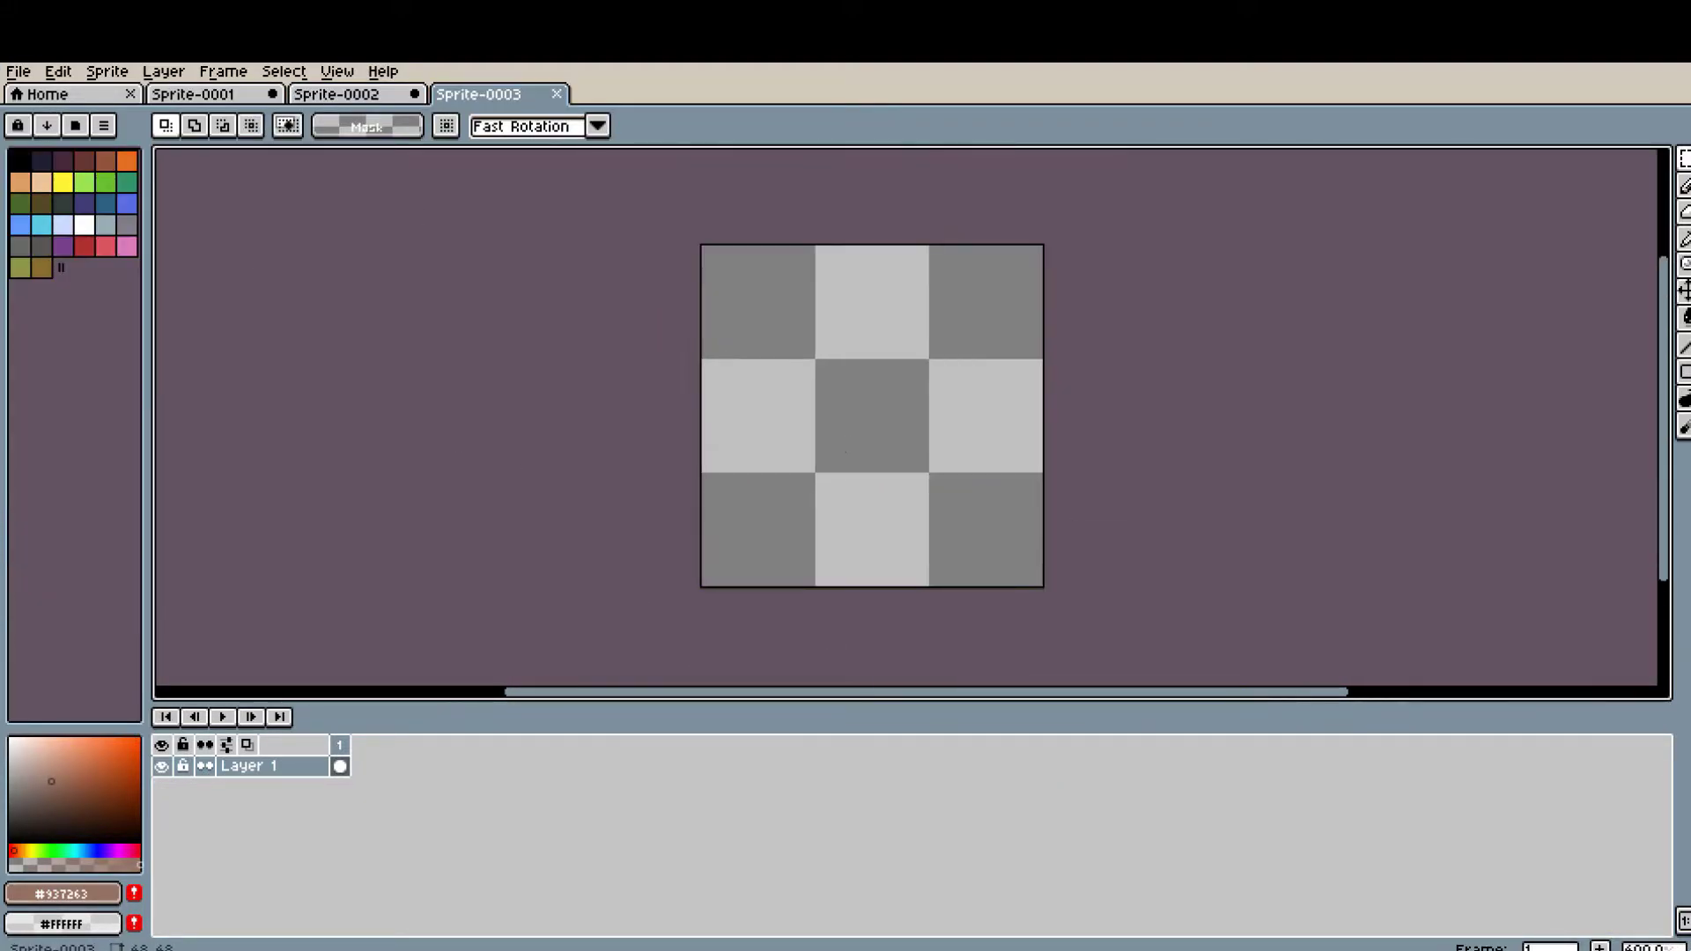
{"action": "left_click", "coordinate": [336, 95]}
{"action": "key", "text": "ctrl+a"}
{"action": "scroll", "coordinate": [1027, 521], "scroll_direction": "up", "scroll_amount": 2}
{"action": "left_click_drag", "start_coordinate": [748, 617], "coordinate": [1193, 300]}
{"action": "key", "text": "ctrl+c"}
- Paste the rodent into the third sprite and commit it in place
{"action": "key", "text": "ctrl+Tab"}
{"action": "key", "text": "ctrl+v"}
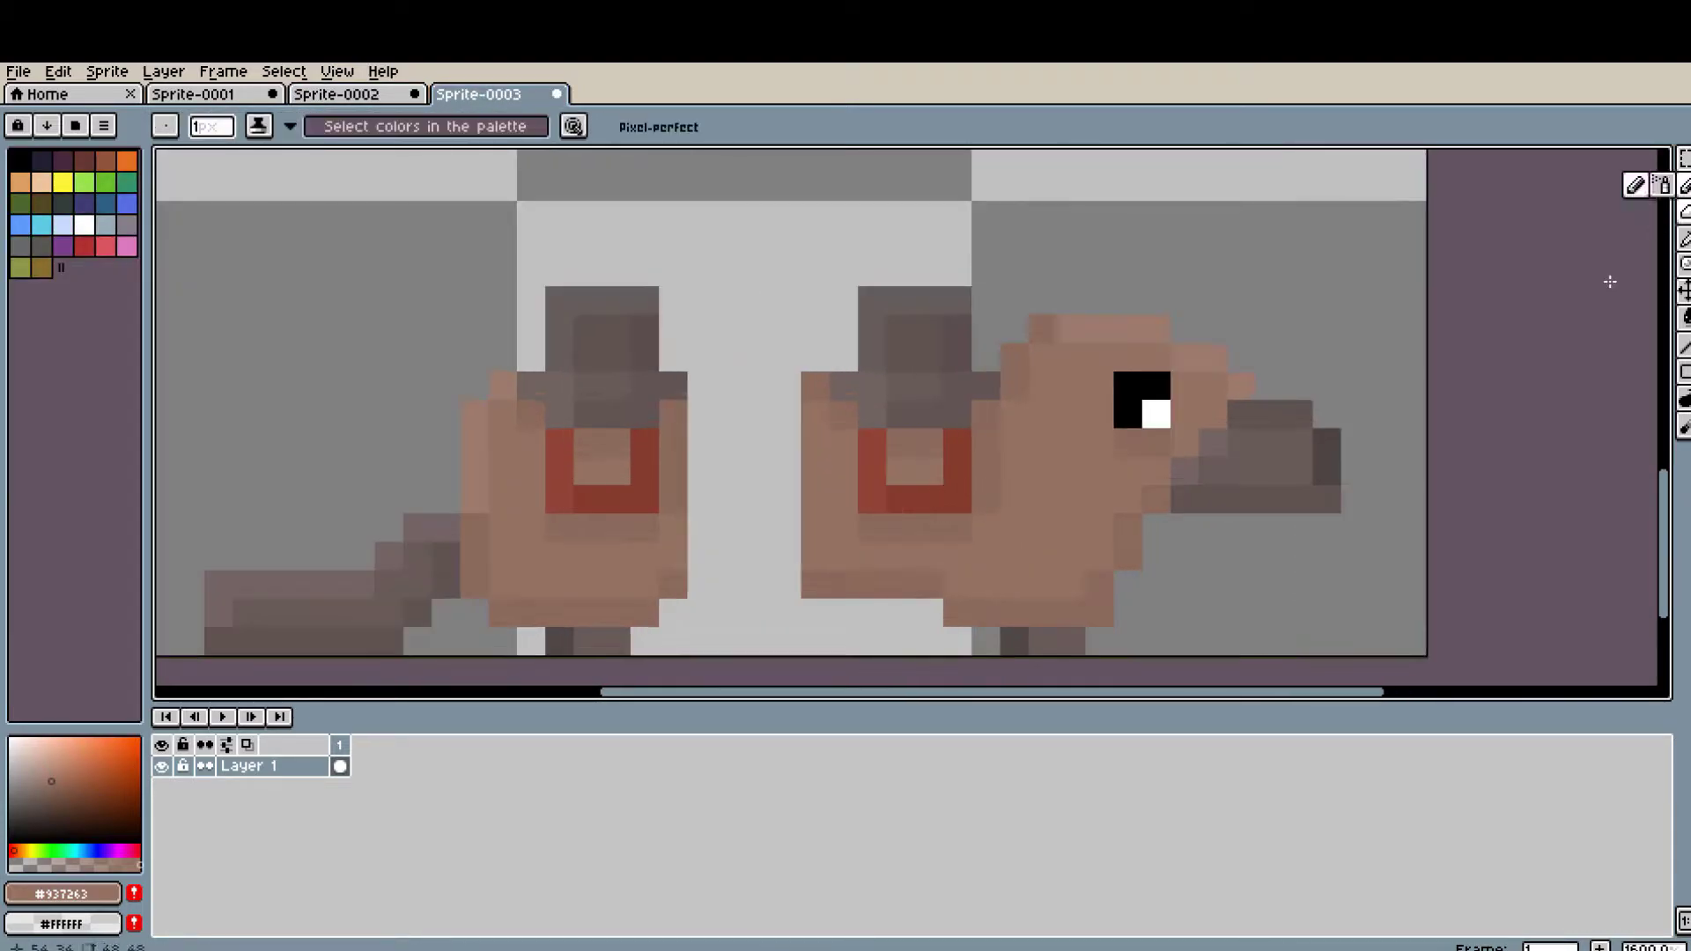
{"action": "scroll", "coordinate": [952, 478], "scroll_direction": "down", "scroll_amount": 1}
{"action": "key", "text": "ctrl+v"}
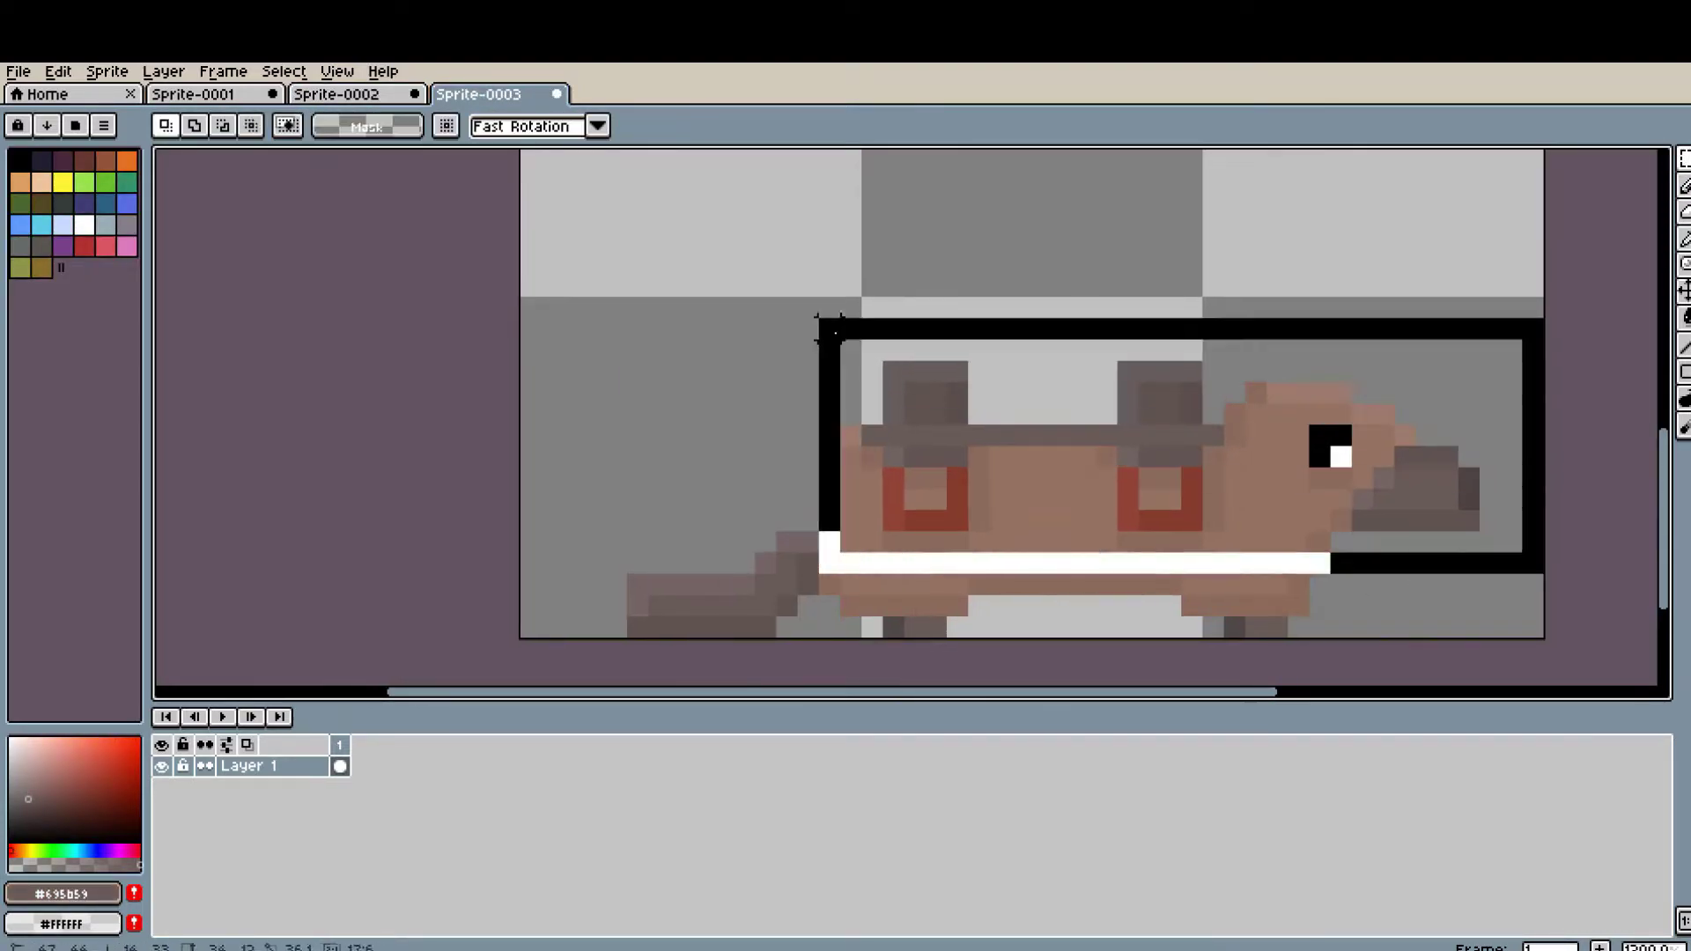
{"action": "key", "text": "Return"}
- Paste and drop the upper body section in the second sprite, sampling the dark plate colour
{"action": "key", "text": "ctrl+shift+Tab"}
{"action": "scroll", "coordinate": [1420, 468], "scroll_direction": "up", "scroll_amount": 2}
{"action": "key", "text": "ctrl+v"}
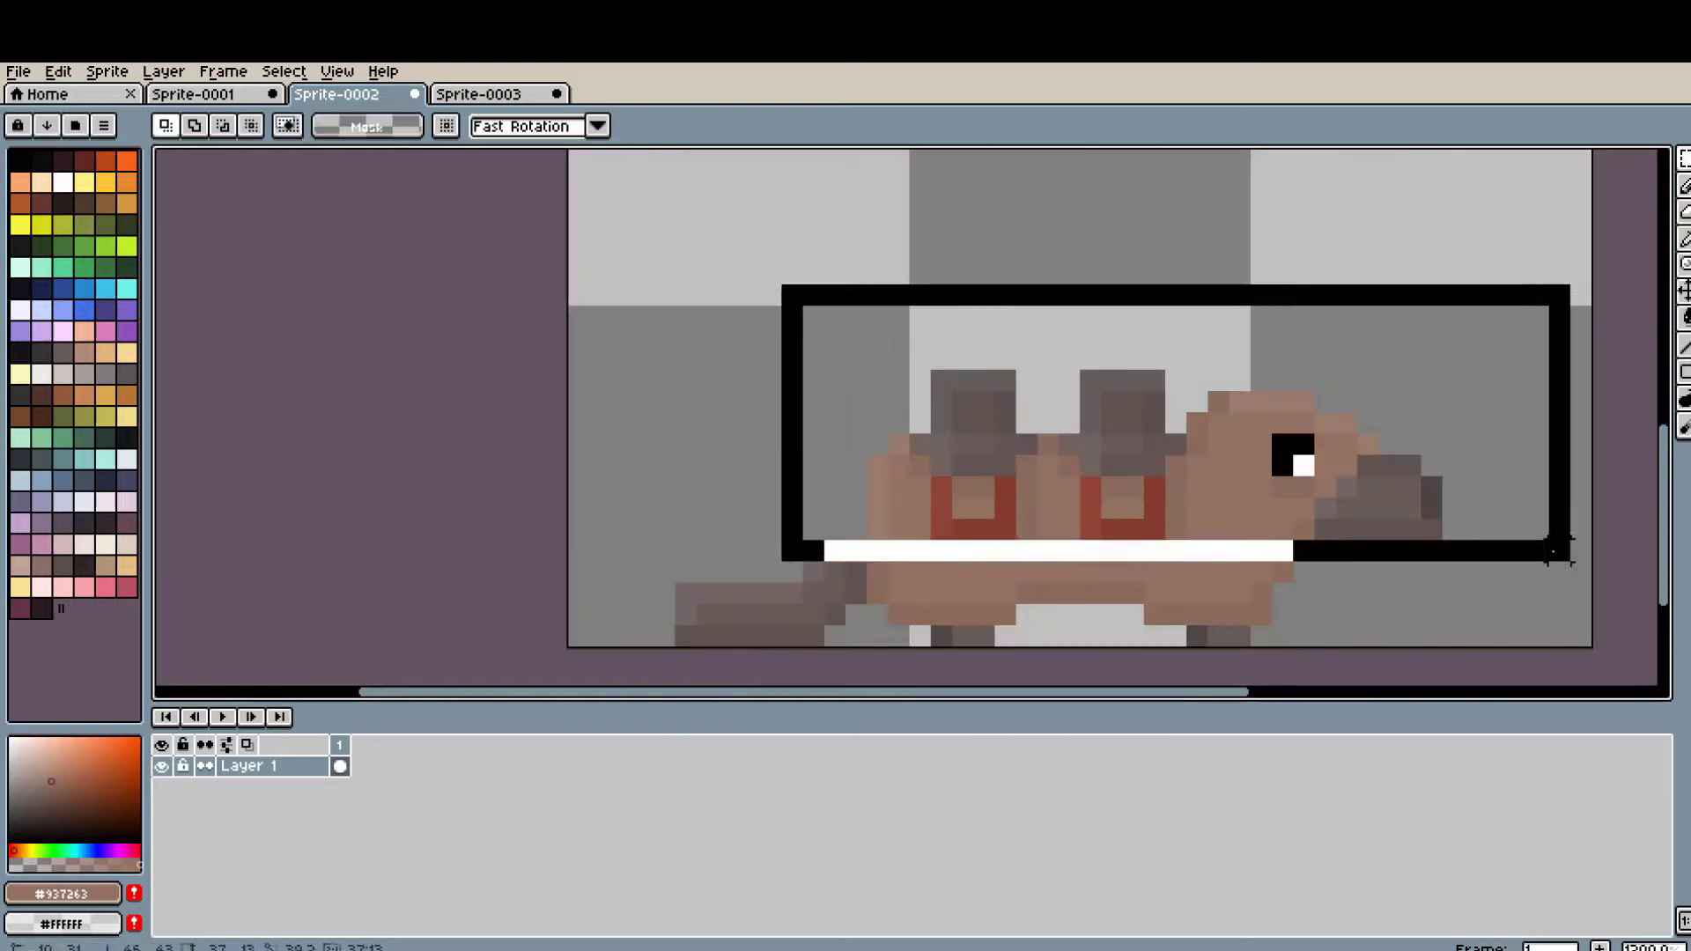
{"action": "key", "text": "Return"}
{"action": "left_click", "coordinate": [793, 511], "text": "alt"}
{"action": "scroll", "coordinate": [793, 510], "scroll_direction": "down", "scroll_amount": 2}
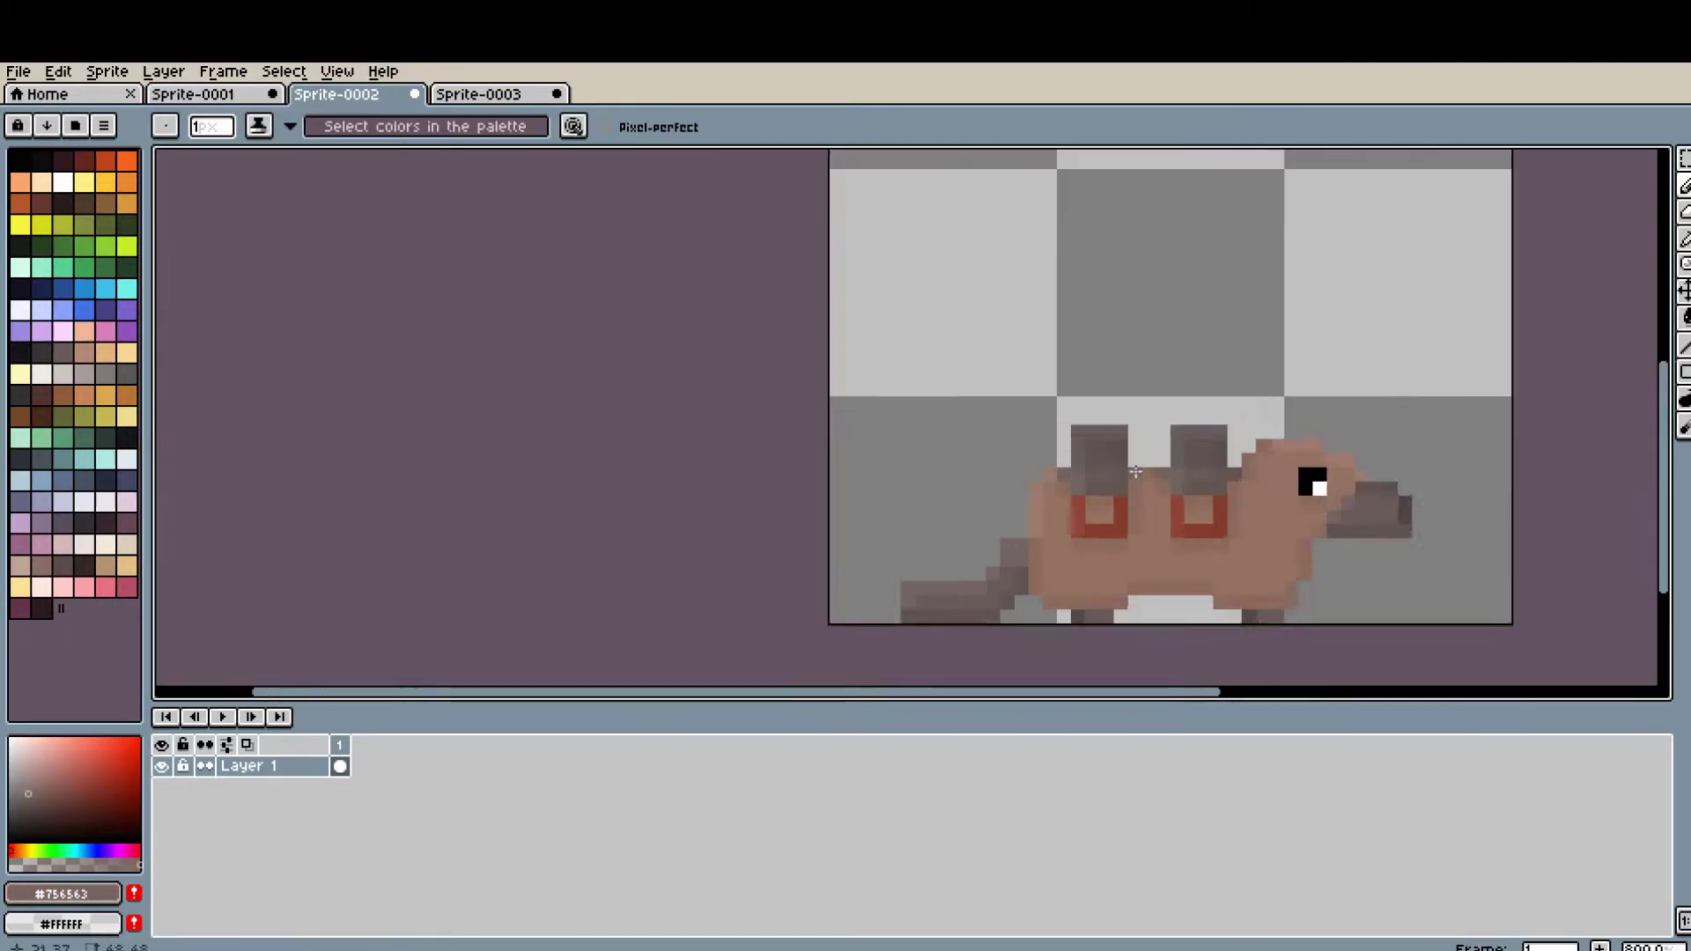
{"action": "scroll", "coordinate": [1145, 441], "scroll_direction": "up", "scroll_amount": 3}
{"action": "scroll", "coordinate": [994, 524], "scroll_direction": "down", "scroll_amount": 1}
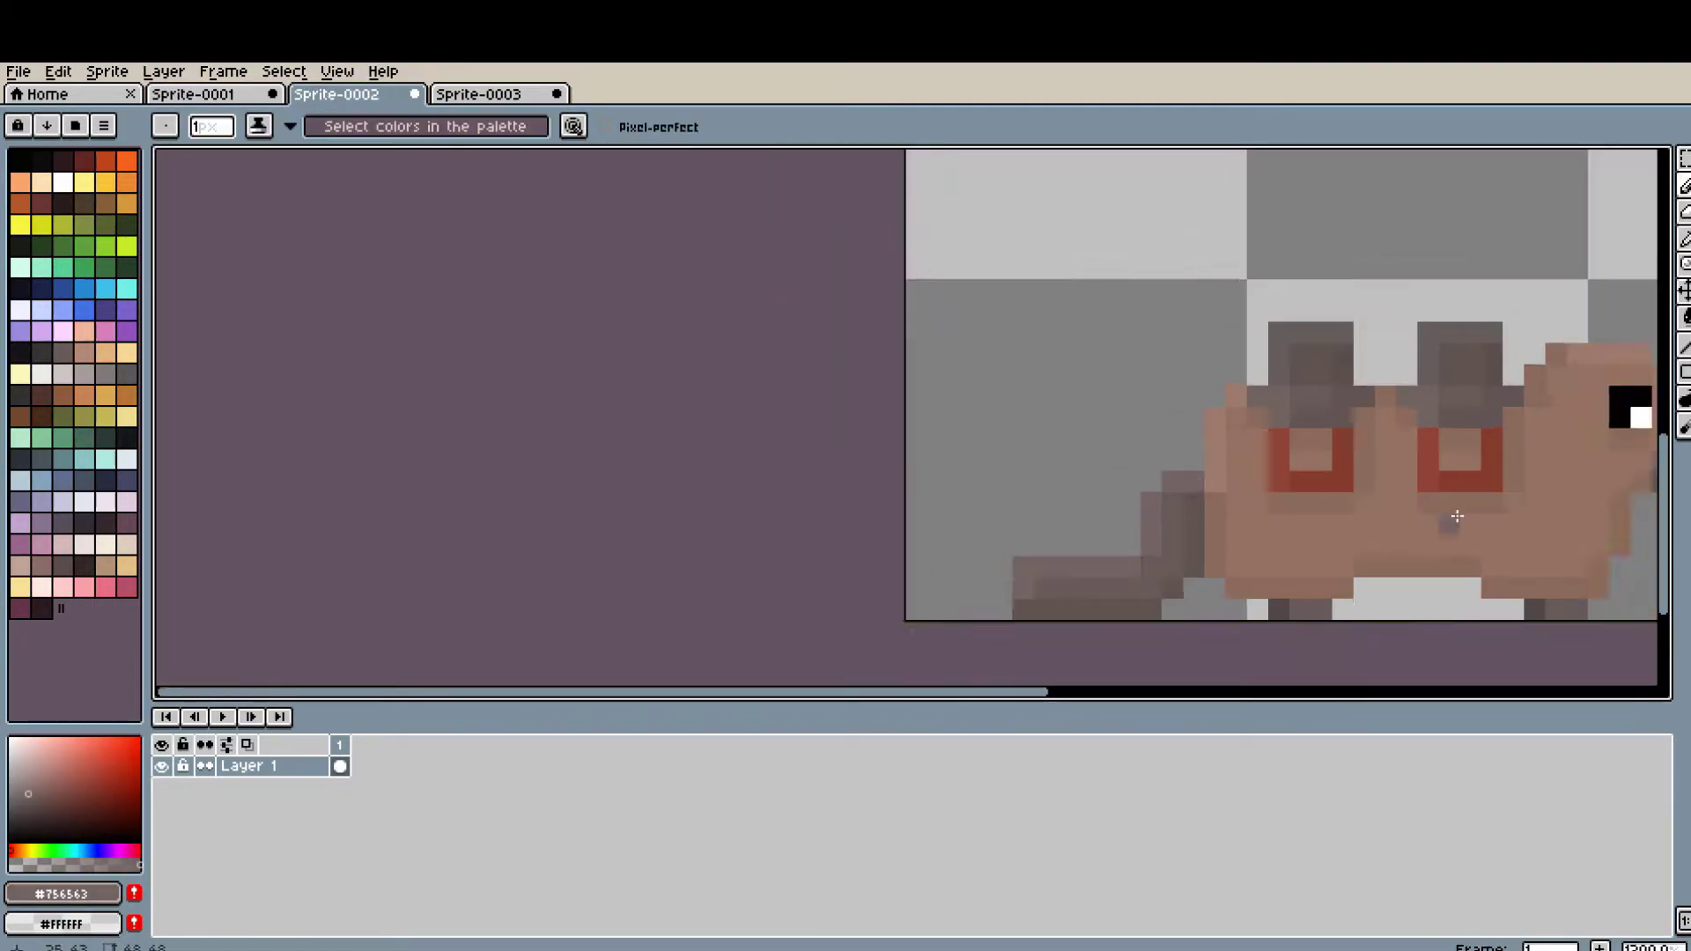
- In the third sprite, move the pasted upper body up above the legs
{"action": "key", "text": "ctrl+Tab"}
{"action": "scroll", "coordinate": [1107, 414], "scroll_direction": "up", "scroll_amount": 1}
{"action": "scroll", "coordinate": [717, 605], "scroll_direction": "down", "scroll_amount": 2}
{"action": "scroll", "coordinate": [717, 605], "scroll_direction": "up", "scroll_amount": 2}
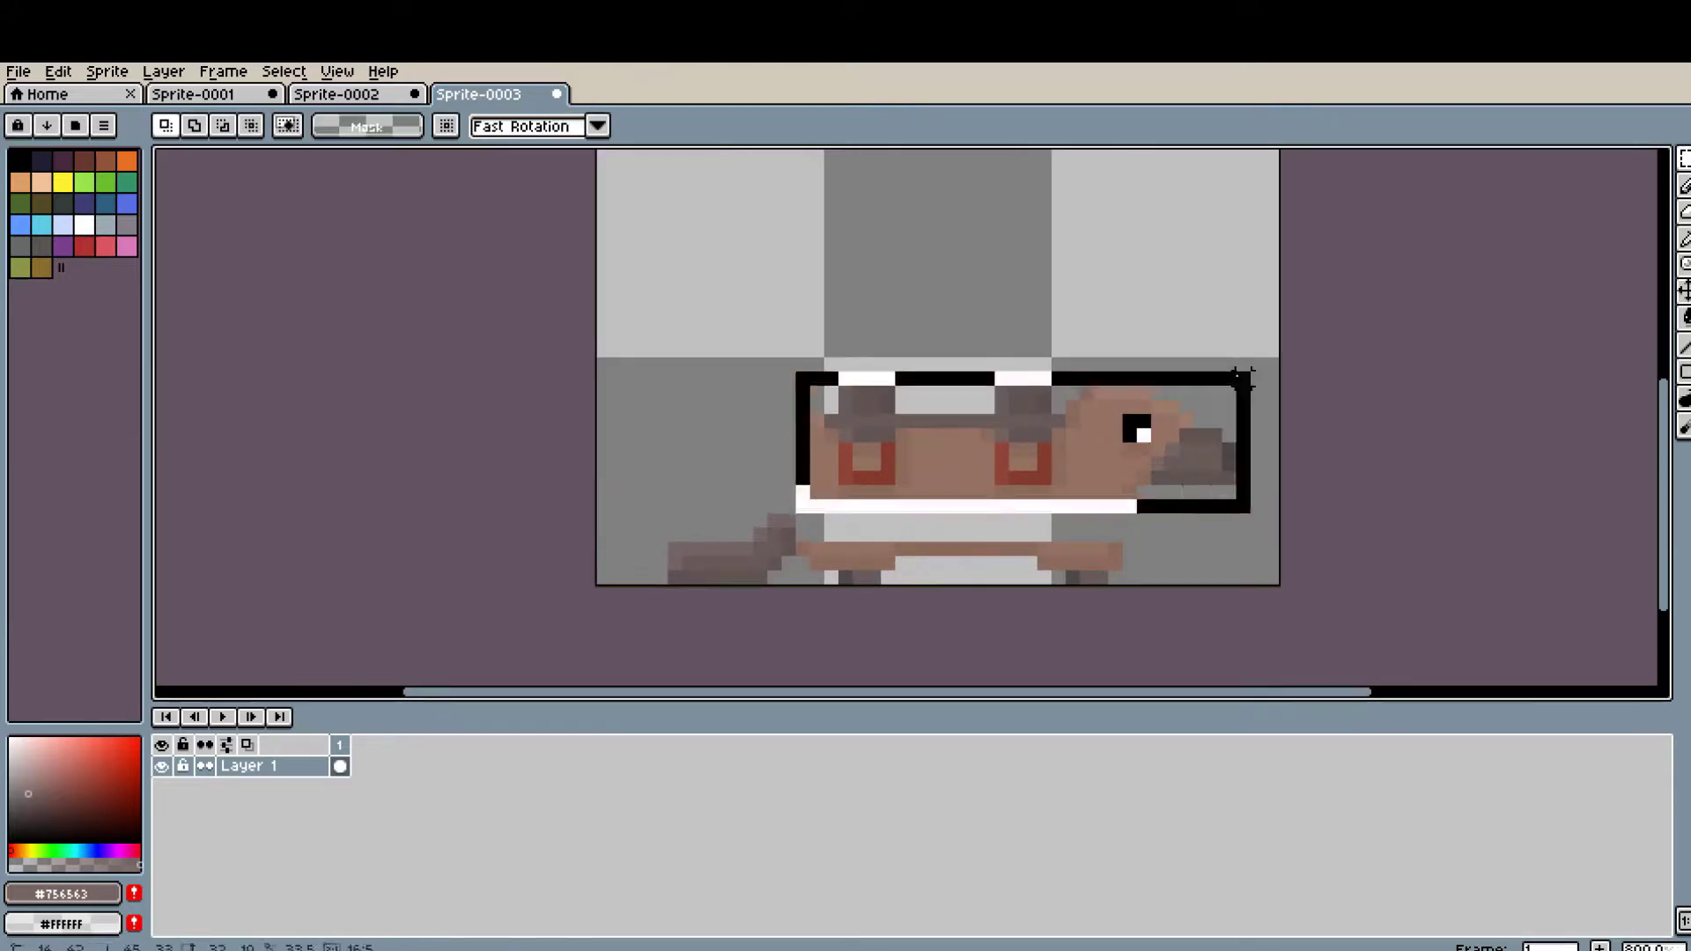
{"action": "left_click_drag", "start_coordinate": [1149, 459], "coordinate": [1137, 561]}
- Remove the lower part of the third rodent's tail
{"action": "scroll", "coordinate": [500, 569], "scroll_direction": "down", "scroll_amount": 2}
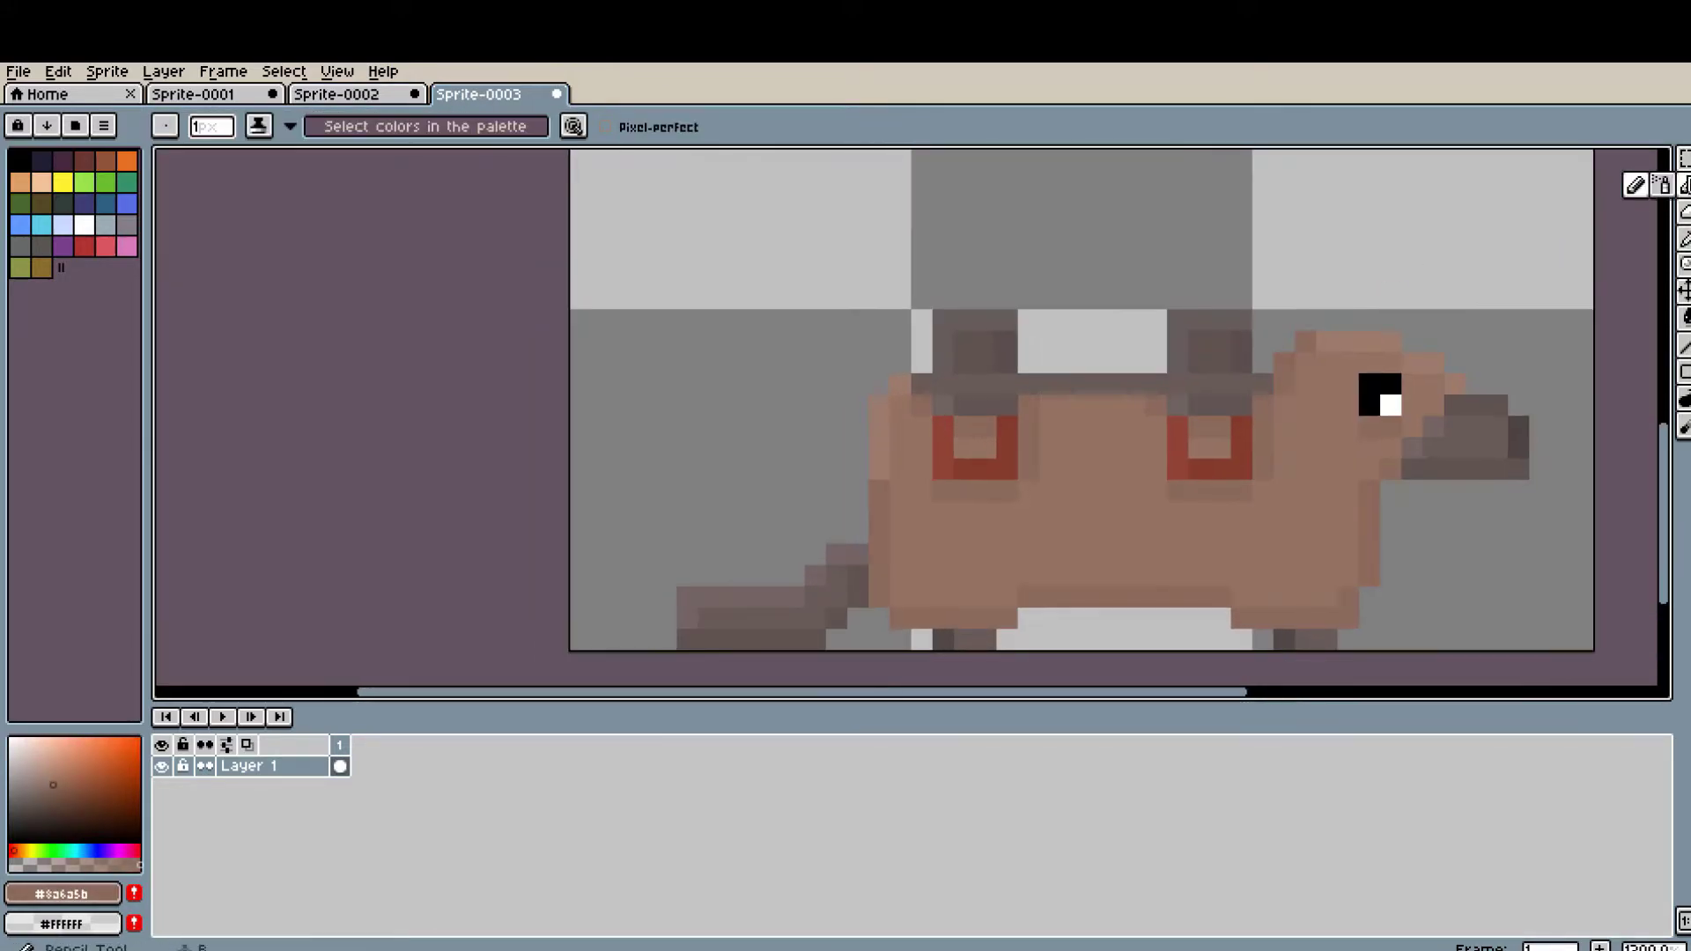
{"action": "left_click", "coordinate": [872, 617], "text": "alt"}
{"action": "scroll", "coordinate": [991, 611], "scroll_direction": "up", "scroll_amount": 2}
{"action": "key", "text": "m"}
{"action": "key", "text": "ctrl+z"}
{"action": "key", "text": "ctrl+z"}
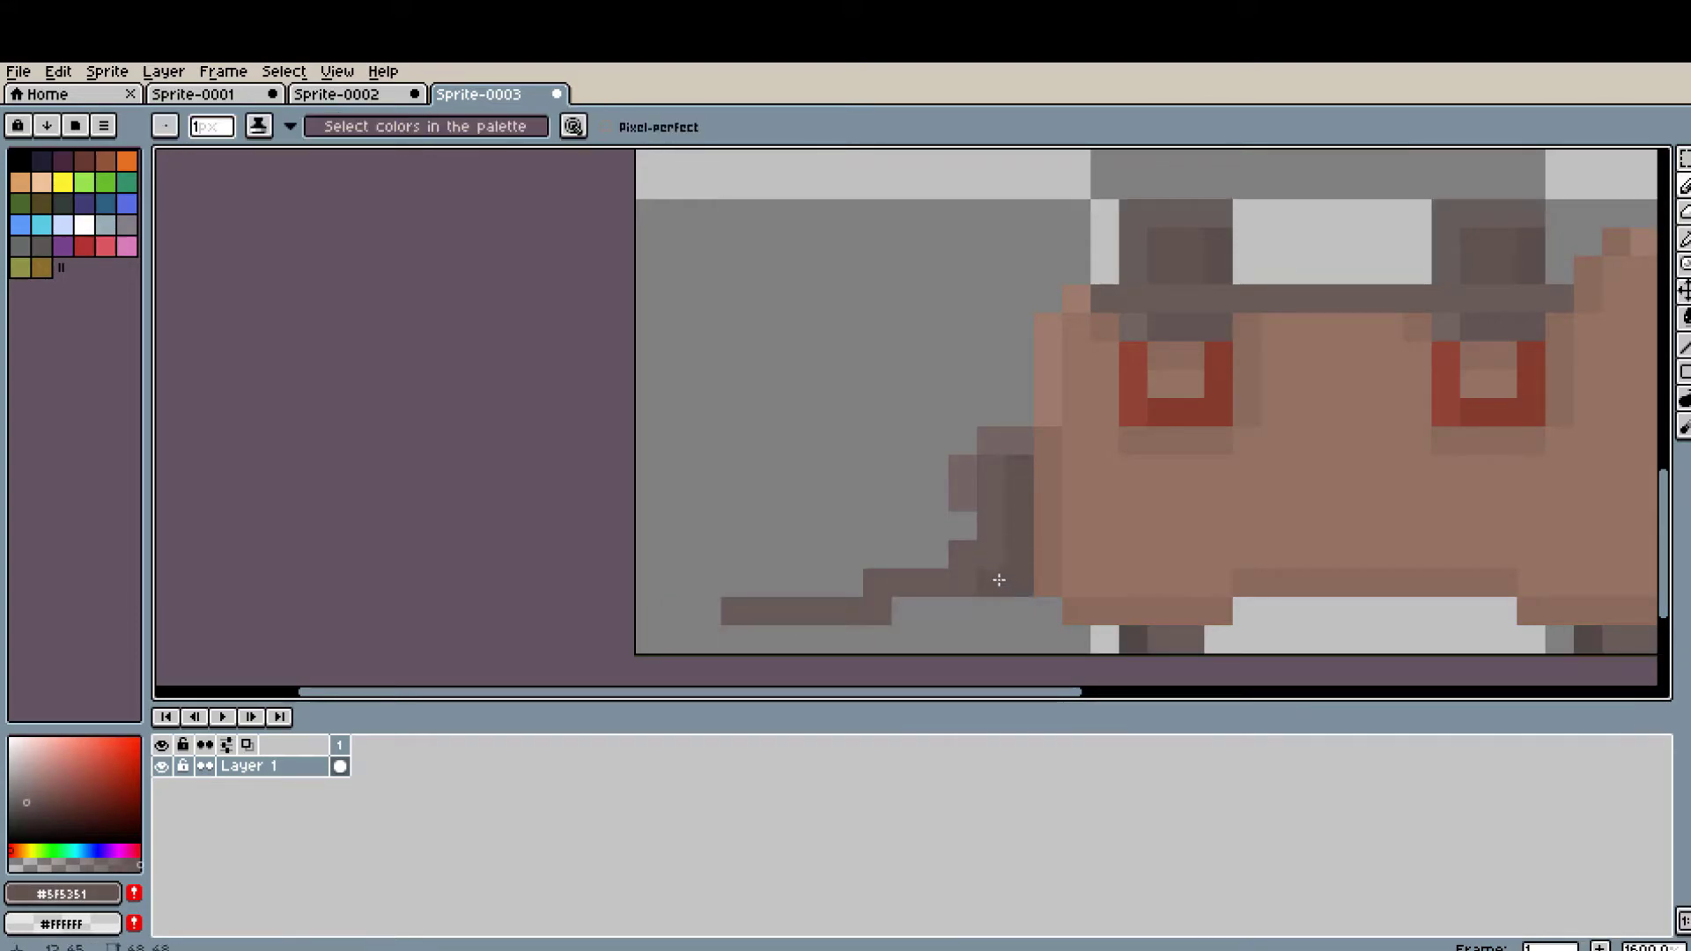
- Shift the tail end further left
{"action": "left_click", "coordinate": [732, 644], "text": "alt"}
{"action": "scroll", "coordinate": [984, 609], "scroll_direction": "down", "scroll_amount": 1}
{"action": "scroll", "coordinate": [984, 609], "scroll_direction": "up", "scroll_amount": 1}
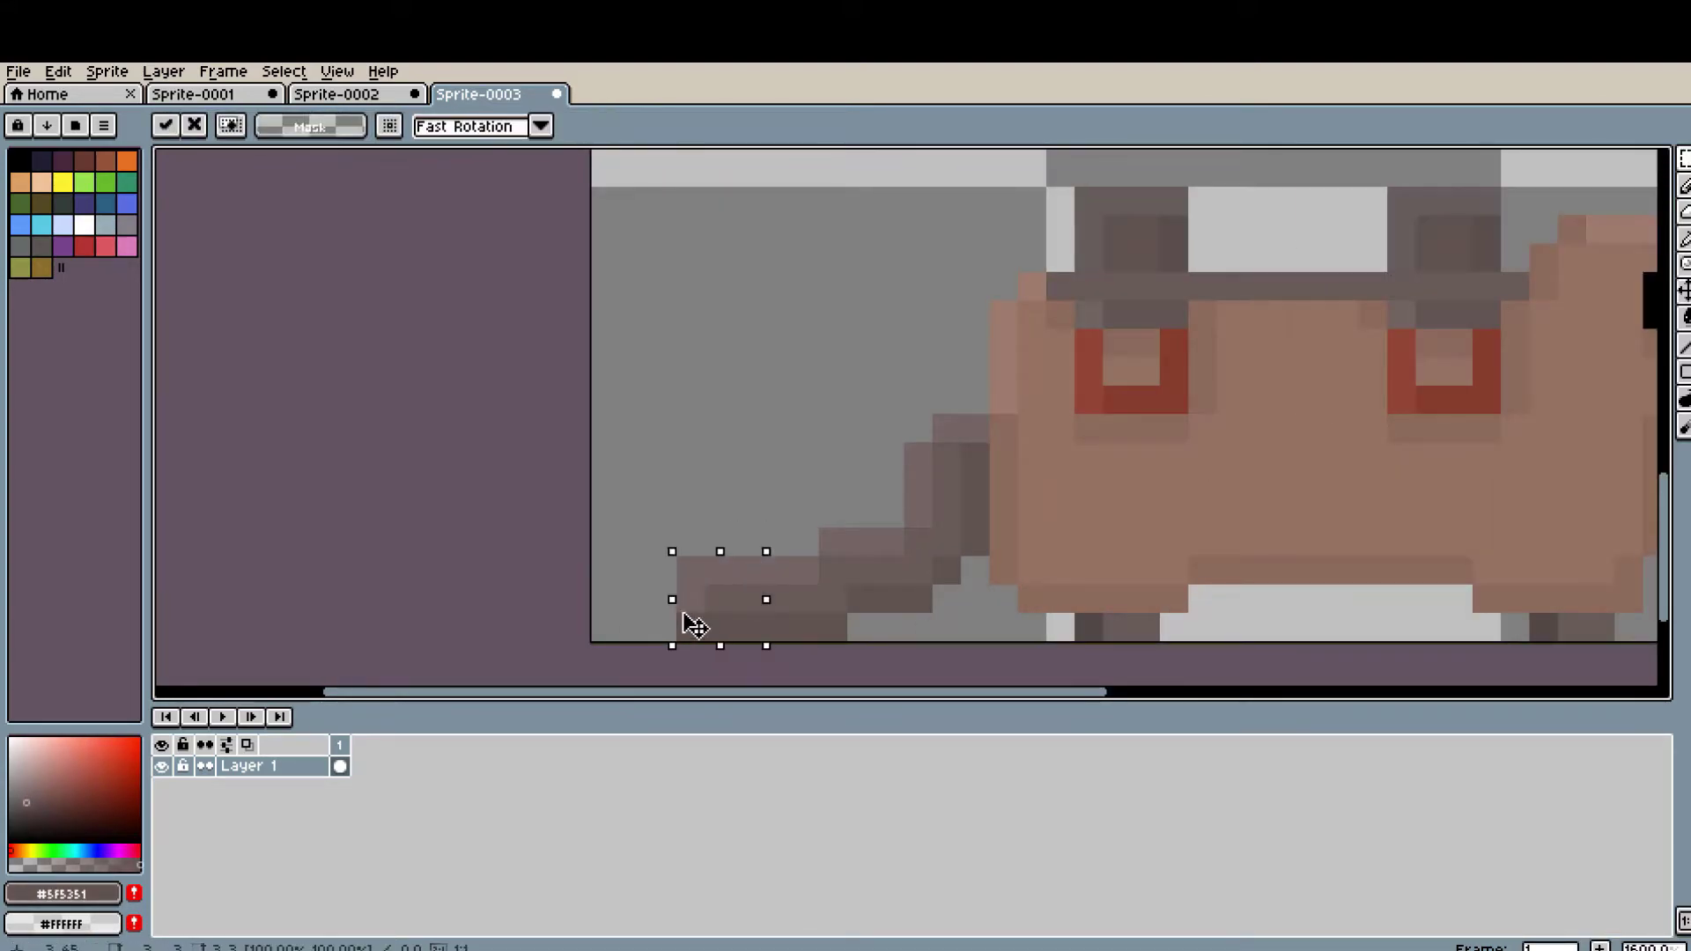
{"action": "left_click_drag", "start_coordinate": [695, 626], "coordinate": [667, 625]}
{"action": "left_click", "coordinate": [734, 610], "text": "alt"}
{"action": "scroll", "coordinate": [1133, 521], "scroll_direction": "down", "scroll_amount": 3}
{"action": "scroll", "coordinate": [1058, 578], "scroll_direction": "up", "scroll_amount": 2}
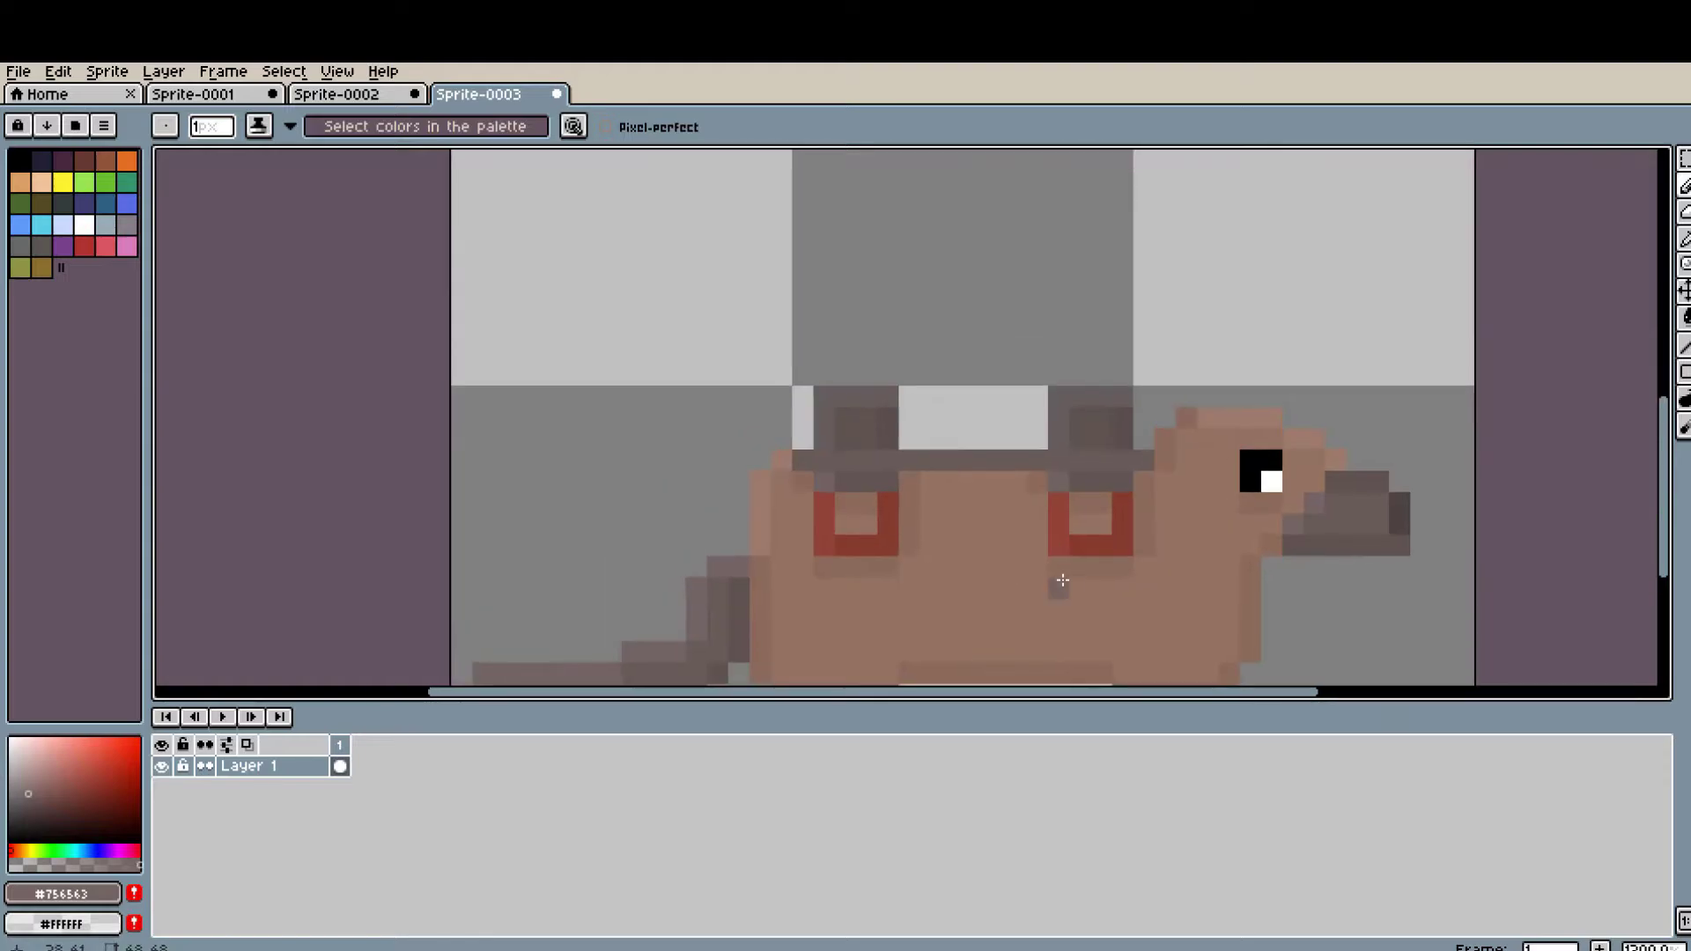
- Paint a dark band across the rodent's back
{"action": "left_click", "coordinate": [628, 585], "text": "alt"}
{"action": "scroll", "coordinate": [660, 547], "scroll_direction": "up", "scroll_amount": 1}
{"action": "scroll", "coordinate": [822, 578], "scroll_direction": "down", "scroll_amount": 1}
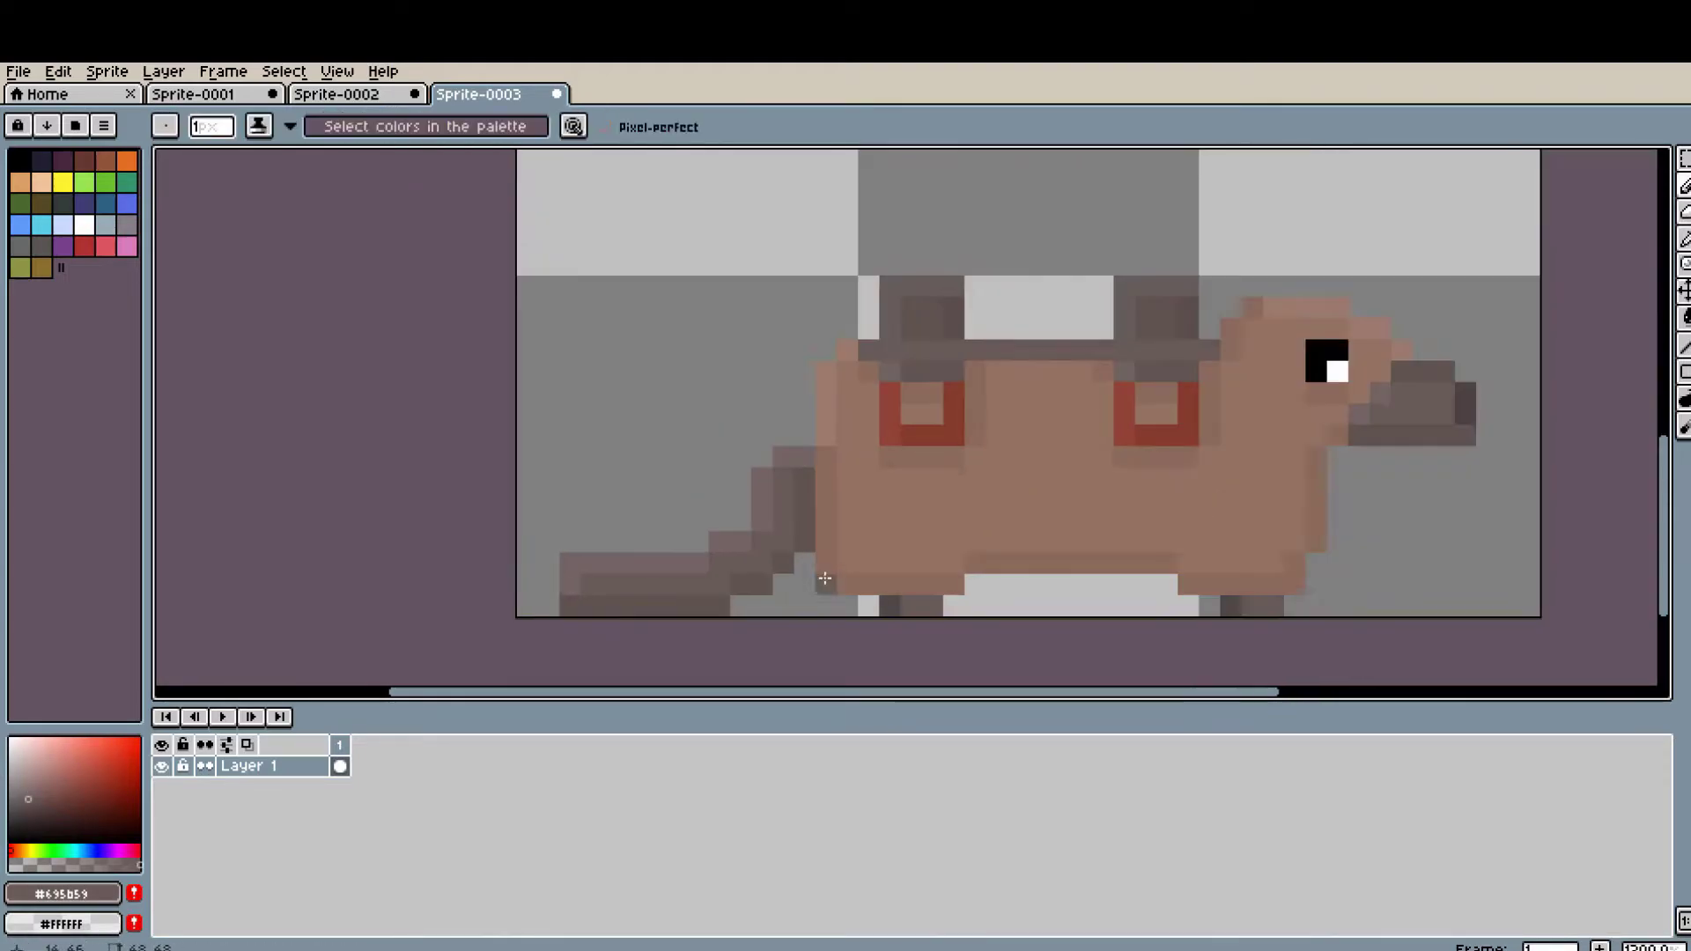
{"action": "scroll", "coordinate": [615, 546], "scroll_direction": "down", "scroll_amount": 2}
{"action": "scroll", "coordinate": [895, 349], "scroll_direction": "up", "scroll_amount": 3}
{"action": "left_click", "coordinate": [644, 430], "text": "alt"}
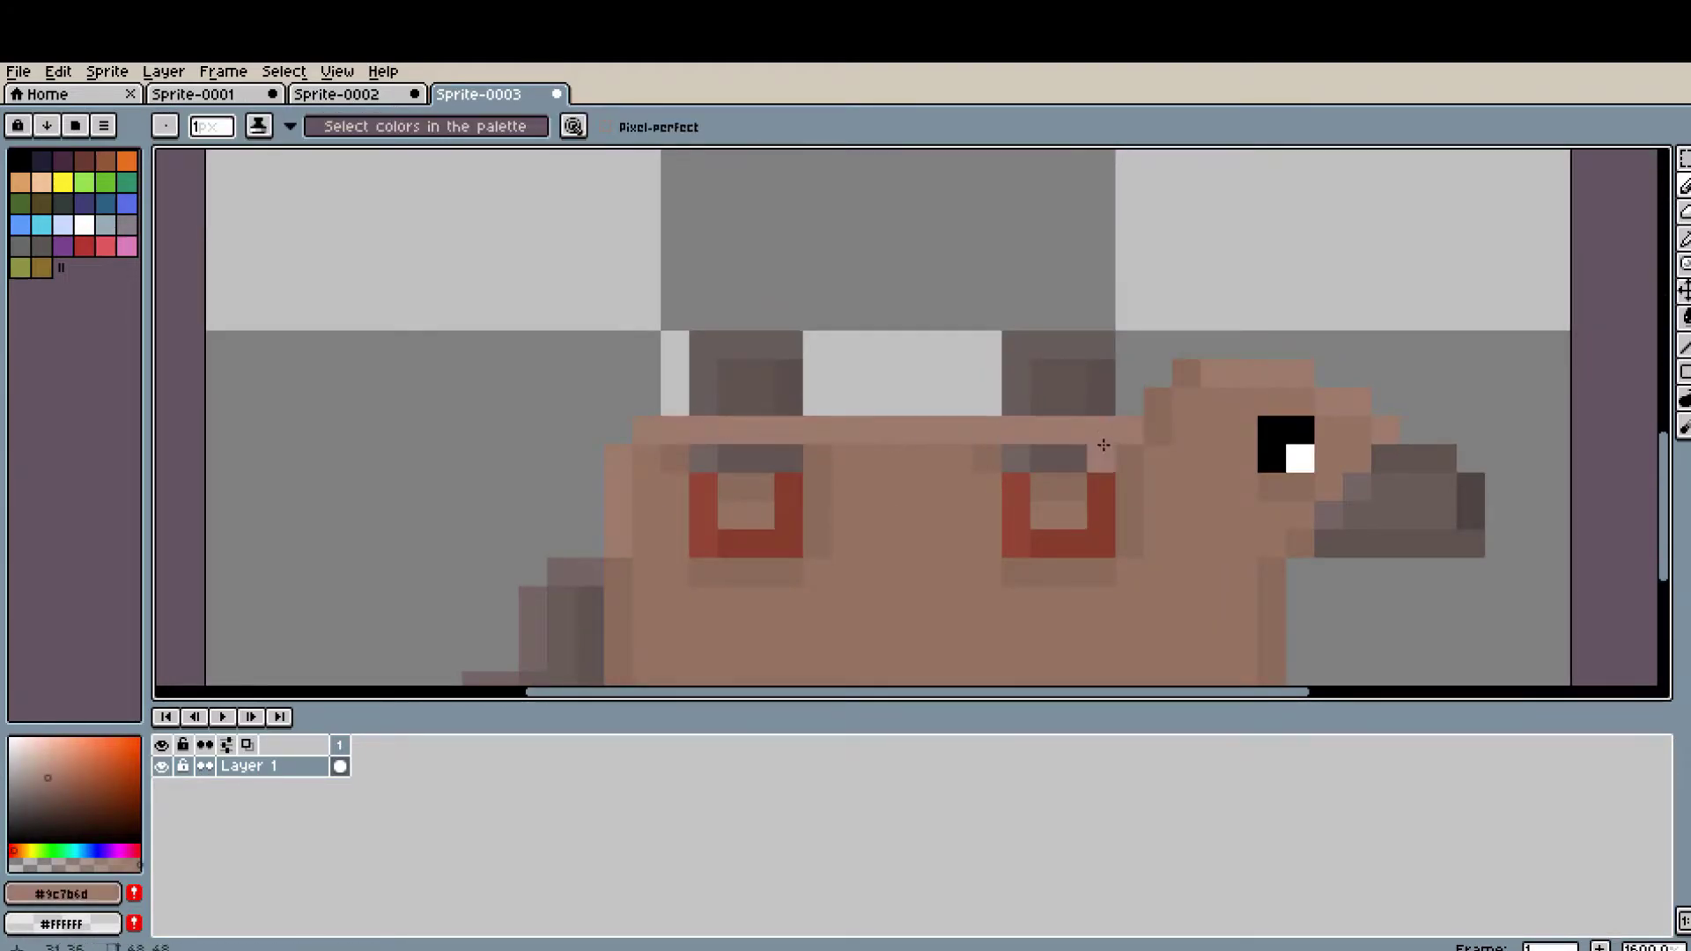
{"action": "left_click_drag", "start_coordinate": [1104, 445], "coordinate": [993, 454]}
- Fill the gap between the plates and stack dark rows into a tall stepped dome on the back
{"action": "scroll", "coordinate": [999, 565], "scroll_direction": "up", "scroll_amount": 2}
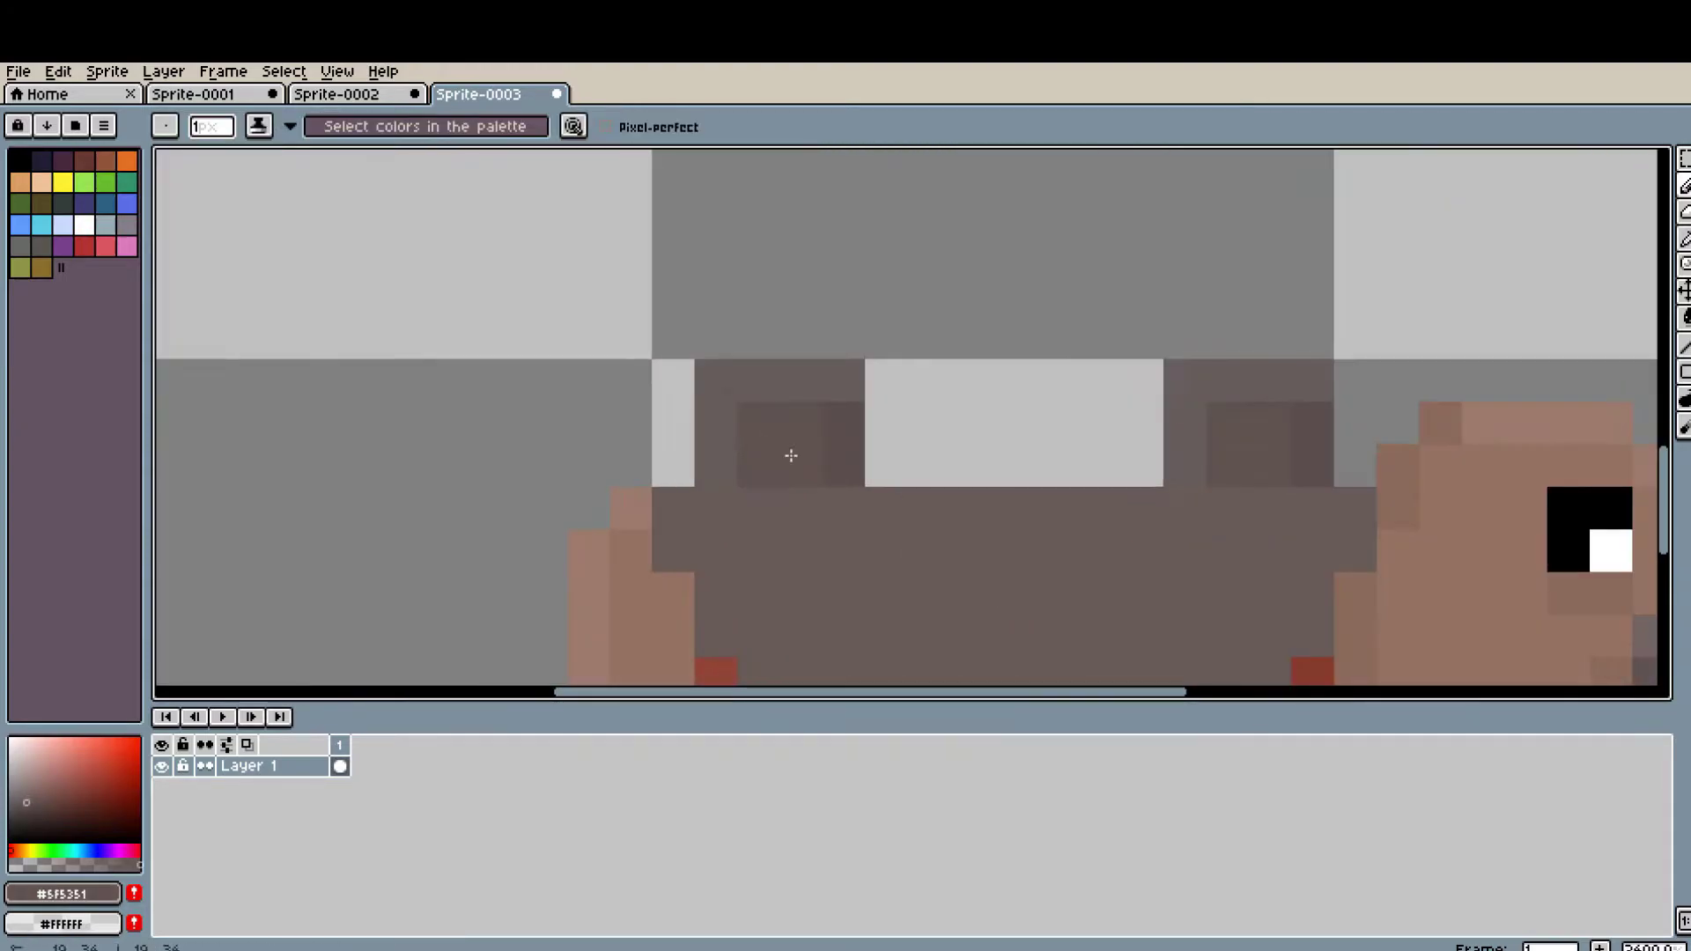
{"action": "left_click", "coordinate": [790, 453], "text": "alt"}
{"action": "left_click_drag", "start_coordinate": [1119, 555], "coordinate": [855, 537]}
{"action": "left_click_drag", "start_coordinate": [1259, 432], "coordinate": [744, 414]}
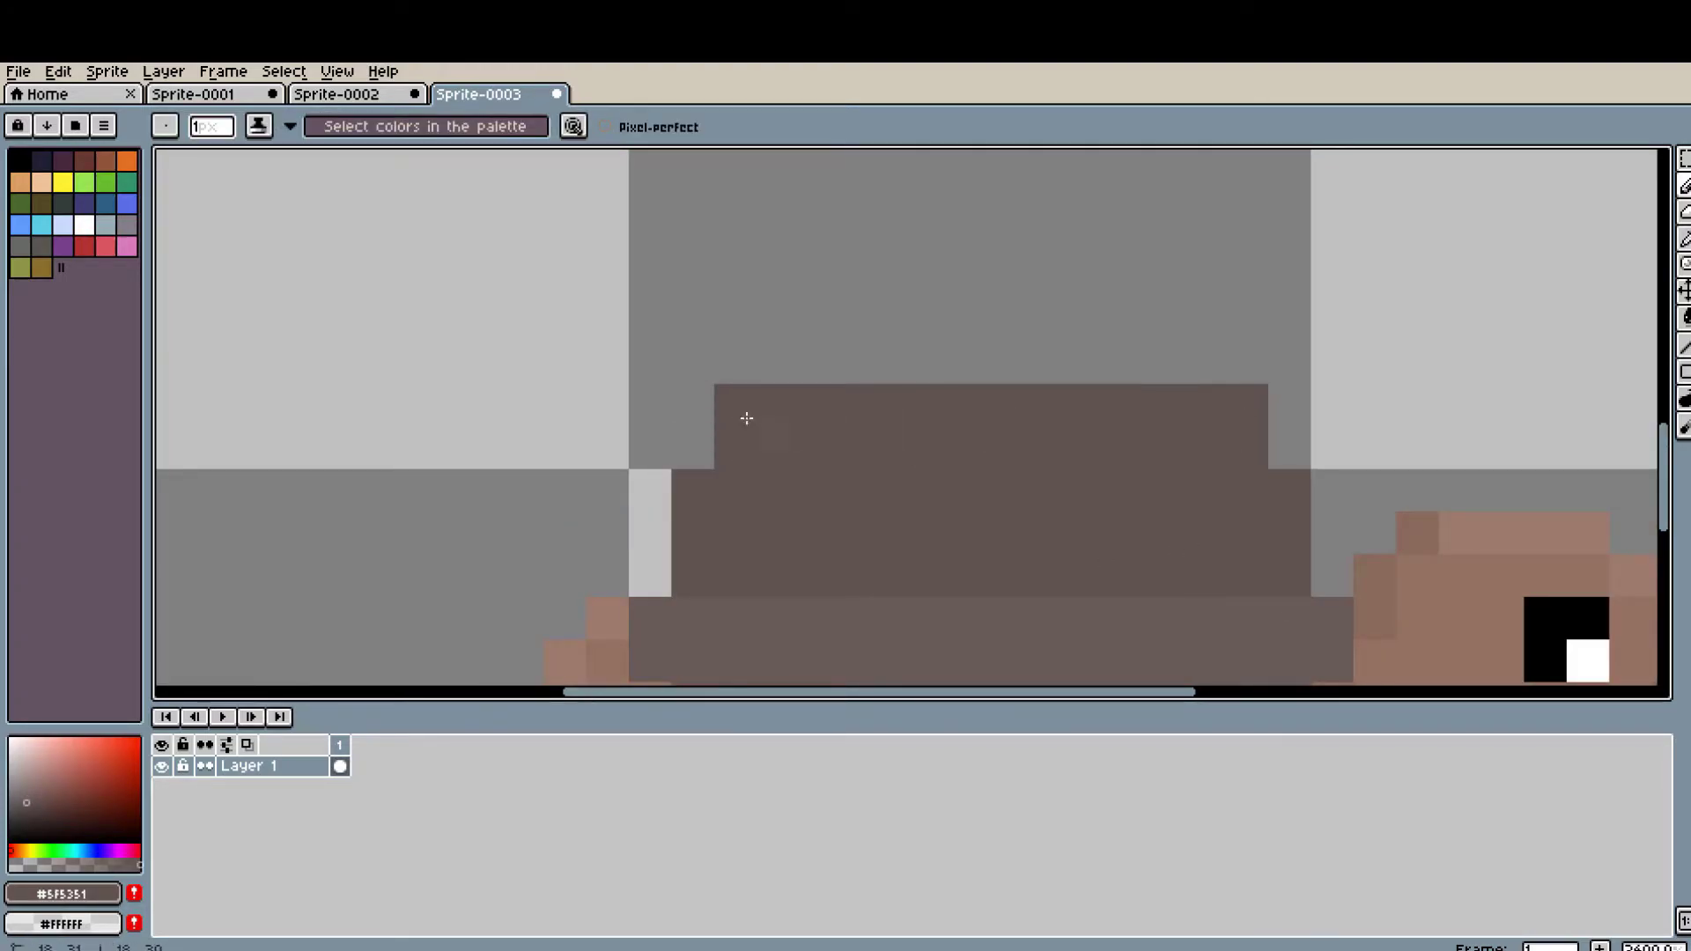
{"action": "scroll", "coordinate": [743, 415], "scroll_direction": "up", "scroll_amount": 2}
{"action": "scroll", "coordinate": [914, 419], "scroll_direction": "down", "scroll_amount": 3}
{"action": "mouse_move", "coordinate": [914, 419]}
{"action": "left_mouse_down"}
{"action": "mouse_move", "coordinate": [1145, 388]}
{"action": "mouse_move", "coordinate": [865, 317]}
{"action": "left_mouse_up"}
{"action": "scroll", "coordinate": [880, 353], "scroll_direction": "up", "scroll_amount": 2}
{"action": "scroll", "coordinate": [865, 317], "scroll_direction": "down", "scroll_amount": 2}
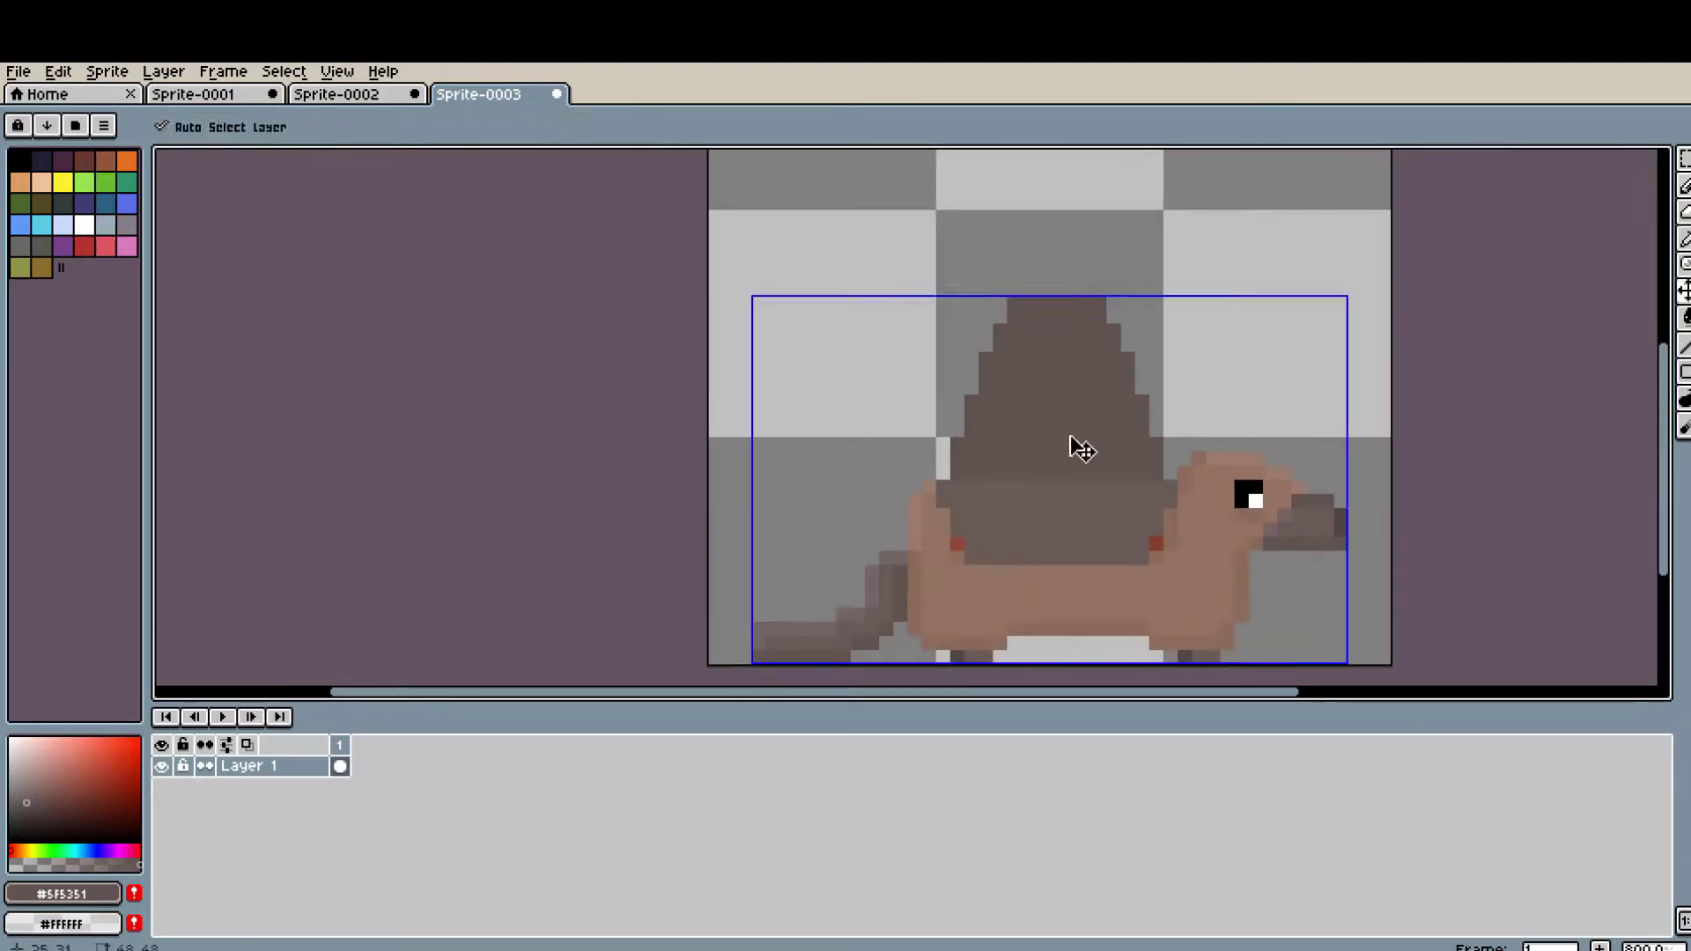
{"action": "scroll", "coordinate": [1076, 446], "scroll_direction": "up", "scroll_amount": 2}
- Draw a red saddle line beneath the dark shell
{"action": "left_click", "coordinate": [888, 551], "text": "alt"}
{"action": "left_click_drag", "start_coordinate": [934, 538], "coordinate": [1201, 517]}
{"action": "scroll", "coordinate": [1329, 437], "scroll_direction": "down", "scroll_amount": 1}
{"action": "left_click", "coordinate": [1329, 438], "text": "alt"}
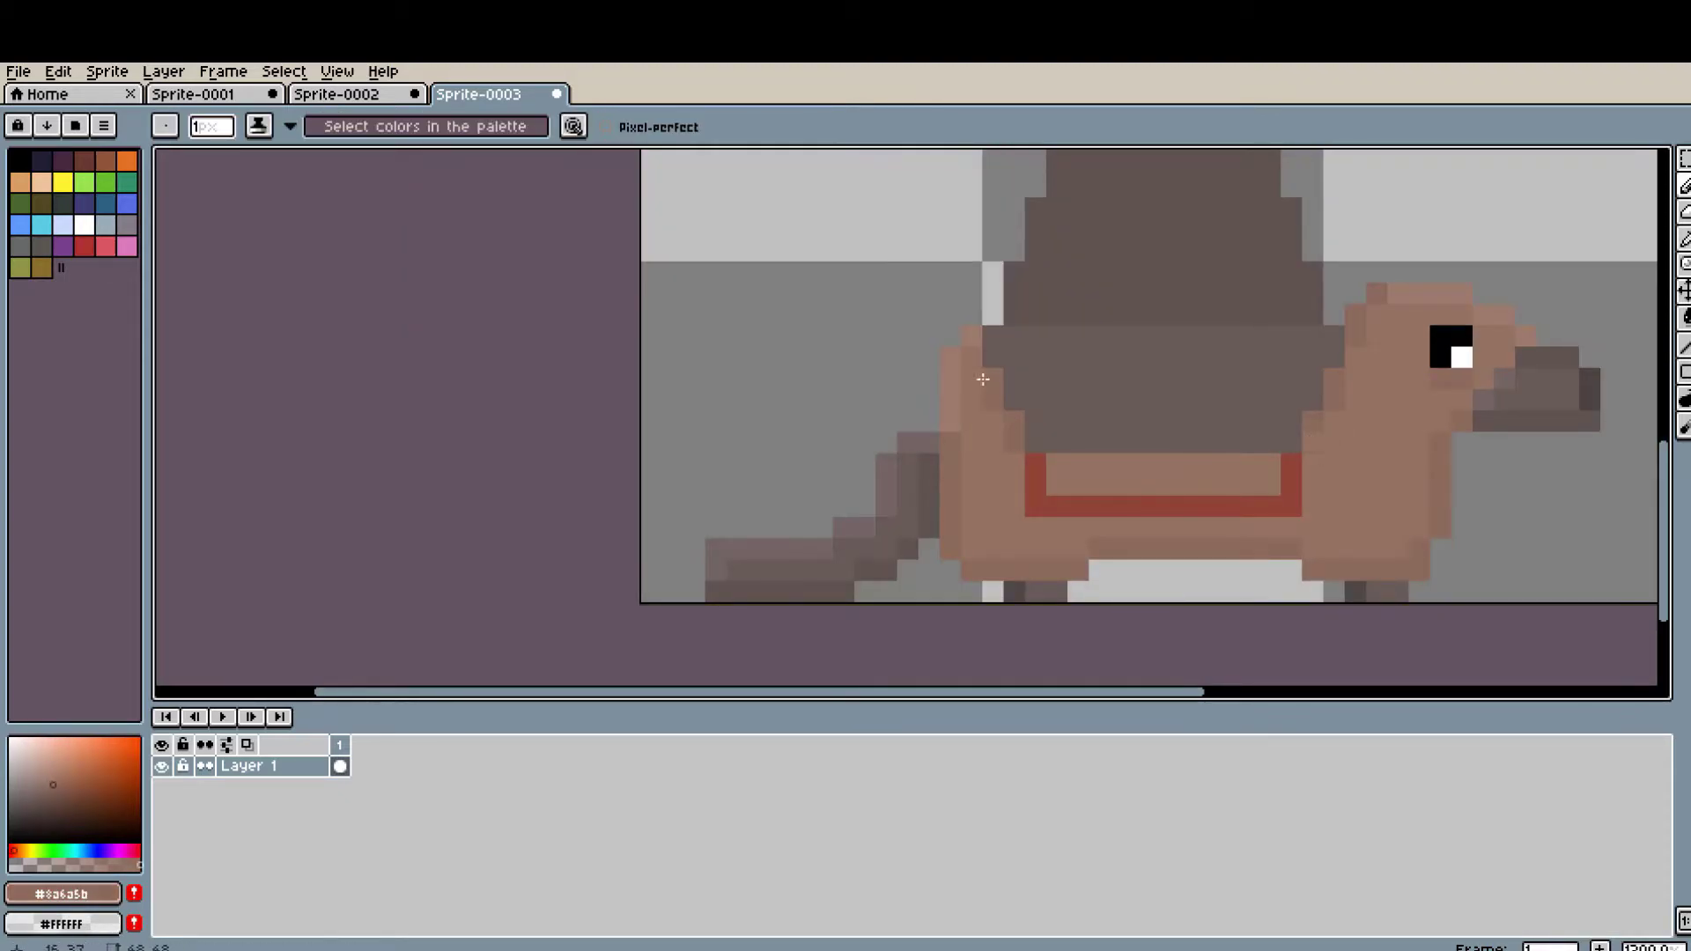
{"action": "scroll", "coordinate": [983, 379], "scroll_direction": "down", "scroll_amount": 3}
{"action": "scroll", "coordinate": [1266, 469], "scroll_direction": "up", "scroll_amount": 3}
{"action": "left_click", "coordinate": [1266, 468], "text": "alt"}
- Bucket-fill the body with the dark colour, then undo the fill
{"action": "key", "text": "g"}
{"action": "left_click", "coordinate": [1246, 540]}
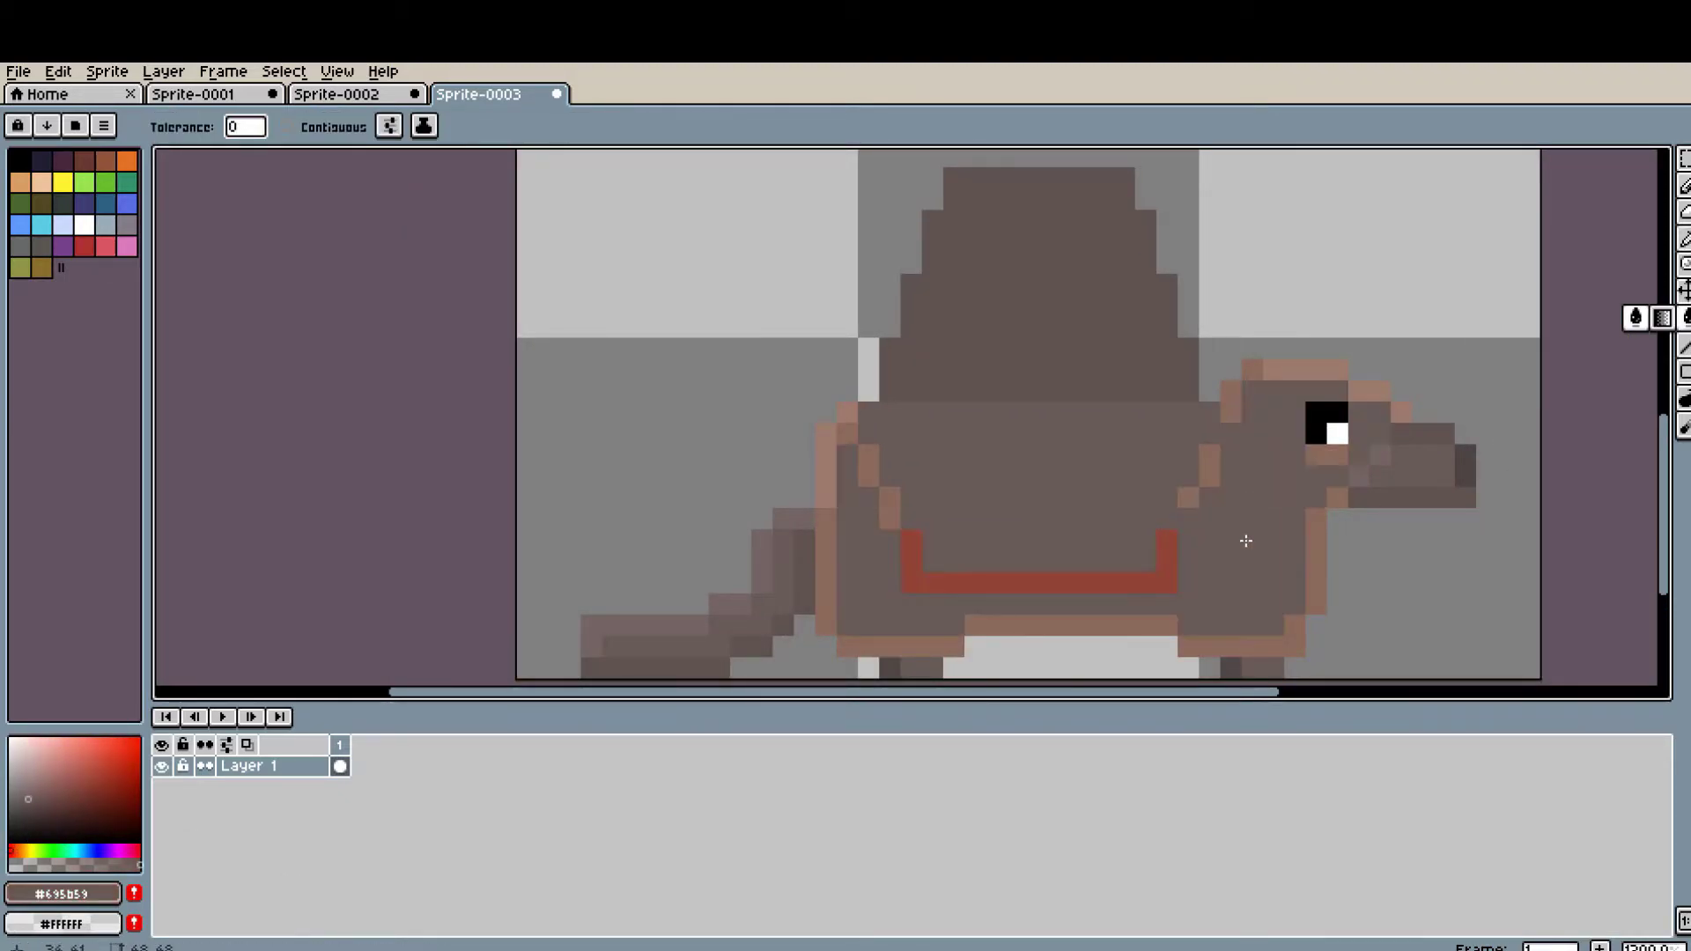
{"action": "scroll", "coordinate": [1227, 555], "scroll_direction": "up", "scroll_amount": 1}
{"action": "key", "text": "ctrl+z"}
{"action": "scroll", "coordinate": [1156, 474], "scroll_direction": "down", "scroll_amount": 1}
{"action": "scroll", "coordinate": [1155, 474], "scroll_direction": "up", "scroll_amount": 1}
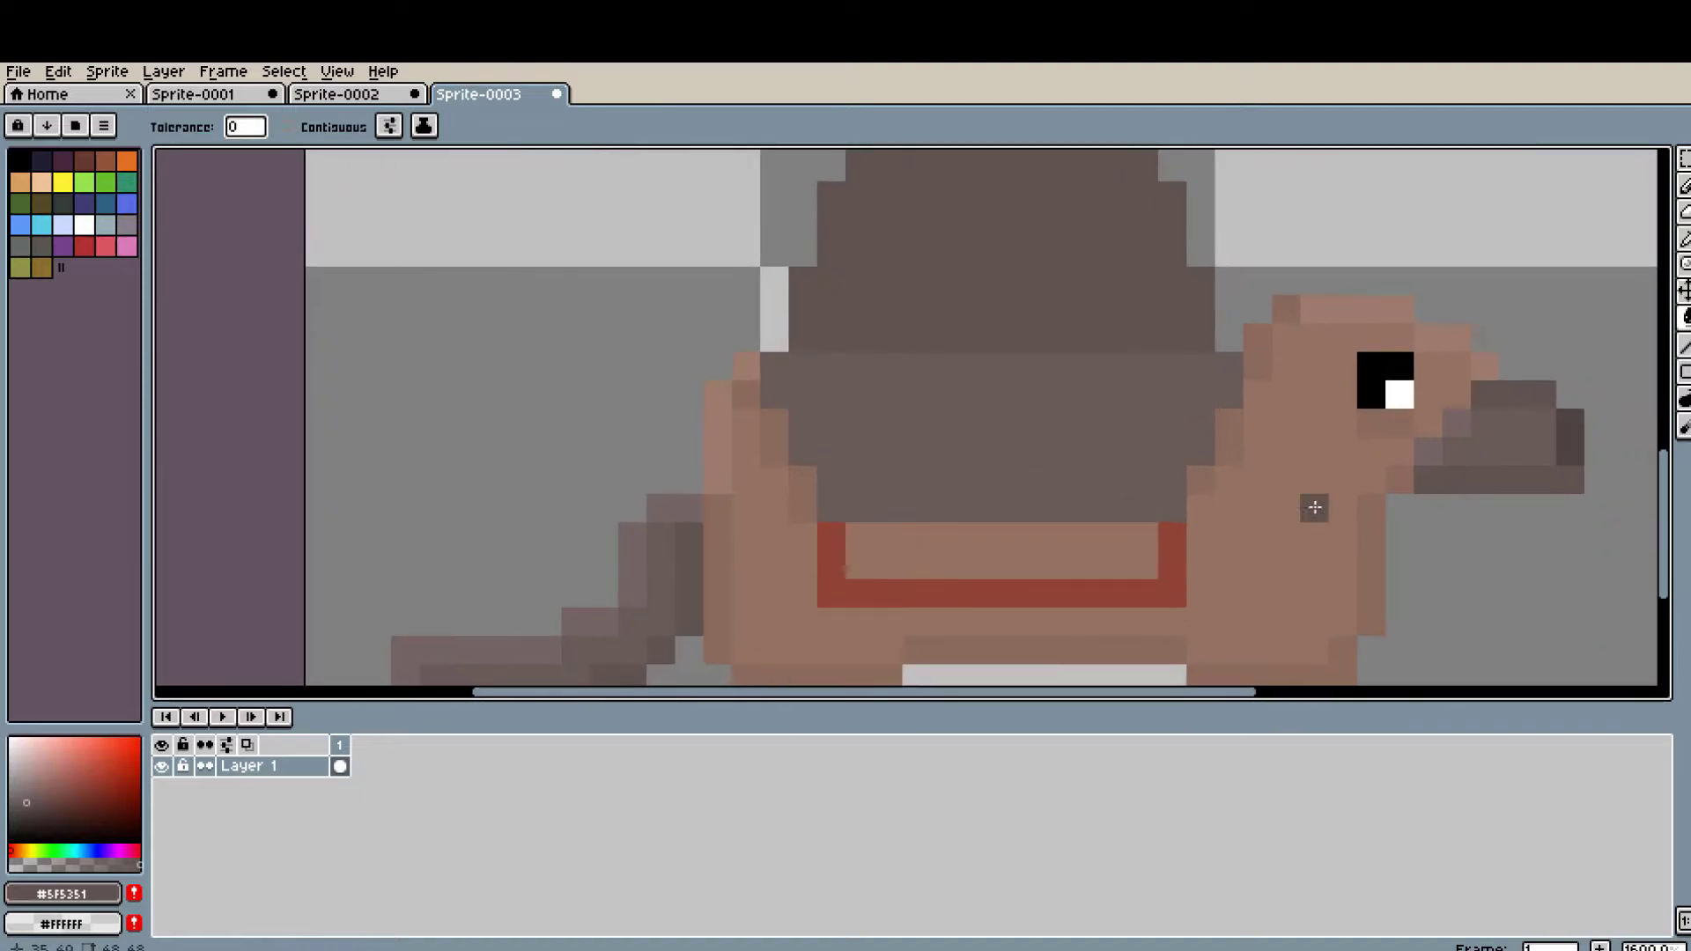
{"action": "scroll", "coordinate": [1310, 506], "scroll_direction": "up", "scroll_amount": 1}
{"action": "scroll", "coordinate": [1106, 611], "scroll_direction": "up", "scroll_amount": 1}
- Repaint the head in the dark shell colour, then undo that stroke
{"action": "key", "text": "b"}
{"action": "left_click", "coordinate": [1189, 450], "text": "alt"}
{"action": "mouse_move", "coordinate": [1189, 450]}
{"action": "left_mouse_down"}
{"action": "mouse_move", "coordinate": [1133, 253]}
{"action": "mouse_move", "coordinate": [1340, 332]}
{"action": "left_mouse_up"}
{"action": "scroll", "coordinate": [1340, 332], "scroll_direction": "down", "scroll_amount": 3}
{"action": "scroll", "coordinate": [1335, 512], "scroll_direction": "up", "scroll_amount": 4}
{"action": "scroll", "coordinate": [468, 529], "scroll_direction": "down", "scroll_amount": 2}
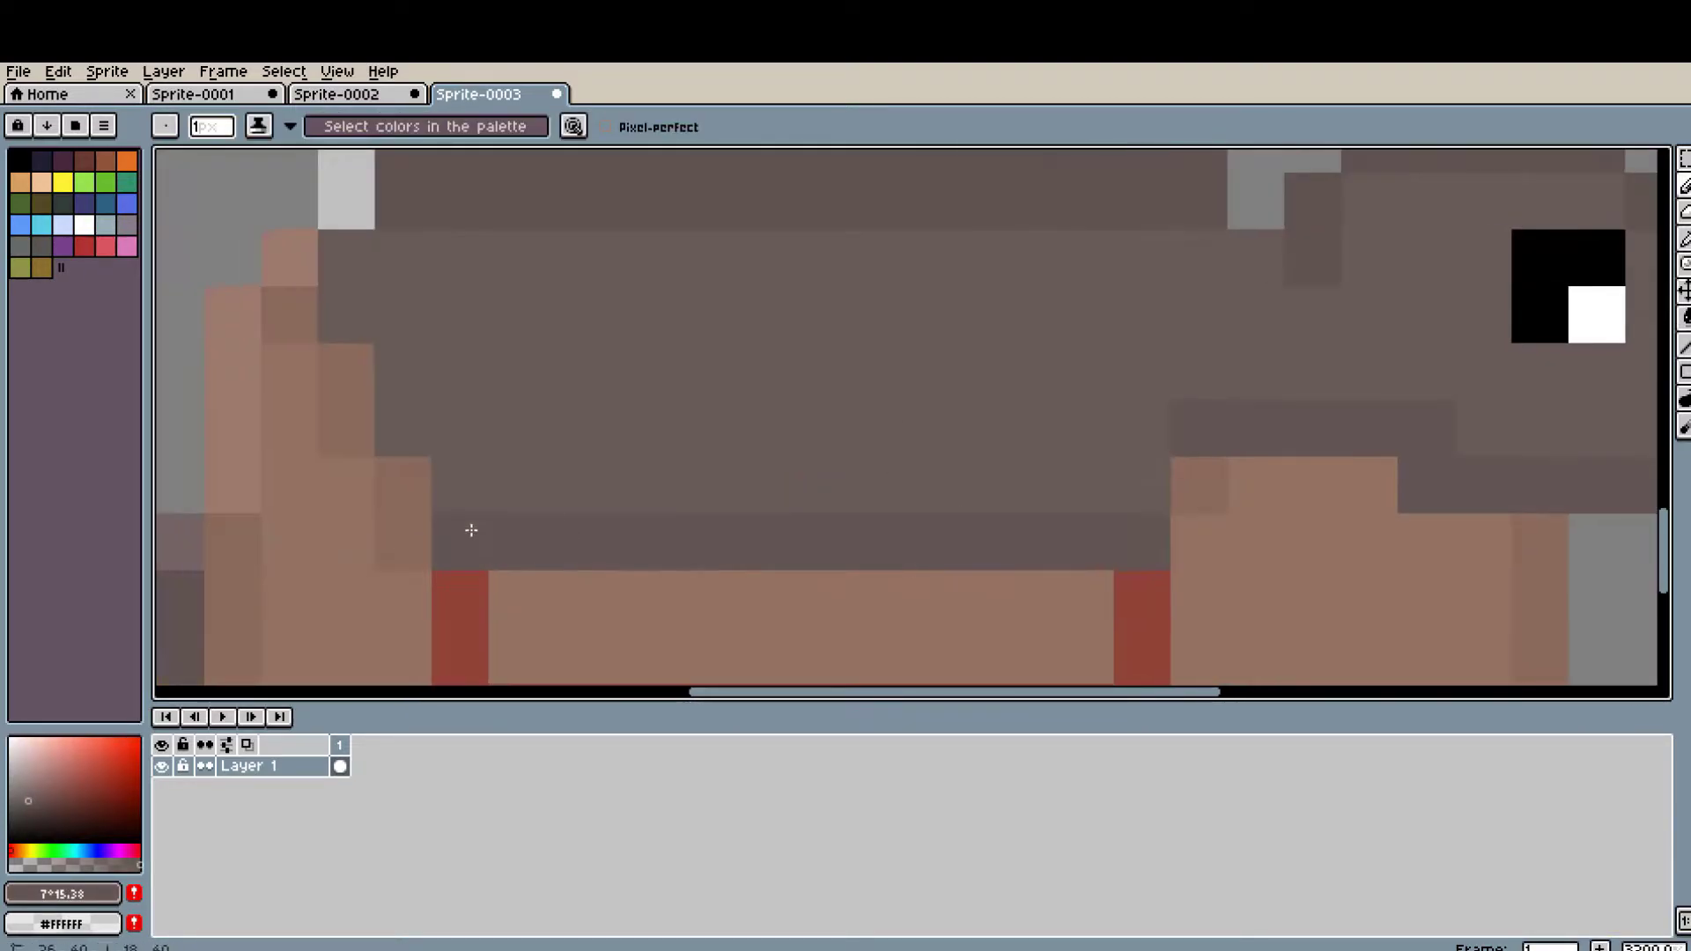
{"action": "scroll", "coordinate": [453, 510], "scroll_direction": "down", "scroll_amount": 1}
{"action": "scroll", "coordinate": [1033, 546], "scroll_direction": "down", "scroll_amount": 1}
{"action": "key", "text": "ctrl+z"}
{"action": "key", "text": "v"}
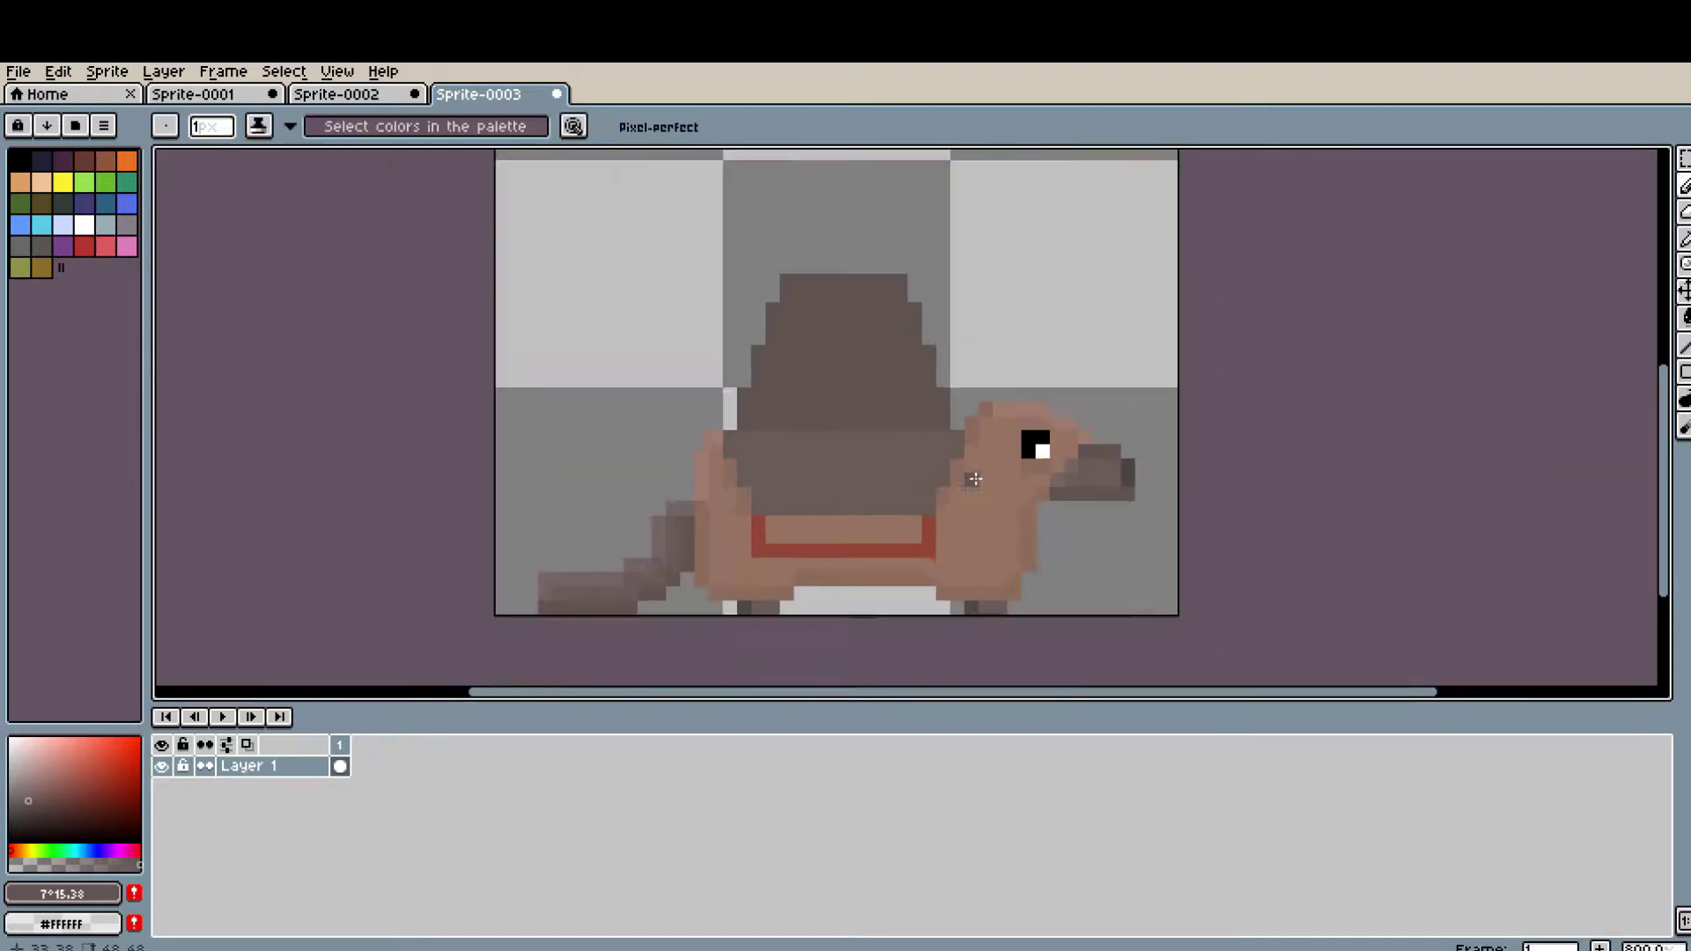
- Sample the darkest shell colour from the top of the dome
{"action": "scroll", "coordinate": [867, 303], "scroll_direction": "up", "scroll_amount": 1}
{"action": "left_click", "coordinate": [868, 303], "text": "alt"}
{"action": "scroll", "coordinate": [867, 303], "scroll_direction": "down", "scroll_amount": 1}
{"action": "key", "text": "m"}
{"action": "scroll", "coordinate": [1091, 370], "scroll_direction": "up", "scroll_amount": 2}
- Paint an orange bar on the dome's top from the palette, then sample that orange
{"action": "key", "text": "b"}
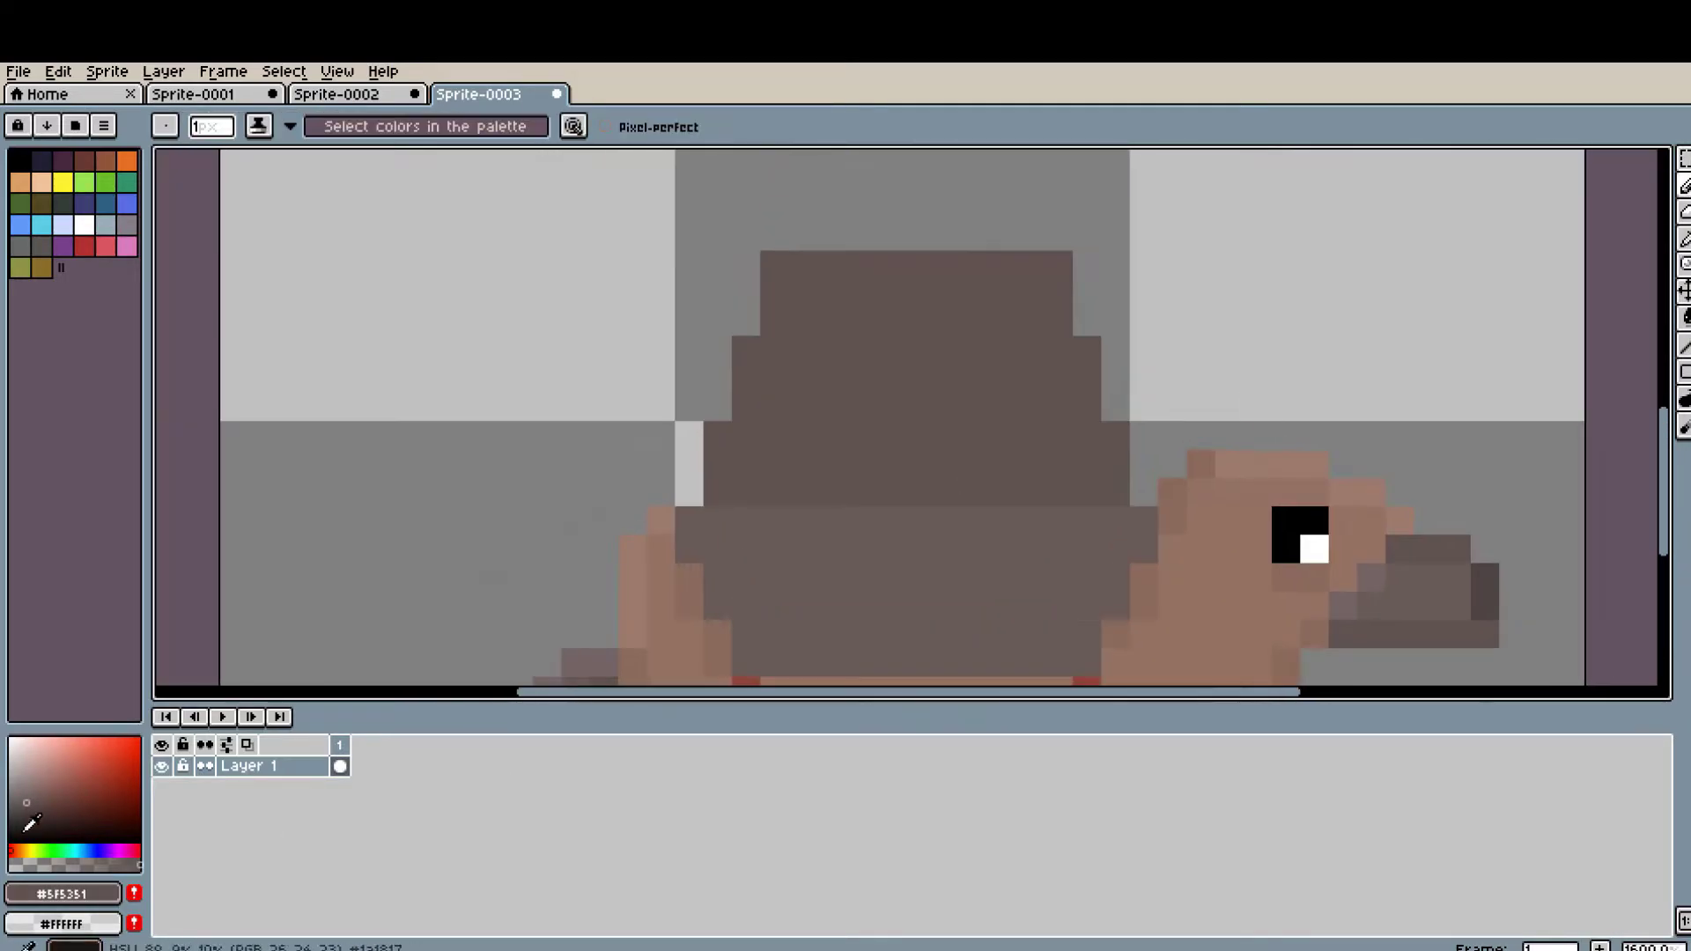
{"action": "left_click", "coordinate": [84, 748]}
{"action": "left_click", "coordinate": [810, 353]}
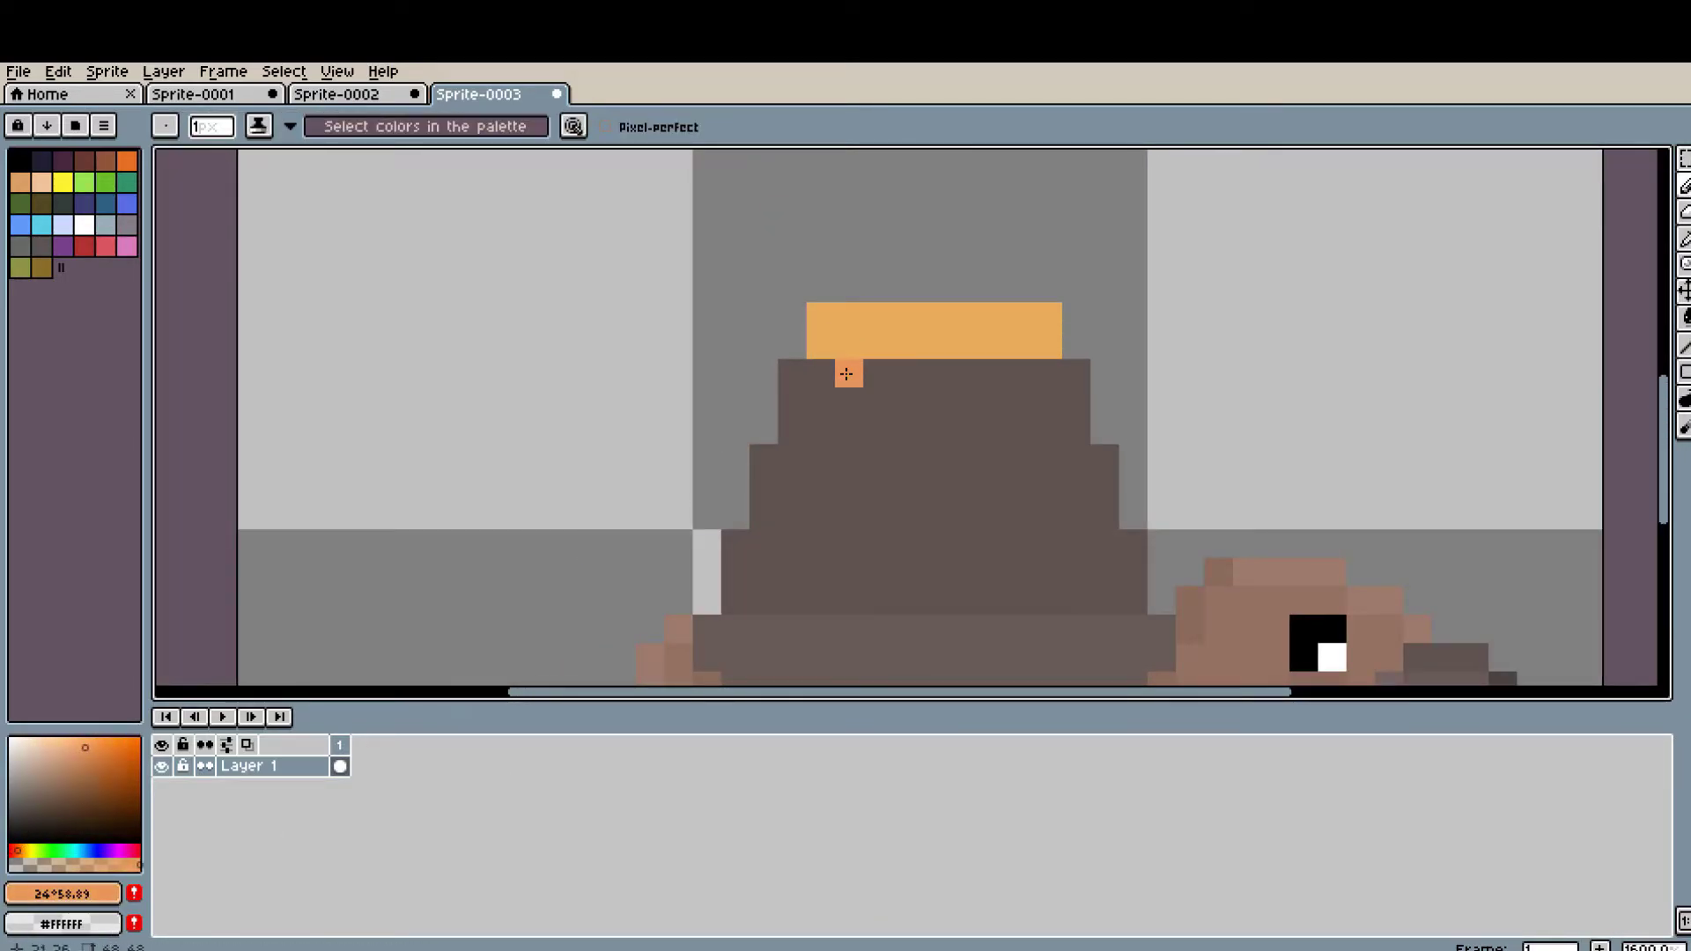
{"action": "left_click", "coordinate": [914, 335], "text": "alt"}
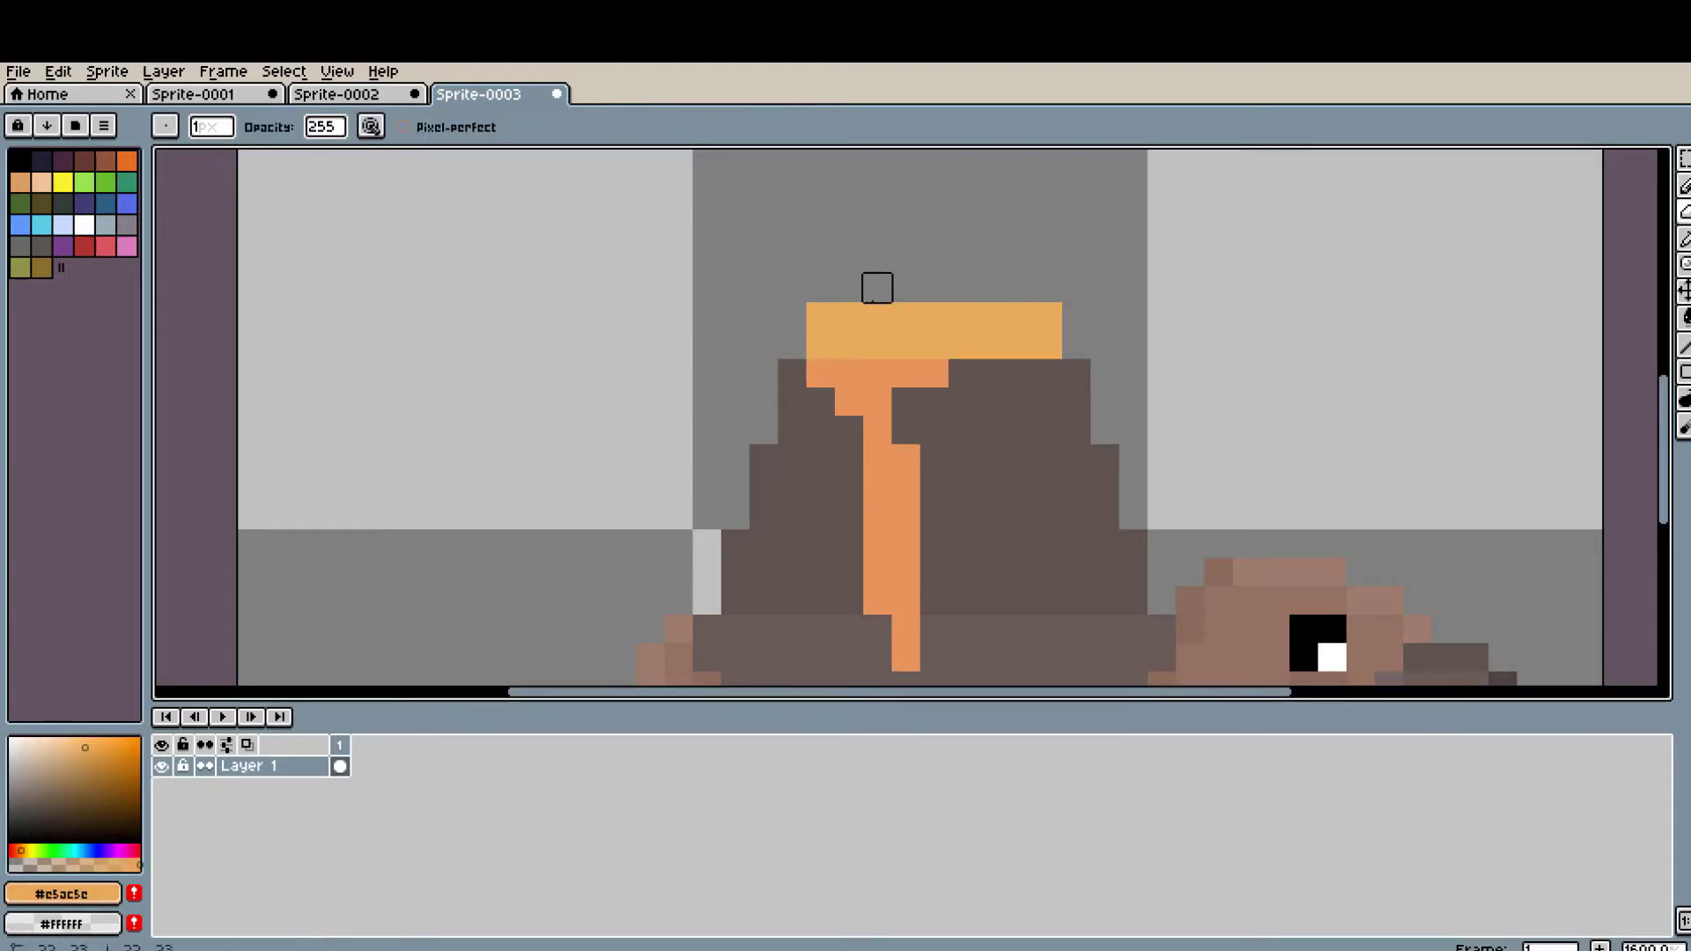
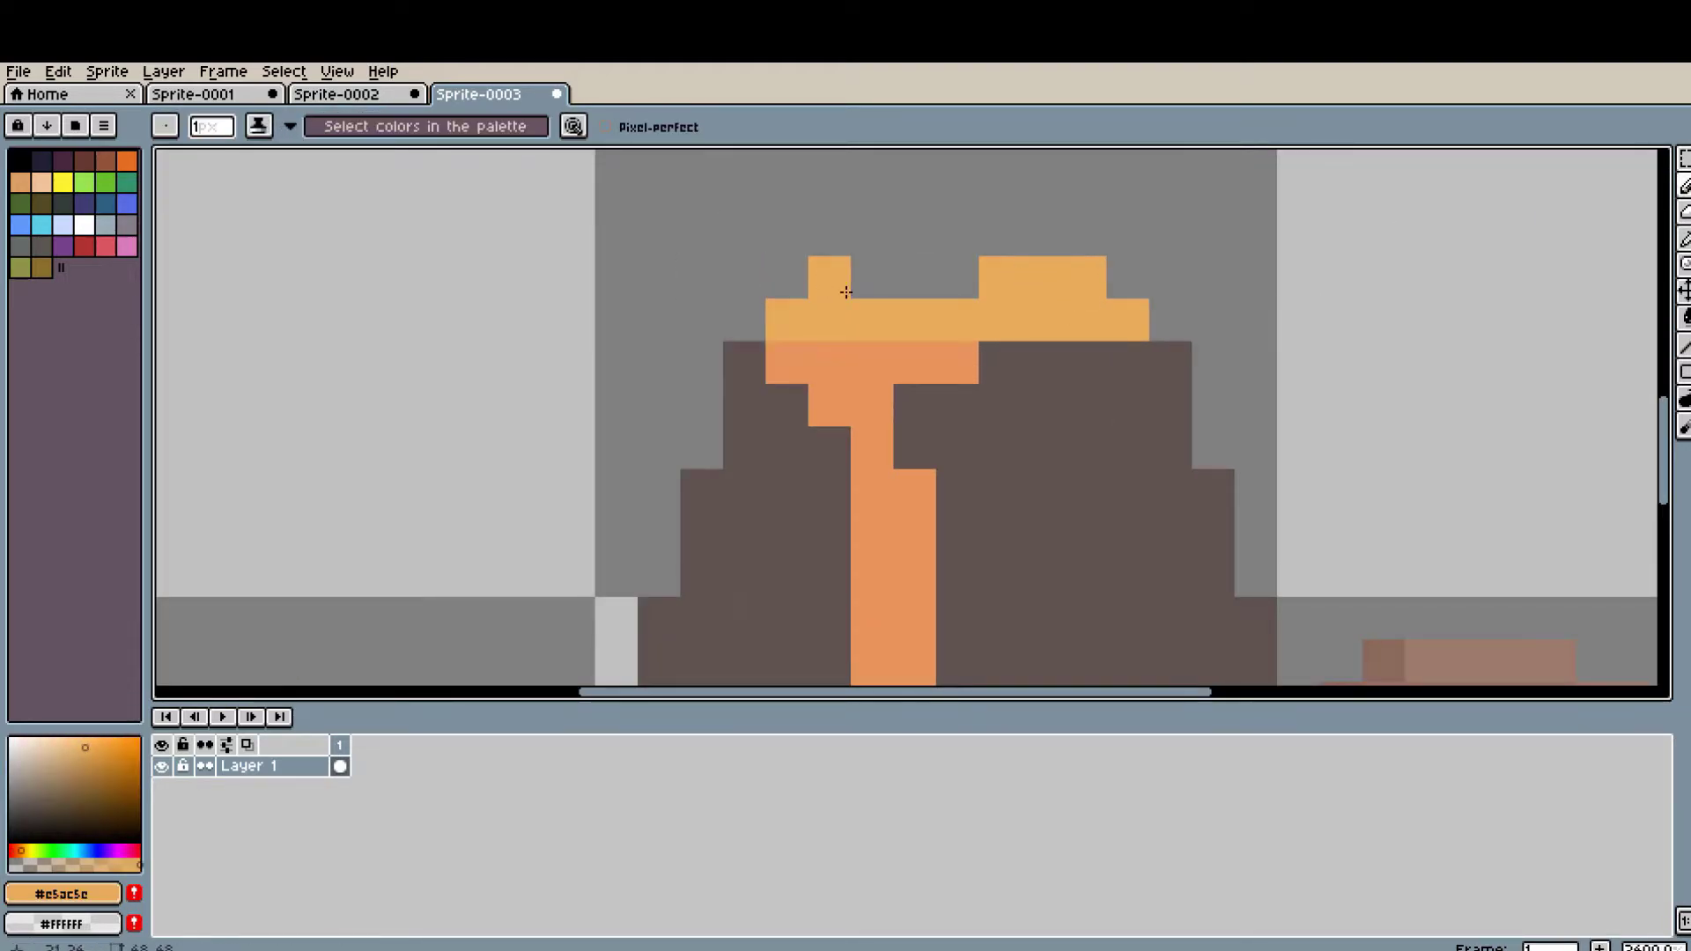
- Sample the pack's dark browns and paint over the light strip under the lenses
{"action": "key", "text": "alt"}
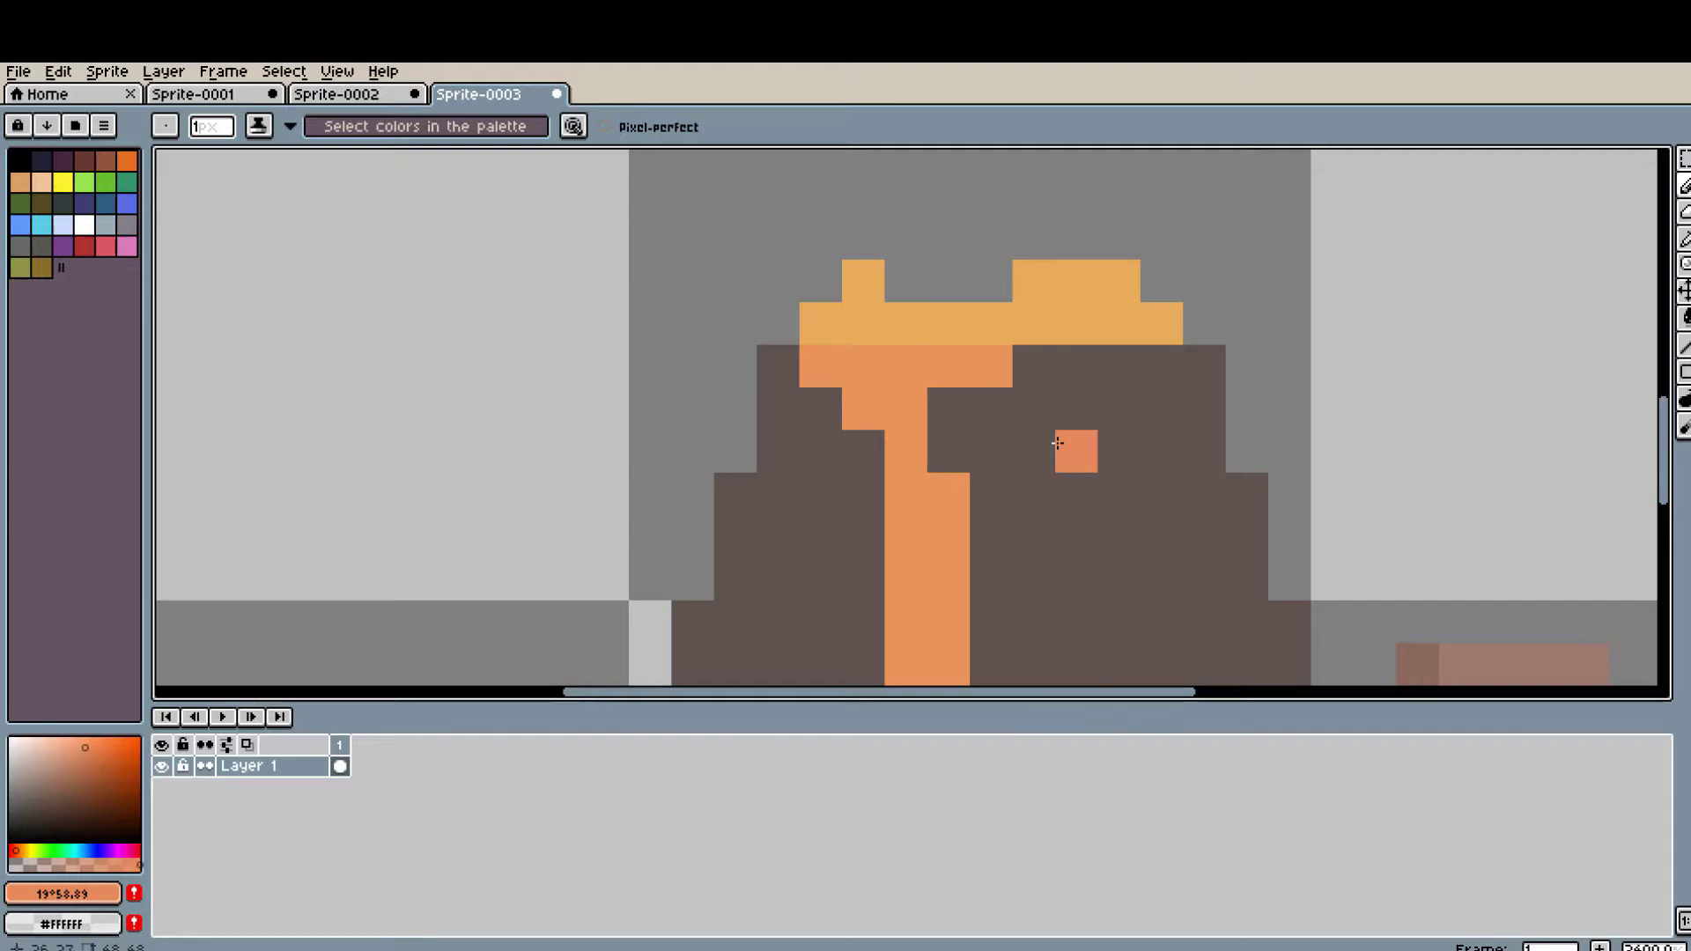
{"action": "scroll", "coordinate": [1057, 443], "scroll_direction": "down", "scroll_amount": 2}
{"action": "left_click", "coordinate": [1110, 490], "text": "alt"}
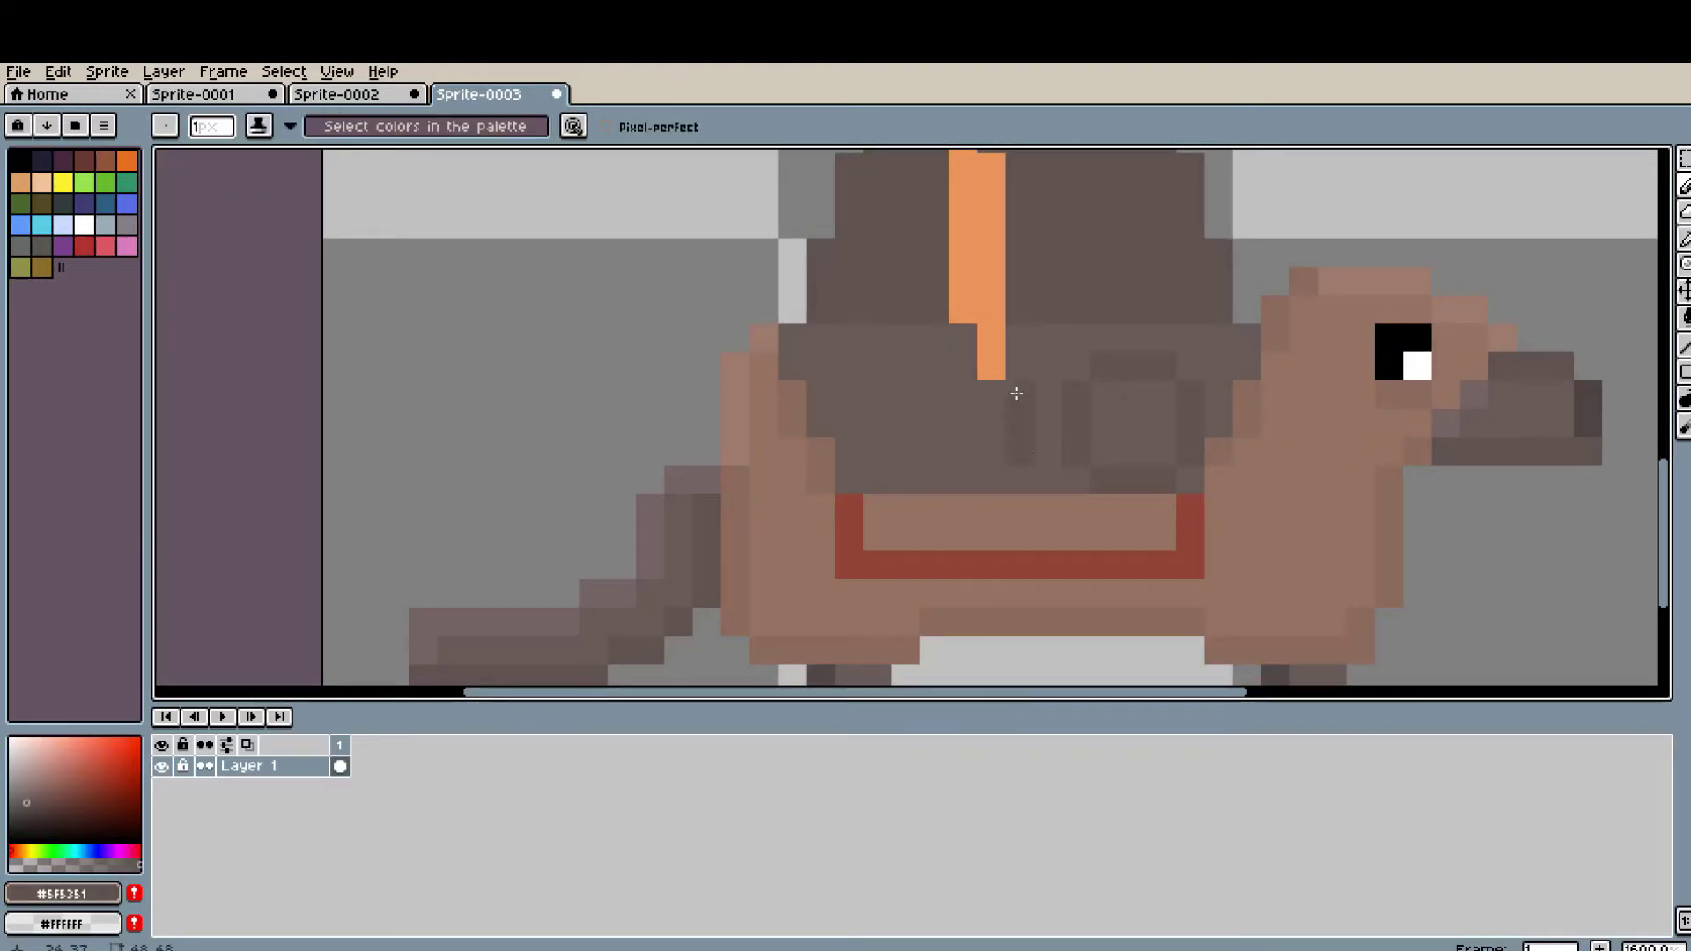
{"action": "scroll", "coordinate": [947, 483], "scroll_direction": "up", "scroll_amount": 1}
{"action": "left_click", "coordinate": [1201, 525], "text": "alt"}
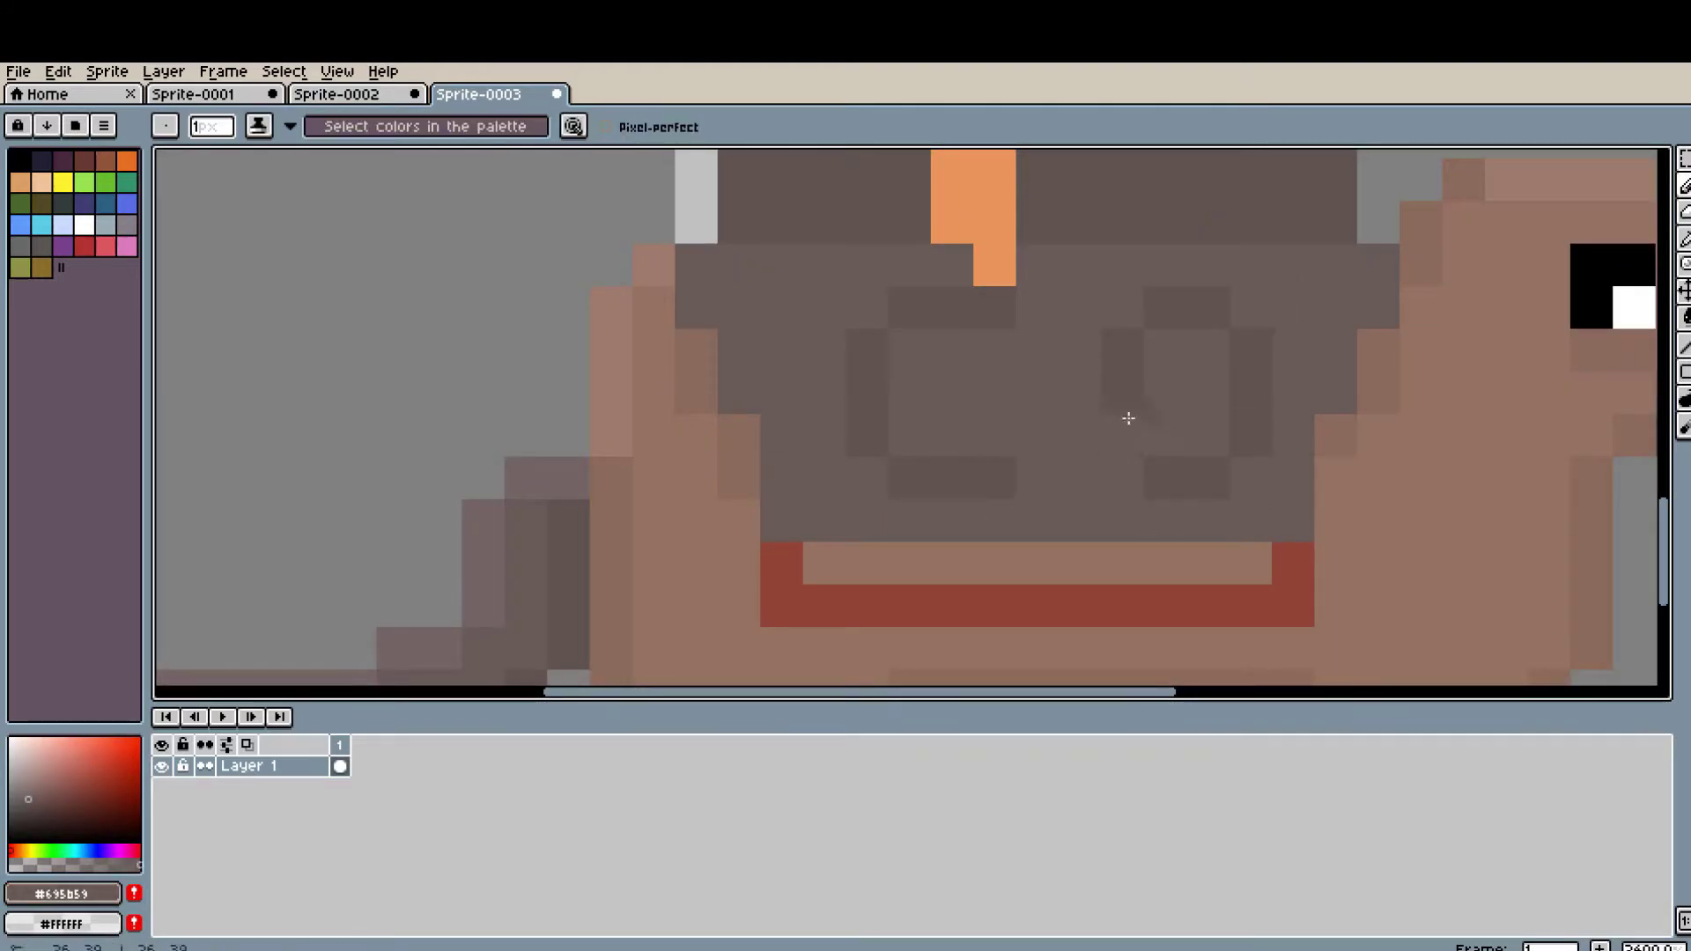
{"action": "left_click_drag", "start_coordinate": [758, 442], "coordinate": [1291, 566]}
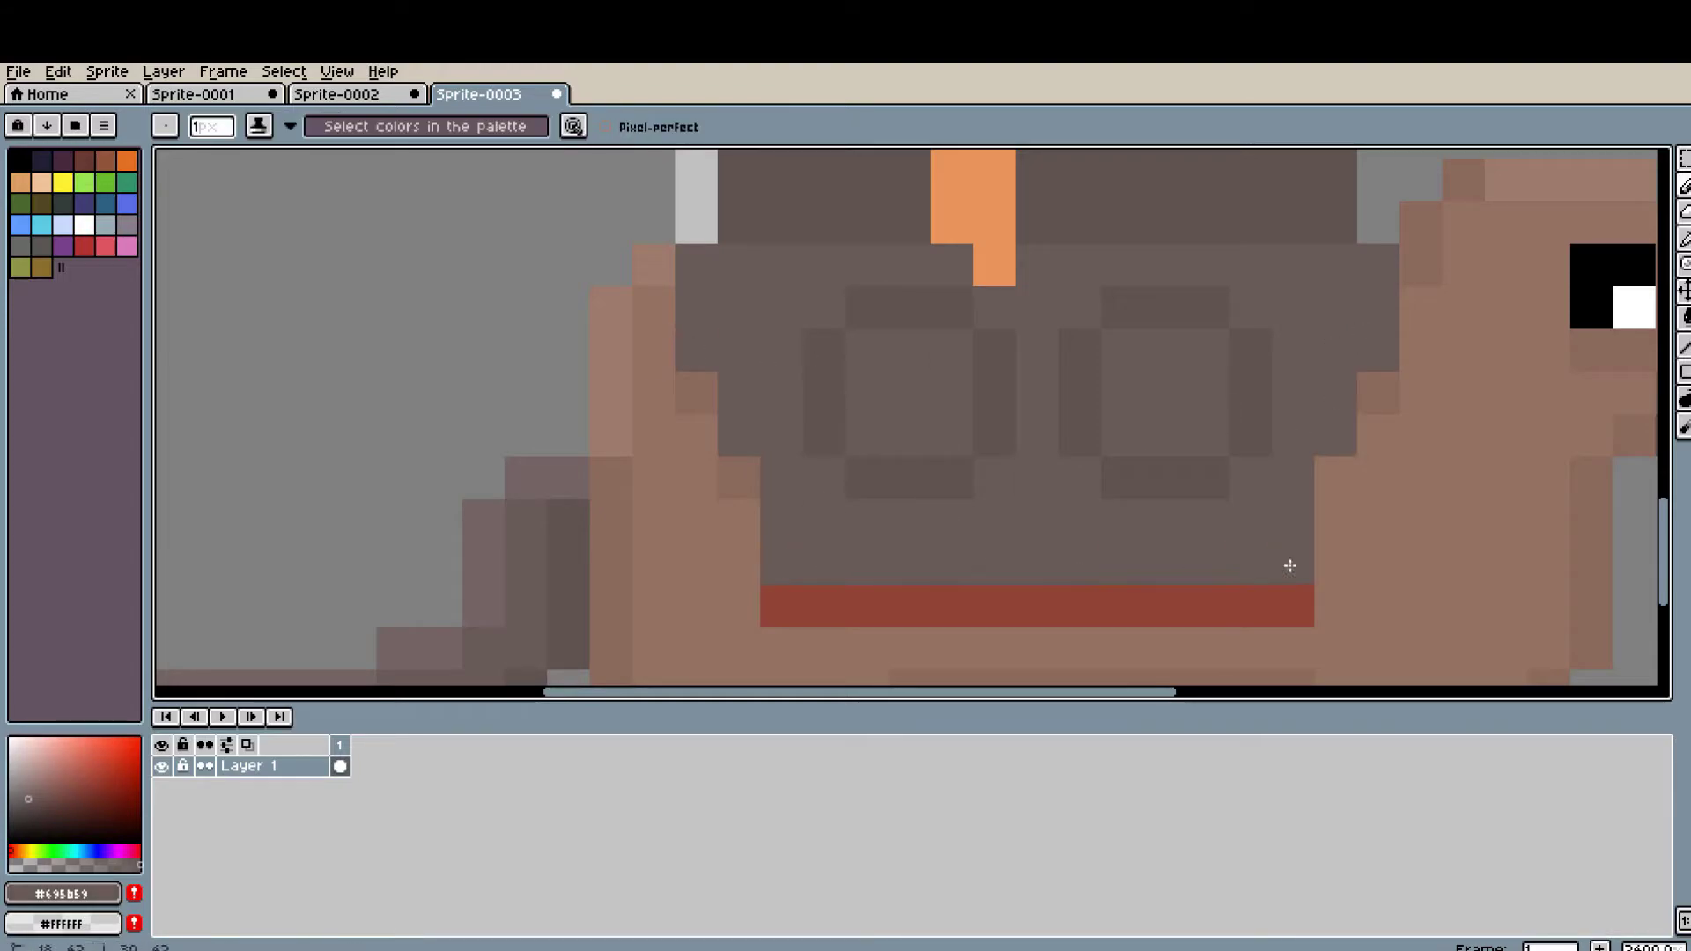
- Draw a second orange flame streak up the pack's right side
{"action": "scroll", "coordinate": [1329, 404], "scroll_direction": "down", "scroll_amount": 1}
{"action": "left_click", "coordinate": [1425, 366], "text": "alt"}
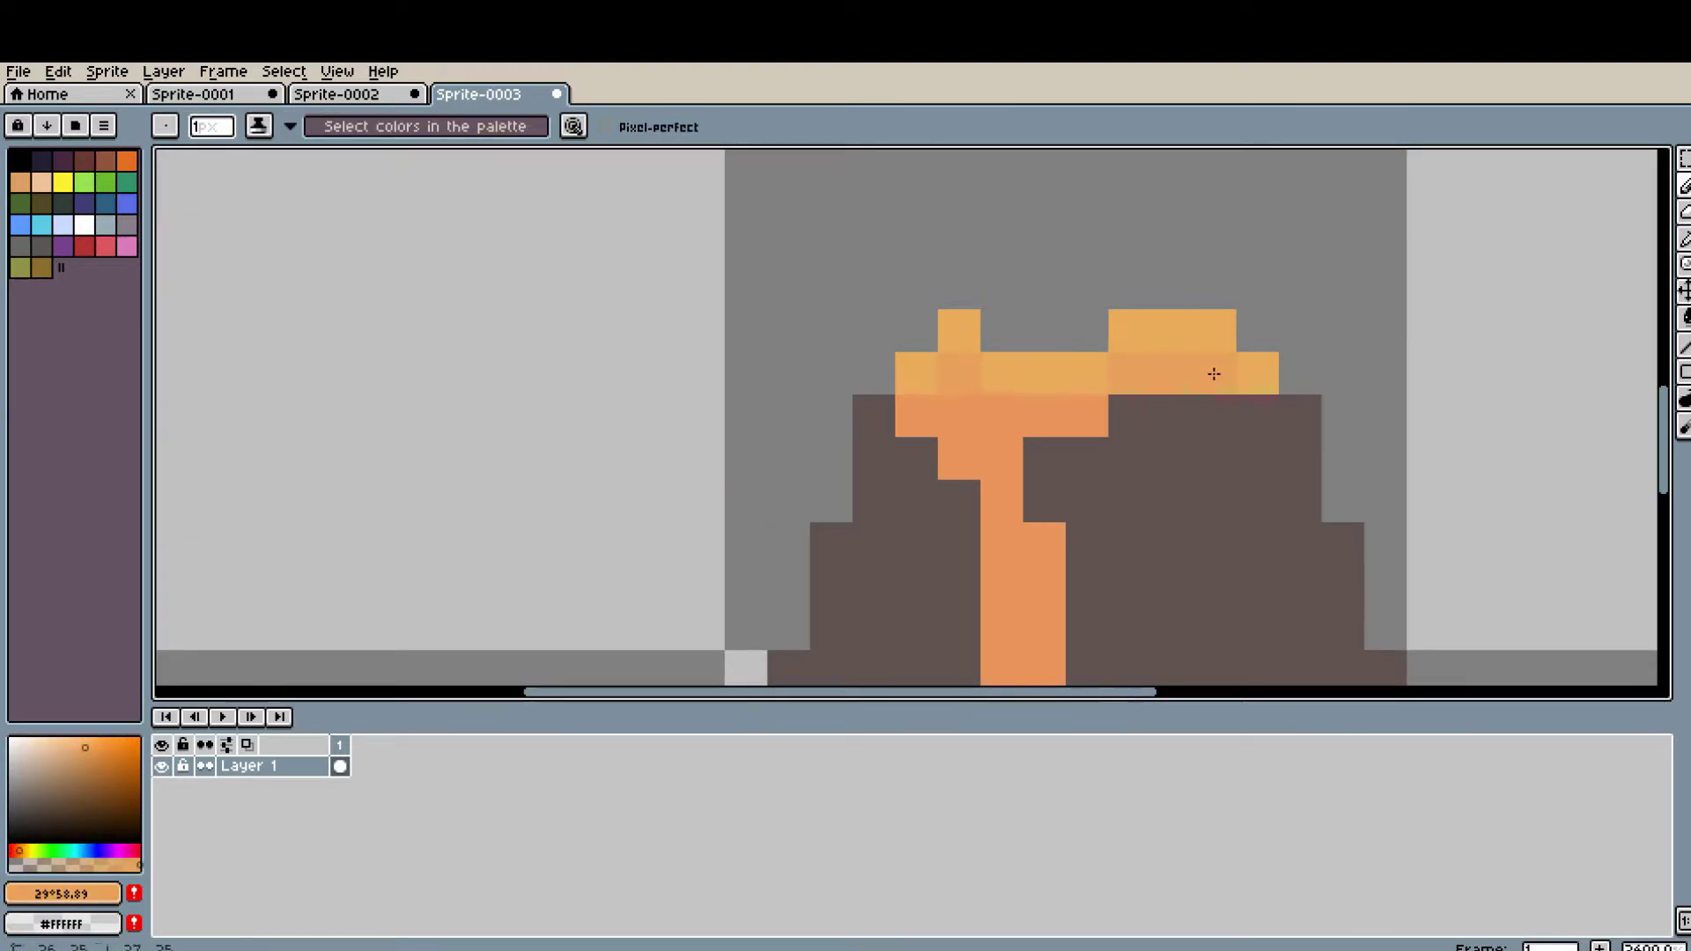
{"action": "left_click_drag", "start_coordinate": [1197, 362], "coordinate": [1161, 236]}
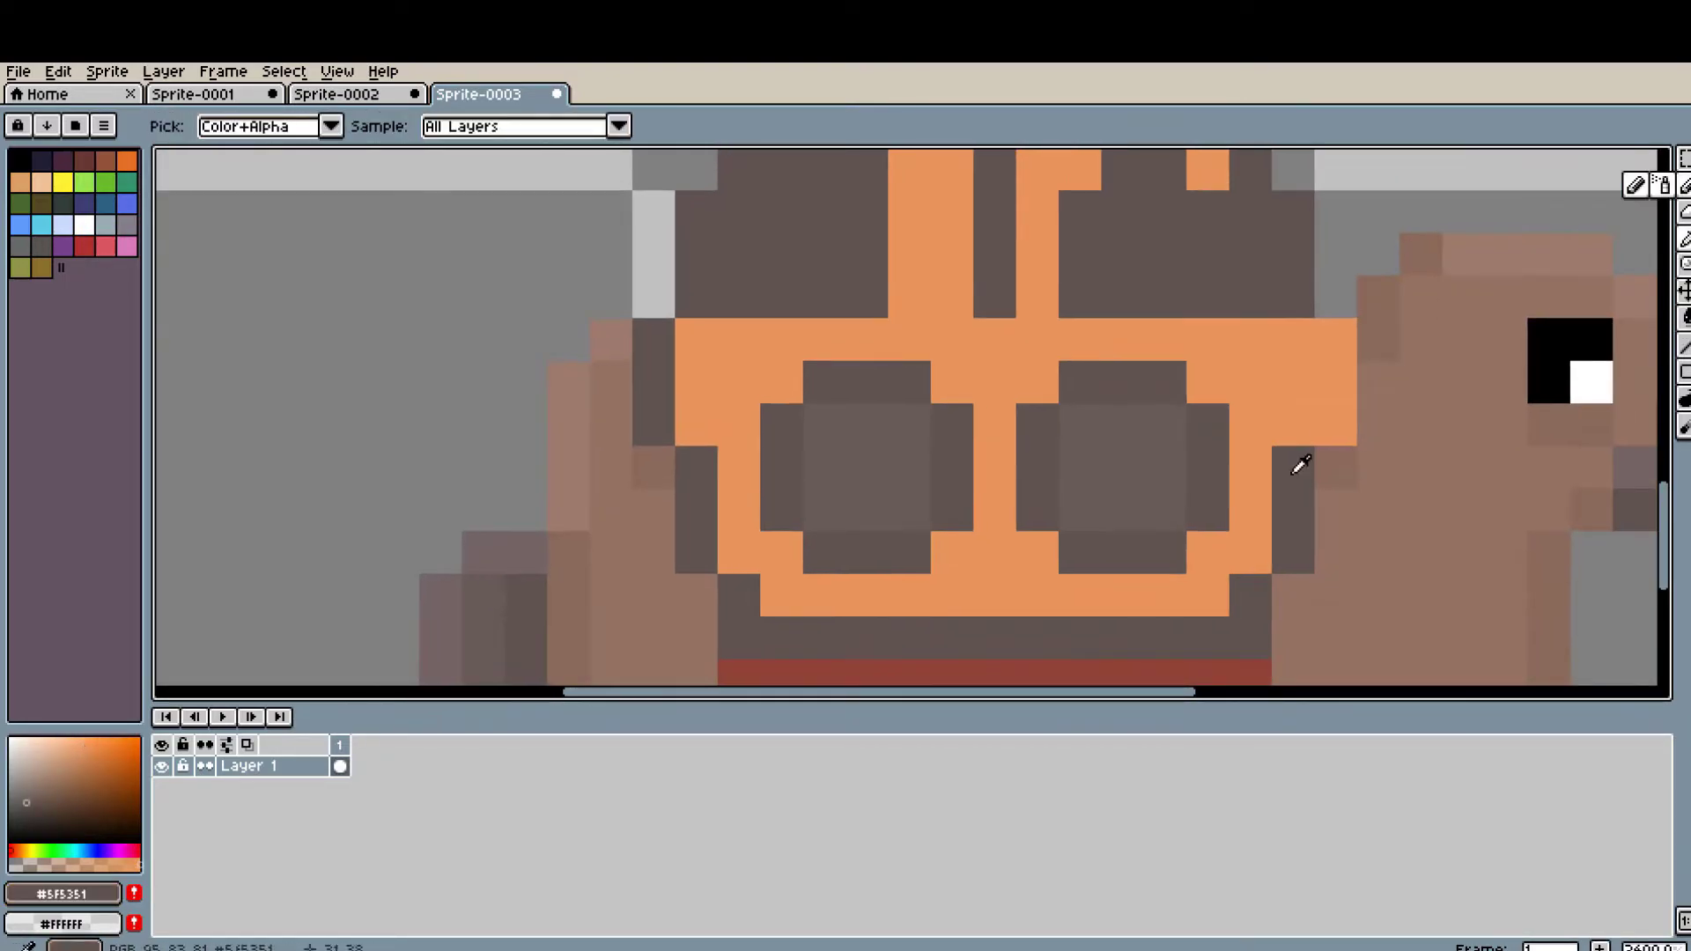
- With the Pencil, pick a deeper orange, then a redder orange, for the goggles frame
{"action": "left_click", "coordinate": [1683, 187]}
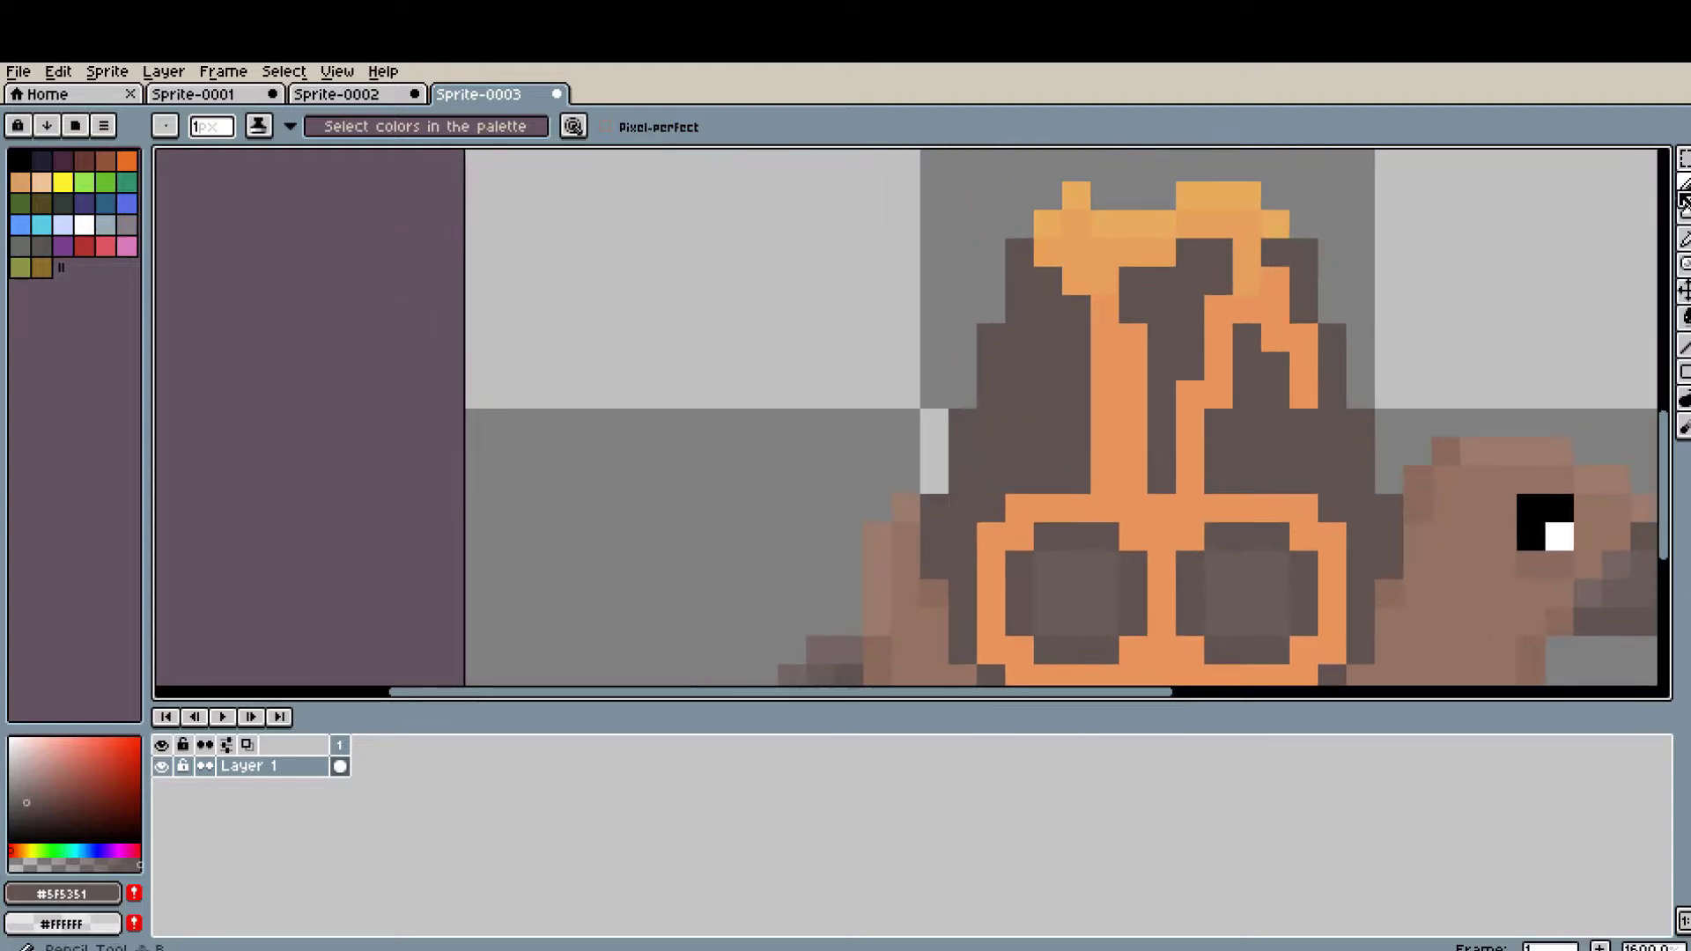
{"action": "scroll", "coordinate": [1001, 272], "scroll_direction": "down", "scroll_amount": 2}
{"action": "scroll", "coordinate": [1001, 273], "scroll_direction": "up", "scroll_amount": 3}
{"action": "scroll", "coordinate": [1001, 272], "scroll_direction": "down", "scroll_amount": 2}
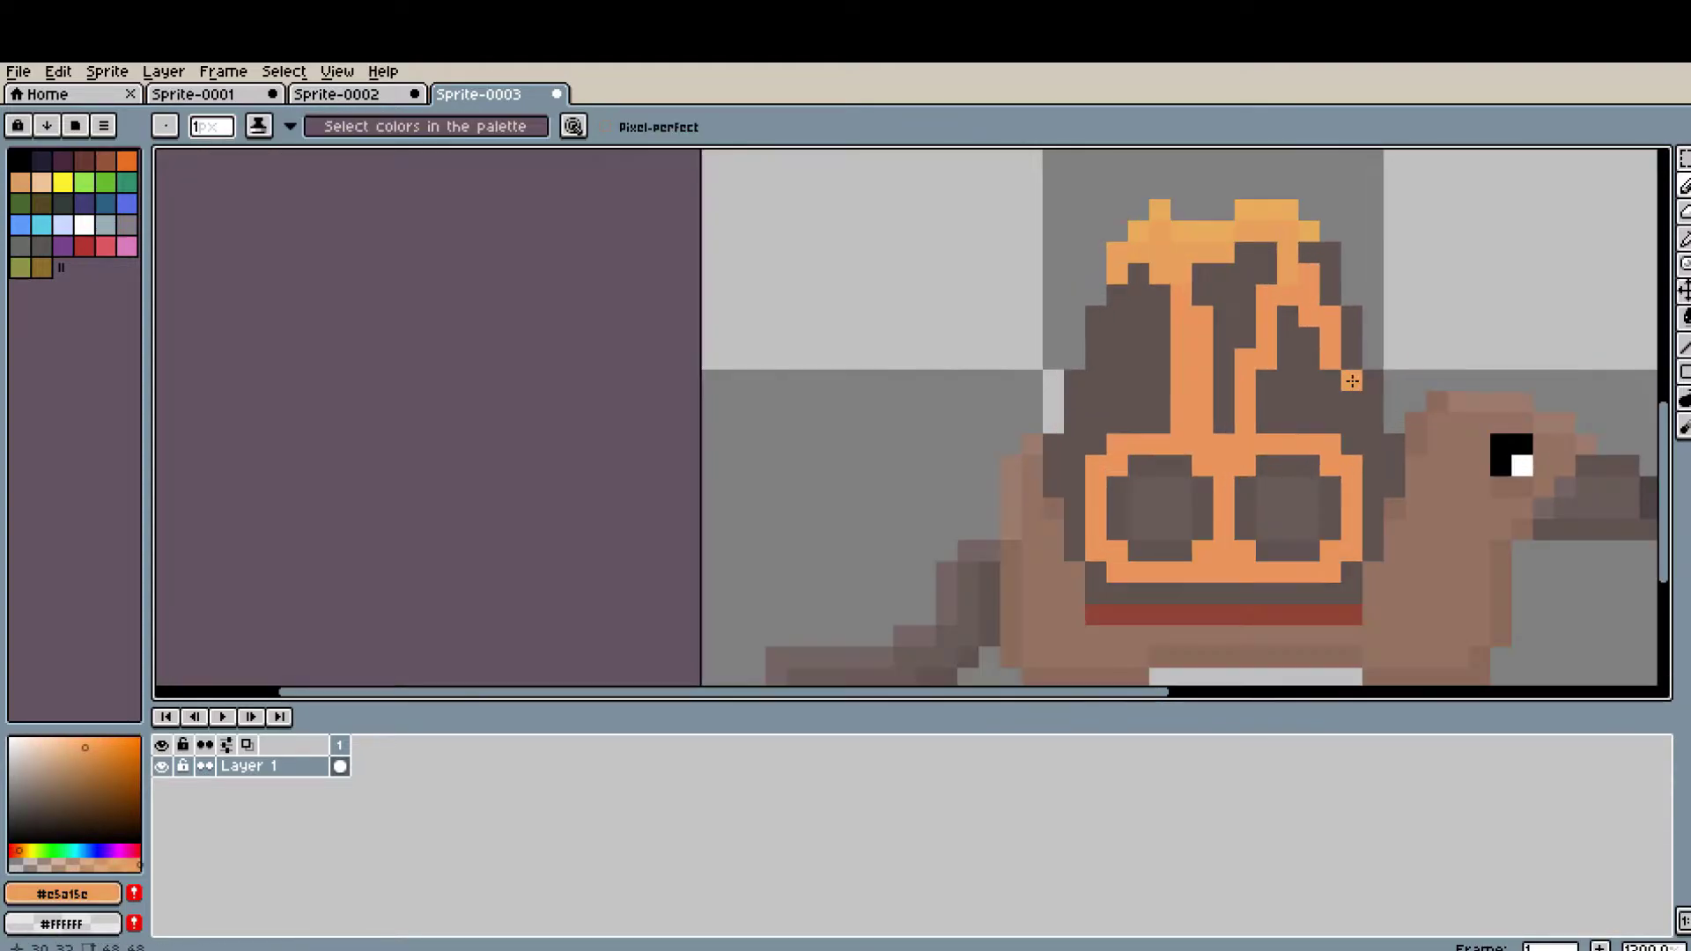
{"action": "scroll", "coordinate": [1352, 381], "scroll_direction": "up", "scroll_amount": 2}
{"action": "left_click", "coordinate": [94, 747]}
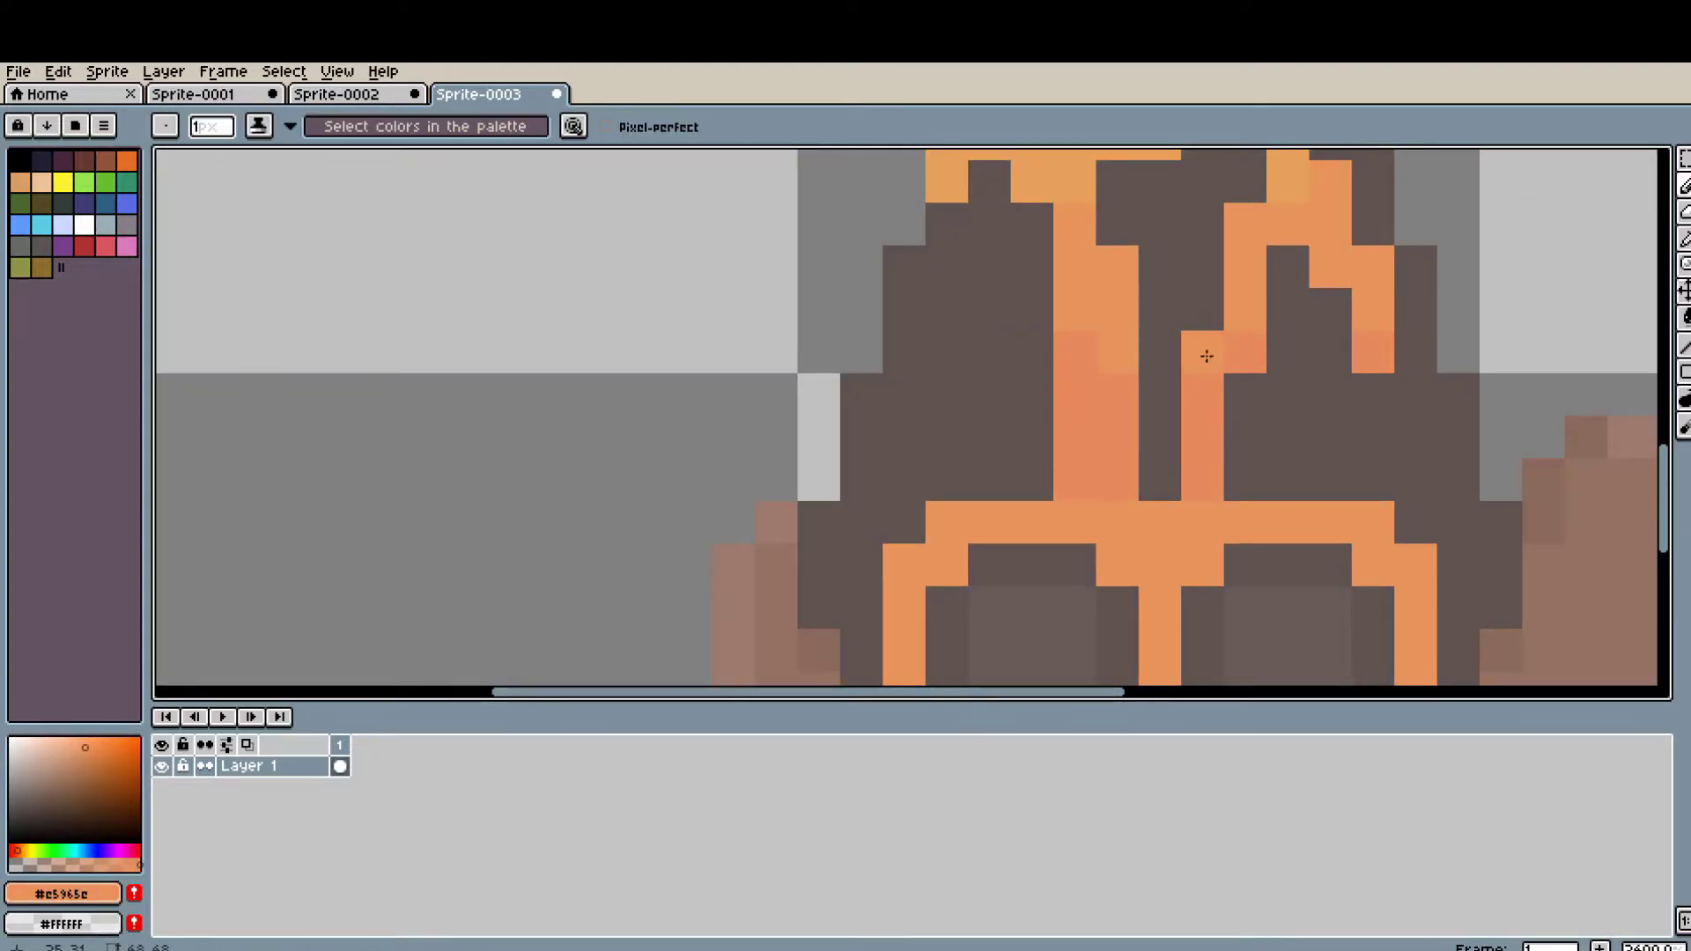
{"action": "scroll", "coordinate": [1260, 361], "scroll_direction": "up", "scroll_amount": 3}
{"action": "scroll", "coordinate": [992, 333], "scroll_direction": "down", "scroll_amount": 3}
{"action": "left_click", "coordinate": [15, 851]}
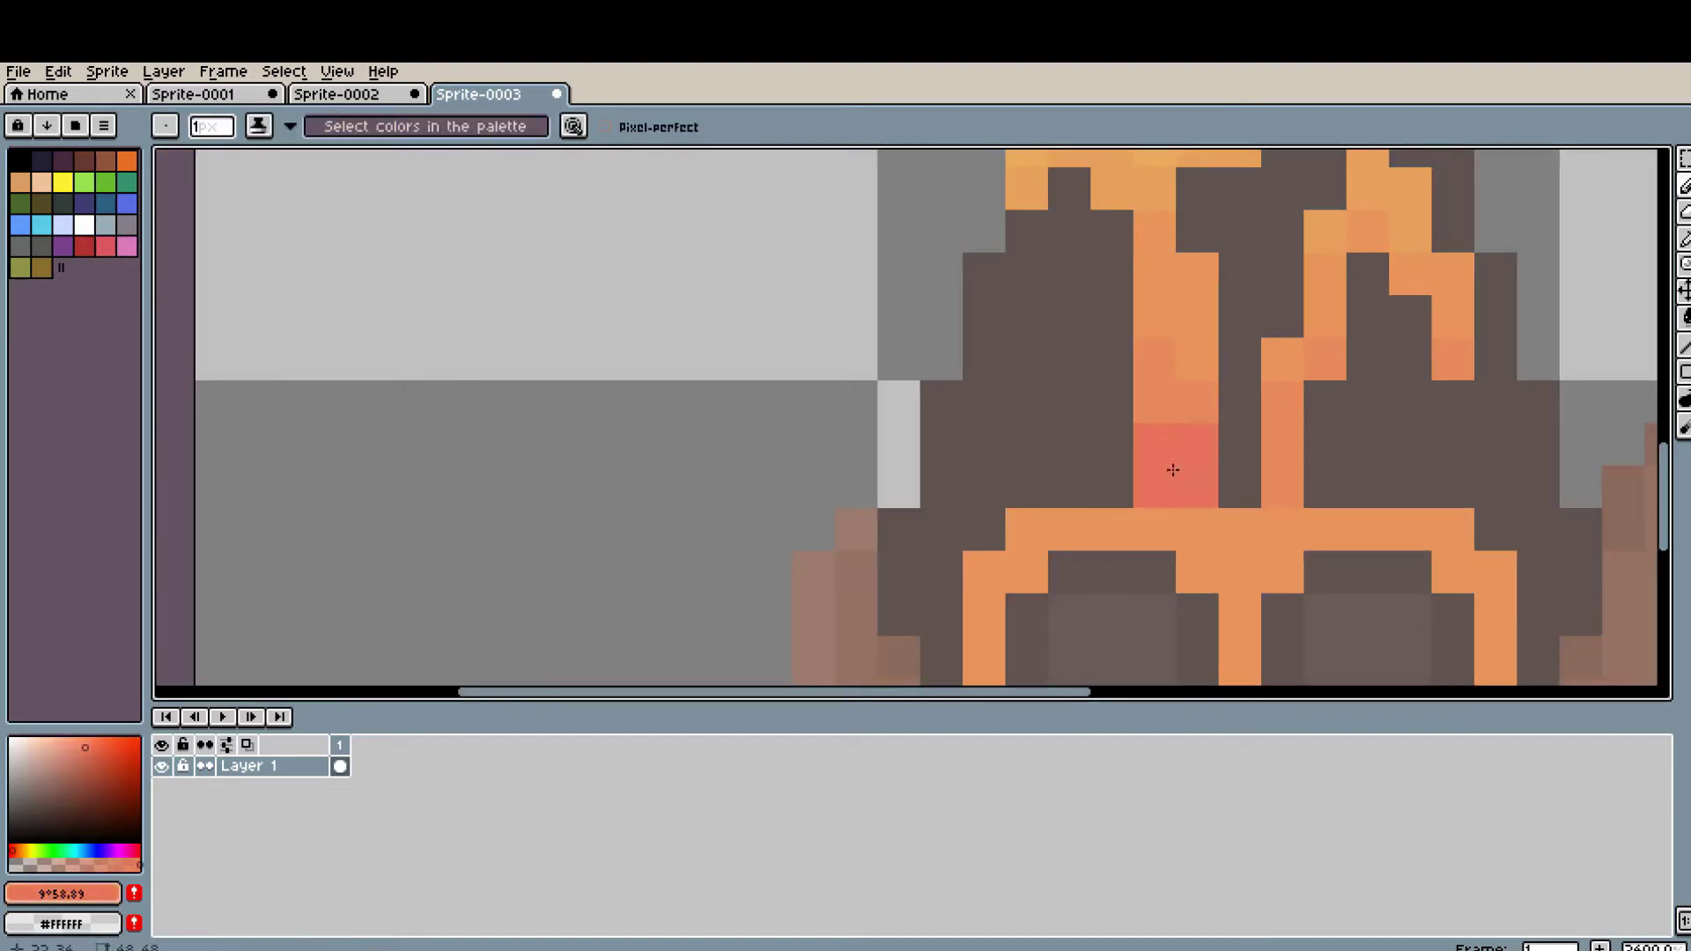
- Recolour the goggles frame salmon red with the Paint Bucket, undoing a darker red fill
{"action": "scroll", "coordinate": [1173, 470], "scroll_direction": "right", "scroll_amount": 3}
{"action": "left_click", "coordinate": [1075, 502]}
{"action": "scroll", "coordinate": [1363, 232], "scroll_direction": "down", "scroll_amount": 1}
{"action": "scroll", "coordinate": [1096, 681], "scroll_direction": "up", "scroll_amount": 1}
{"action": "left_click", "coordinate": [107, 750]}
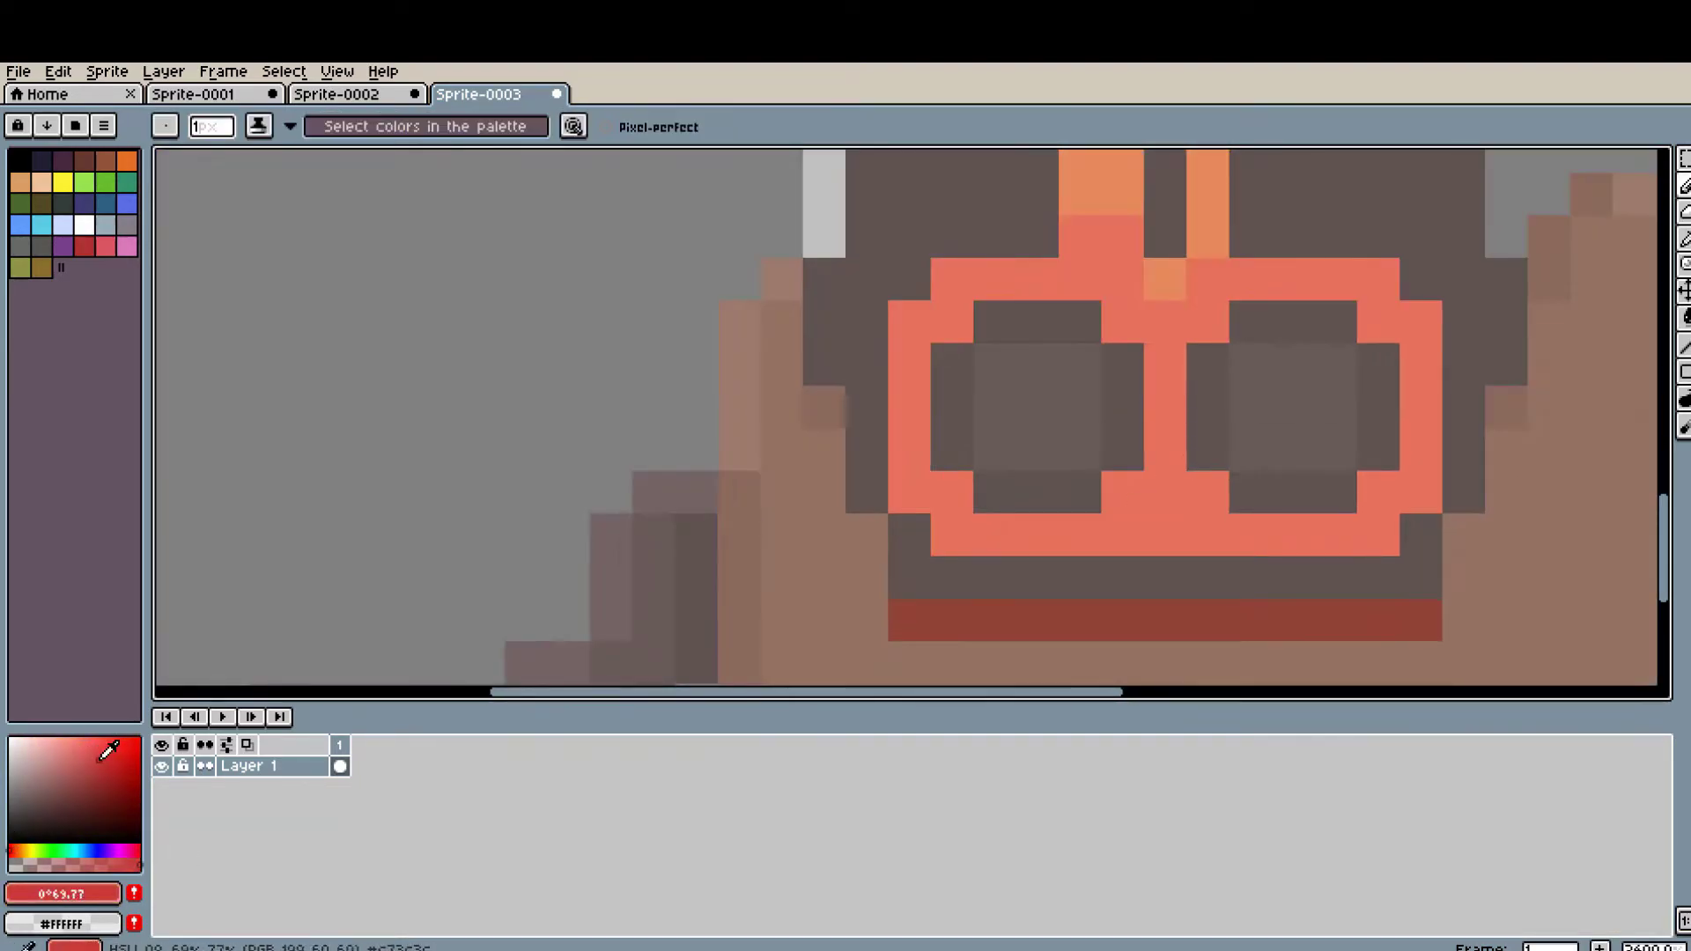
{"action": "key", "text": "g"}
{"action": "left_click", "coordinate": [1351, 494]}
{"action": "key", "text": "ctrl+z"}
{"action": "scroll", "coordinate": [1351, 494], "scroll_direction": "up", "scroll_amount": 2}
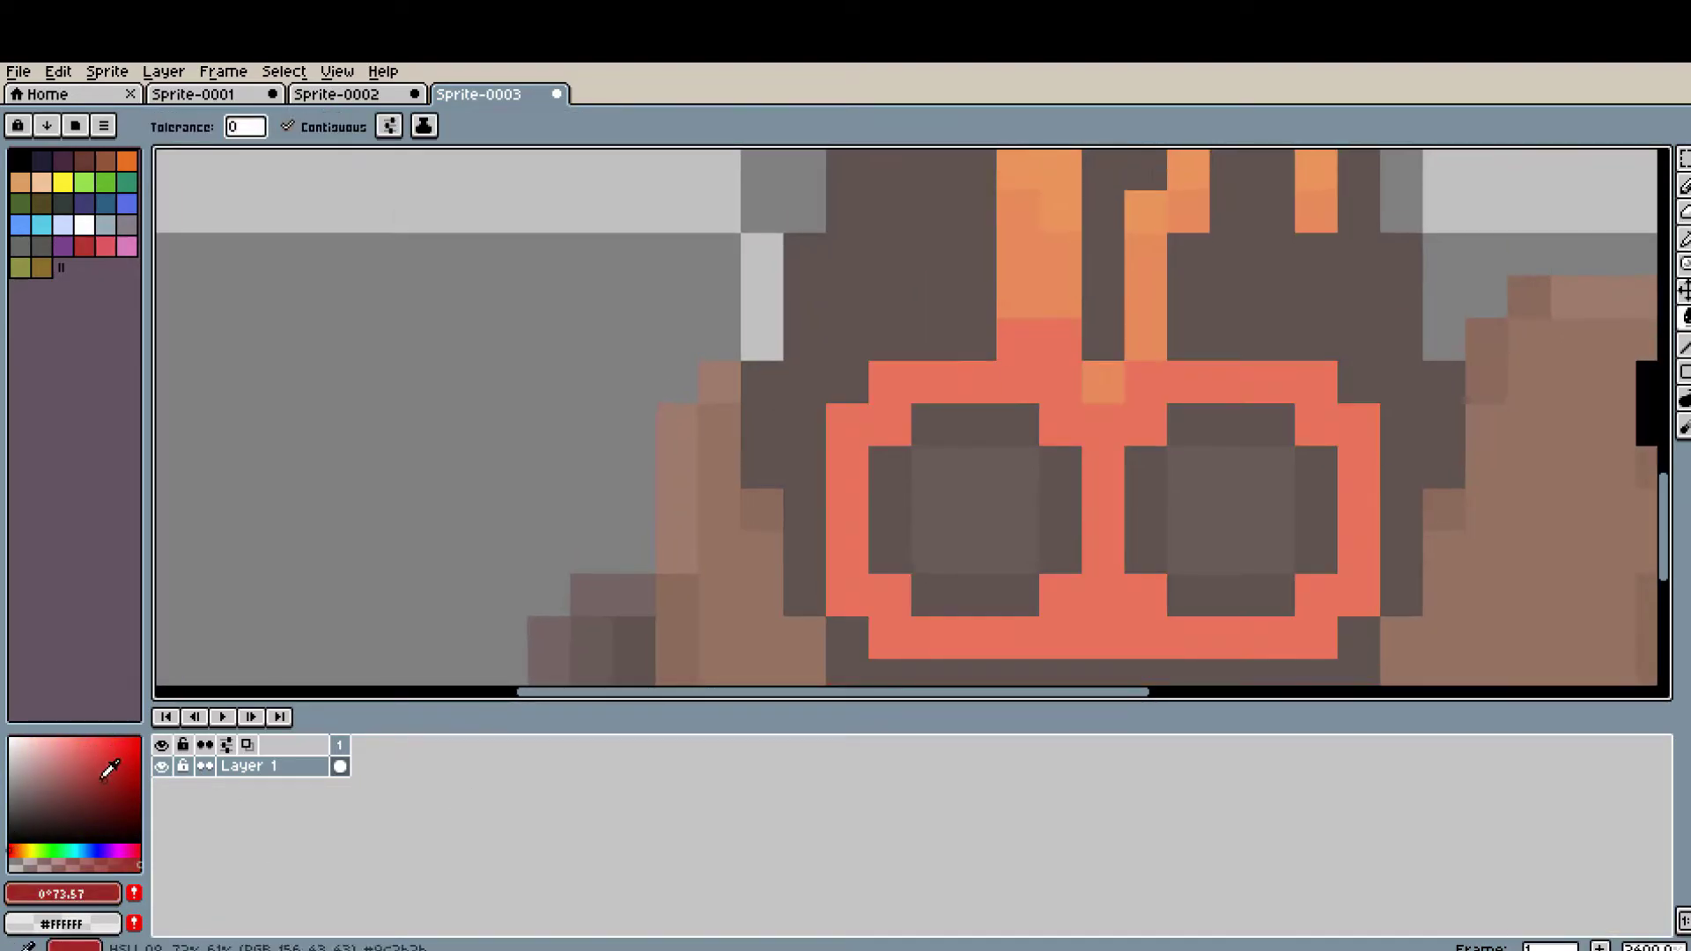
- Shade the goggles frame's bottom row, rim and bridge darker red, undoing the last stroke
{"action": "left_click", "coordinate": [1684, 188]}
{"action": "mouse_move", "coordinate": [934, 383]}
{"action": "left_mouse_down"}
{"action": "mouse_move", "coordinate": [1147, 404]}
{"action": "mouse_move", "coordinate": [993, 643]}
{"action": "left_mouse_up"}
{"action": "scroll", "coordinate": [958, 443], "scroll_direction": "up", "scroll_amount": 2}
{"action": "scroll", "coordinate": [959, 443], "scroll_direction": "down", "scroll_amount": 2}
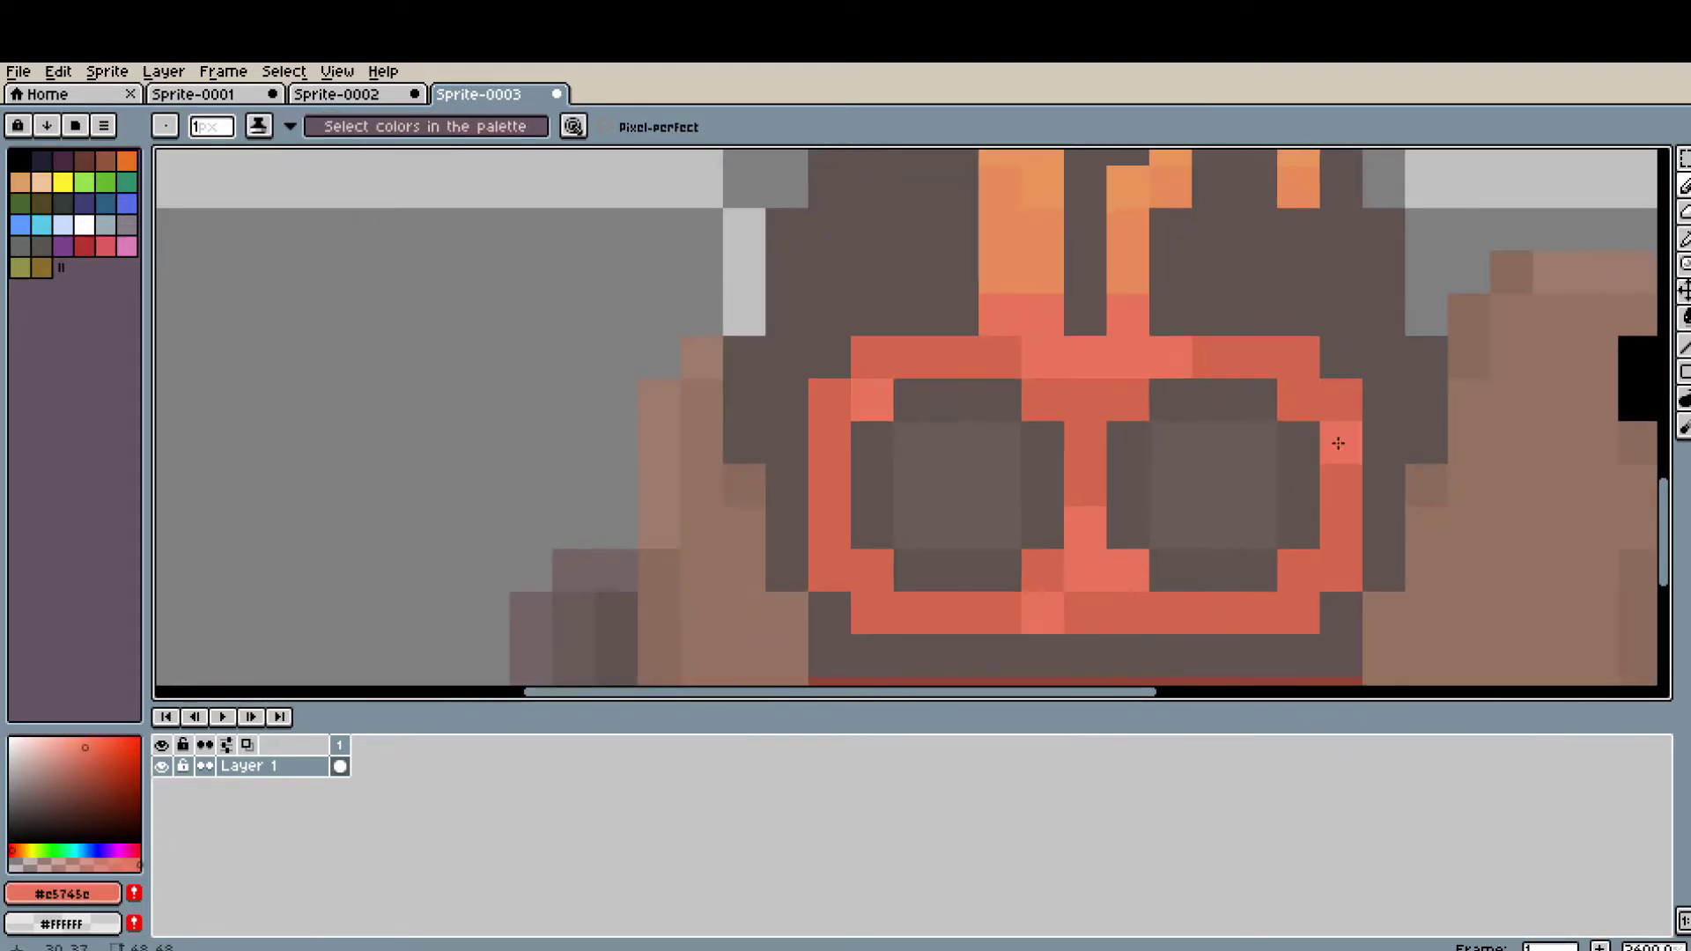
{"action": "scroll", "coordinate": [959, 443], "scroll_direction": "down", "scroll_amount": 1}
{"action": "scroll", "coordinate": [1119, 466], "scroll_direction": "up", "scroll_amount": 2}
{"action": "left_click", "coordinate": [92, 764]}
{"action": "left_click", "coordinate": [1120, 466]}
{"action": "scroll", "coordinate": [1120, 466], "scroll_direction": "down", "scroll_amount": 1}
{"action": "left_click_drag", "start_coordinate": [1099, 569], "coordinate": [1276, 568]}
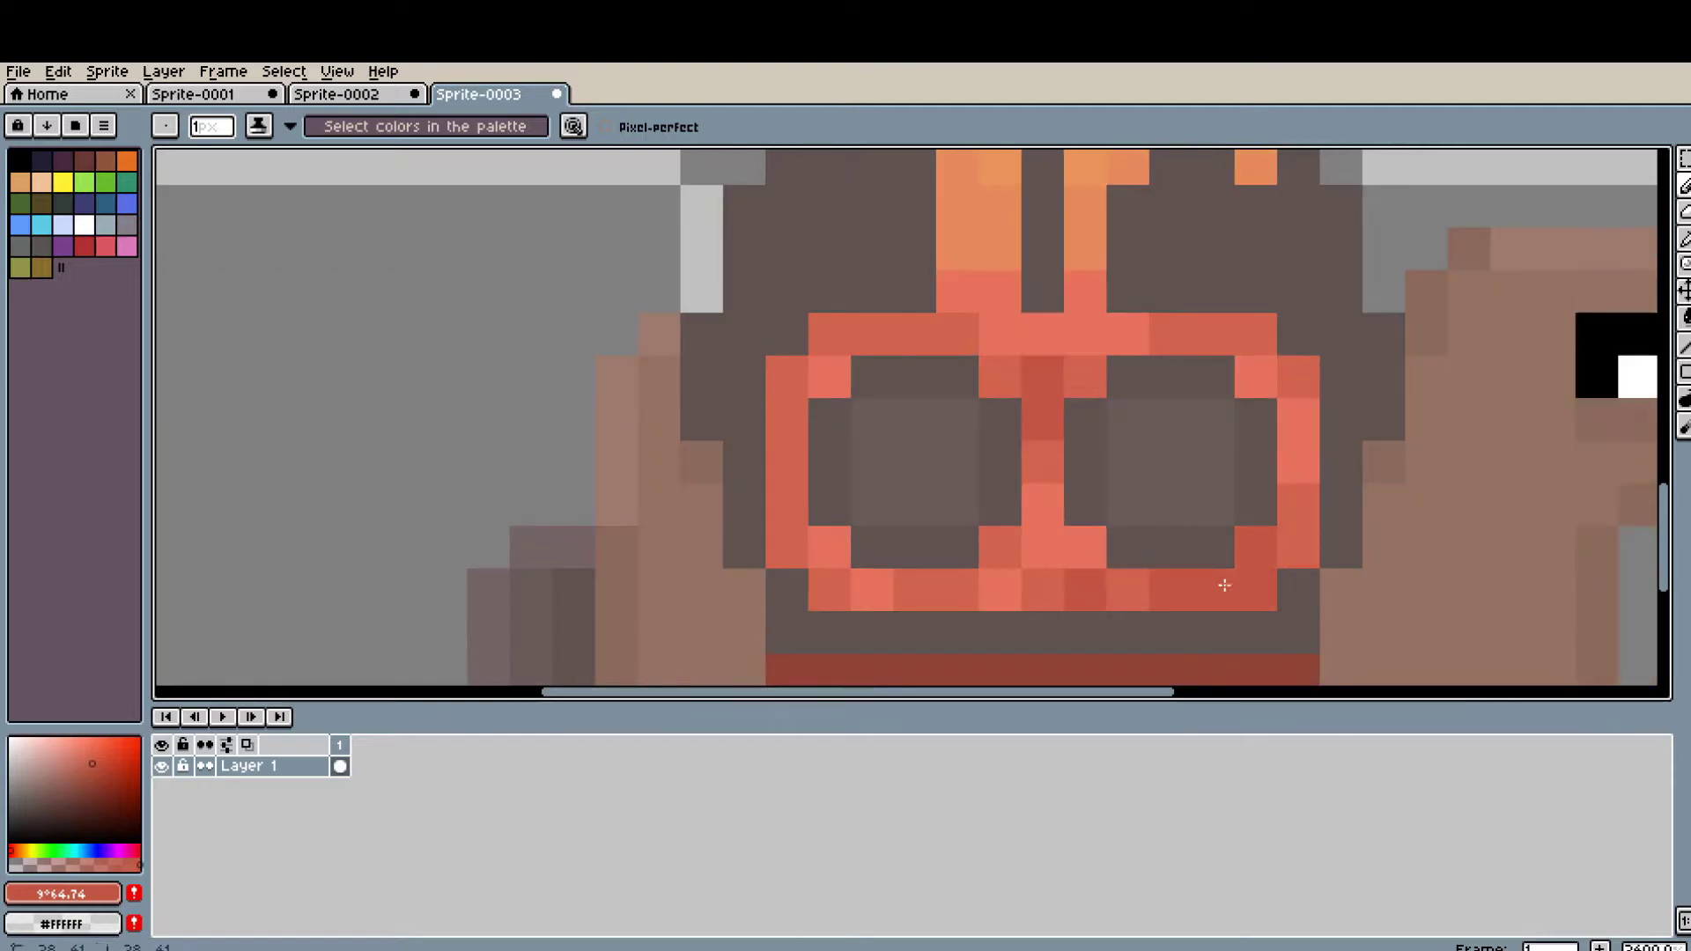
{"action": "left_click", "coordinate": [788, 526]}
{"action": "left_click", "coordinate": [1000, 548]}
{"action": "scroll", "coordinate": [1120, 560], "scroll_direction": "up", "scroll_amount": 1}
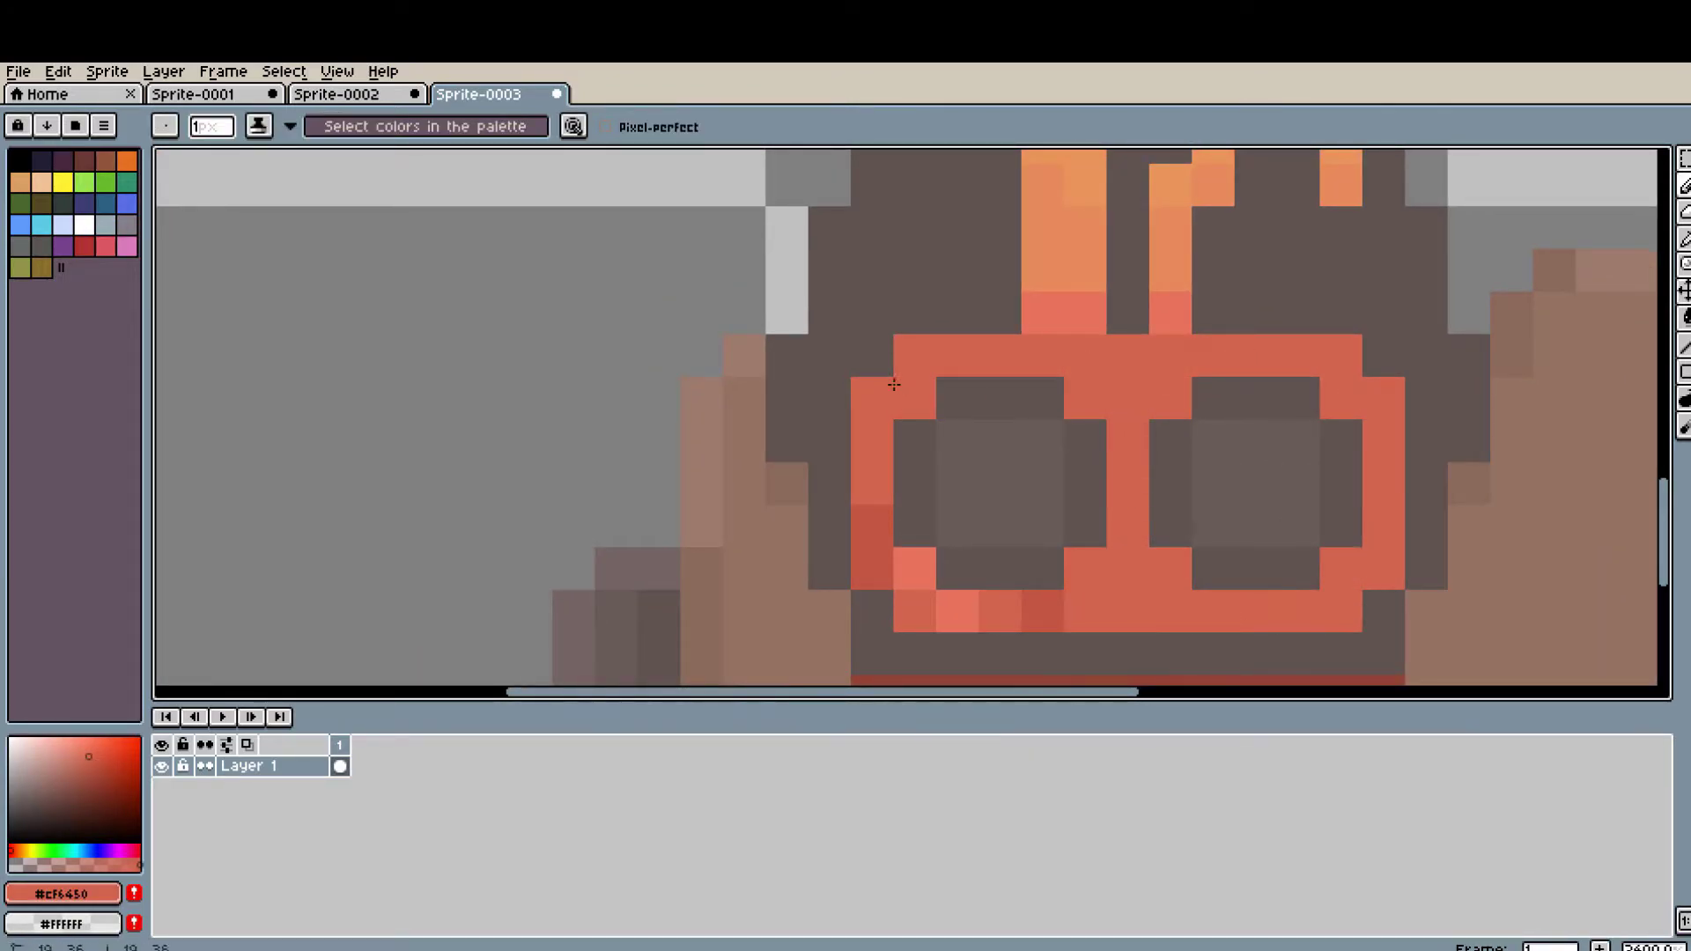
{"action": "key", "text": "ctrl+z"}
- Touch up a pixel below the goggles' bridge with the pack's dark brown, then undo it
{"action": "scroll", "coordinate": [894, 385], "scroll_direction": "down", "scroll_amount": 2}
{"action": "scroll", "coordinate": [1261, 484], "scroll_direction": "up", "scroll_amount": 2}
{"action": "left_click", "coordinate": [1093, 532]}
{"action": "left_click", "coordinate": [1141, 501], "text": "alt"}
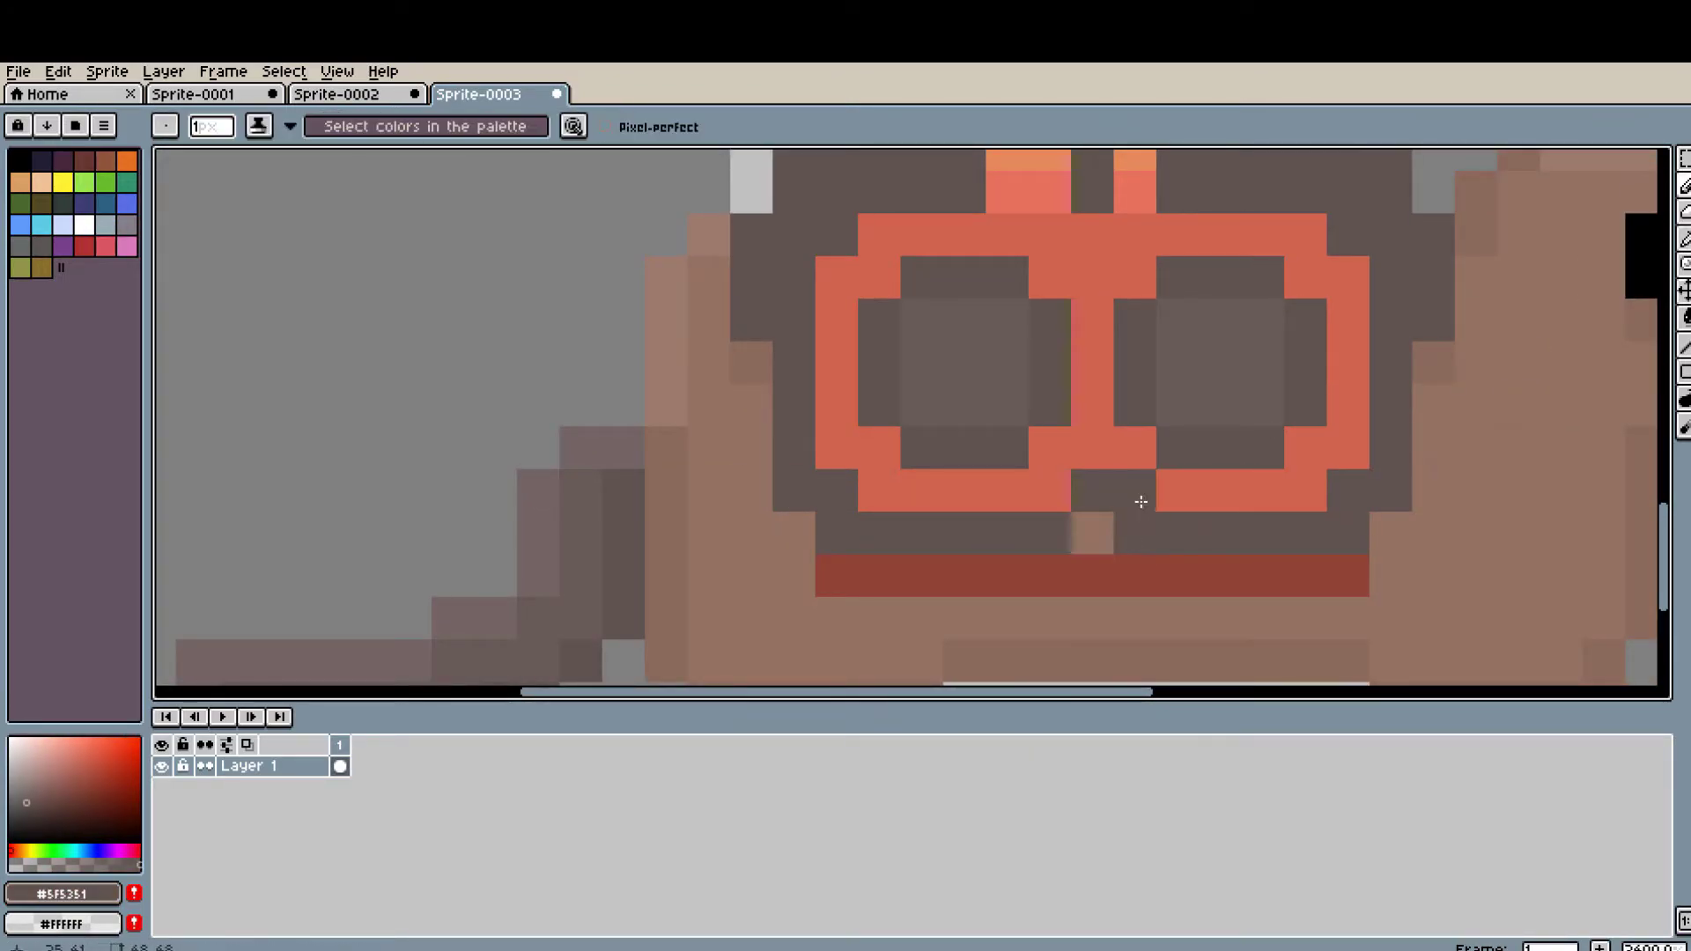
{"action": "scroll", "coordinate": [1212, 533], "scroll_direction": "down", "scroll_amount": 2}
{"action": "scroll", "coordinate": [988, 564], "scroll_direction": "down", "scroll_amount": 2}
{"action": "scroll", "coordinate": [1009, 340], "scroll_direction": "up", "scroll_amount": 3}
{"action": "left_click", "coordinate": [1010, 340], "text": "alt"}
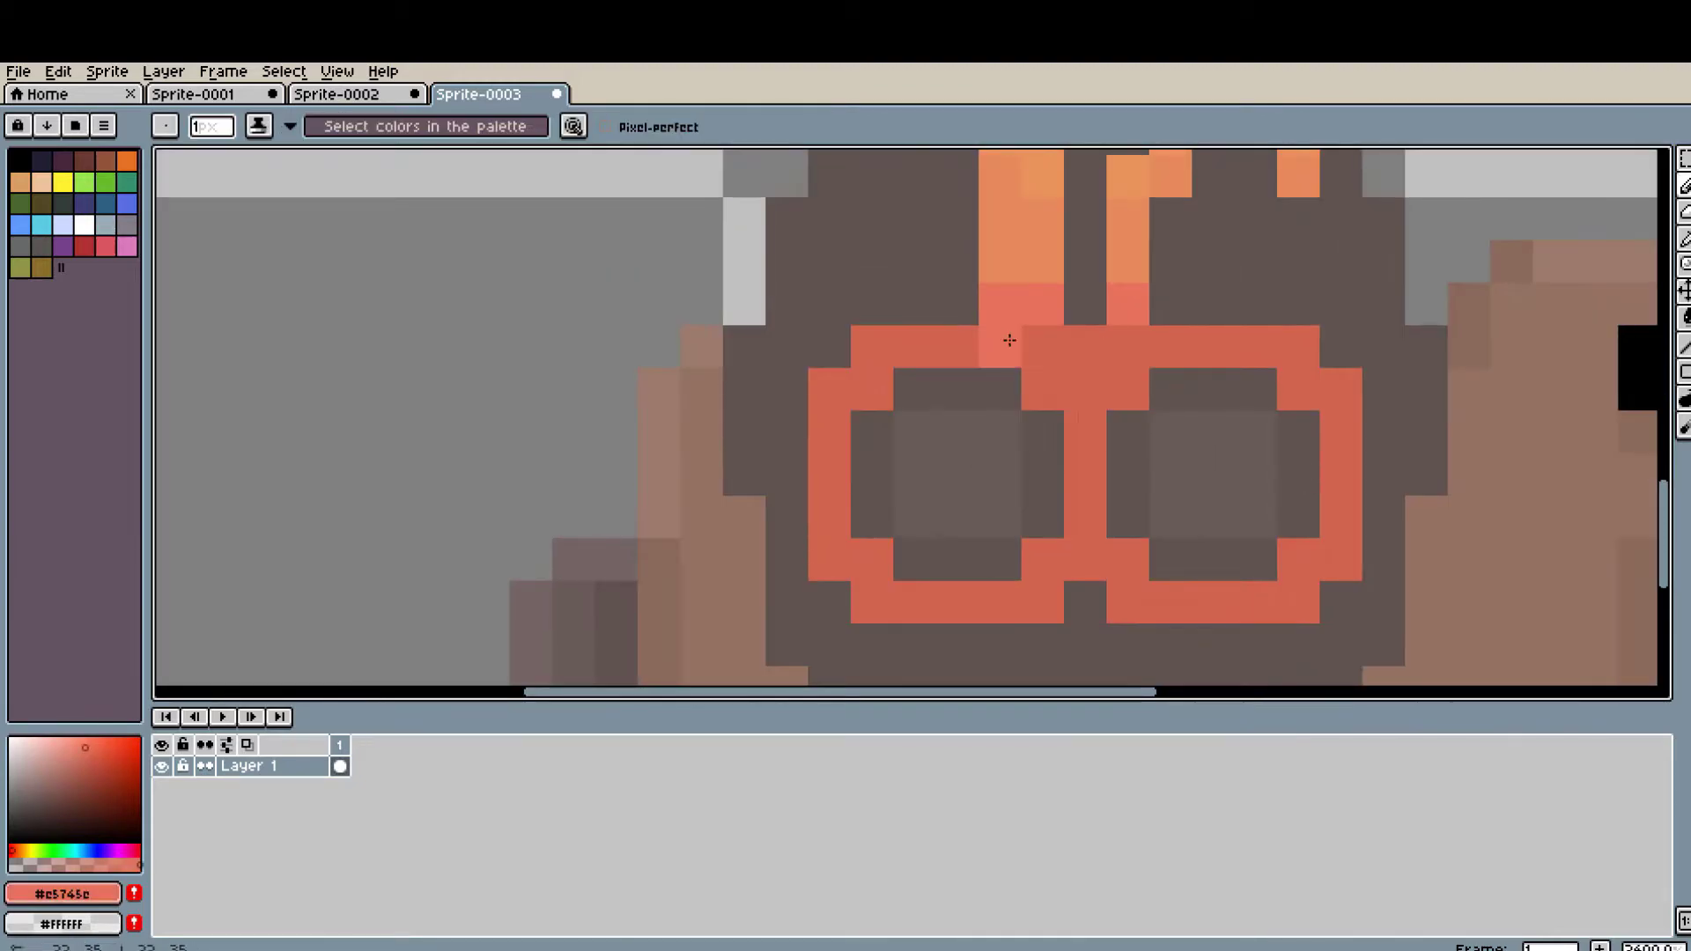
{"action": "key", "text": "ctrl+z"}
- Sample the frame's deeper red and apply it to the goggles frame
{"action": "scroll", "coordinate": [1094, 418], "scroll_direction": "down", "scroll_amount": 2}
{"action": "scroll", "coordinate": [1313, 413], "scroll_direction": "up", "scroll_amount": 2}
{"action": "left_click", "coordinate": [1314, 414], "text": "alt"}
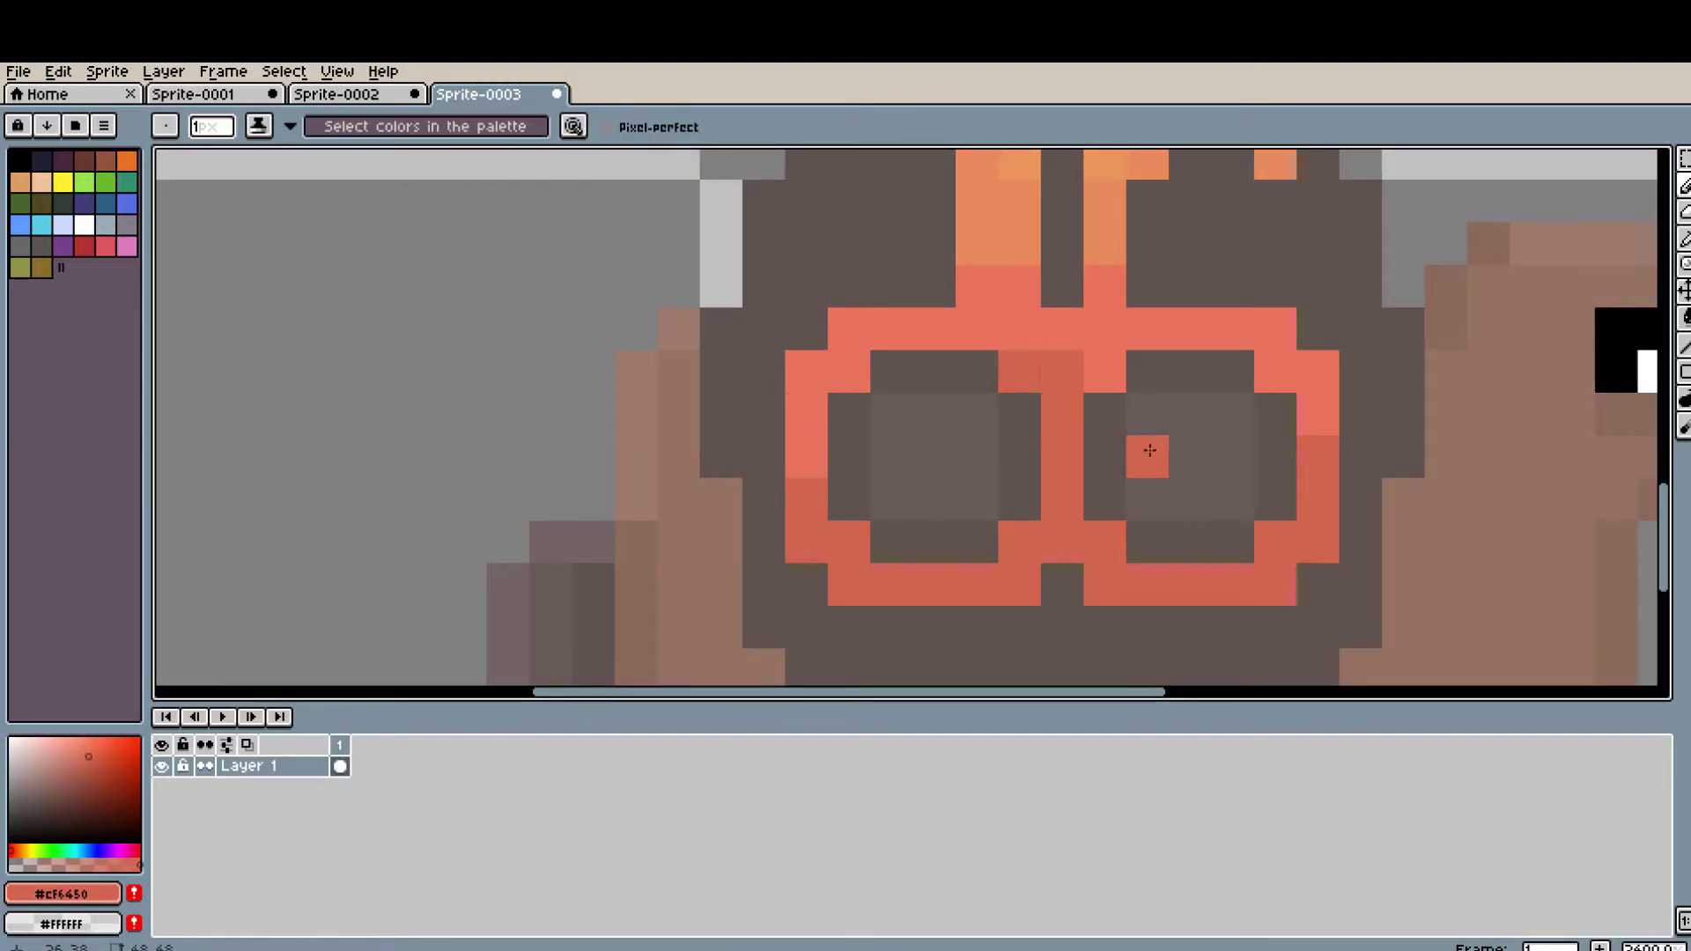
{"action": "scroll", "coordinate": [1150, 450], "scroll_direction": "down", "scroll_amount": 1}
{"action": "scroll", "coordinate": [1101, 475], "scroll_direction": "up", "scroll_amount": 1}
{"action": "left_click", "coordinate": [1328, 482], "text": "alt"}
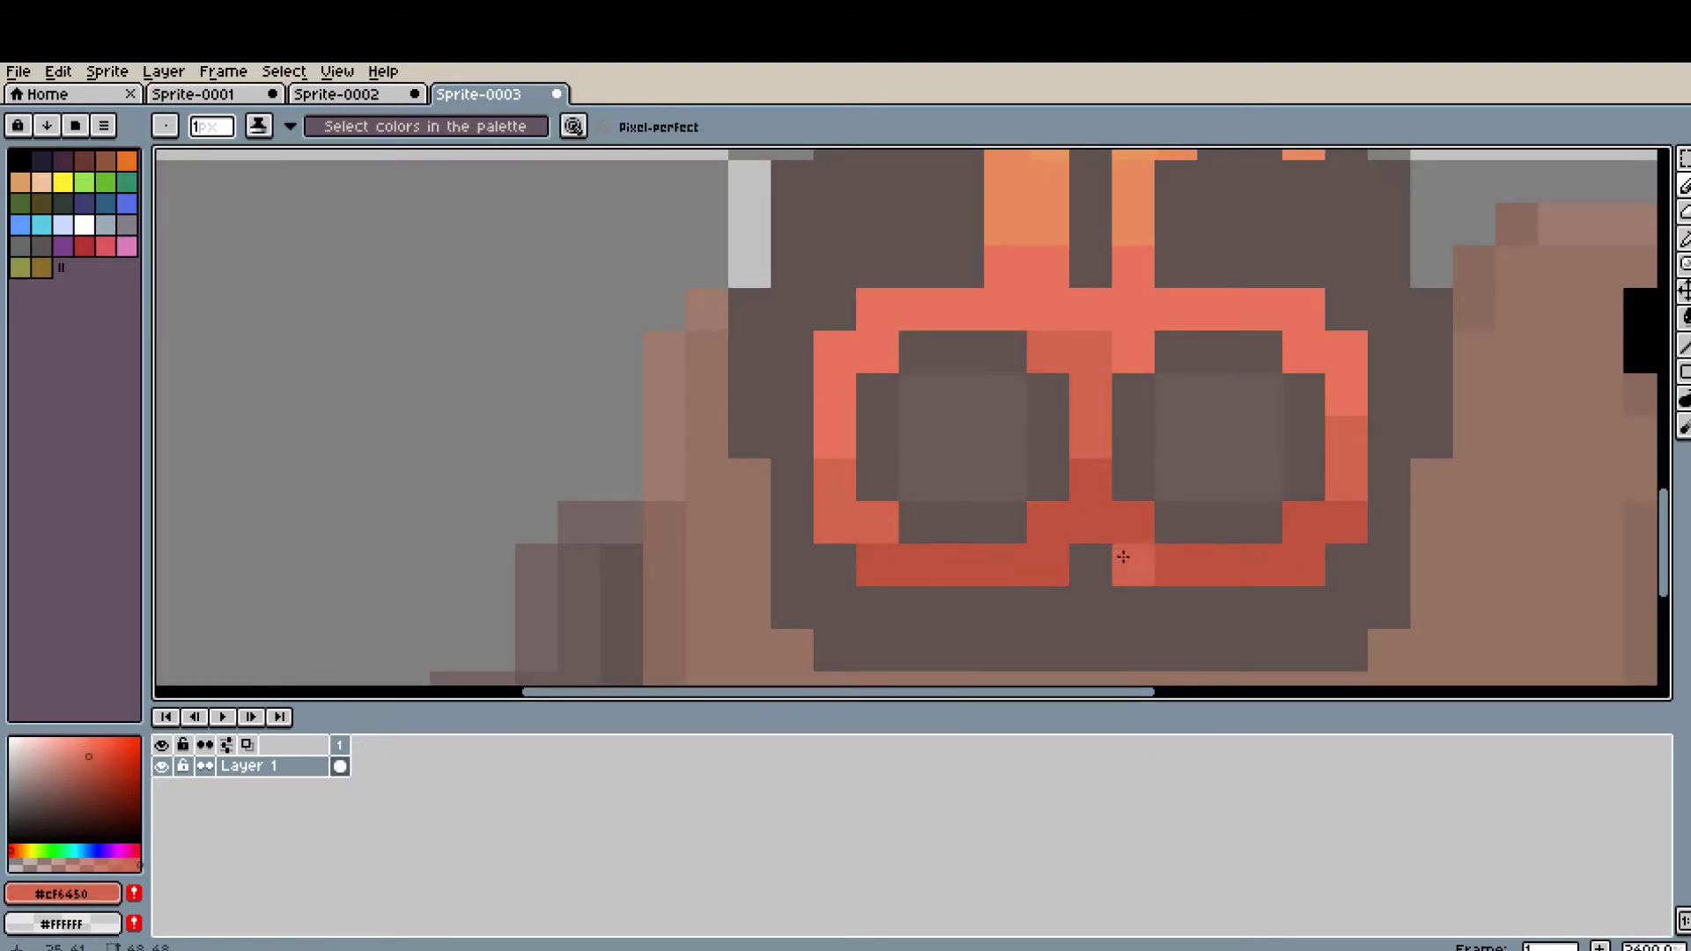
{"action": "scroll", "coordinate": [1117, 559], "scroll_direction": "down", "scroll_amount": 2}
{"action": "left_click", "coordinate": [1685, 159]}
- Return to the Pencil tool and zoom around the goggles to review the shading
{"action": "left_click", "coordinate": [767, 452], "text": "alt"}
{"action": "scroll", "coordinate": [1234, 393], "scroll_direction": "down", "scroll_amount": 2}
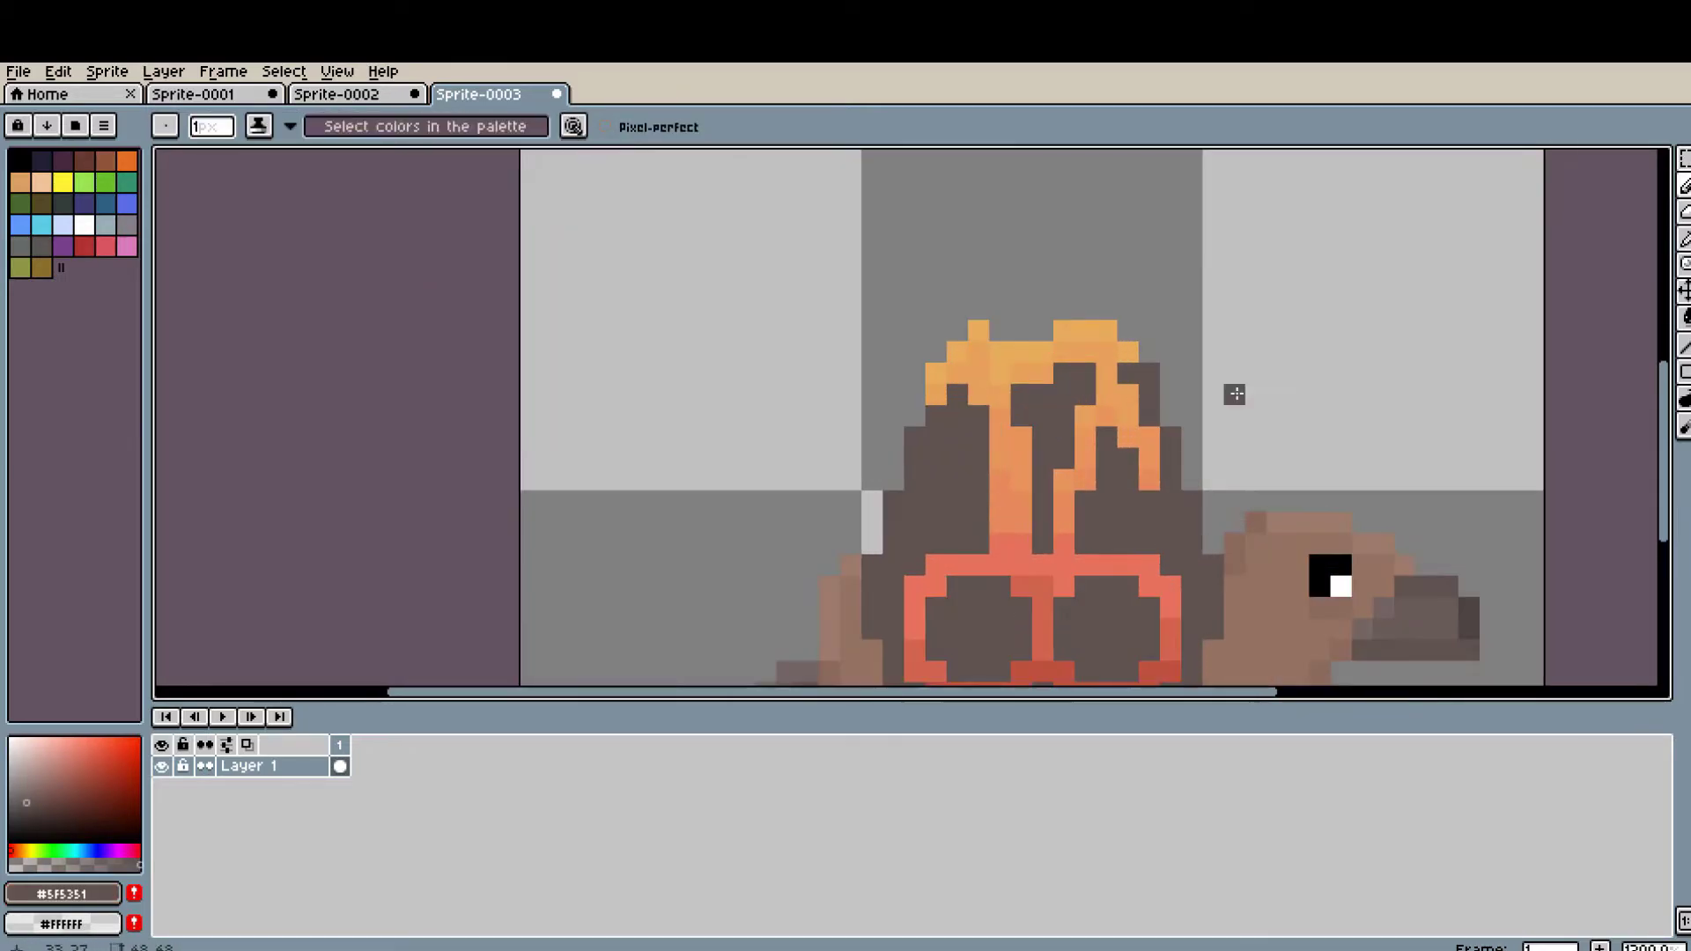
{"action": "scroll", "coordinate": [1225, 312], "scroll_direction": "down", "scroll_amount": 2}
{"action": "scroll", "coordinate": [1231, 285], "scroll_direction": "up", "scroll_amount": 4}
{"action": "scroll", "coordinate": [1330, 306], "scroll_direction": "down", "scroll_amount": 3}
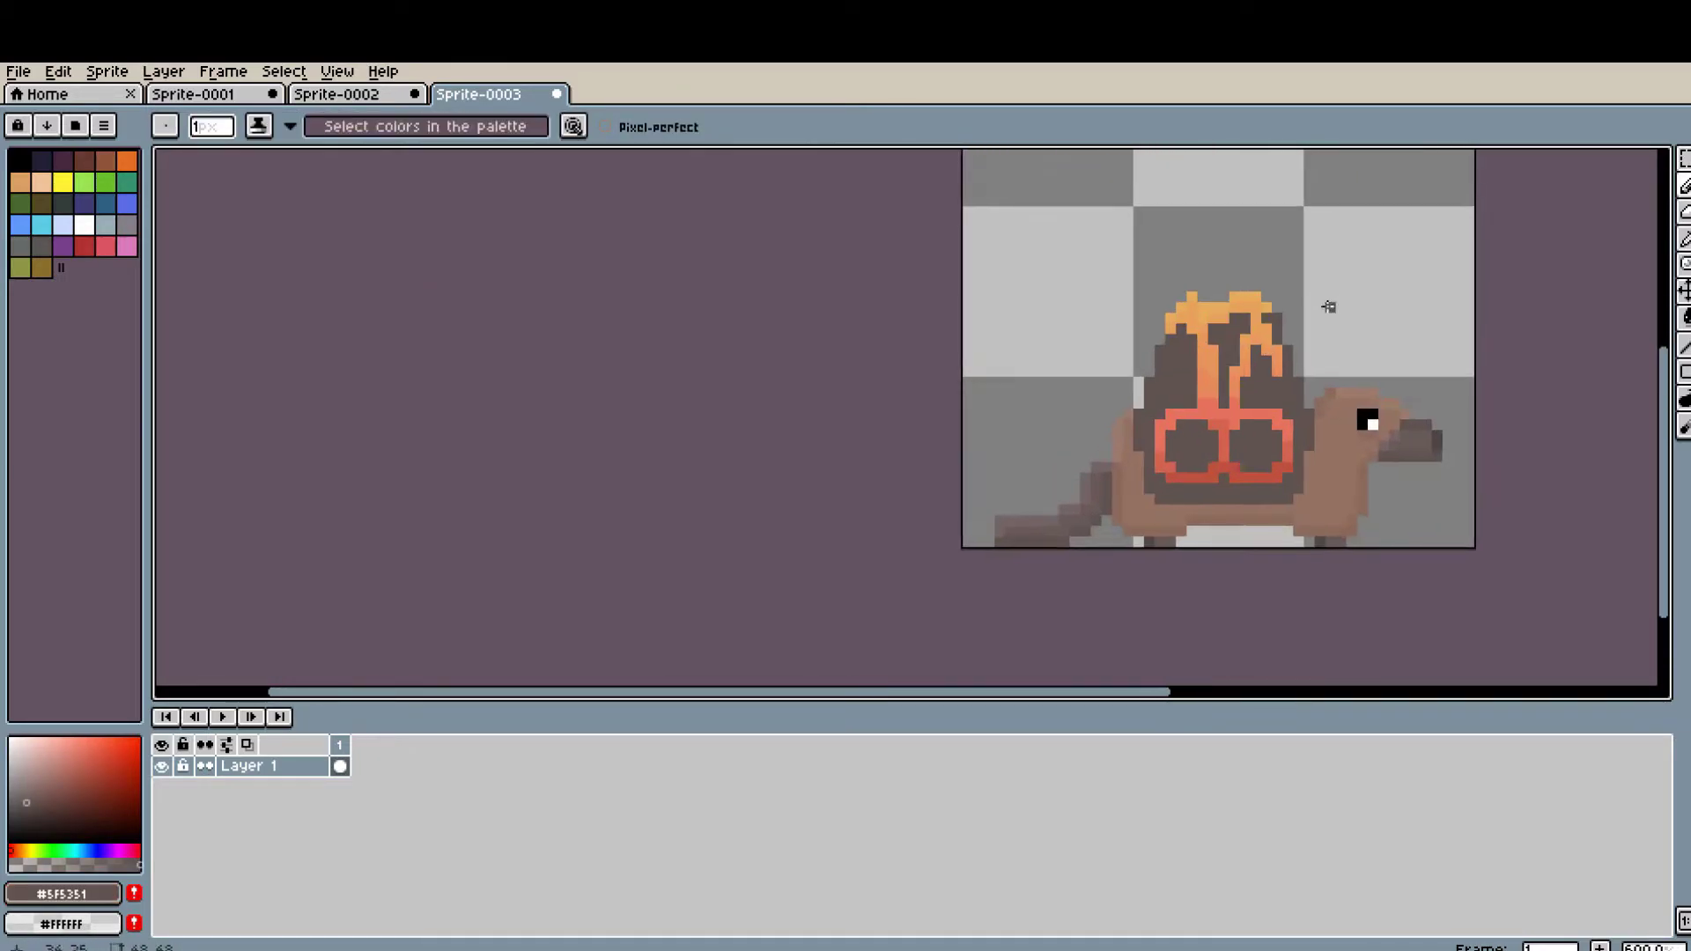
{"action": "scroll", "coordinate": [1329, 246], "scroll_direction": "up", "scroll_amount": 1}
{"action": "scroll", "coordinate": [1271, 340], "scroll_direction": "up", "scroll_amount": 2}
{"action": "scroll", "coordinate": [1271, 340], "scroll_direction": "down", "scroll_amount": 2}
{"action": "scroll", "coordinate": [986, 425], "scroll_direction": "down", "scroll_amount": 1}
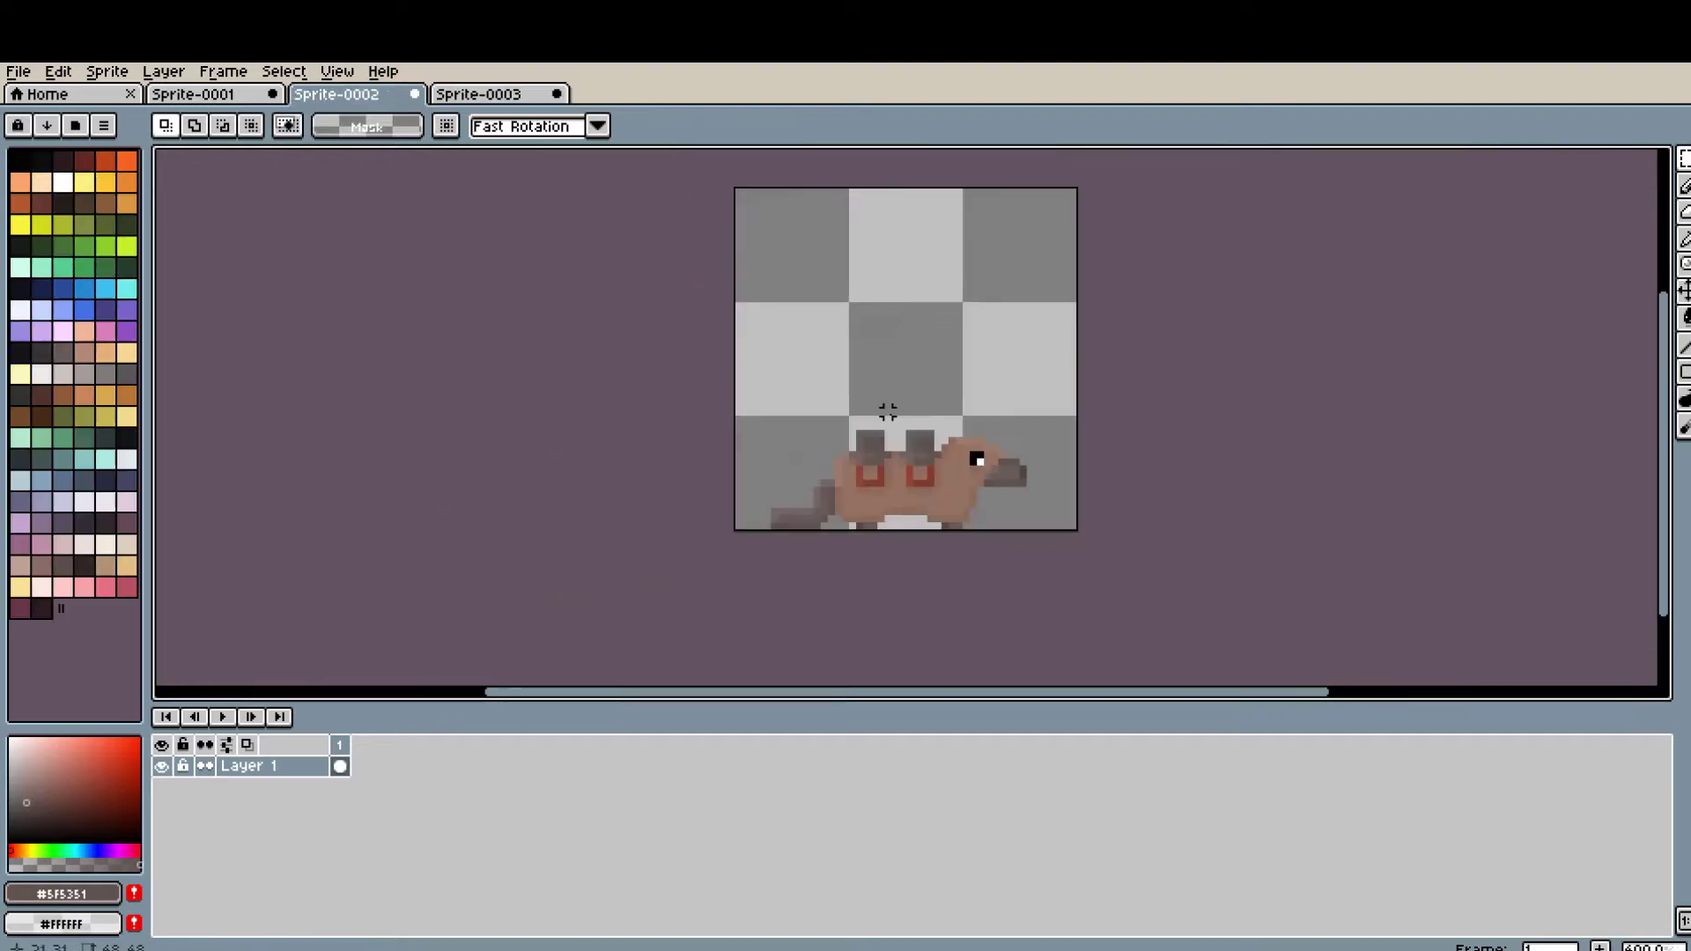
{"action": "scroll", "coordinate": [1139, 452], "scroll_direction": "up", "scroll_amount": 3}
- Fill the creature's body with a warmer orange-brown using the Paint Bucket
{"action": "key", "text": "g"}
{"action": "left_click", "coordinate": [725, 517]}
{"action": "scroll", "coordinate": [881, 422], "scroll_direction": "up", "scroll_amount": 2}
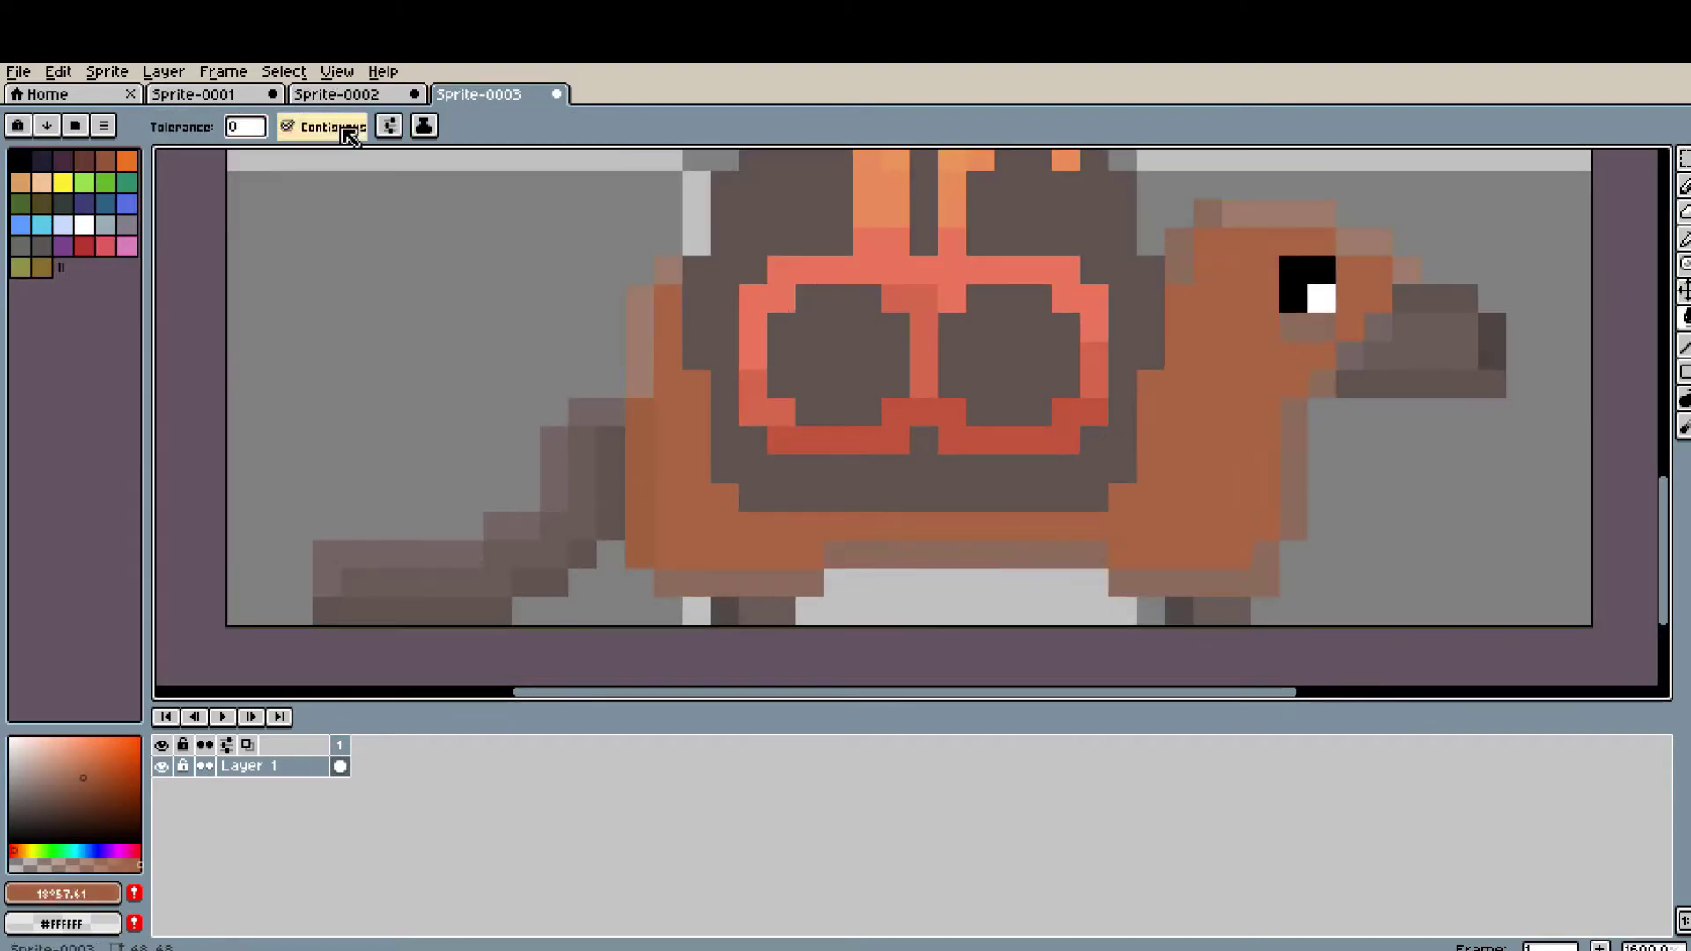
{"action": "scroll", "coordinate": [1344, 458], "scroll_direction": "down", "scroll_amount": 3}
{"action": "scroll", "coordinate": [1344, 459], "scroll_direction": "up", "scroll_amount": 2}
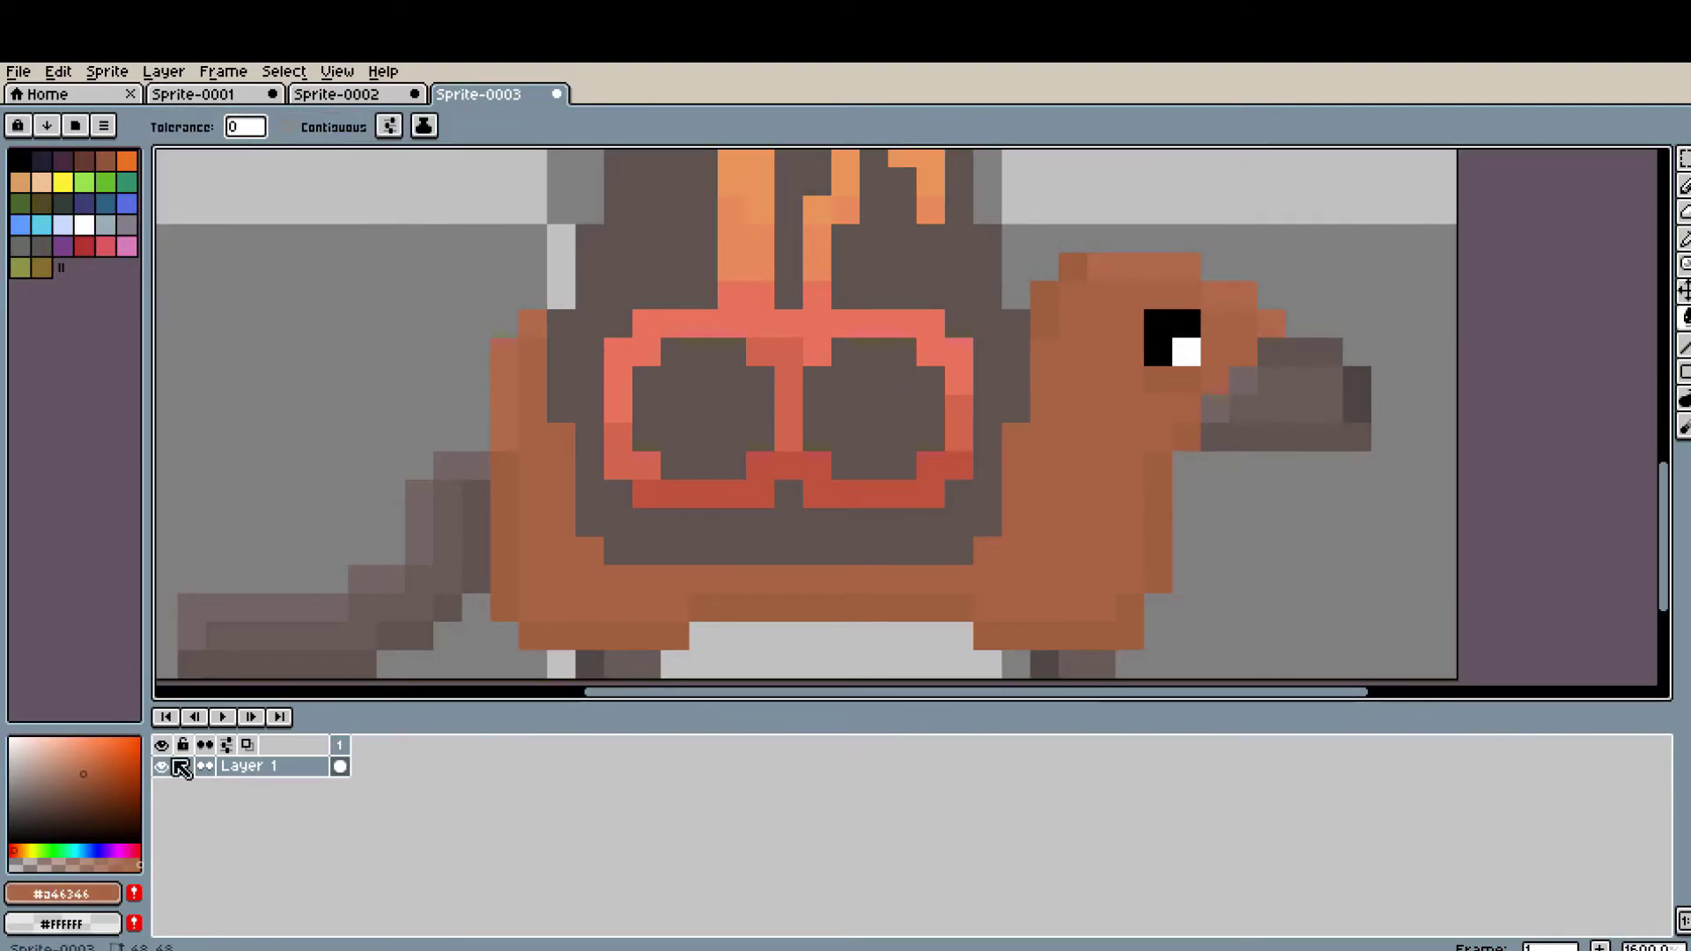
- With the Pencil, paint darker shading pixels beside the left goggle lens
{"action": "key", "text": "b"}
{"action": "scroll", "coordinate": [1027, 434], "scroll_direction": "up", "scroll_amount": 2}
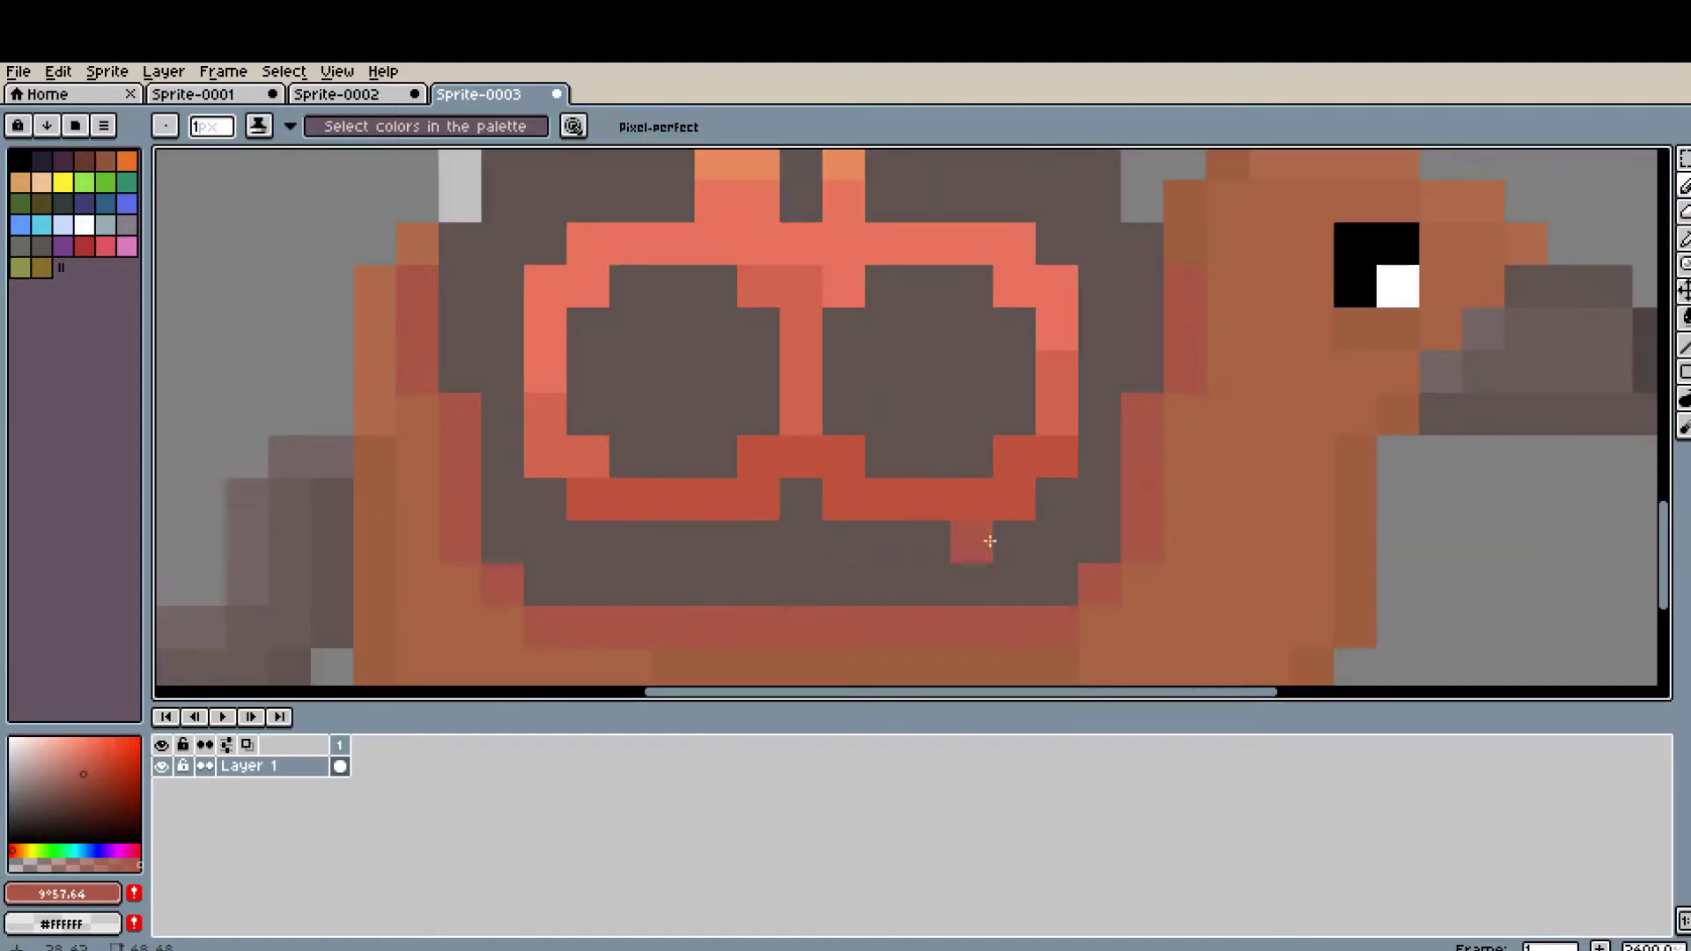
{"action": "scroll", "coordinate": [1134, 585], "scroll_direction": "down", "scroll_amount": 5}
{"action": "scroll", "coordinate": [1134, 585], "scroll_direction": "up", "scroll_amount": 3}
{"action": "scroll", "coordinate": [1004, 521], "scroll_direction": "up", "scroll_amount": 2}
{"action": "left_click", "coordinate": [922, 434], "text": "alt"}
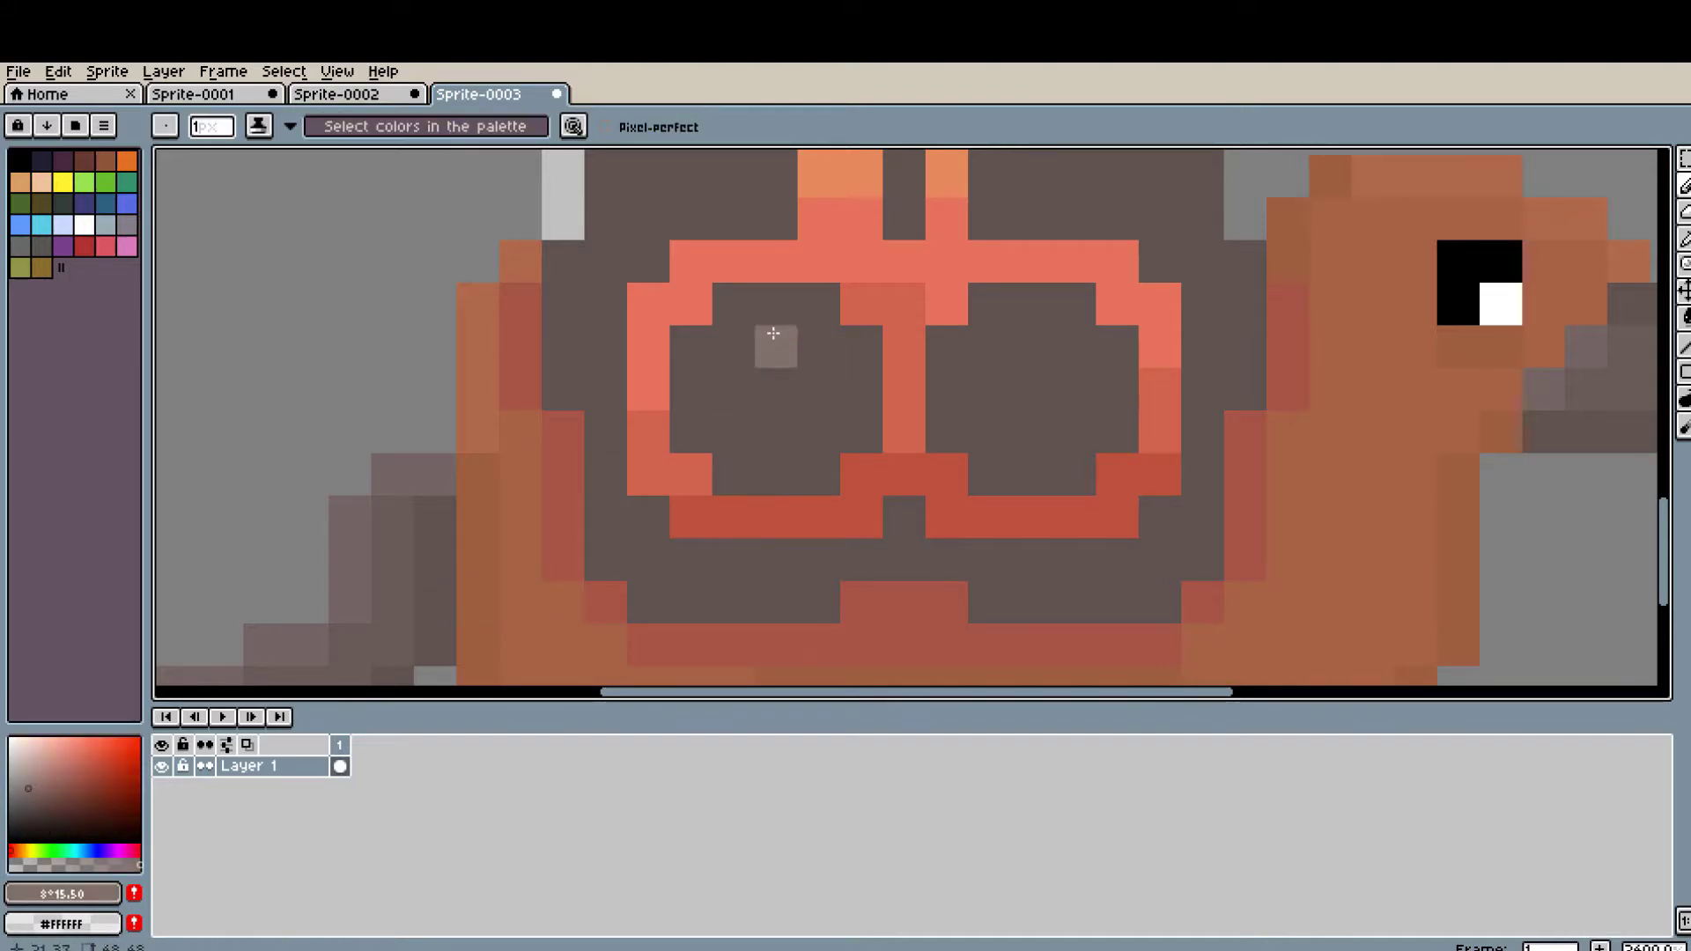
{"action": "scroll", "coordinate": [881, 458], "scroll_direction": "down", "scroll_amount": 4}
{"action": "scroll", "coordinate": [1073, 595], "scroll_direction": "up", "scroll_amount": 2}
{"action": "scroll", "coordinate": [881, 414], "scroll_direction": "down", "scroll_amount": 3}
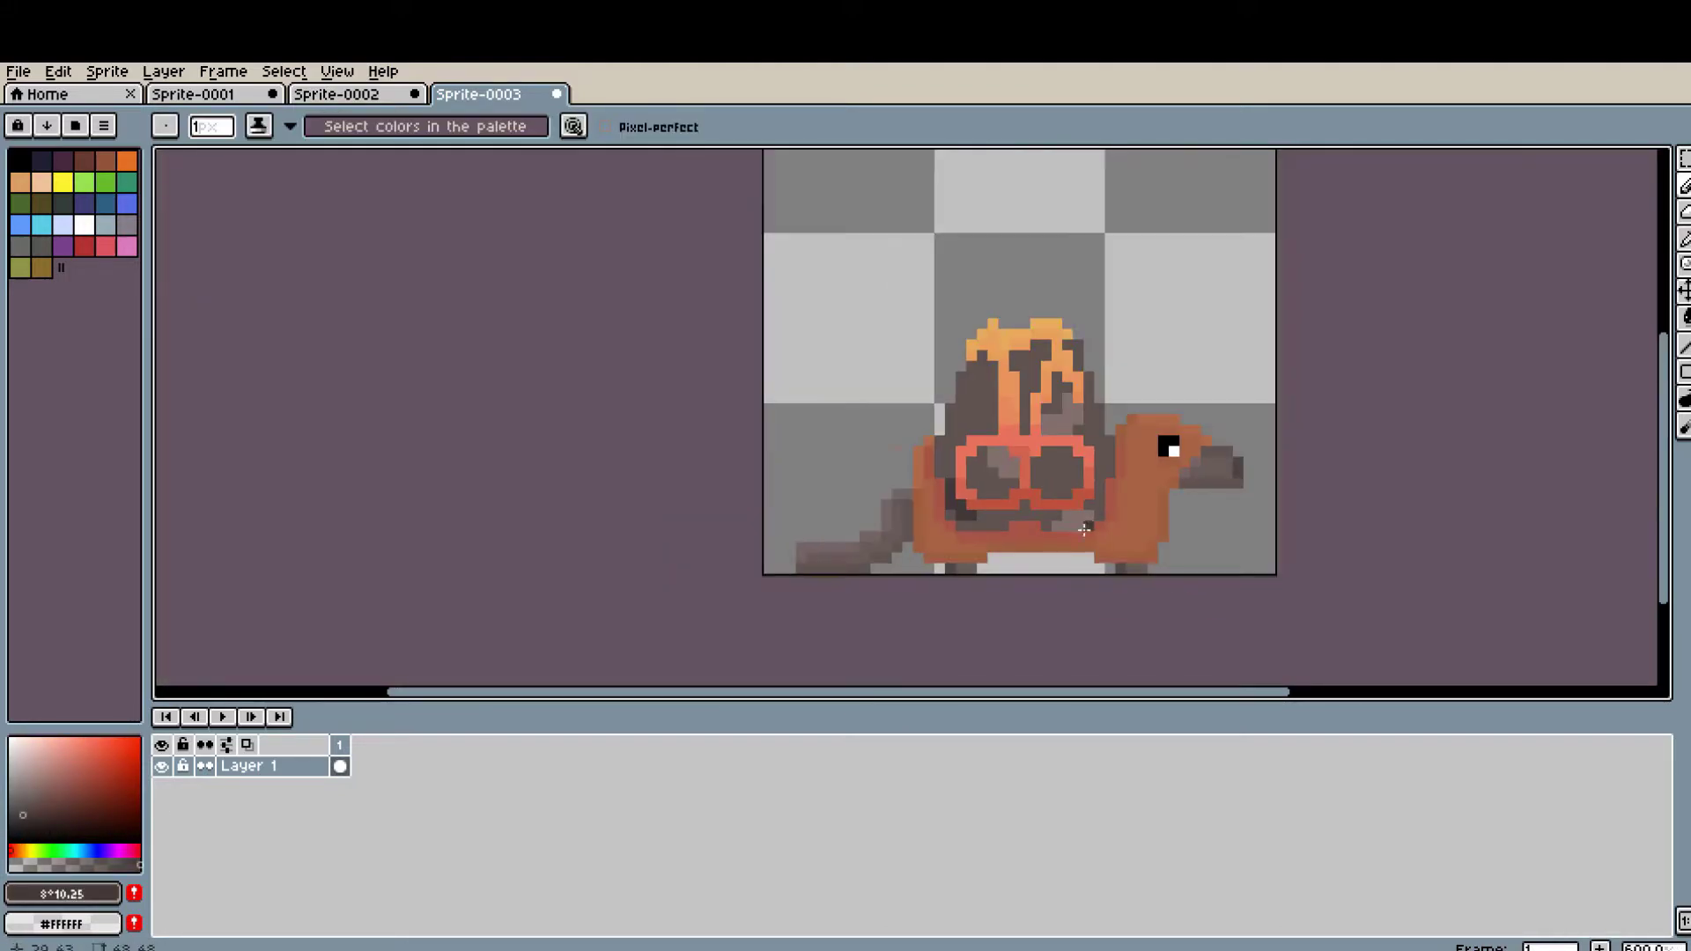
{"action": "scroll", "coordinate": [880, 404], "scroll_direction": "up", "scroll_amount": 5}
{"action": "left_click_drag", "start_coordinate": [775, 591], "coordinate": [880, 404]}
- Sample the dark smoke, the lens's dark grey and the lighter grey smoke colours
{"action": "left_click", "coordinate": [907, 421], "text": "alt"}
{"action": "scroll", "coordinate": [805, 451], "scroll_direction": "up", "scroll_amount": 5}
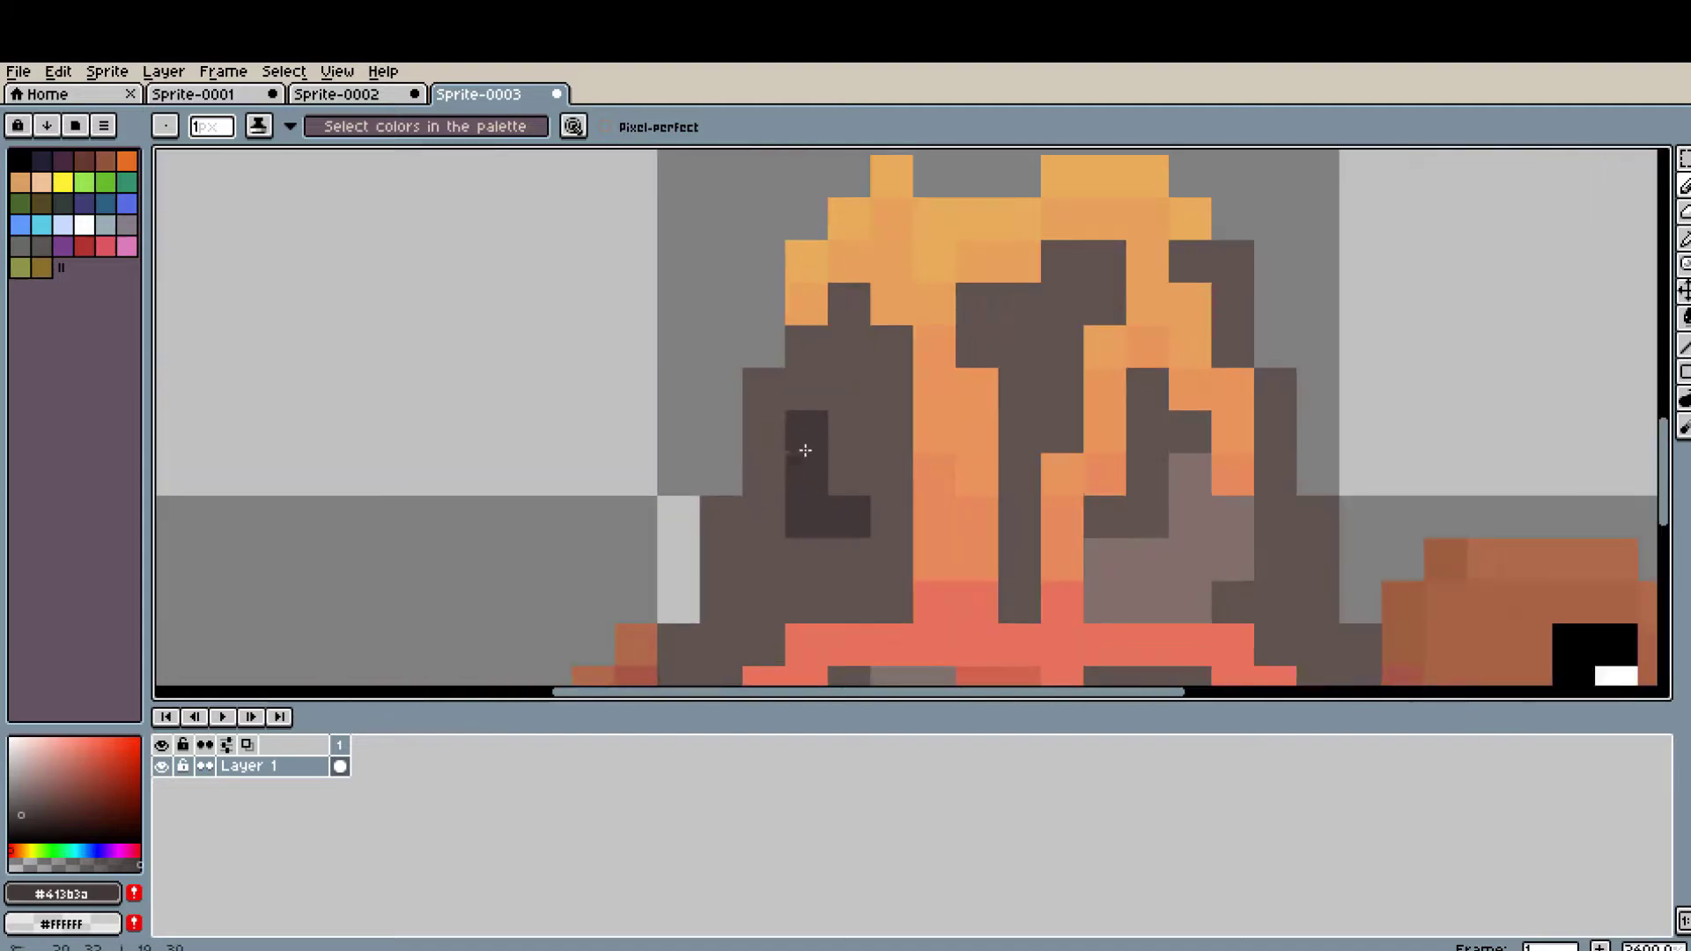
{"action": "scroll", "coordinate": [1058, 425], "scroll_direction": "down", "scroll_amount": 3}
{"action": "scroll", "coordinate": [1095, 452], "scroll_direction": "down", "scroll_amount": 2}
{"action": "left_click", "coordinate": [1095, 452], "text": "alt"}
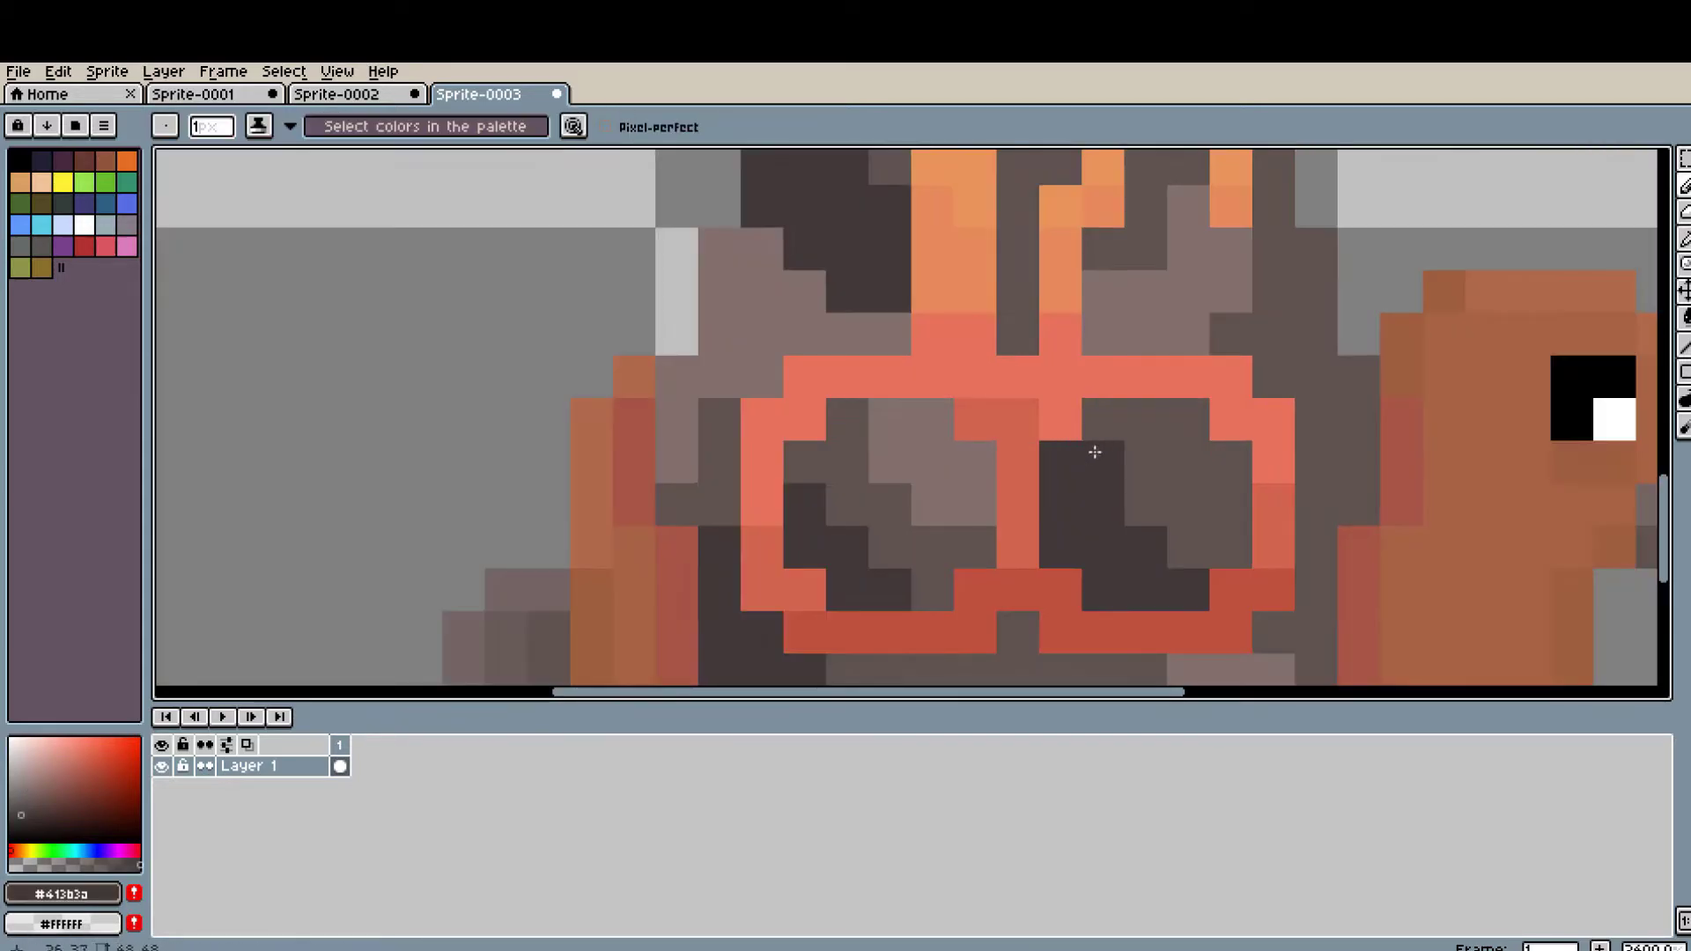
{"action": "scroll", "coordinate": [1193, 324], "scroll_direction": "down", "scroll_amount": 3}
{"action": "scroll", "coordinate": [1183, 511], "scroll_direction": "up", "scroll_amount": 2}
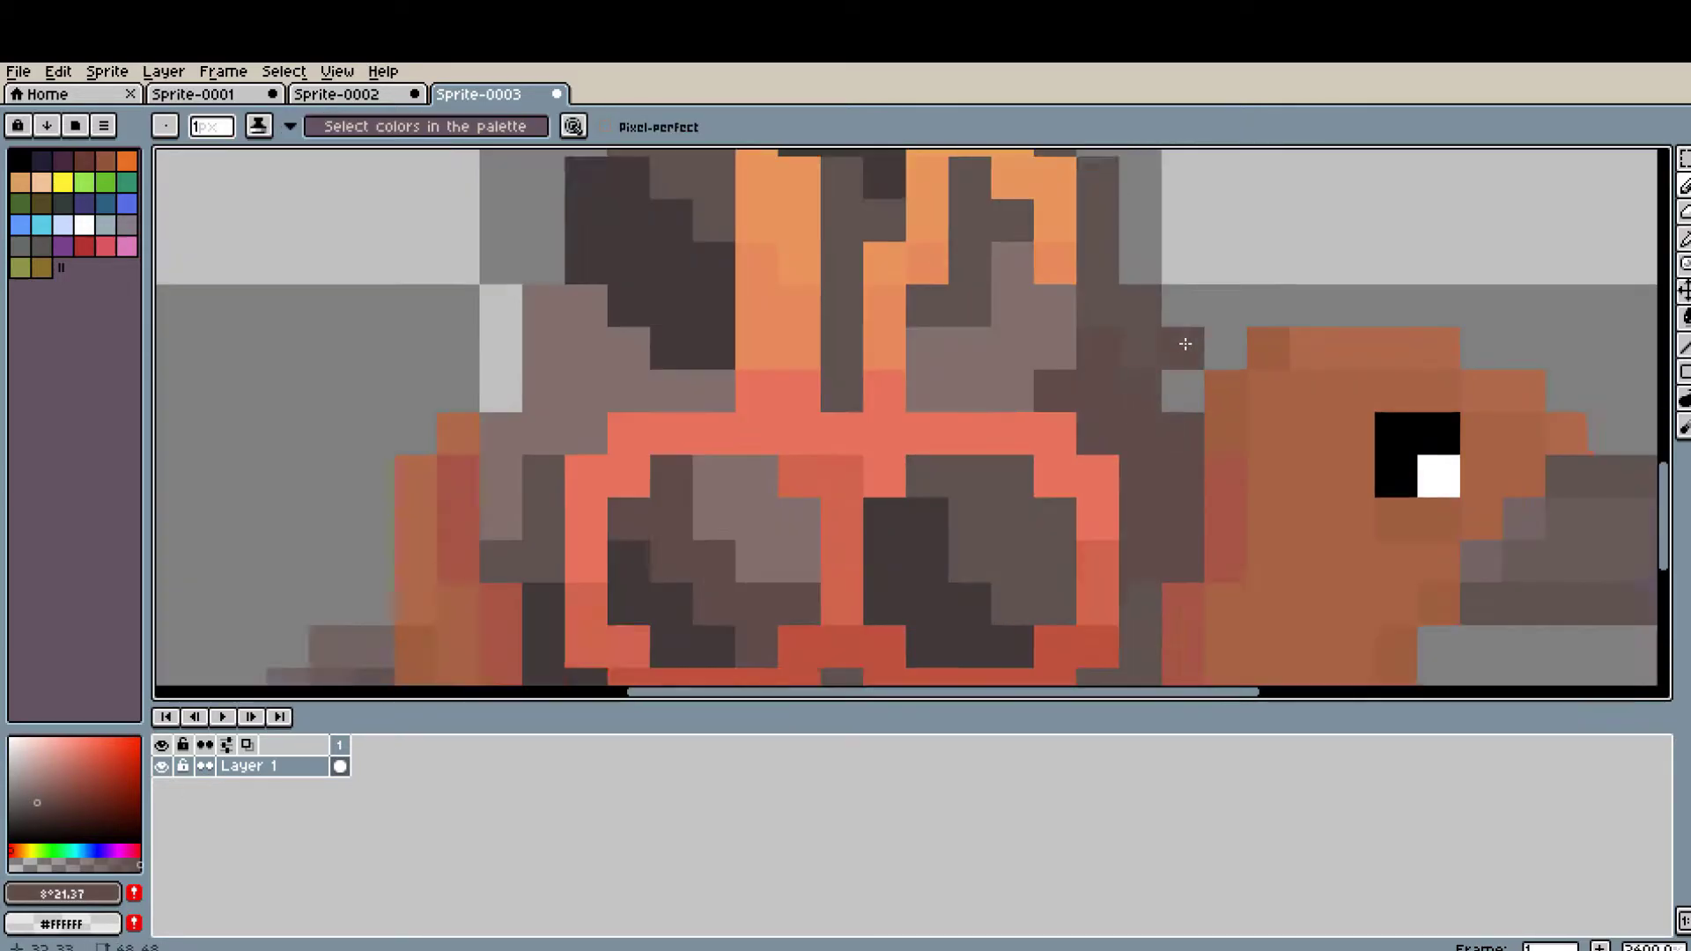
{"action": "left_click", "coordinate": [1183, 511], "text": "alt"}
{"action": "scroll", "coordinate": [1184, 511], "scroll_direction": "up", "scroll_amount": 2}
{"action": "scroll", "coordinate": [846, 558], "scroll_direction": "down", "scroll_amount": 3}
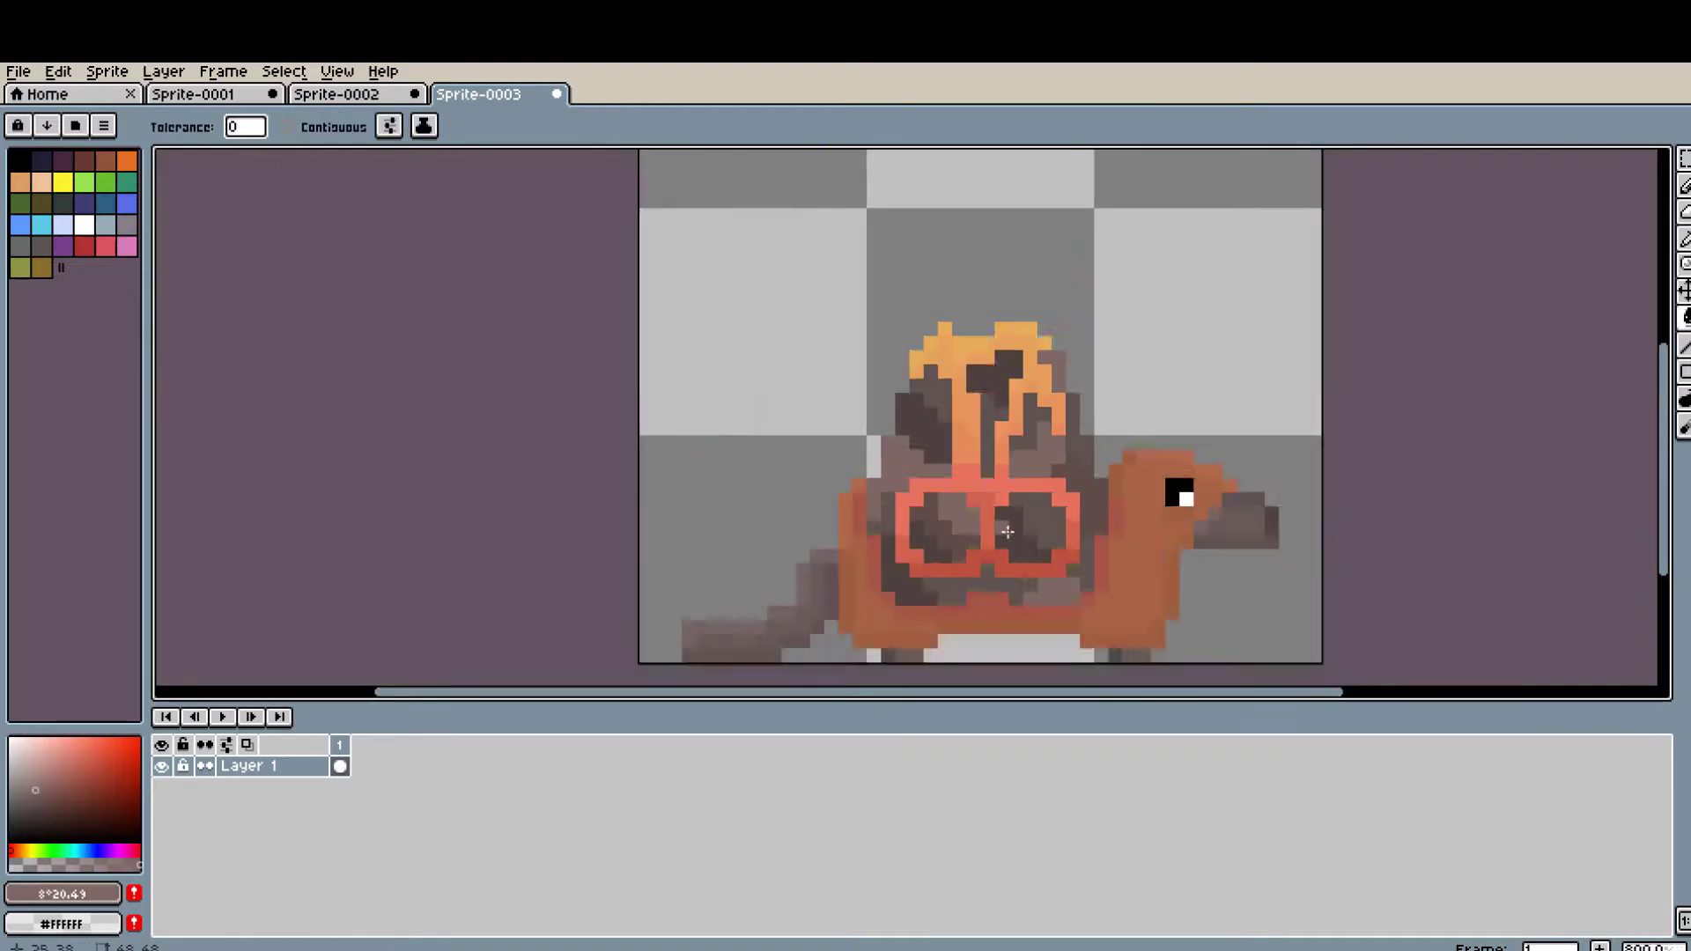
{"action": "scroll", "coordinate": [1070, 493], "scroll_direction": "up", "scroll_amount": 3}
- Select all the darkest smoke patches on the flame pack with the Magic Wand
{"action": "key", "text": "w"}
{"action": "scroll", "coordinate": [1126, 385], "scroll_direction": "down", "scroll_amount": 2}
{"action": "left_click", "coordinate": [981, 359], "text": "alt"}
{"action": "scroll", "coordinate": [1126, 385], "scroll_direction": "down", "scroll_amount": 1}
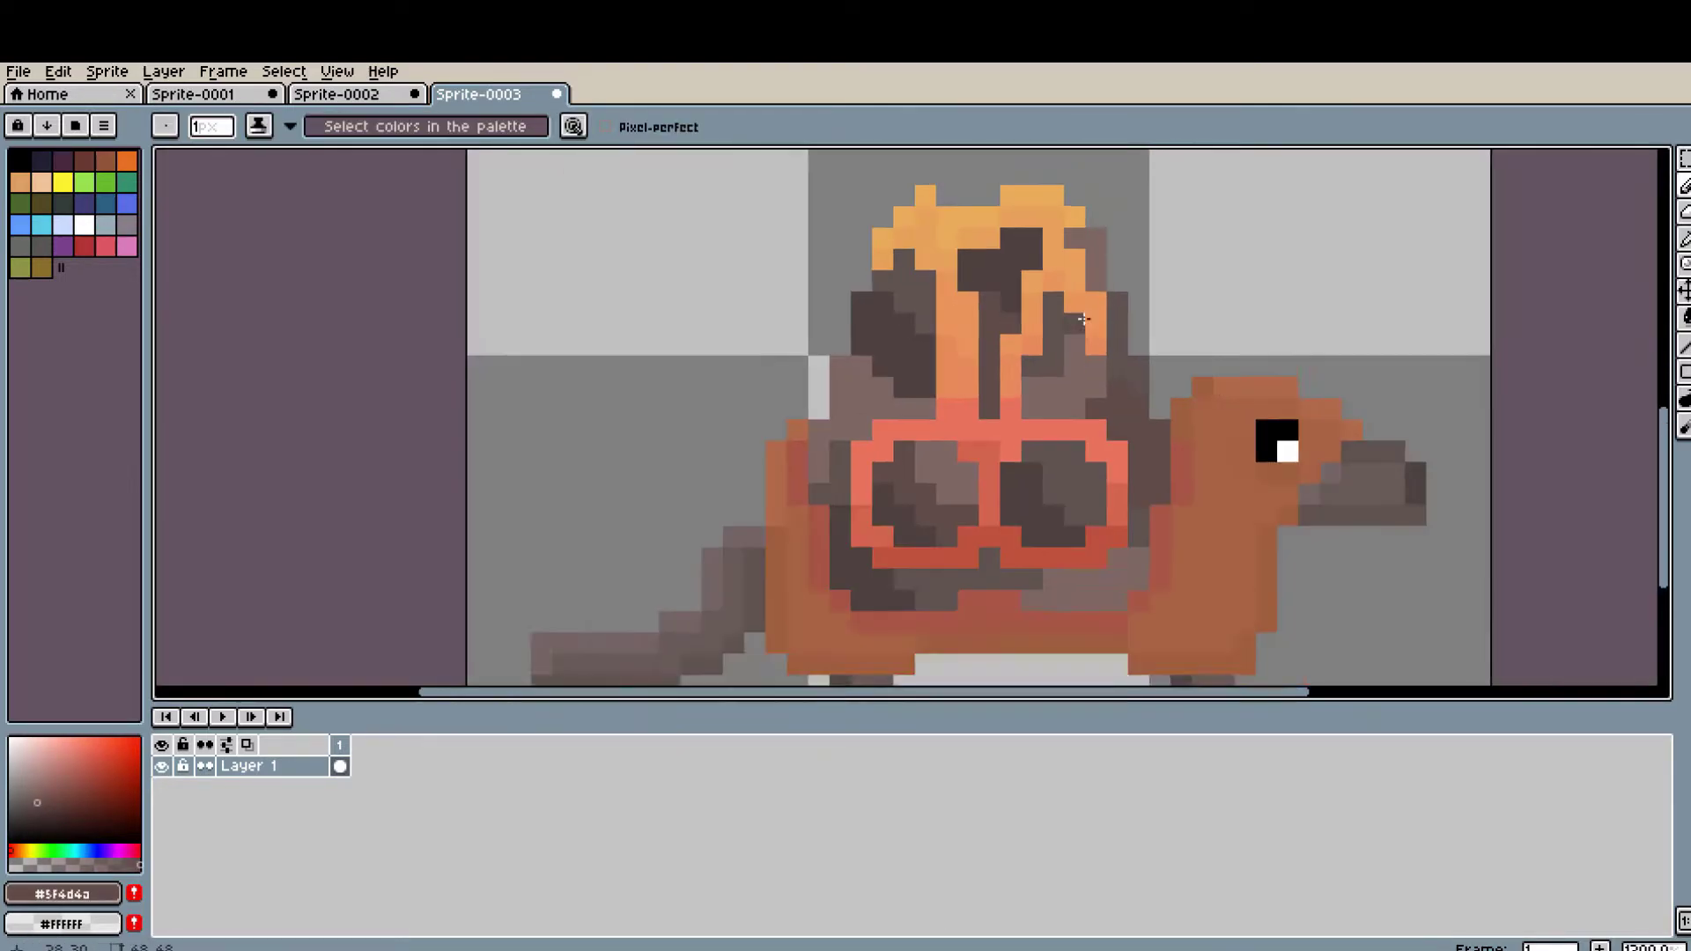
{"action": "scroll", "coordinate": [1126, 385], "scroll_direction": "up", "scroll_amount": 3}
{"action": "left_click", "coordinate": [1126, 385]}
- Select another set of grey smoke patches around the goggles and flames
{"action": "key", "text": "b"}
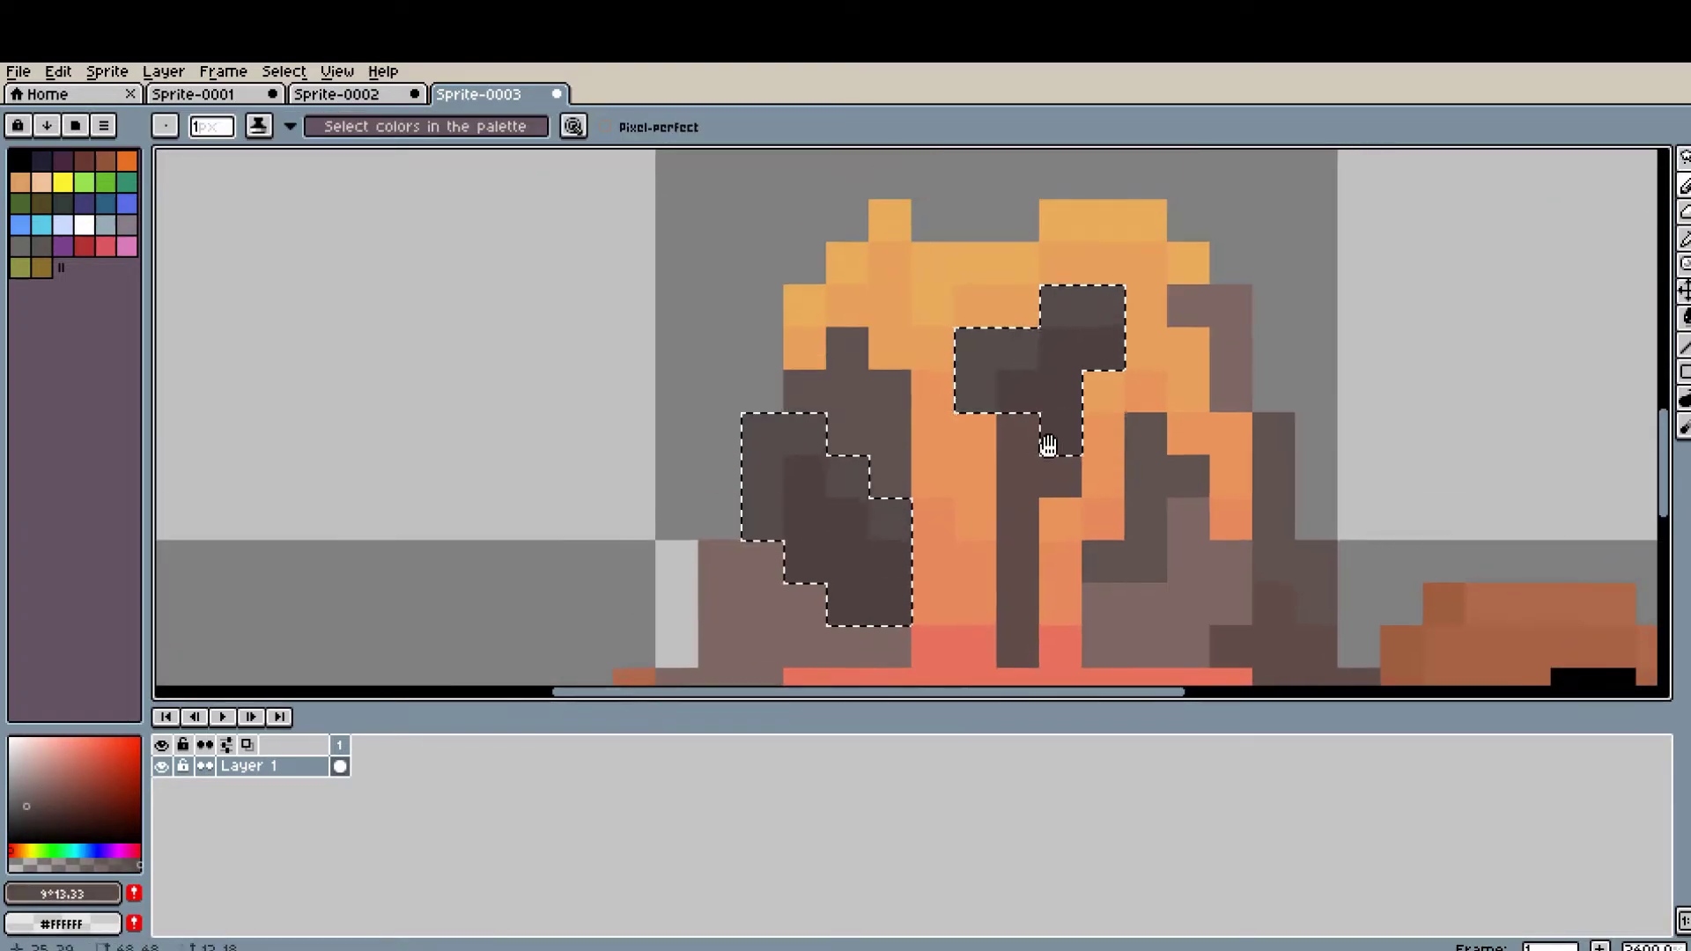
{"action": "scroll", "coordinate": [1136, 573], "scroll_direction": "up", "scroll_amount": 2}
{"action": "scroll", "coordinate": [1137, 572], "scroll_direction": "down", "scroll_amount": 2}
{"action": "scroll", "coordinate": [793, 670], "scroll_direction": "up", "scroll_amount": 5}
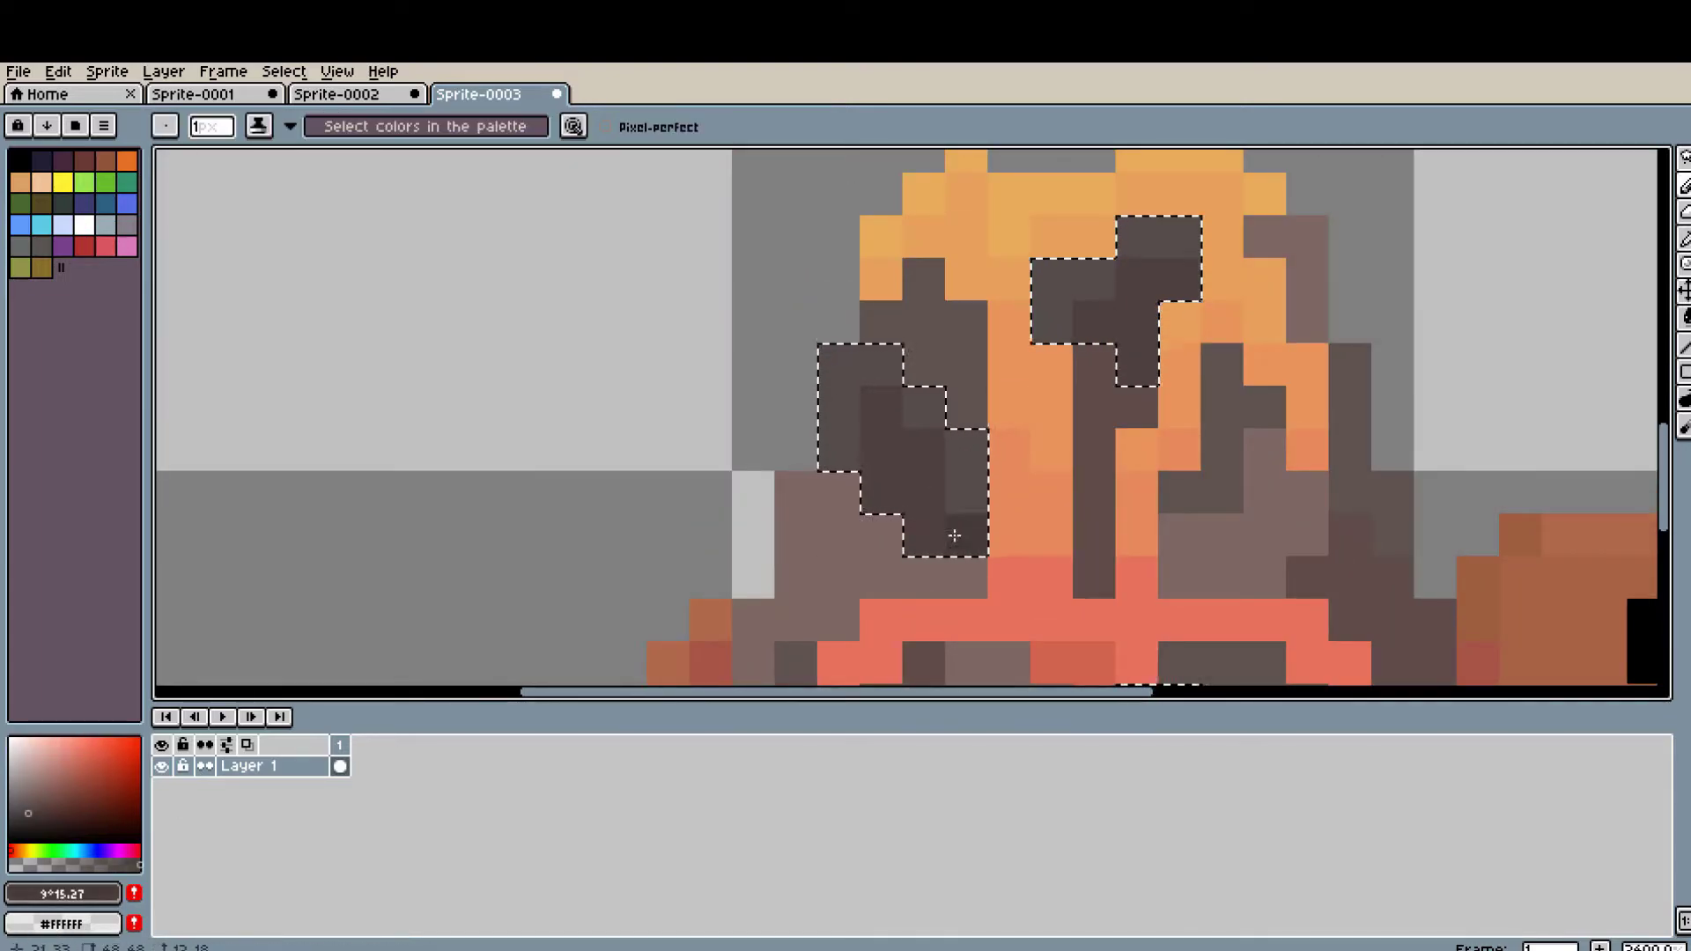
{"action": "scroll", "coordinate": [1095, 317], "scroll_direction": "down", "scroll_amount": 3}
{"action": "scroll", "coordinate": [1027, 446], "scroll_direction": "down", "scroll_amount": 2}
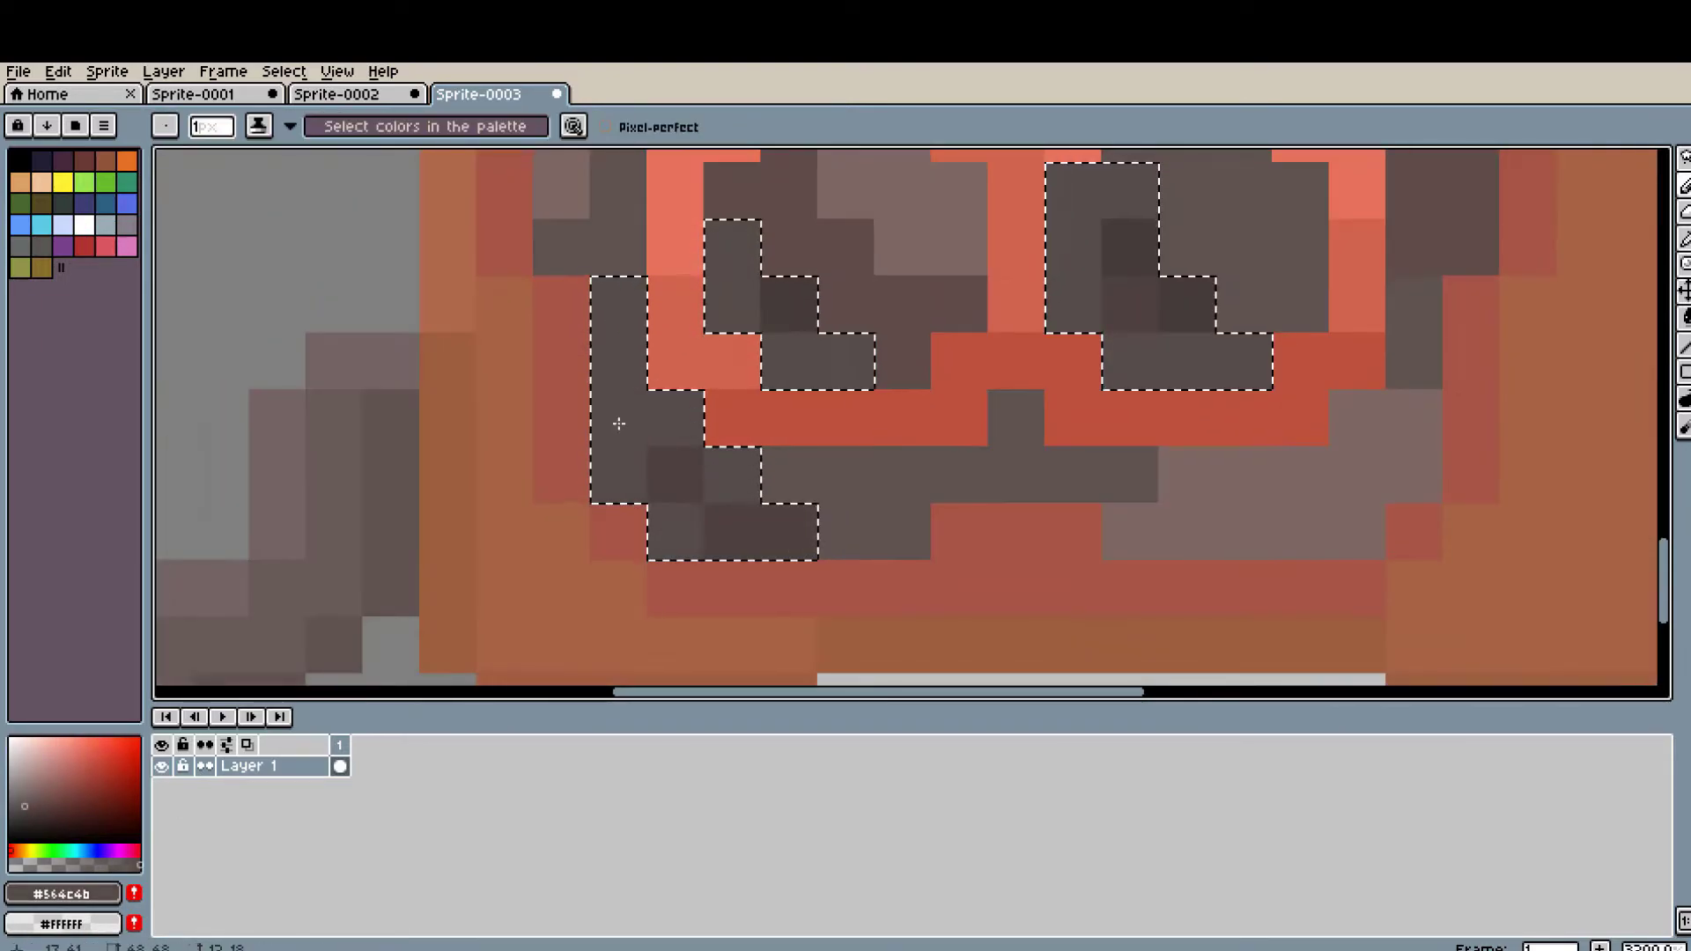
{"action": "scroll", "coordinate": [1027, 446], "scroll_direction": "down", "scroll_amount": 2}
{"action": "key", "text": "m"}
{"action": "scroll", "coordinate": [1384, 339], "scroll_direction": "down", "scroll_amount": 5}
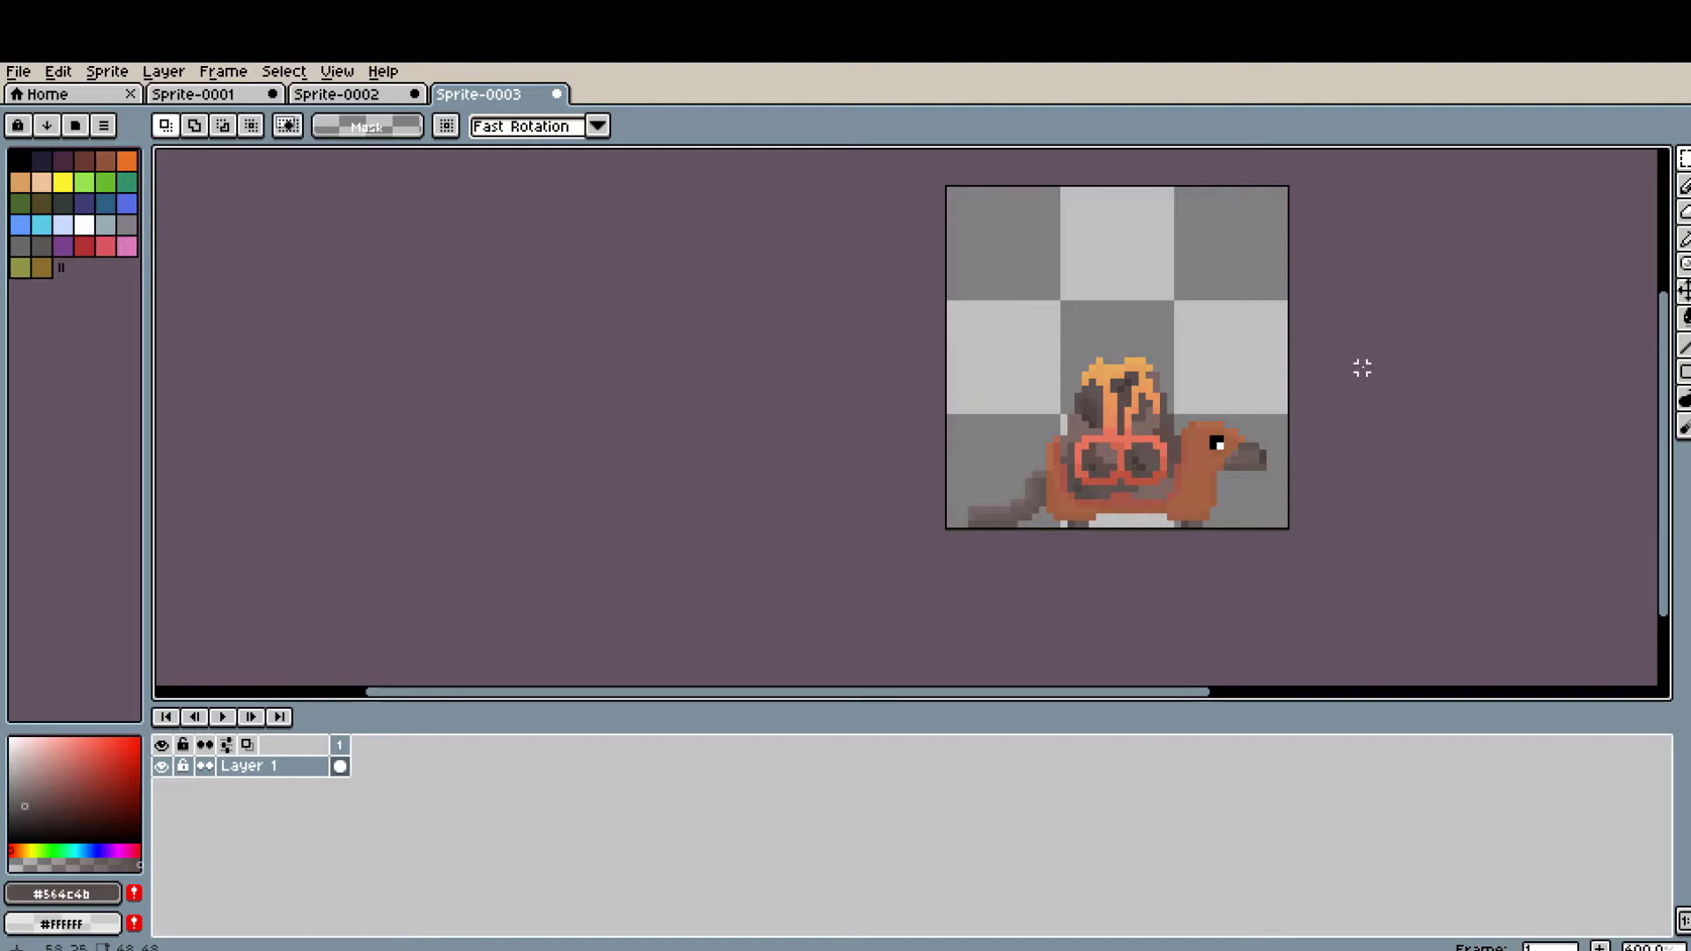
{"action": "scroll", "coordinate": [1277, 414], "scroll_direction": "up", "scroll_amount": 4}
{"action": "scroll", "coordinate": [1189, 466], "scroll_direction": "down", "scroll_amount": 5}
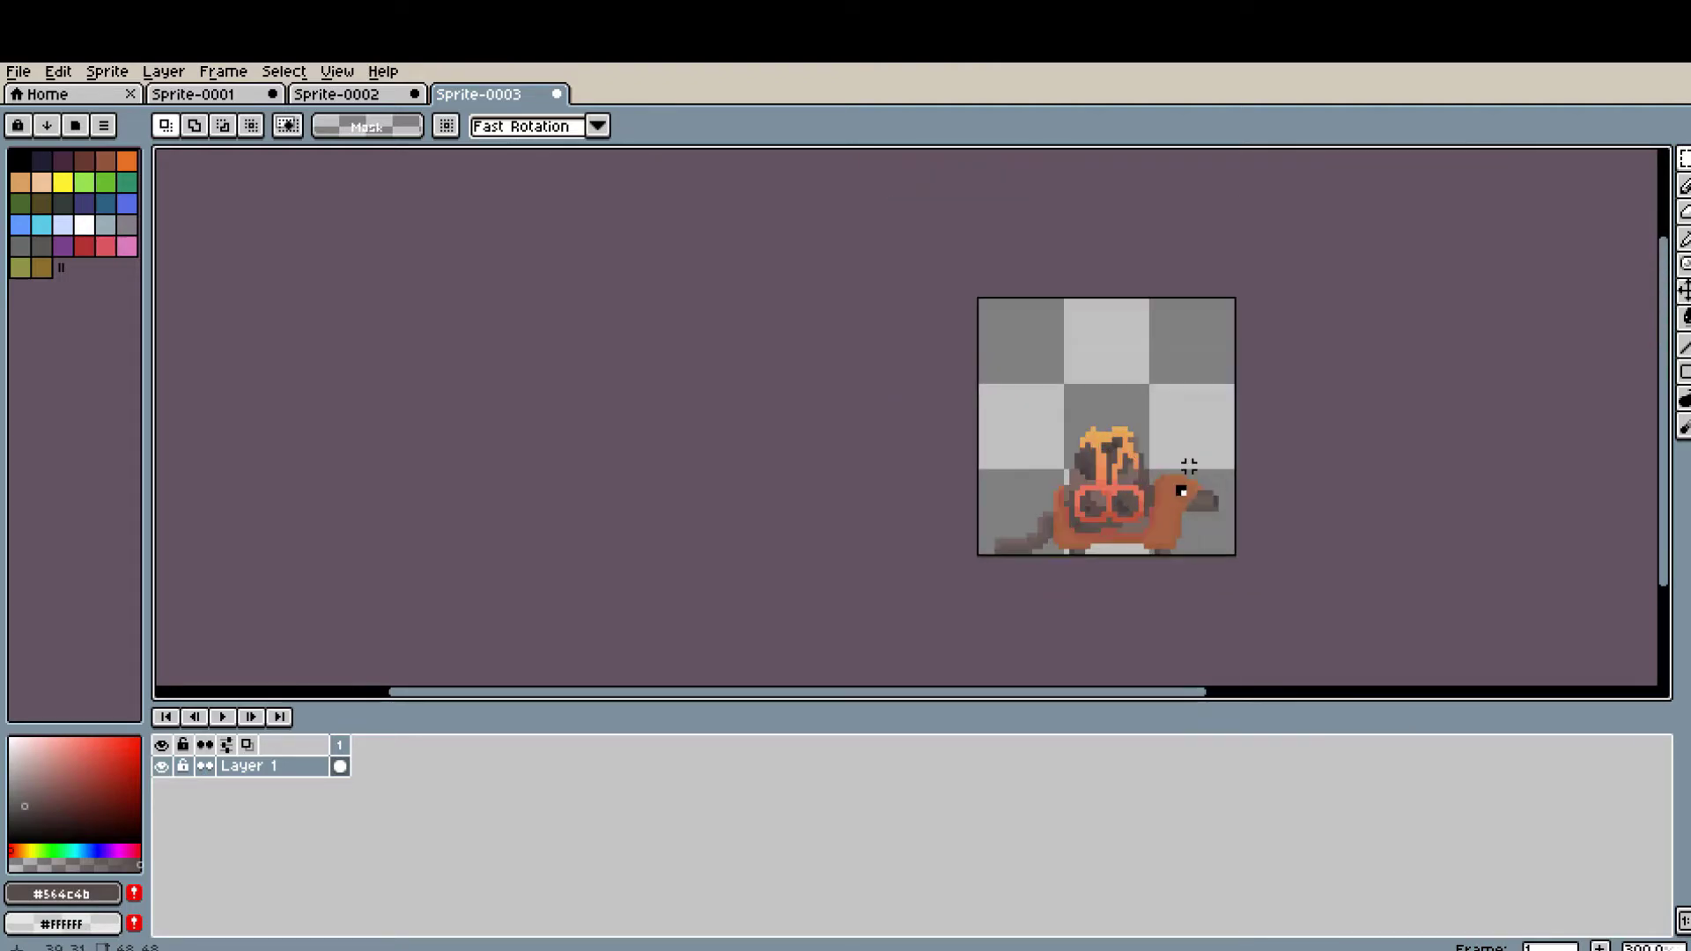
{"action": "scroll", "coordinate": [1183, 456], "scroll_direction": "up", "scroll_amount": 4}
{"action": "scroll", "coordinate": [1183, 456], "scroll_direction": "up", "scroll_amount": 2}
{"action": "left_click", "coordinate": [1684, 238]}
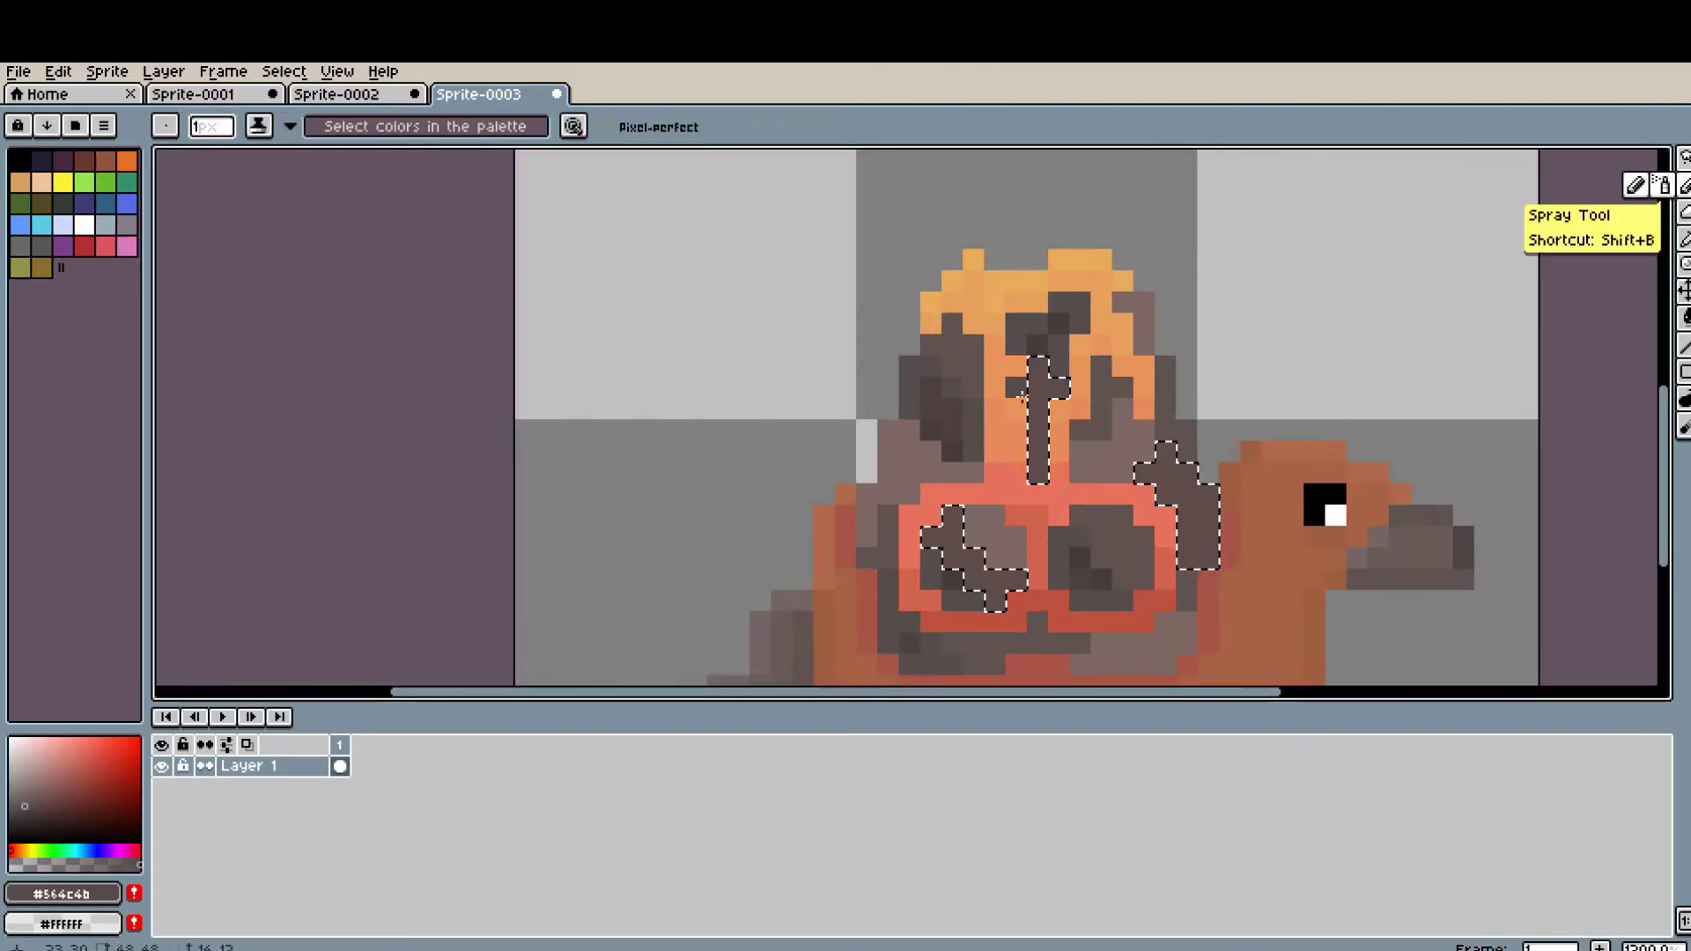
{"action": "scroll", "coordinate": [722, 505], "scroll_direction": "up", "scroll_amount": 2}
{"action": "scroll", "coordinate": [721, 505], "scroll_direction": "up", "scroll_amount": 1}
{"action": "scroll", "coordinate": [721, 505], "scroll_direction": "down", "scroll_amount": 3}
{"action": "scroll", "coordinate": [721, 505], "scroll_direction": "up", "scroll_amount": 2}
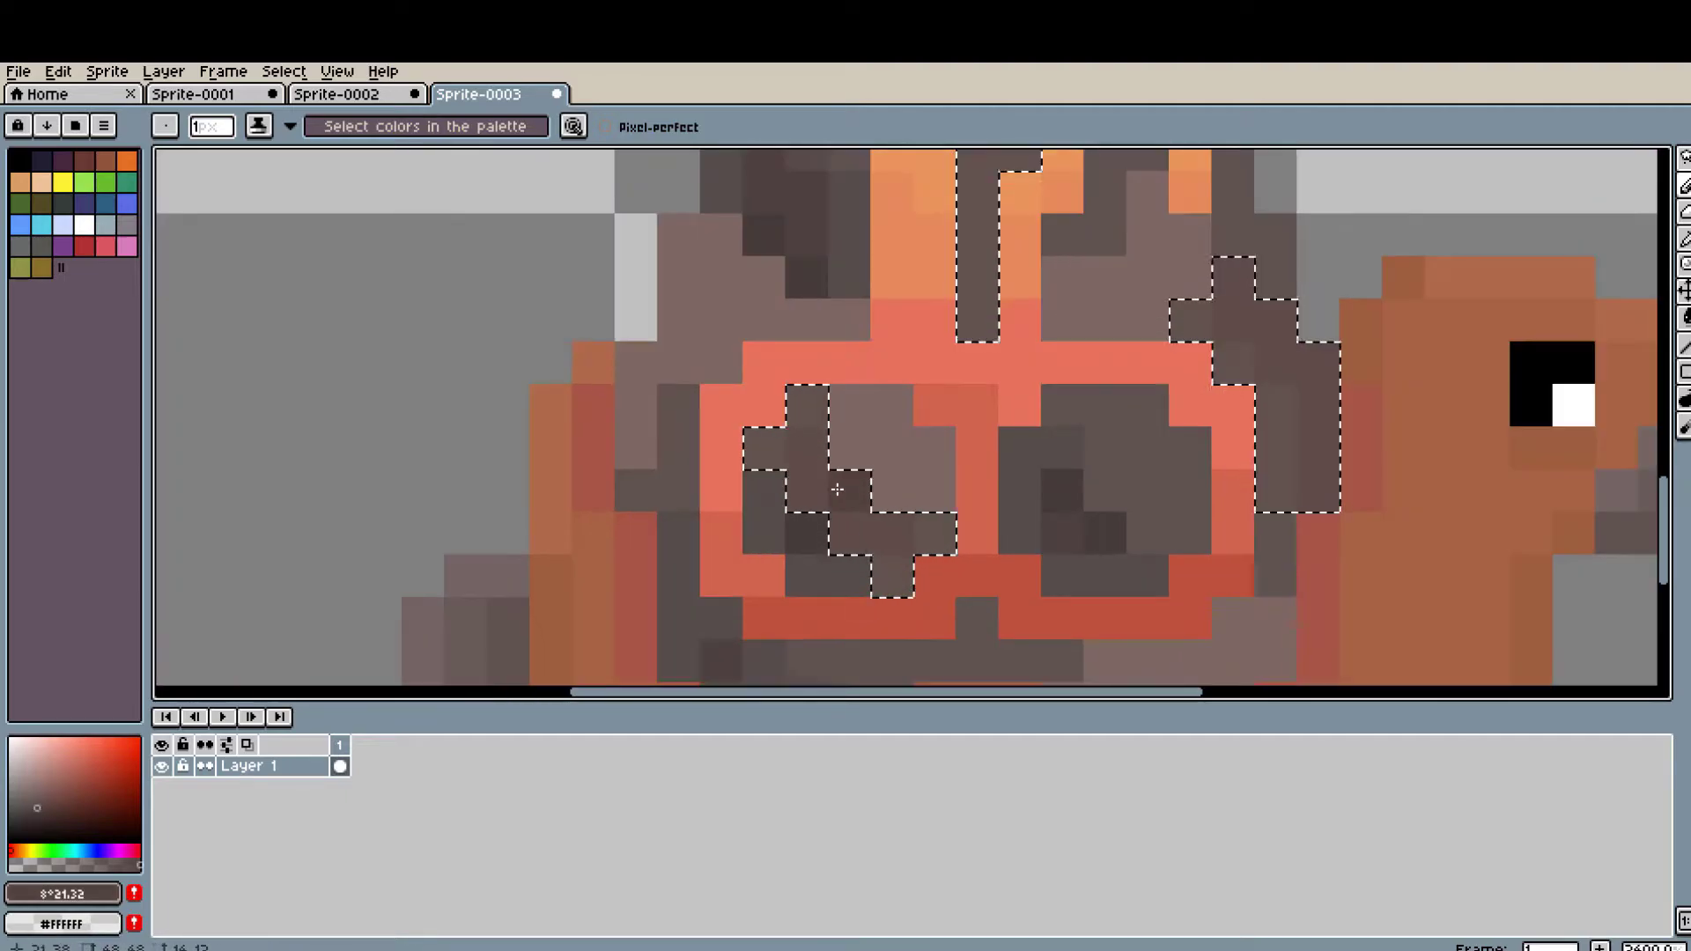
{"action": "scroll", "coordinate": [1193, 467], "scroll_direction": "down", "scroll_amount": 1}
{"action": "scroll", "coordinate": [1193, 468], "scroll_direction": "down", "scroll_amount": 1}
{"action": "scroll", "coordinate": [1008, 612], "scroll_direction": "up", "scroll_amount": 2}
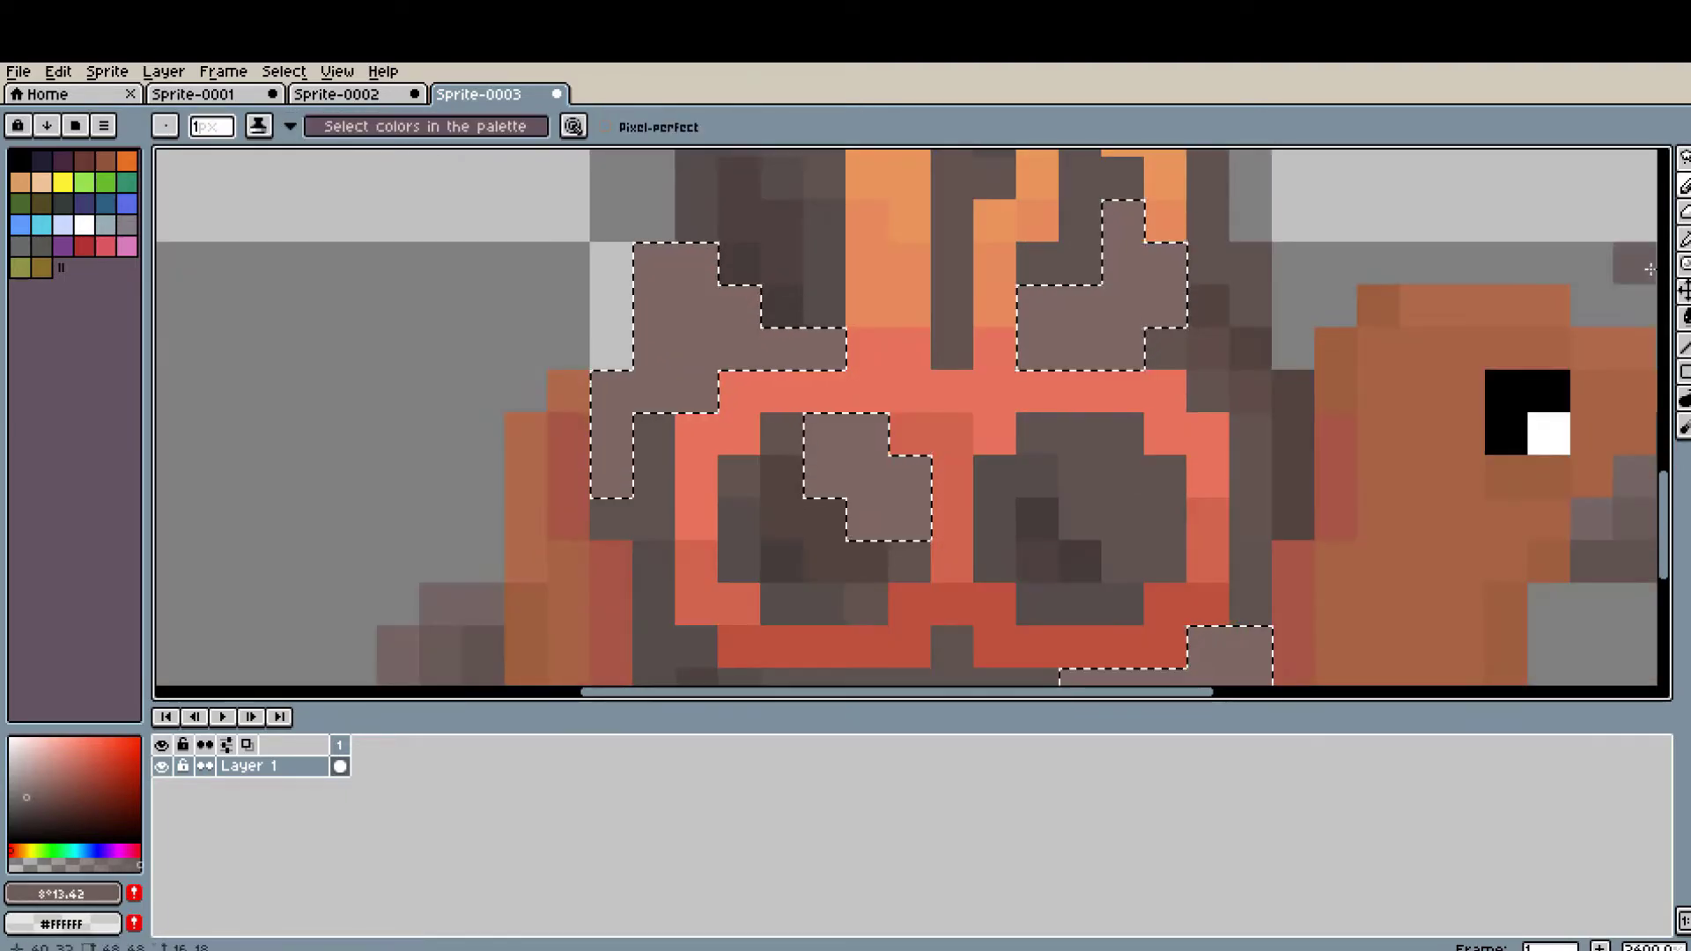
{"action": "scroll", "coordinate": [1194, 437], "scroll_direction": "down", "scroll_amount": 2}
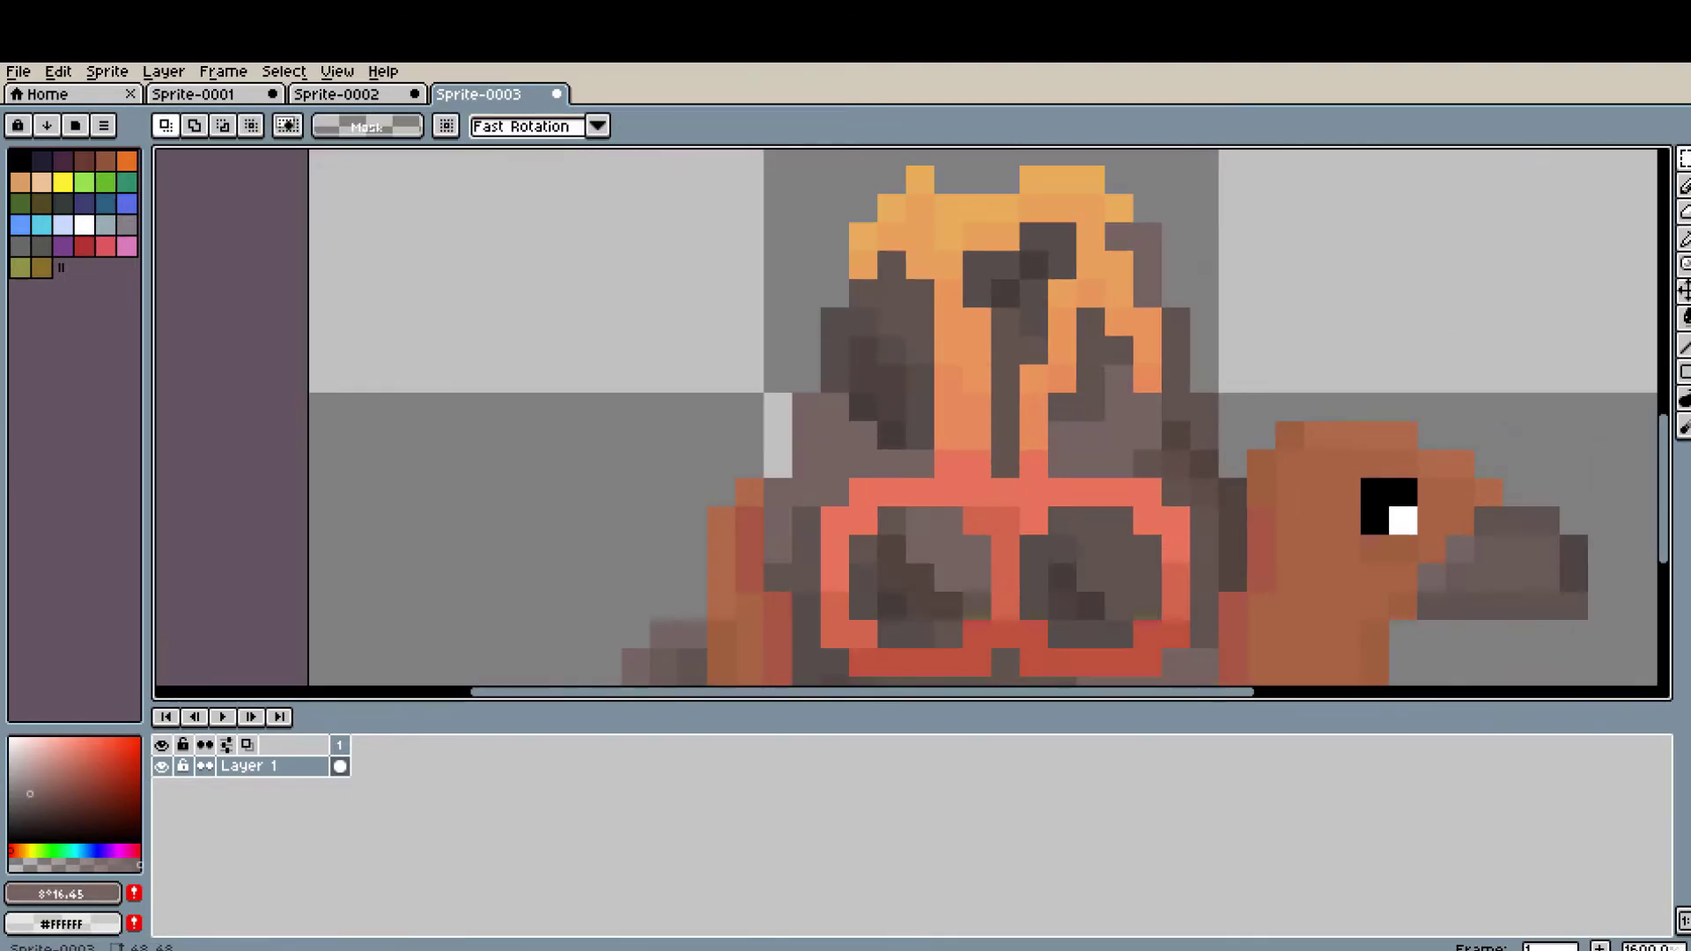
{"action": "key", "text": "b"}
{"action": "scroll", "coordinate": [1121, 507], "scroll_direction": "up", "scroll_amount": 2}
{"action": "scroll", "coordinate": [476, 507], "scroll_direction": "up", "scroll_amount": 1}
{"action": "scroll", "coordinate": [475, 507], "scroll_direction": "down", "scroll_amount": 2}
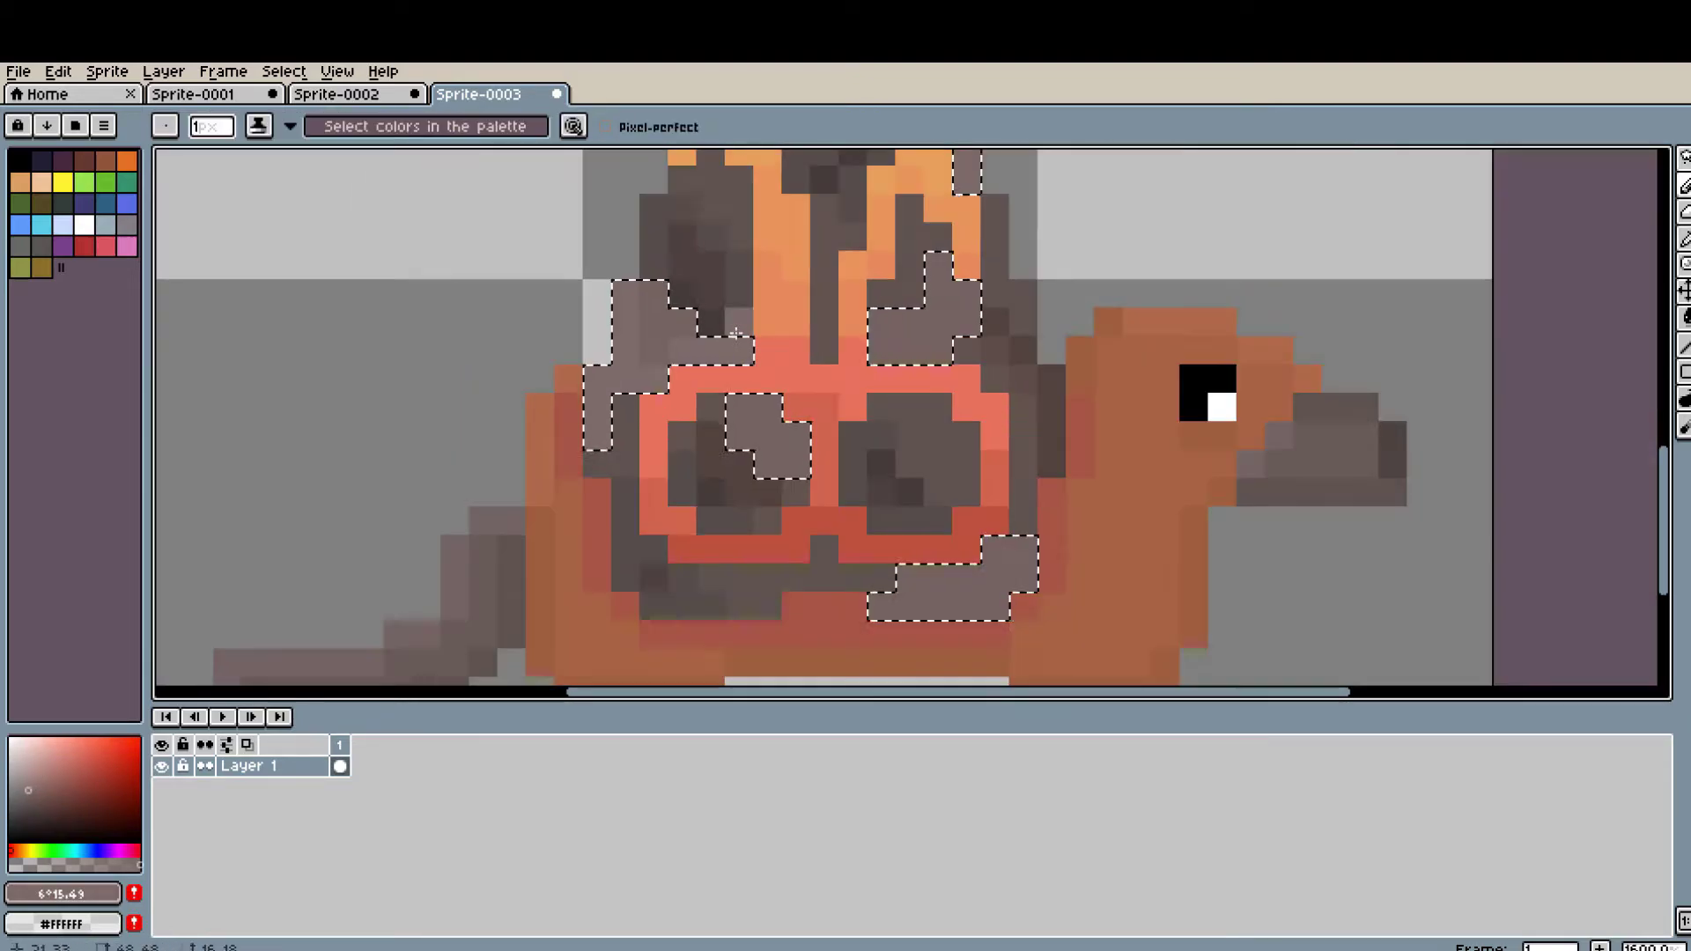
{"action": "scroll", "coordinate": [1040, 523], "scroll_direction": "up", "scroll_amount": 1}
{"action": "scroll", "coordinate": [1037, 597], "scroll_direction": "down", "scroll_amount": 1}
{"action": "scroll", "coordinate": [1014, 444], "scroll_direction": "up", "scroll_amount": 1}
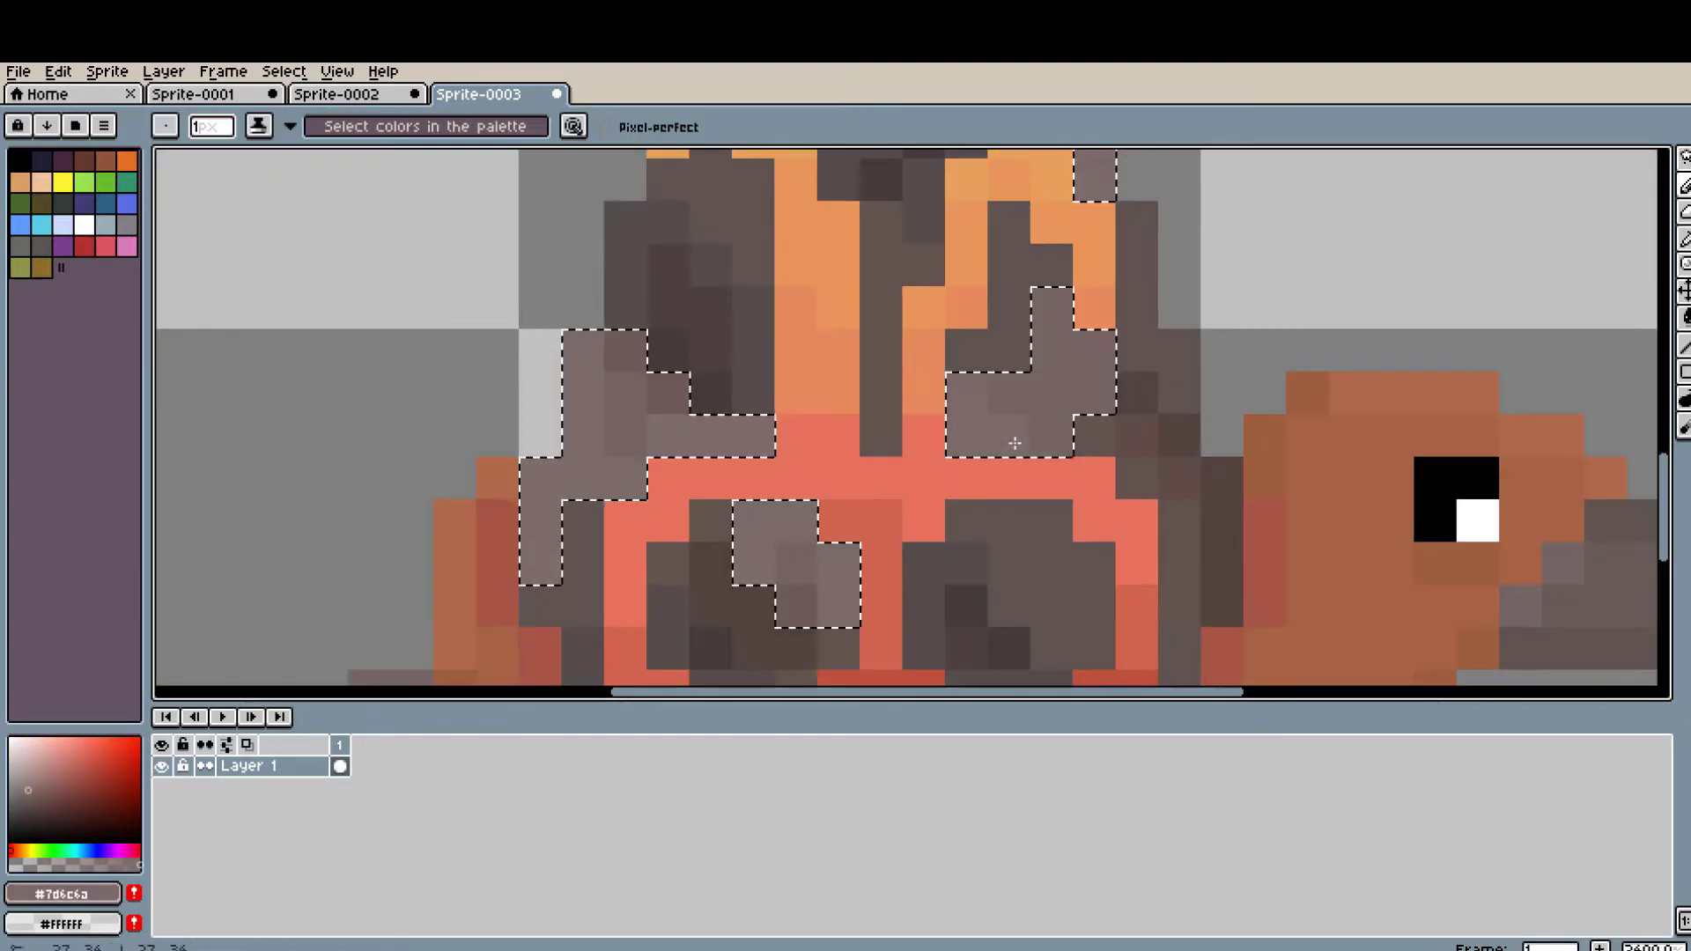
- Sample a lighter grey and the dark brown-grey from the smoke to repaint the patches
{"action": "left_click", "coordinate": [1031, 350], "text": "alt"}
{"action": "scroll", "coordinate": [1031, 349], "scroll_direction": "down", "scroll_amount": 2}
{"action": "scroll", "coordinate": [1583, 474], "scroll_direction": "up", "scroll_amount": 1}
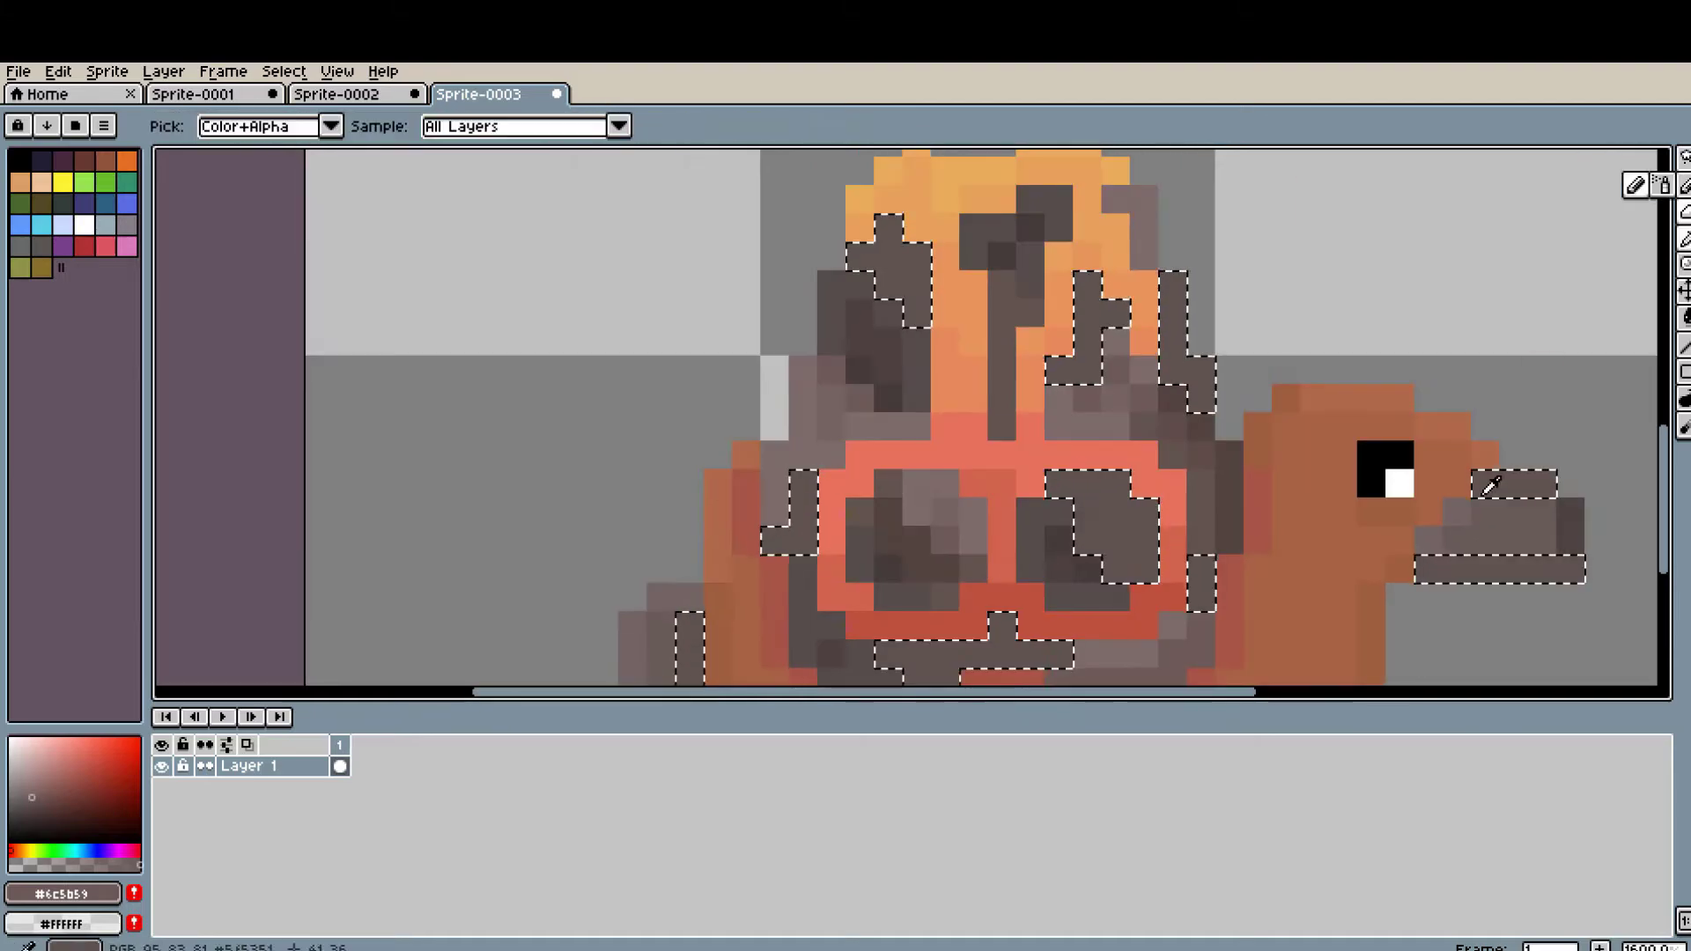
{"action": "scroll", "coordinate": [1145, 523], "scroll_direction": "up", "scroll_amount": 1}
{"action": "scroll", "coordinate": [995, 352], "scroll_direction": "down", "scroll_amount": 1}
{"action": "scroll", "coordinate": [1142, 477], "scroll_direction": "up", "scroll_amount": 1}
{"action": "scroll", "coordinate": [1171, 564], "scroll_direction": "down", "scroll_amount": 1}
{"action": "scroll", "coordinate": [1142, 476], "scroll_direction": "up", "scroll_amount": 1}
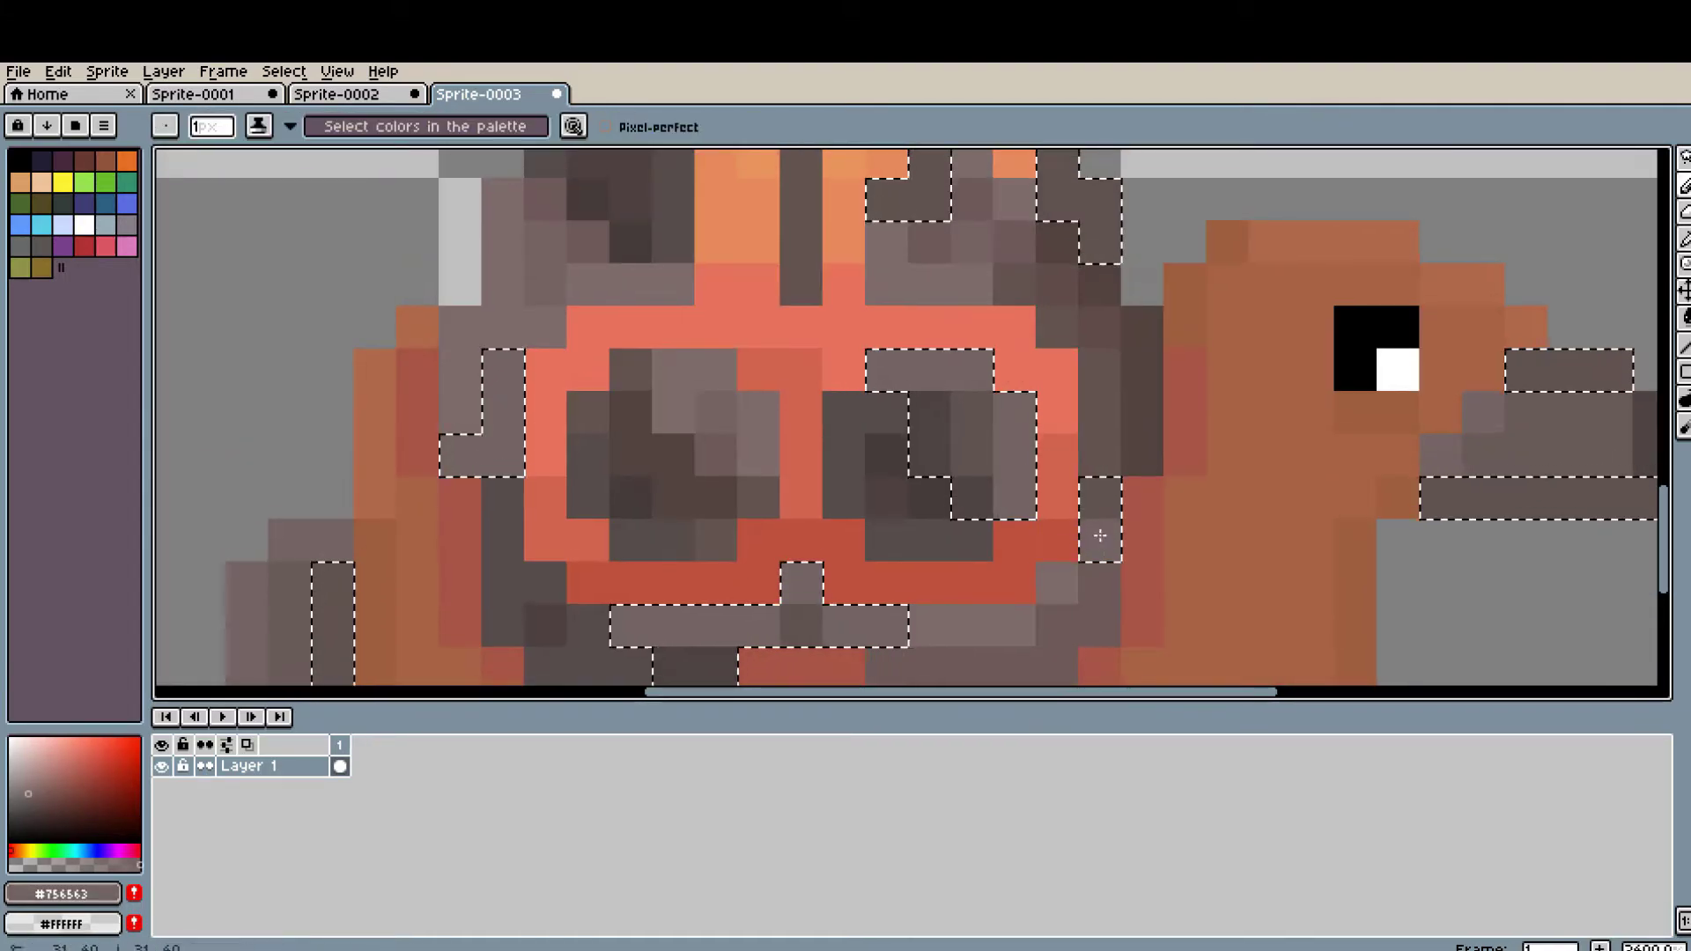
{"action": "scroll", "coordinate": [1143, 476], "scroll_direction": "down", "scroll_amount": 1}
{"action": "left_click", "coordinate": [1143, 476], "text": "alt"}
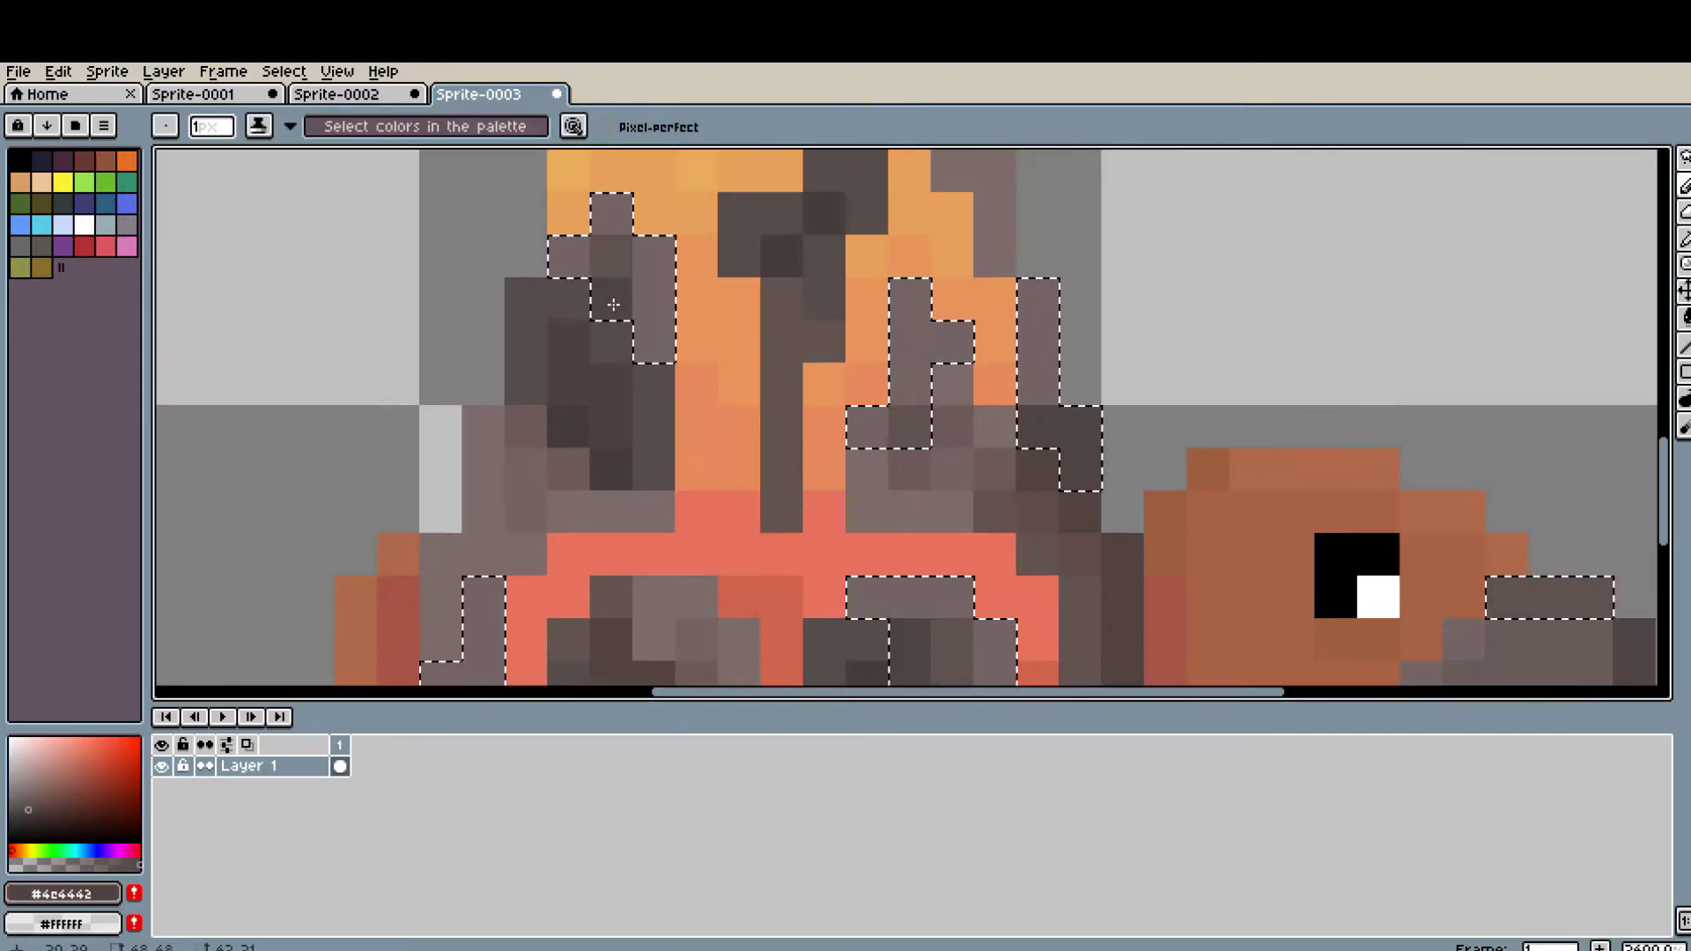
{"action": "scroll", "coordinate": [916, 423], "scroll_direction": "down", "scroll_amount": 2}
{"action": "scroll", "coordinate": [1101, 352], "scroll_direction": "up", "scroll_amount": 2}
{"action": "scroll", "coordinate": [1101, 353], "scroll_direction": "up", "scroll_amount": 1}
- Pick orange flame shades, then tune the goggles with salmon and a darker red rim
{"action": "left_click", "coordinate": [92, 736]}
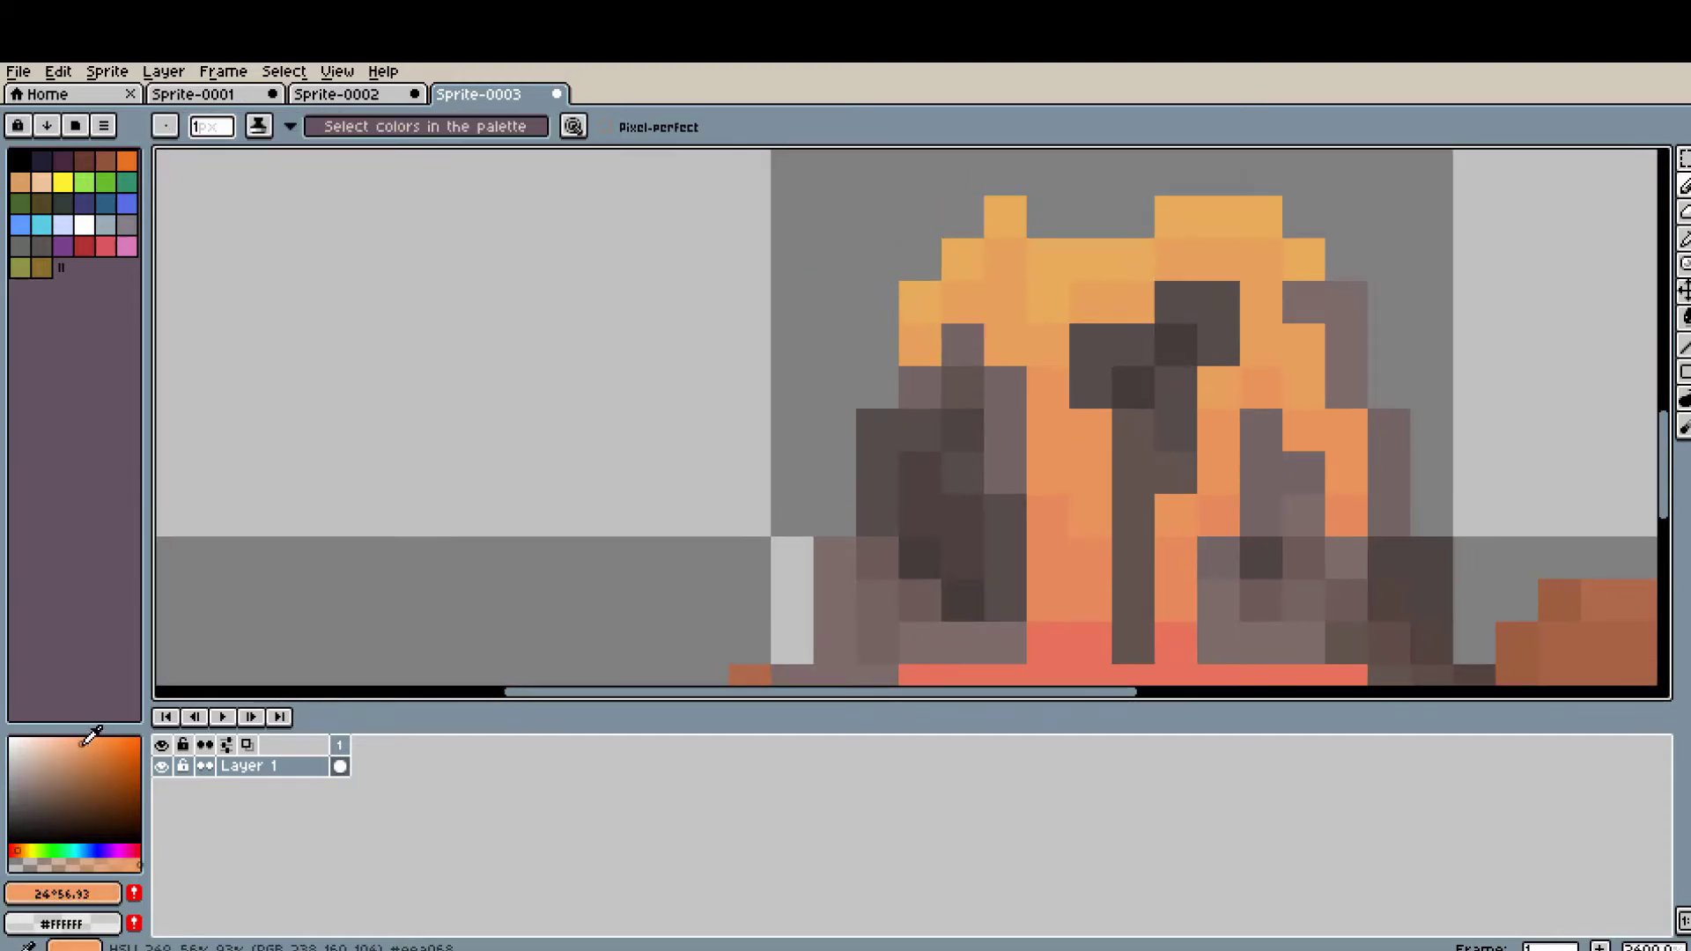
{"action": "scroll", "coordinate": [1179, 503], "scroll_direction": "down", "scroll_amount": 1}
{"action": "scroll", "coordinate": [983, 617], "scroll_direction": "up", "scroll_amount": 1}
{"action": "left_click", "coordinate": [93, 740]}
{"action": "left_click", "coordinate": [1317, 328], "text": "alt"}
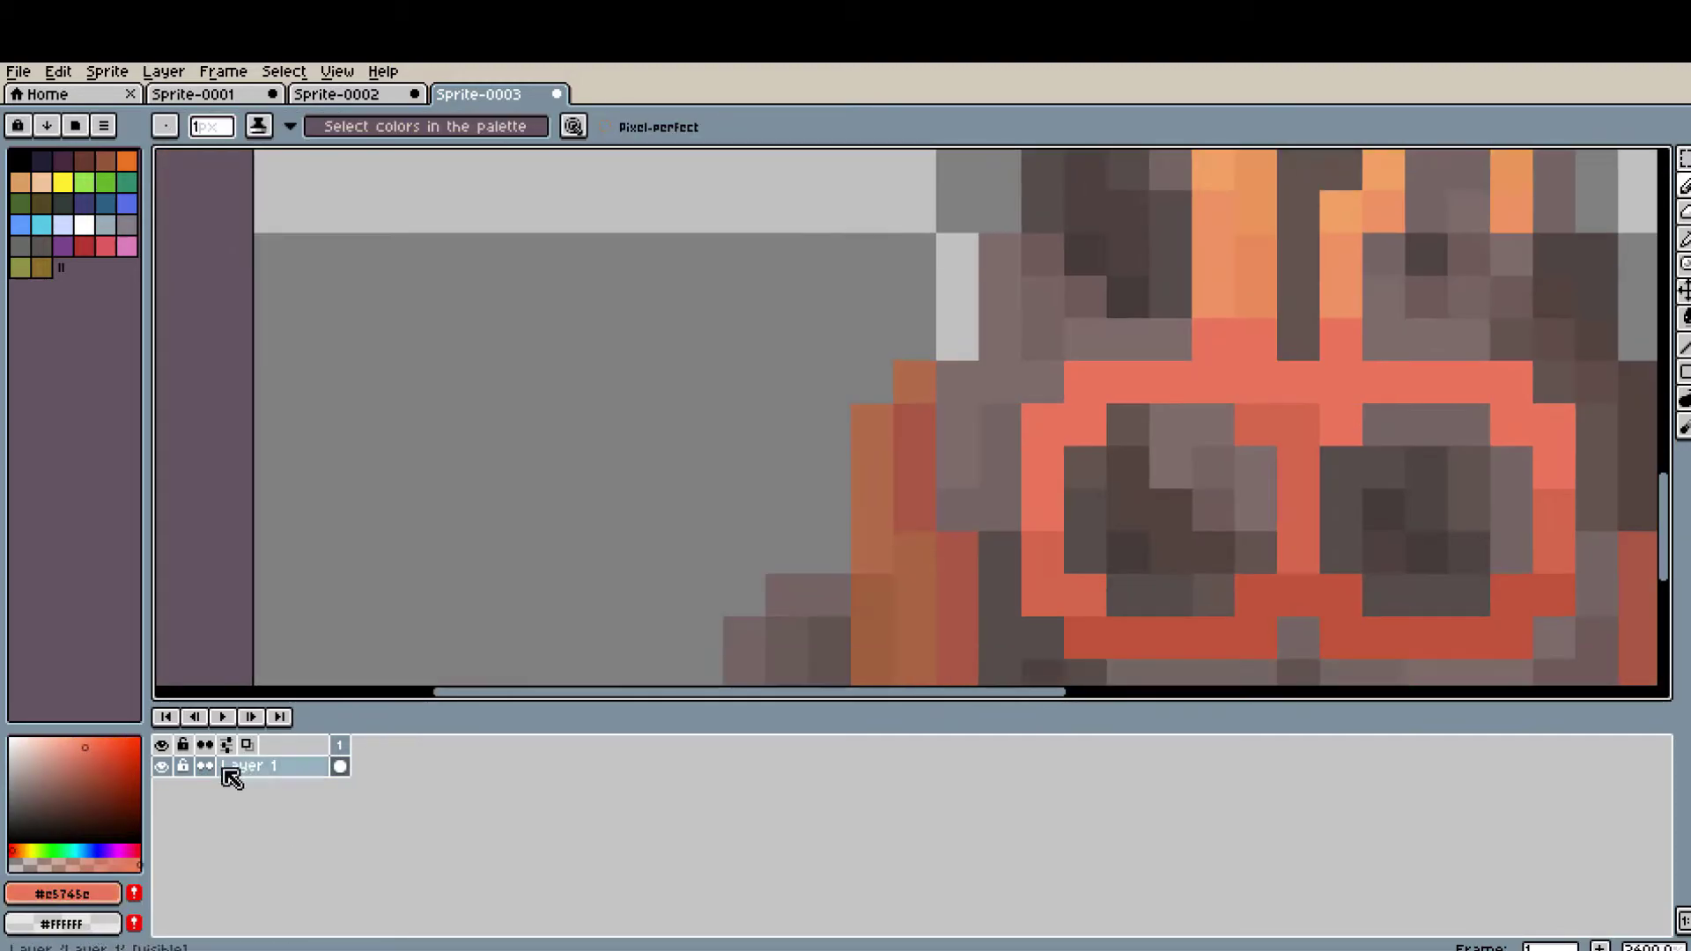
{"action": "scroll", "coordinate": [1051, 439], "scroll_direction": "down", "scroll_amount": 1}
{"action": "left_click", "coordinate": [1050, 438], "text": "alt"}
{"action": "scroll", "coordinate": [1255, 424], "scroll_direction": "up", "scroll_amount": 1}
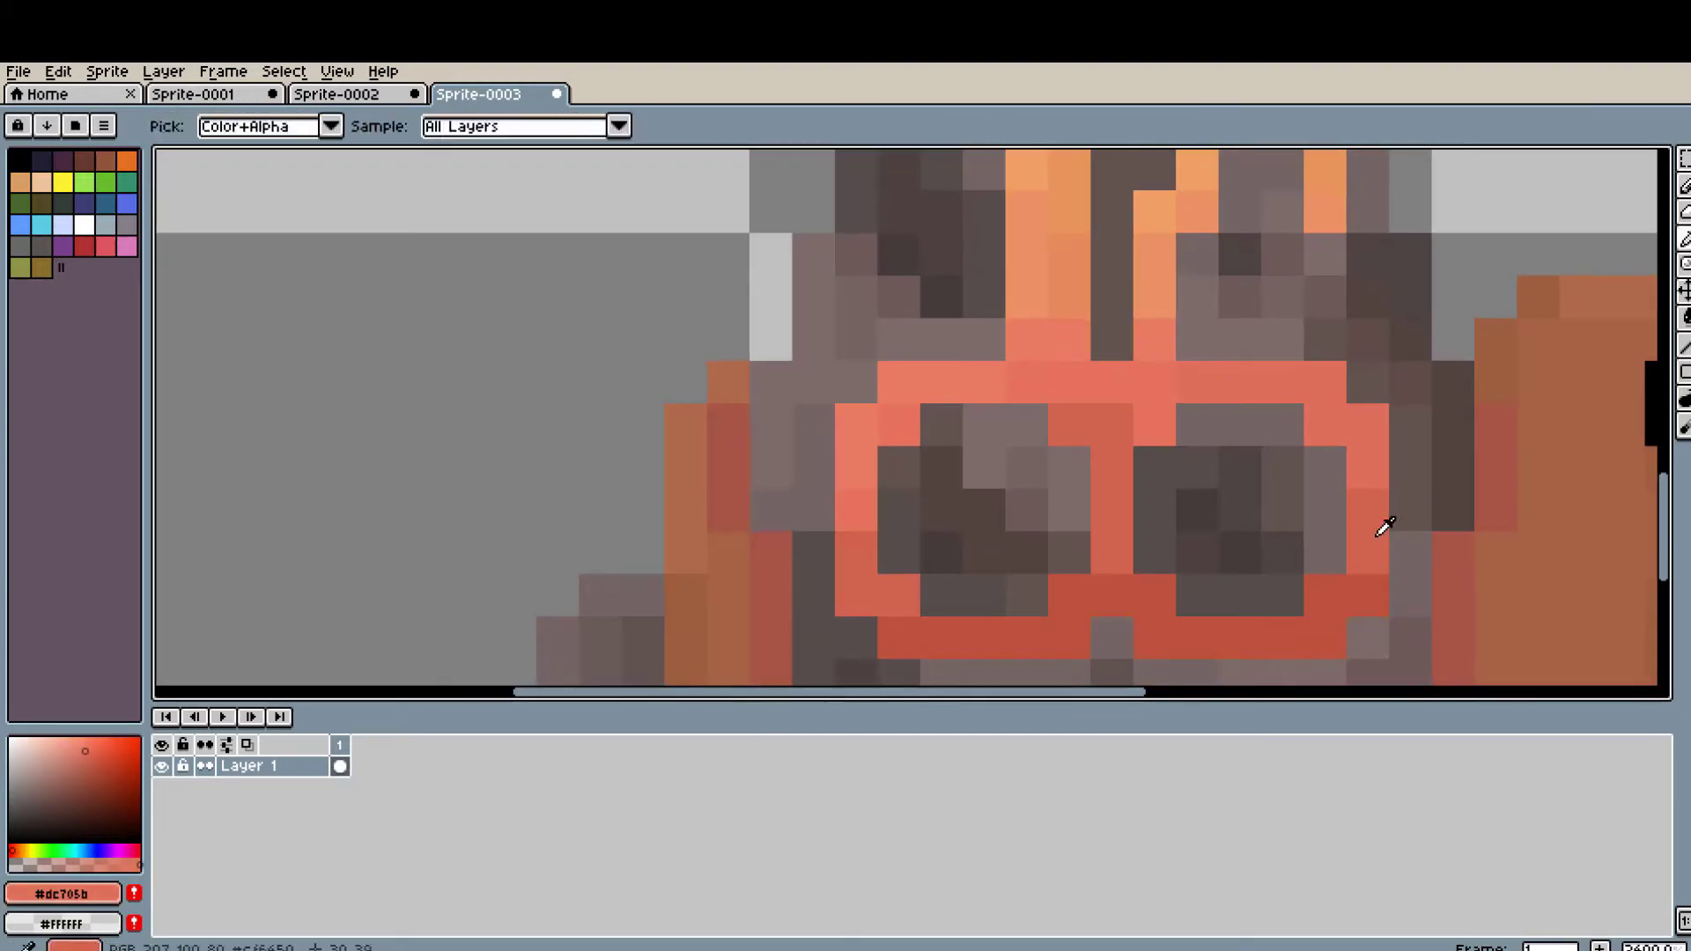
{"action": "scroll", "coordinate": [1101, 599], "scroll_direction": "down", "scroll_amount": 1}
{"action": "scroll", "coordinate": [1140, 566], "scroll_direction": "up", "scroll_amount": 1}
{"action": "left_click", "coordinate": [1145, 532], "text": "alt"}
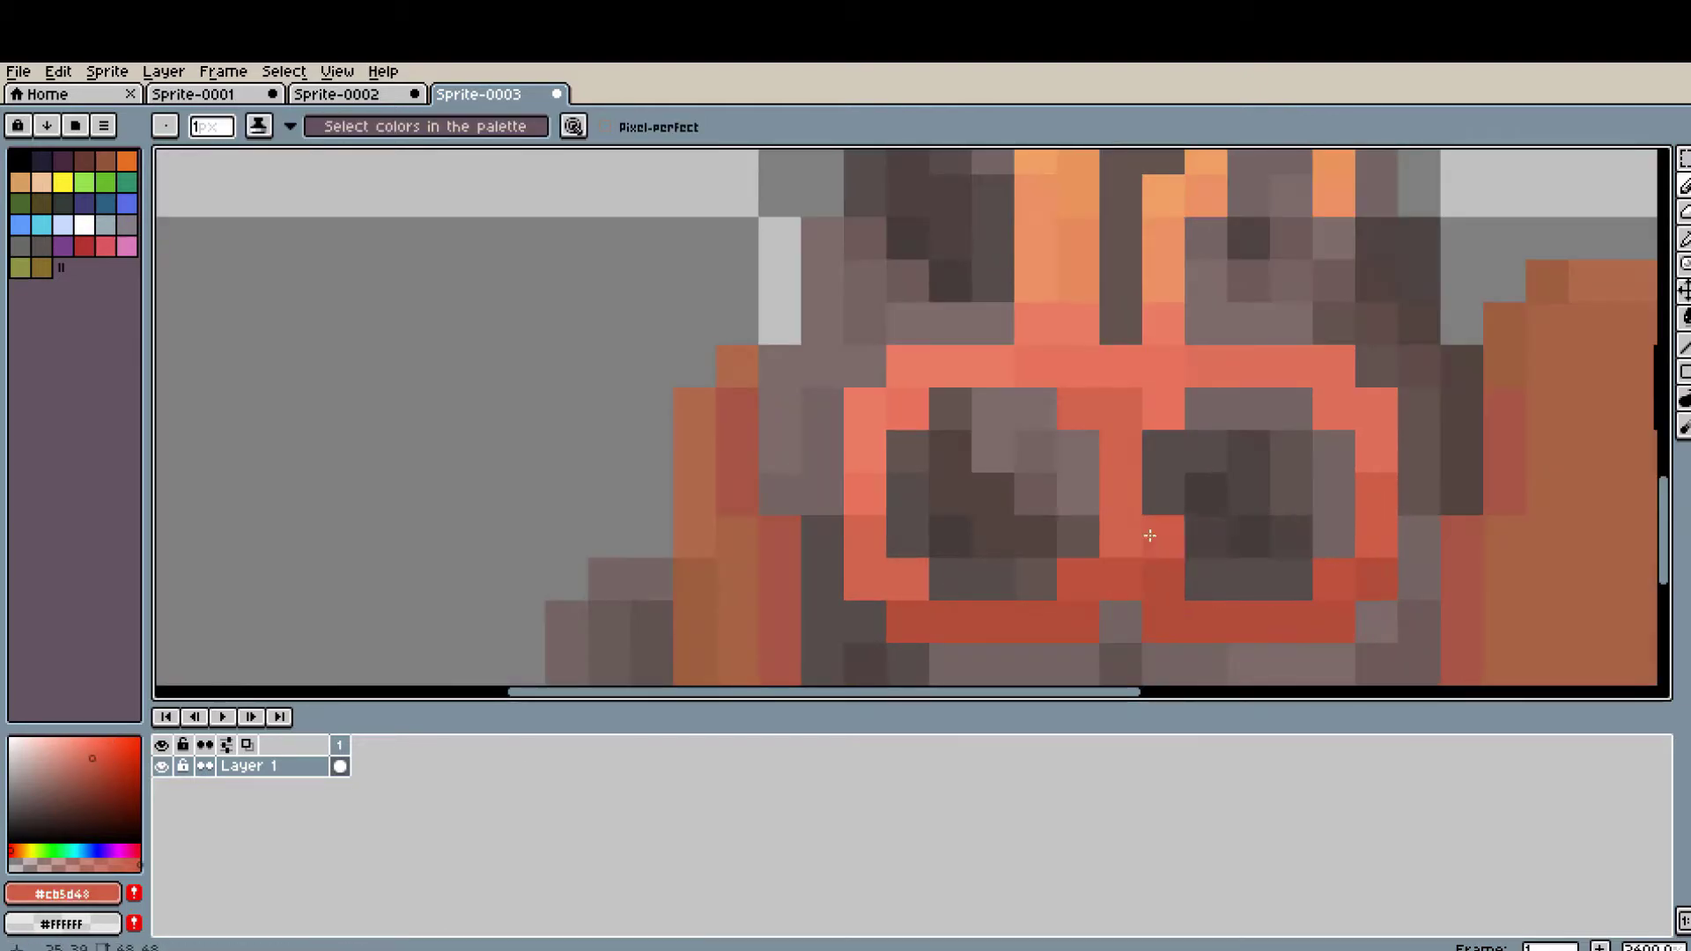
{"action": "scroll", "coordinate": [1163, 511], "scroll_direction": "down", "scroll_amount": 1}
{"action": "scroll", "coordinate": [1189, 480], "scroll_direction": "up", "scroll_amount": 1}
{"action": "scroll", "coordinate": [1144, 518], "scroll_direction": "down", "scroll_amount": 1}
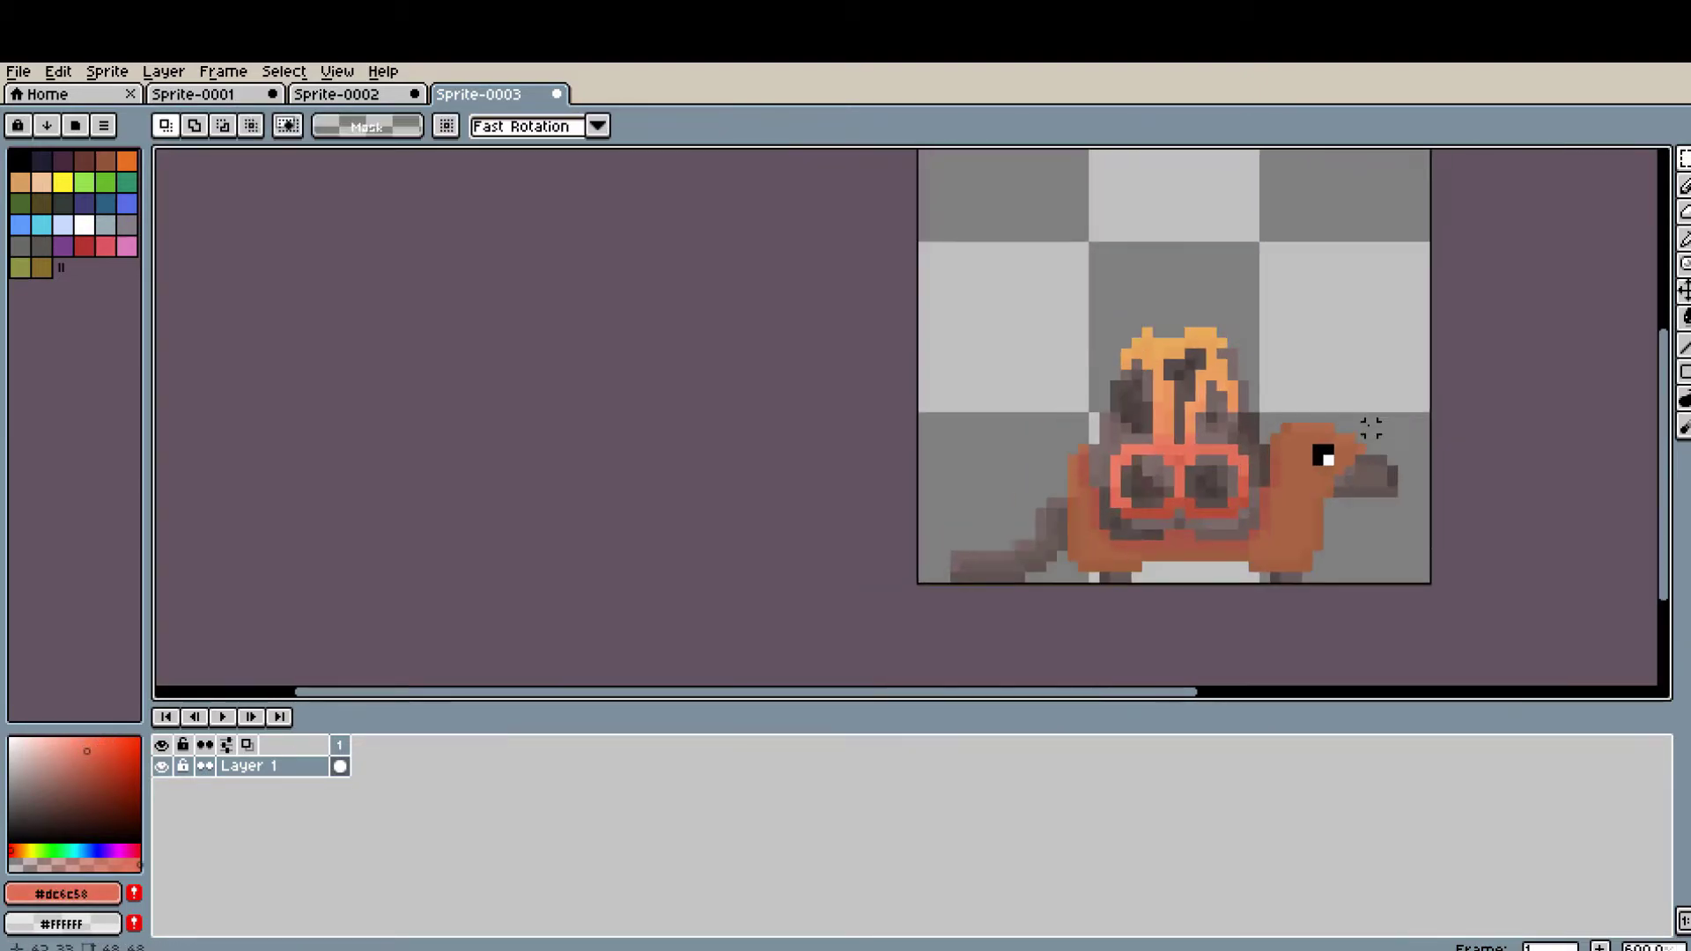
{"action": "scroll", "coordinate": [1256, 420], "scroll_direction": "up", "scroll_amount": 1}
- Sample the creature's brown body colour twice
{"action": "left_click", "coordinate": [1257, 420], "text": "alt"}
{"action": "scroll", "coordinate": [761, 485], "scroll_direction": "up", "scroll_amount": 1}
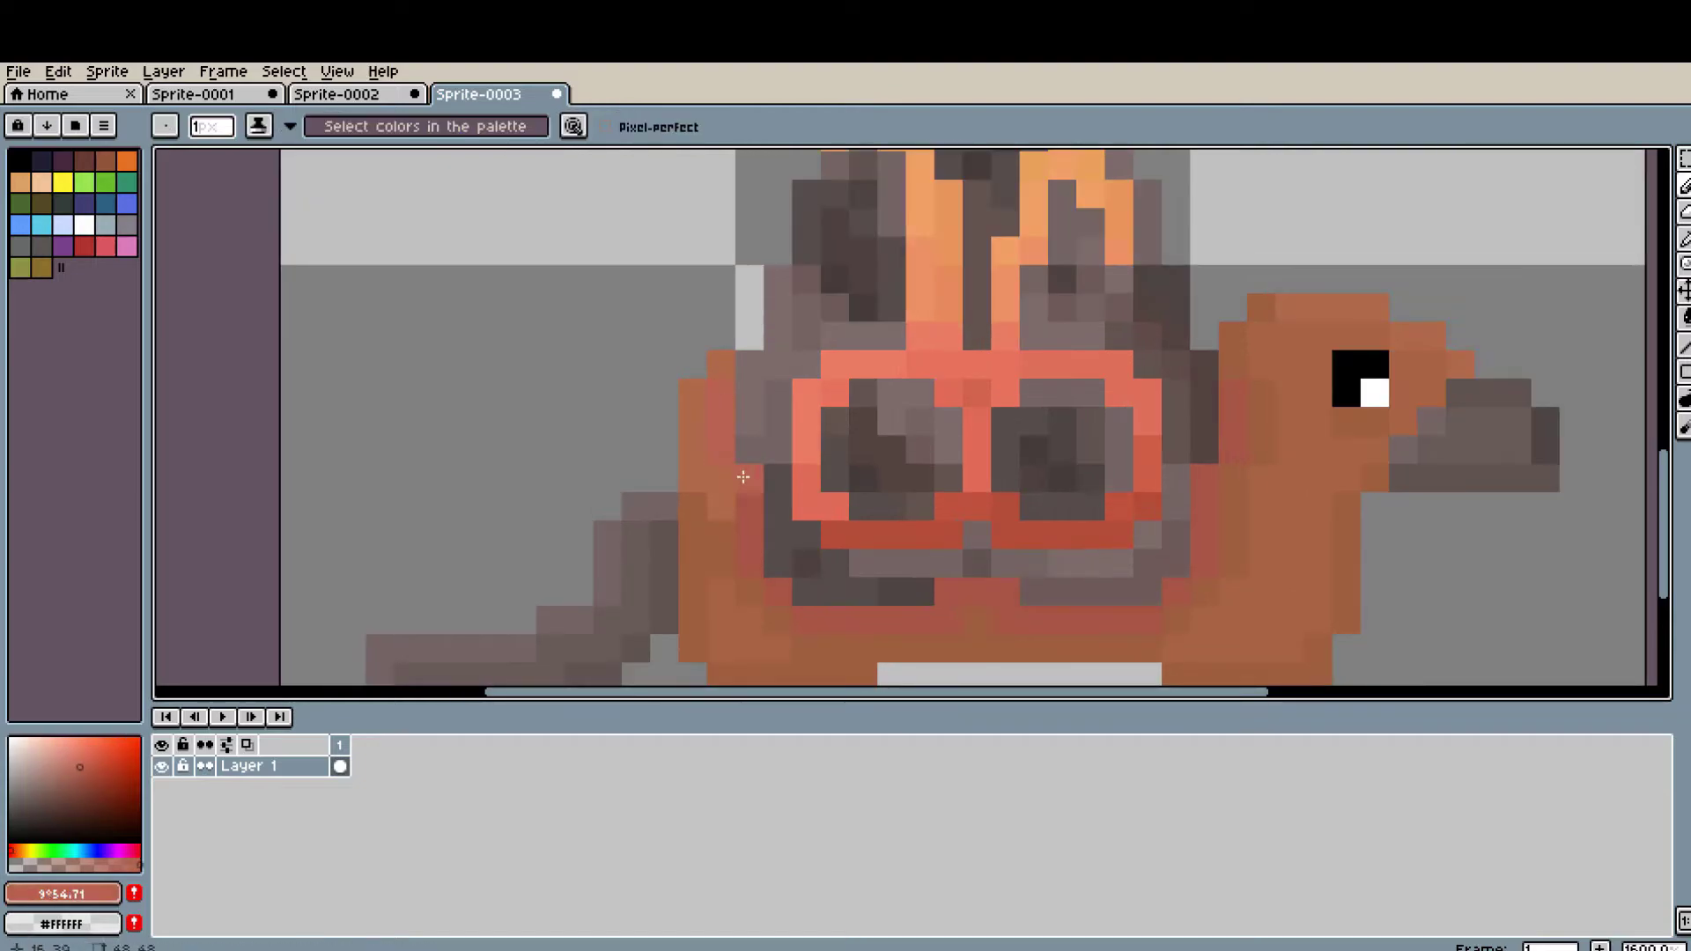
{"action": "scroll", "coordinate": [1148, 624], "scroll_direction": "down", "scroll_amount": 1}
{"action": "scroll", "coordinate": [1176, 588], "scroll_direction": "down", "scroll_amount": 2}
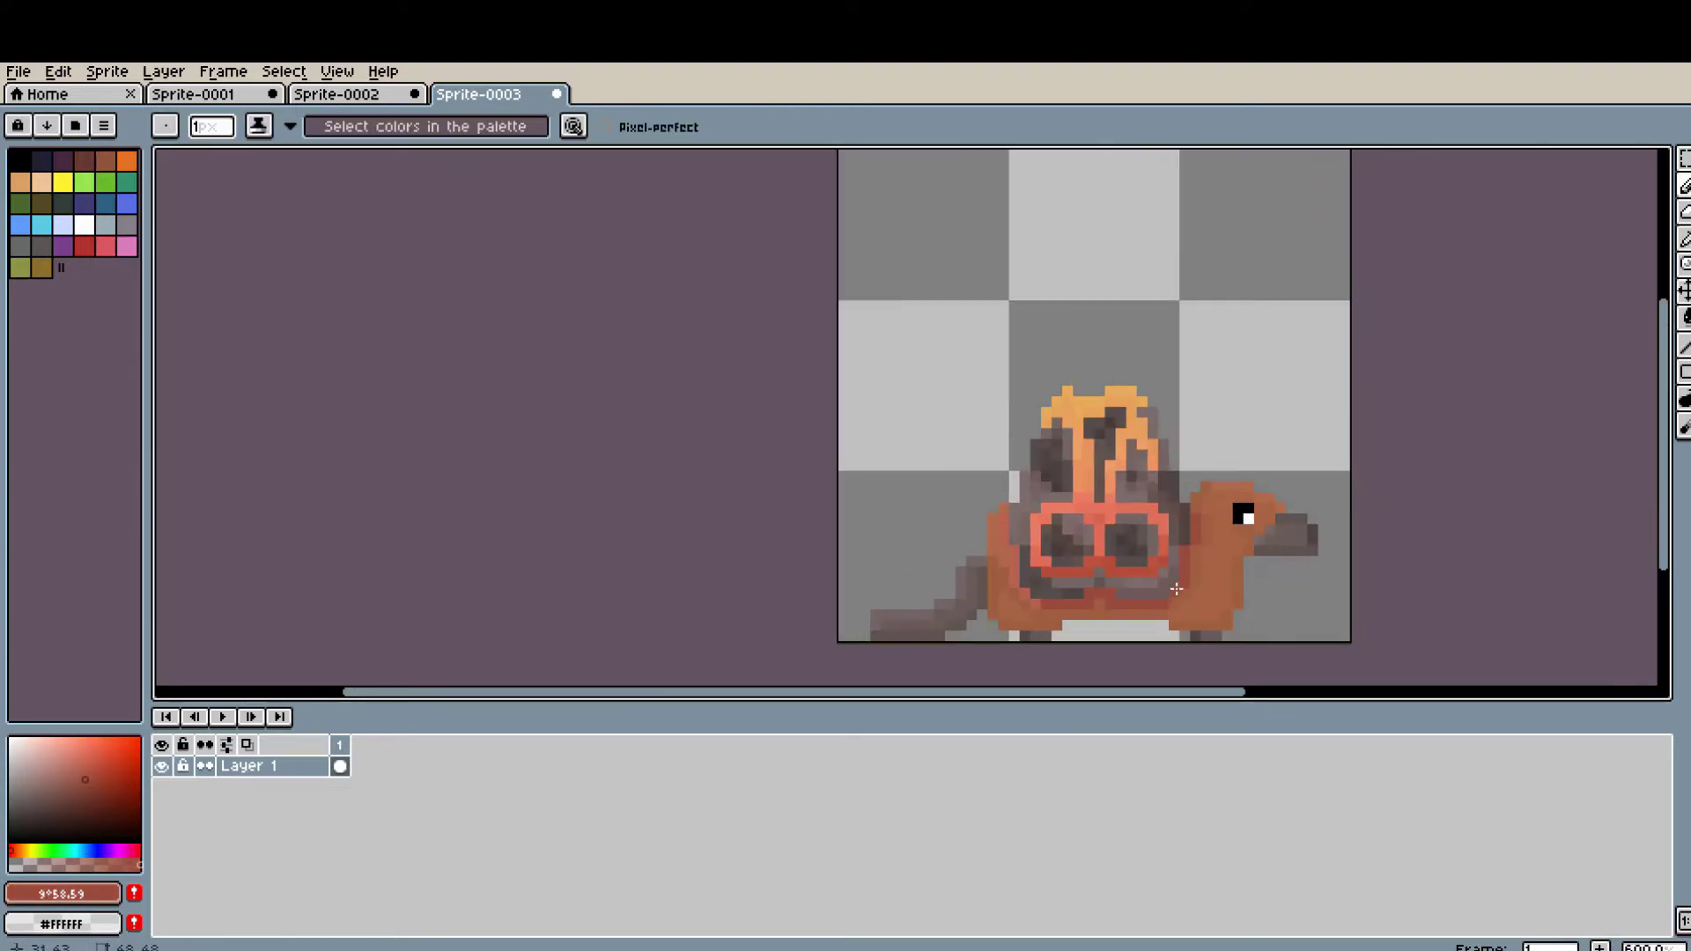
{"action": "scroll", "coordinate": [1176, 588], "scroll_direction": "up", "scroll_amount": 3}
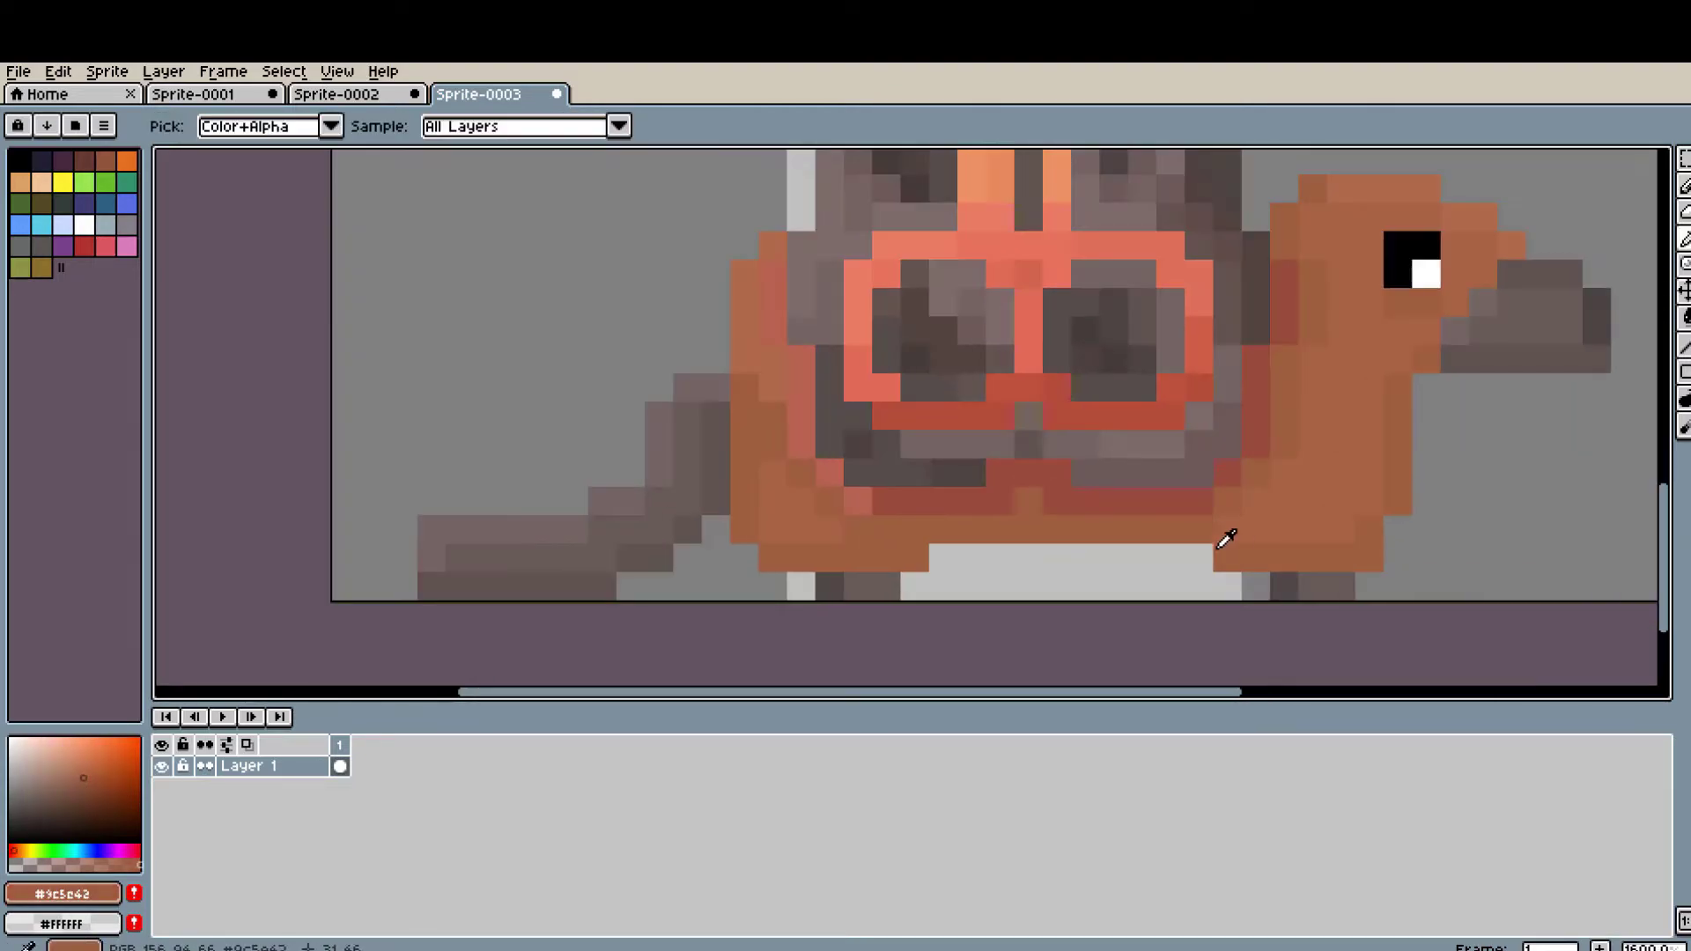
{"action": "left_click", "coordinate": [1193, 528], "text": "alt"}
{"action": "scroll", "coordinate": [1192, 529], "scroll_direction": "down", "scroll_amount": 1}
{"action": "scroll", "coordinate": [1257, 569], "scroll_direction": "down", "scroll_amount": 3}
- Return to Sprite-0001 and move Layer 2 below Layer 1
{"action": "left_click", "coordinate": [361, 94]}
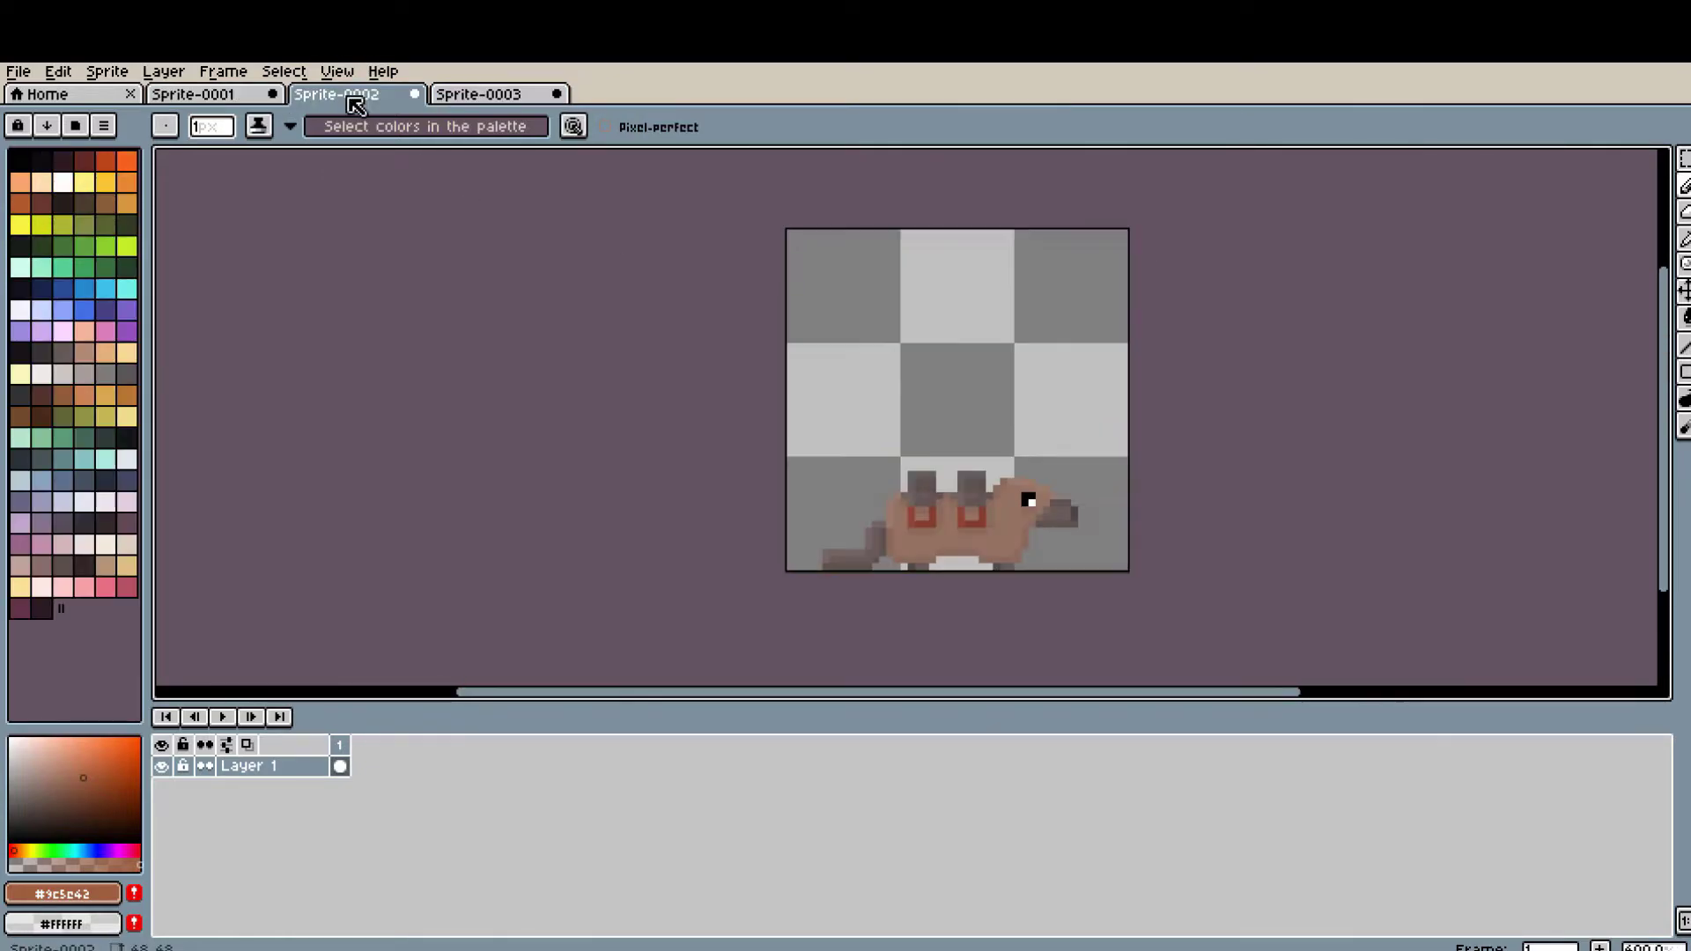
{"action": "left_click", "coordinate": [233, 94]}
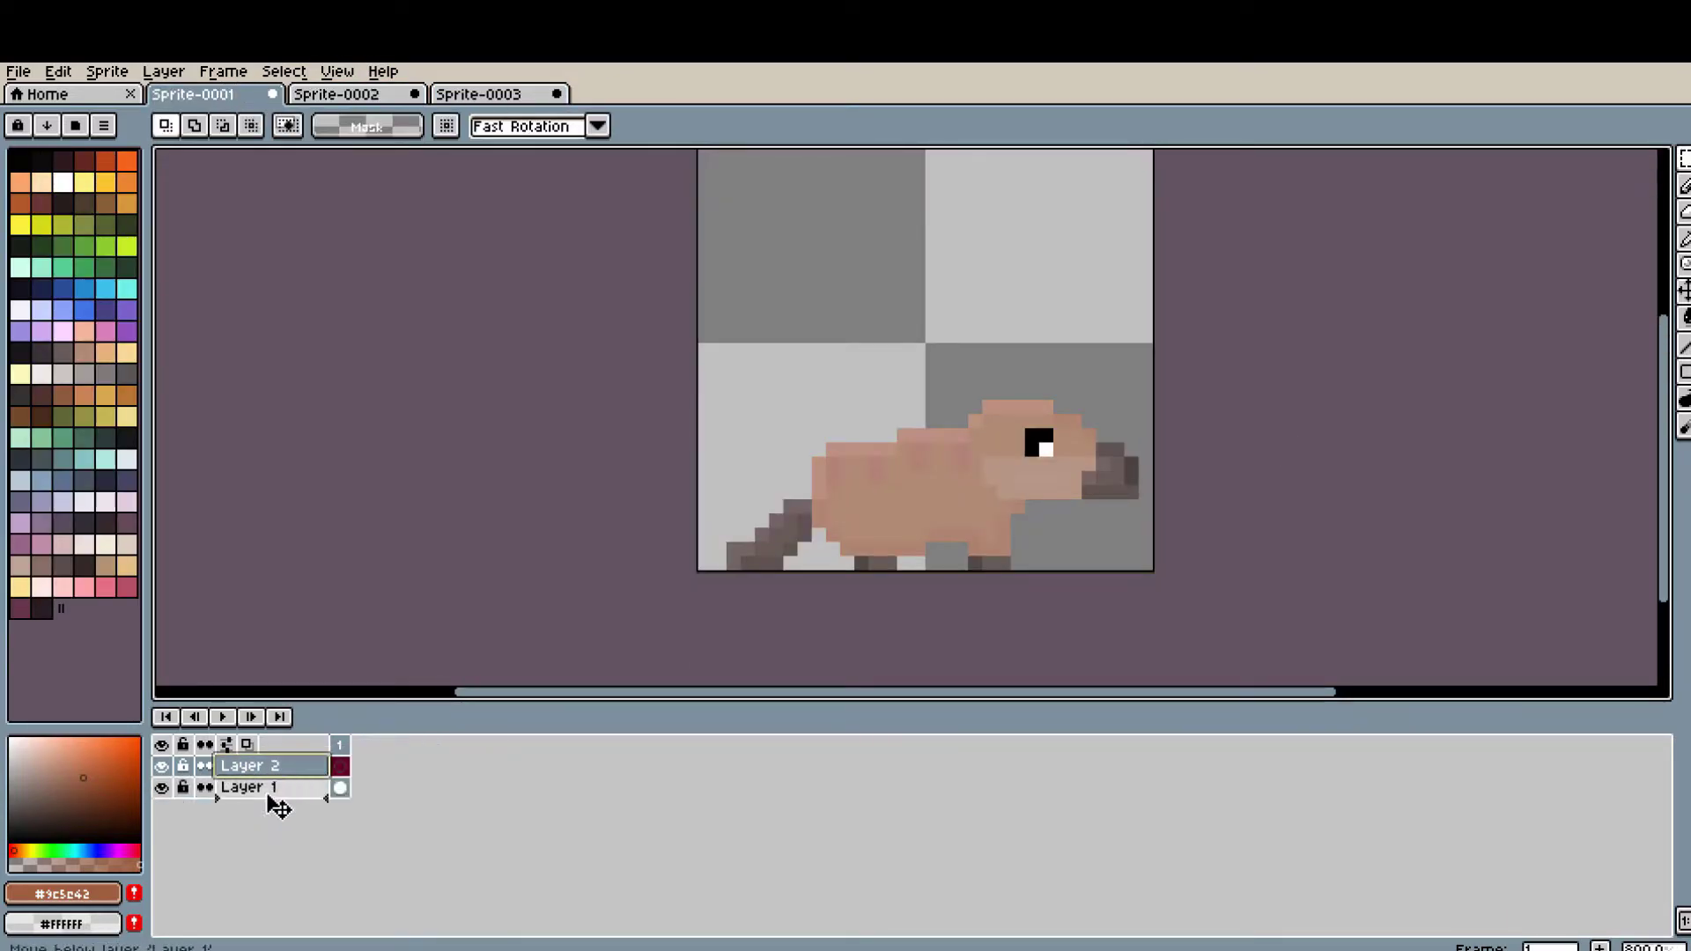
{"action": "left_click_drag", "start_coordinate": [278, 806], "coordinate": [278, 797]}
{"action": "scroll", "coordinate": [1133, 491], "scroll_direction": "up", "scroll_amount": 2}
{"action": "scroll", "coordinate": [1170, 567], "scroll_direction": "up", "scroll_amount": 1}
{"action": "scroll", "coordinate": [633, 718], "scroll_direction": "down", "scroll_amount": 3}
{"action": "key", "text": "ctrl+a"}
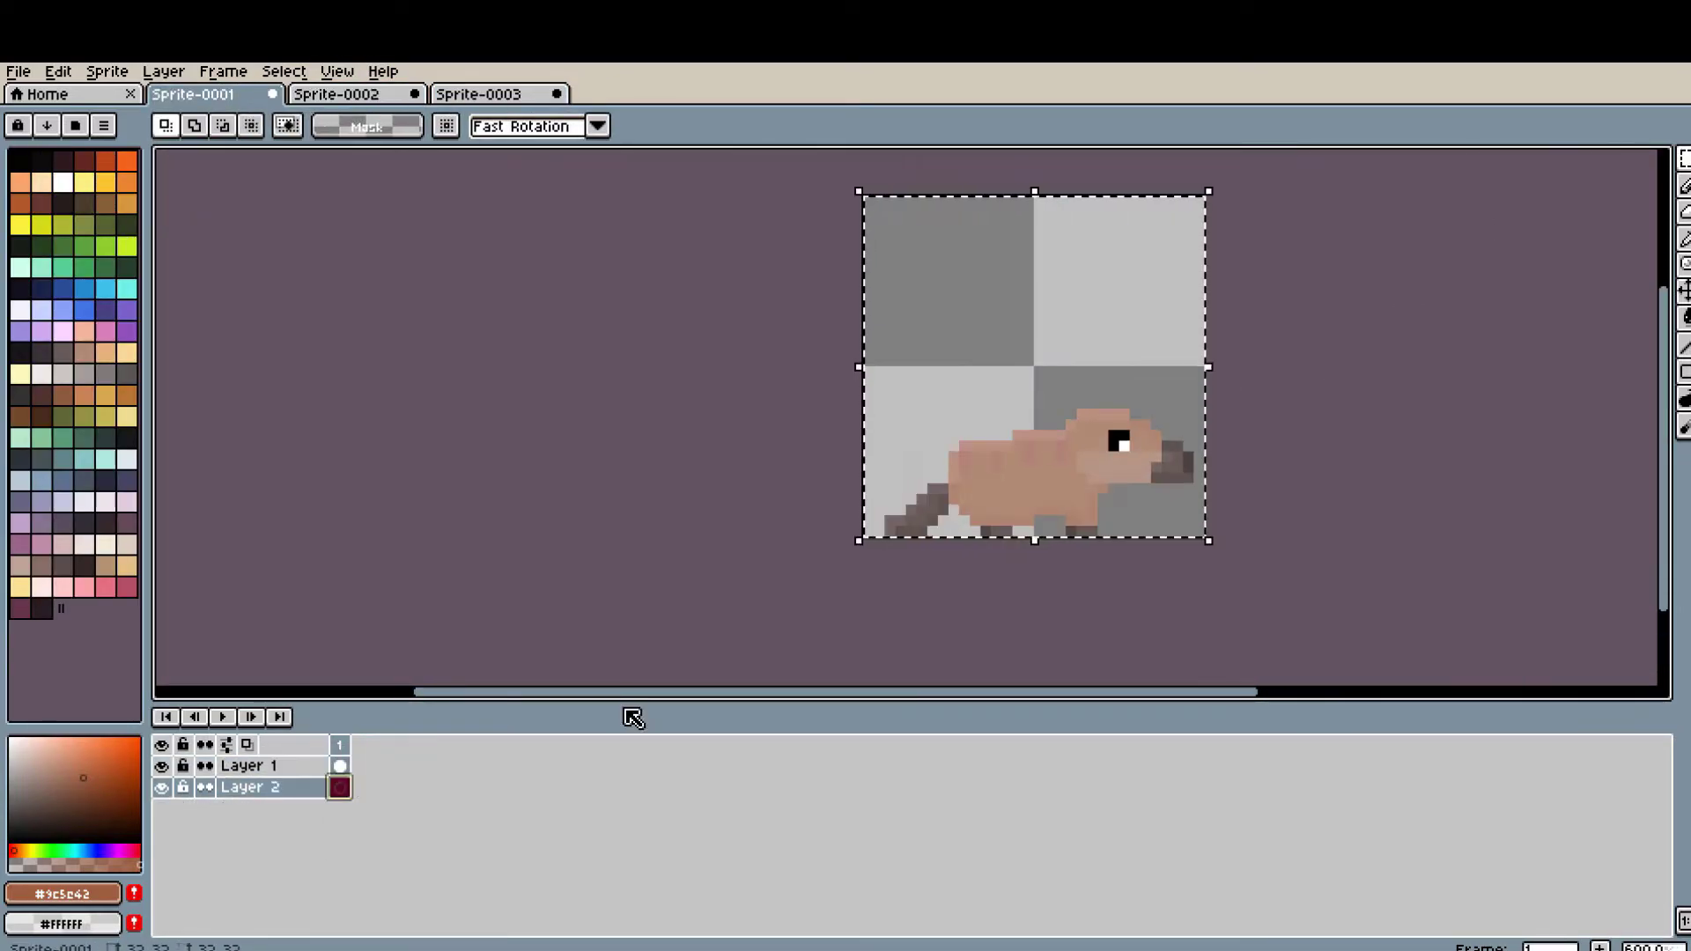
{"action": "scroll", "coordinate": [1099, 502], "scroll_direction": "up", "scroll_amount": 2}
{"action": "scroll", "coordinate": [1099, 502], "scroll_direction": "up", "scroll_amount": 2}
{"action": "key", "text": "ctrl+d"}
- Hide Layer 1, add a second frame, and pick body colours #ad8572 and #b28b78
{"action": "key", "text": "b"}
{"action": "left_click", "coordinate": [962, 543], "text": "alt"}
{"action": "scroll", "coordinate": [961, 544], "scroll_direction": "down", "scroll_amount": 2}
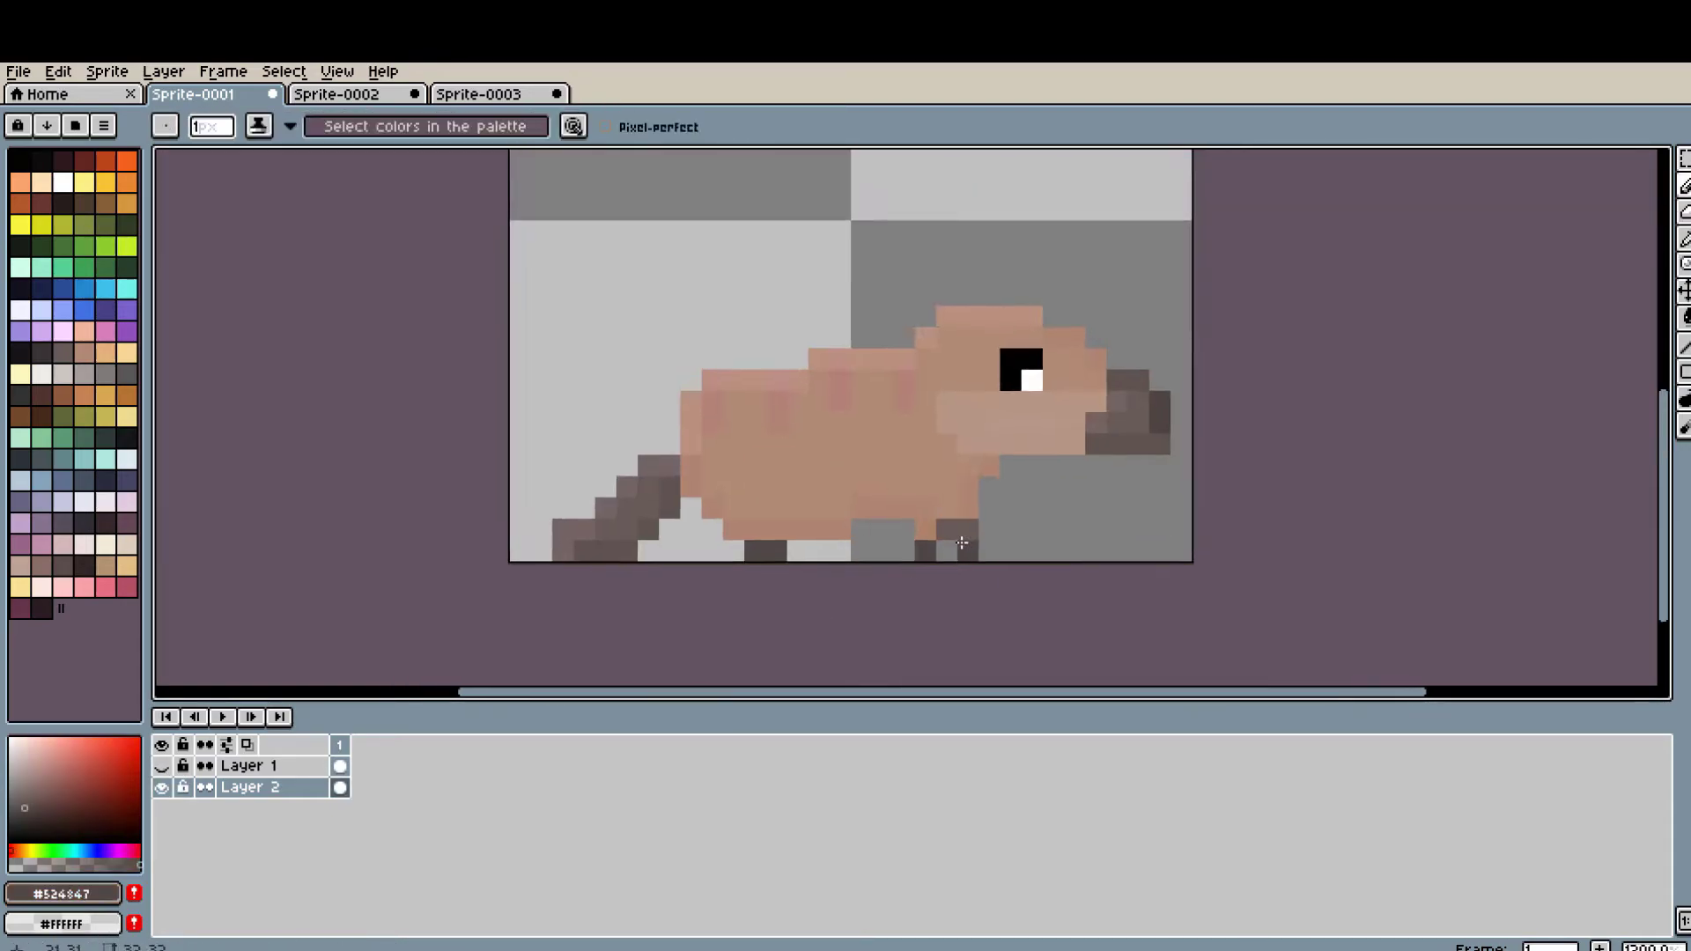
{"action": "right_click", "coordinate": [342, 744]}
{"action": "left_click", "coordinate": [396, 785]}
{"action": "scroll", "coordinate": [969, 539], "scroll_direction": "up", "scroll_amount": 2}
{"action": "left_click", "coordinate": [911, 480], "text": "alt"}
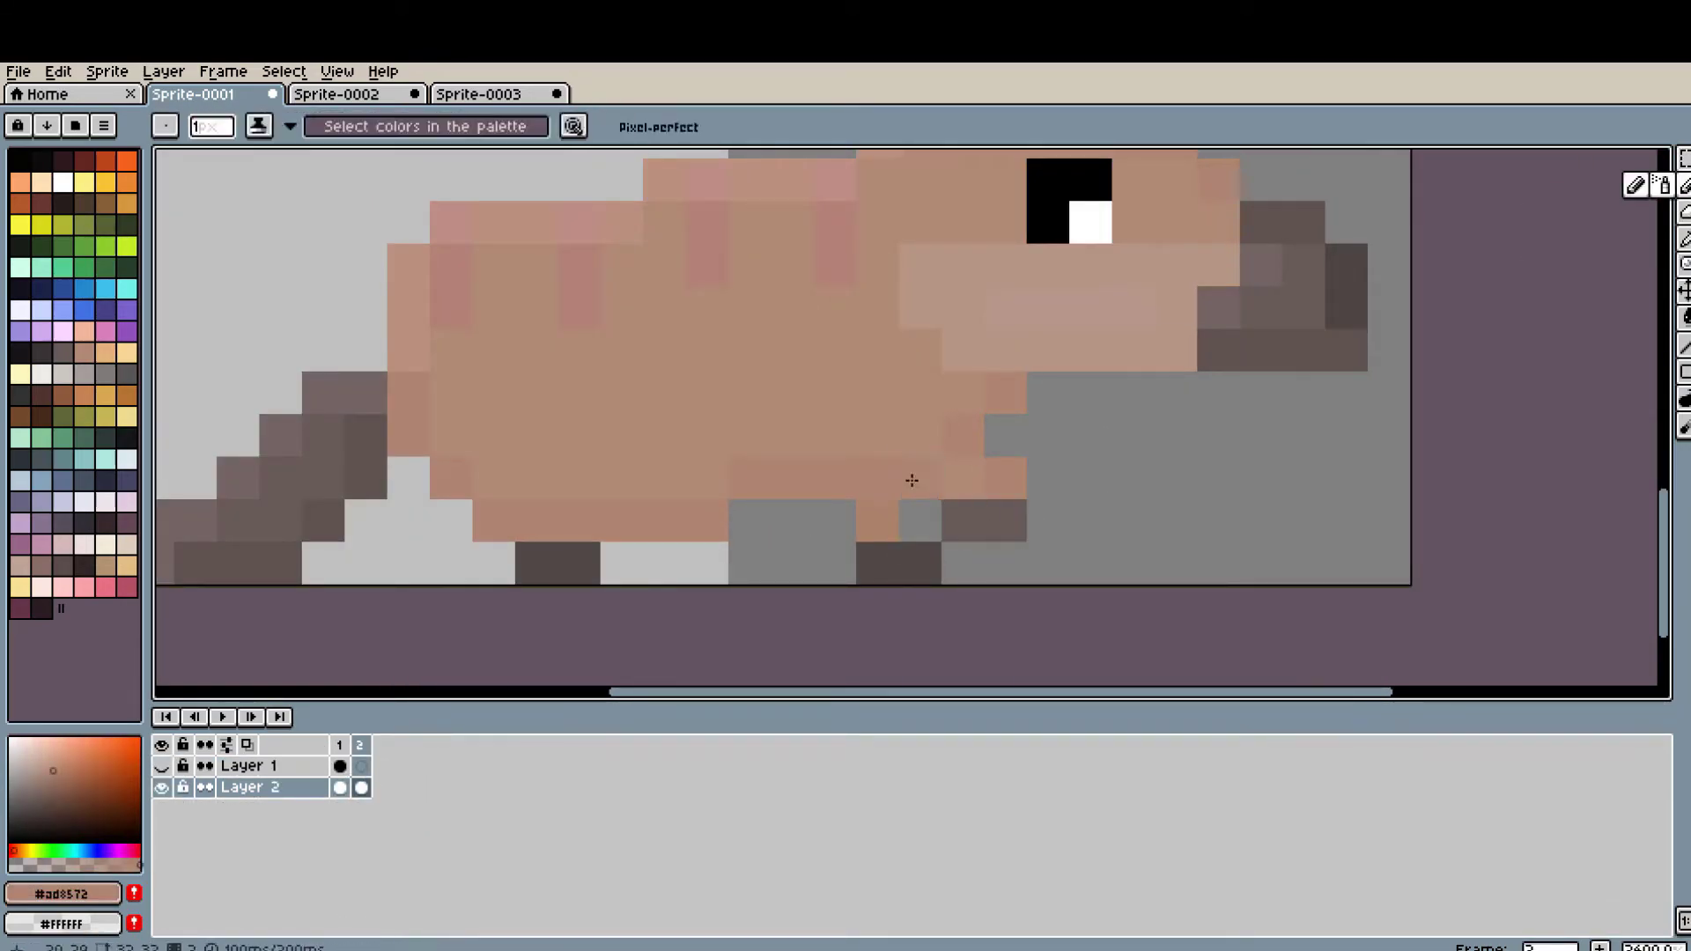
{"action": "scroll", "coordinate": [1298, 577], "scroll_direction": "down", "scroll_amount": 2}
{"action": "left_click", "coordinate": [1193, 491], "text": "alt"}
{"action": "scroll", "coordinate": [1193, 490], "scroll_direction": "up", "scroll_amount": 2}
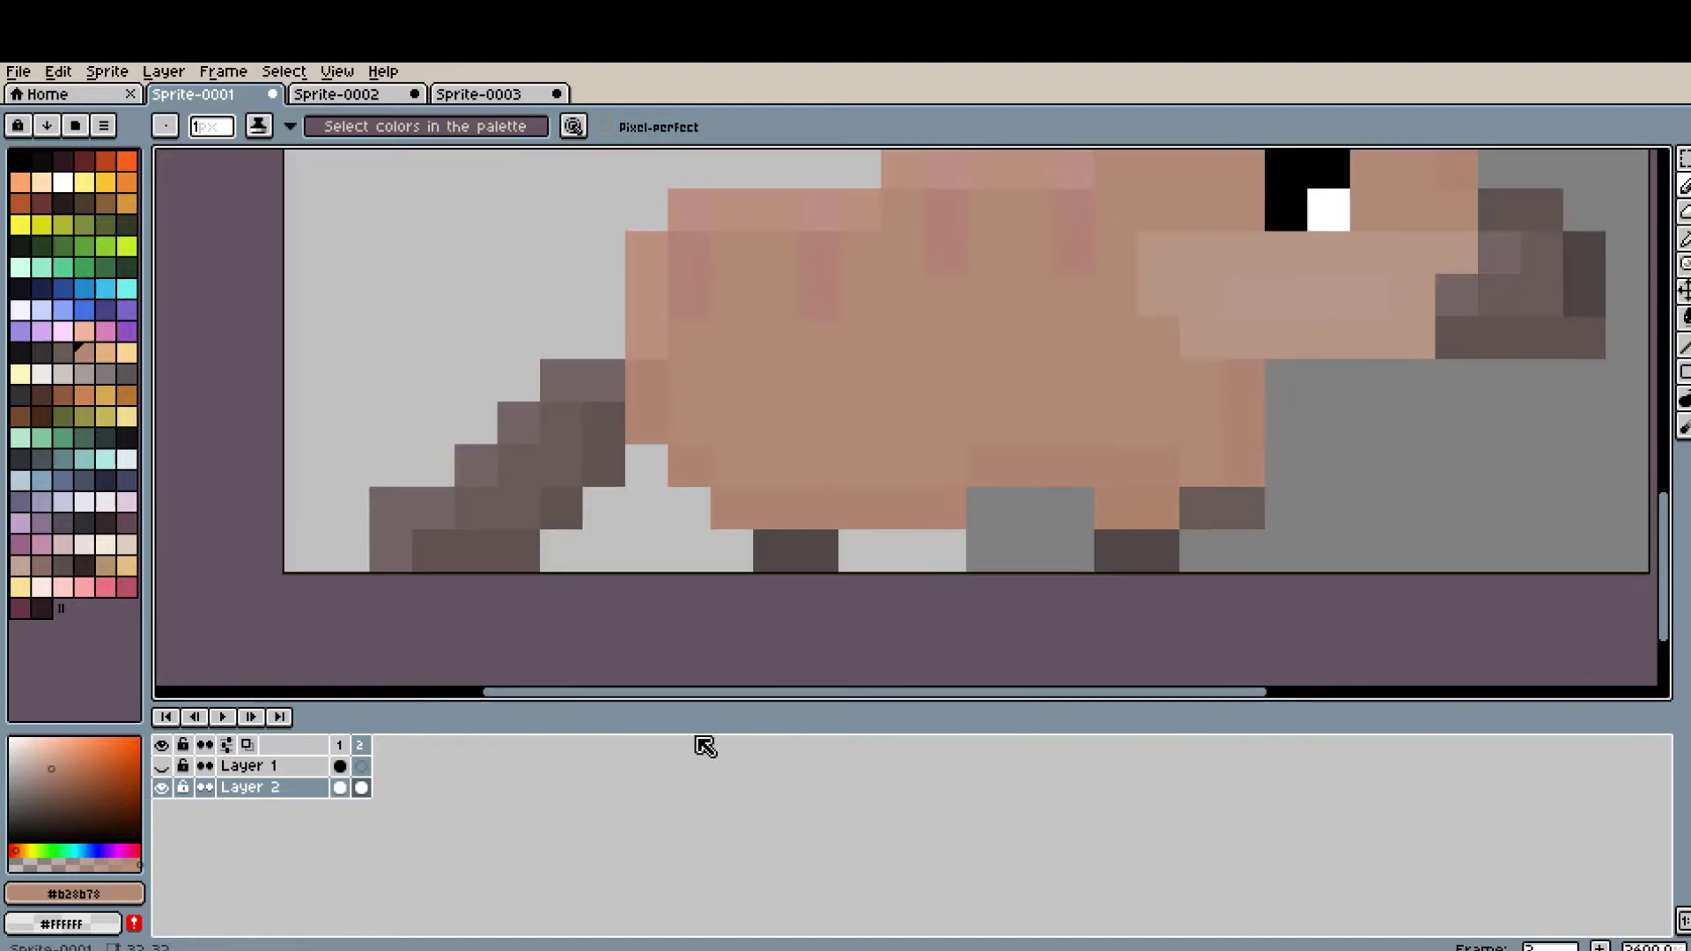
- Add a third frame with dark leg colour #695b59 and preview the animation
{"action": "key", "text": "alt+n"}
{"action": "left_click", "coordinate": [1192, 467], "text": "alt"}
{"action": "scroll", "coordinate": [1076, 612], "scroll_direction": "down", "scroll_amount": 2}
{"action": "left_click", "coordinate": [226, 718]}
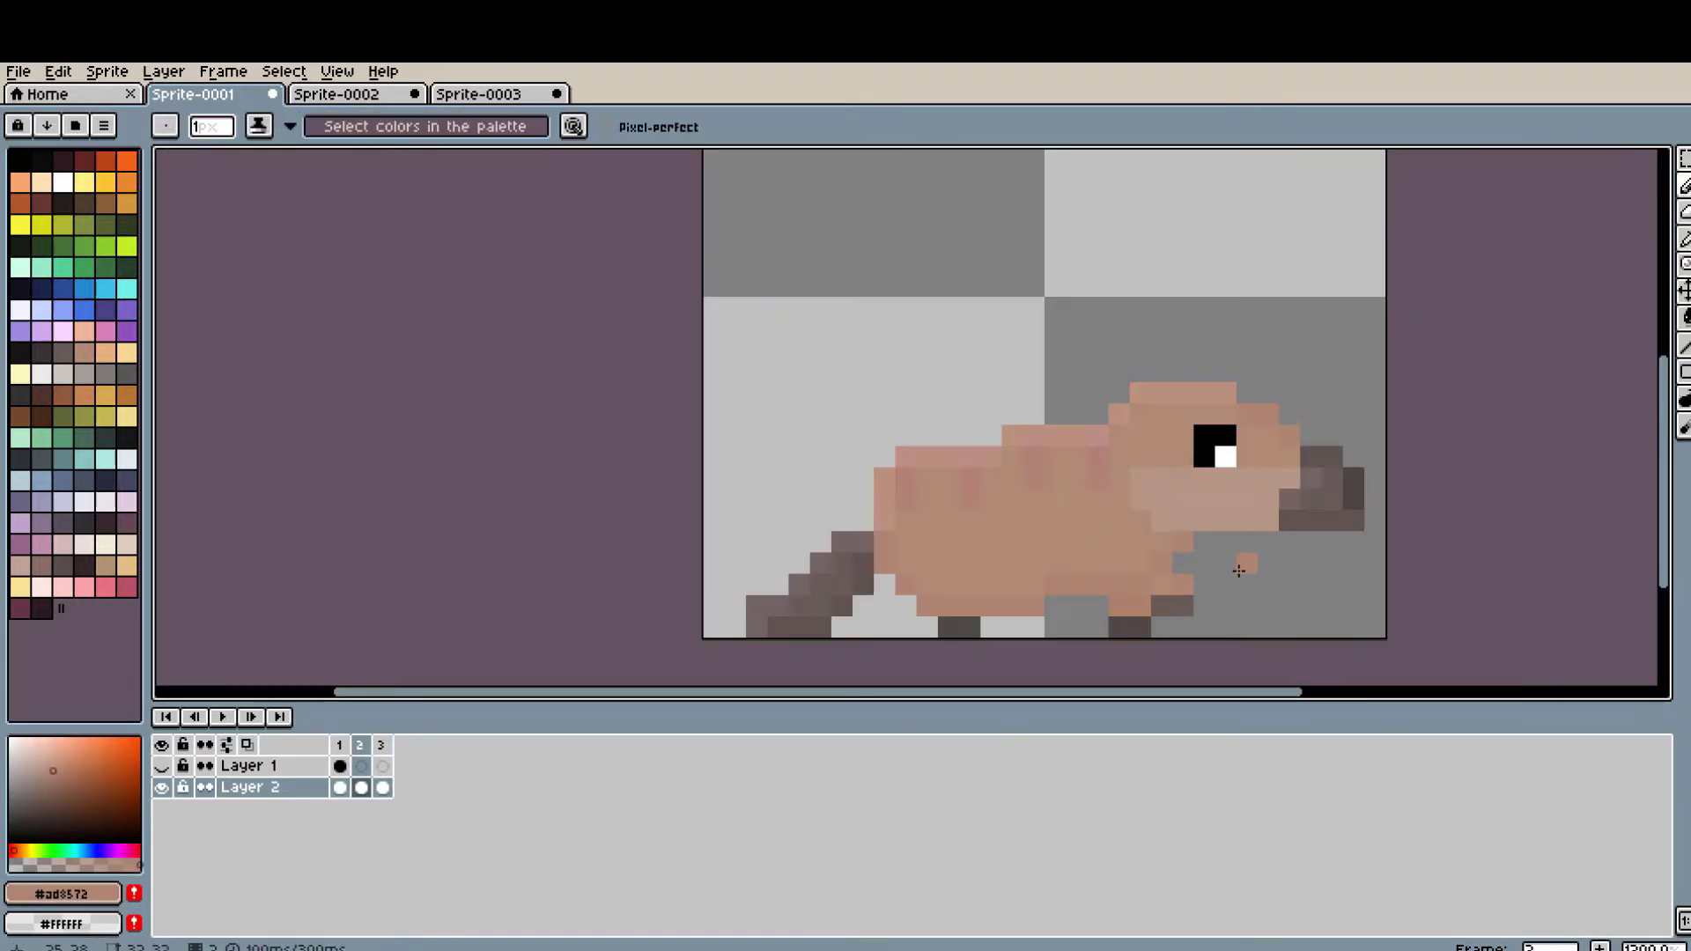
{"action": "scroll", "coordinate": [1198, 441], "scroll_direction": "up", "scroll_amount": 1}
{"action": "left_click", "coordinate": [1198, 441], "text": "alt"}
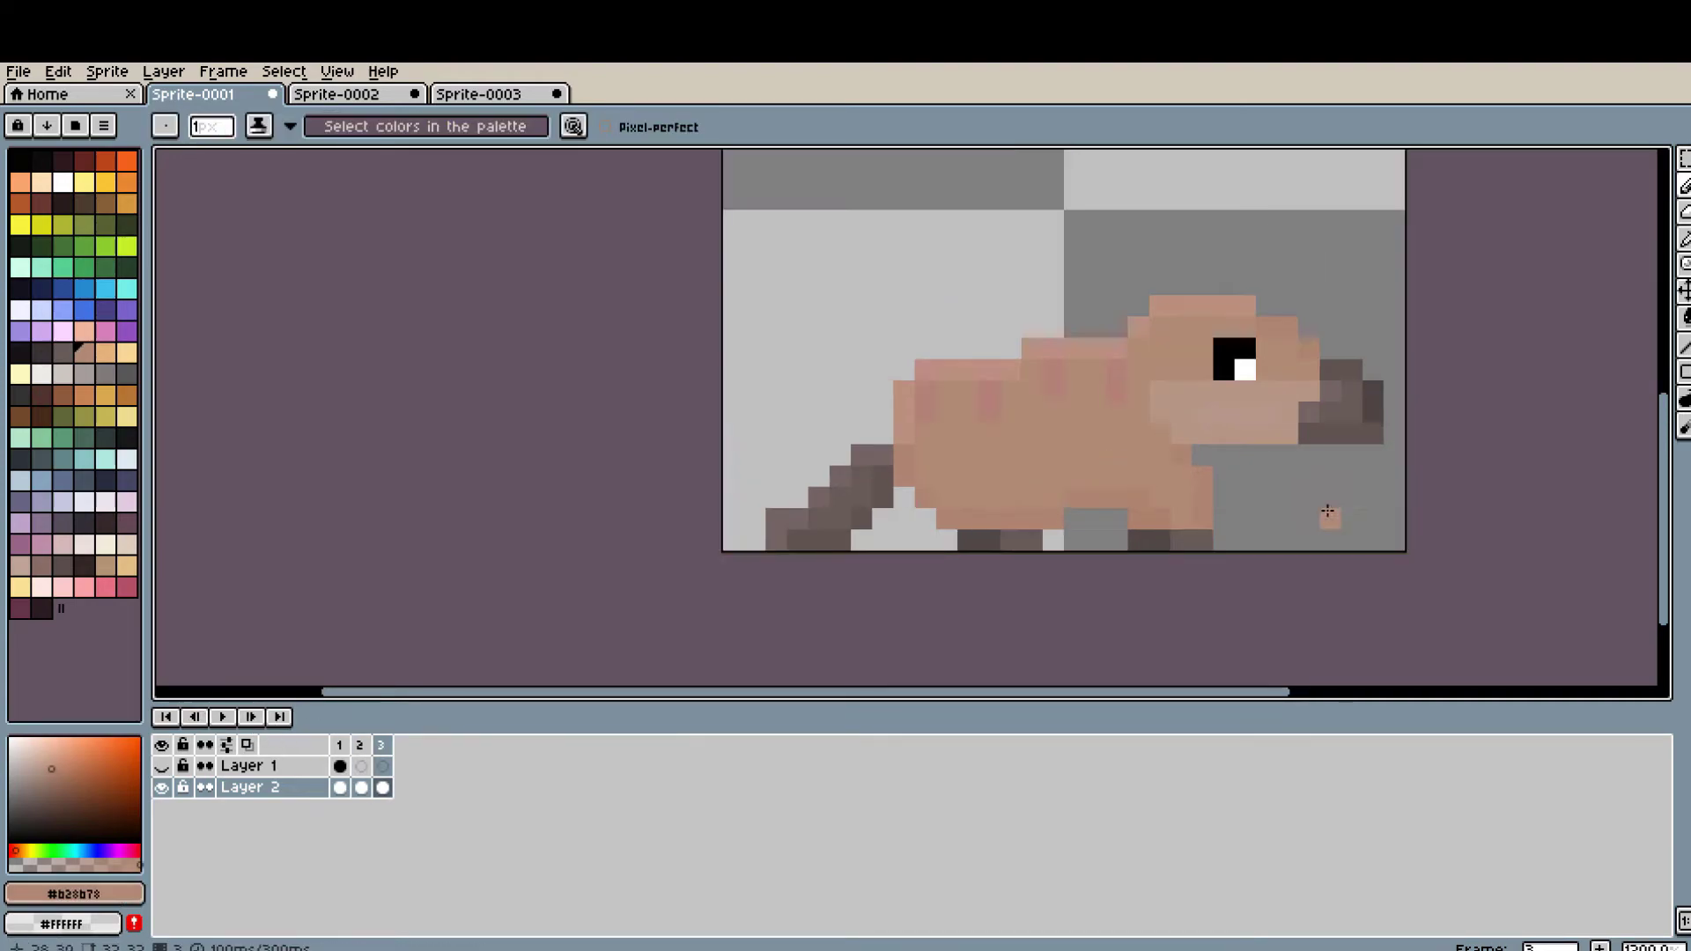
- Add a fourth frame in body colour #b28b78, showing Layer 2 and hiding Layer 1
{"action": "key", "text": "m"}
{"action": "right_click", "coordinate": [379, 744]}
{"action": "left_click", "coordinate": [441, 783]}
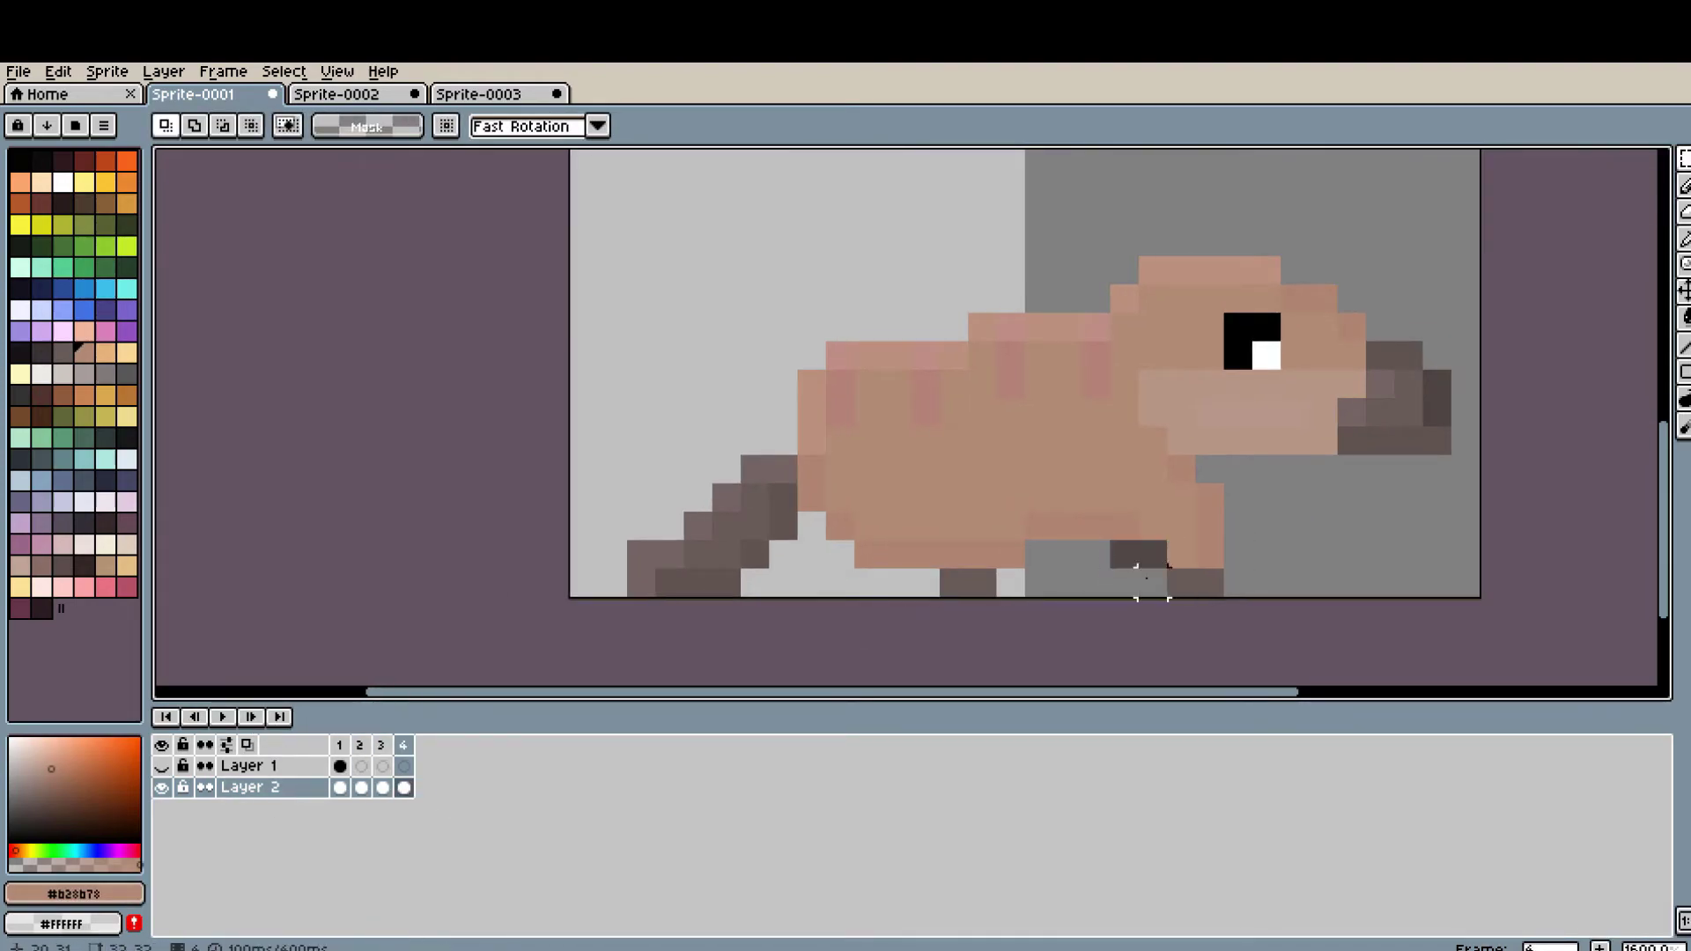
{"action": "scroll", "coordinate": [1146, 578], "scroll_direction": "down", "scroll_amount": 3}
{"action": "left_click", "coordinate": [340, 766]}
{"action": "scroll", "coordinate": [920, 526], "scroll_direction": "down", "scroll_amount": 1}
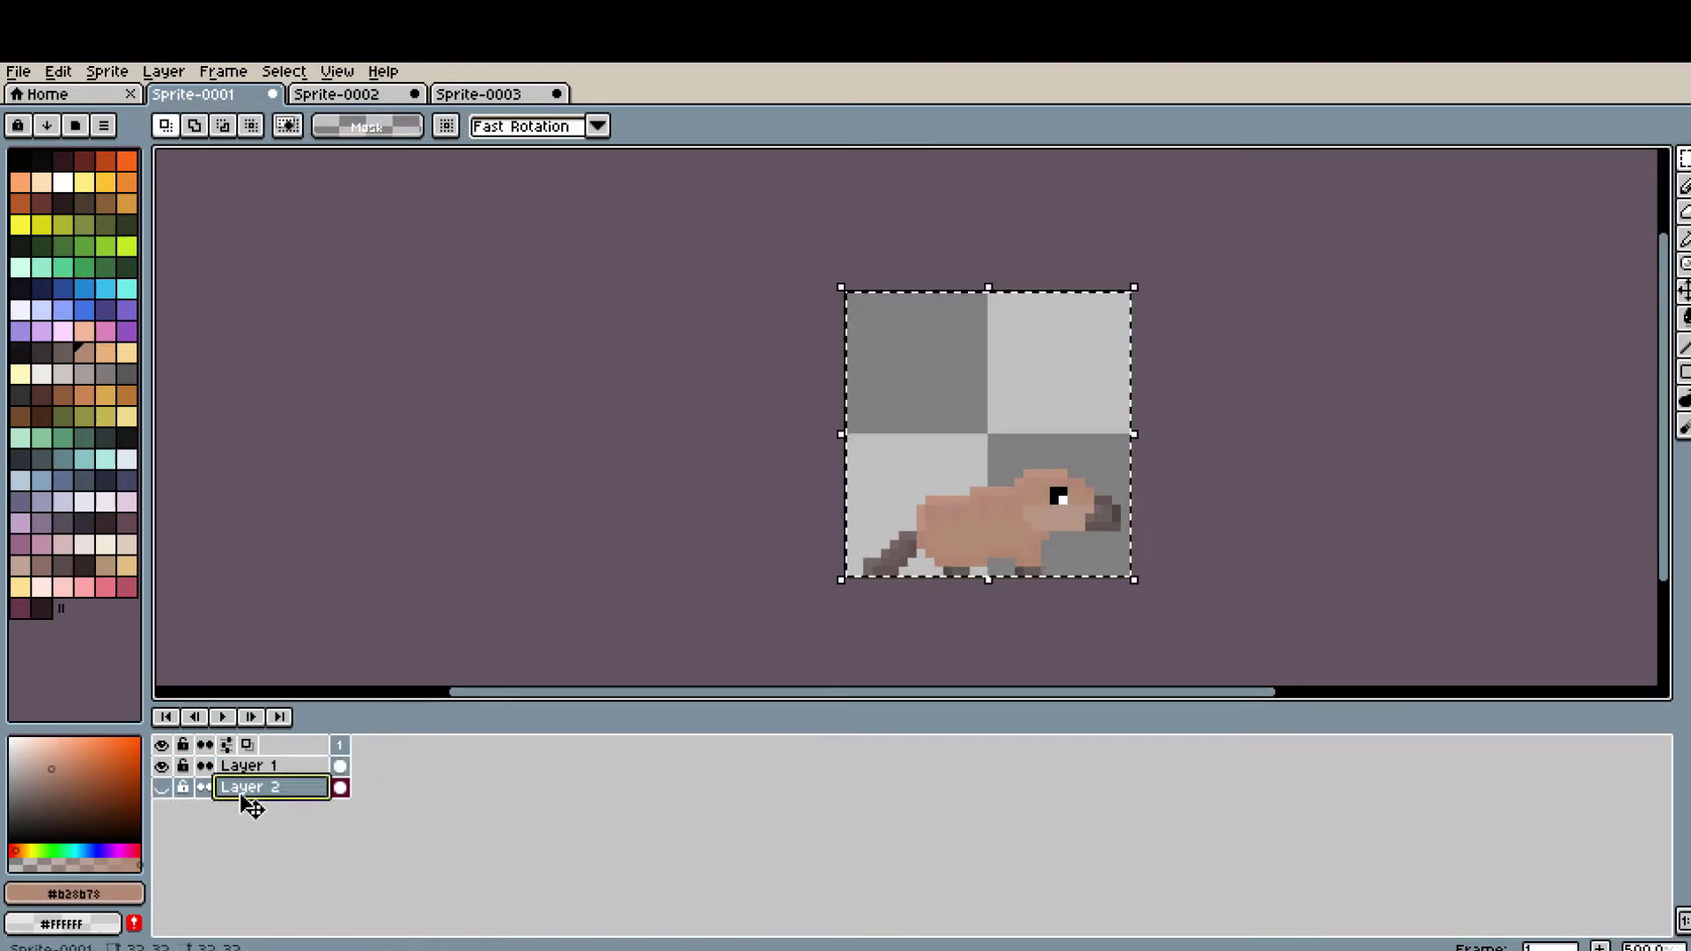
{"action": "left_click", "coordinate": [161, 787]}
{"action": "right_click", "coordinate": [246, 765]}
{"action": "left_click", "coordinate": [908, 538]}
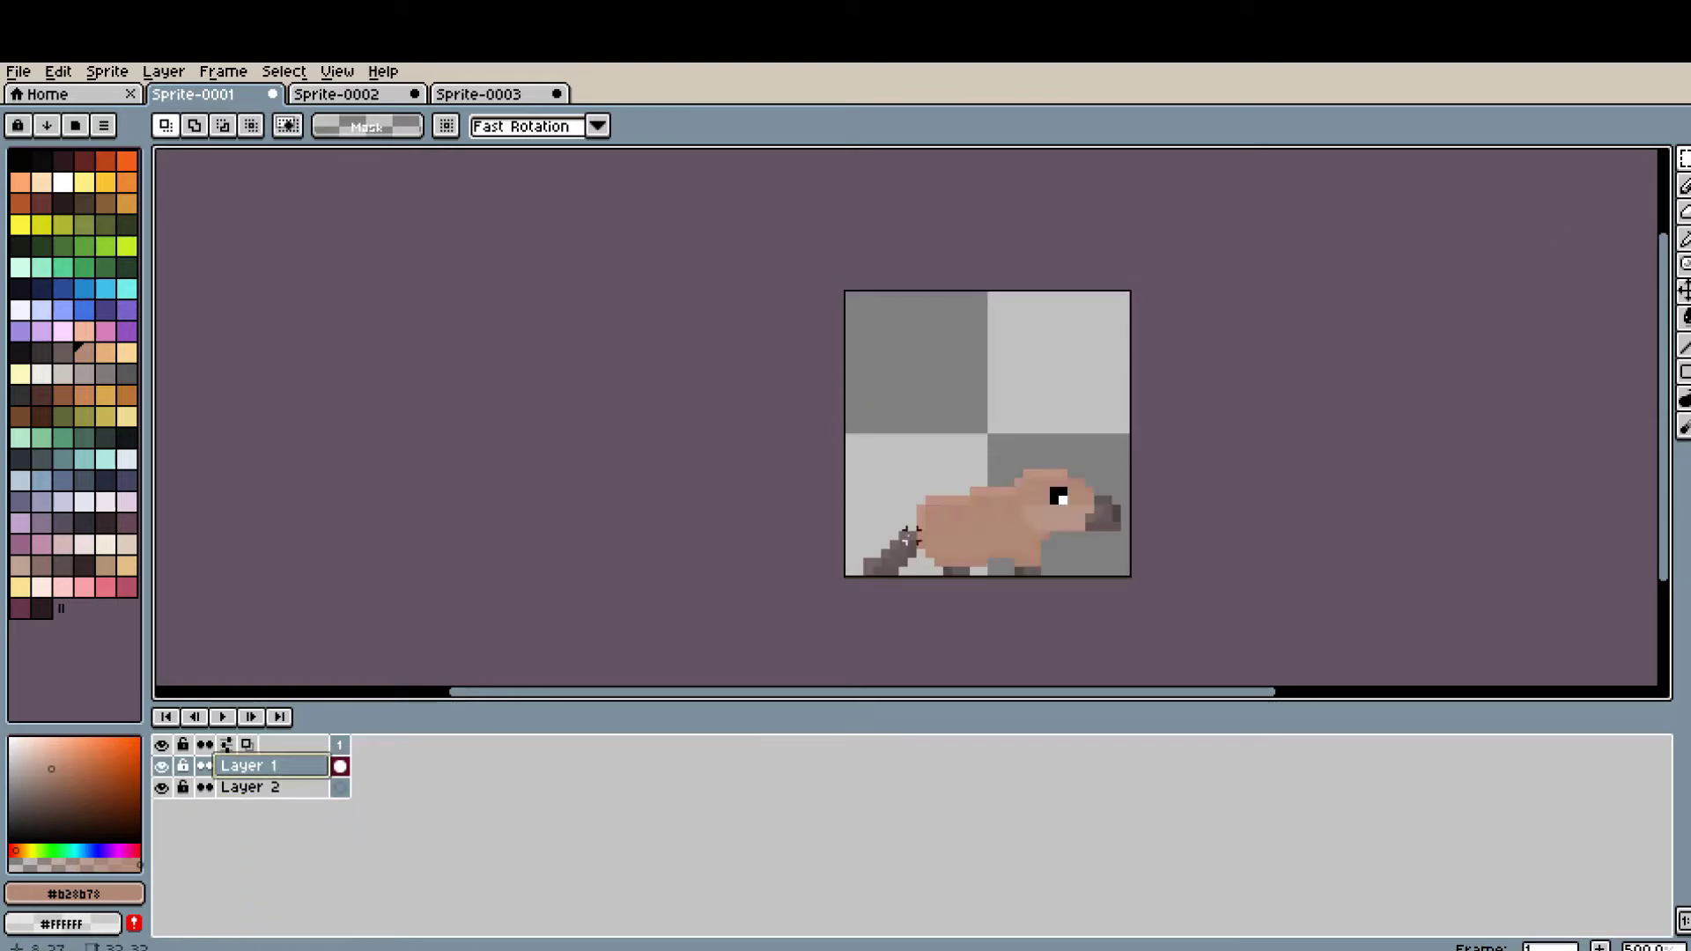
{"action": "left_click", "coordinate": [162, 766]}
{"action": "scroll", "coordinate": [1279, 438], "scroll_direction": "up", "scroll_amount": 2}
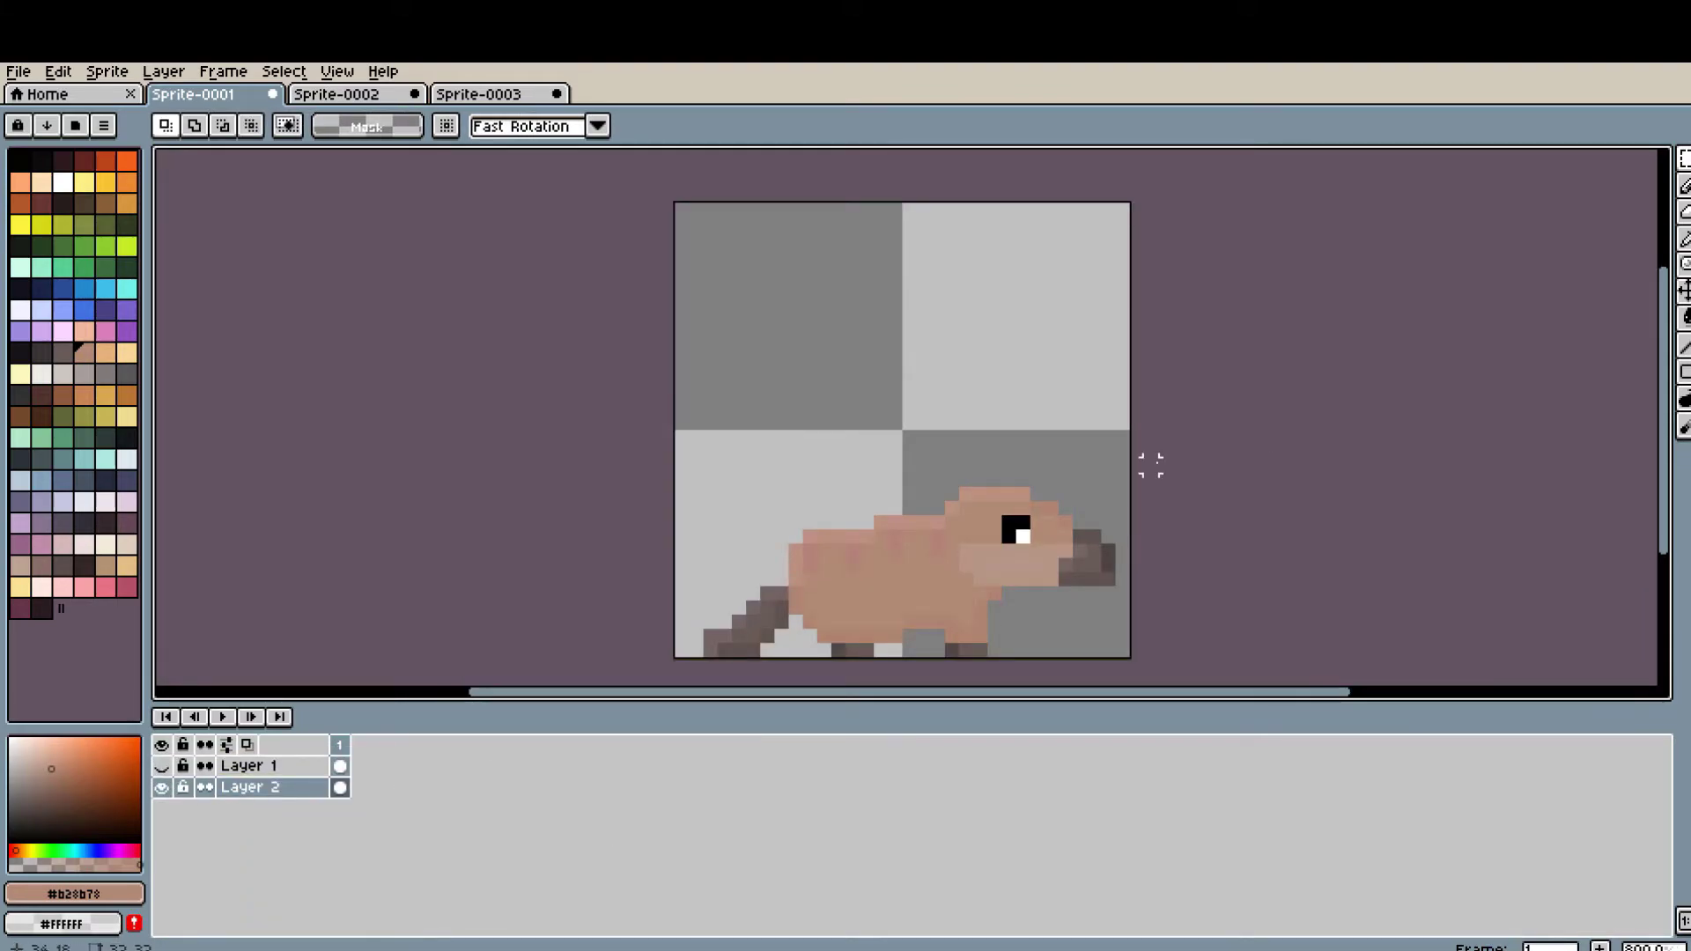
{"action": "scroll", "coordinate": [1150, 465], "scroll_direction": "up", "scroll_amount": 1}
- Add more frames, painting Layer 2's feet #524847 and body #ad826d
{"action": "key", "text": "alt+n"}
{"action": "left_click", "coordinate": [361, 787]}
{"action": "scroll", "coordinate": [1061, 550], "scroll_direction": "up", "scroll_amount": 3}
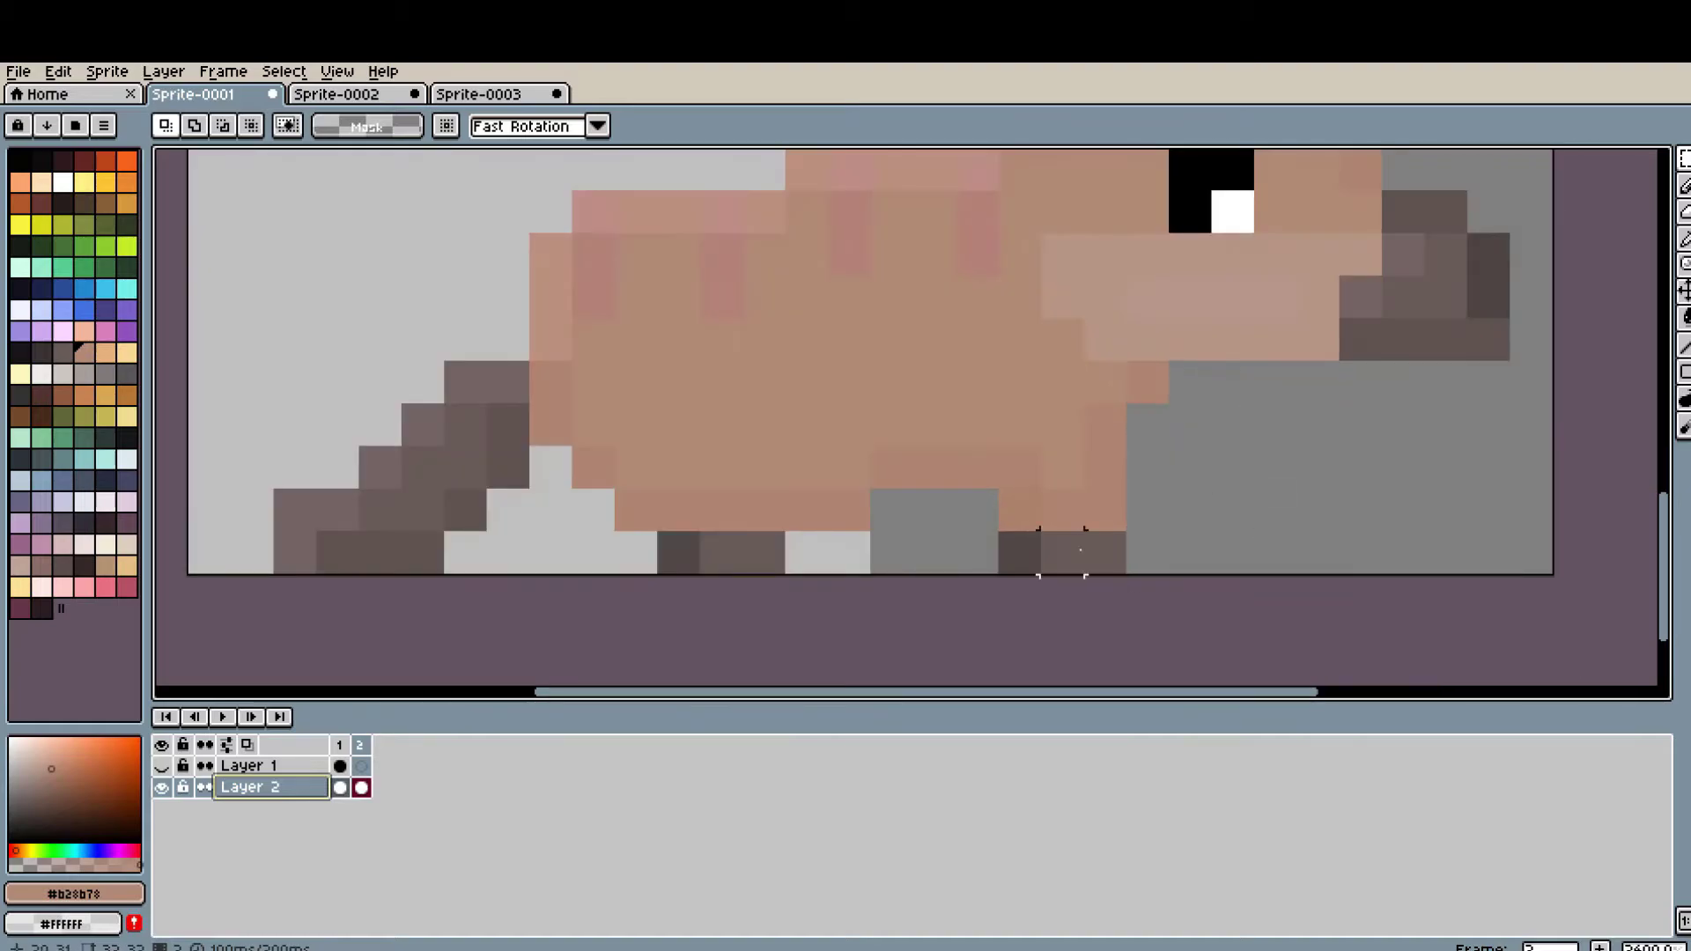
{"action": "left_click", "coordinate": [1445, 340], "text": "alt"}
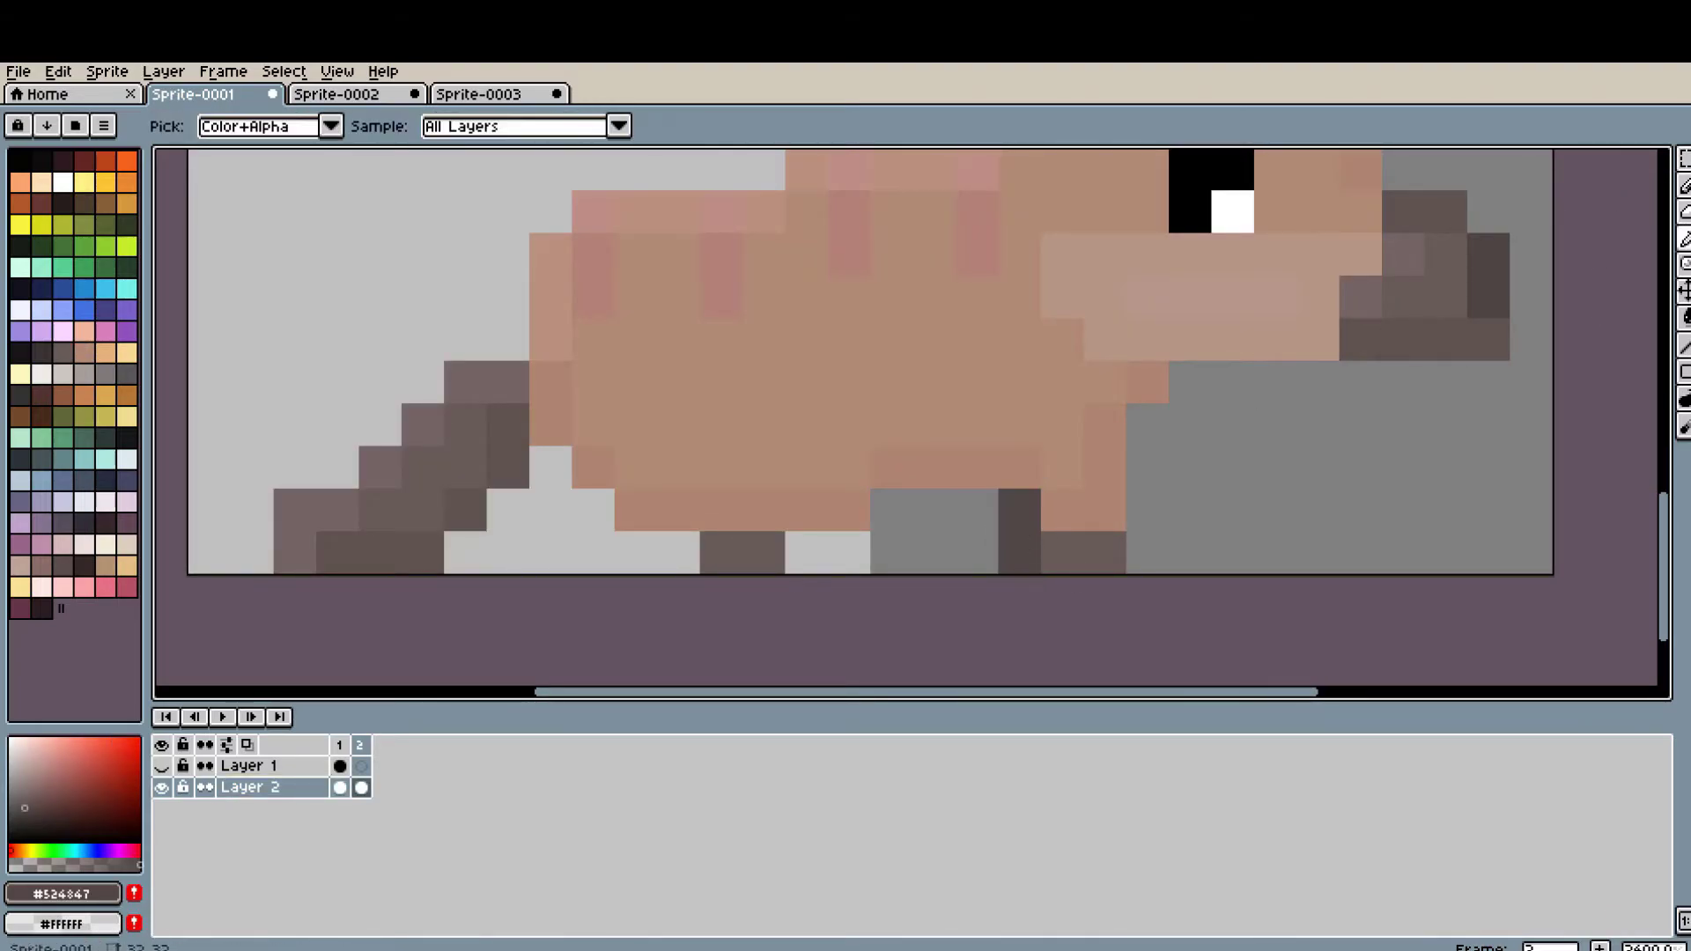
{"action": "scroll", "coordinate": [969, 440], "scroll_direction": "down", "scroll_amount": 2}
{"action": "scroll", "coordinate": [762, 548], "scroll_direction": "up", "scroll_amount": 2}
{"action": "key", "text": "alt+n"}
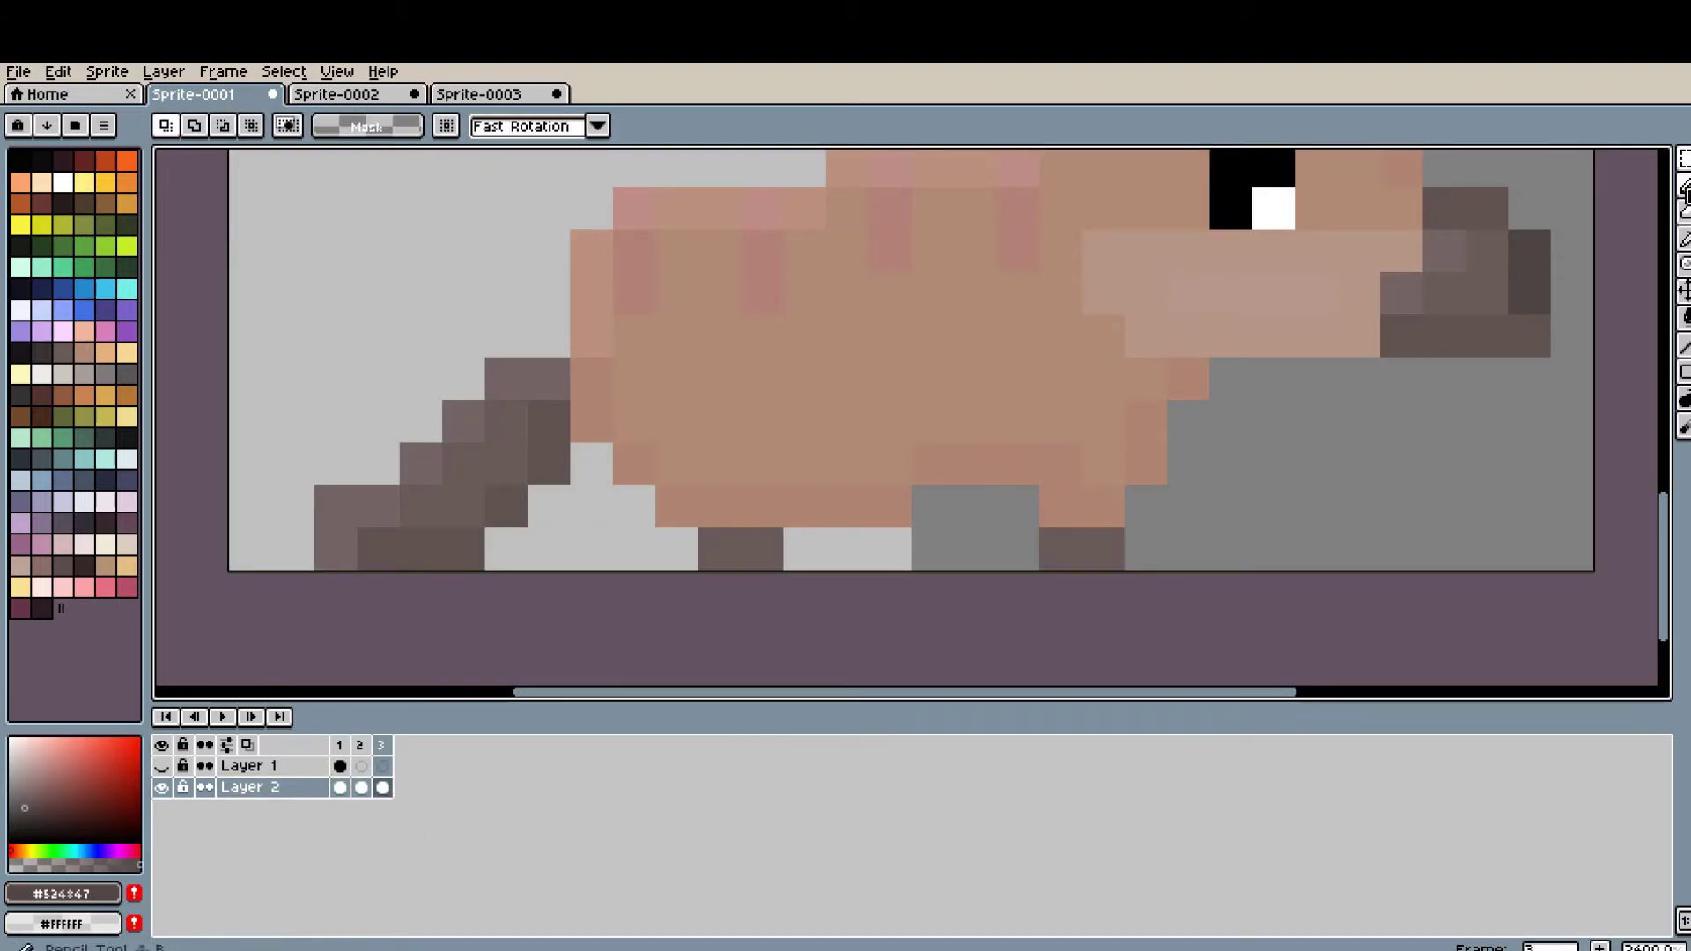
{"action": "left_click", "coordinate": [1684, 187]}
{"action": "left_click", "coordinate": [1061, 507], "text": "alt"}
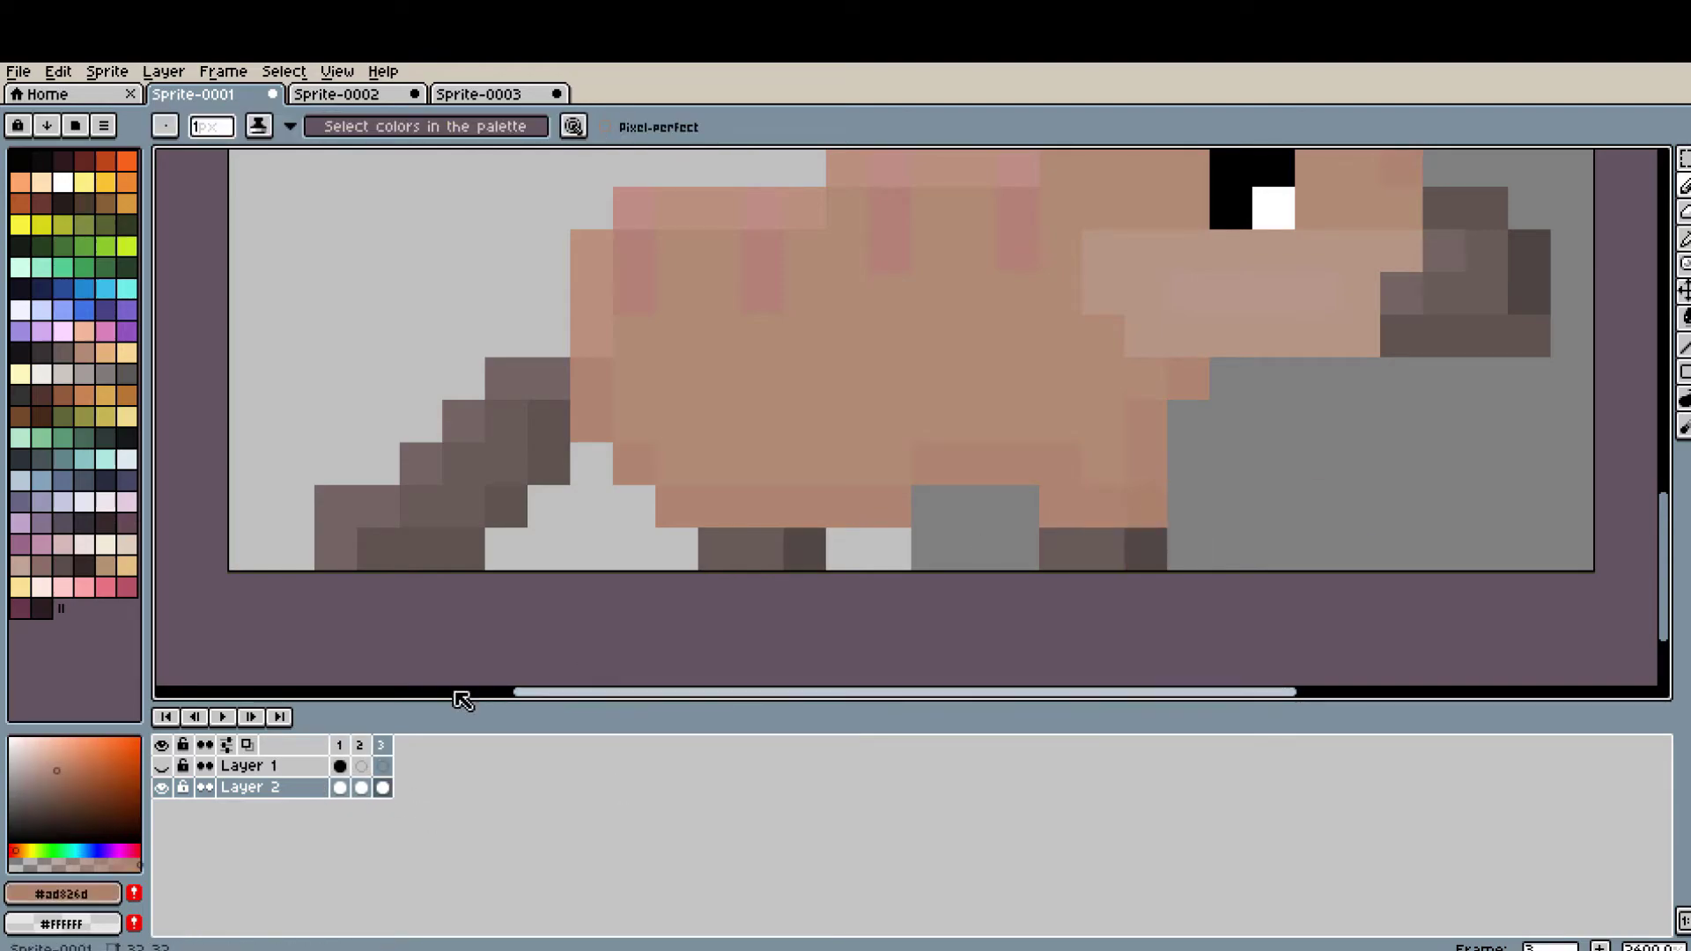
{"action": "key", "text": "alt+n"}
- Shift the leg and foot pixels, repaint a foot pixel dark, and preview the walk cycle
{"action": "key", "text": "m"}
{"action": "left_click_drag", "start_coordinate": [866, 526], "coordinate": [913, 572]}
{"action": "key", "text": "b"}
{"action": "left_click", "coordinate": [1146, 548], "text": "alt"}
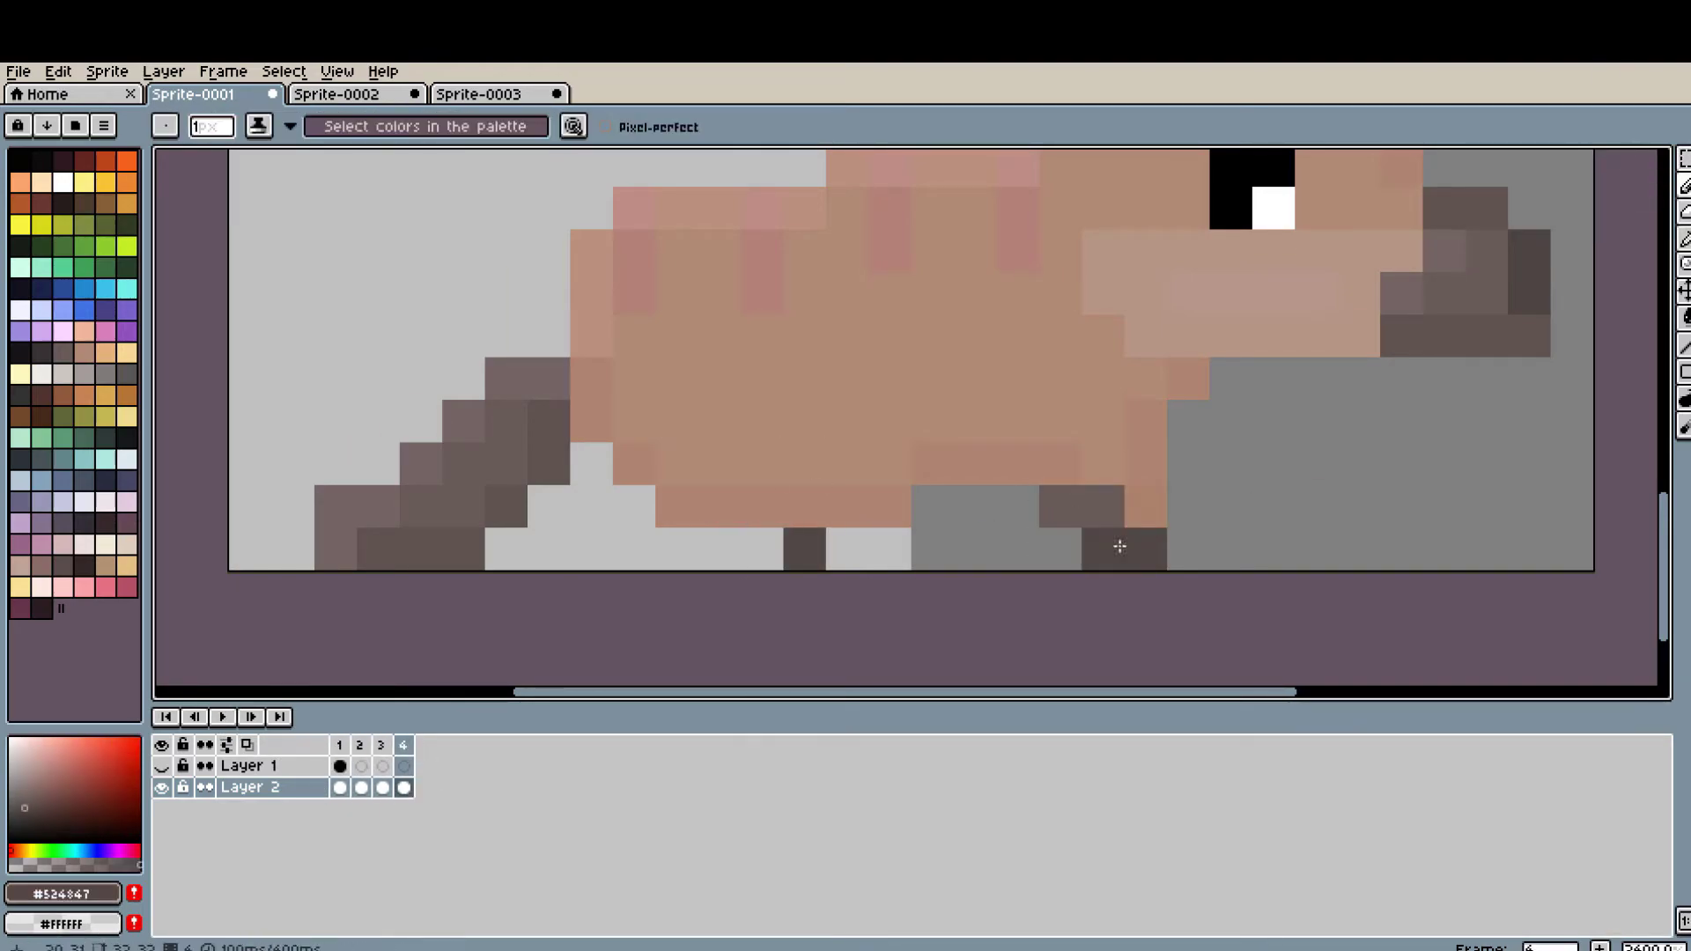
{"action": "key", "text": "m"}
{"action": "left_click_drag", "start_coordinate": [1125, 486], "coordinate": [1166, 526]}
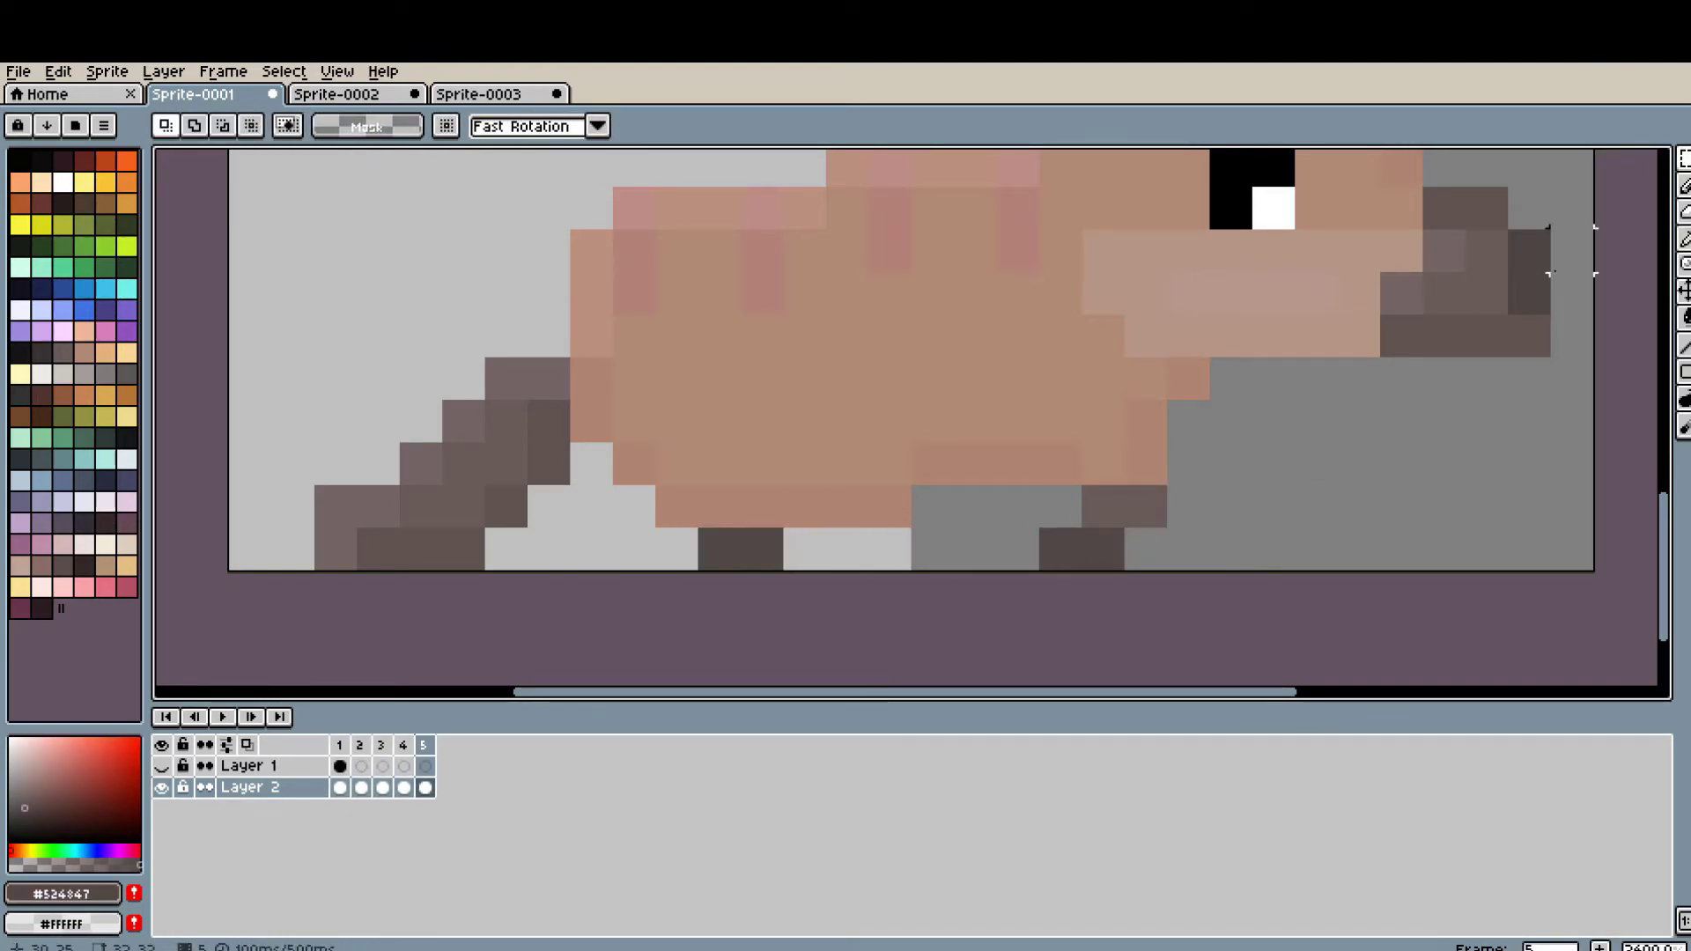
{"action": "key", "text": "b"}
{"action": "left_click", "coordinate": [222, 716]}
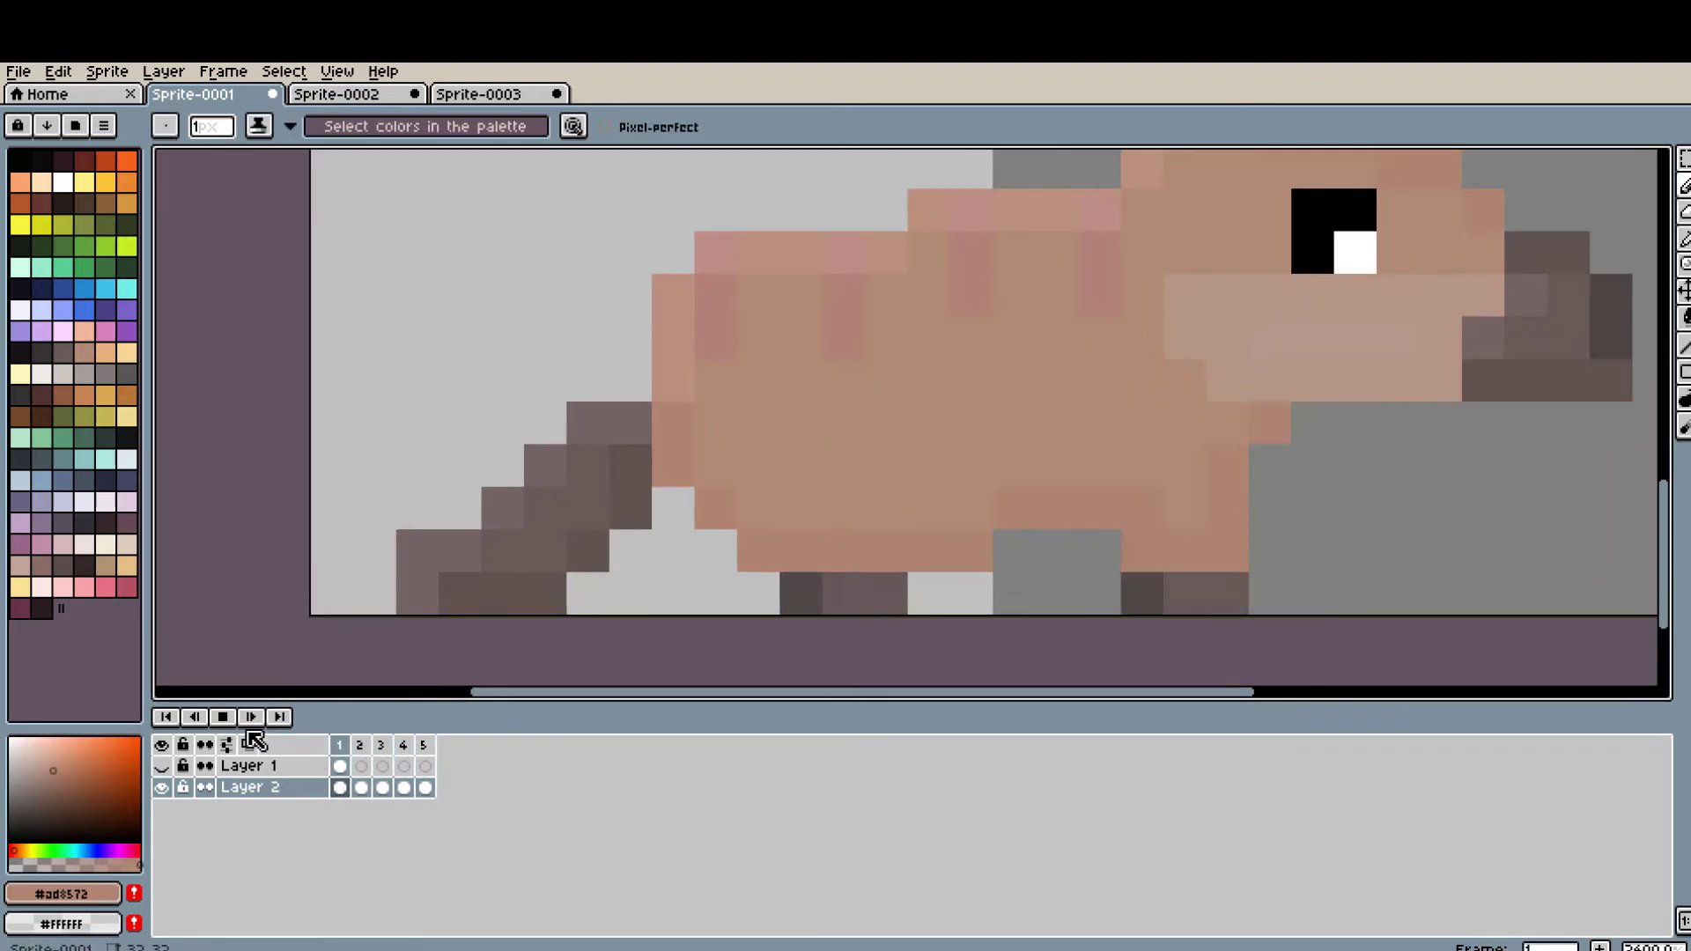
- Add a sixth frame to Sprite-0001, redraw the feet and paste the tail into frame 4
{"action": "key", "text": "m"}
{"action": "left_click", "coordinate": [384, 745]}
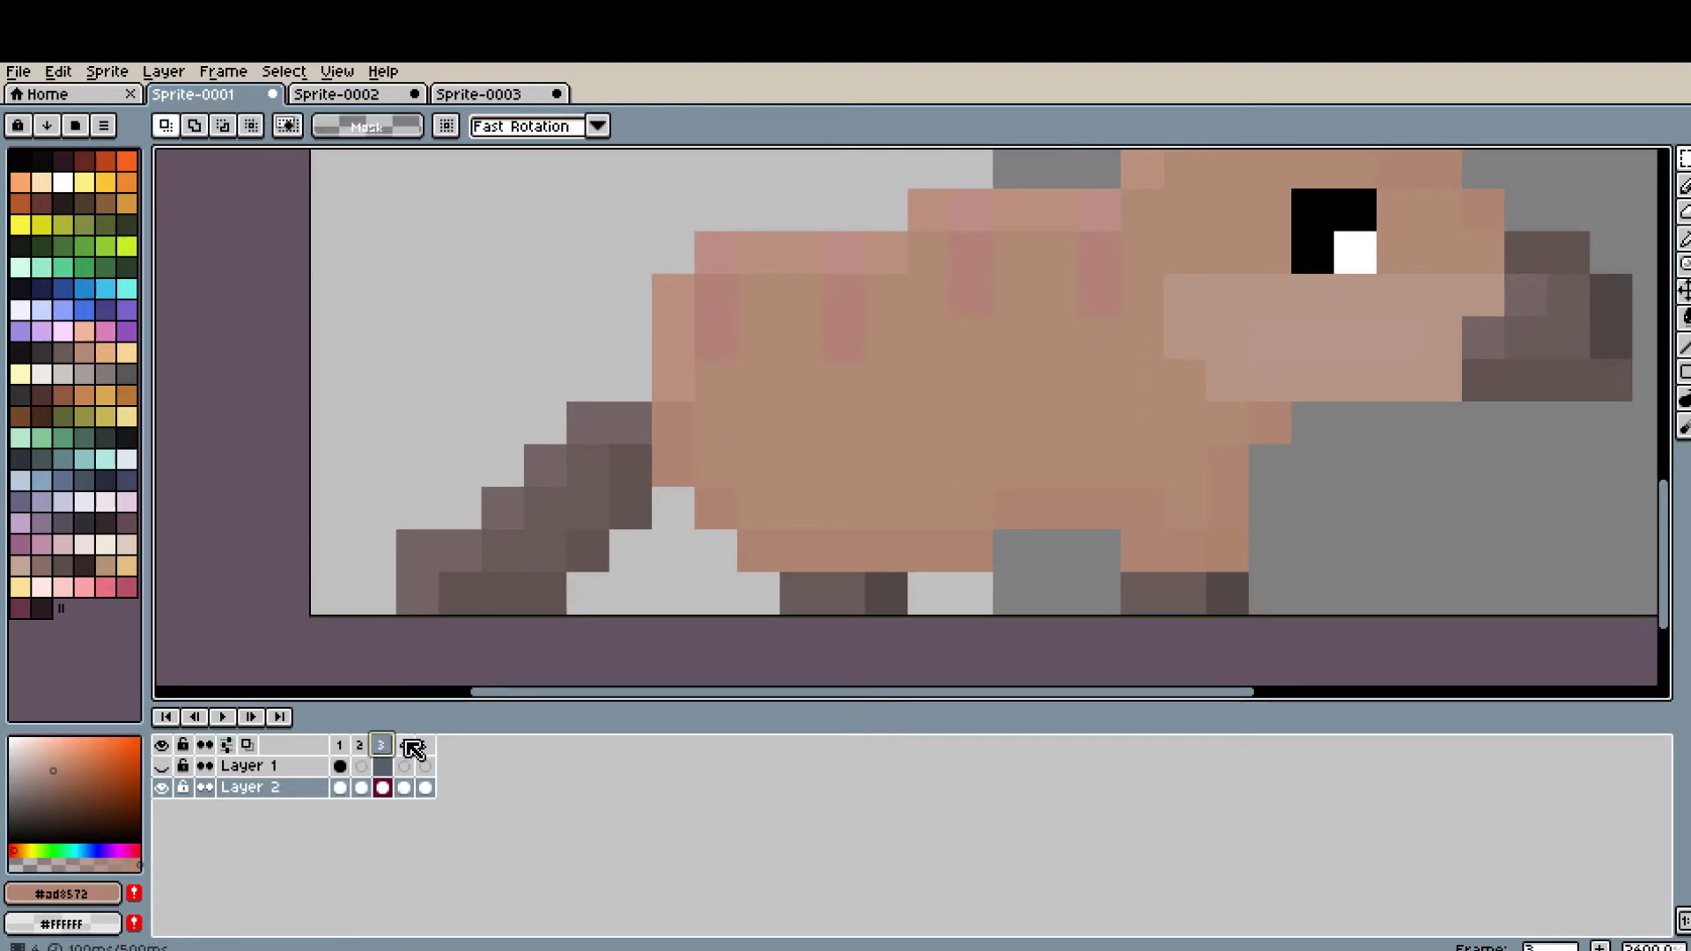
{"action": "key", "text": "alt+n"}
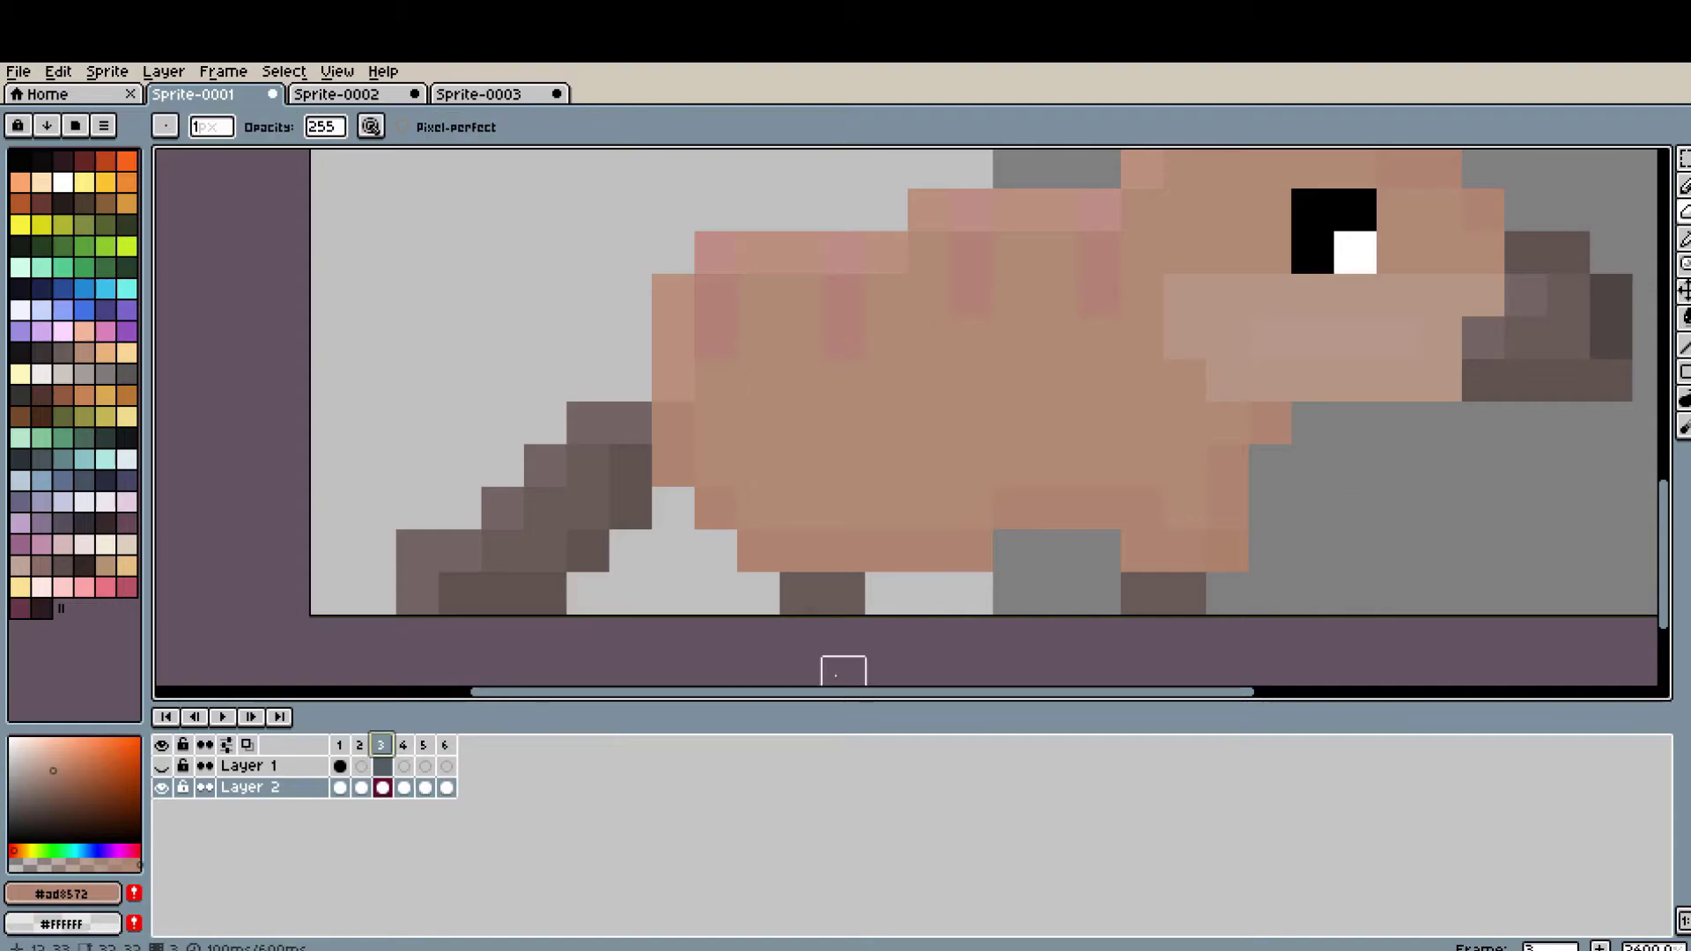
{"action": "left_click", "coordinate": [250, 716]}
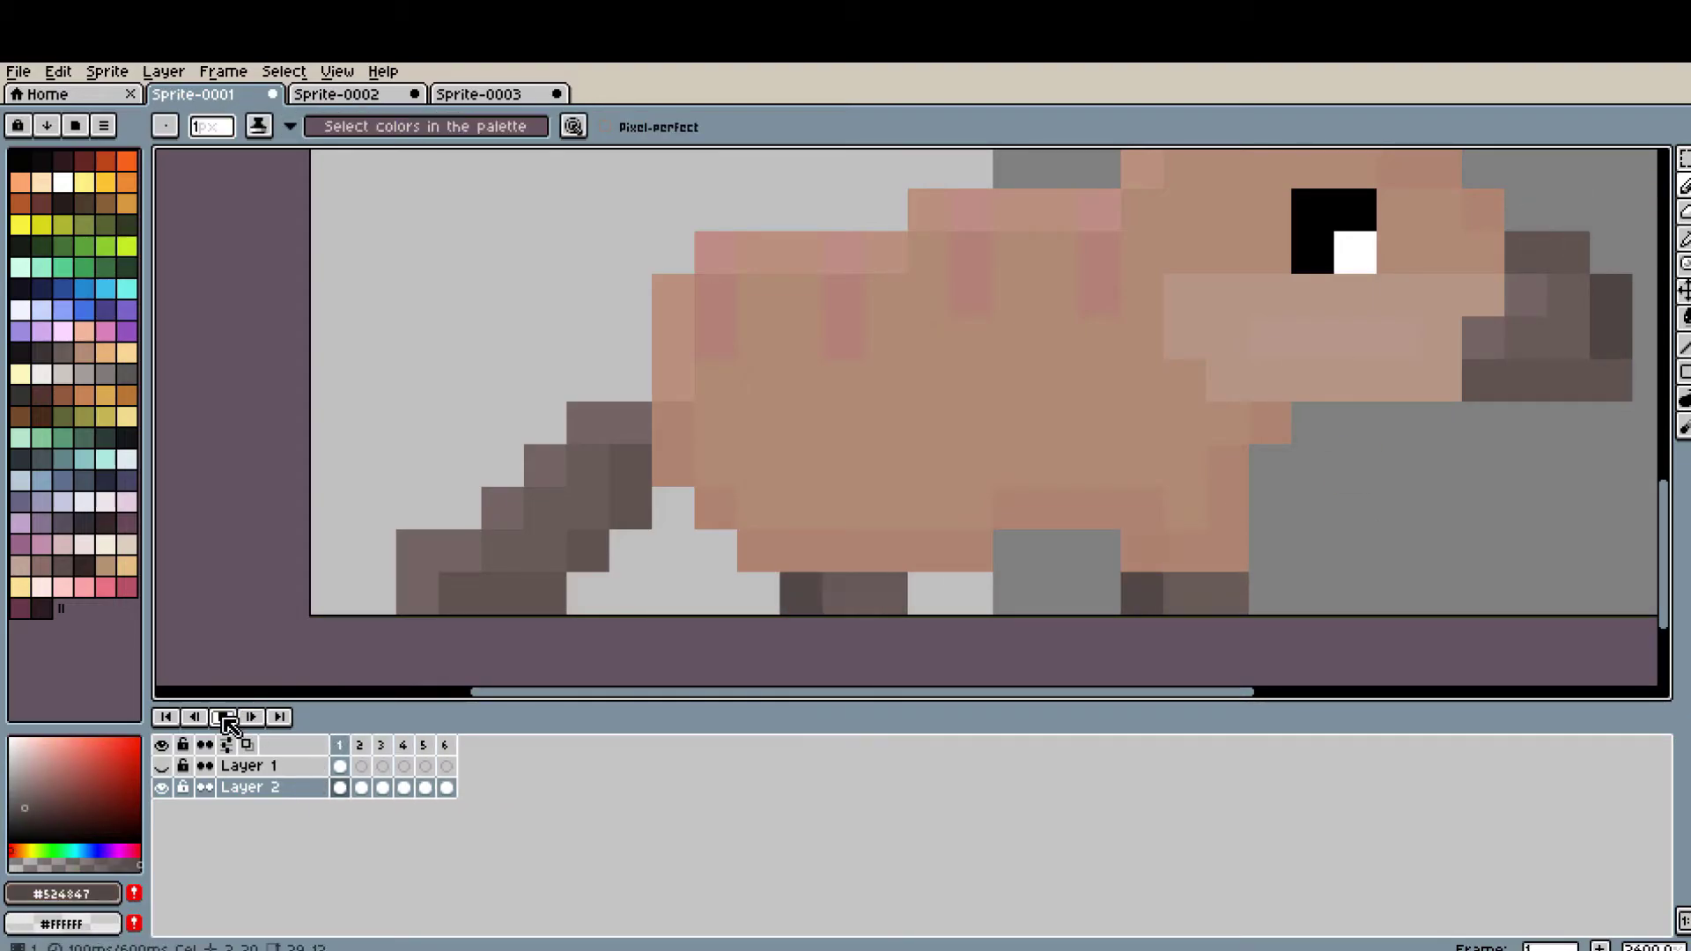
{"action": "left_click", "coordinate": [225, 719]}
{"action": "key", "text": "m"}
{"action": "key", "text": "i"}
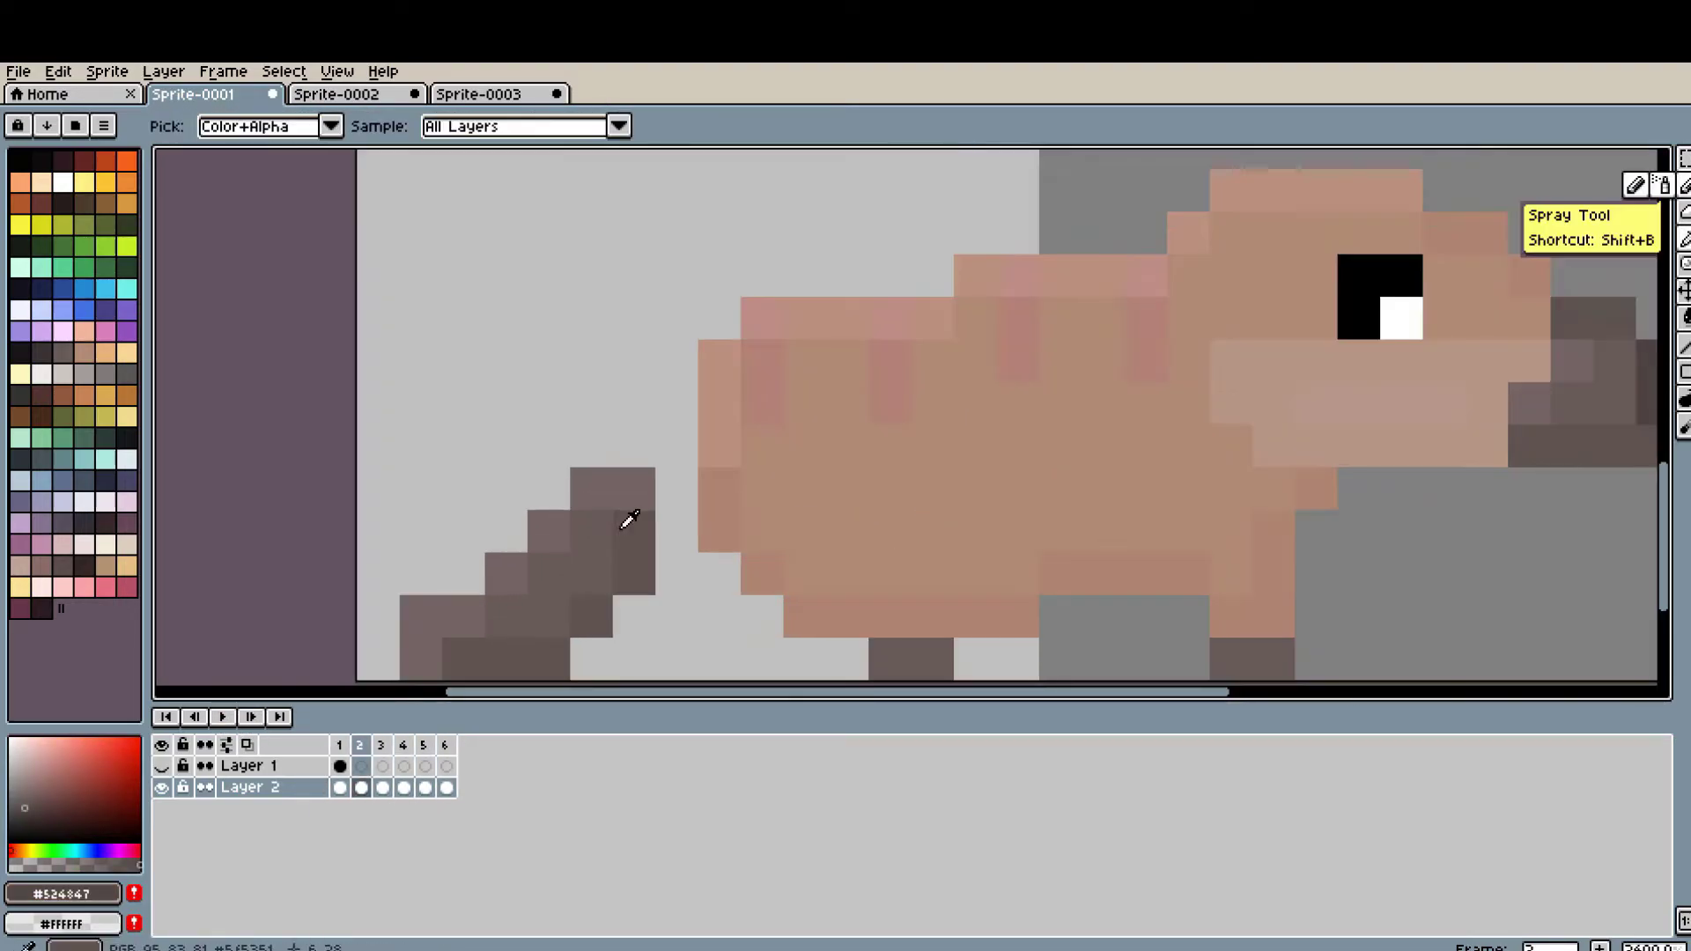
{"action": "scroll", "coordinate": [629, 520], "scroll_direction": "down", "scroll_amount": 3}
{"action": "left_click", "coordinate": [405, 749]}
{"action": "key", "text": "ctrl+v"}
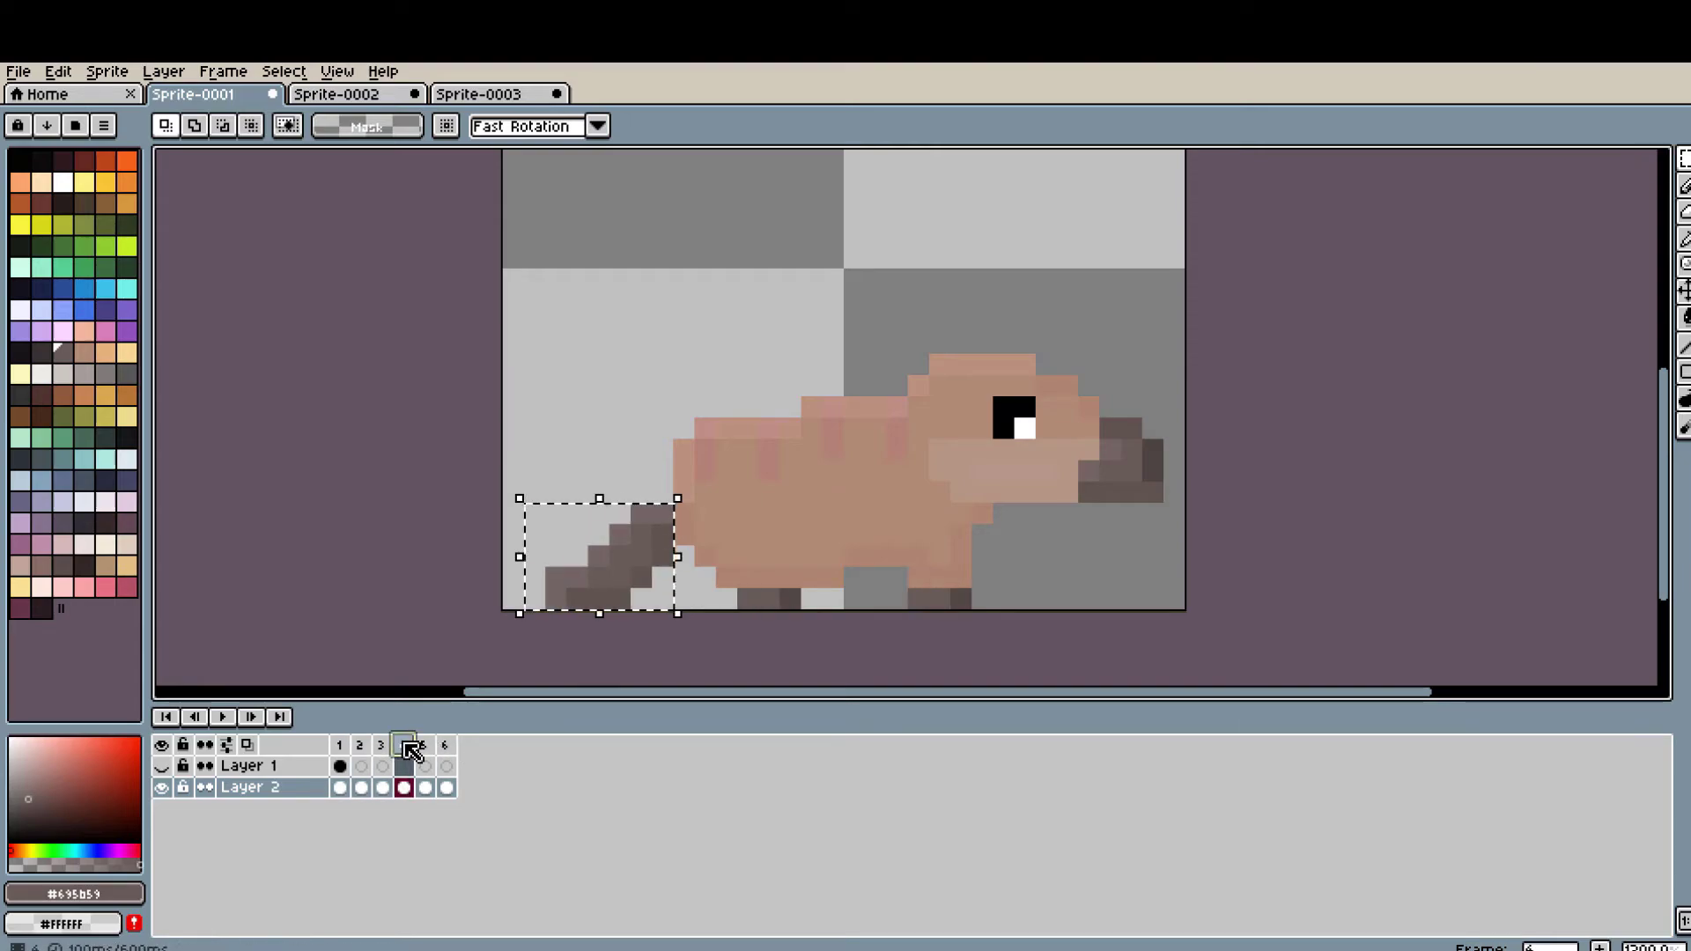
- Preview the walk, stop on frame 5 and retouch it with body colours #ba927f and #b28b78
{"action": "left_click", "coordinate": [222, 716]}
{"action": "scroll", "coordinate": [653, 397], "scroll_direction": "down", "scroll_amount": 1}
{"action": "scroll", "coordinate": [515, 658], "scroll_direction": "up", "scroll_amount": 1}
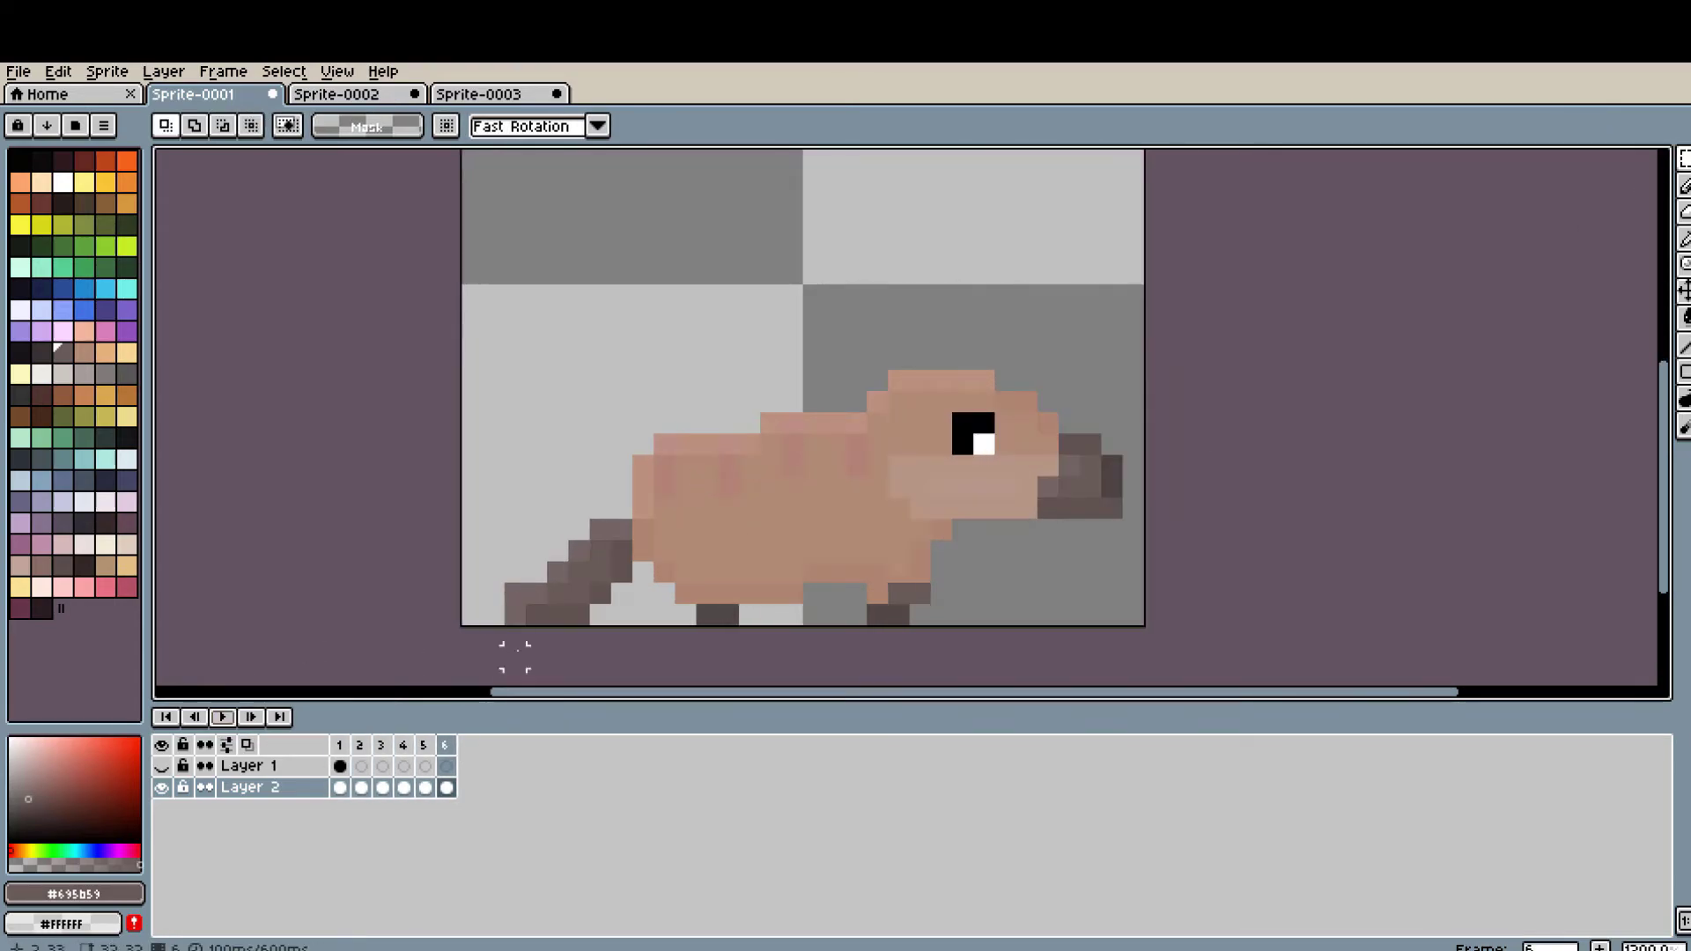
{"action": "left_click", "coordinate": [222, 717]}
{"action": "key", "text": "b"}
{"action": "scroll", "coordinate": [766, 404], "scroll_direction": "up", "scroll_amount": 1}
{"action": "scroll", "coordinate": [728, 382], "scroll_direction": "down", "scroll_amount": 1}
{"action": "scroll", "coordinate": [870, 420], "scroll_direction": "up", "scroll_amount": 1}
{"action": "left_click", "coordinate": [871, 420], "text": "alt"}
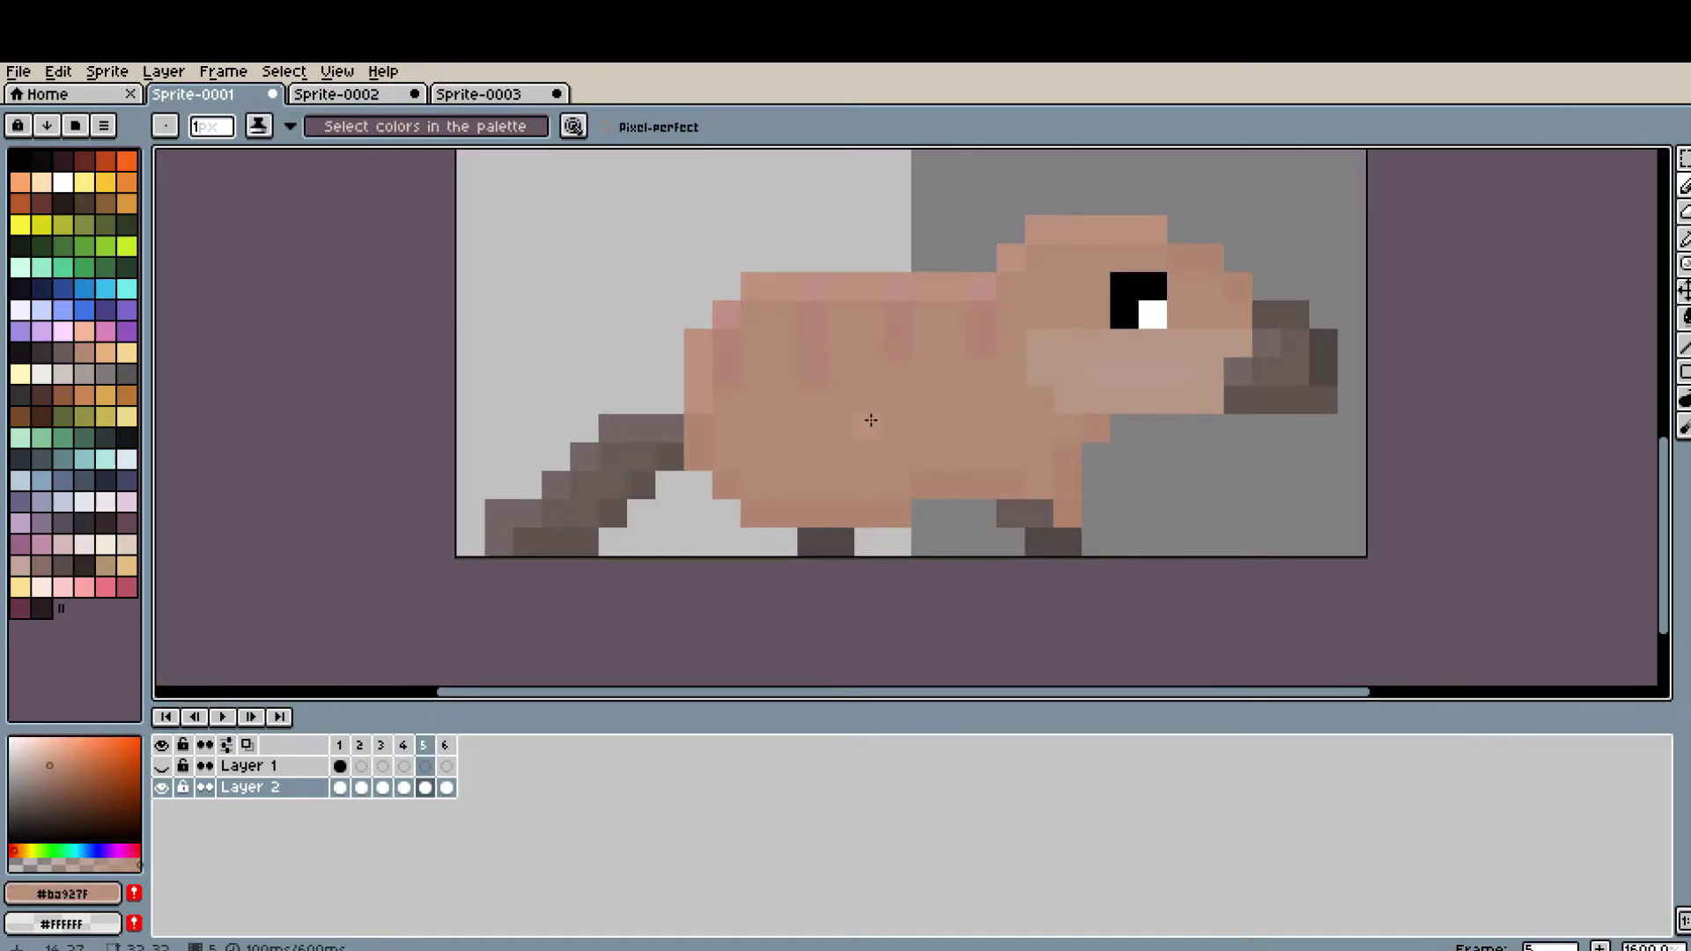
{"action": "scroll", "coordinate": [870, 420], "scroll_direction": "up", "scroll_amount": 1}
{"action": "left_click", "coordinate": [827, 438], "text": "alt"}
{"action": "scroll", "coordinate": [827, 438], "scroll_direction": "down", "scroll_amount": 1}
- Check the legs in playback, then touch up frame 6 with dark leg colour #695b59
{"action": "left_click", "coordinate": [227, 717]}
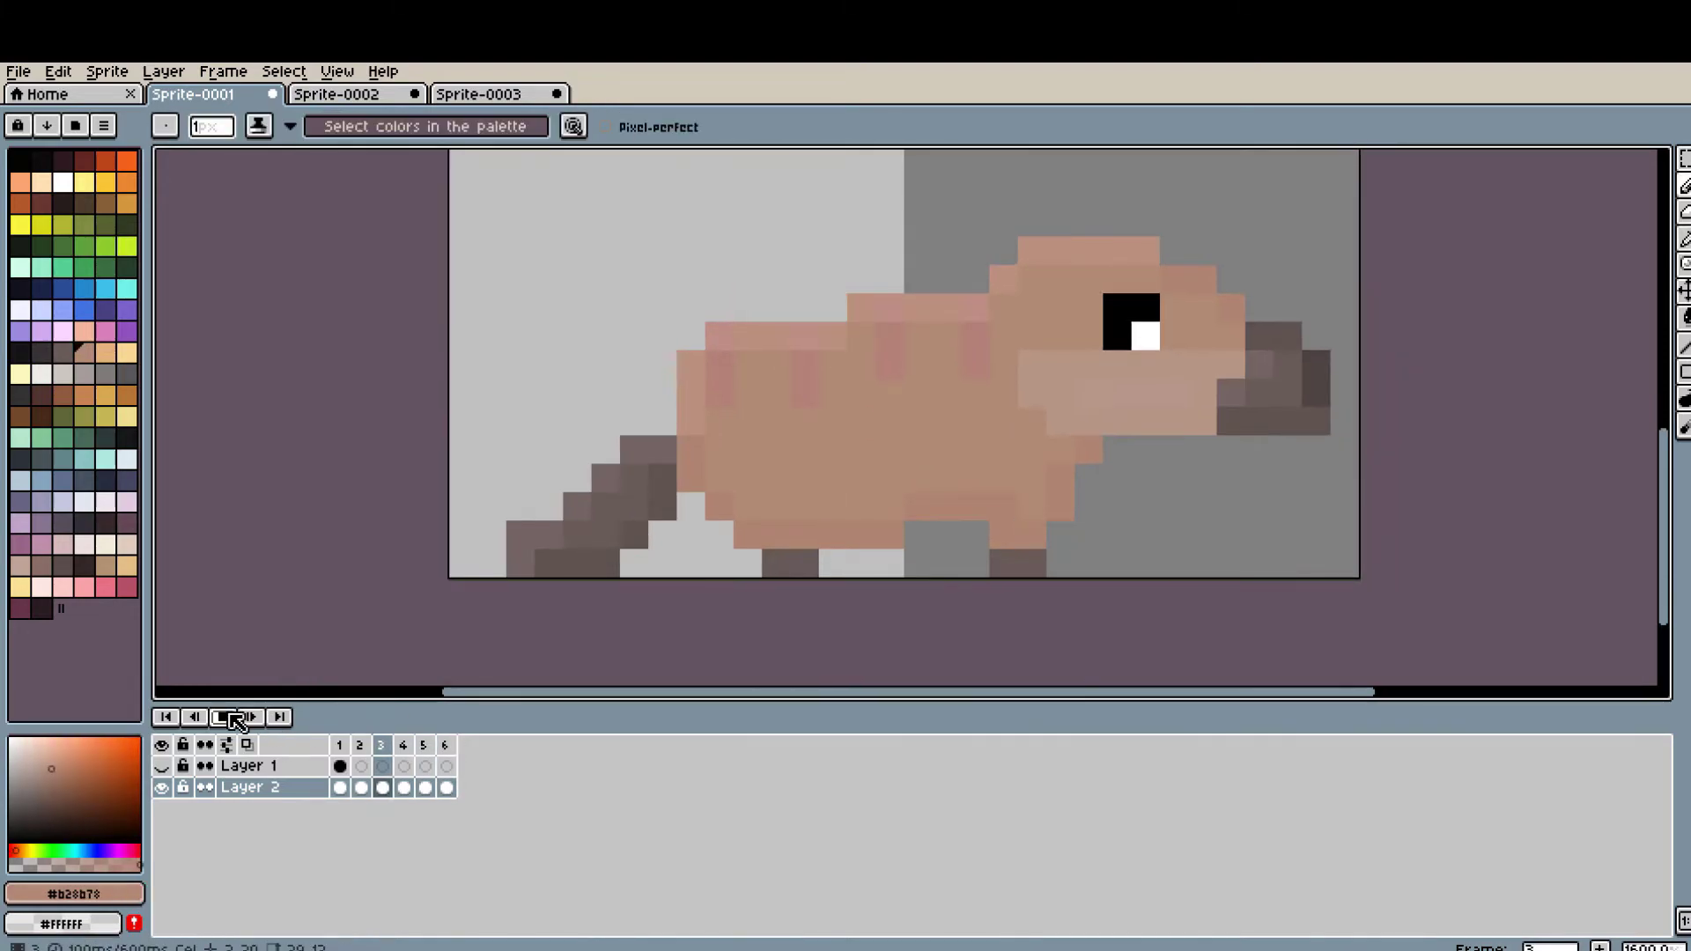
{"action": "scroll", "coordinate": [734, 570], "scroll_direction": "up", "scroll_amount": 1}
{"action": "key", "text": "Return"}
{"action": "scroll", "coordinate": [935, 517], "scroll_direction": "down", "scroll_amount": 1}
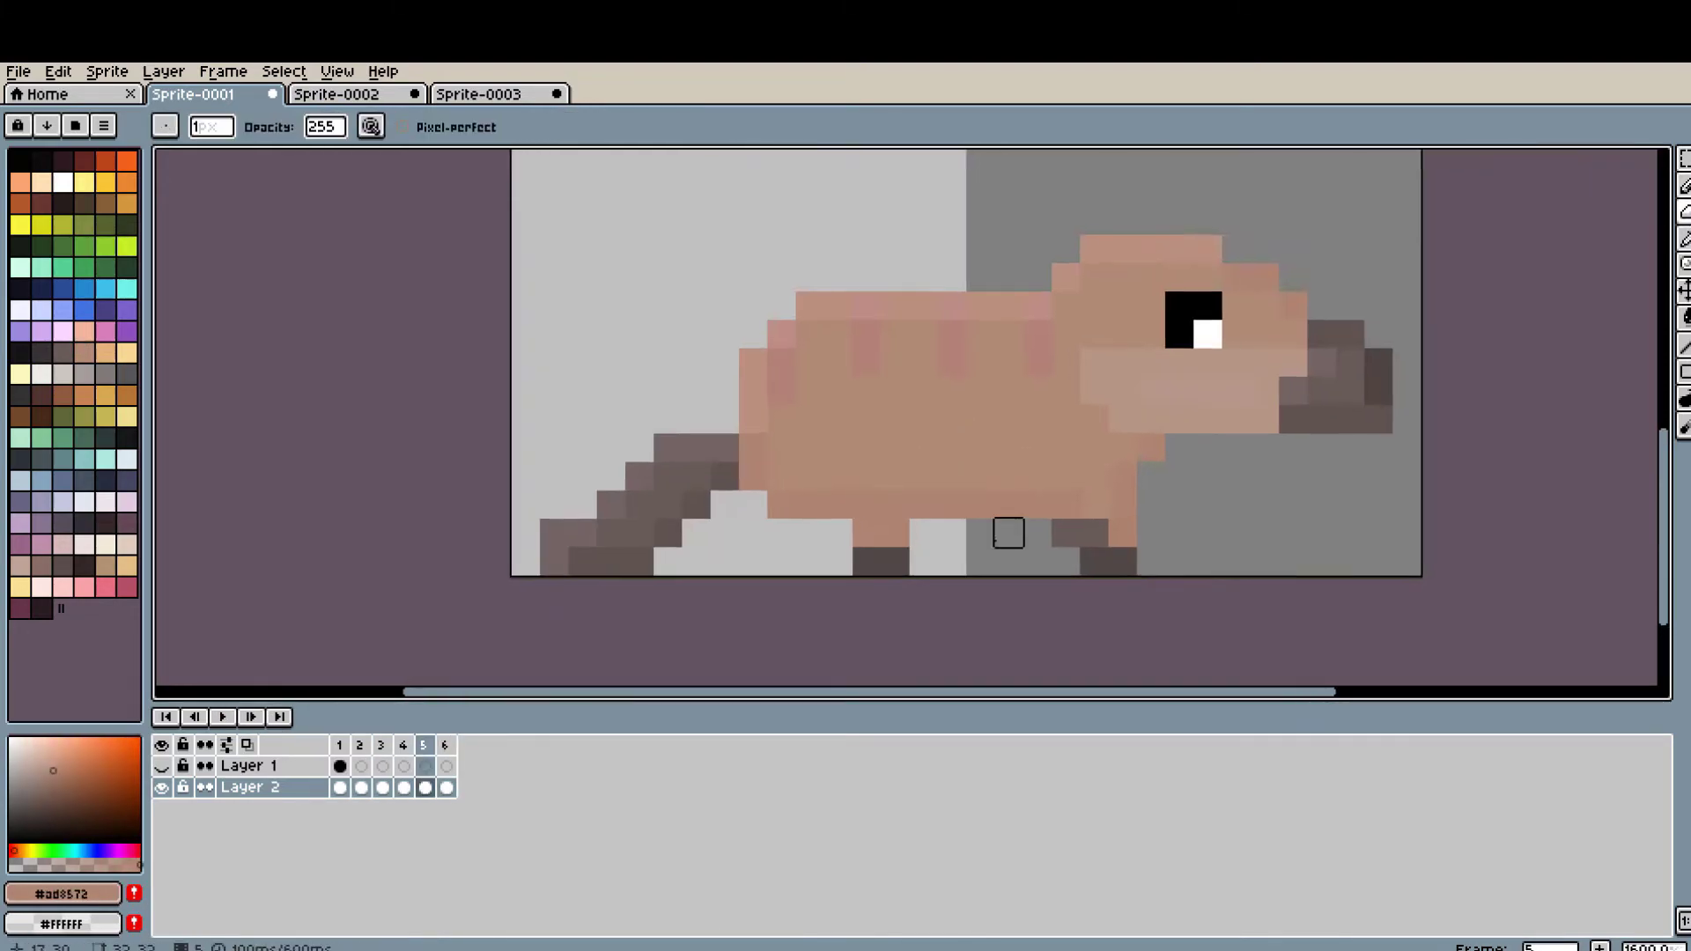
{"action": "scroll", "coordinate": [1008, 532], "scroll_direction": "up", "scroll_amount": 1}
{"action": "key", "text": "Right"}
{"action": "left_click", "coordinate": [781, 563], "text": "alt"}
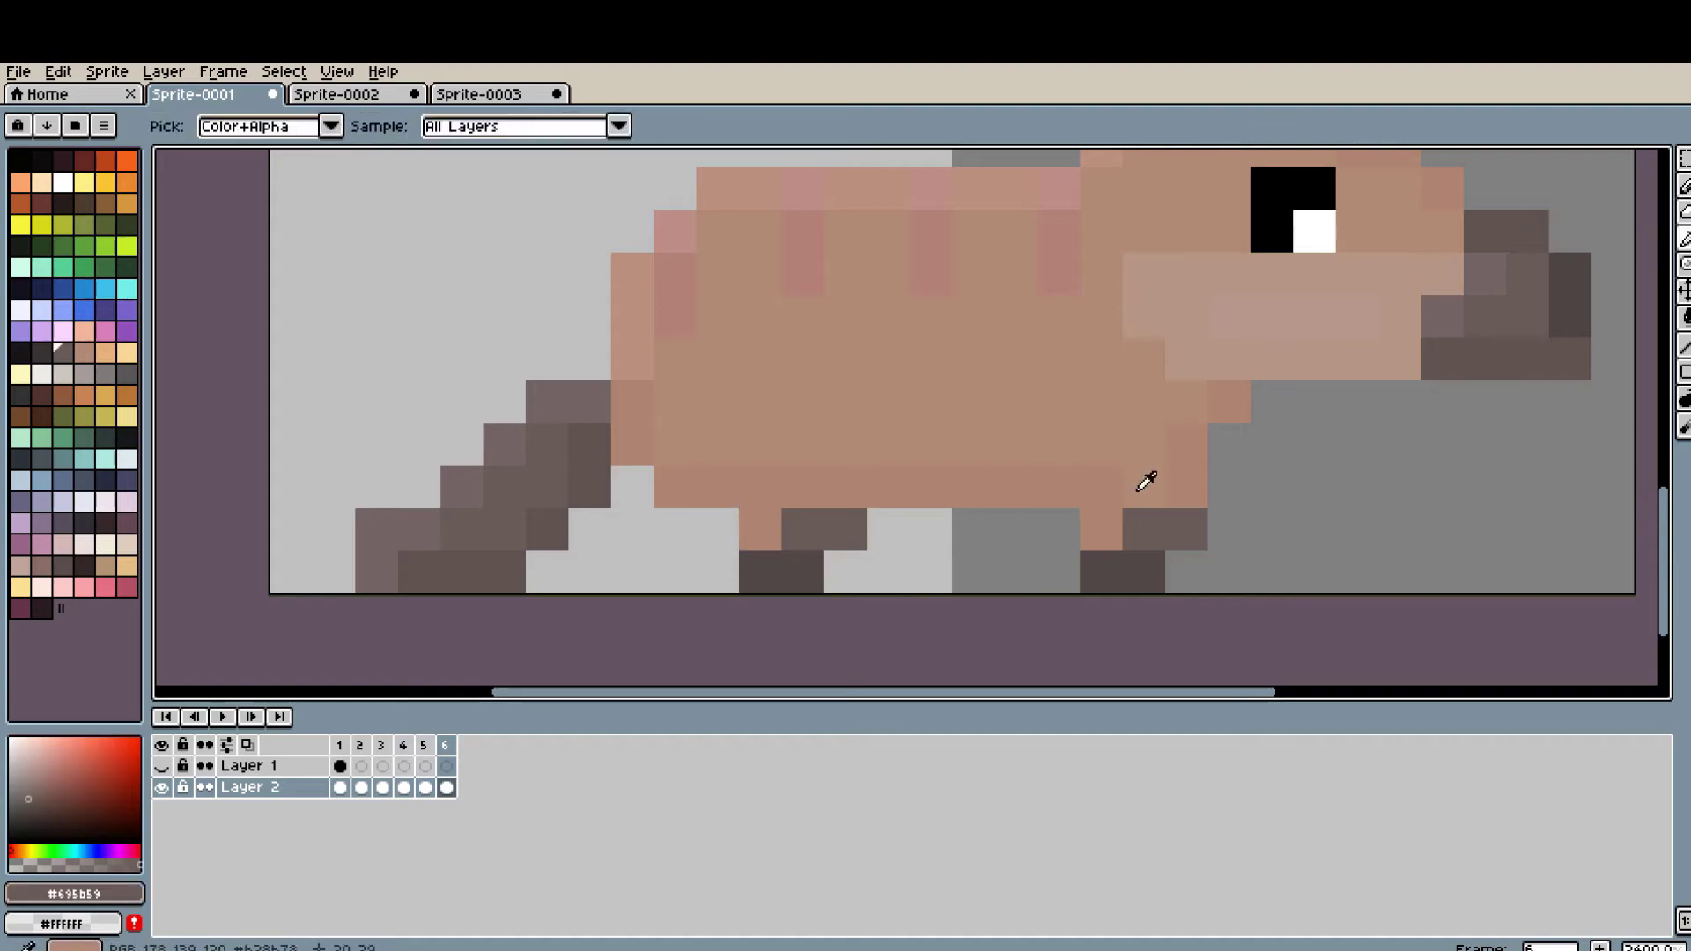
{"action": "scroll", "coordinate": [898, 411], "scroll_direction": "down", "scroll_amount": 2}
{"action": "scroll", "coordinate": [1027, 340], "scroll_direction": "down", "scroll_amount": 2}
{"action": "scroll", "coordinate": [1027, 340], "scroll_direction": "up", "scroll_amount": 3}
- Marquee-select the head in frames 3 and 6 and shift it one pixel forward
{"action": "key", "text": "m"}
{"action": "left_click", "coordinate": [382, 745]}
{"action": "left_click_drag", "start_coordinate": [875, 370], "coordinate": [1170, 584]}
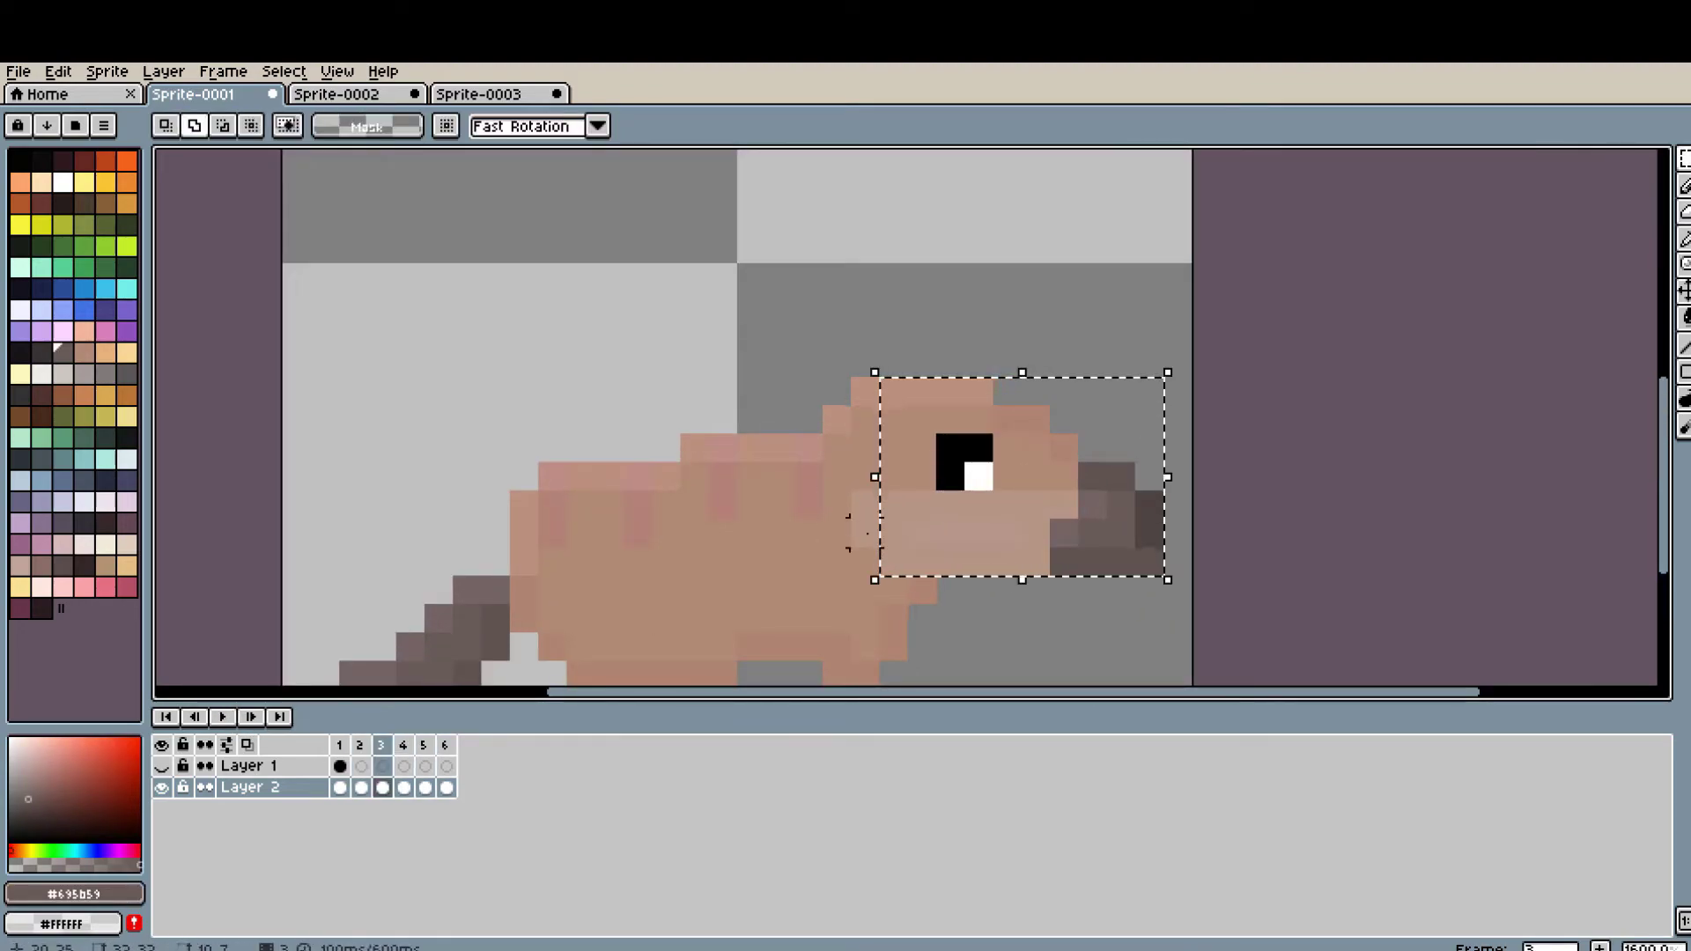
{"action": "key", "text": "Right"}
{"action": "scroll", "coordinate": [907, 491], "scroll_direction": "down", "scroll_amount": 1}
{"action": "key", "text": "Right"}
{"action": "key", "text": "Right"}
{"action": "key", "text": "Right"}
{"action": "left_click", "coordinate": [835, 481], "text": "alt"}
{"action": "scroll", "coordinate": [835, 481], "scroll_direction": "up", "scroll_amount": 1}
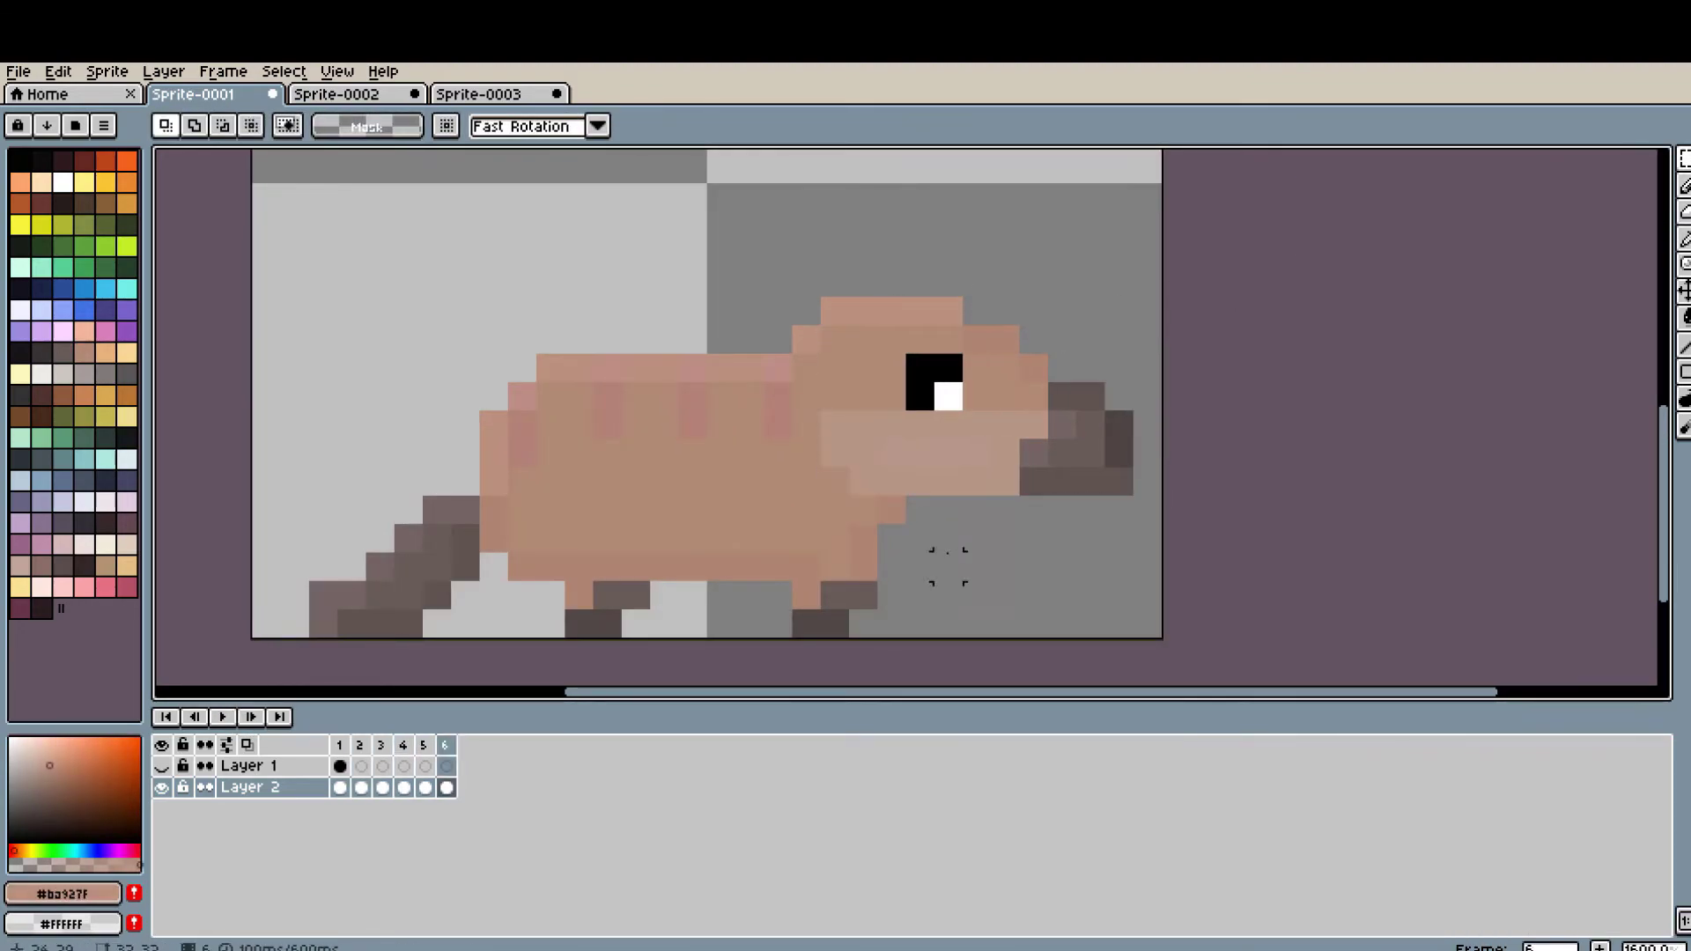
{"action": "key", "text": "ctrl+z"}
{"action": "key", "text": "ctrl+z"}
{"action": "key", "text": "ctrl+z"}
- Play the finished six-frame walk loop, then switch to Sprite-0002
{"action": "key", "text": "b"}
{"action": "scroll", "coordinate": [1374, 282], "scroll_direction": "down", "scroll_amount": 1}
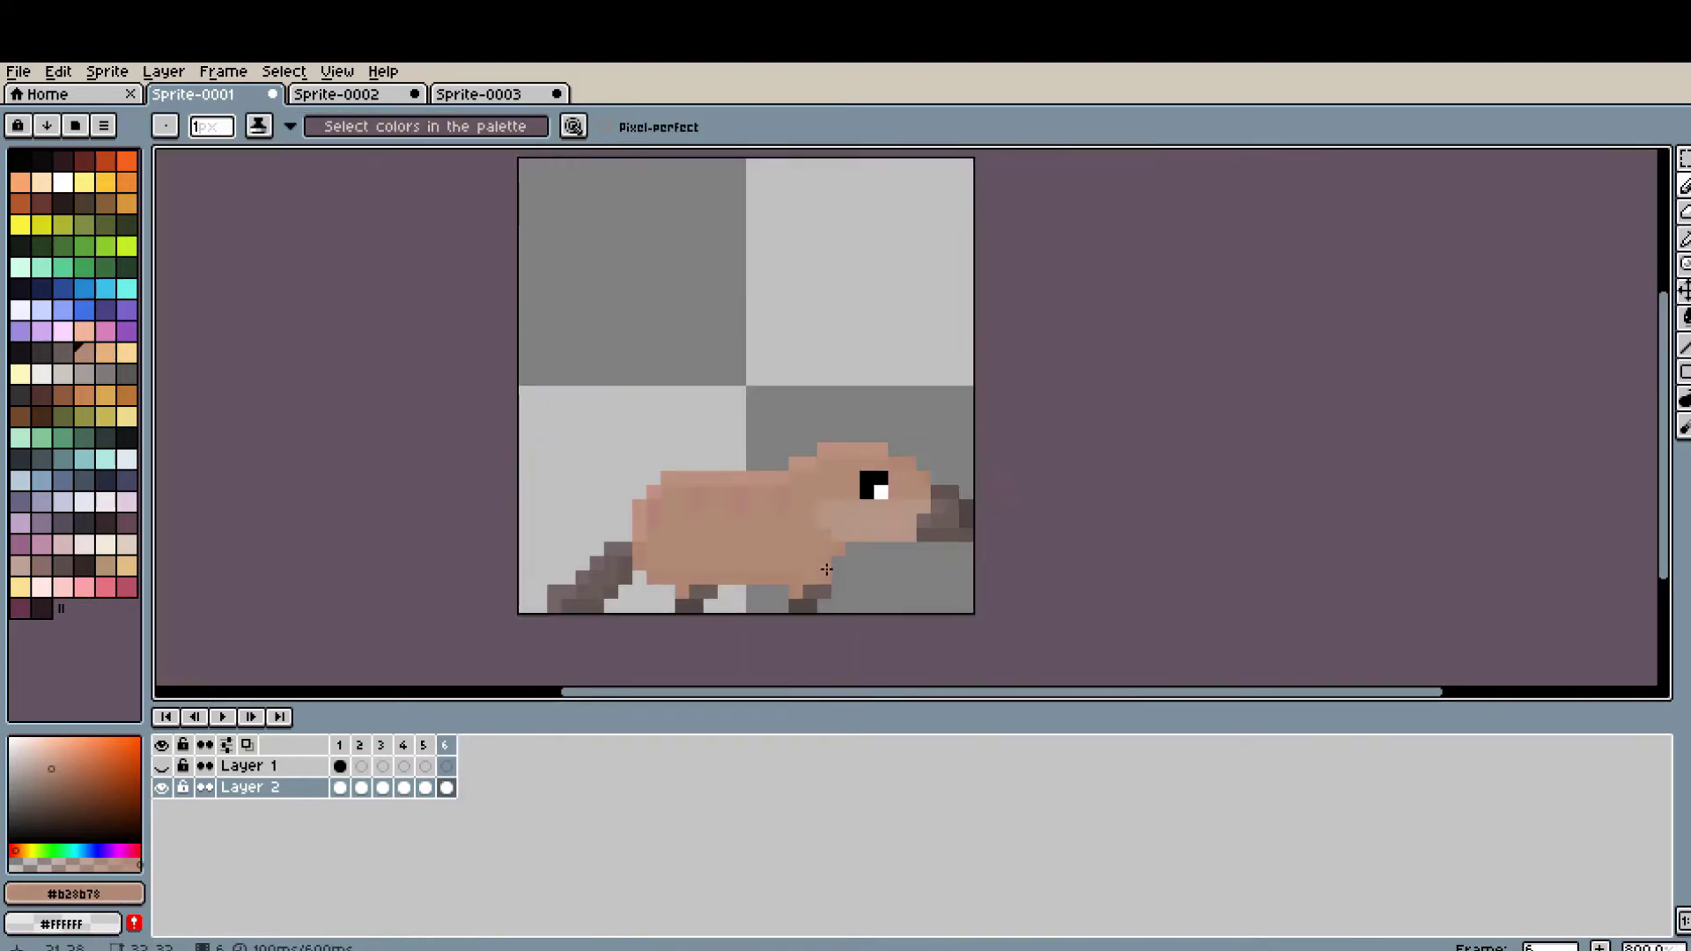
{"action": "left_click", "coordinate": [223, 717]}
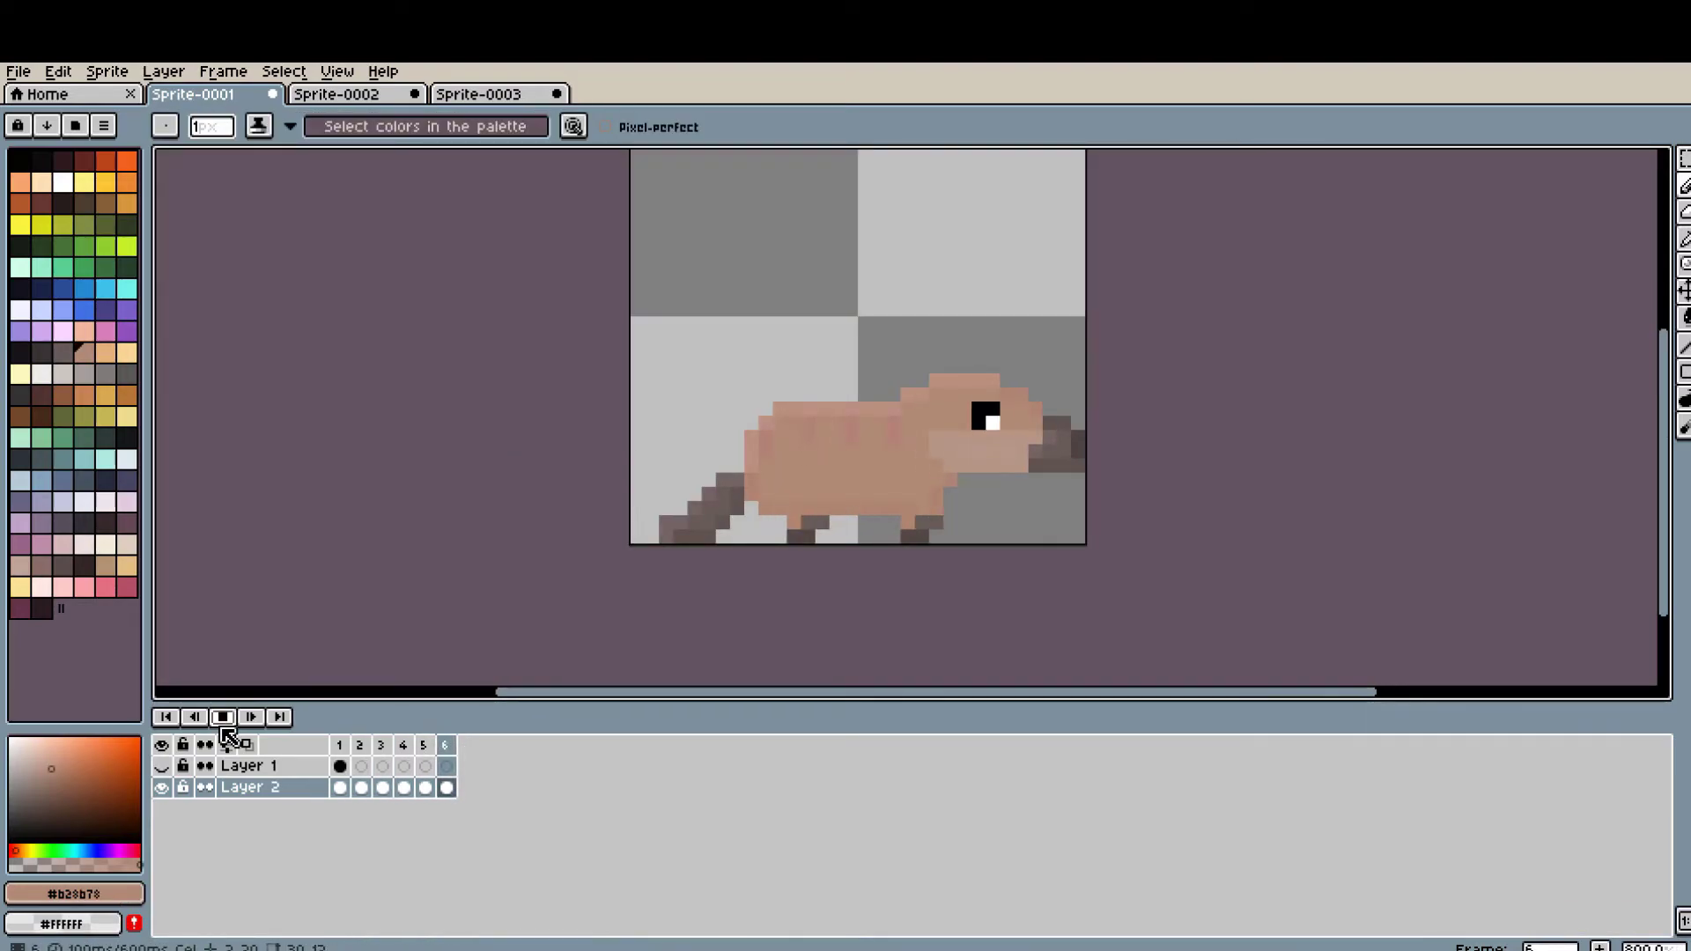
{"action": "key", "text": "ctrl+Tab"}
- Hide Layer 1 and add new frames through the frame right-click menu
{"action": "scroll", "coordinate": [1359, 328], "scroll_direction": "down", "scroll_amount": 1}
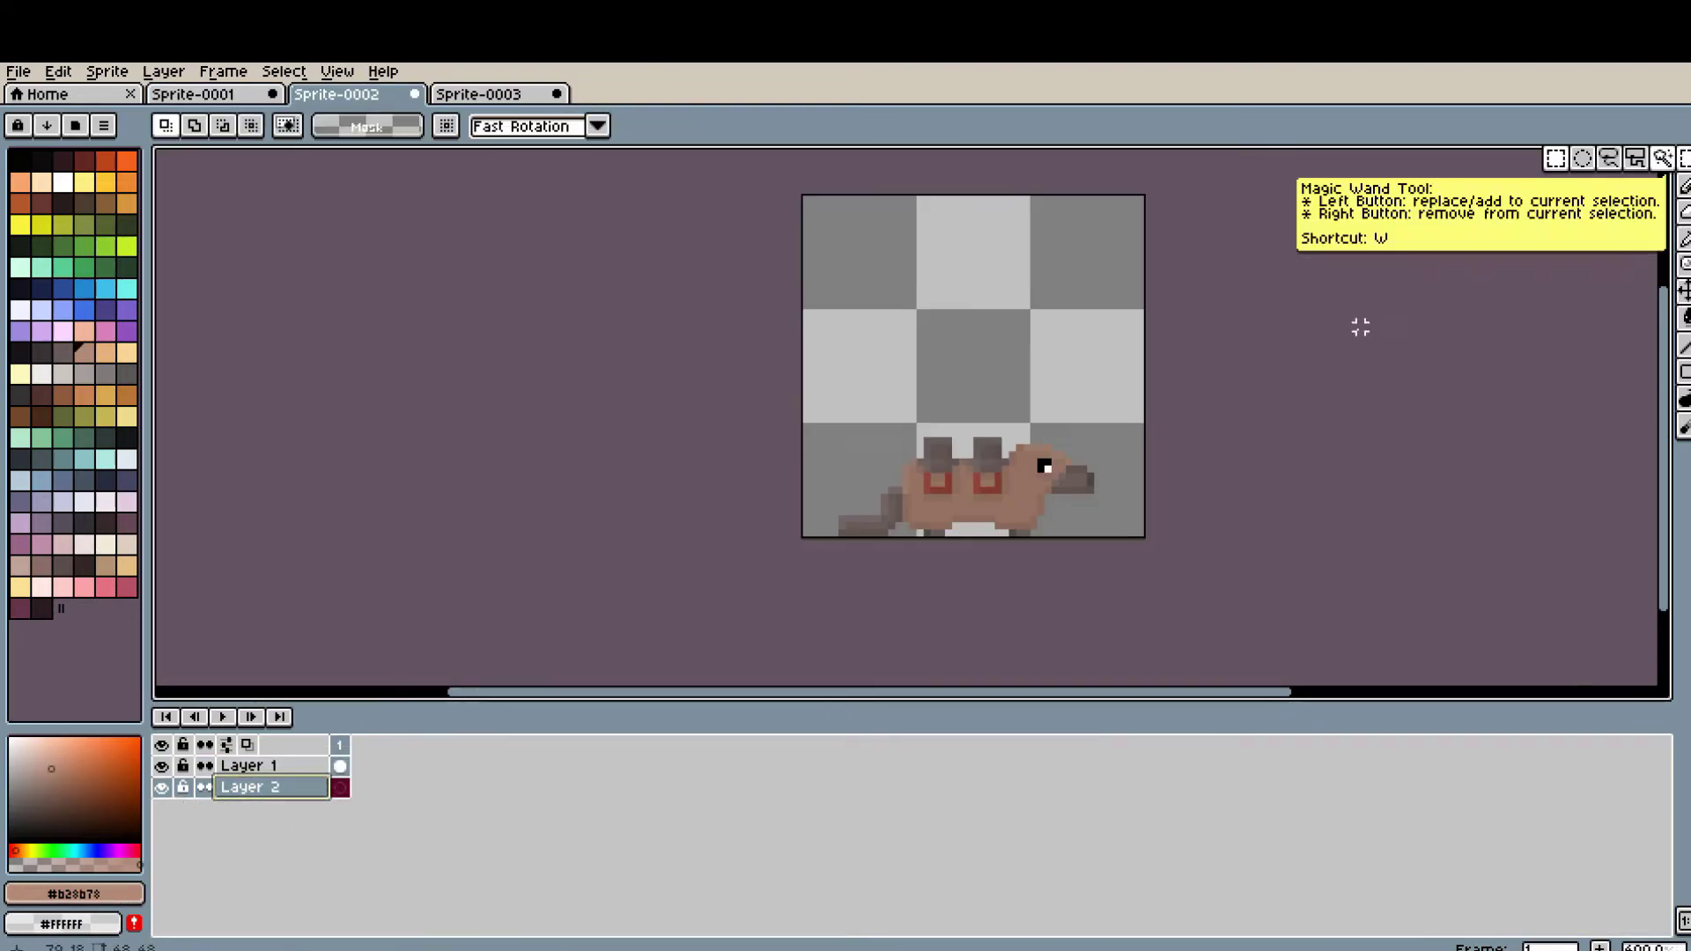
{"action": "key", "text": "ctrl+v"}
{"action": "key", "text": "Escape"}
{"action": "left_click", "coordinate": [161, 766]}
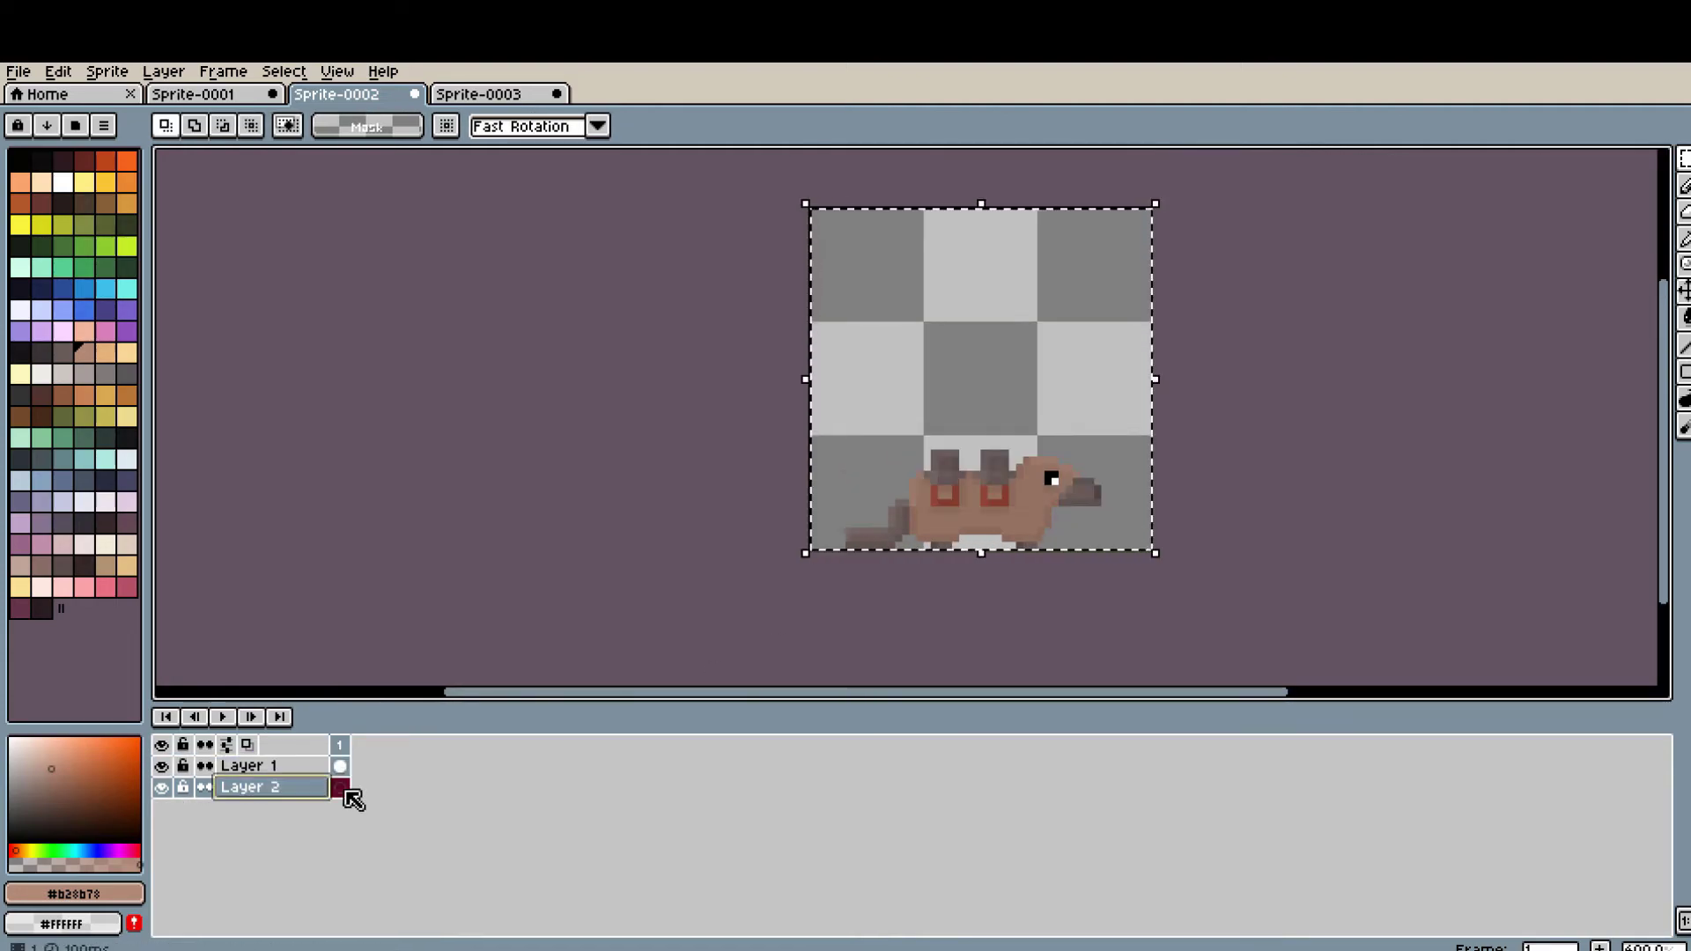
{"action": "scroll", "coordinate": [1005, 501], "scroll_direction": "up", "scroll_amount": 1}
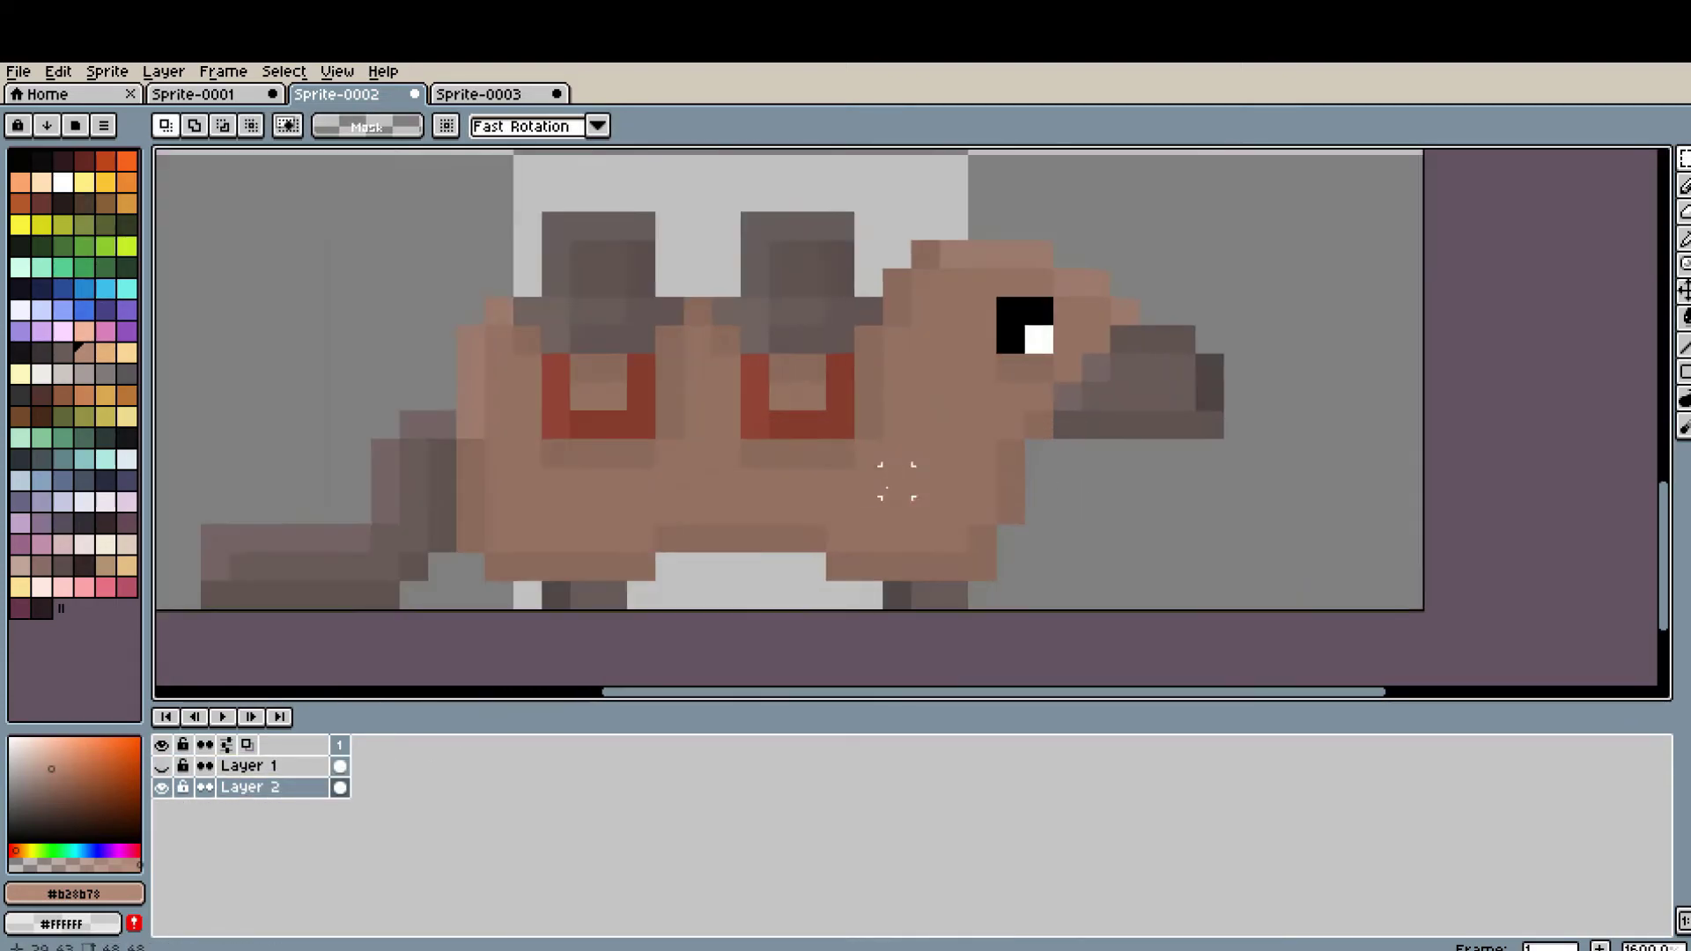
{"action": "right_click", "coordinate": [340, 788]}
{"action": "left_click", "coordinate": [406, 801]}
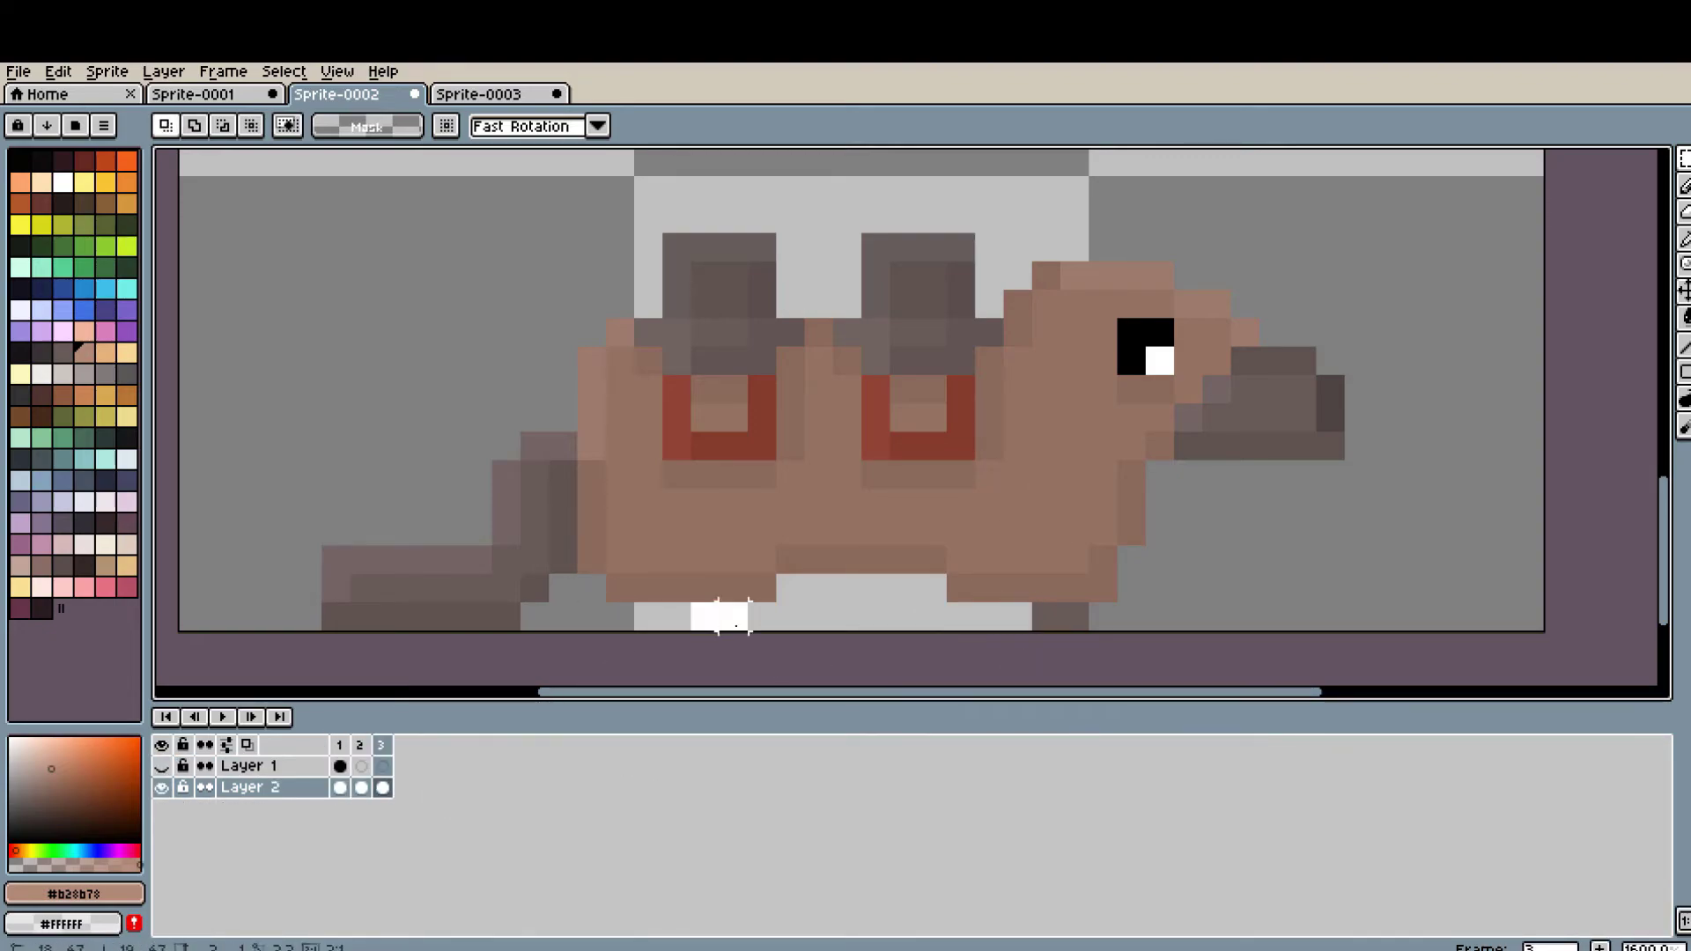
{"action": "right_click", "coordinate": [383, 787]}
{"action": "left_click", "coordinate": [493, 866]}
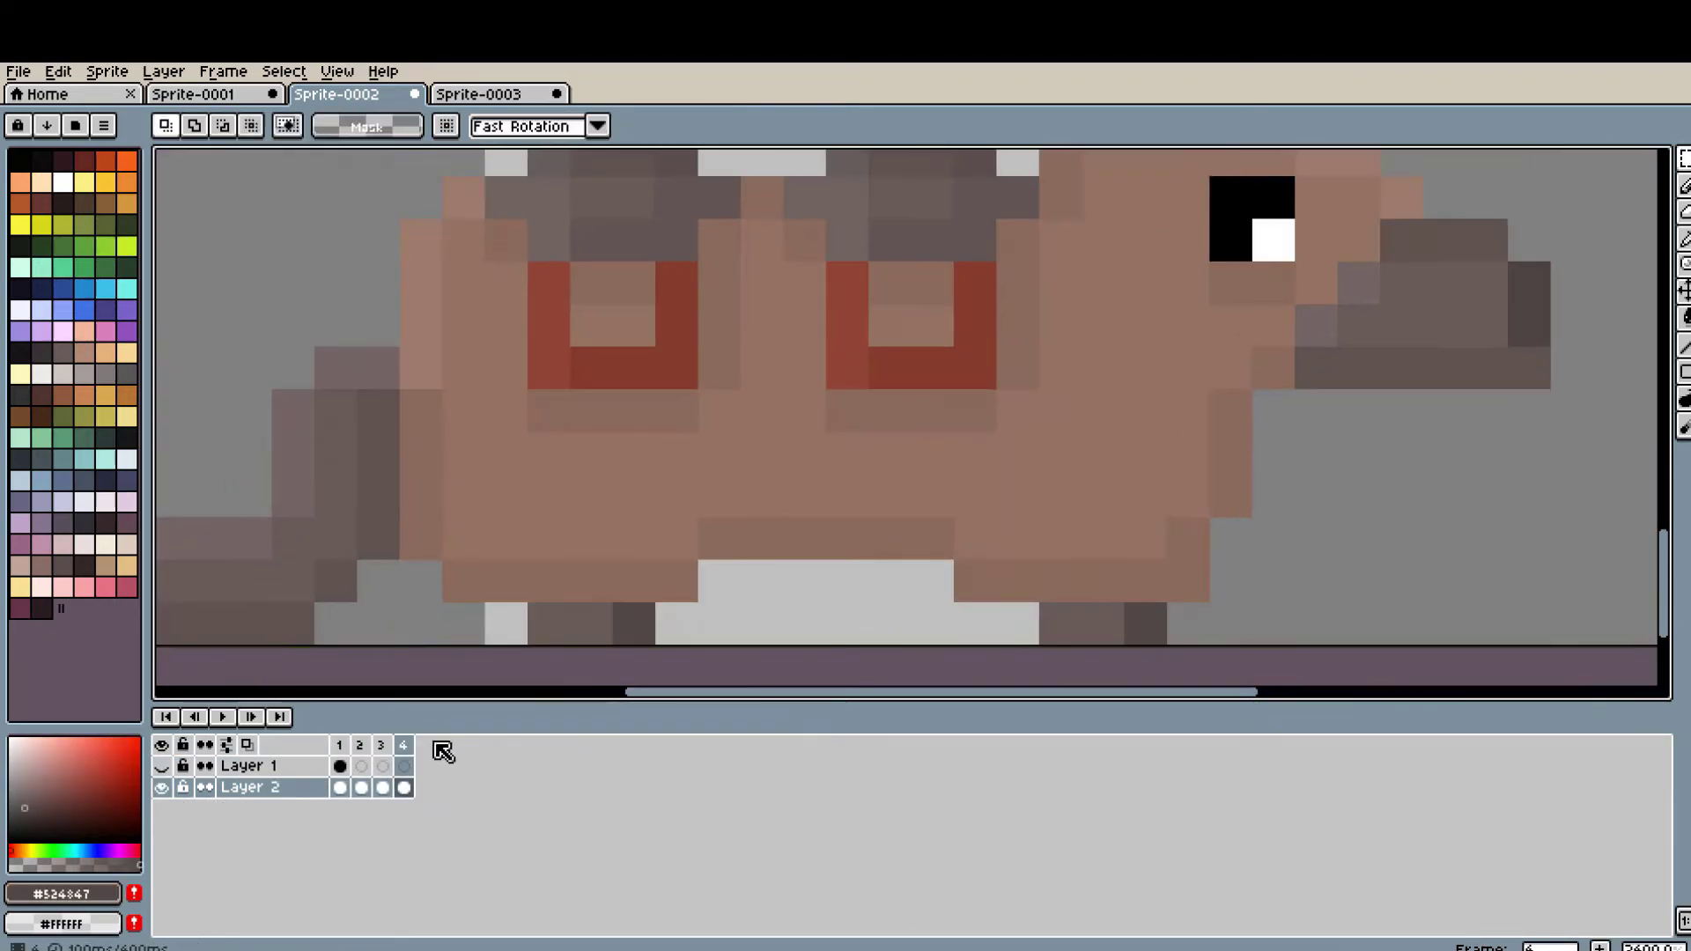
- Add frame 6 and sample the creature's body brown and dark grey with the pencil
{"action": "key", "text": "b"}
{"action": "left_click", "coordinate": [661, 540], "text": "alt"}
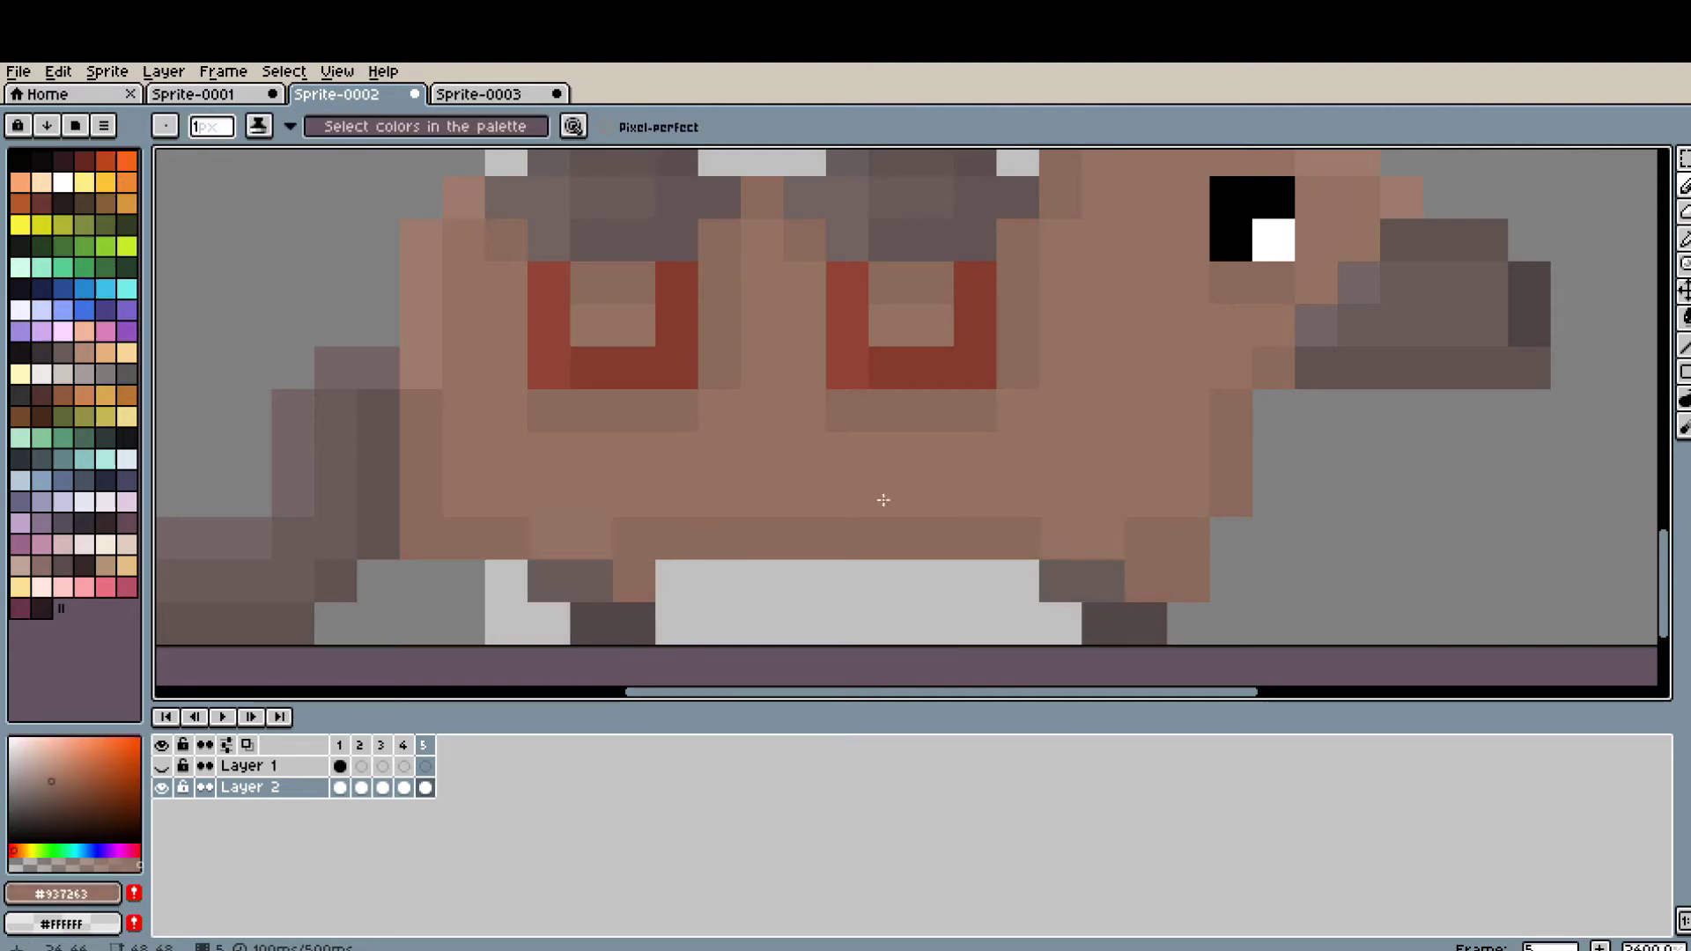
{"action": "scroll", "coordinate": [884, 499], "scroll_direction": "down", "scroll_amount": 1}
{"action": "right_click", "coordinate": [423, 745]}
{"action": "left_click", "coordinate": [484, 785]}
{"action": "scroll", "coordinate": [667, 580], "scroll_direction": "up", "scroll_amount": 3}
{"action": "left_click", "coordinate": [667, 580], "text": "alt"}
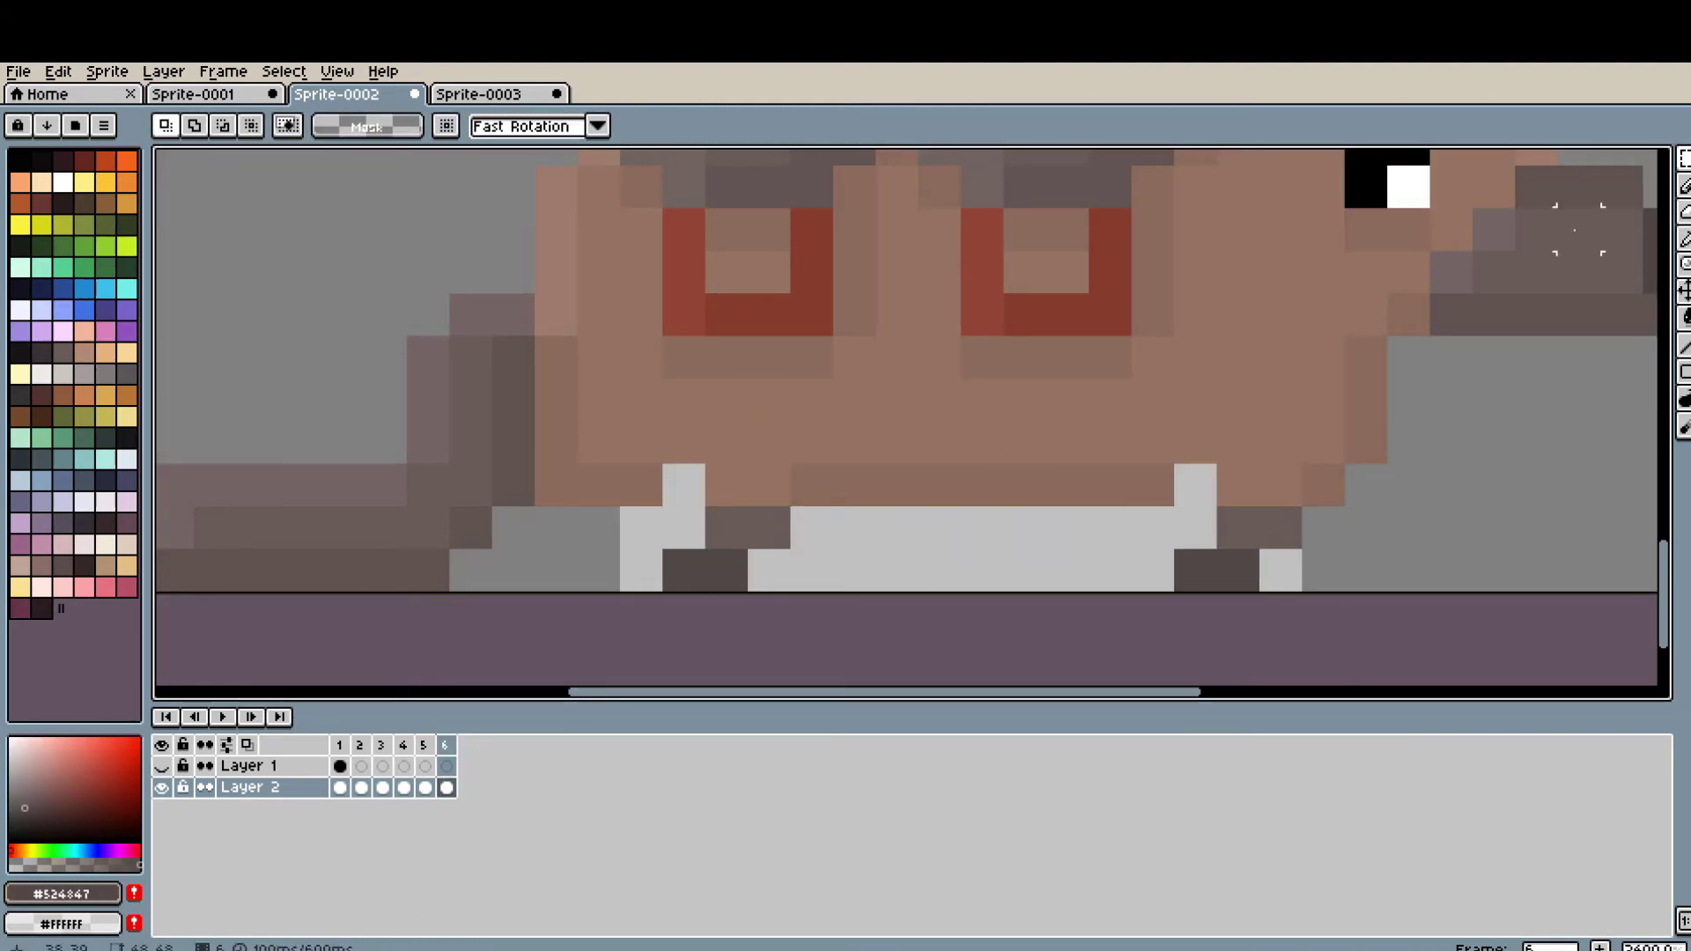
- Preview the animation, stopping on frame 5 to sample the tail and dark grey-brown colours
{"action": "key", "text": "Return"}
{"action": "scroll", "coordinate": [975, 535], "scroll_direction": "down", "scroll_amount": 2}
{"action": "scroll", "coordinate": [871, 516], "scroll_direction": "up", "scroll_amount": 3}
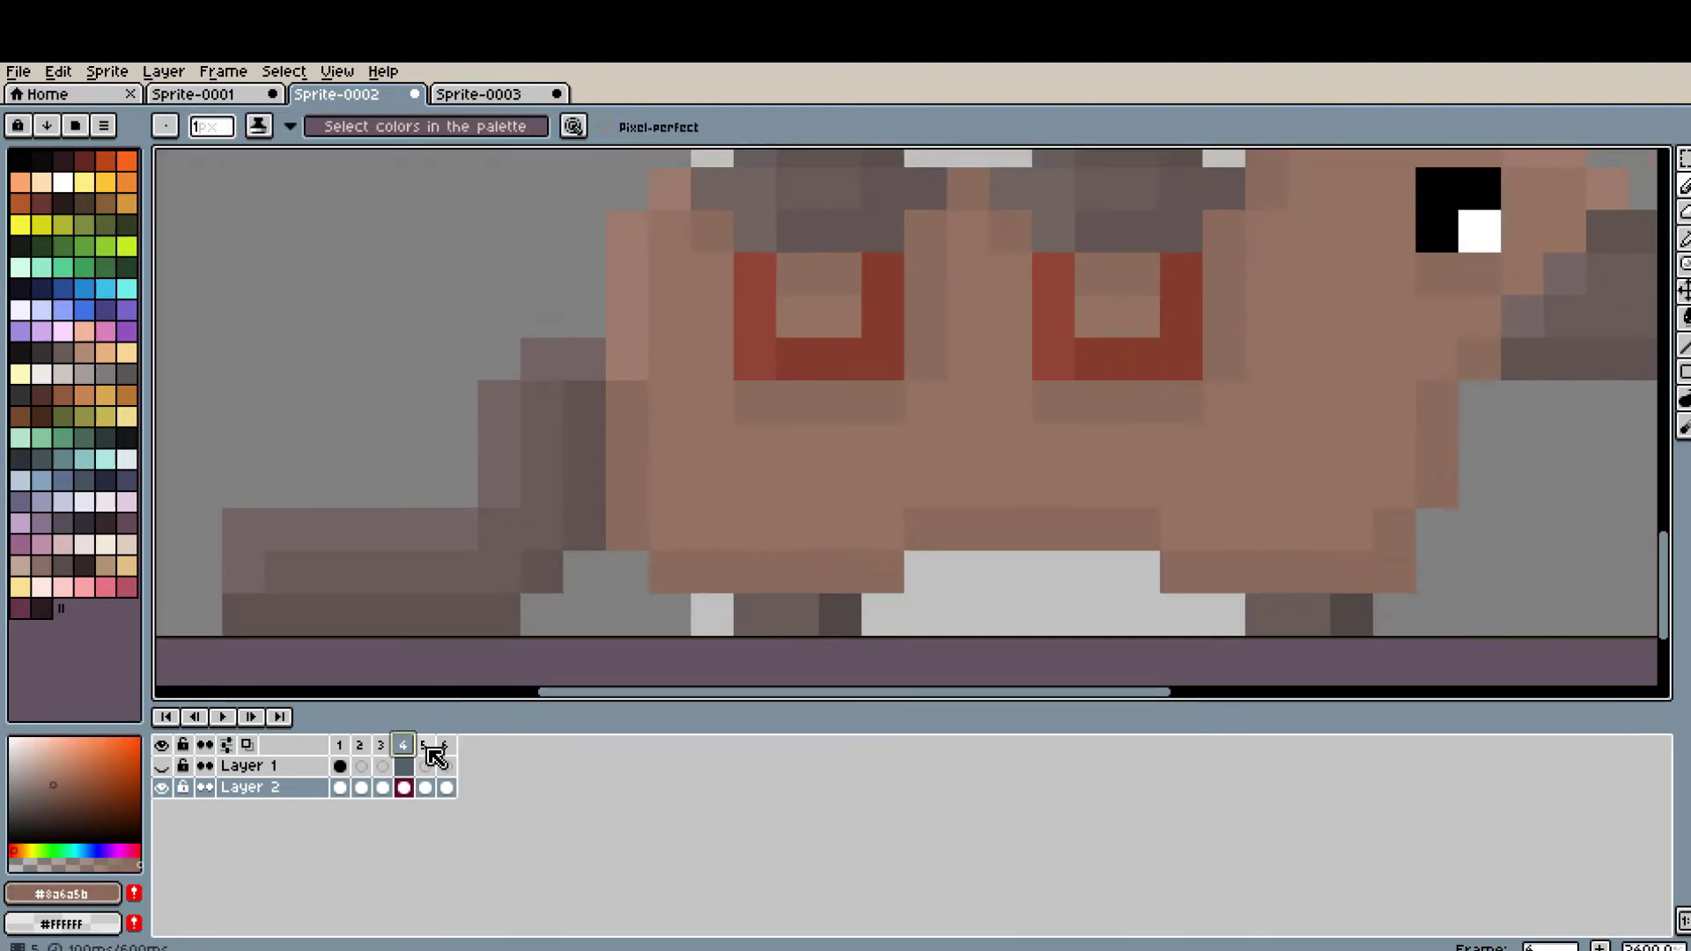
{"action": "left_click", "coordinate": [933, 495], "text": "alt"}
{"action": "key", "text": "Return"}
{"action": "scroll", "coordinate": [936, 528], "scroll_direction": "down", "scroll_amount": 3}
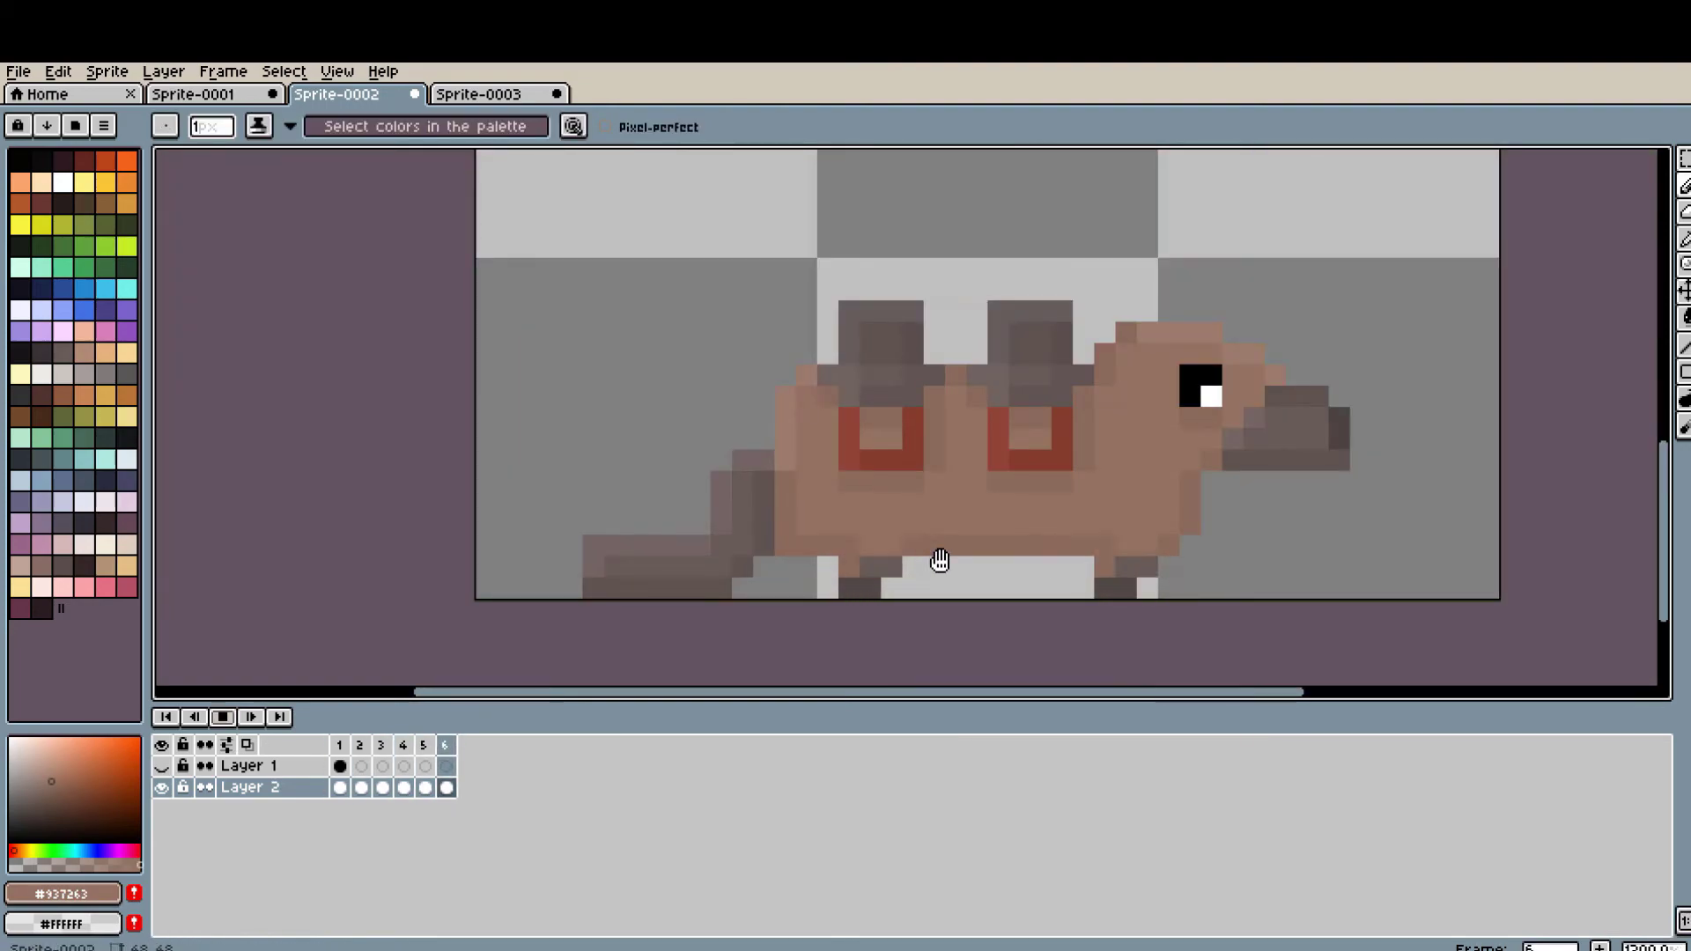
{"action": "left_click", "coordinate": [728, 540], "text": "alt"}
{"action": "scroll", "coordinate": [600, 594], "scroll_direction": "up", "scroll_amount": 1}
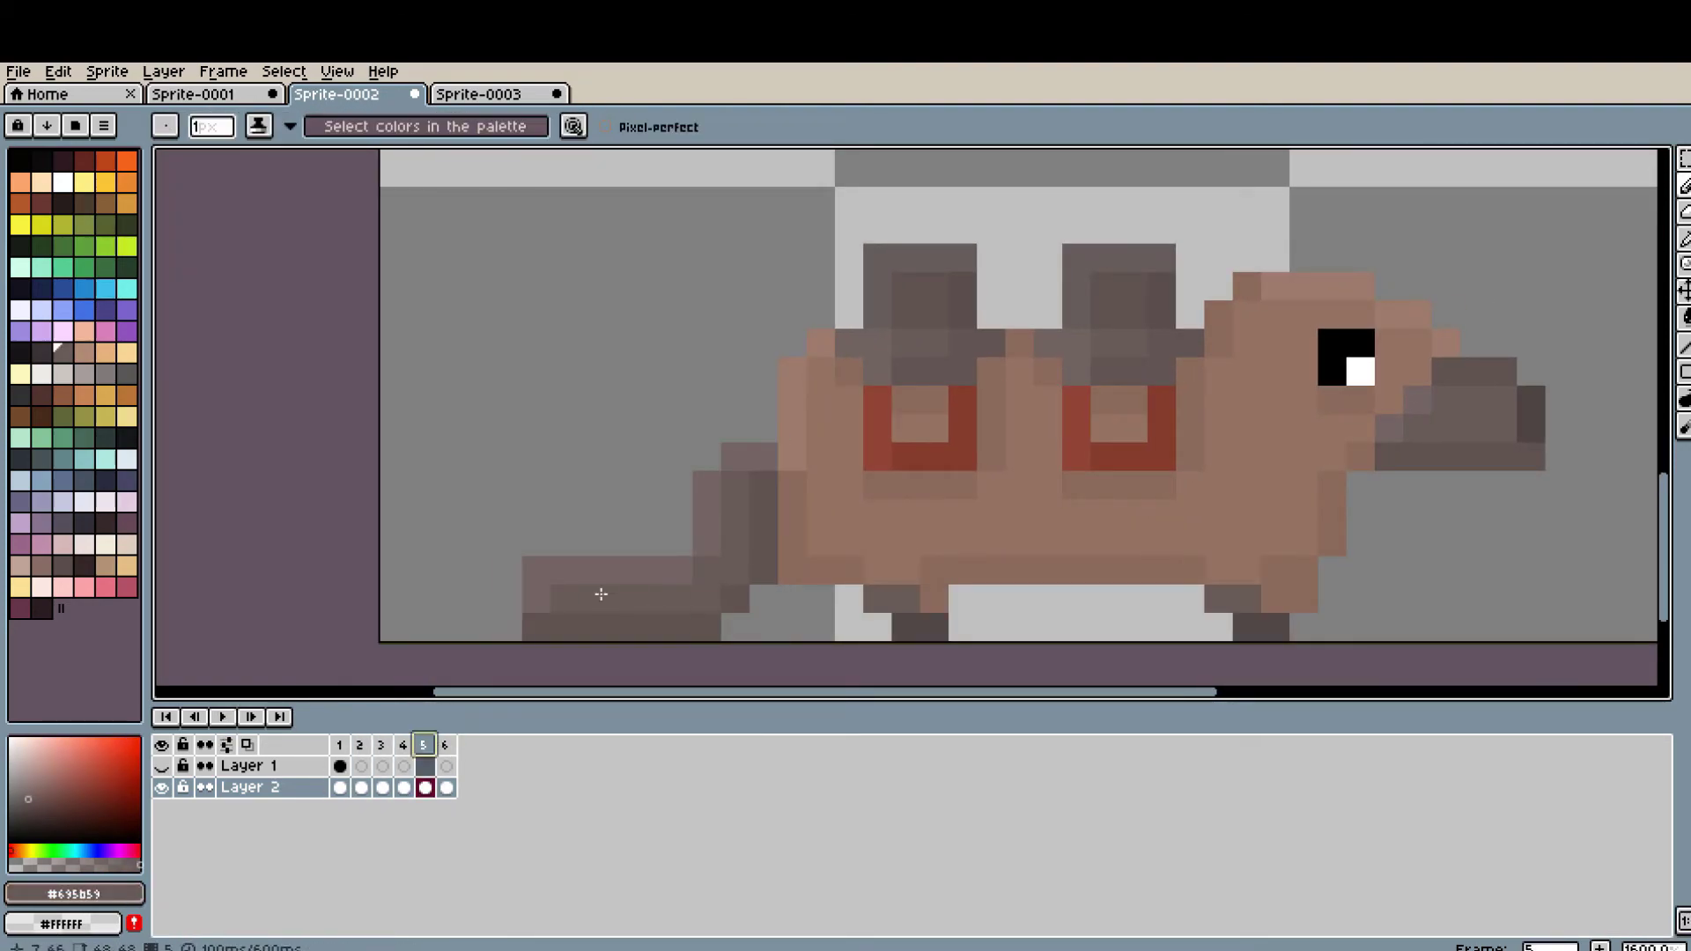
{"action": "left_click", "coordinate": [767, 510], "text": "alt"}
- Step through frames 3 and 4 and replay to check the motion
{"action": "left_click", "coordinate": [382, 787]}
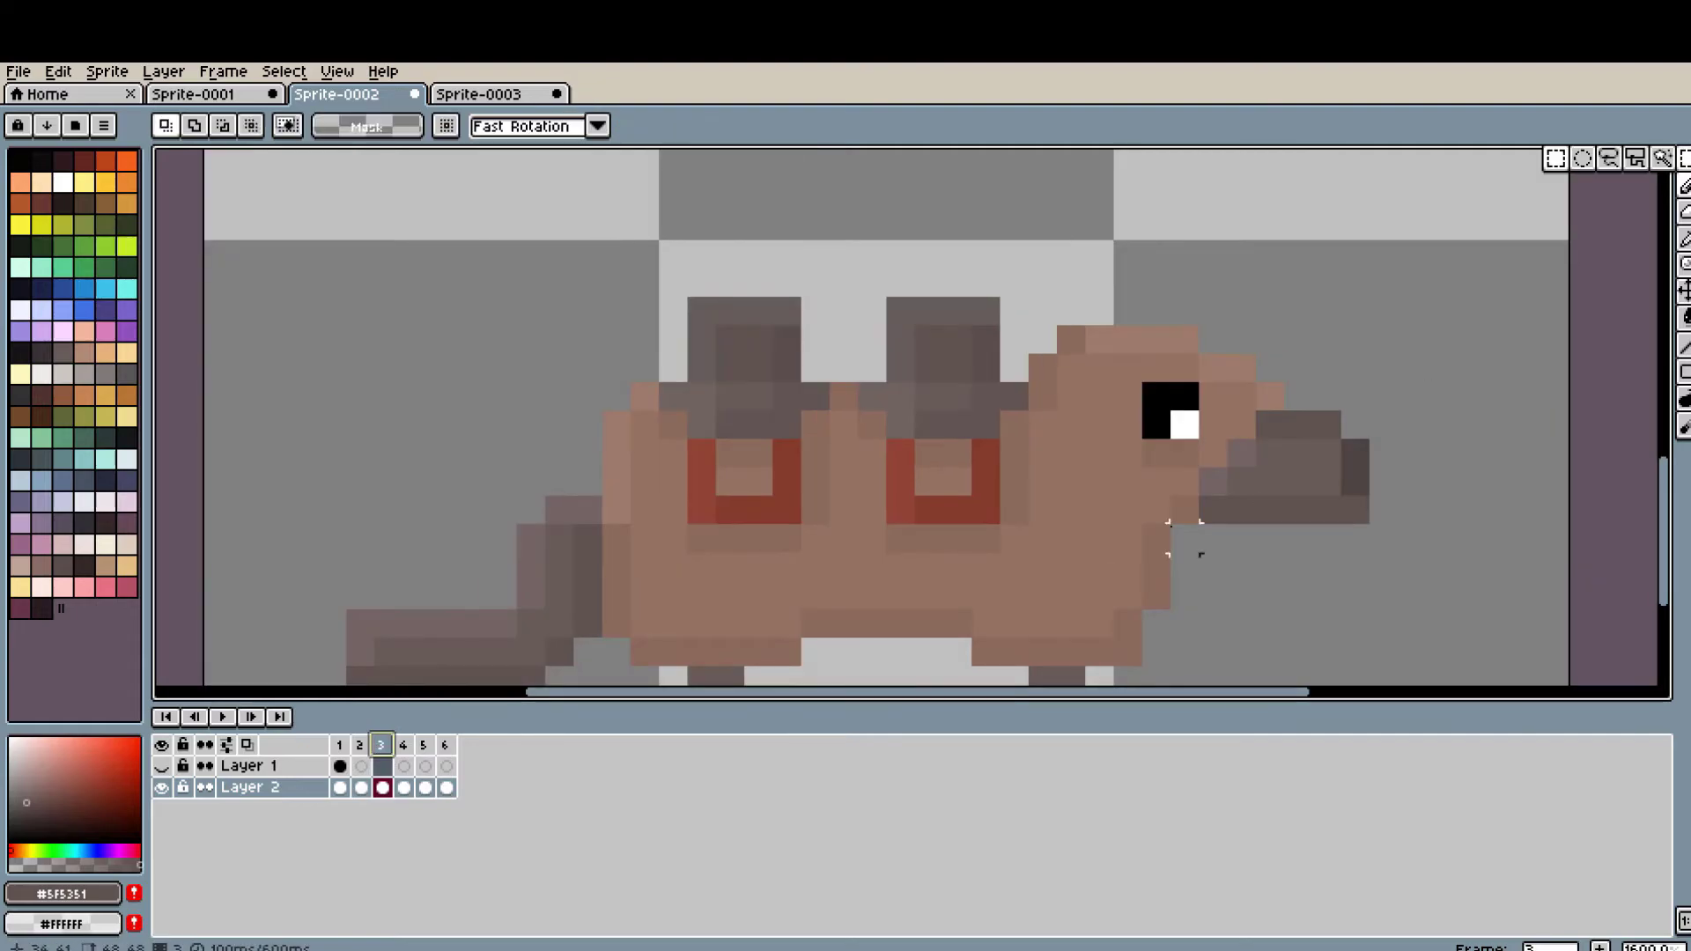
{"action": "key", "text": "period"}
{"action": "key", "text": "b"}
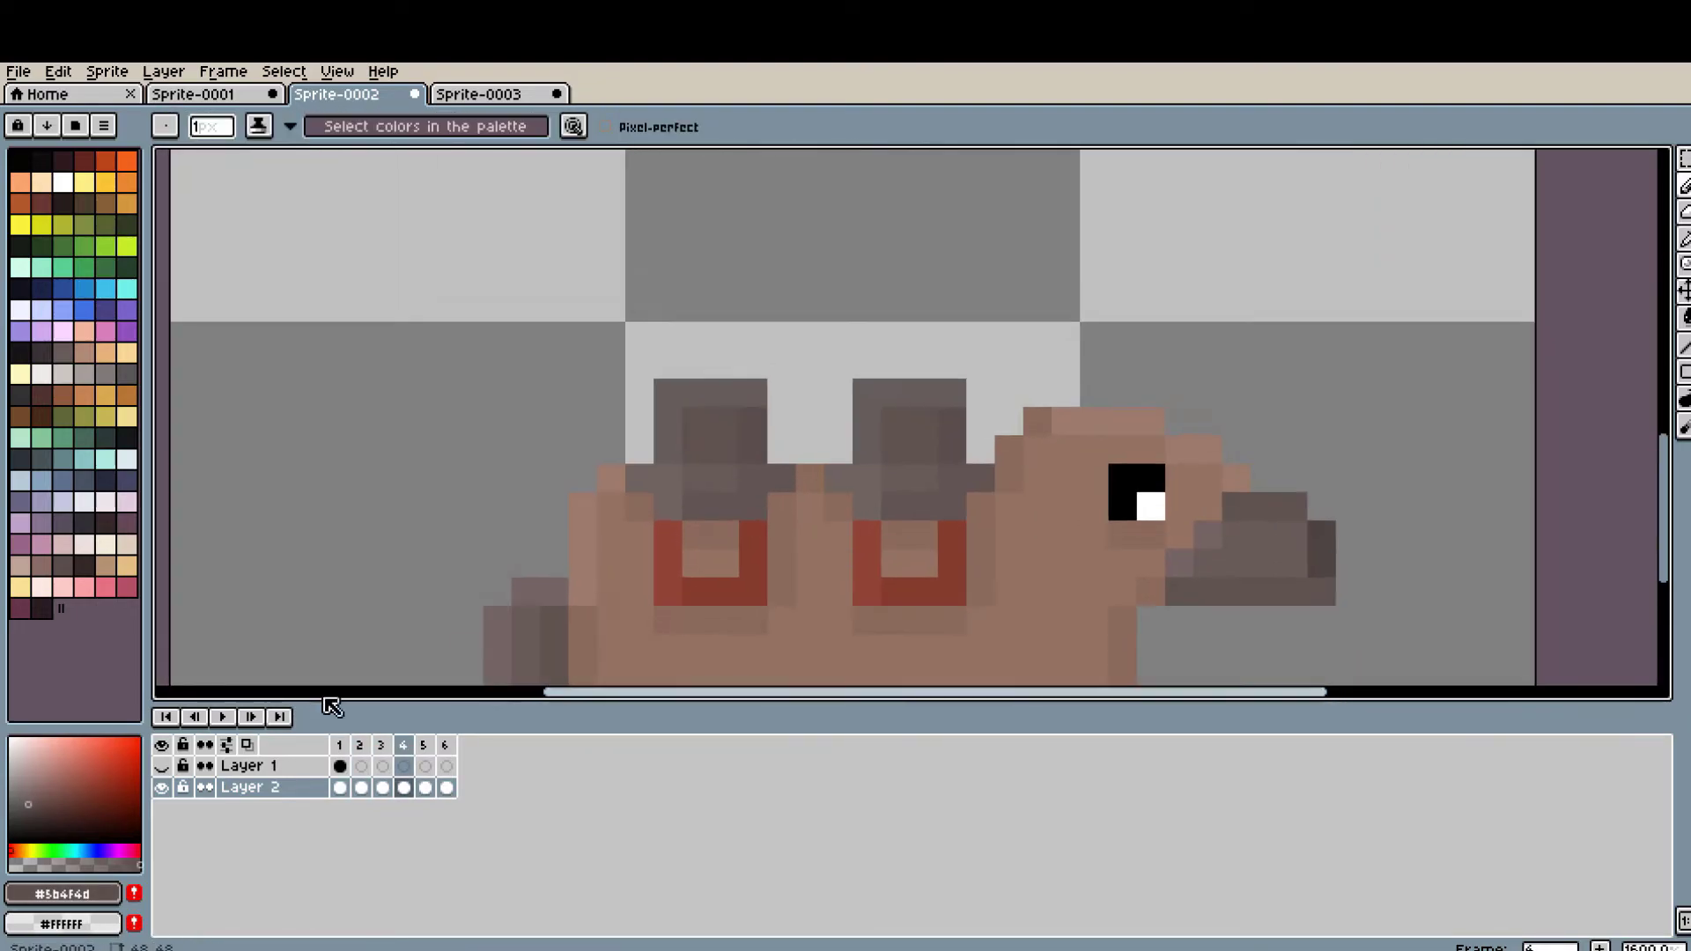
{"action": "key", "text": "Return"}
{"action": "scroll", "coordinate": [877, 475], "scroll_direction": "down", "scroll_amount": 2}
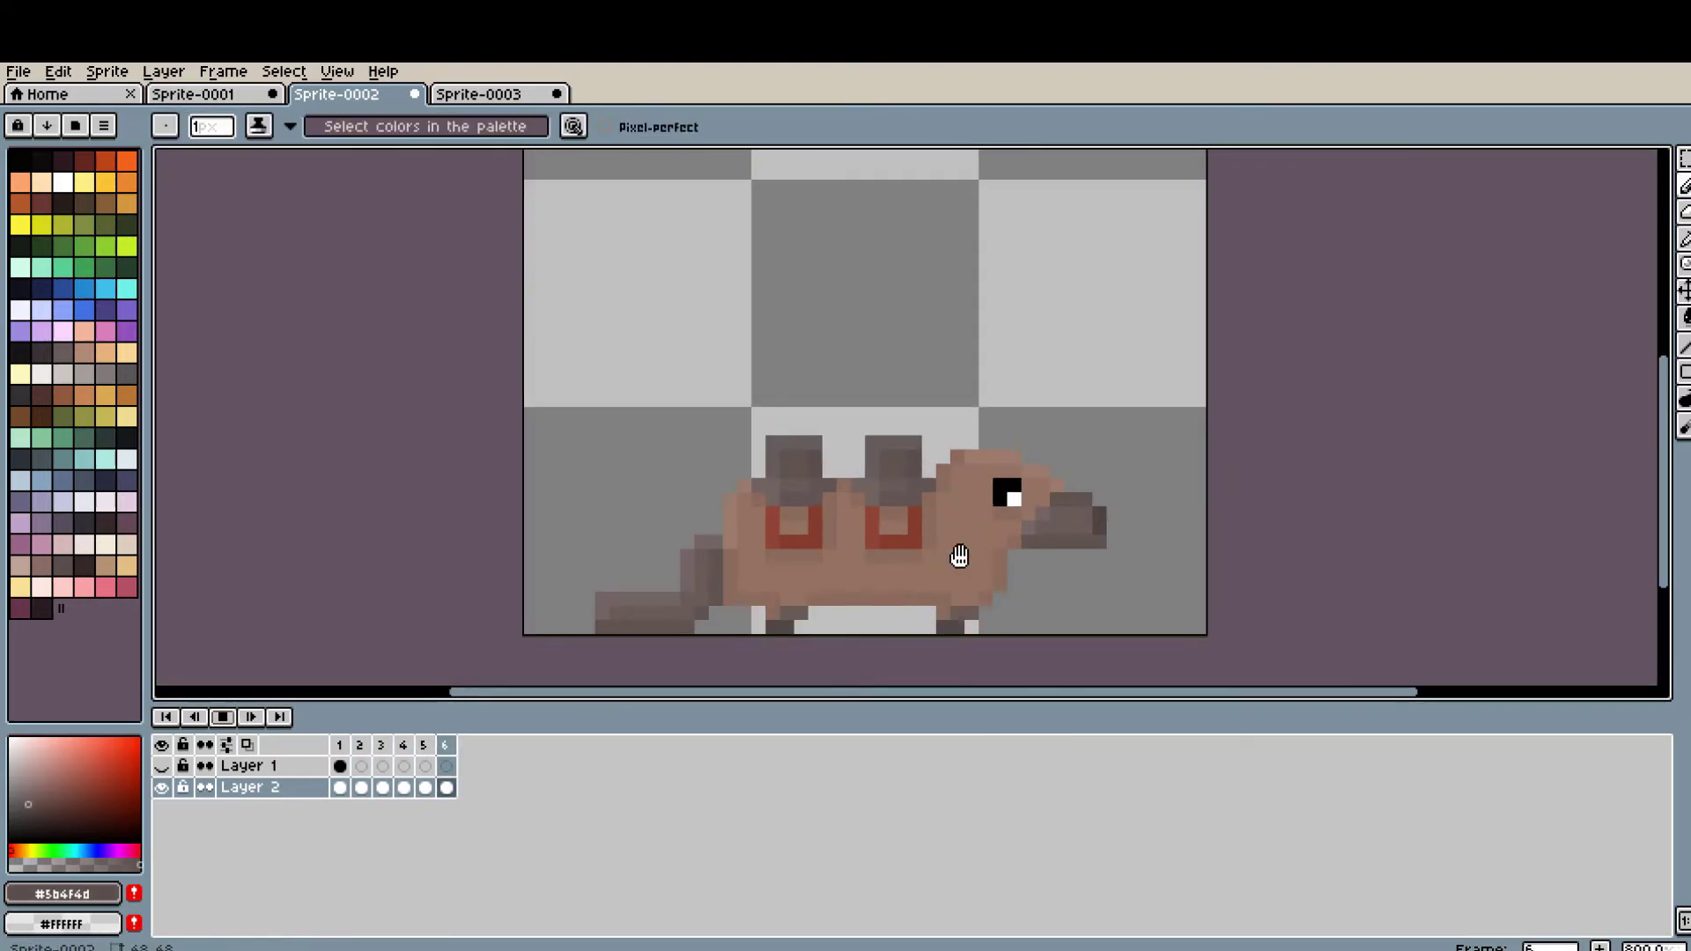
{"action": "scroll", "coordinate": [959, 556], "scroll_direction": "up", "scroll_amount": 2}
- Reselect and nudge the creature's head, then zoom out to view the whole sprite
{"action": "key", "text": "m"}
{"action": "left_click_drag", "start_coordinate": [963, 388], "coordinate": [1246, 555]}
{"action": "left_click", "coordinate": [969, 395]}
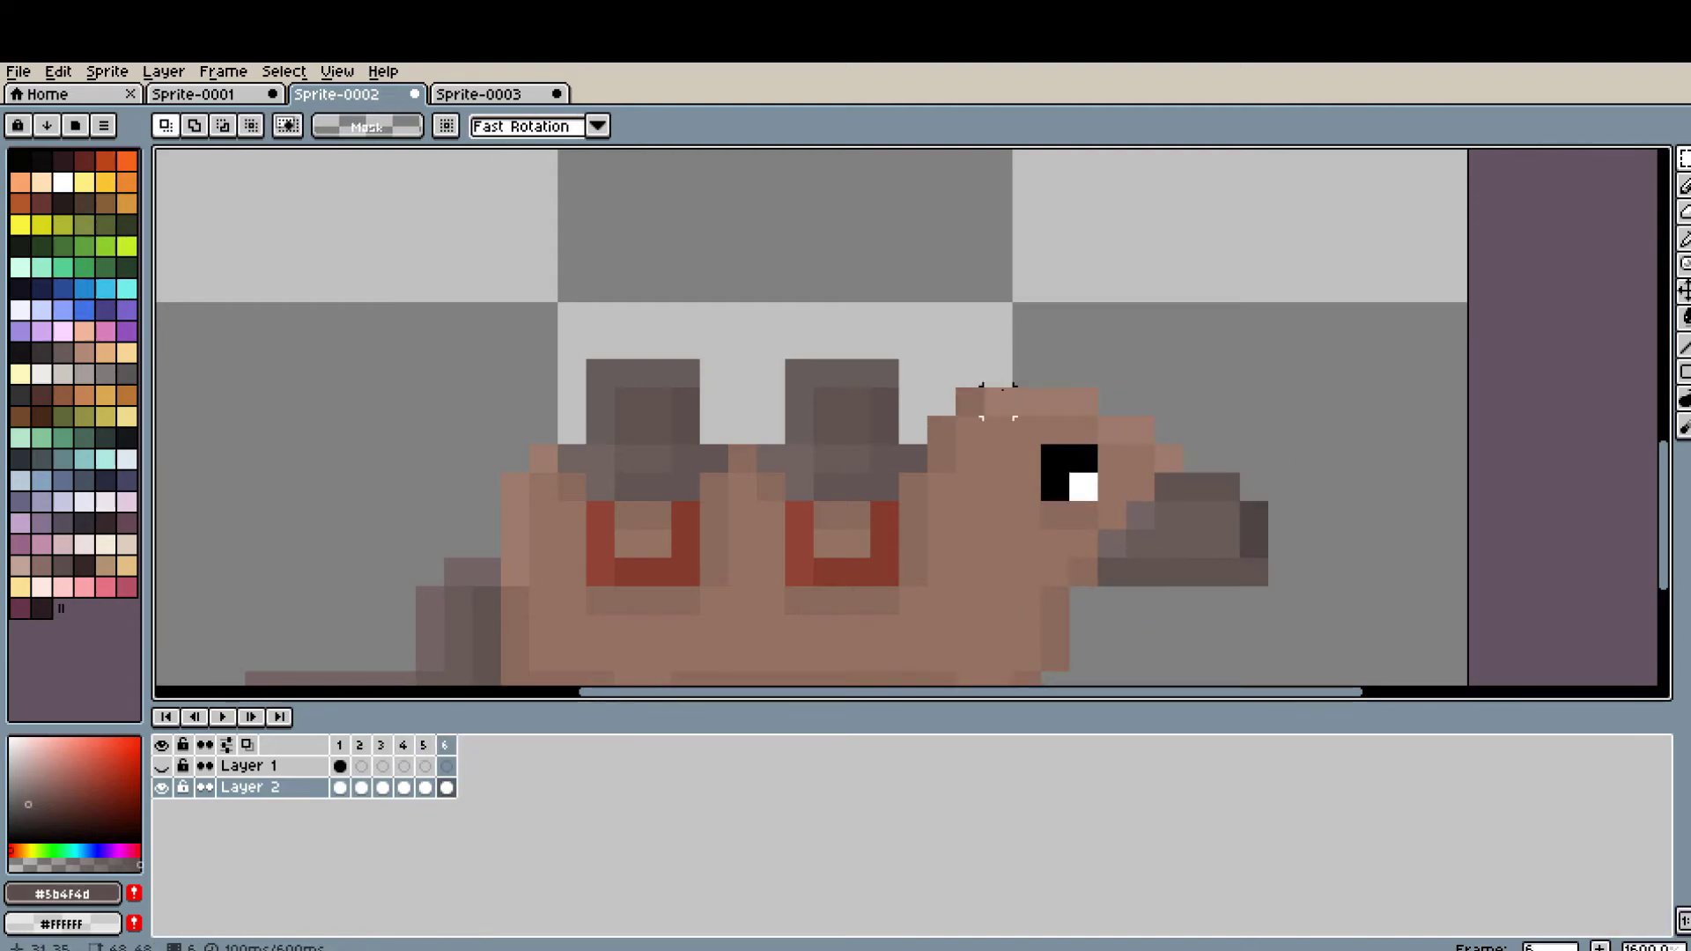
{"action": "left_click_drag", "start_coordinate": [998, 401], "coordinate": [1295, 555]}
{"action": "key", "text": "b"}
{"action": "left_click", "coordinate": [969, 484], "text": "alt"}
{"action": "left_click_drag", "start_coordinate": [1010, 509], "coordinate": [1082, 418]}
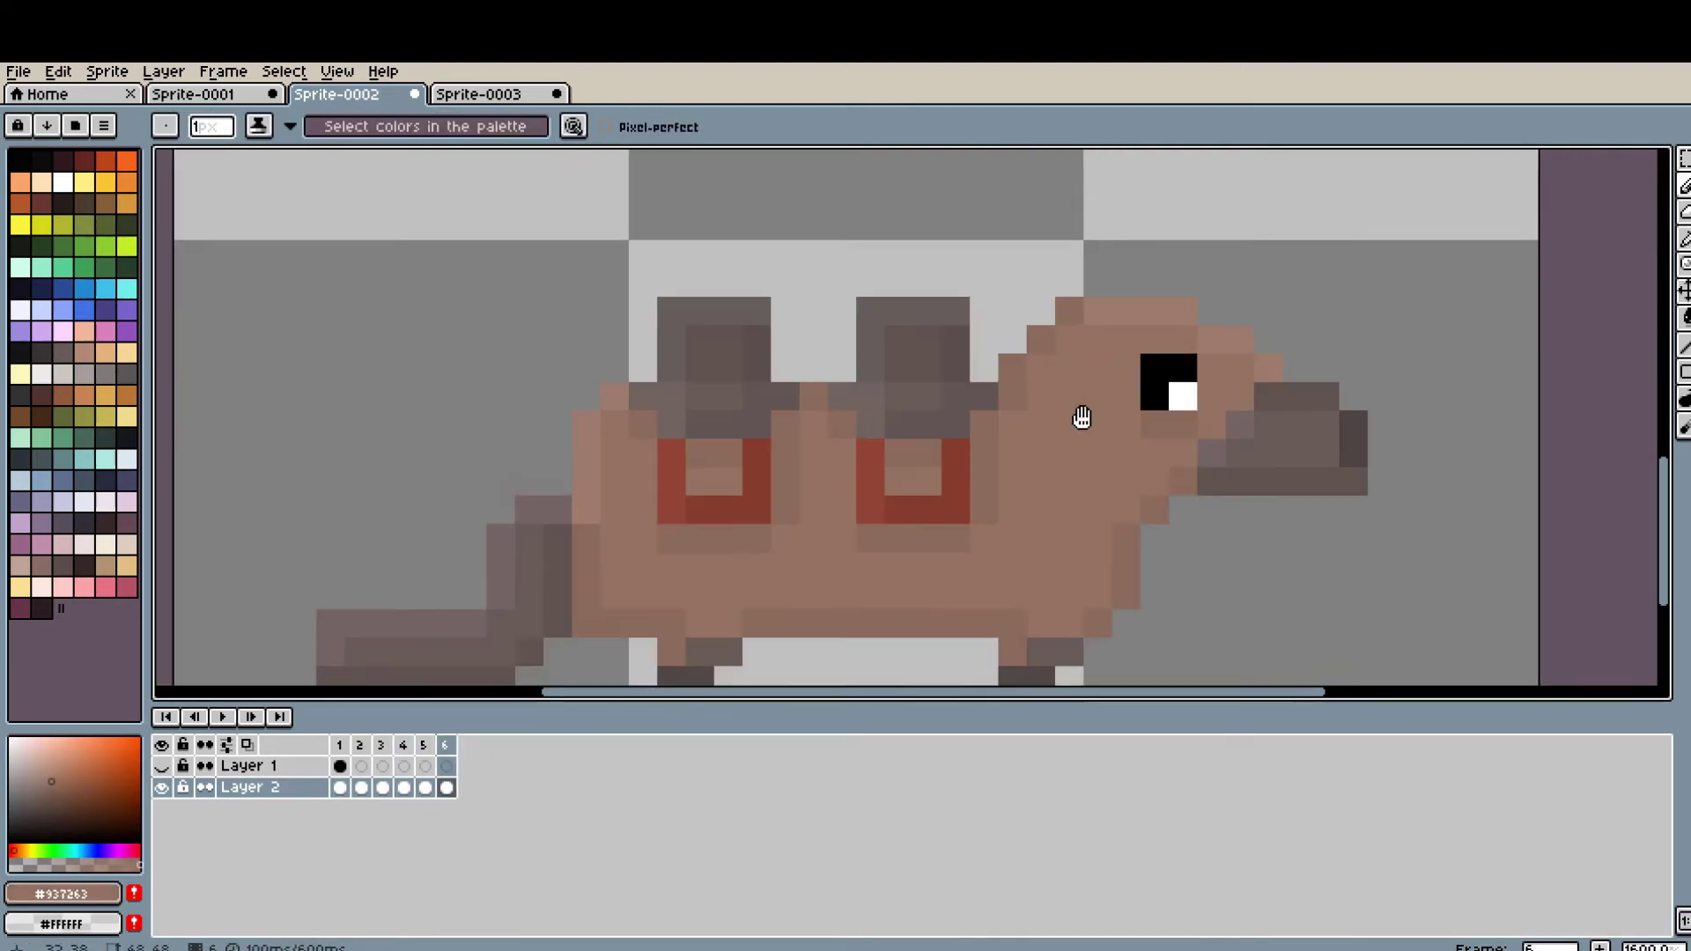
{"action": "key", "text": "Left"}
{"action": "key", "text": "Left"}
{"action": "key", "text": "Left"}
{"action": "key", "text": "minus"}
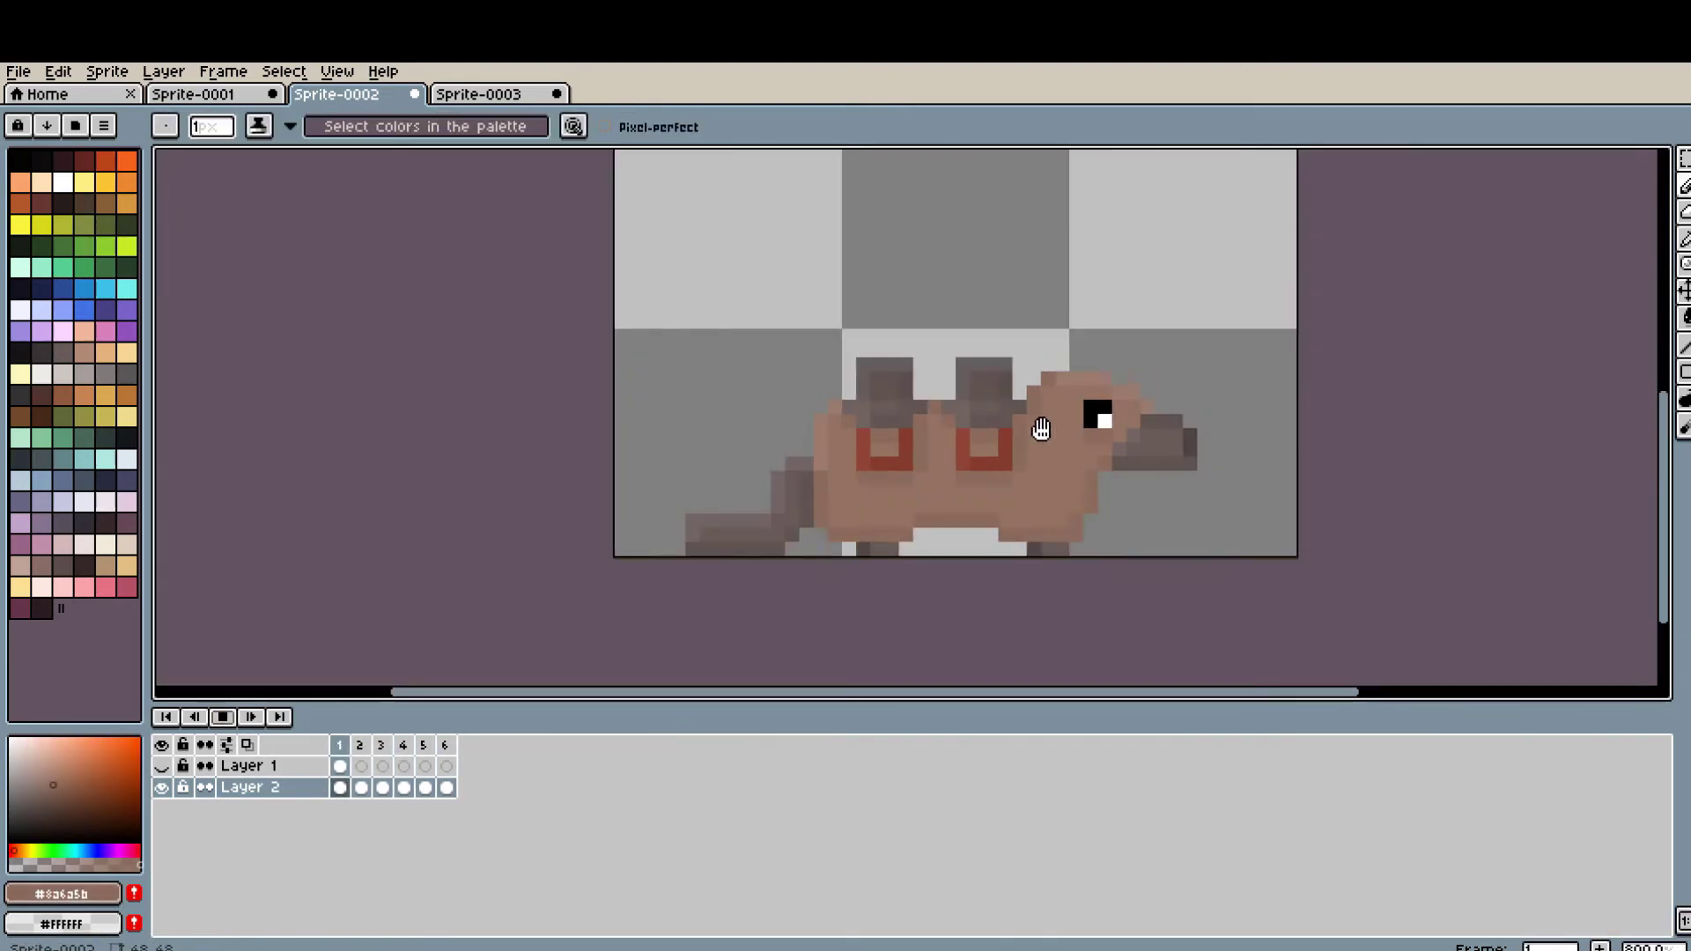
- Play from frame 5, compare with the first sprite, and fill a brown head pixel
{"action": "scroll", "coordinate": [946, 391], "scroll_direction": "up", "scroll_amount": 2}
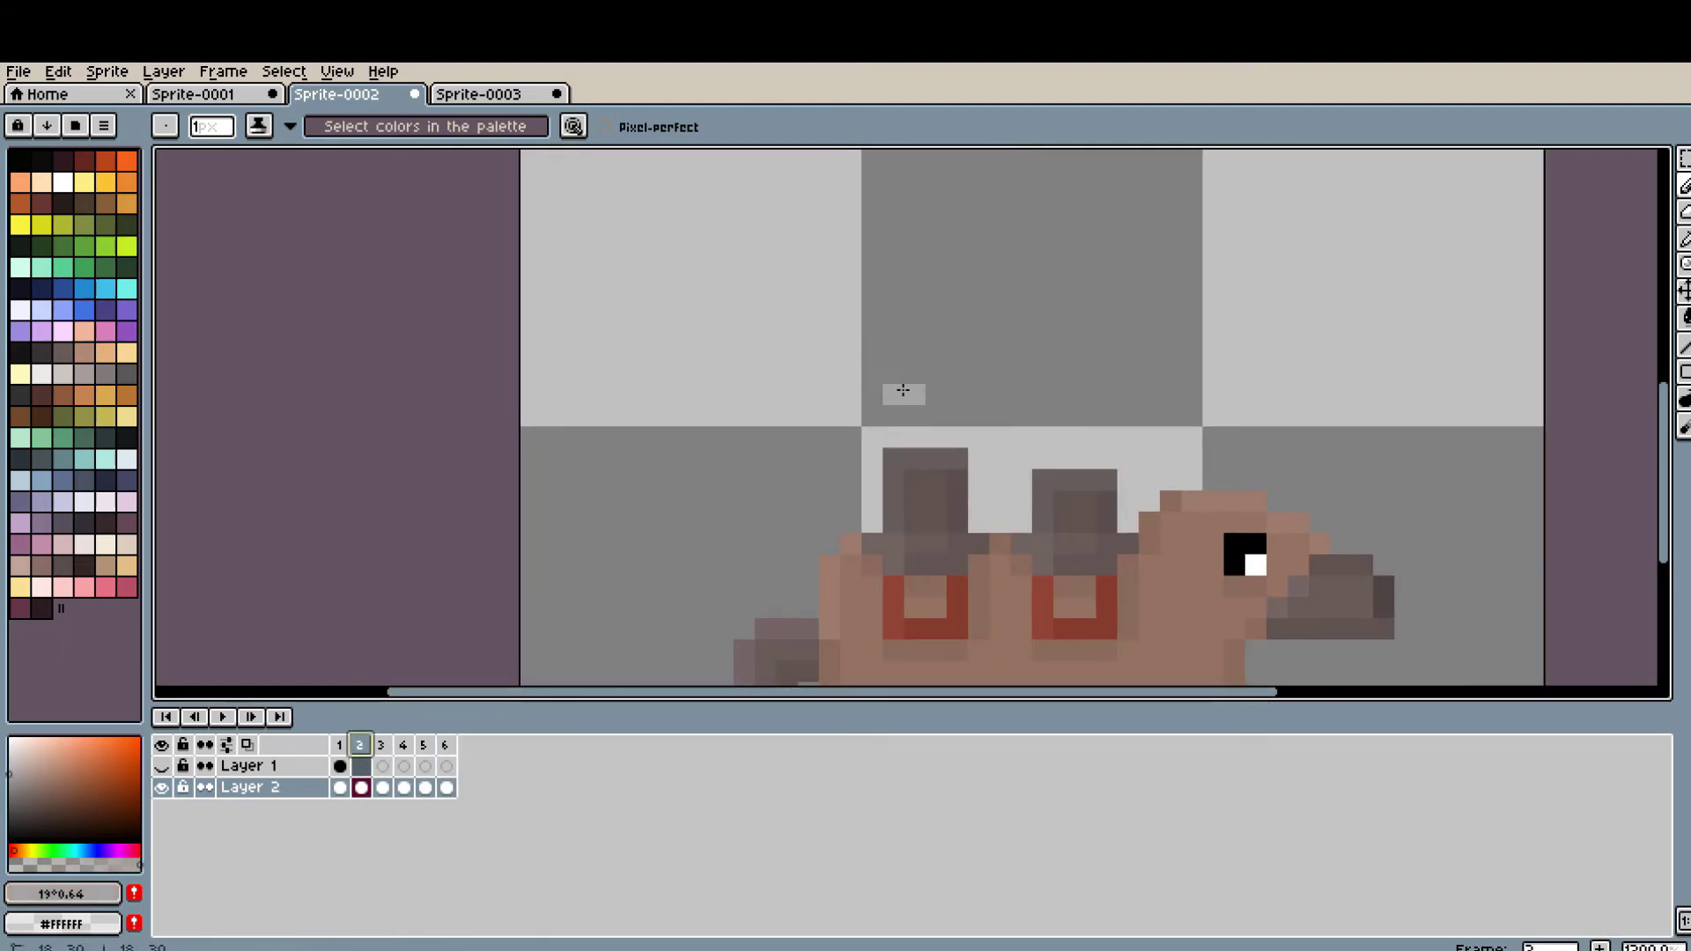
{"action": "left_click", "coordinate": [423, 745]}
{"action": "scroll", "coordinate": [833, 303], "scroll_direction": "down", "scroll_amount": 3}
{"action": "left_click", "coordinate": [223, 718]}
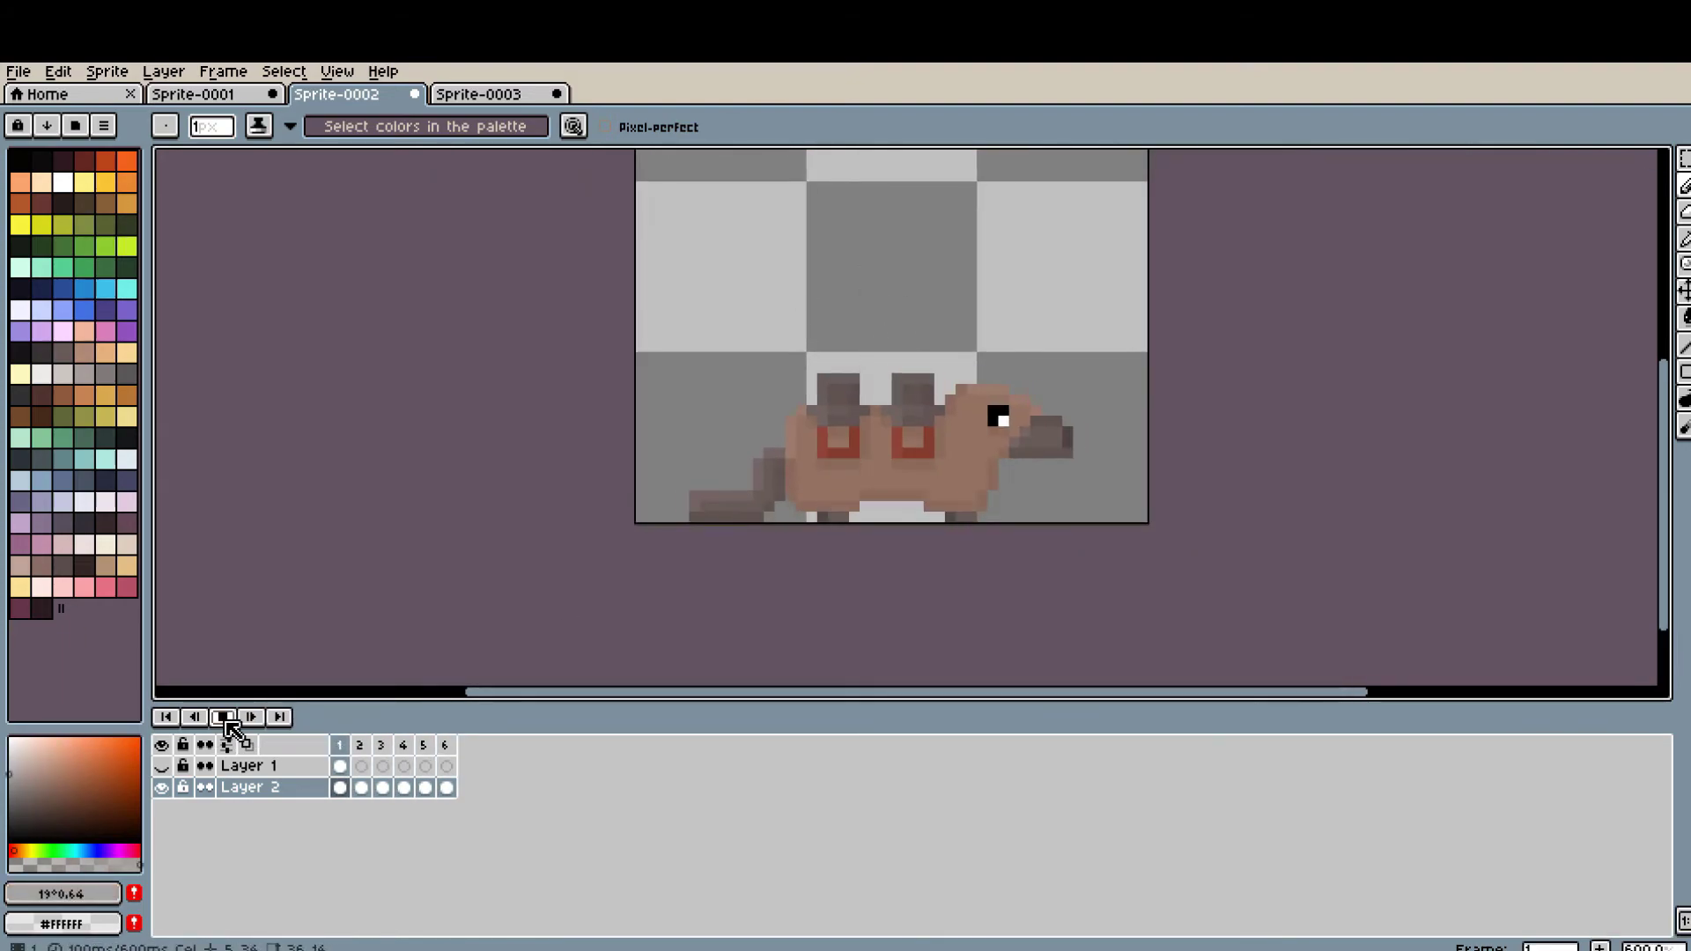
{"action": "key", "text": "ctrl+shift+Tab"}
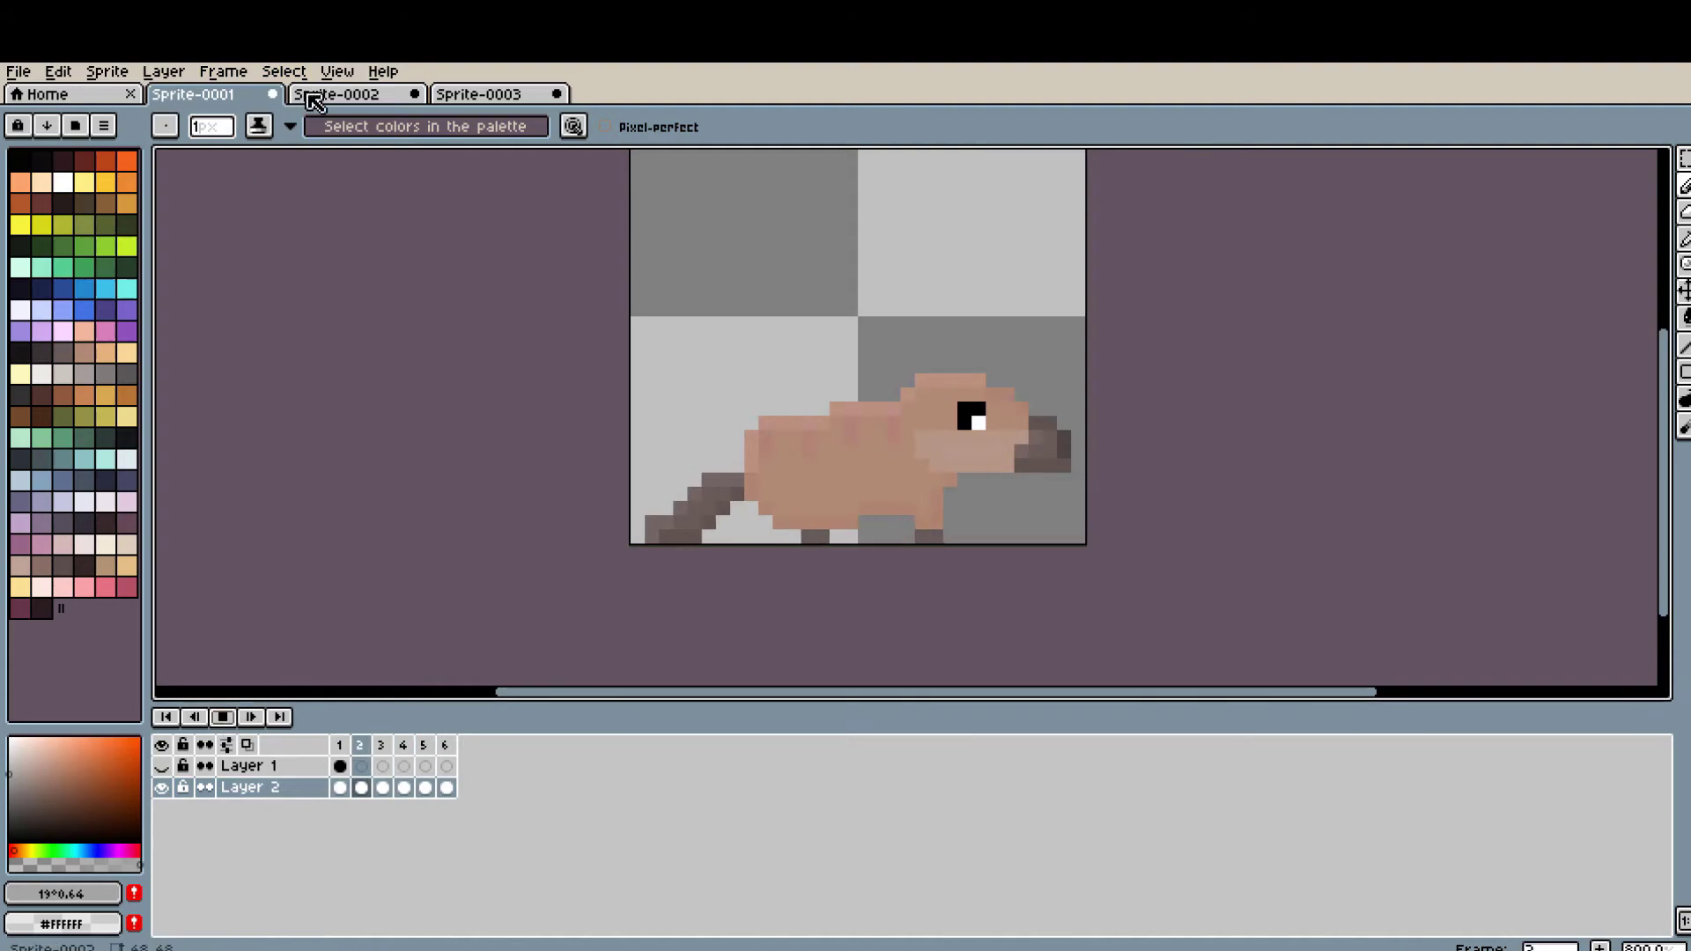
{"action": "left_click", "coordinate": [315, 100]}
{"action": "scroll", "coordinate": [893, 411], "scroll_direction": "up", "scroll_amount": 3}
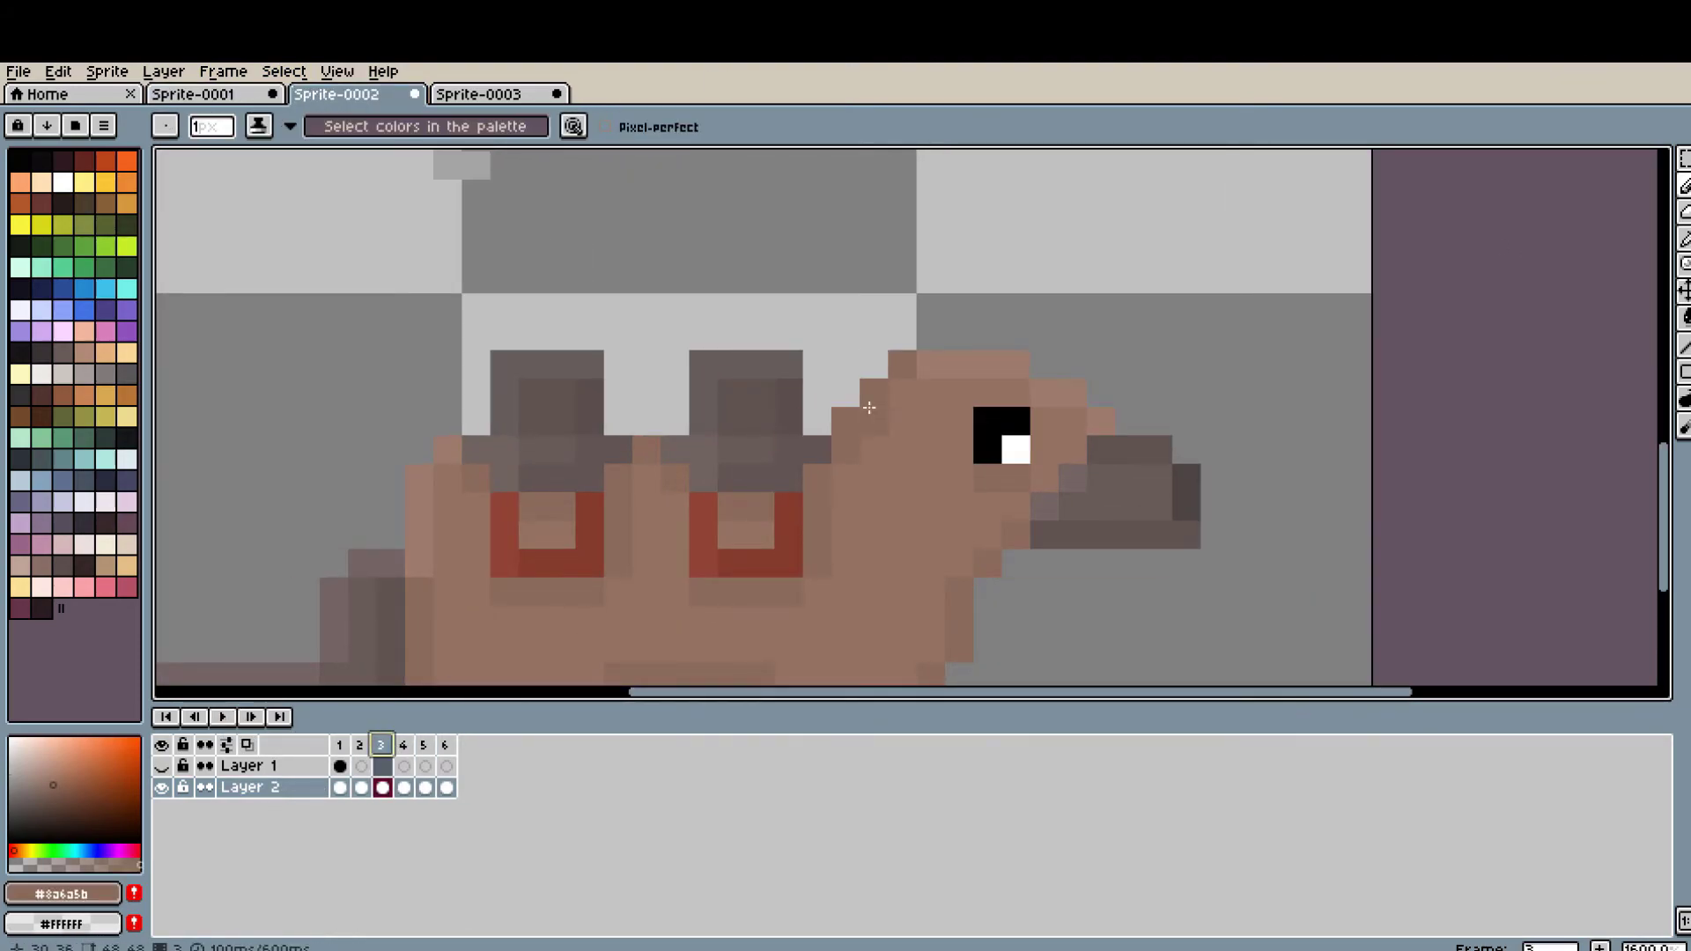
{"action": "left_click", "coordinate": [845, 394]}
{"action": "scroll", "coordinate": [877, 409], "scroll_direction": "down", "scroll_amount": 1}
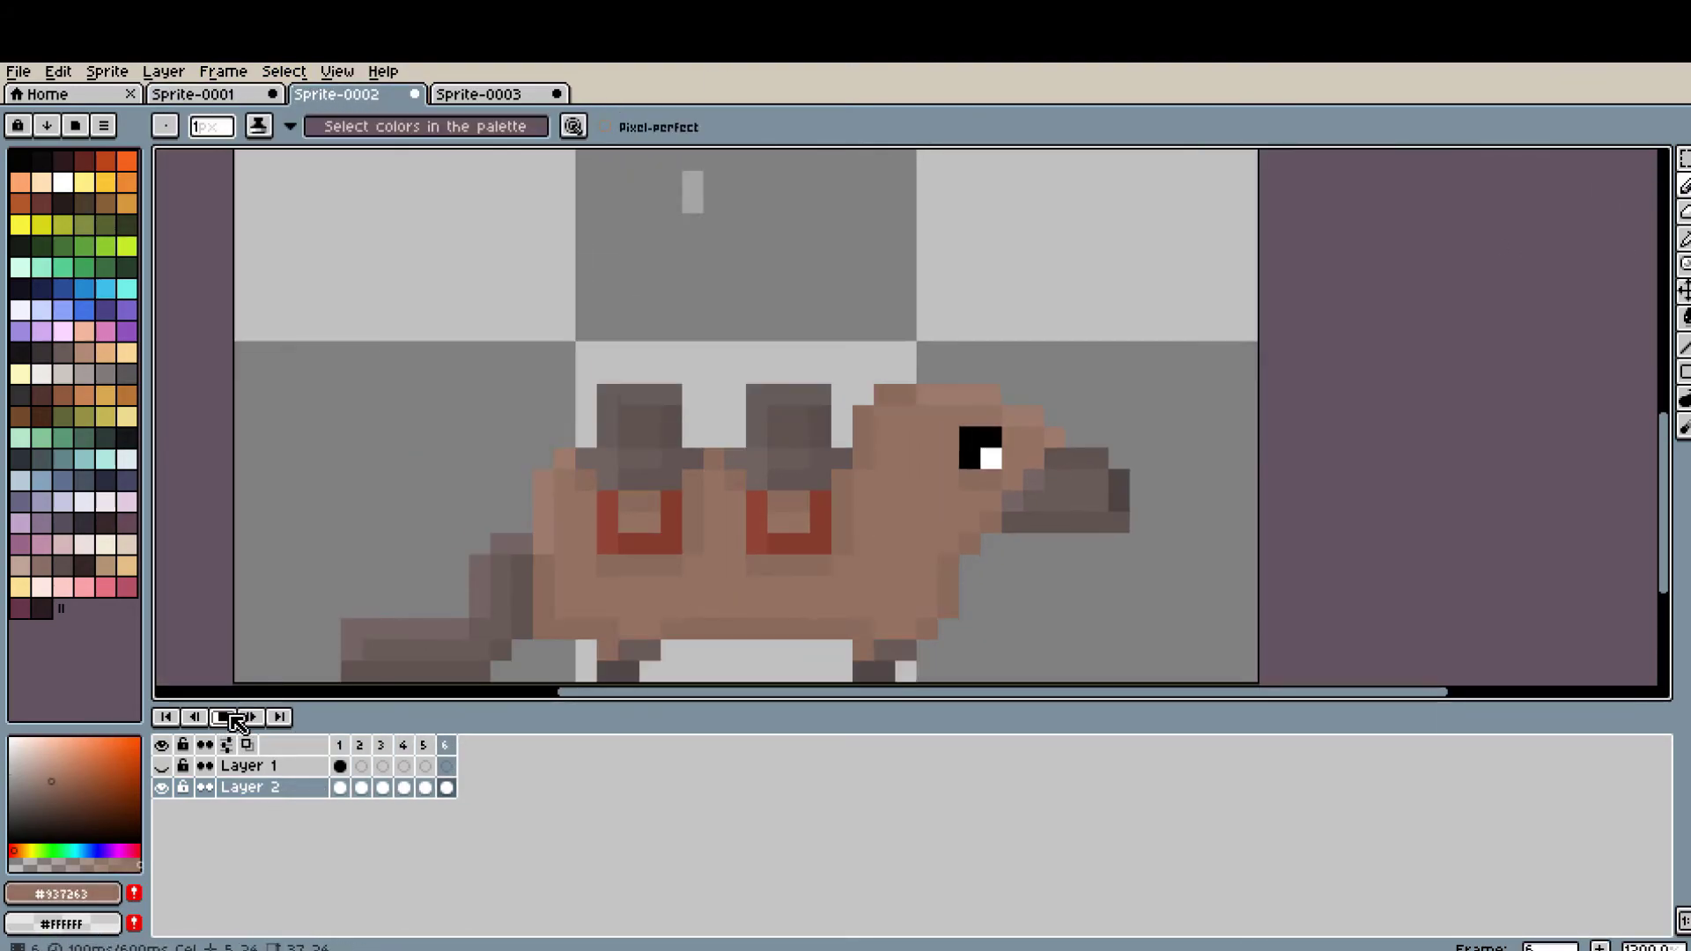
{"action": "scroll", "coordinate": [876, 409], "scroll_direction": "up", "scroll_amount": 4}
- Preview the six-frame walk from frame 6, then move to Sprite-0003
{"action": "left_click", "coordinate": [447, 745]}
{"action": "key", "text": "Return"}
{"action": "scroll", "coordinate": [837, 573], "scroll_direction": "down", "scroll_amount": 3}
{"action": "scroll", "coordinate": [861, 605], "scroll_direction": "down", "scroll_amount": 3}
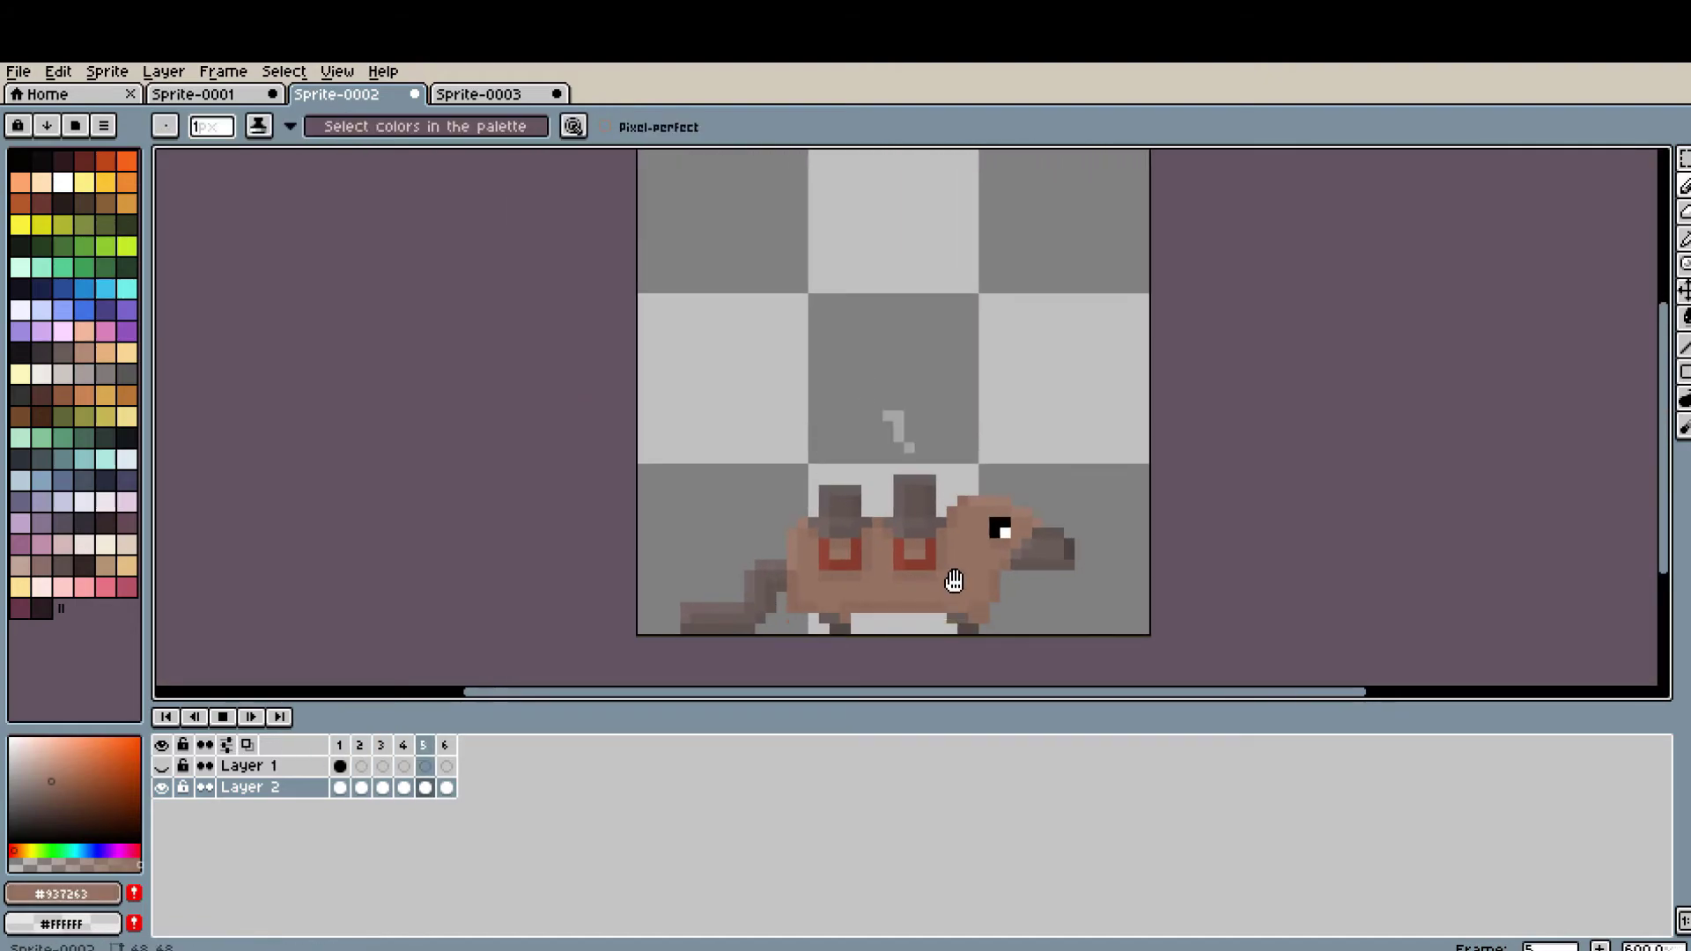
{"action": "scroll", "coordinate": [955, 585], "scroll_direction": "up", "scroll_amount": 3}
{"action": "scroll", "coordinate": [1057, 547], "scroll_direction": "down", "scroll_amount": 3}
{"action": "scroll", "coordinate": [1039, 541], "scroll_direction": "up", "scroll_amount": 4}
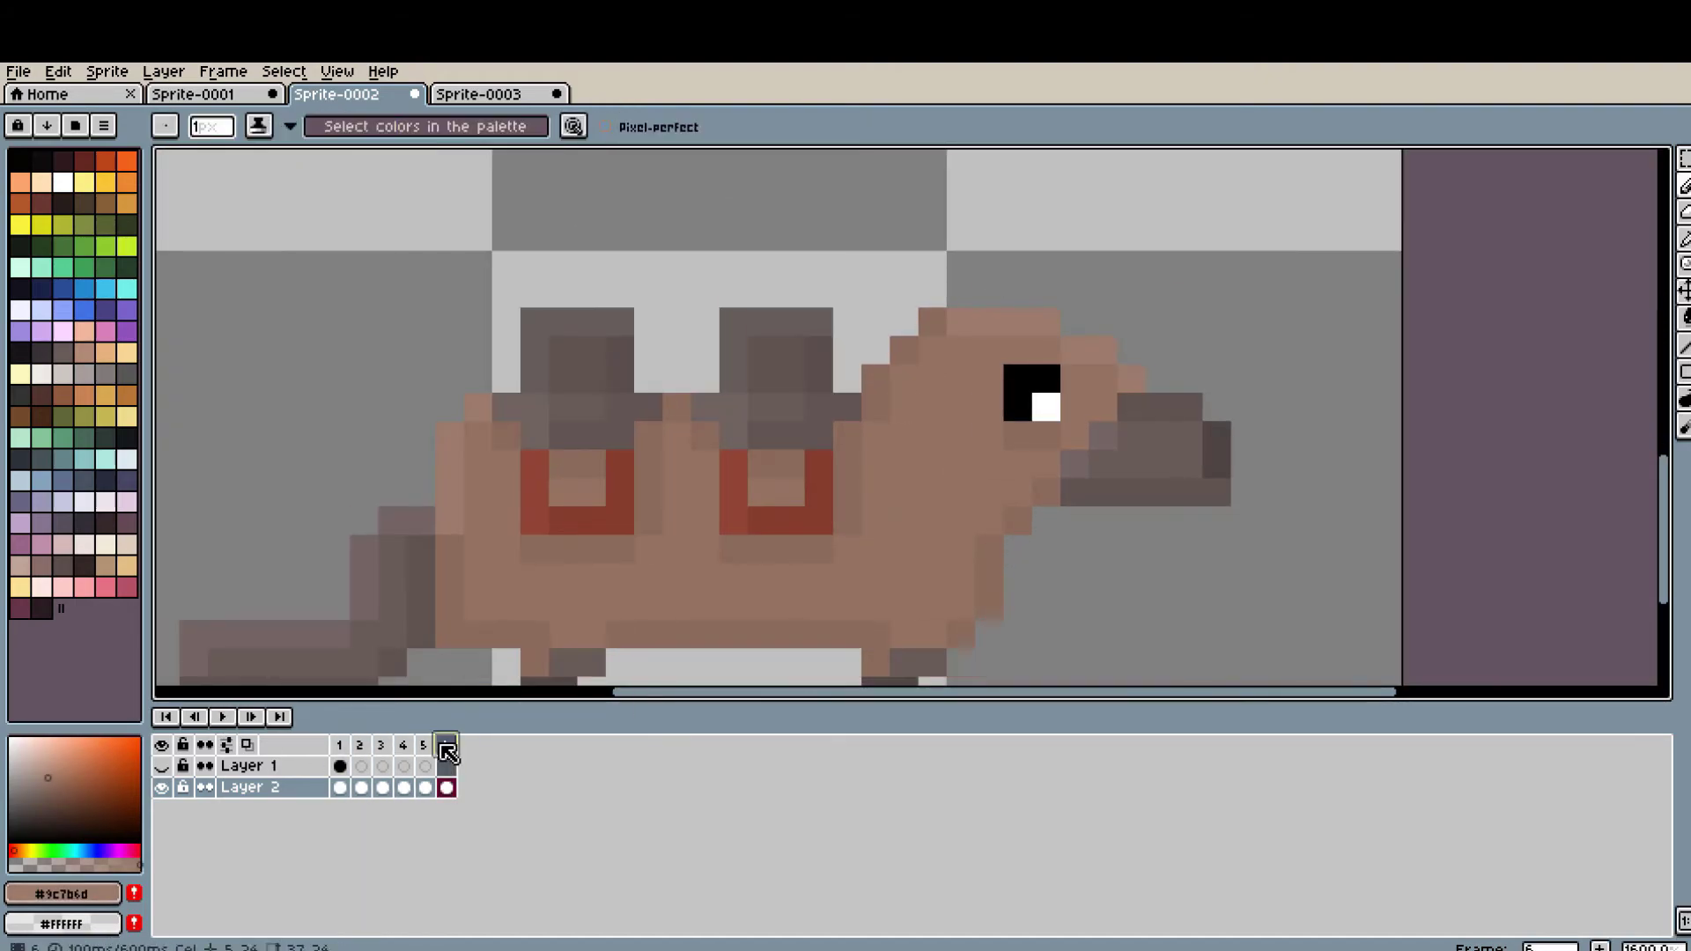
{"action": "scroll", "coordinate": [1002, 535], "scroll_direction": "down", "scroll_amount": 4}
{"action": "scroll", "coordinate": [1154, 564], "scroll_direction": "down", "scroll_amount": 1}
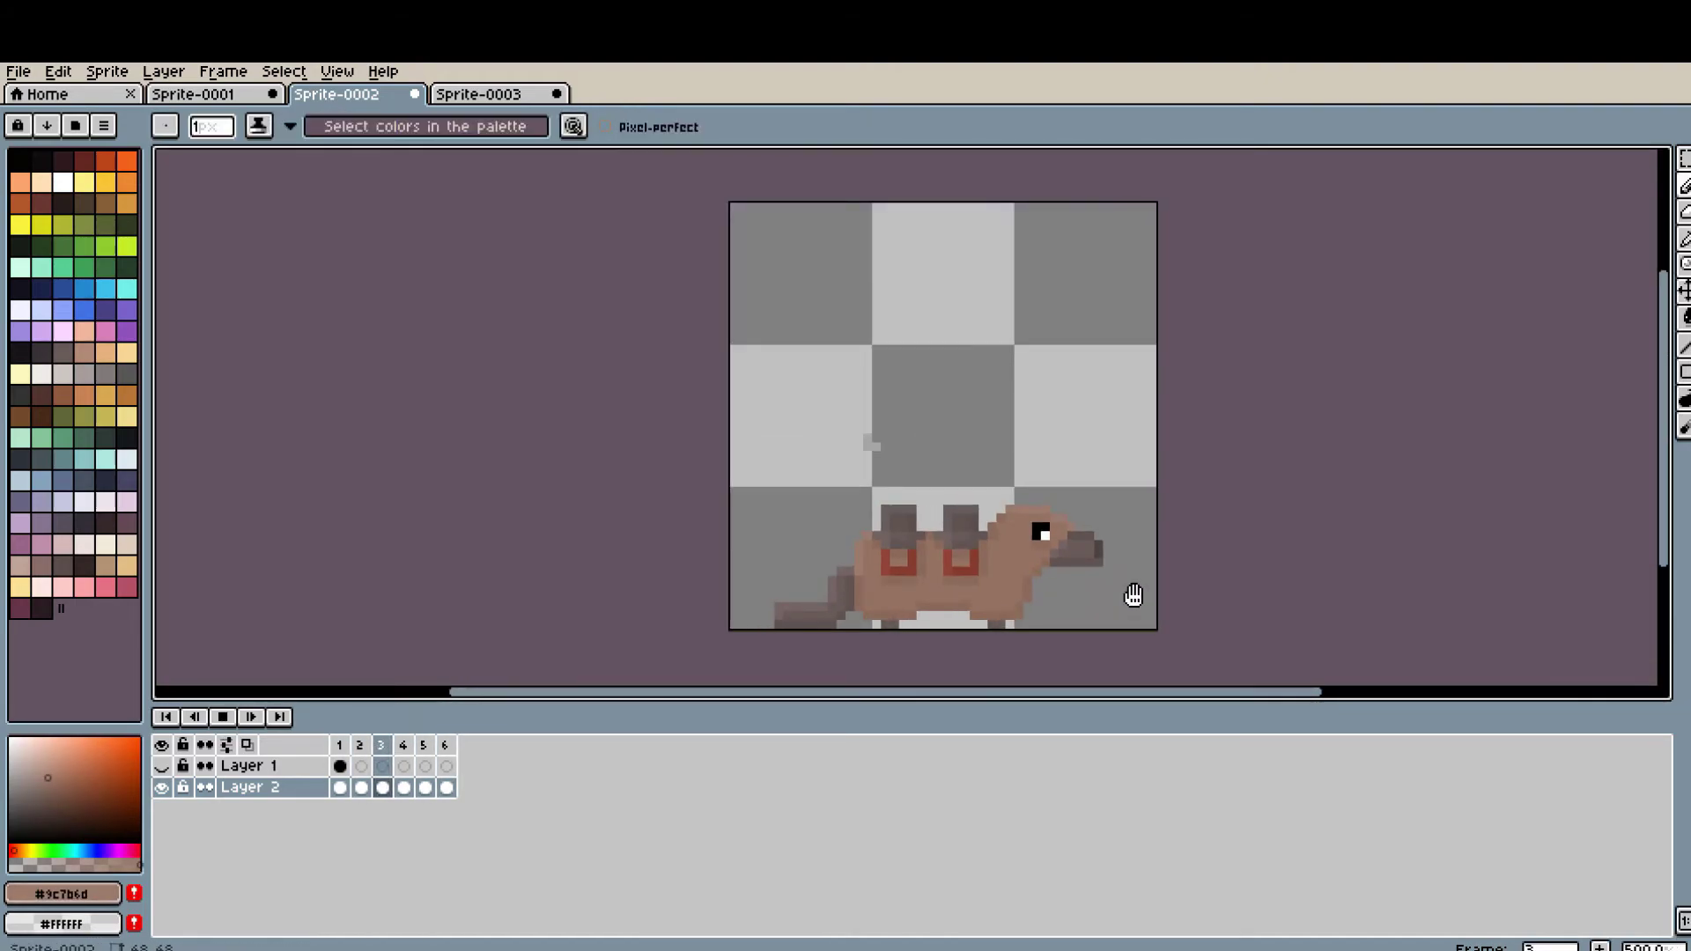
{"action": "key", "text": "ctrl+Tab"}
- Create Layer 2 above the flame-pack creature and select the whole creature
{"action": "key", "text": "shift+n"}
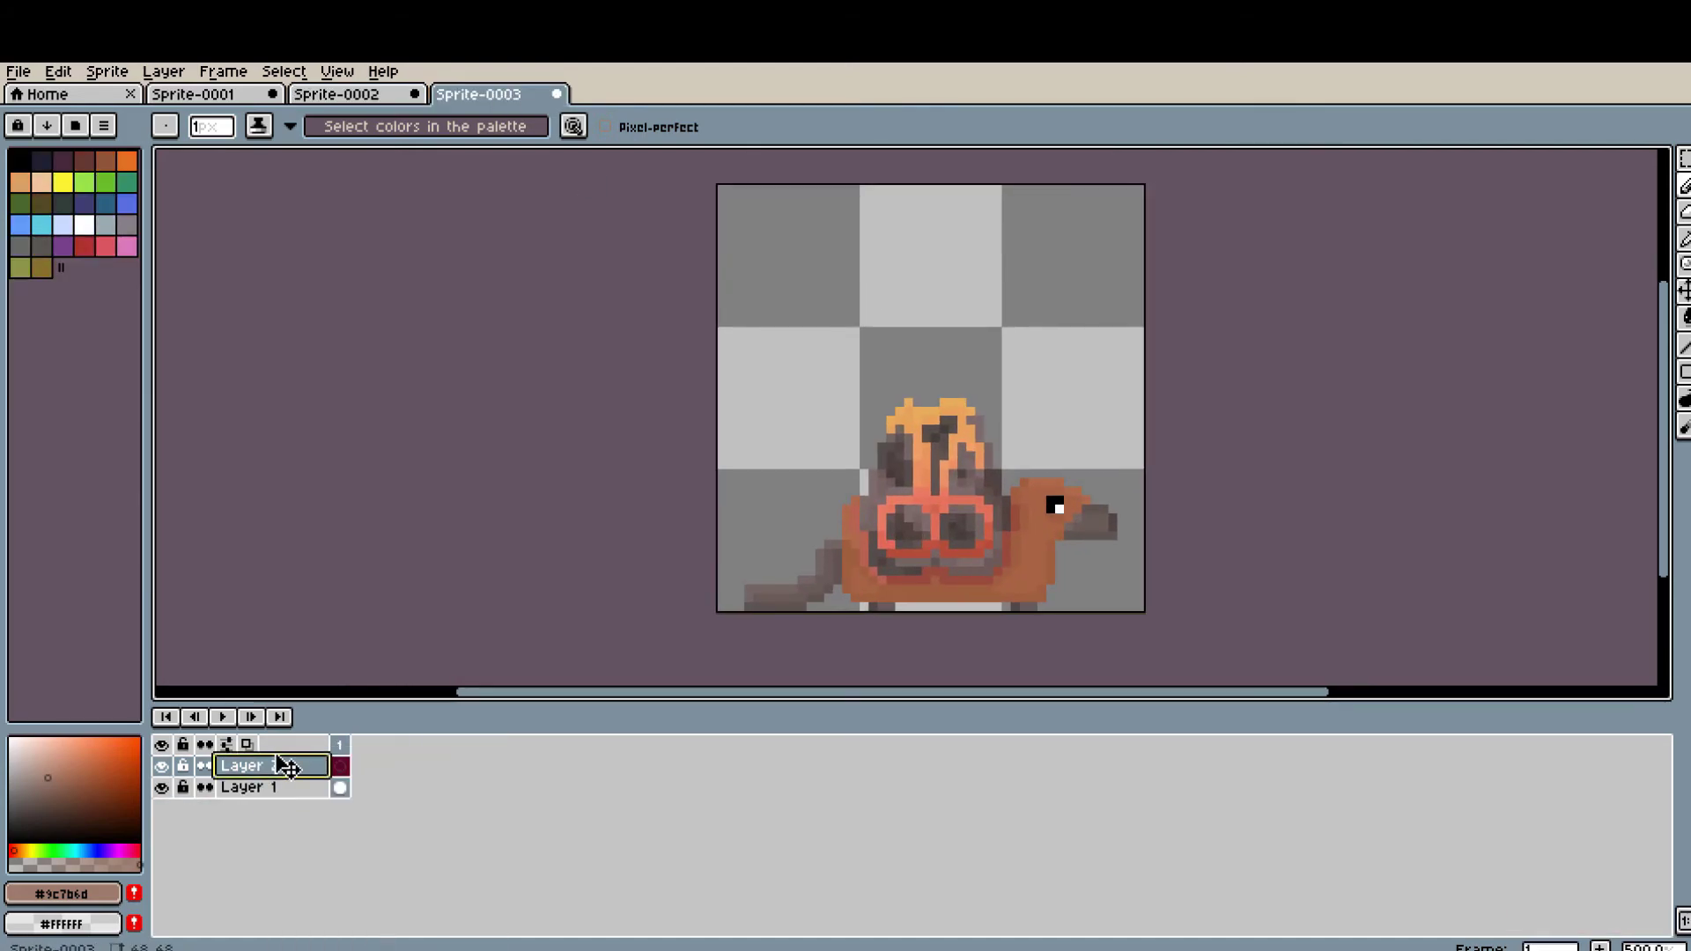
{"action": "scroll", "coordinate": [757, 527], "scroll_direction": "down", "scroll_amount": 1}
{"action": "key", "text": "m"}
{"action": "left_click_drag", "start_coordinate": [274, 774], "coordinate": [274, 787]}
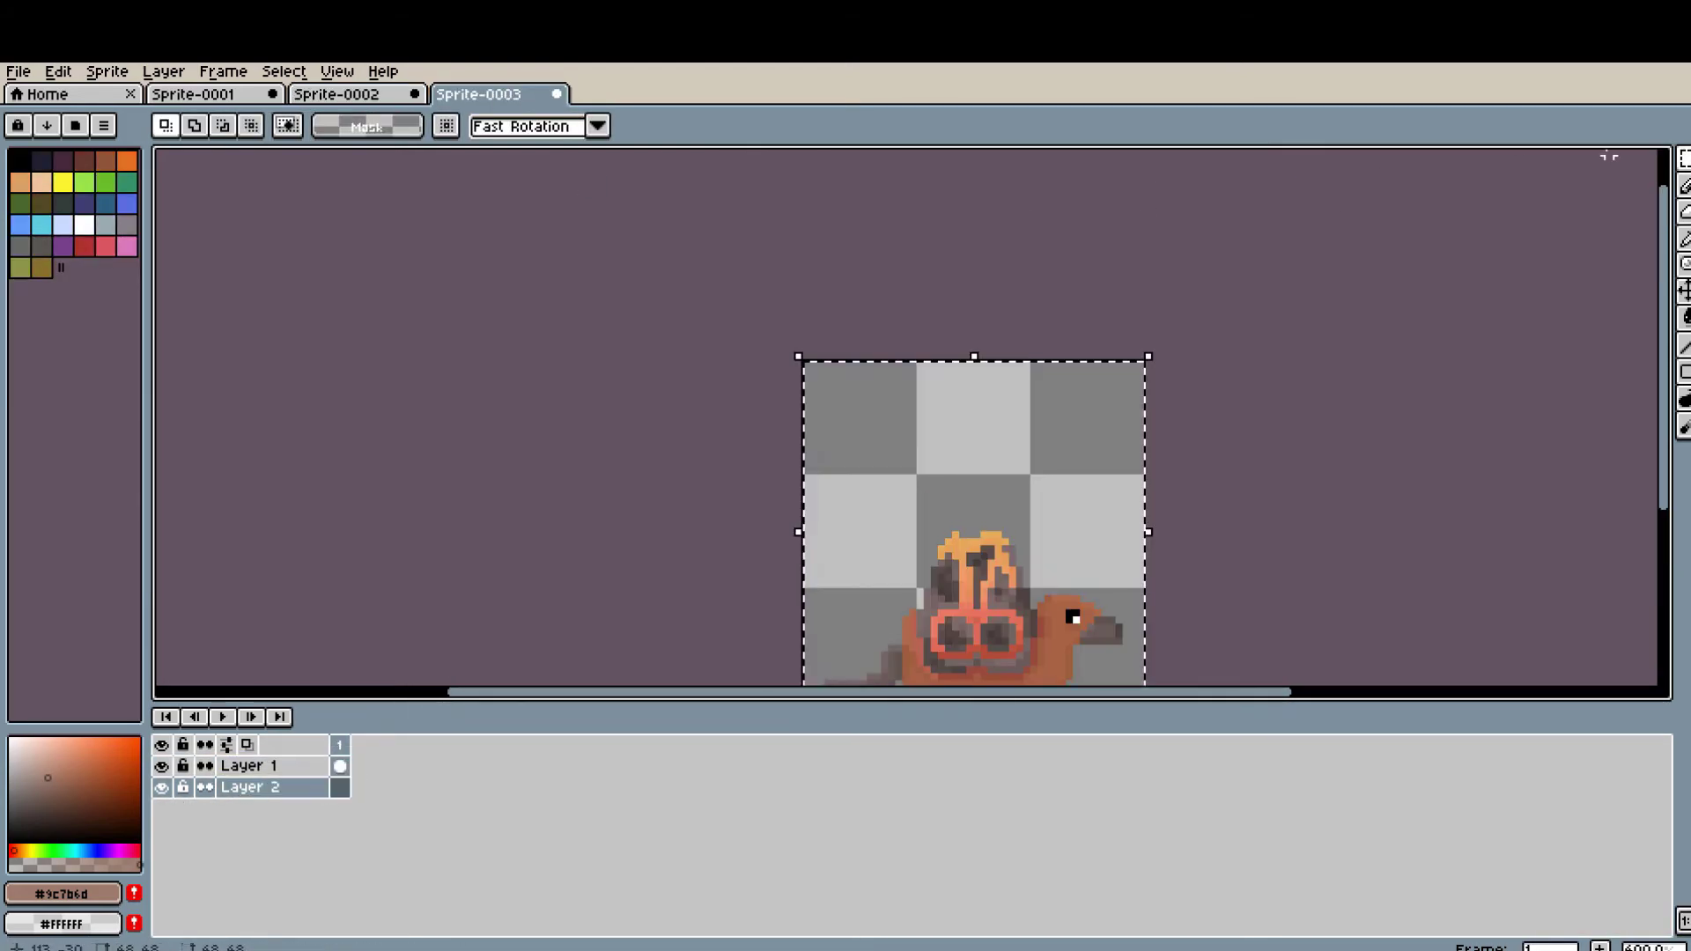
{"action": "scroll", "coordinate": [658, 608], "scroll_direction": "up", "scroll_amount": 1}
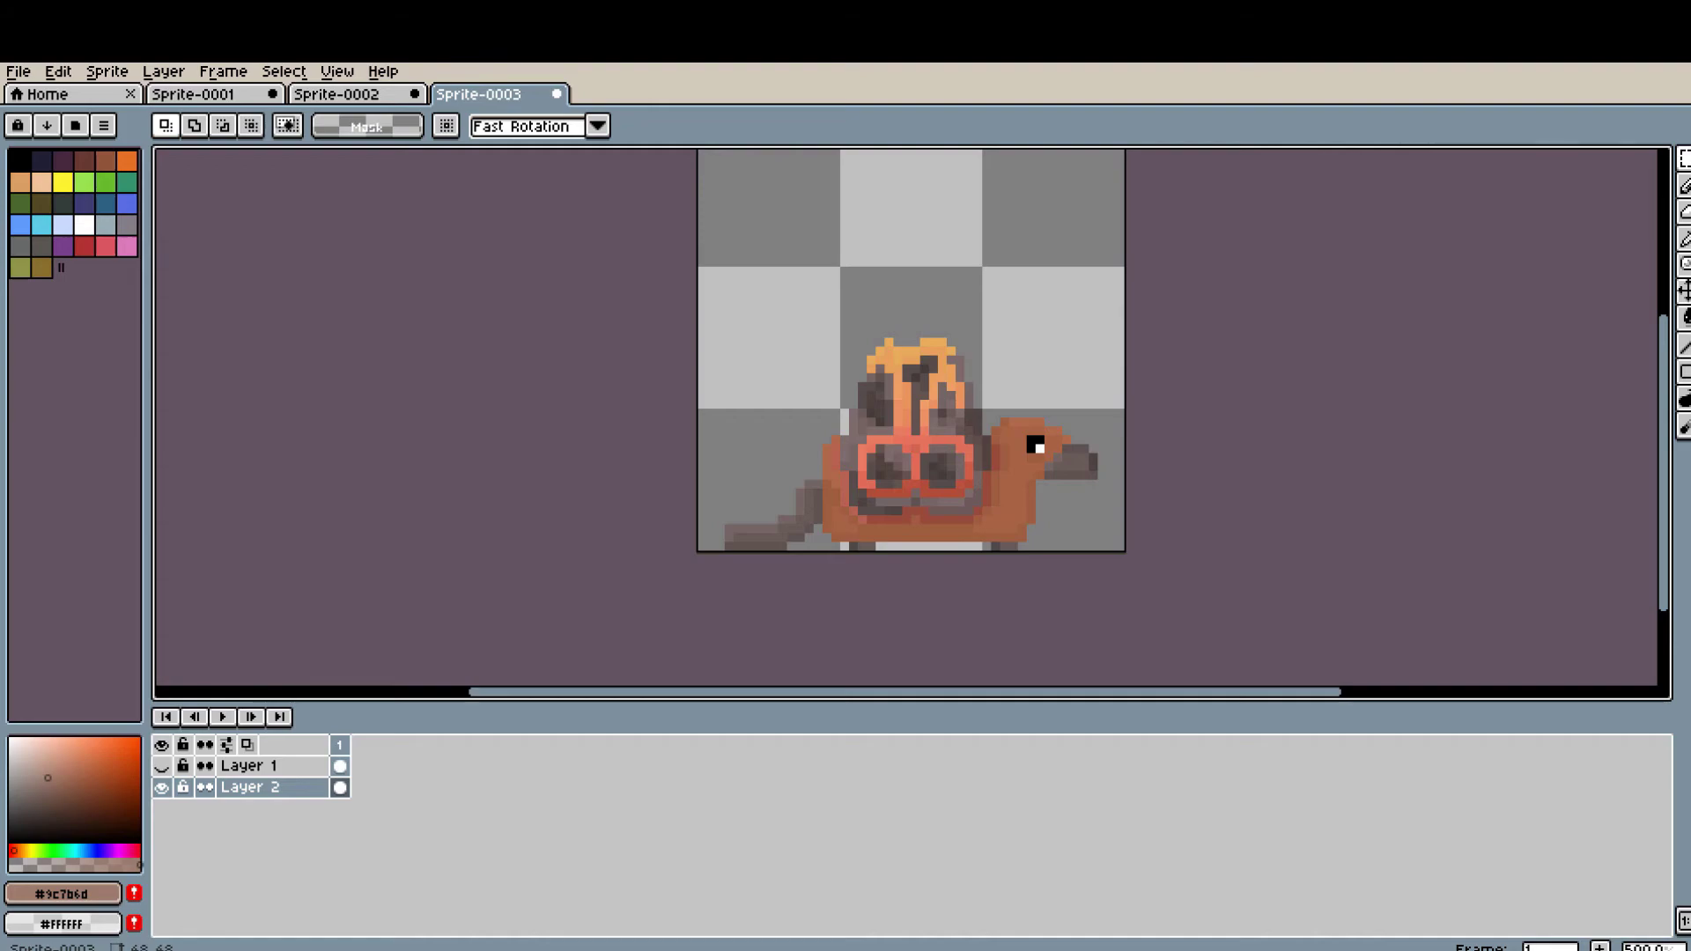
{"action": "scroll", "coordinate": [1181, 487], "scroll_direction": "up", "scroll_amount": 2}
- Extend Sprite-0003's animation to six frames and play it
{"action": "key", "text": "alt+n"}
{"action": "key", "text": "Up"}
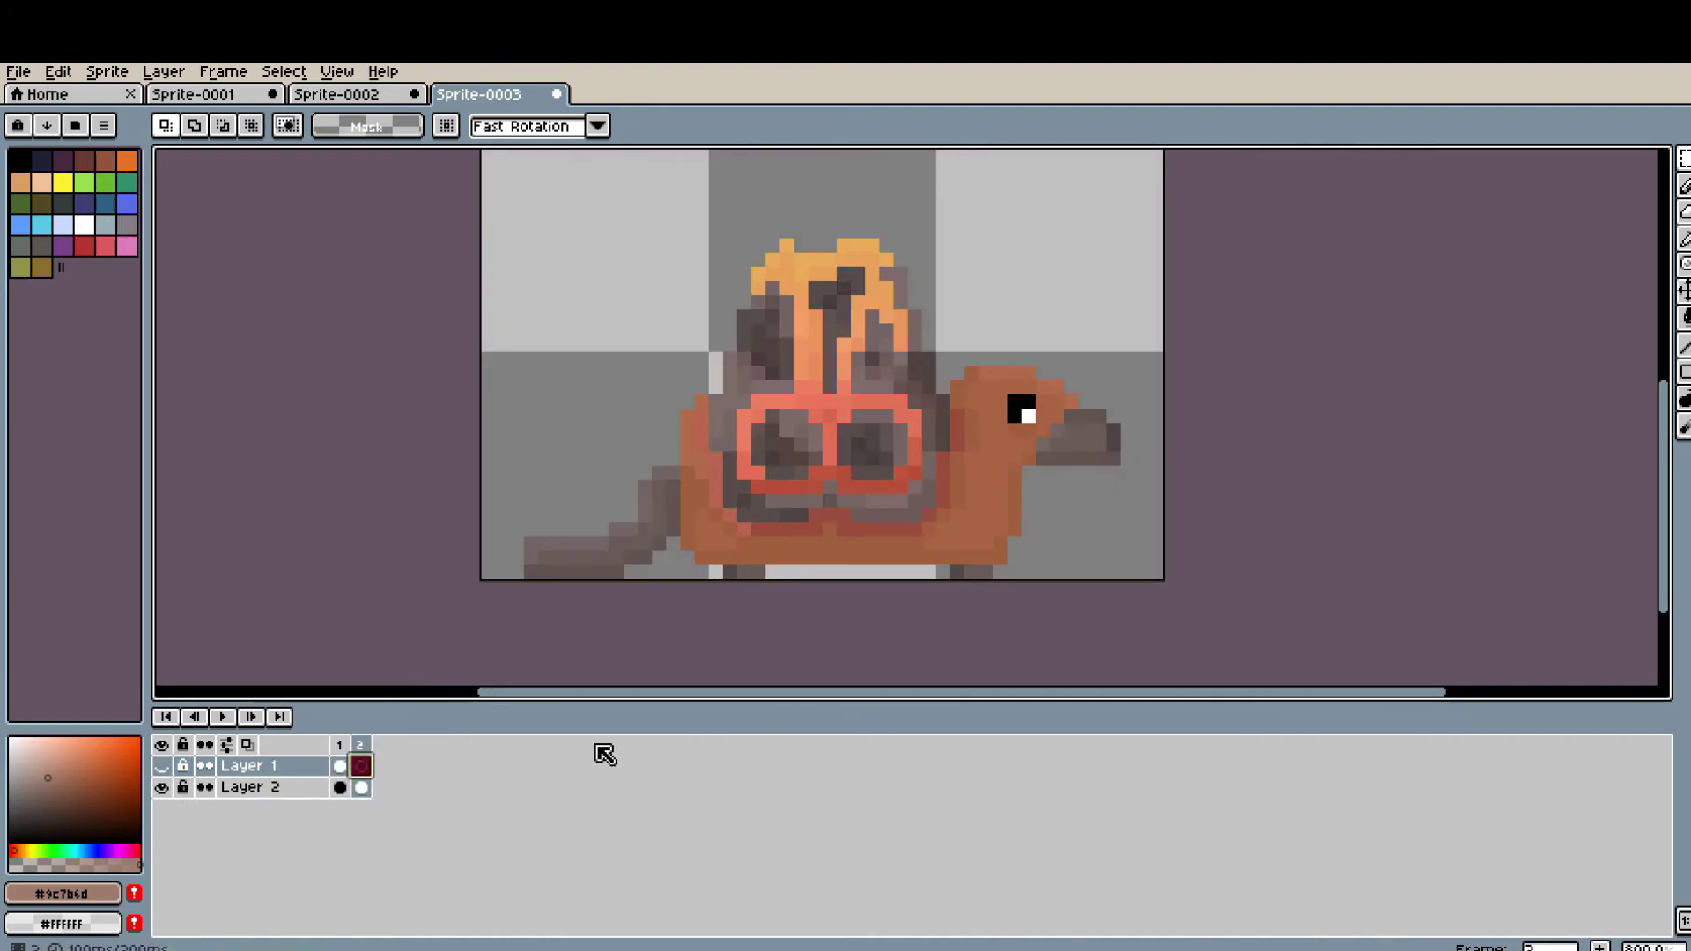
{"action": "key", "text": "Down"}
{"action": "scroll", "coordinate": [895, 593], "scroll_direction": "up", "scroll_amount": 2}
{"action": "scroll", "coordinate": [756, 610], "scroll_direction": "up", "scroll_amount": 1}
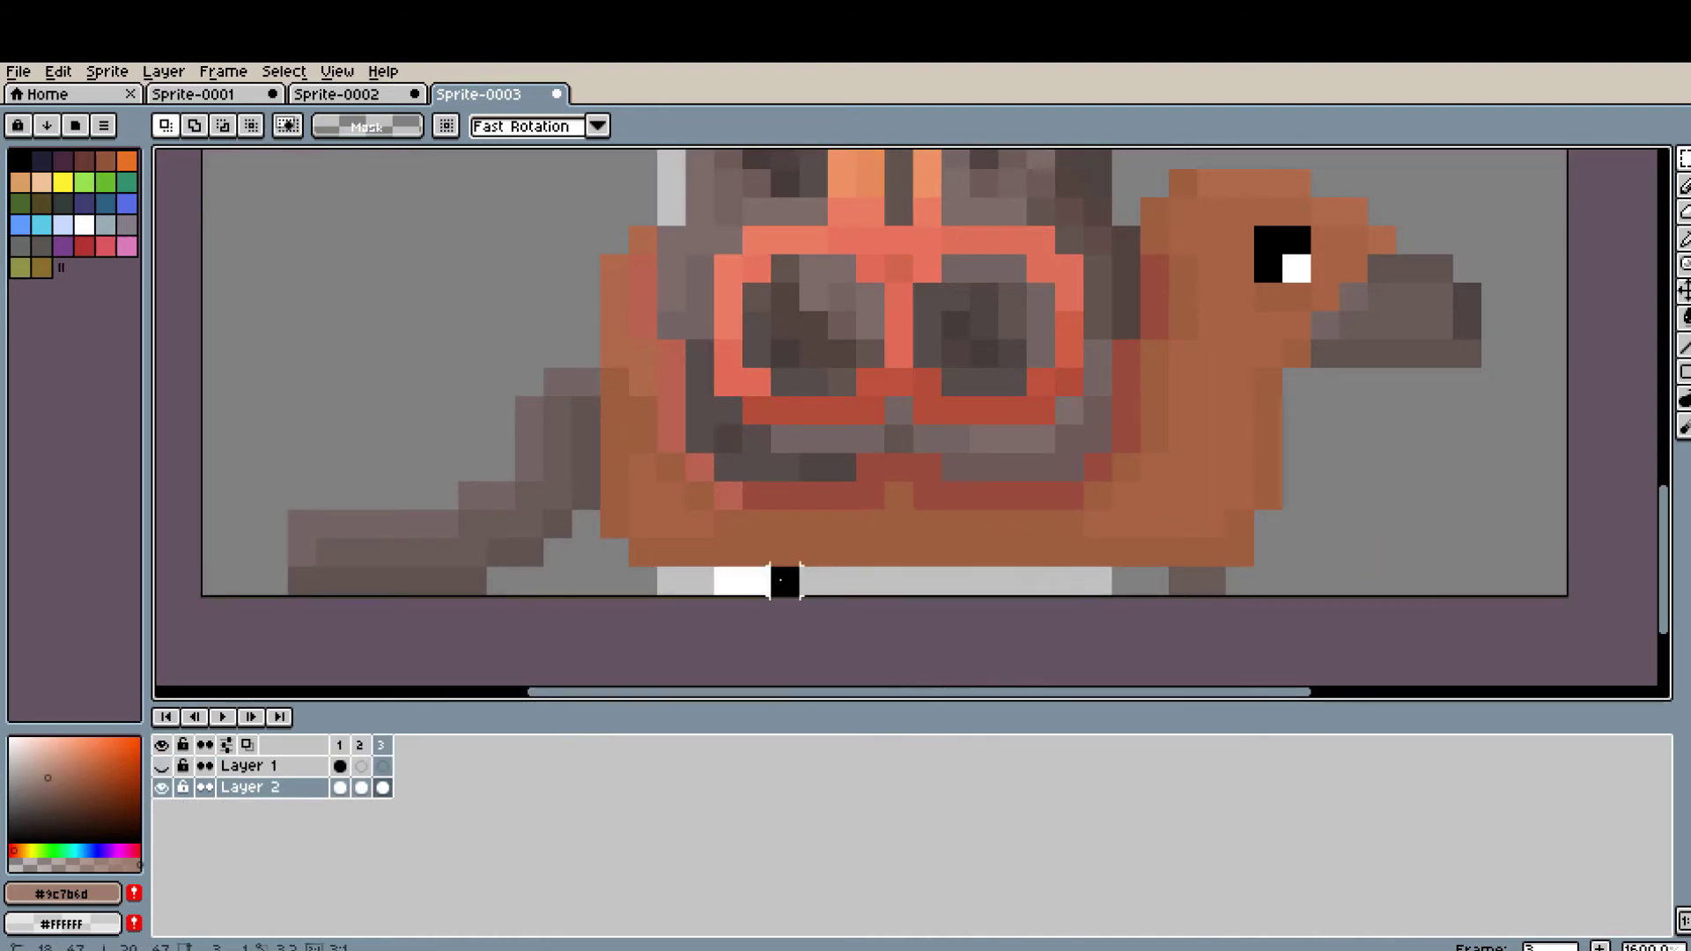
{"action": "key", "text": "alt+n"}
{"action": "key", "text": "b"}
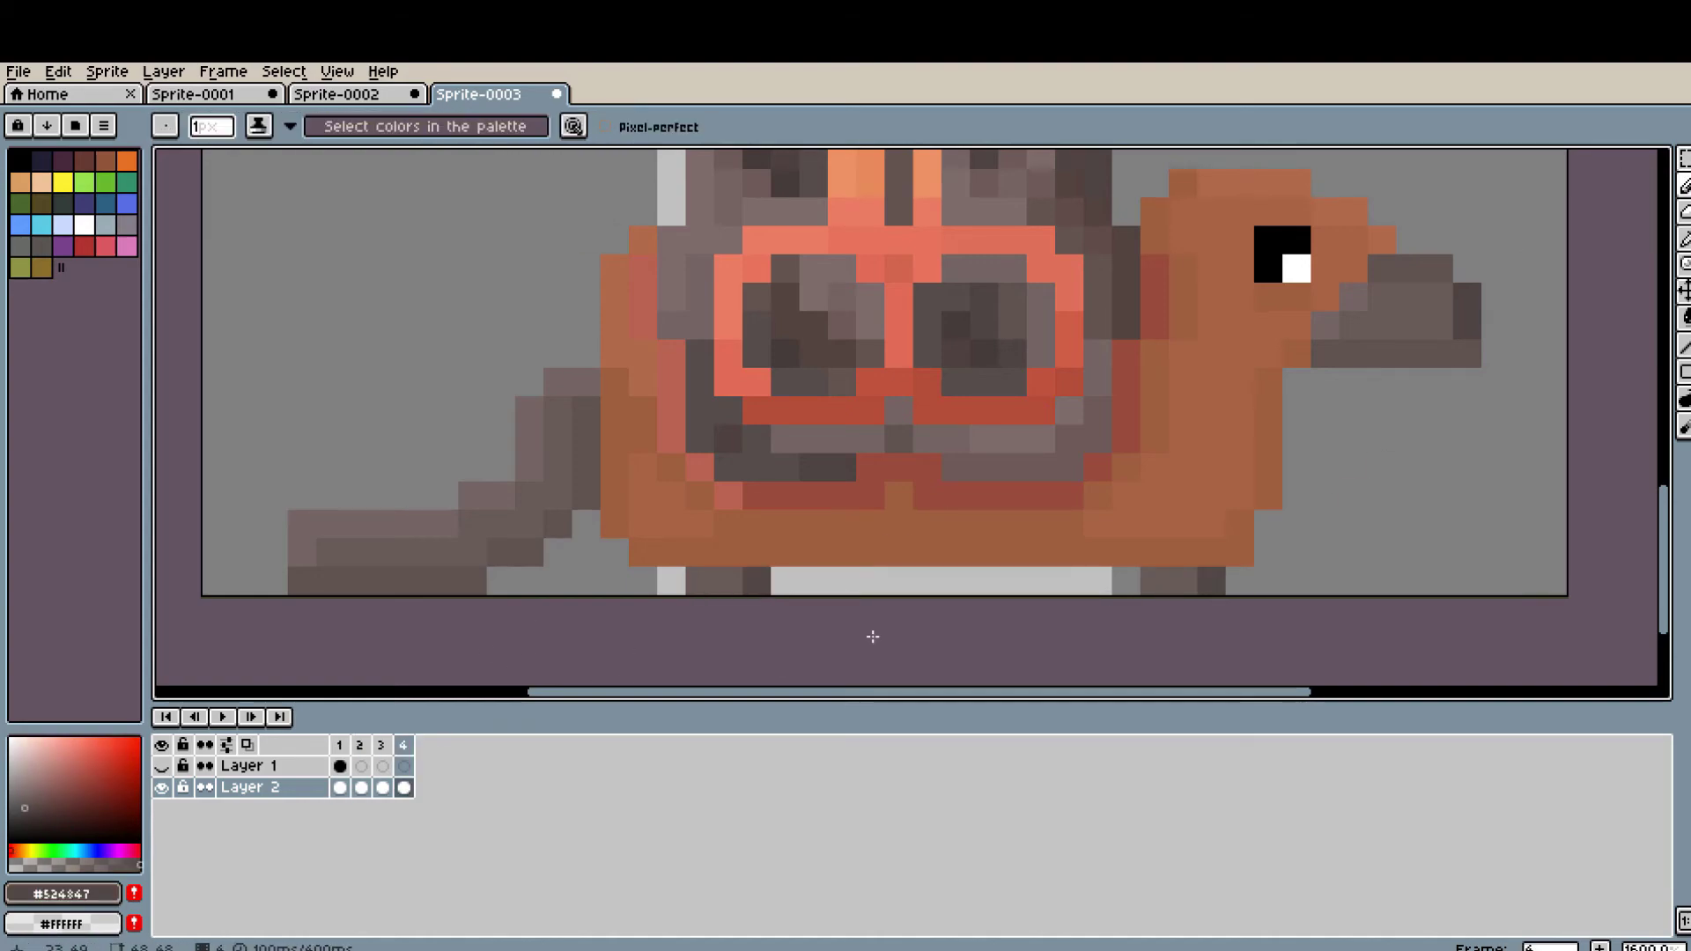
{"action": "key", "text": "alt+n"}
{"action": "left_click", "coordinate": [1205, 516]}
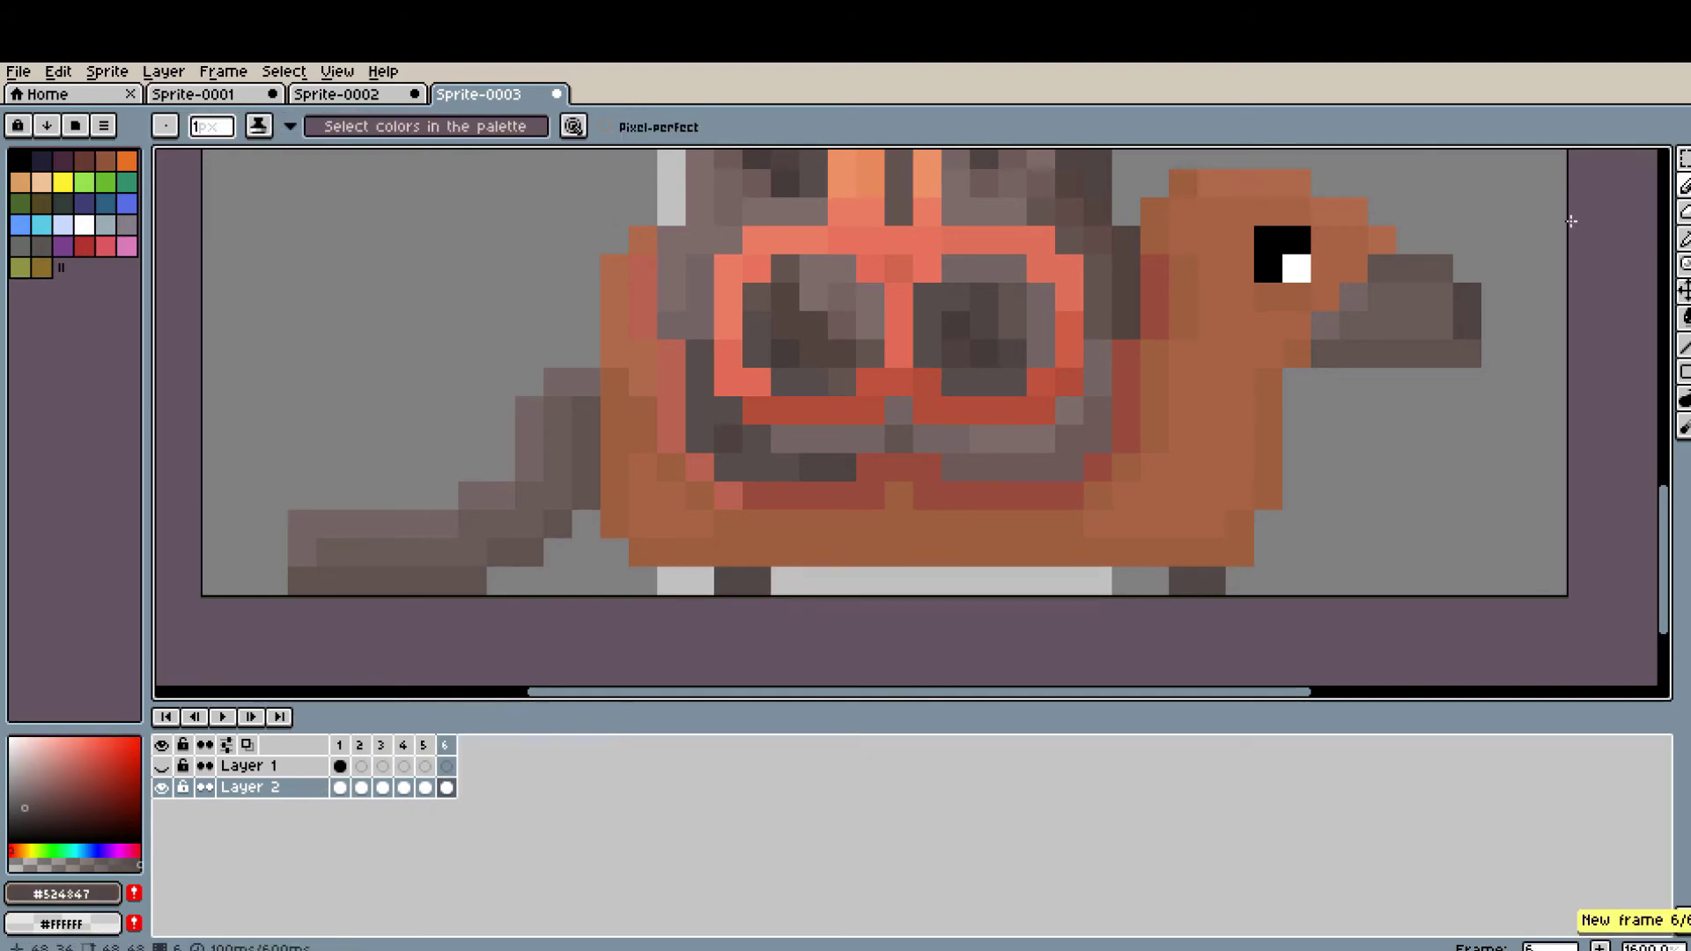
{"action": "key", "text": "m"}
{"action": "scroll", "coordinate": [1057, 485], "scroll_direction": "down", "scroll_amount": 1}
{"action": "key", "text": "Return"}
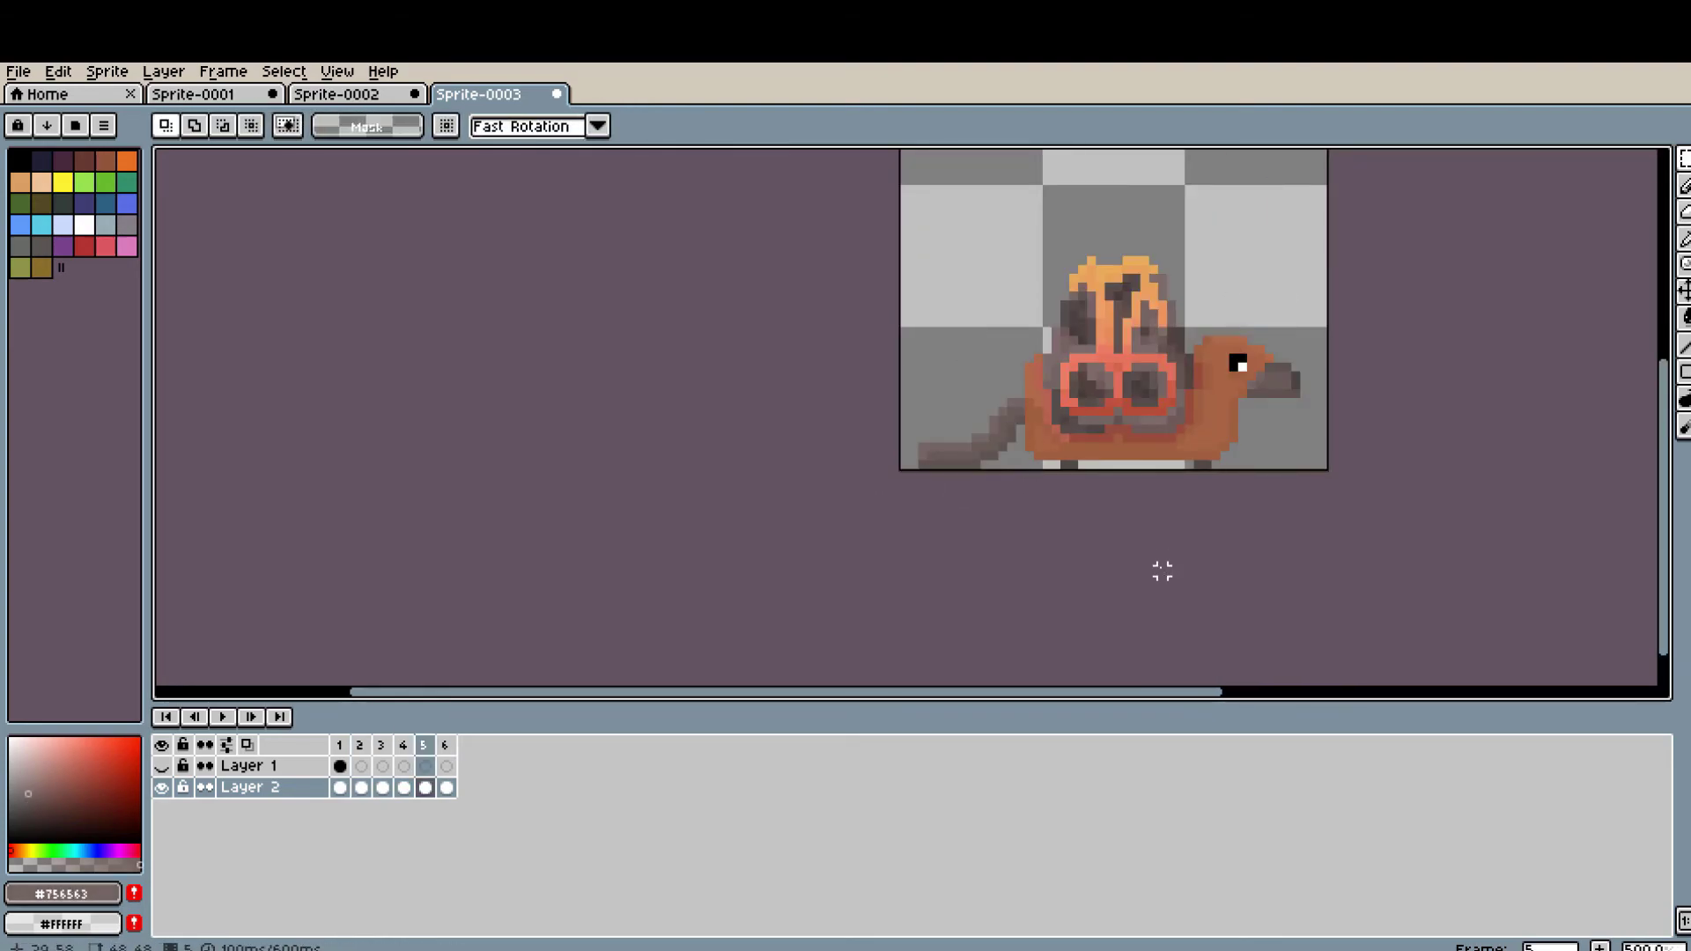
- Redraw frame 3's flame tips in light orange with the Pencil, undoing a bad stroke
{"action": "left_click", "coordinate": [381, 747]}
{"action": "scroll", "coordinate": [1084, 551], "scroll_direction": "up", "scroll_amount": 4}
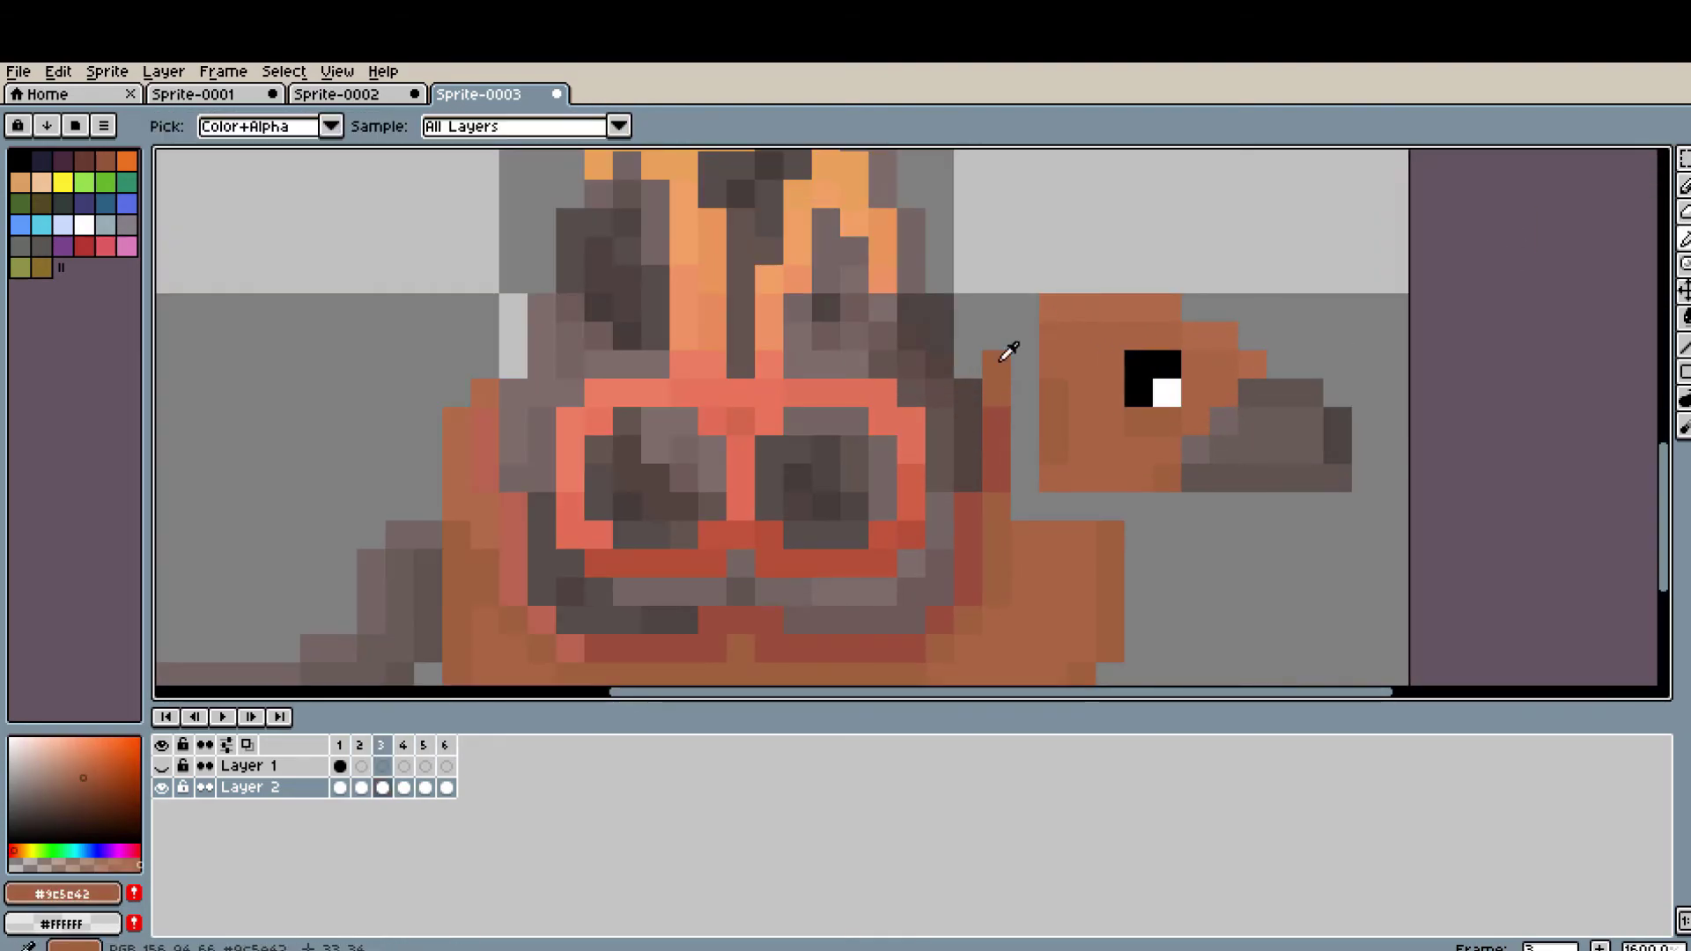
{"action": "left_click", "coordinate": [223, 718]}
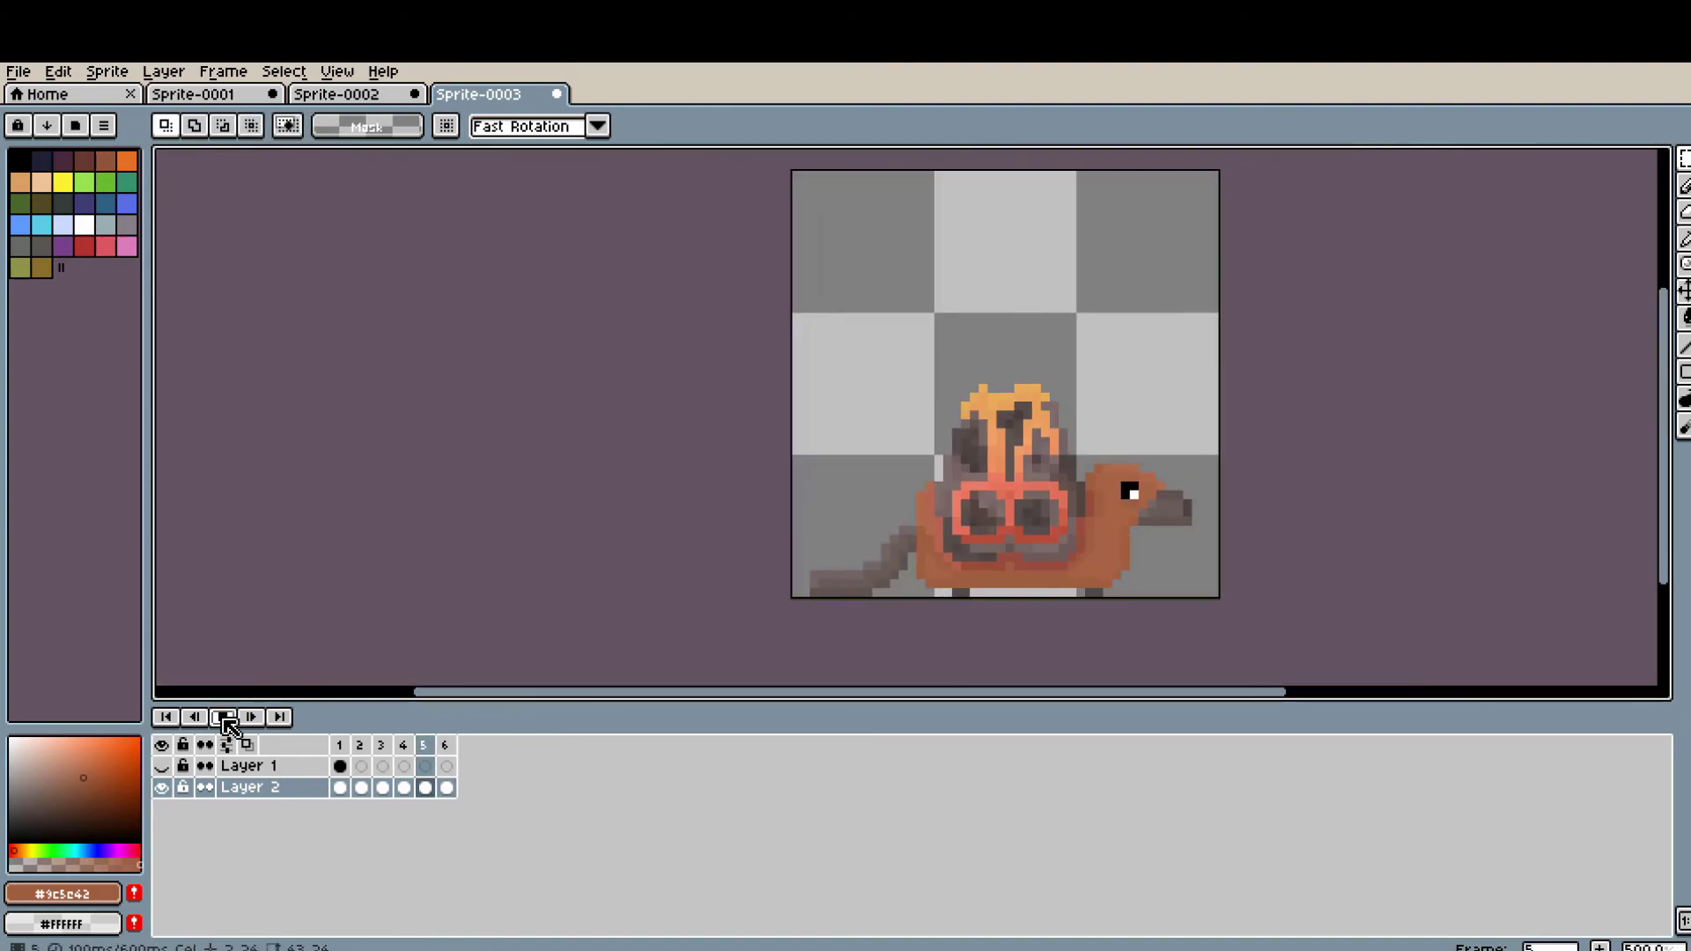
{"action": "scroll", "coordinate": [1004, 423], "scroll_direction": "up", "scroll_amount": 4}
{"action": "scroll", "coordinate": [1004, 422], "scroll_direction": "up", "scroll_amount": 3}
{"action": "key", "text": "b"}
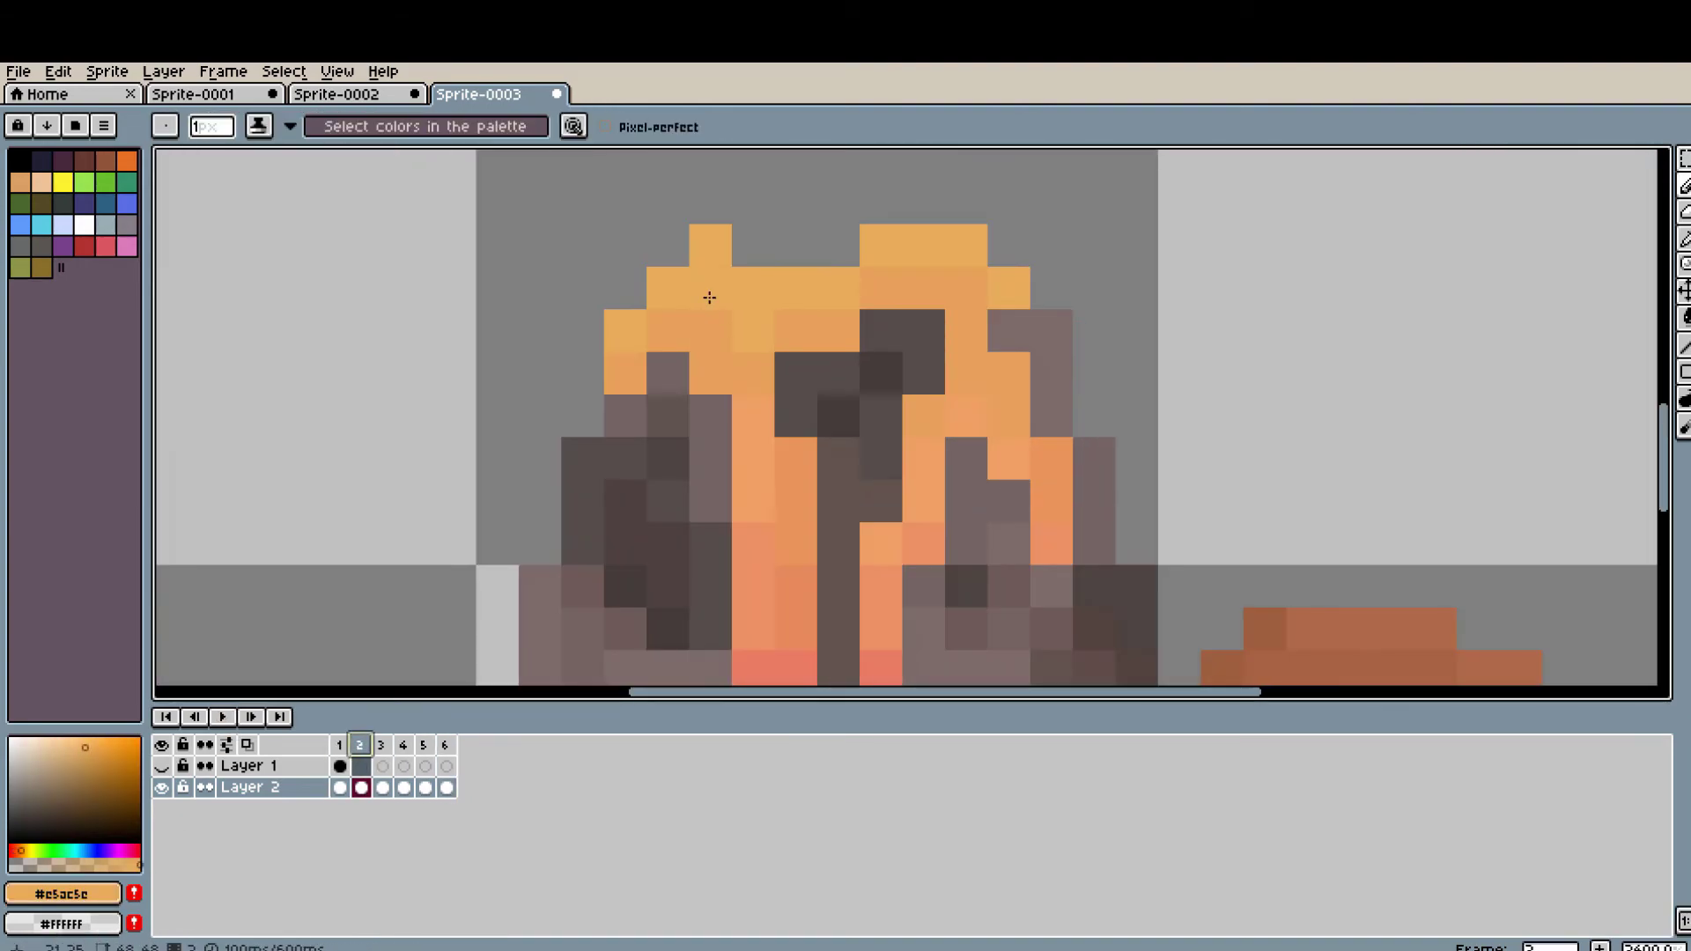
{"action": "left_click", "coordinate": [999, 342], "text": "alt"}
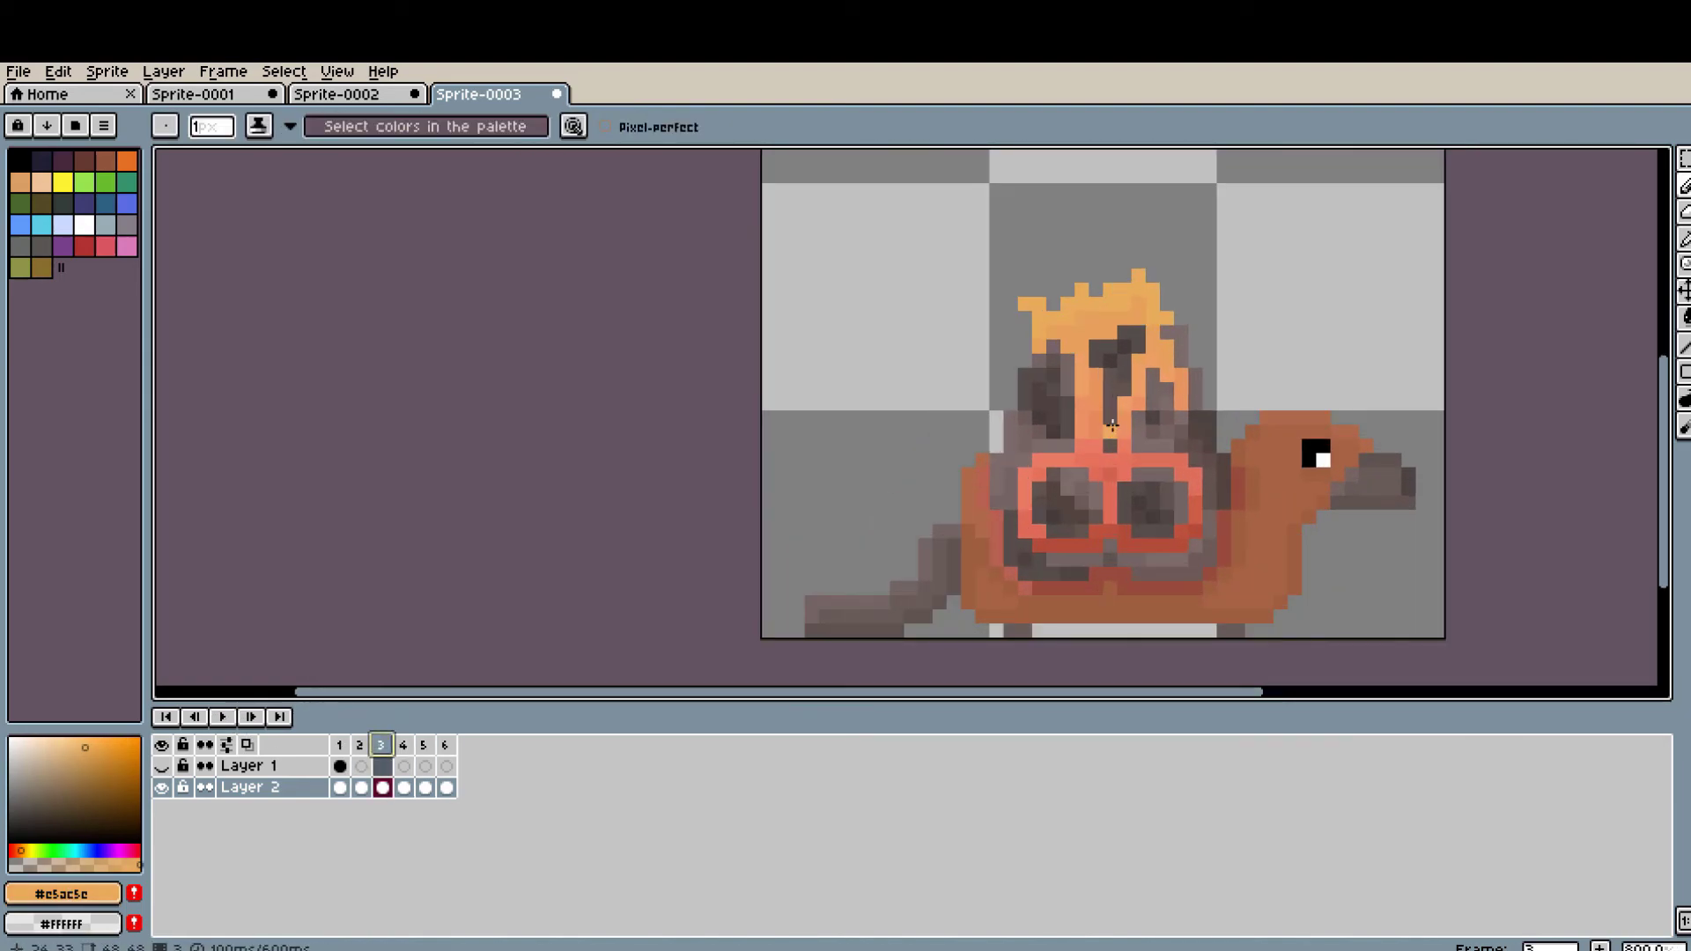
{"action": "key", "text": "ctrl+z"}
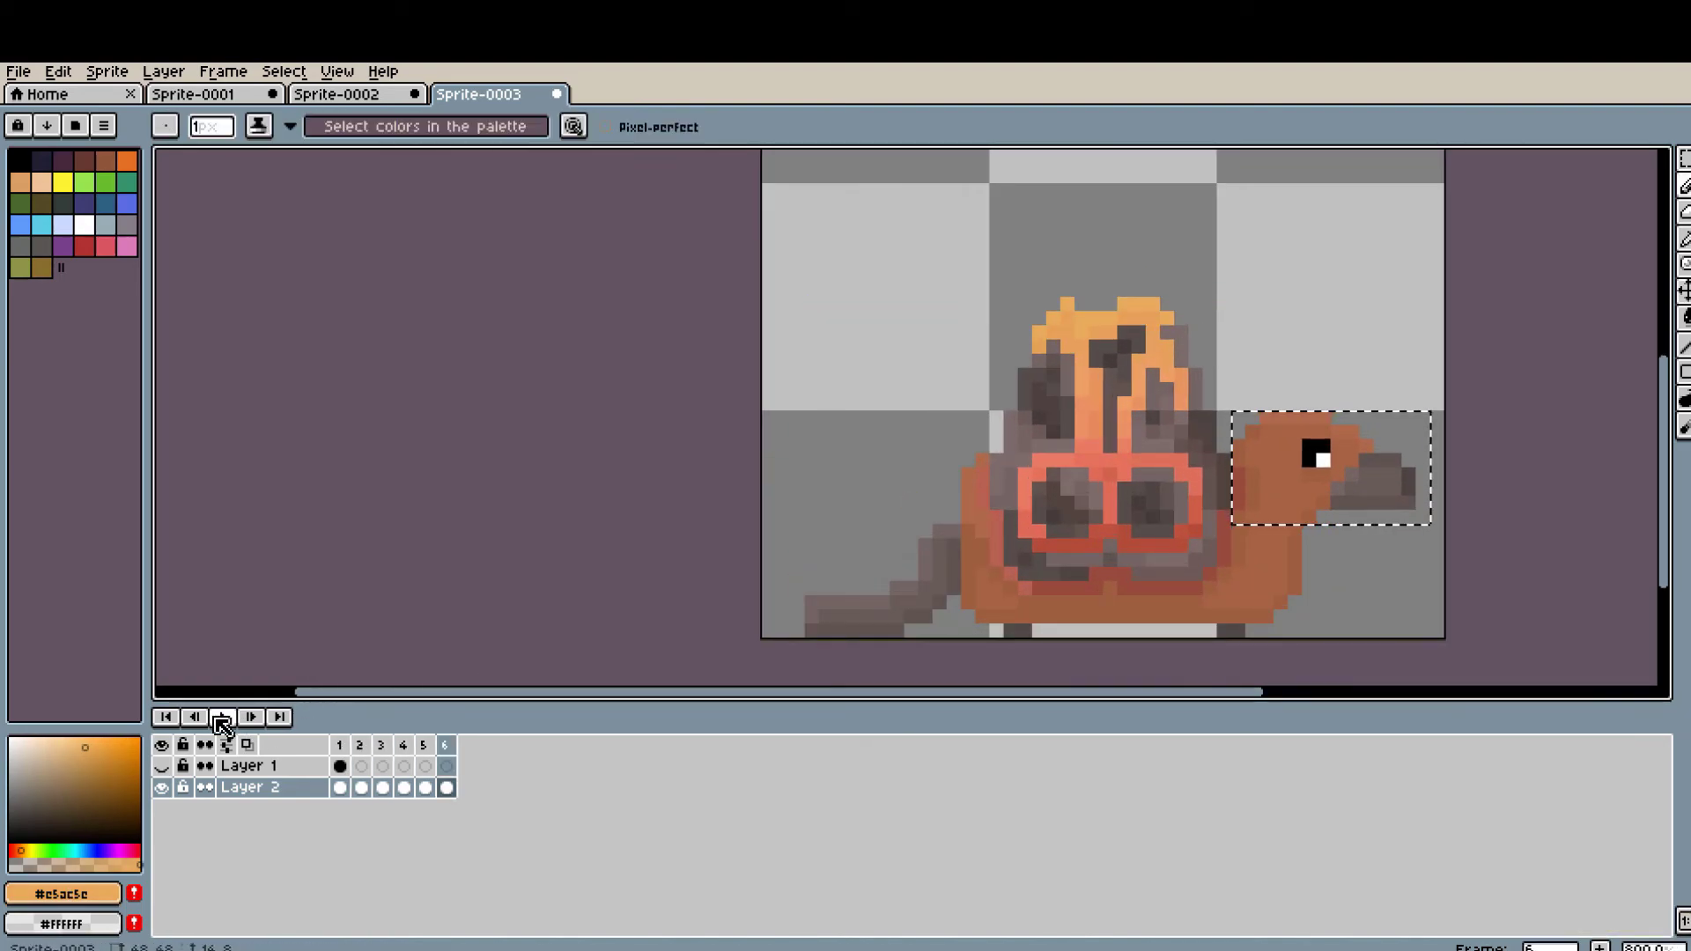
- Sample flame colours from the canvas and add small orange embers beside the flames
{"action": "scroll", "coordinate": [1155, 198], "scroll_direction": "up", "scroll_amount": 1}
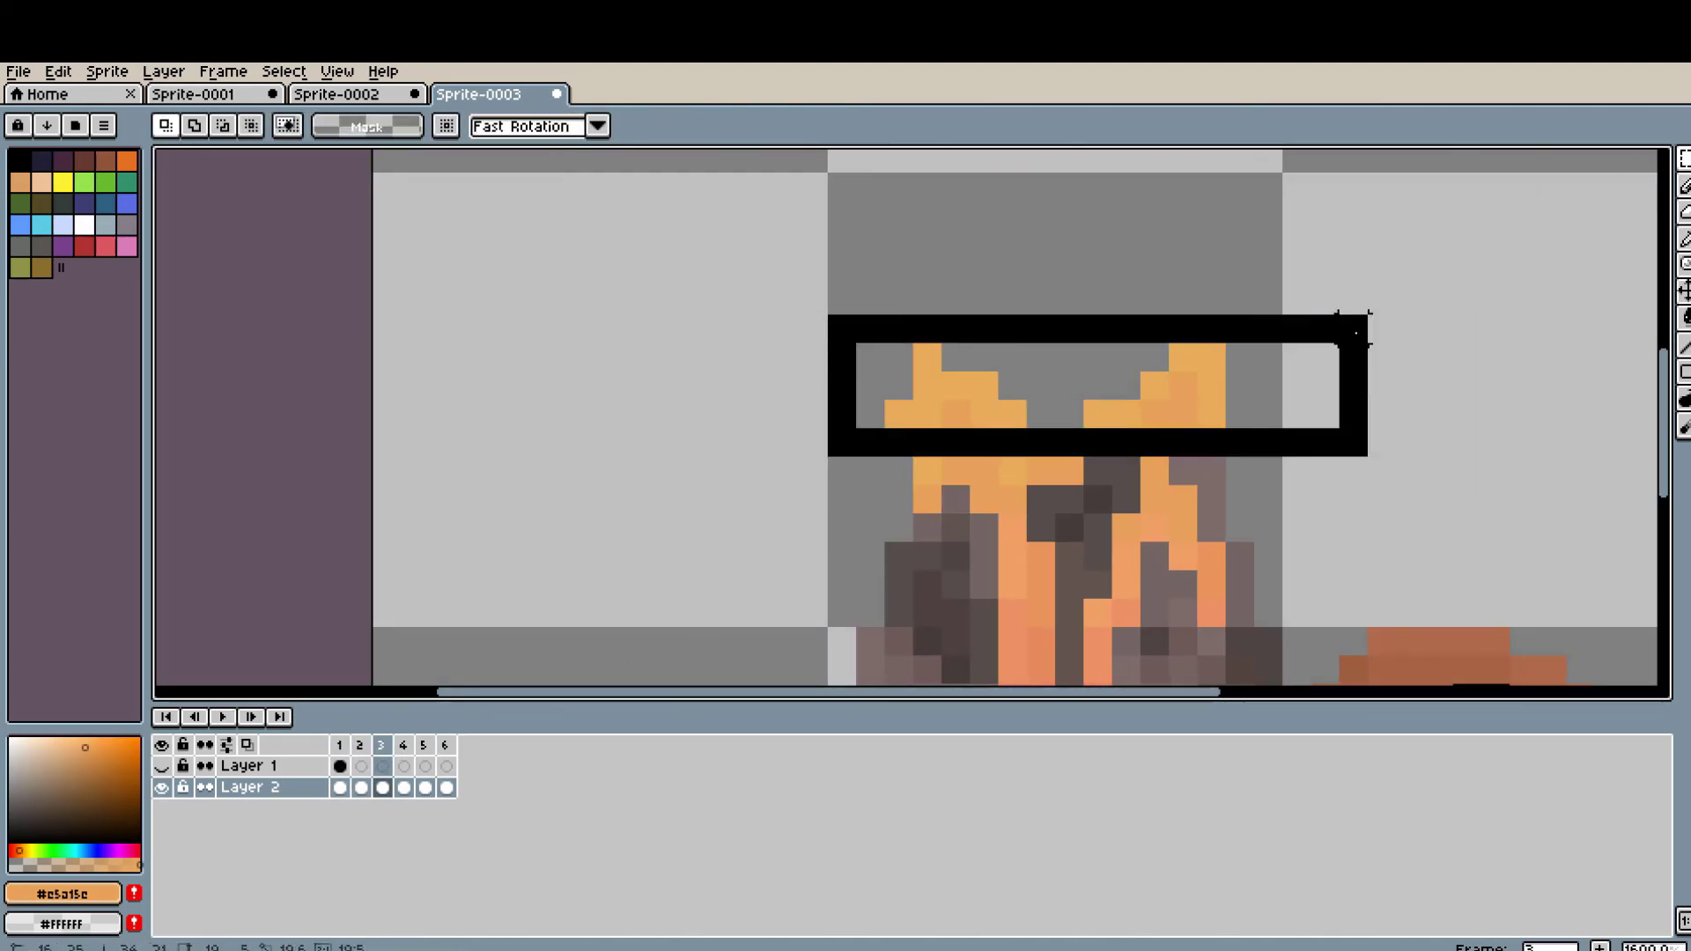
{"action": "scroll", "coordinate": [1176, 342], "scroll_direction": "down", "scroll_amount": 1}
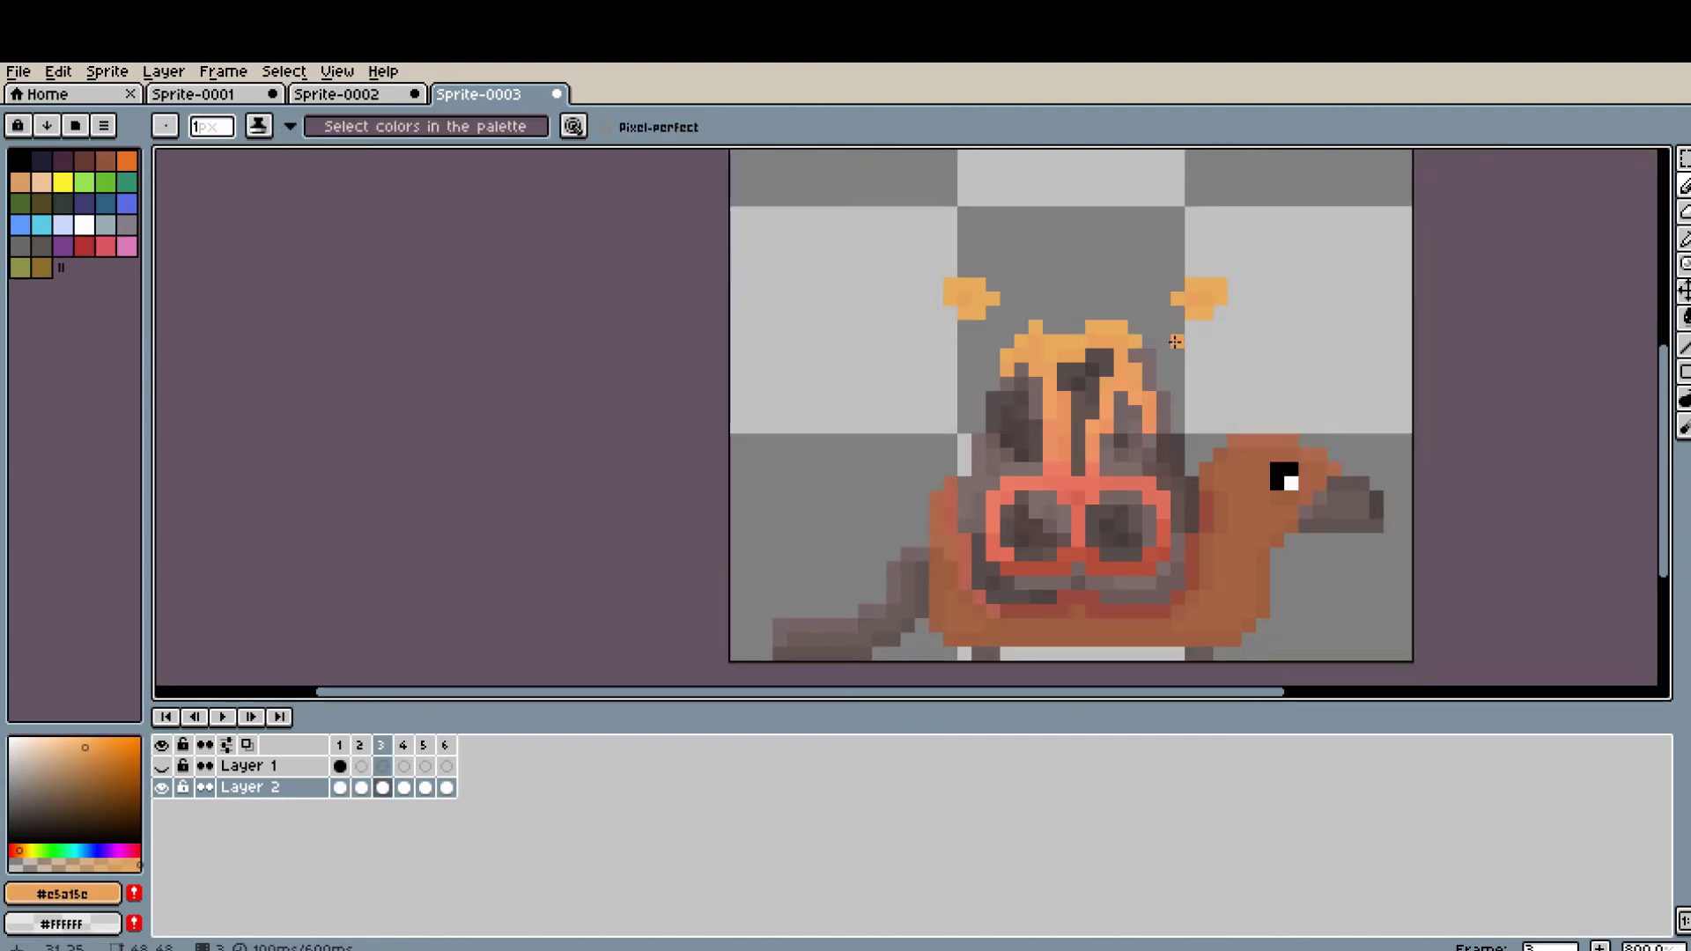
{"action": "scroll", "coordinate": [943, 385], "scroll_direction": "up", "scroll_amount": 1}
{"action": "key", "text": "Return"}
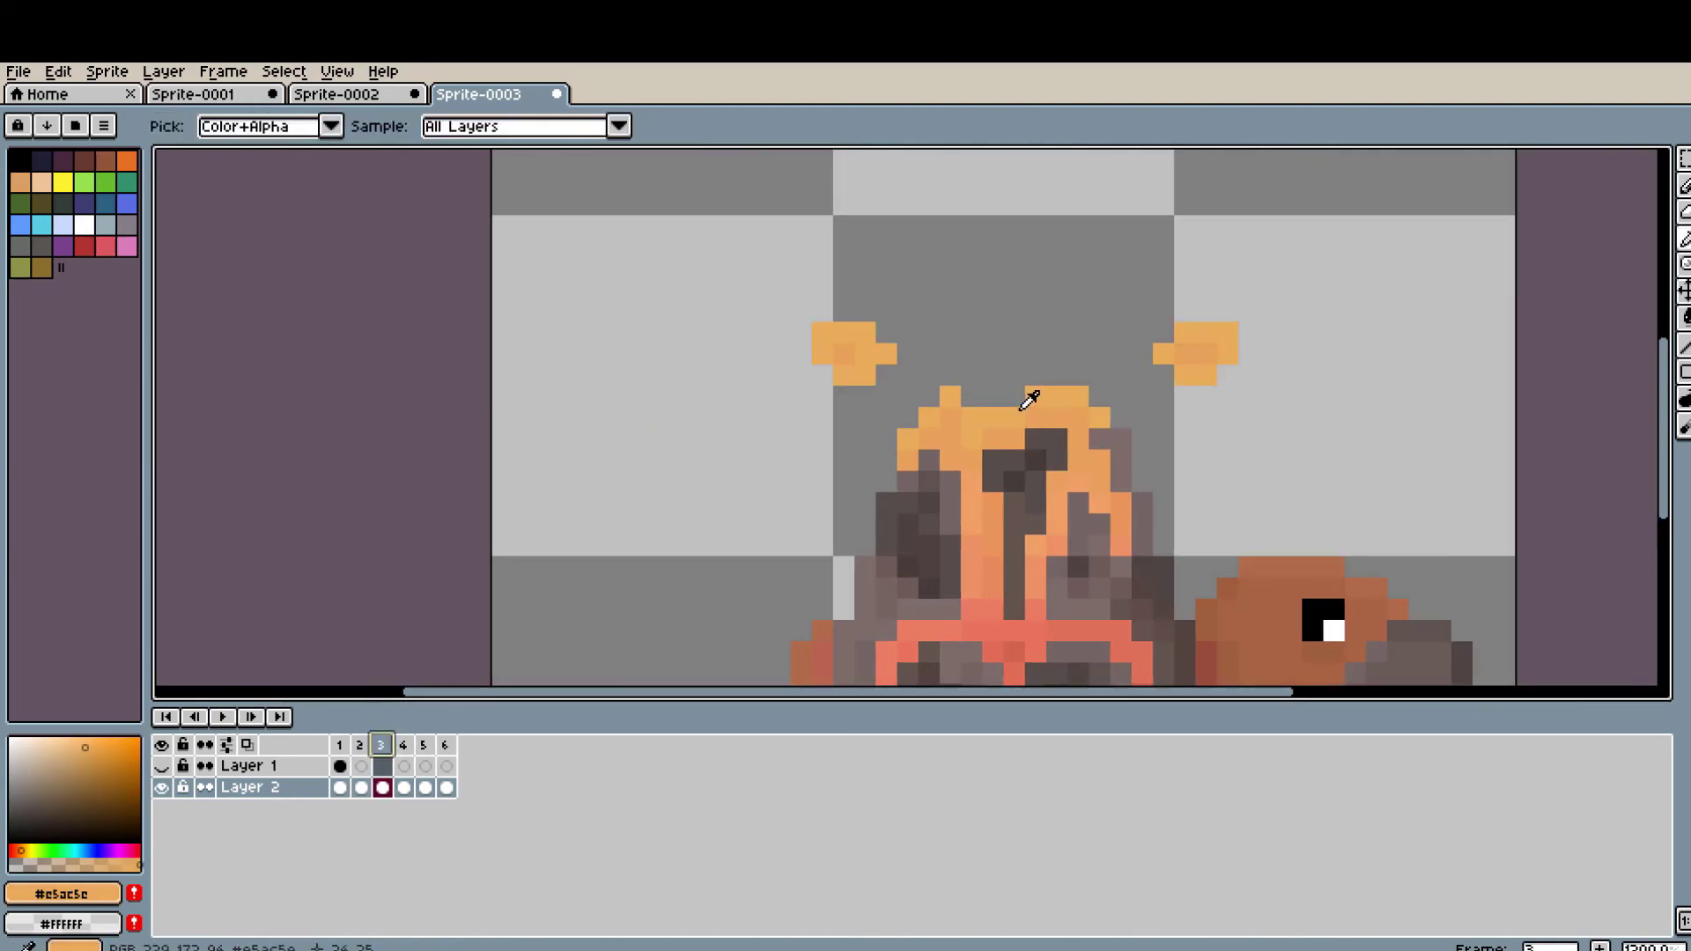
{"action": "scroll", "coordinate": [1099, 396], "scroll_direction": "down", "scroll_amount": 2}
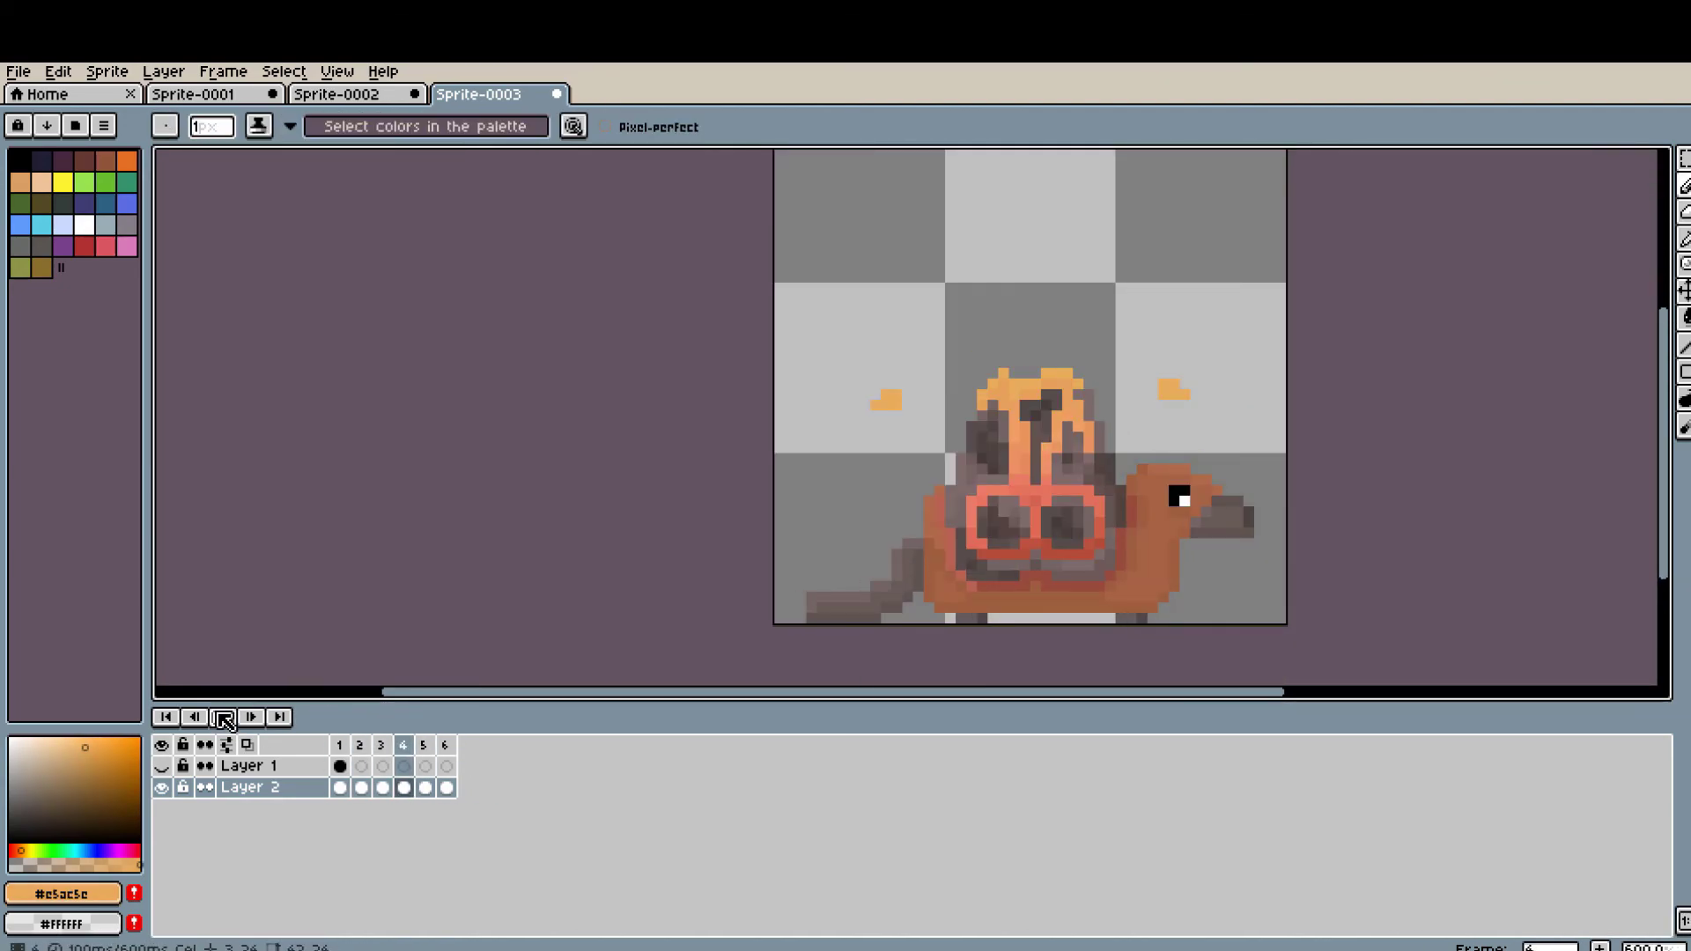
{"action": "scroll", "coordinate": [1049, 385], "scroll_direction": "up", "scroll_amount": 1}
{"action": "scroll", "coordinate": [1049, 385], "scroll_direction": "up", "scroll_amount": 1}
- Preview the flickering flames from frame 3, then stop playback and step to the next frame
{"action": "left_click", "coordinate": [381, 745]}
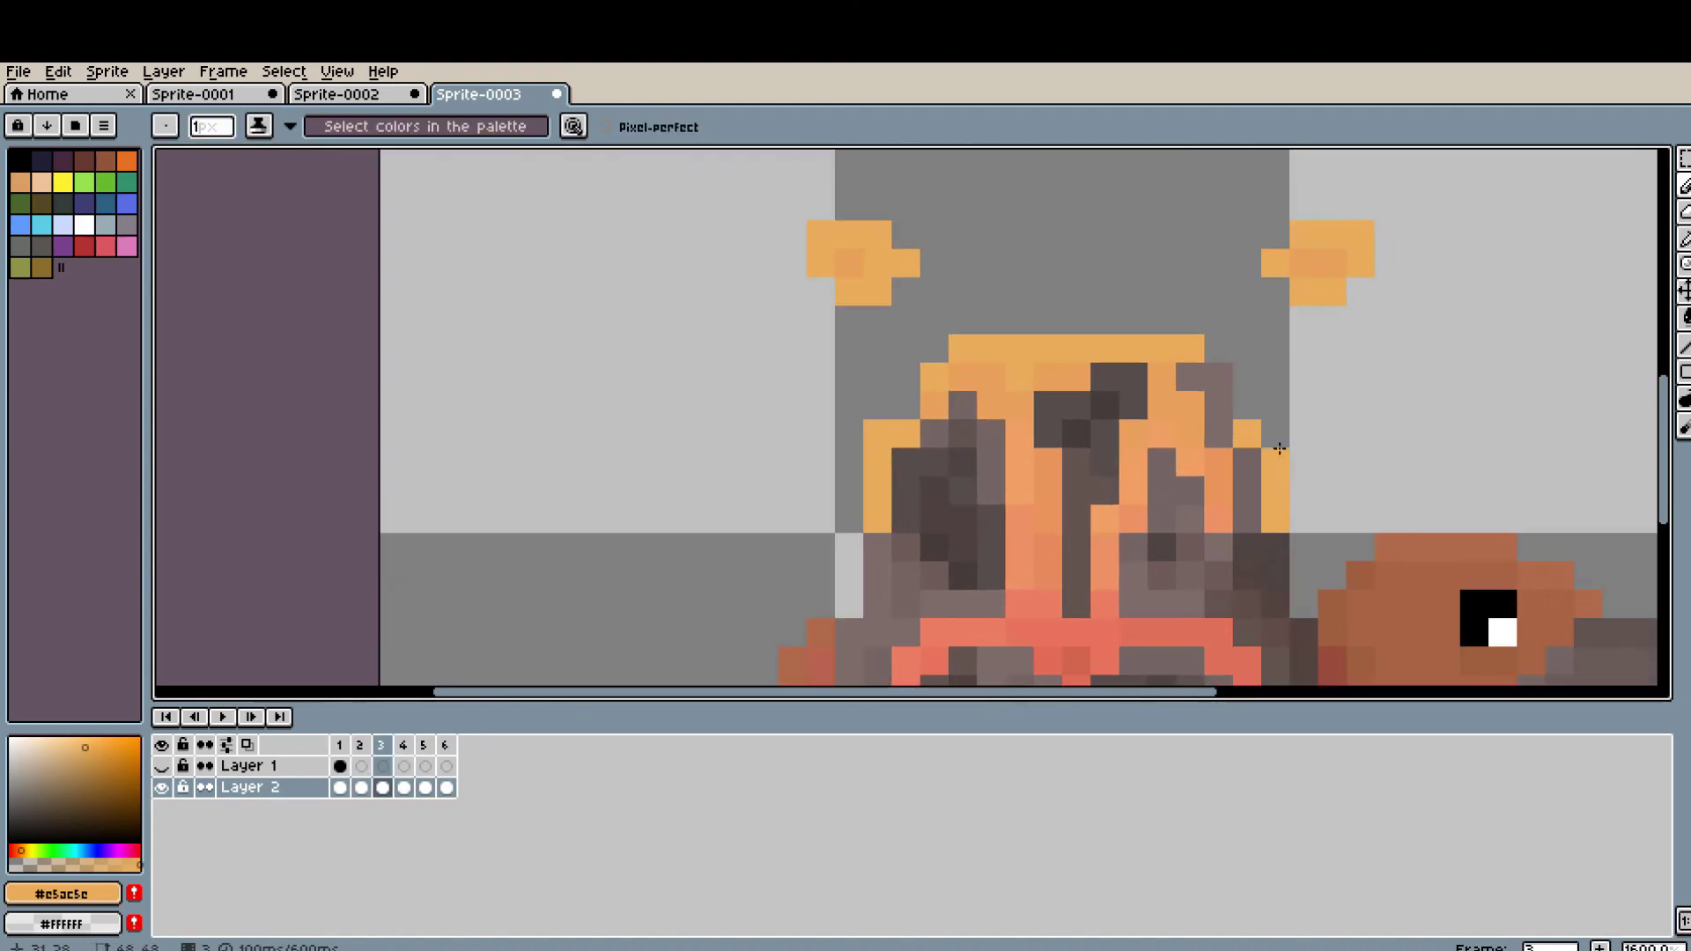
{"action": "key", "text": "Return"}
{"action": "scroll", "coordinate": [919, 461], "scroll_direction": "down", "scroll_amount": 3}
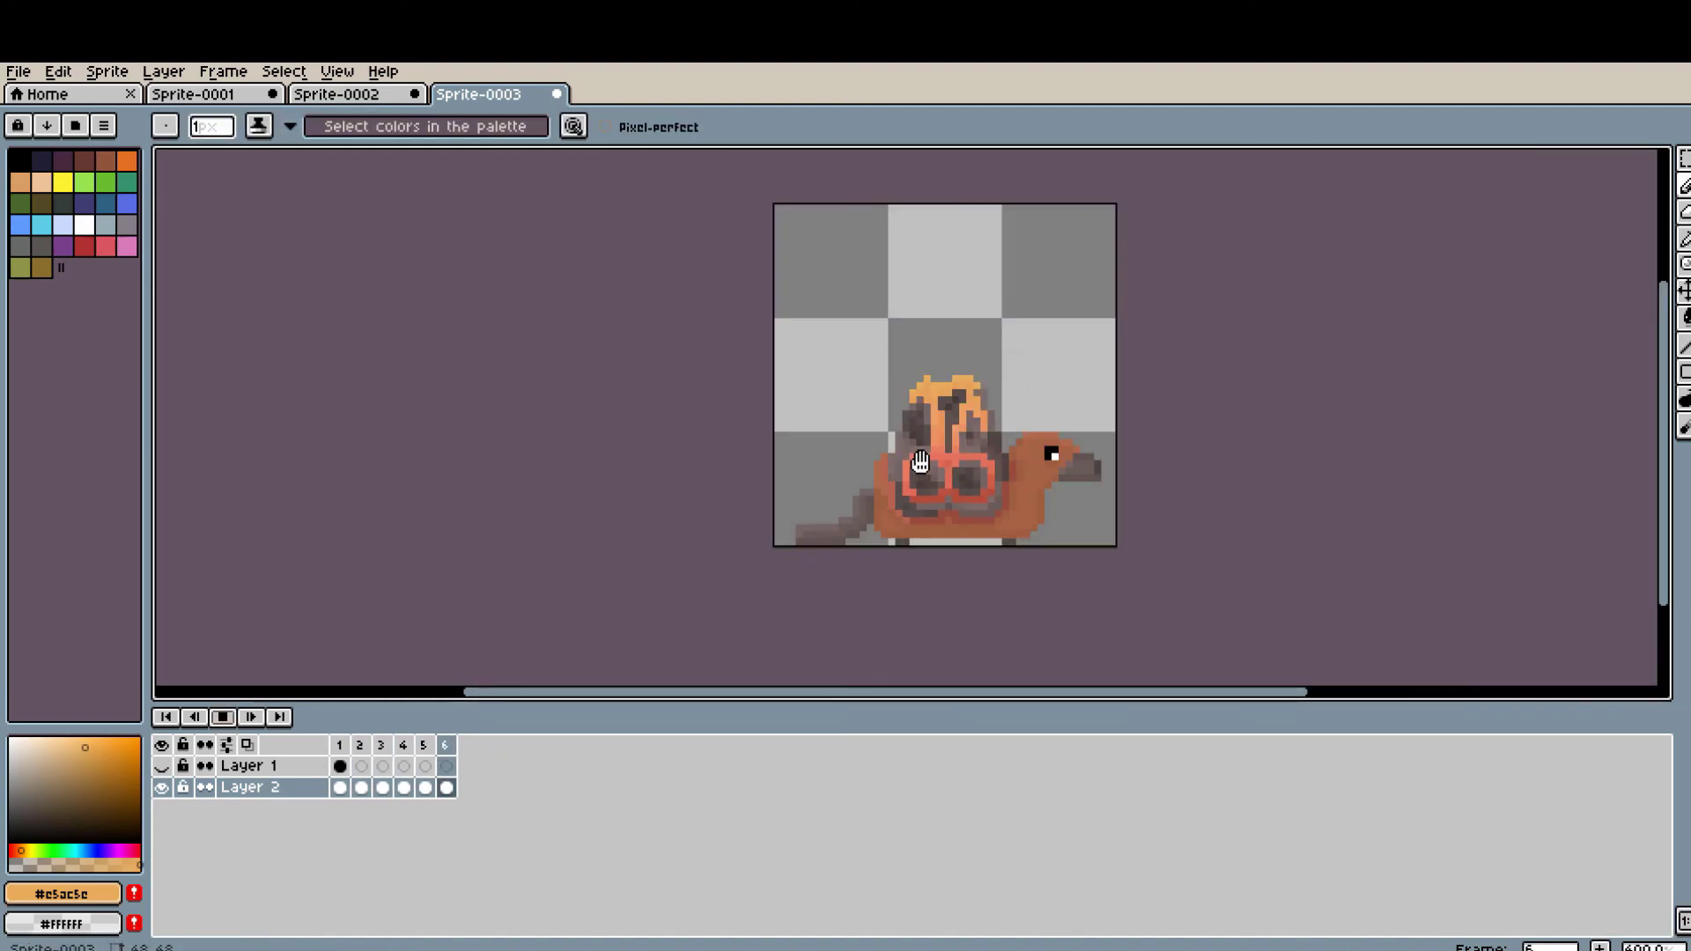
{"action": "key", "text": "Return"}
{"action": "scroll", "coordinate": [973, 240], "scroll_direction": "up", "scroll_amount": 3}
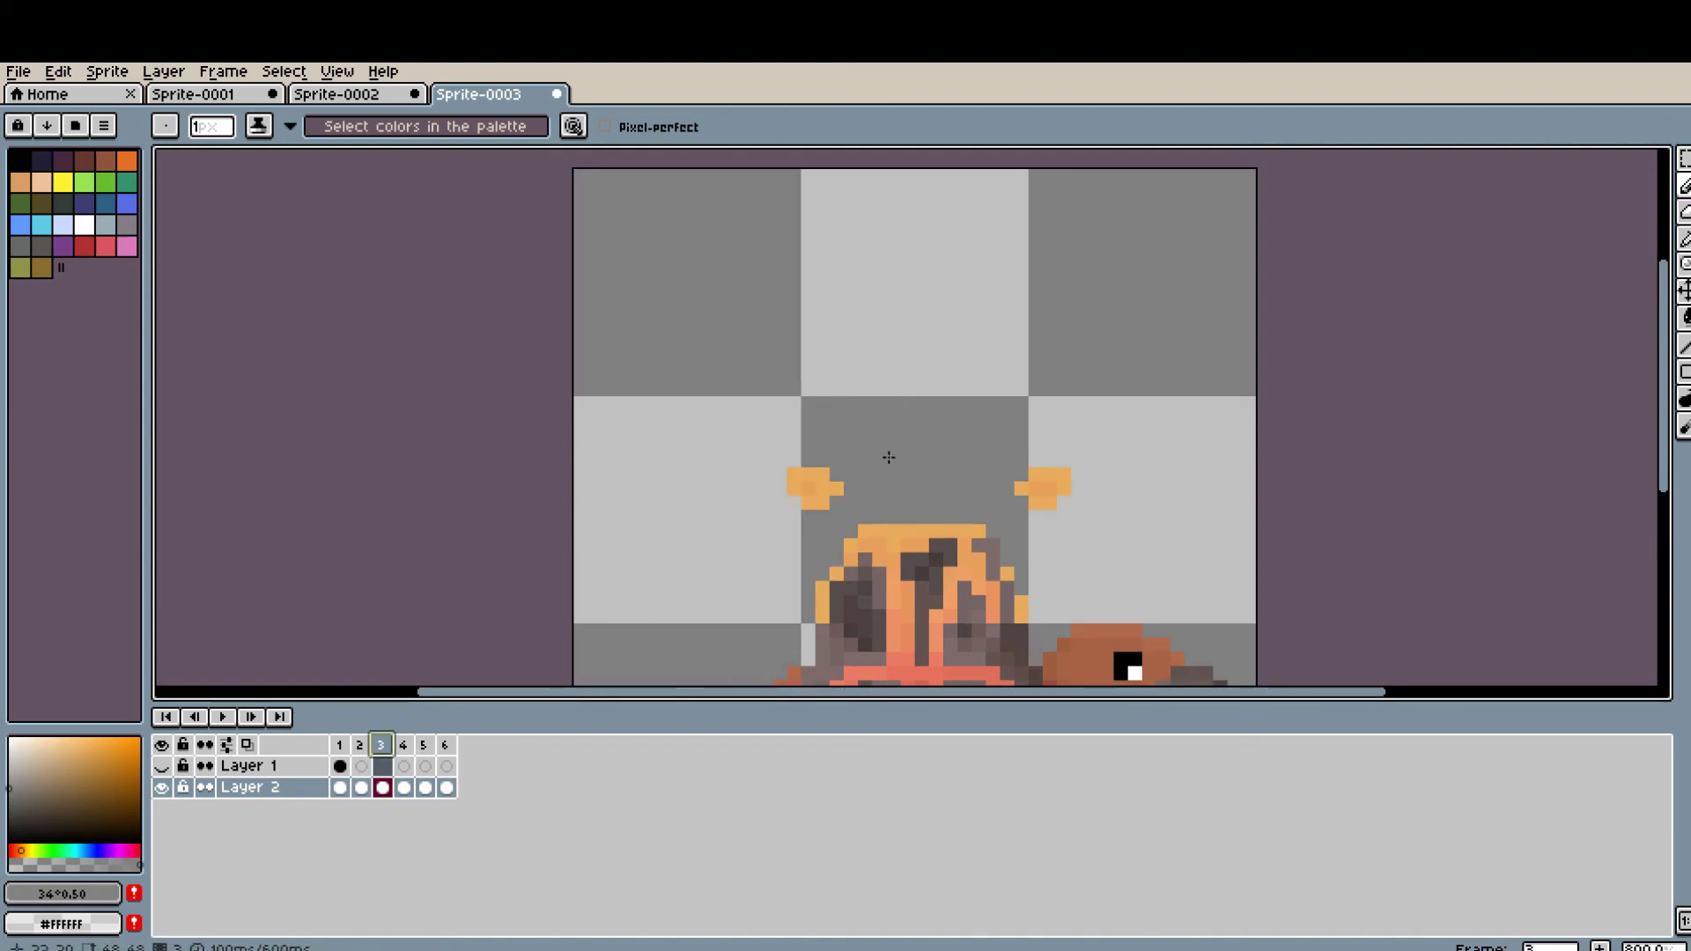
{"action": "scroll", "coordinate": [949, 441], "scroll_direction": "up", "scroll_amount": 2}
{"action": "key", "text": "Right"}
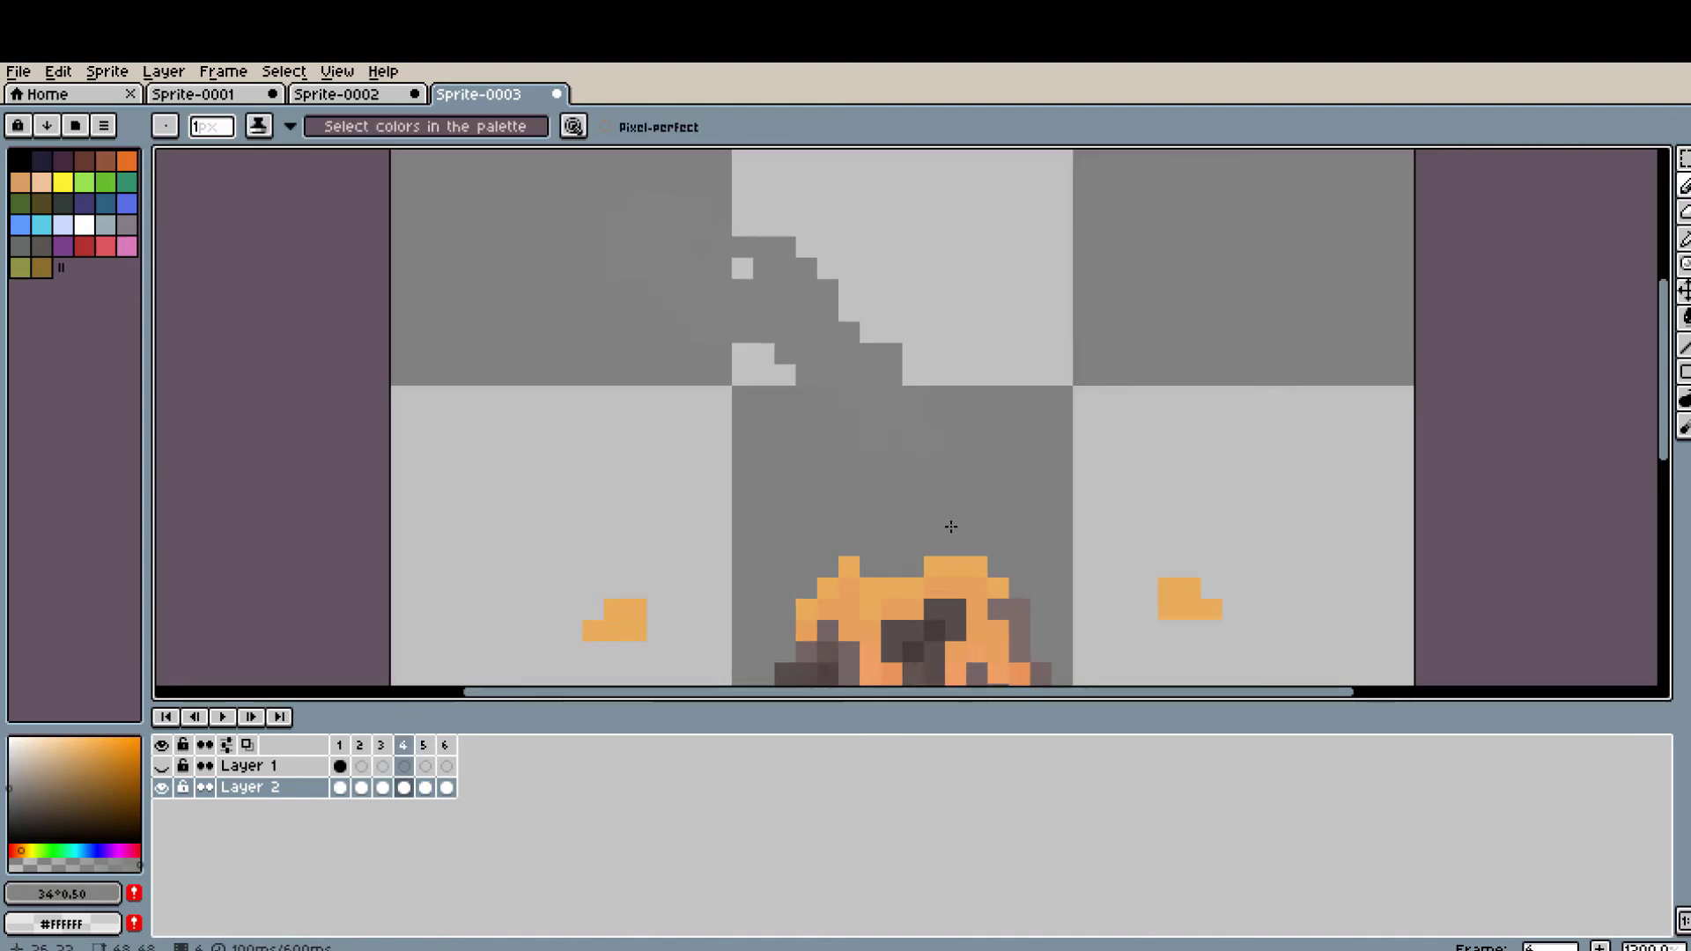
{"action": "scroll", "coordinate": [949, 525], "scroll_direction": "down", "scroll_amount": 4}
- Add a new layer beneath the creature and fill it with sky blue using the Paint Bucket
{"action": "right_click", "coordinate": [264, 787]}
{"action": "left_click", "coordinate": [321, 782]}
{"action": "left_click", "coordinate": [41, 225]}
{"action": "key", "text": "g"}
{"action": "left_click", "coordinate": [775, 465]}
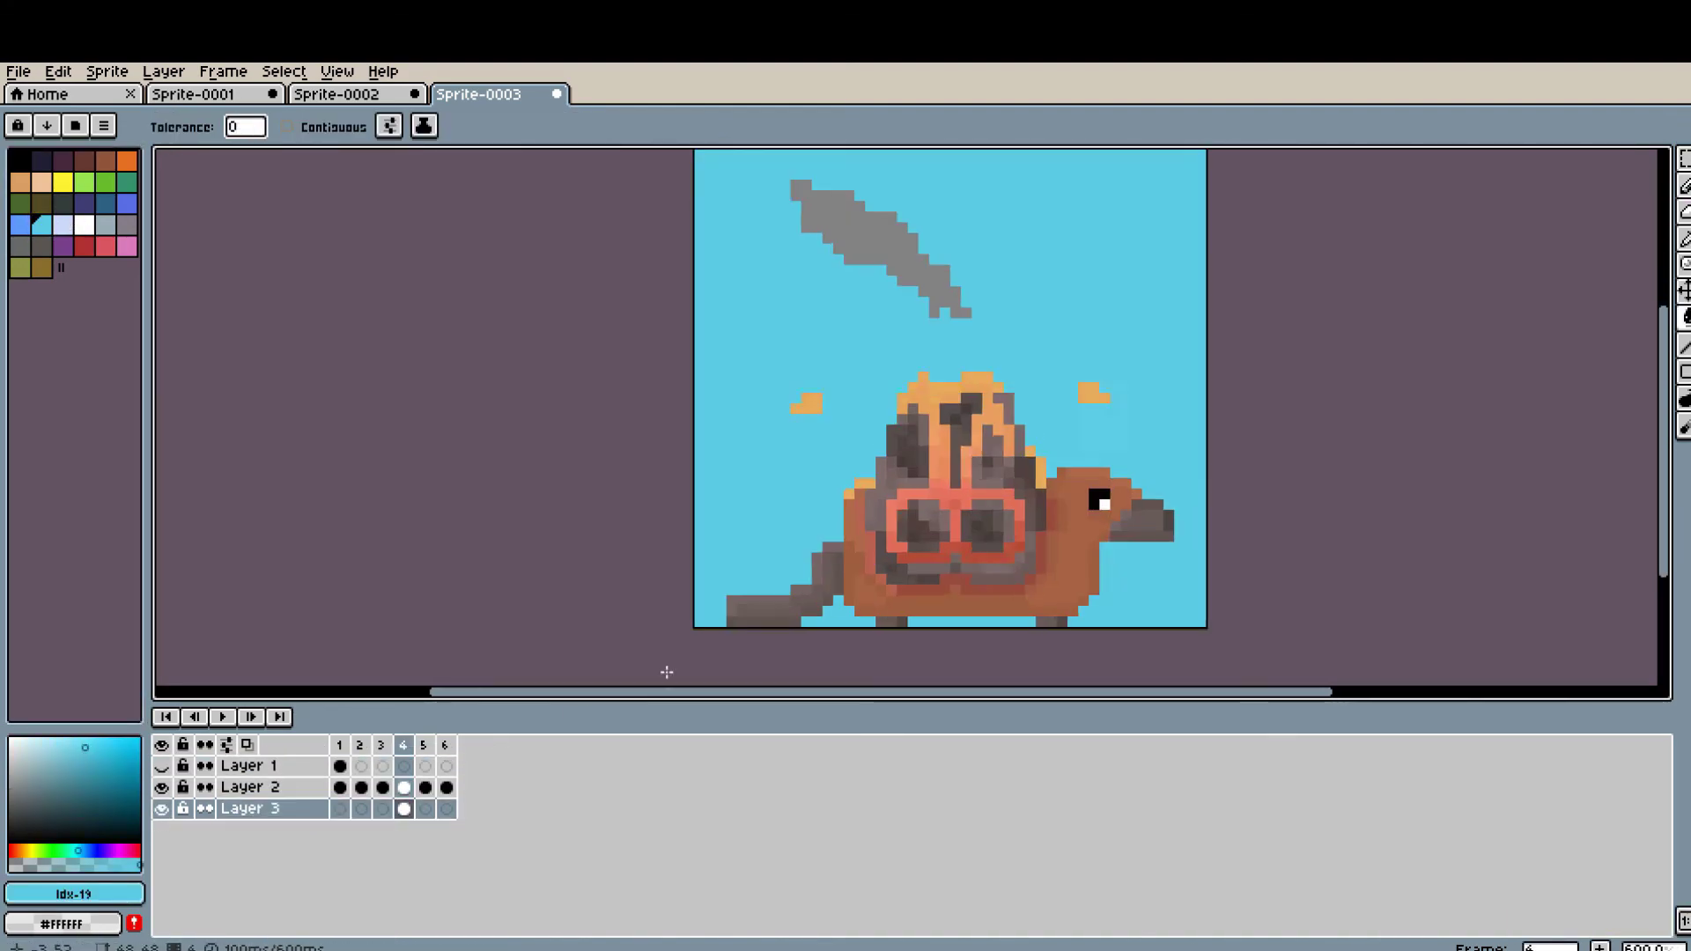
{"action": "scroll", "coordinate": [844, 528], "scroll_direction": "up", "scroll_amount": 1}
- Rework the grey smoke streak on the next frame, then play the finished animation
{"action": "key", "text": "Right"}
{"action": "left_click_drag", "start_coordinate": [592, 178], "coordinate": [951, 504]}
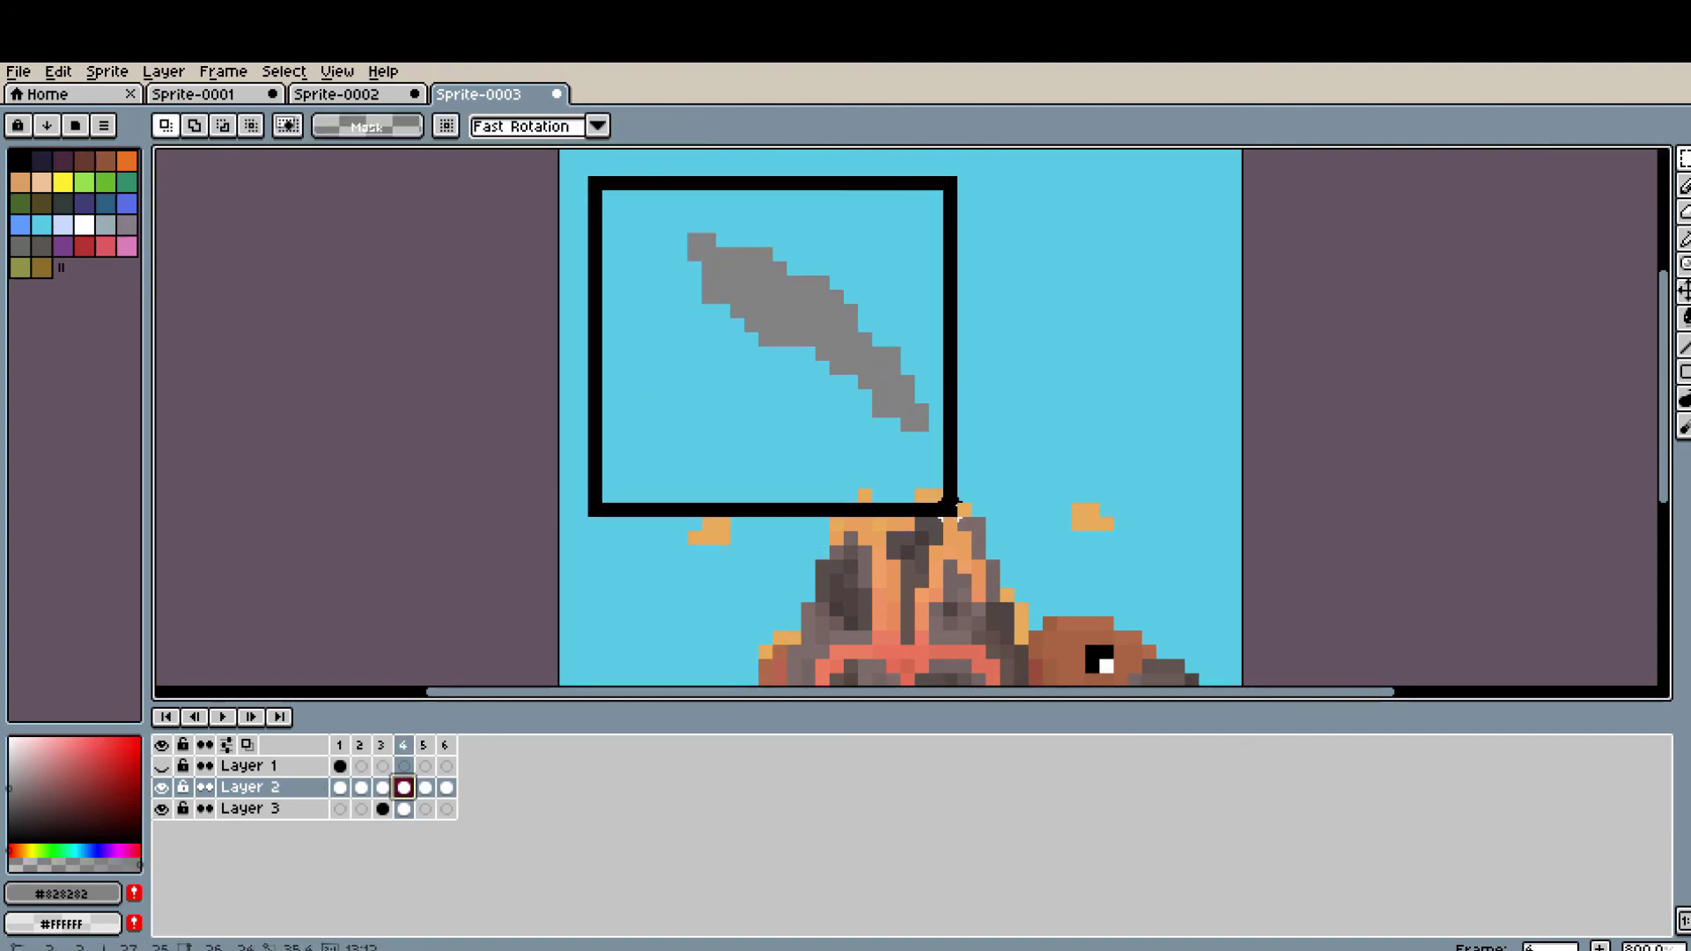
{"action": "scroll", "coordinate": [900, 418], "scroll_direction": "up", "scroll_amount": 2}
{"action": "key", "text": "i"}
{"action": "left_click", "coordinate": [687, 459]}
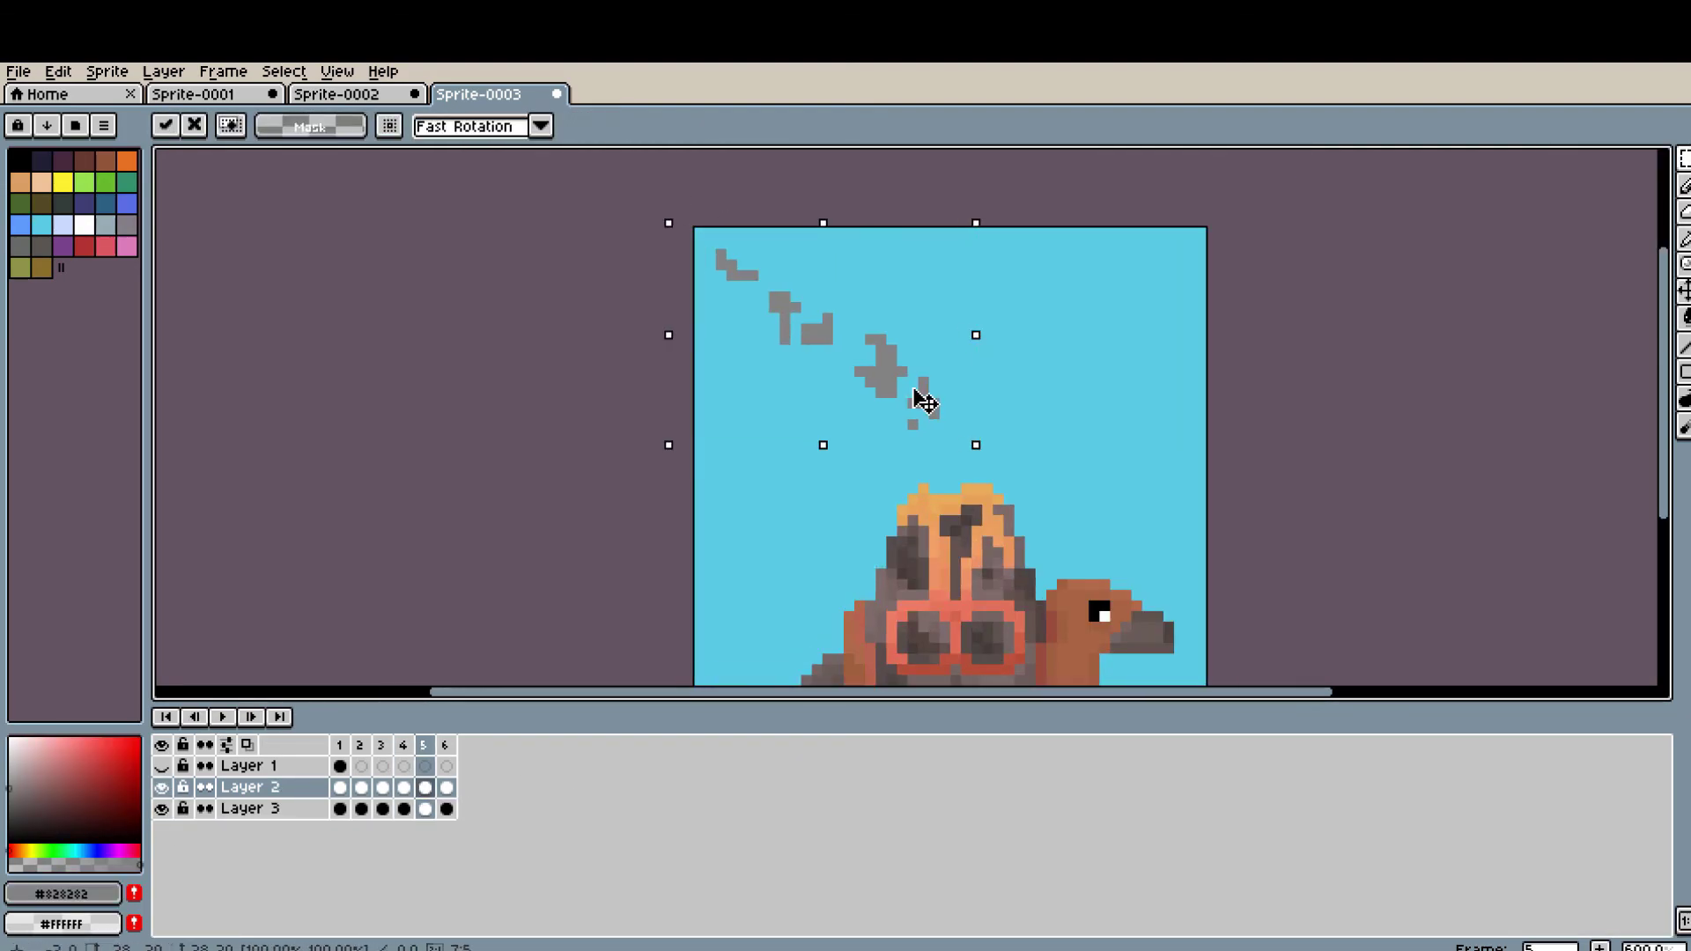
{"action": "left_click", "coordinate": [223, 718]}
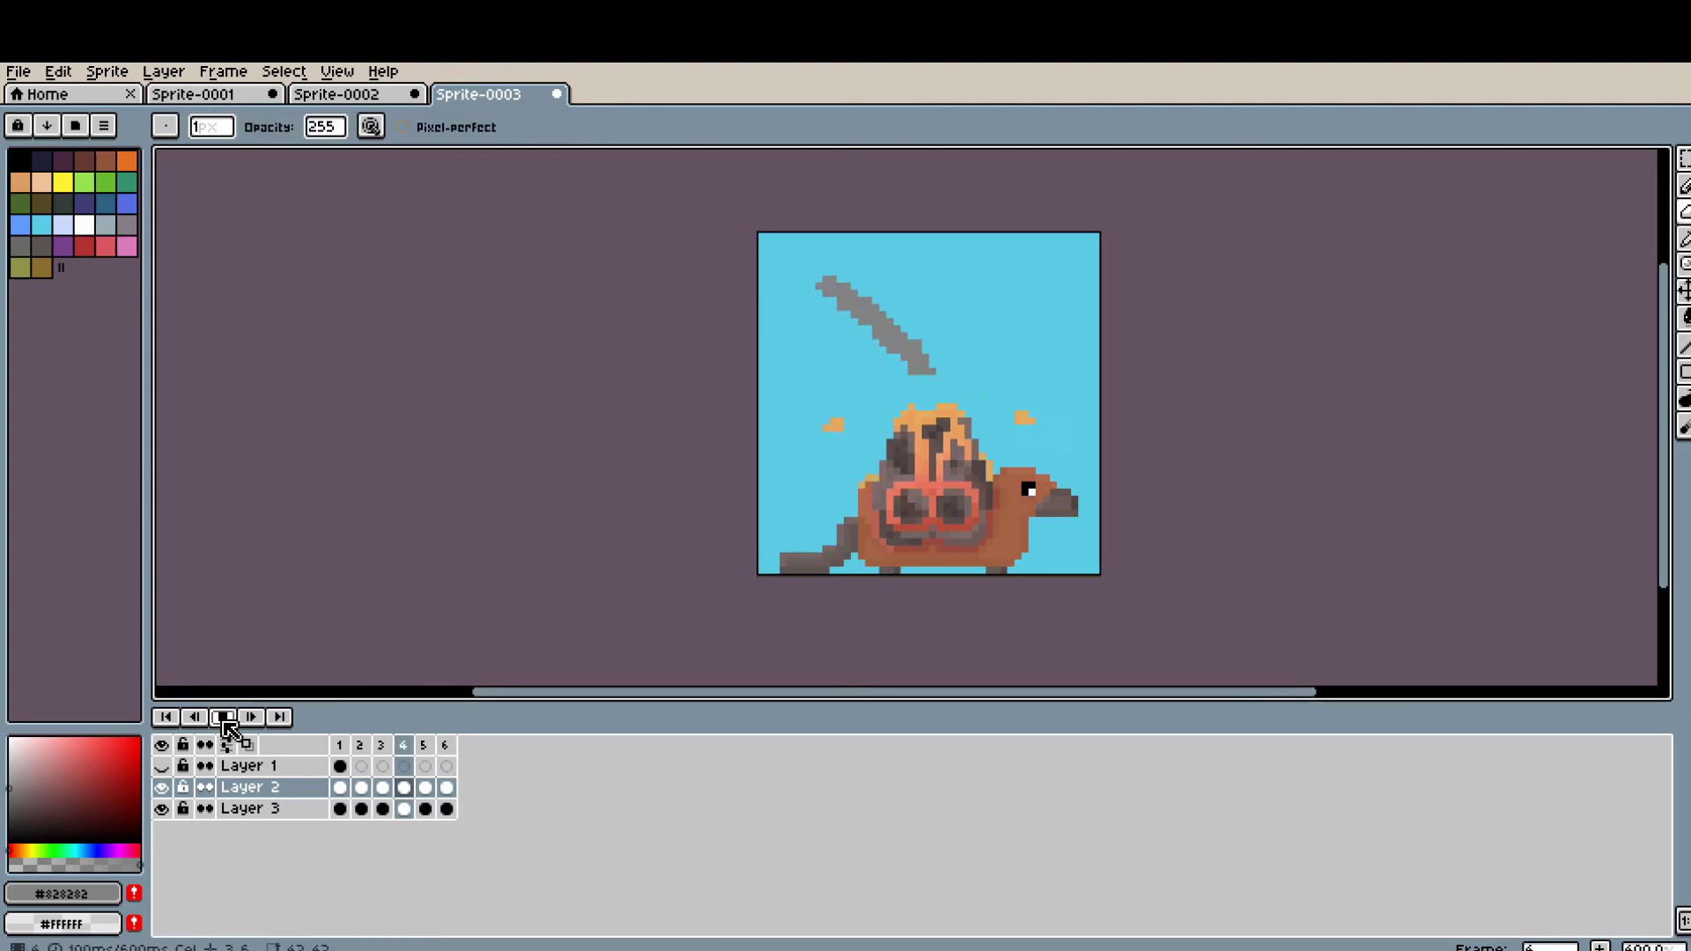
{"action": "left_click", "coordinate": [193, 94]}
{"action": "scroll", "coordinate": [888, 451], "scroll_direction": "down", "scroll_amount": 3}
{"action": "scroll", "coordinate": [888, 452], "scroll_direction": "up", "scroll_amount": 1}
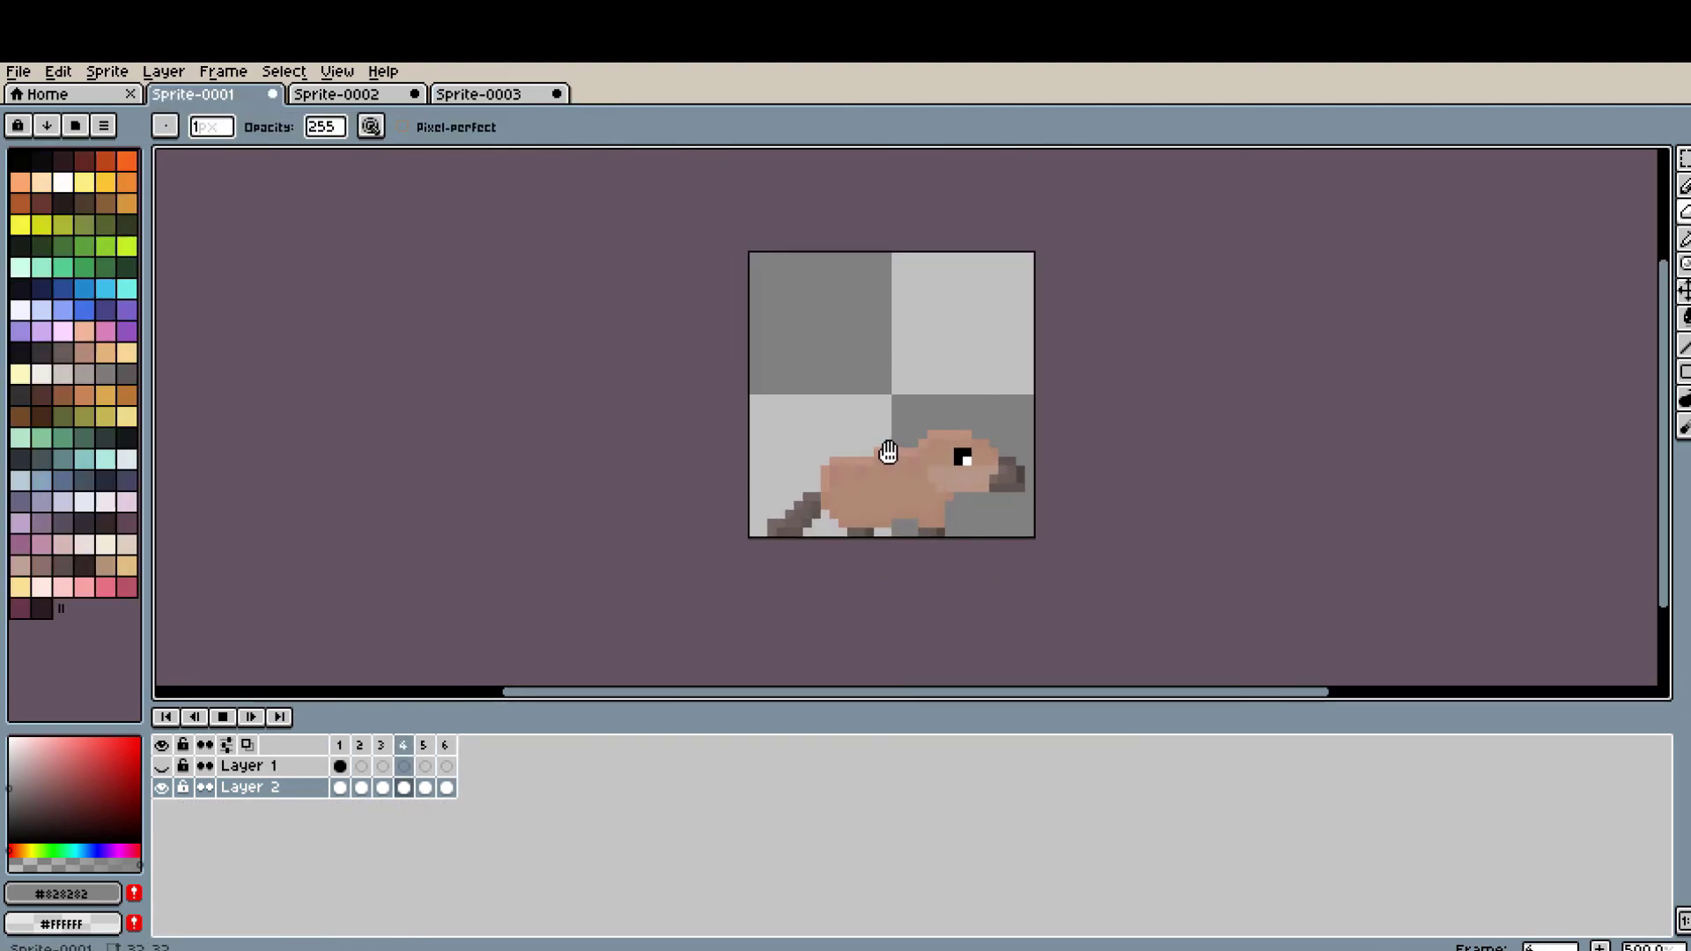
{"action": "left_click", "coordinate": [355, 104]}
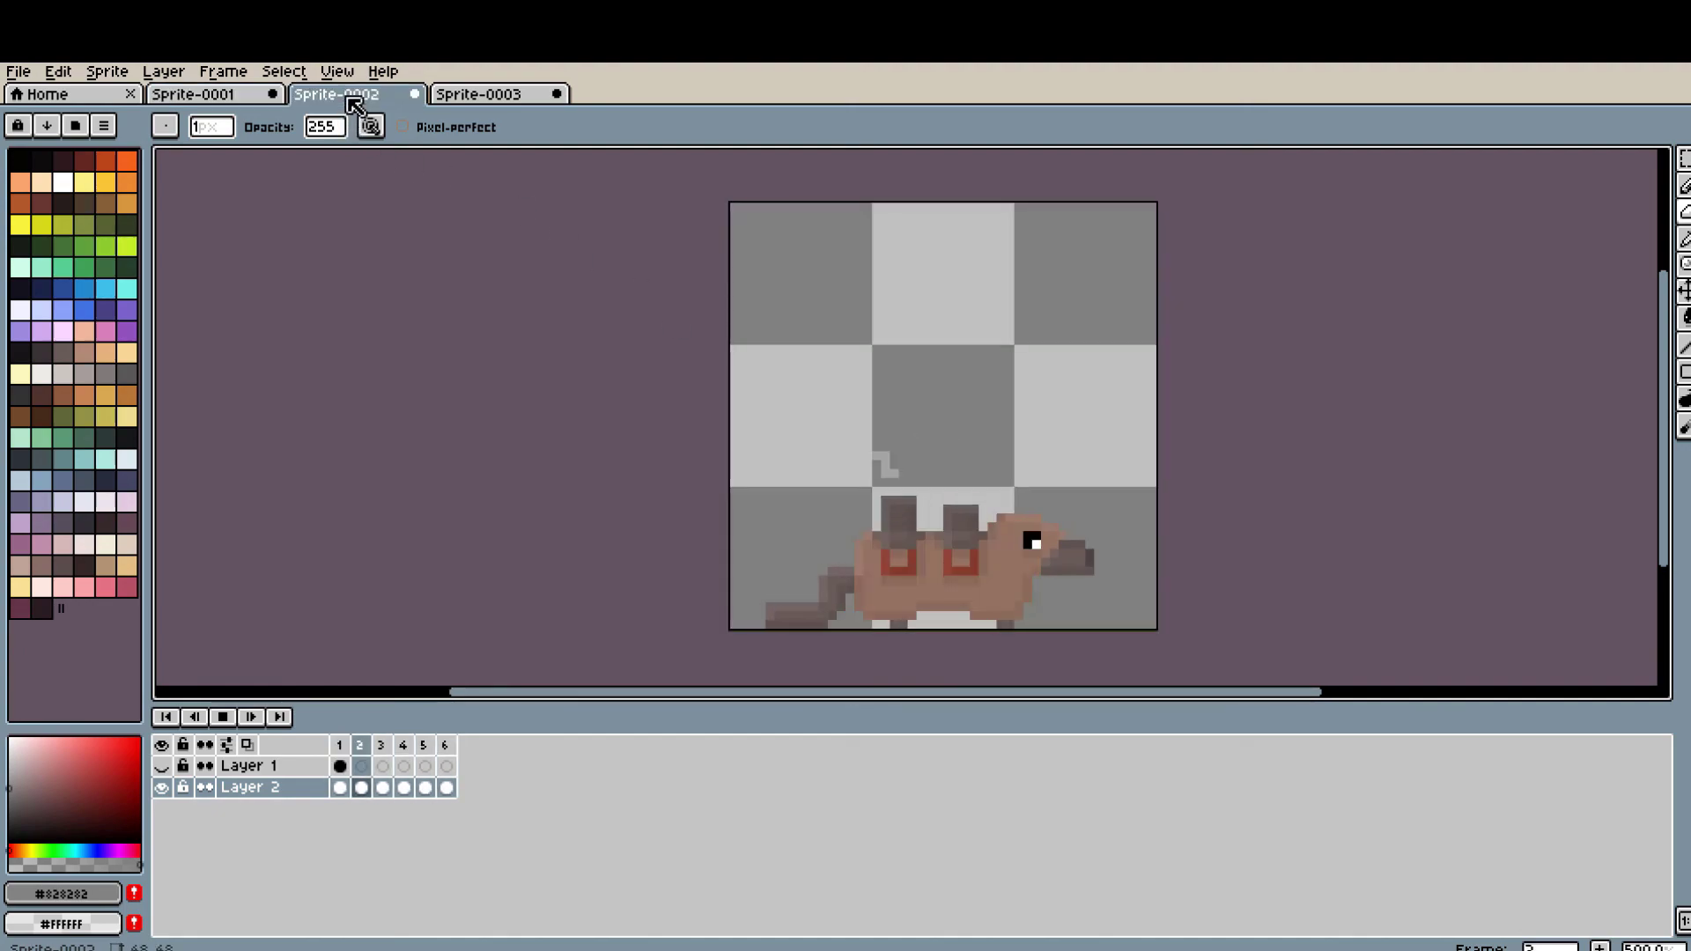
{"action": "left_click", "coordinate": [491, 100]}
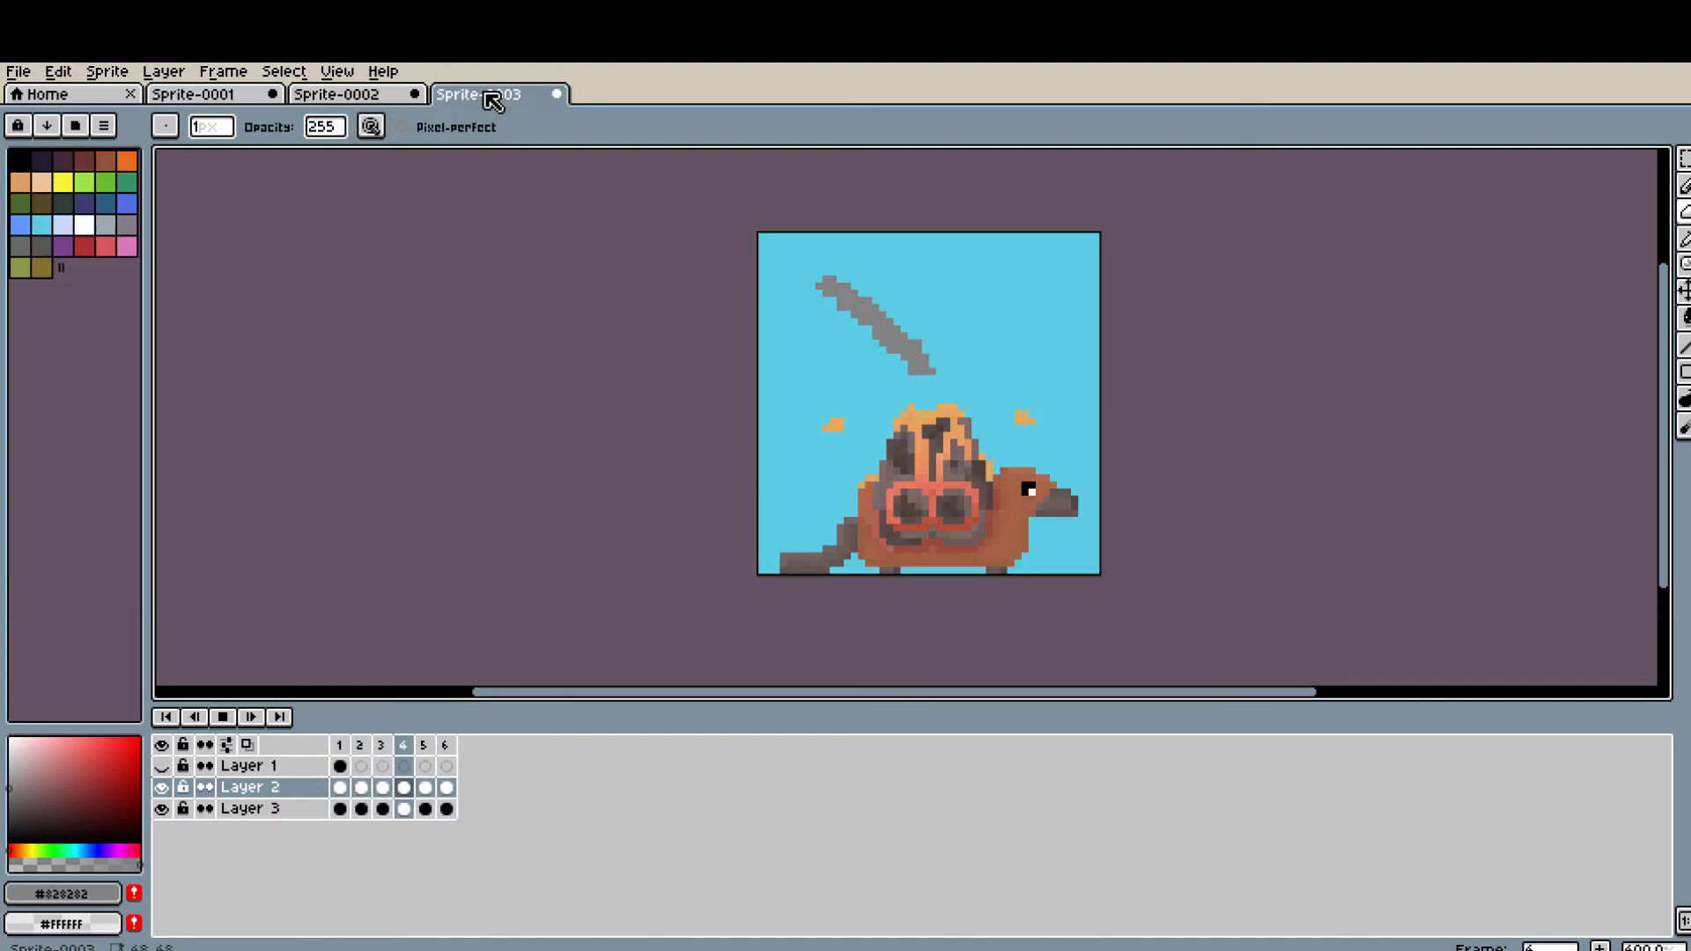